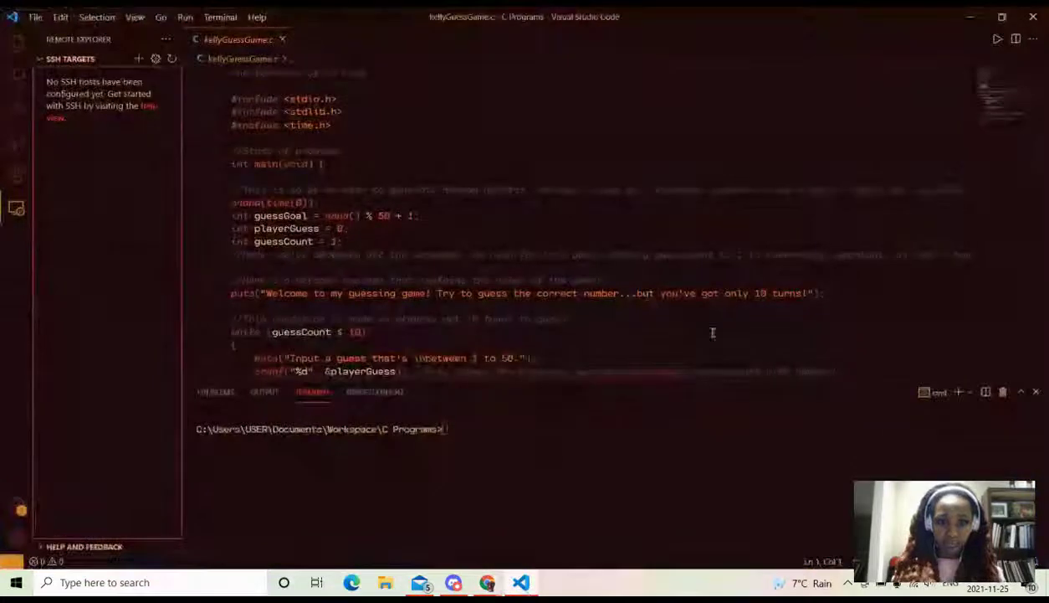
- Review the guessing game's C source code from the header comments and variable declarations through to the final return statement
scroll(473, 282, down, 2)
scroll(473, 283, down, 3)
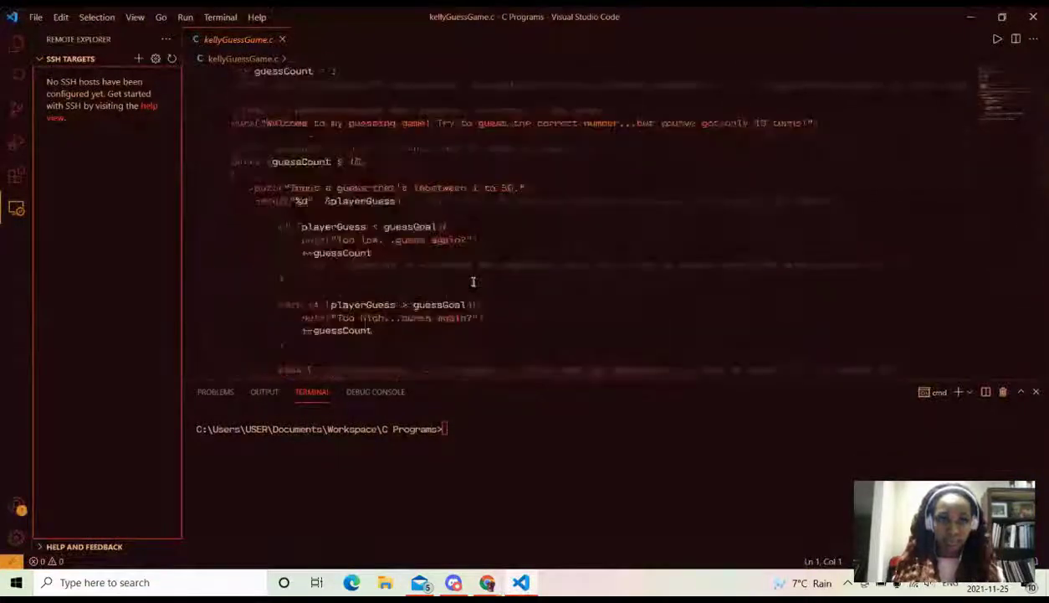
scroll(473, 282, up, 5)
scroll(520, 162, up, 3)
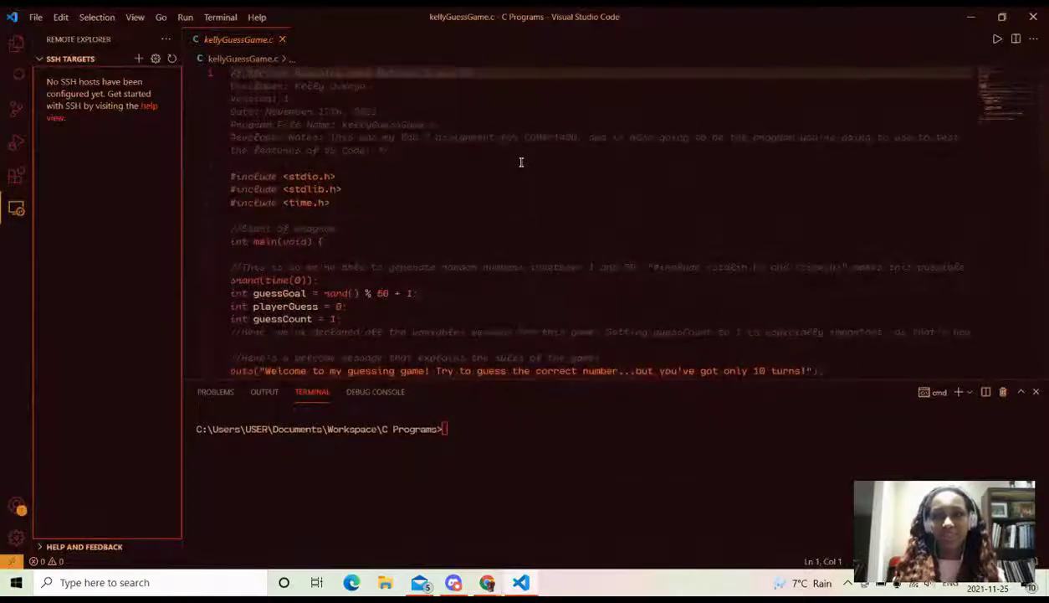
scroll(520, 162, down, 2)
scroll(413, 196, down, 2)
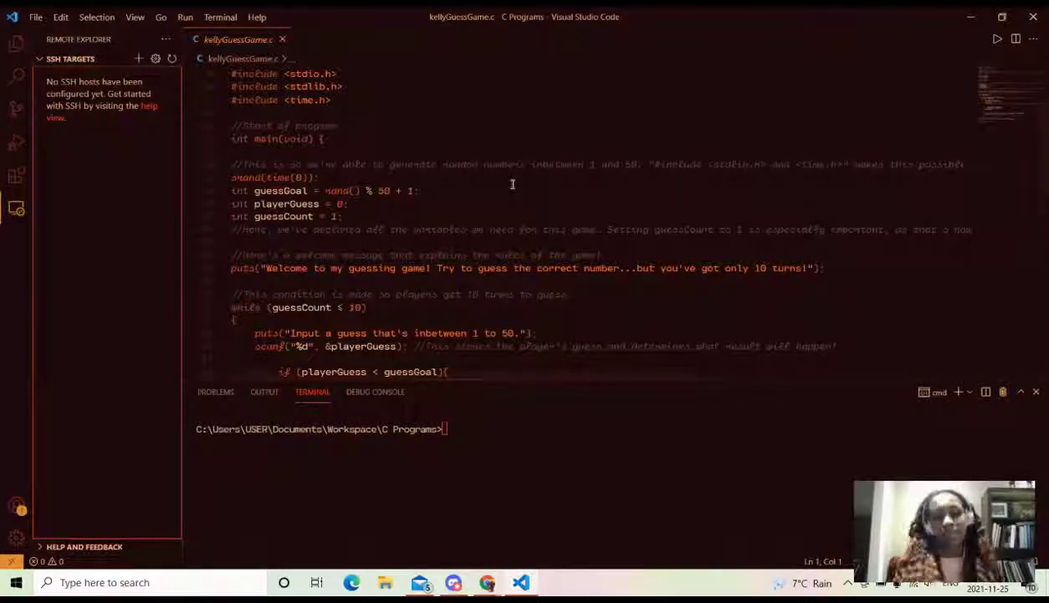
scroll(513, 183, down, 1)
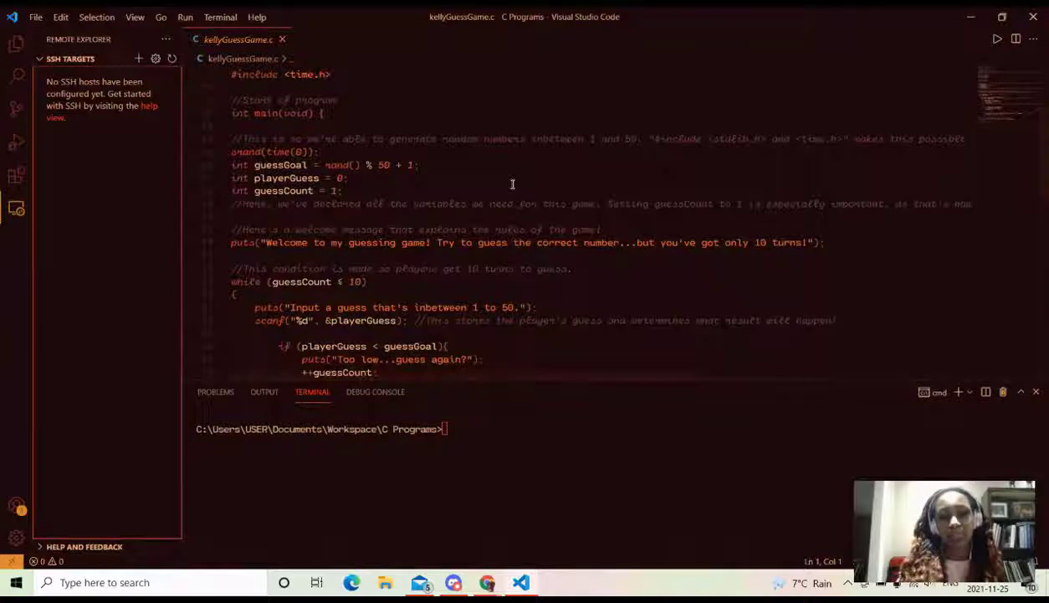
scroll(513, 183, down, 1)
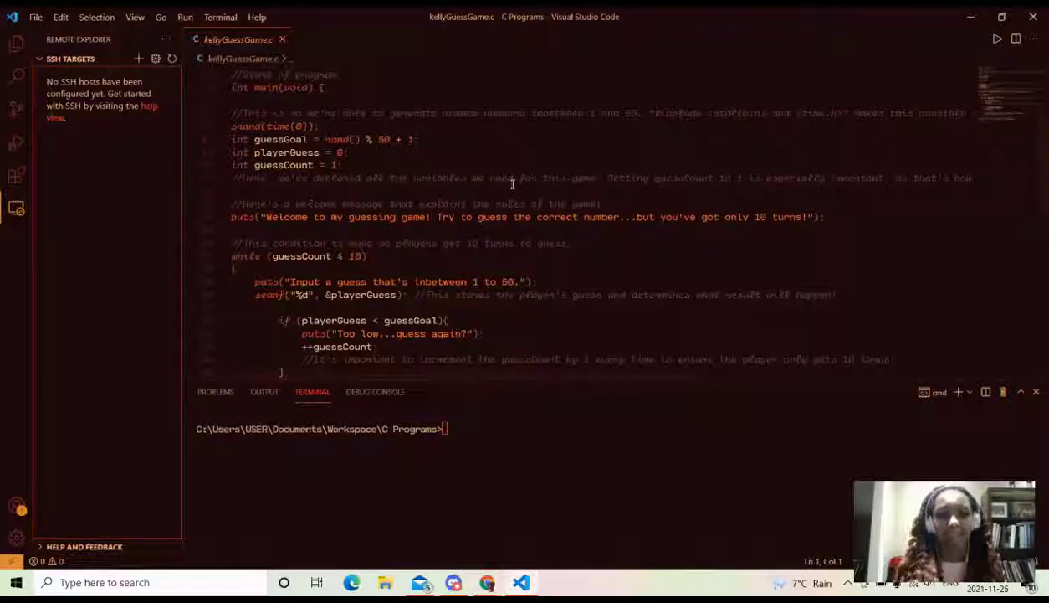
scroll(513, 183, down, 3)
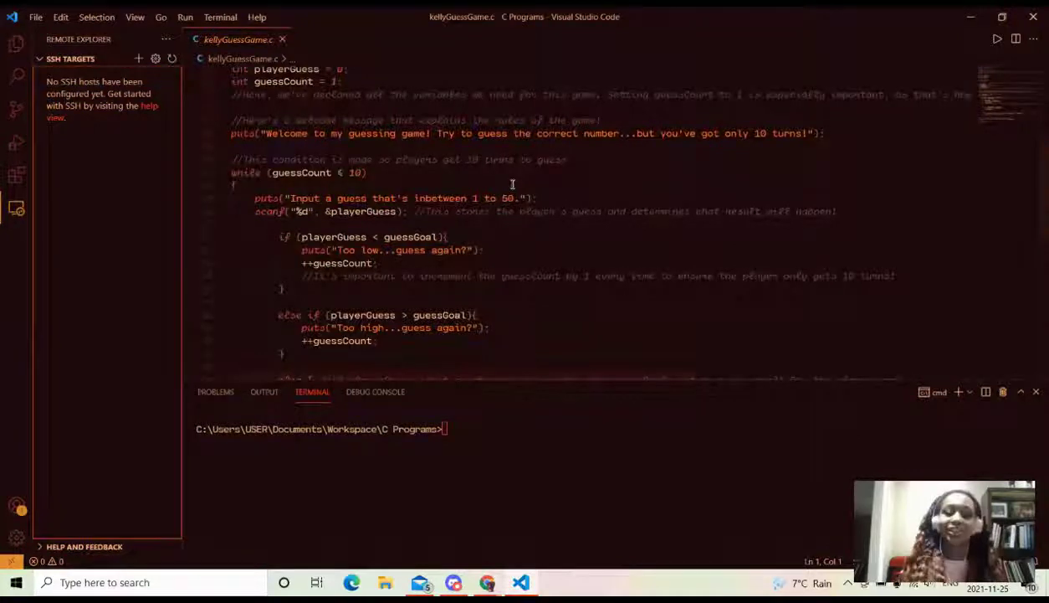
scroll(513, 183, down, 6)
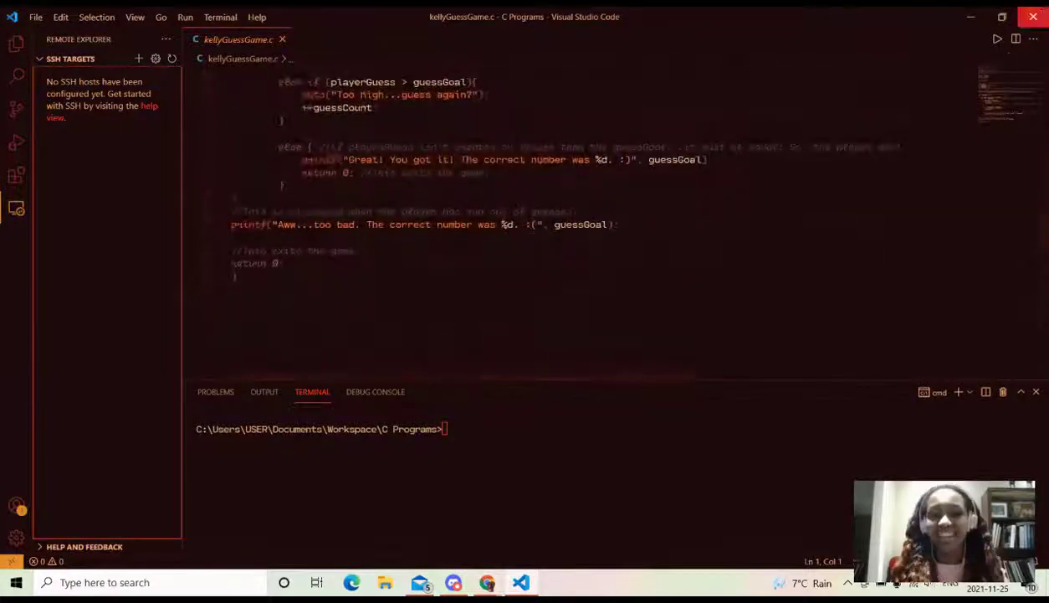
- Leave the code editor and open the Windows Apps & features settings
click(968, 14)
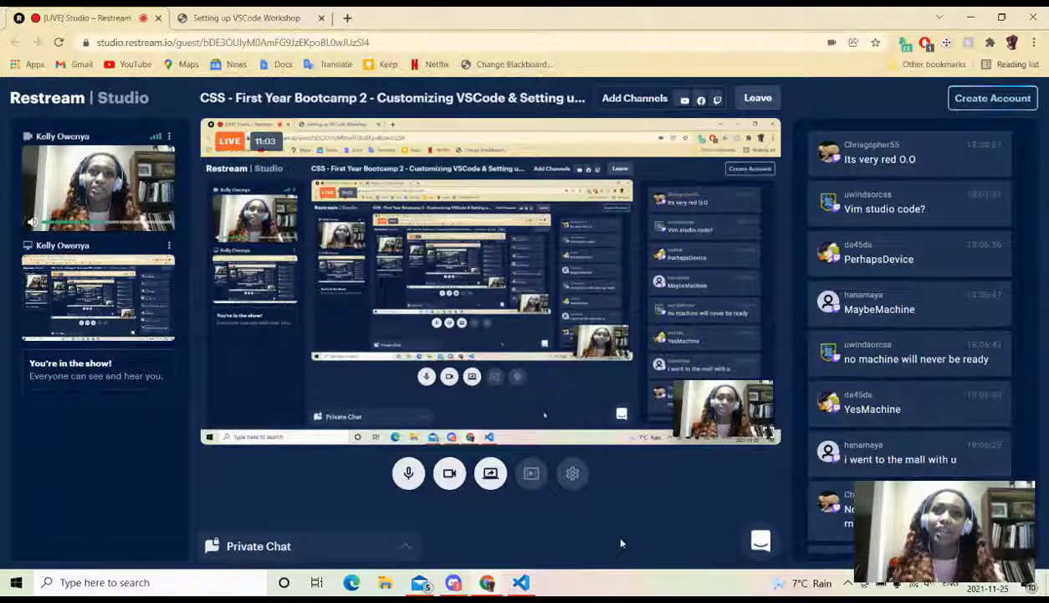
click(151, 581)
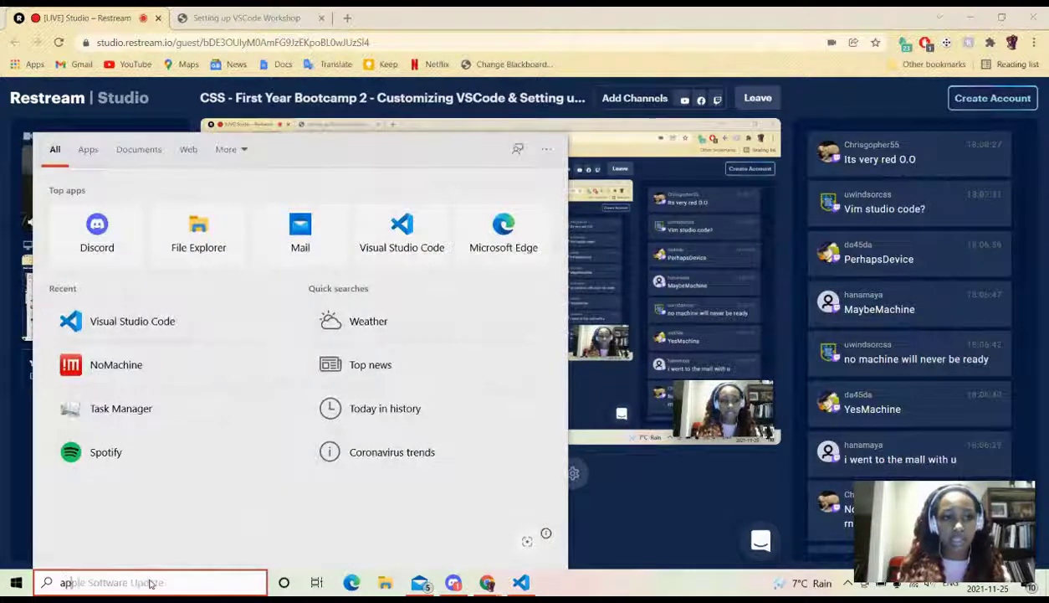
text(apps)
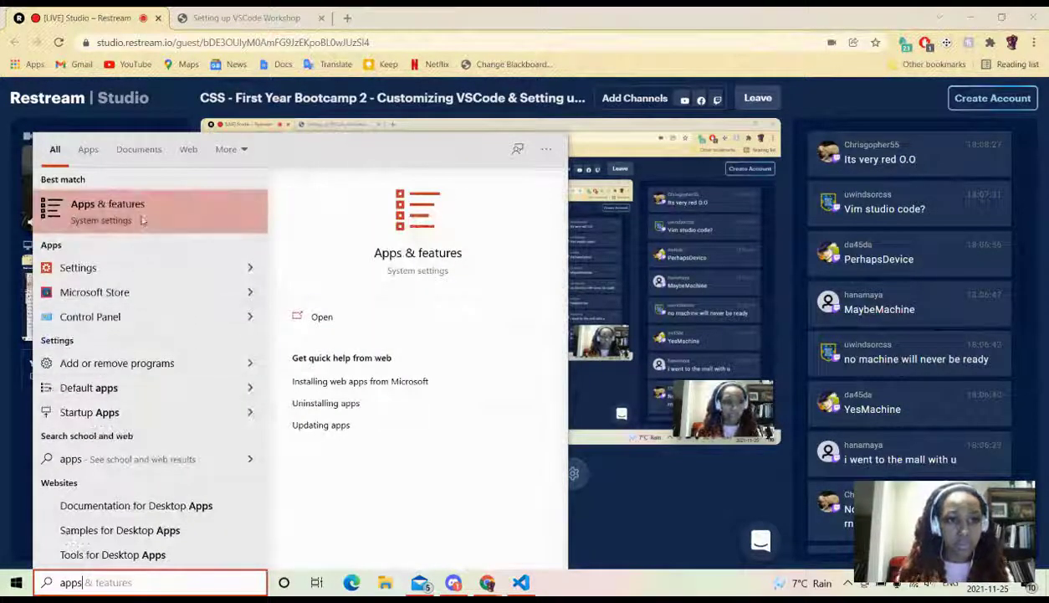
key(Return)
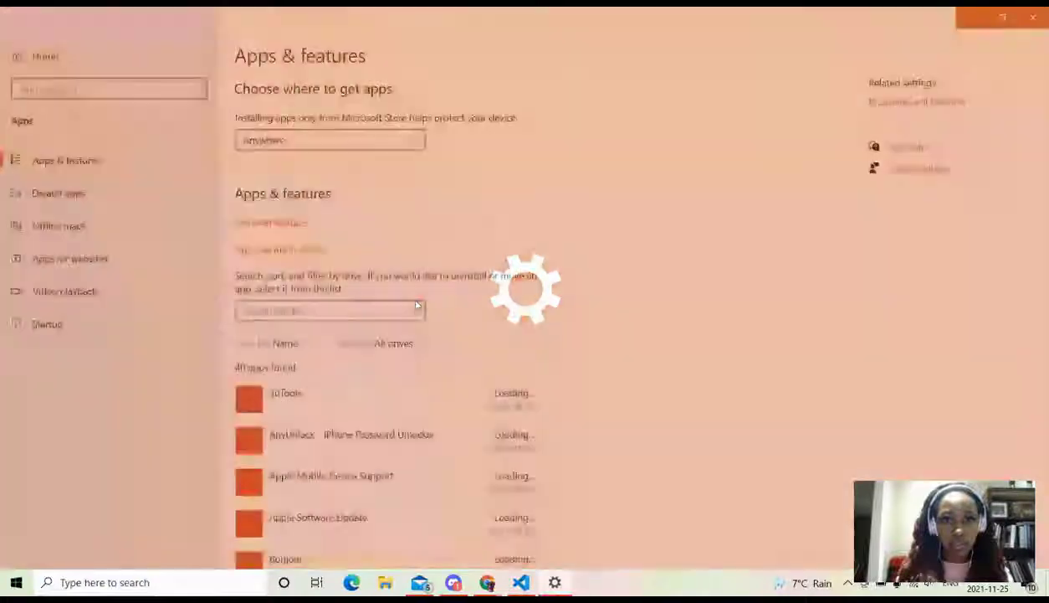
- Look through the installed apps for an SSH component, search the list for "ssh", and clear the search
scroll(342, 266, down, 8)
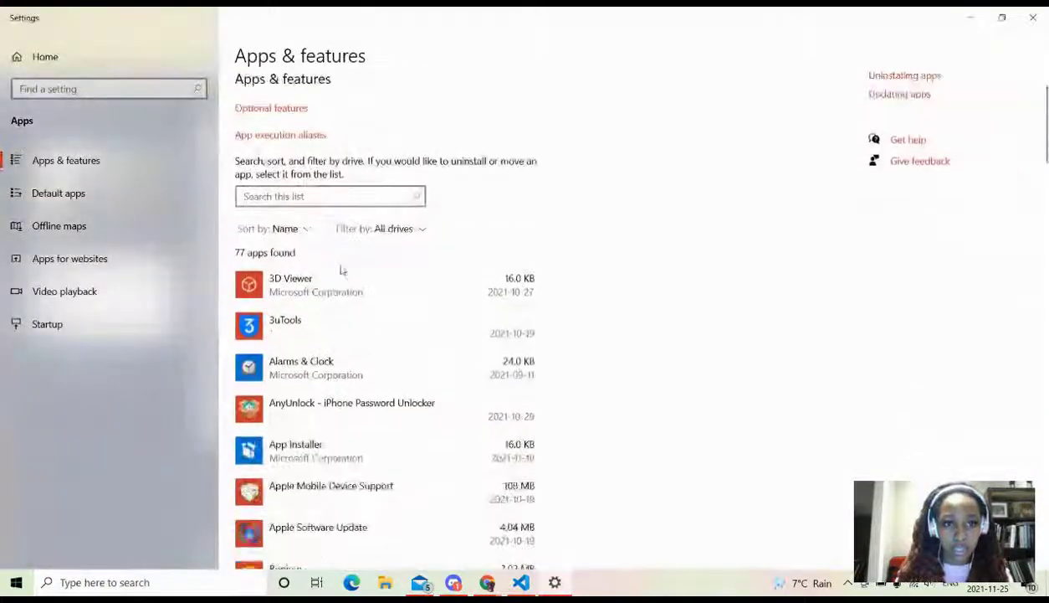
scroll(342, 270, down, 10)
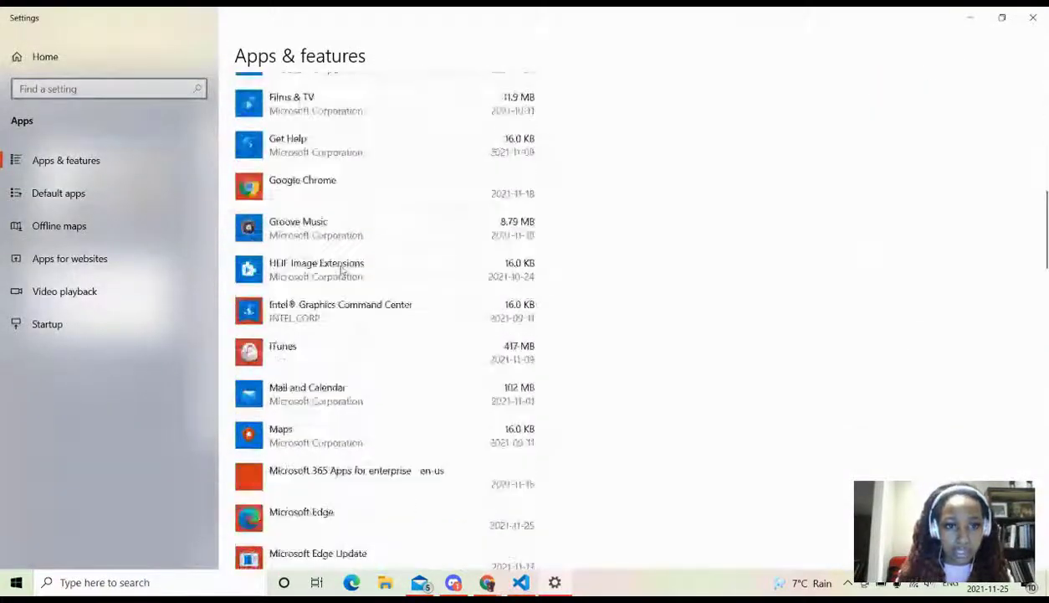
scroll(343, 270, down, 10)
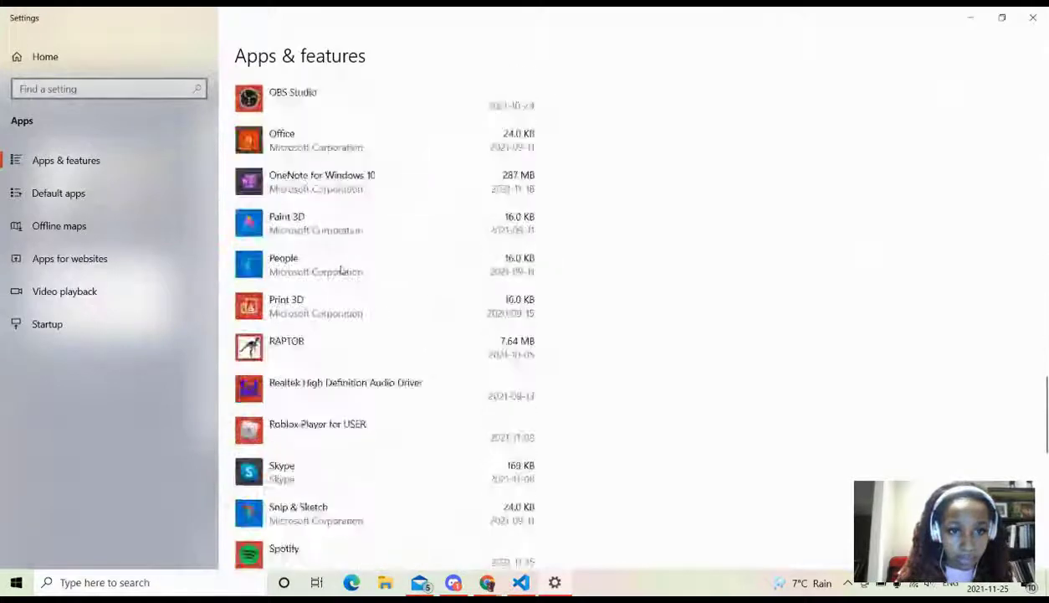
scroll(342, 270, down, 2)
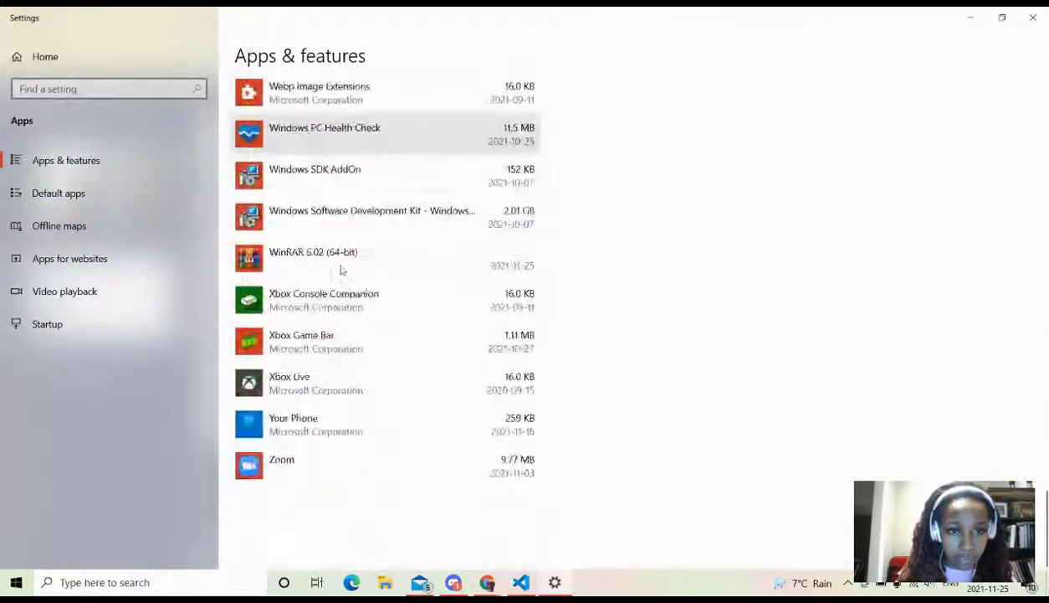
scroll(342, 270, up, 18)
scroll(342, 269, up, 15)
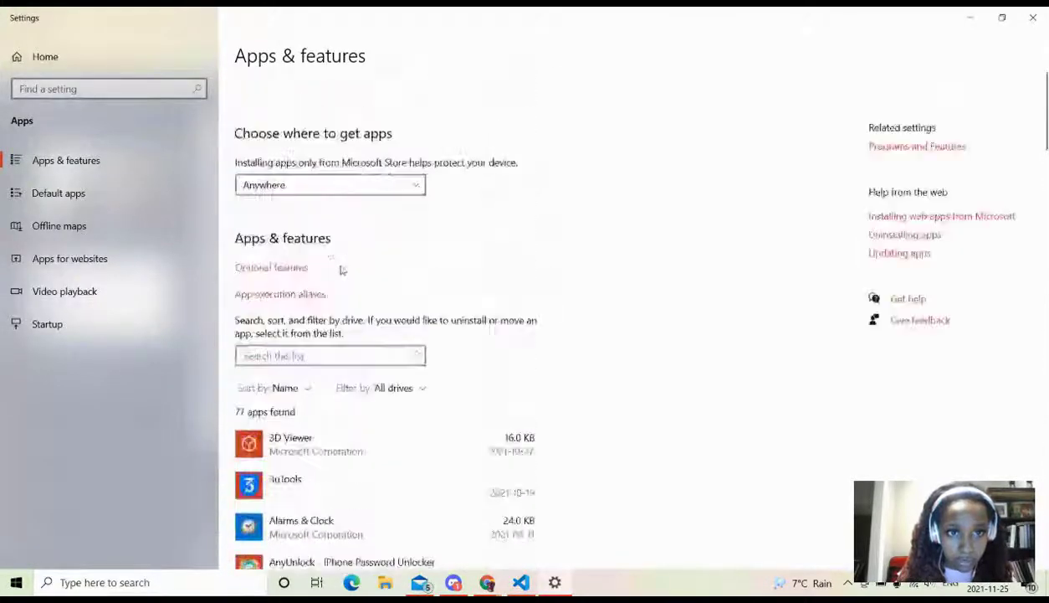
text(ss)
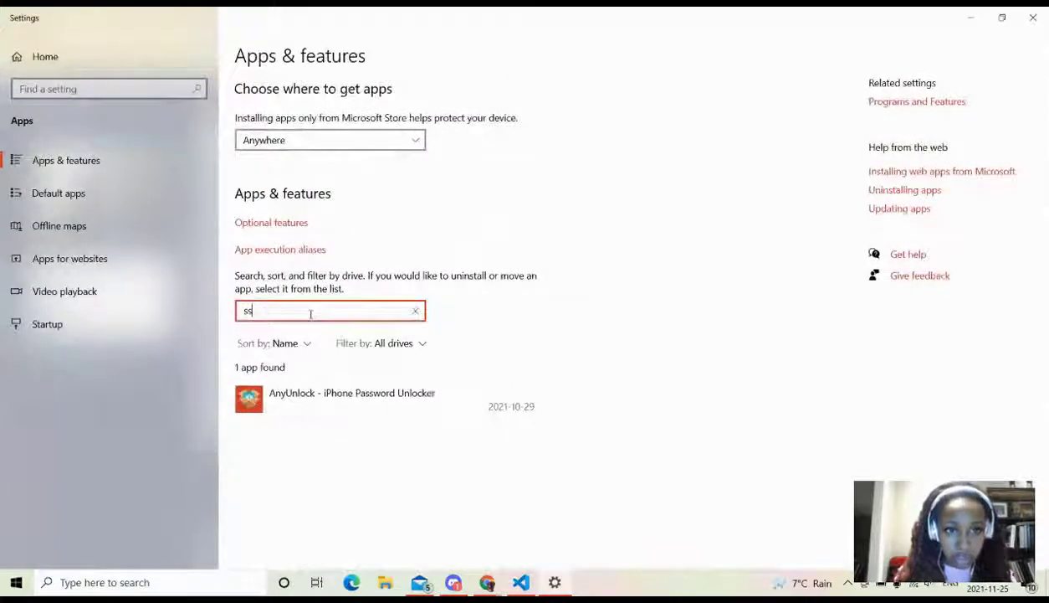
text(h)
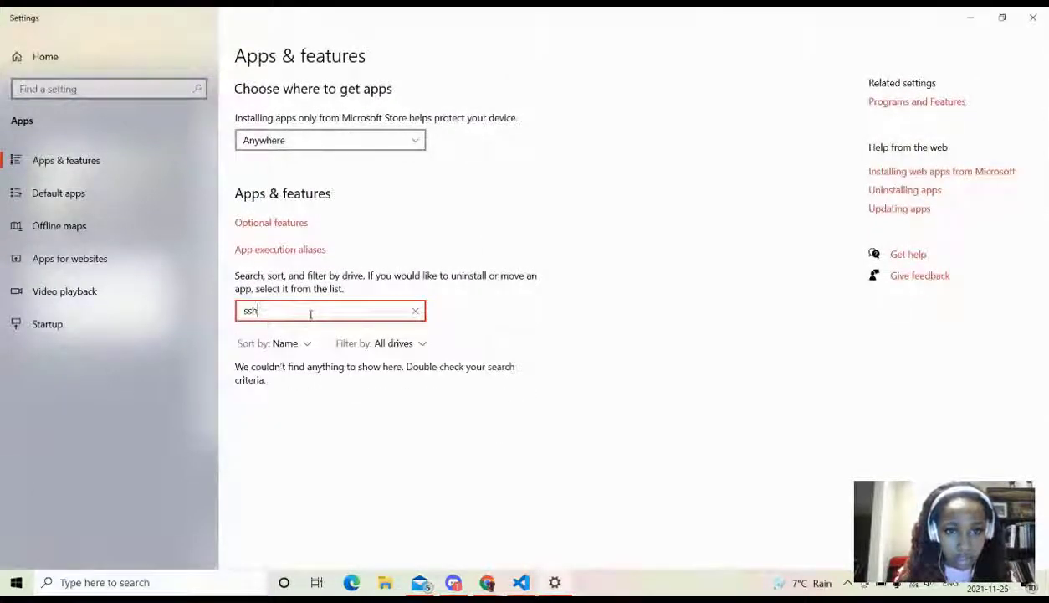
key(BackSpace)
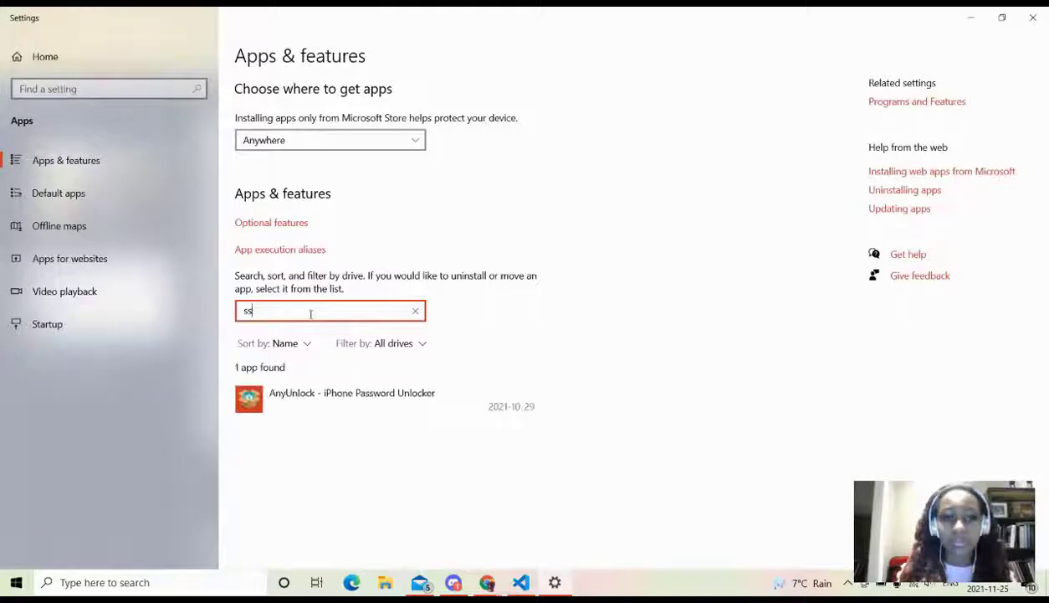
key(BackSpace)
key(BackSpace)
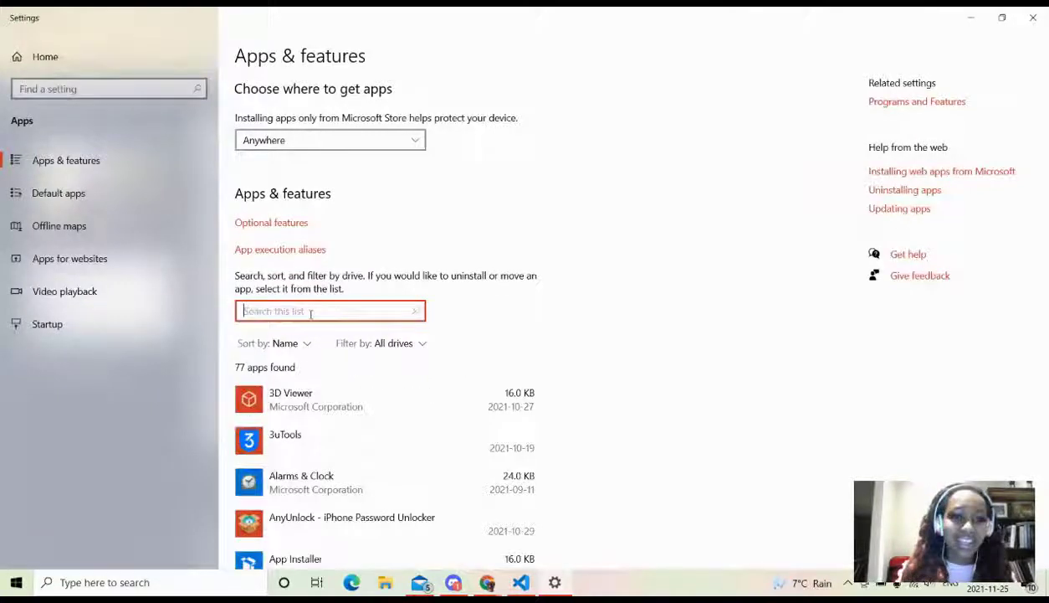
- Open the Windows optional features and search the installed ones for "ssh"
click(268, 226)
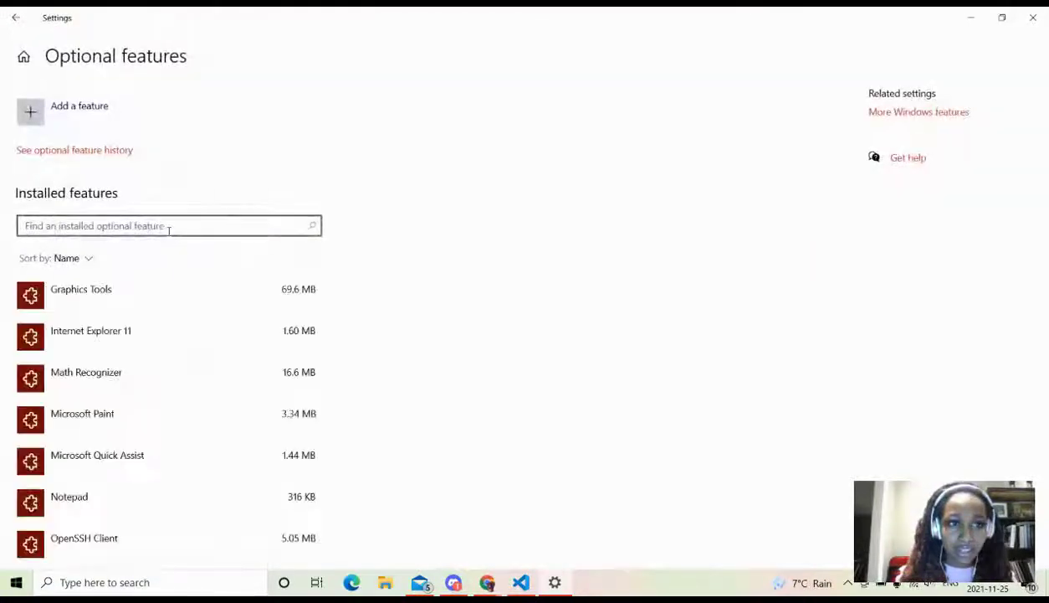
click(167, 228)
text(ssh)
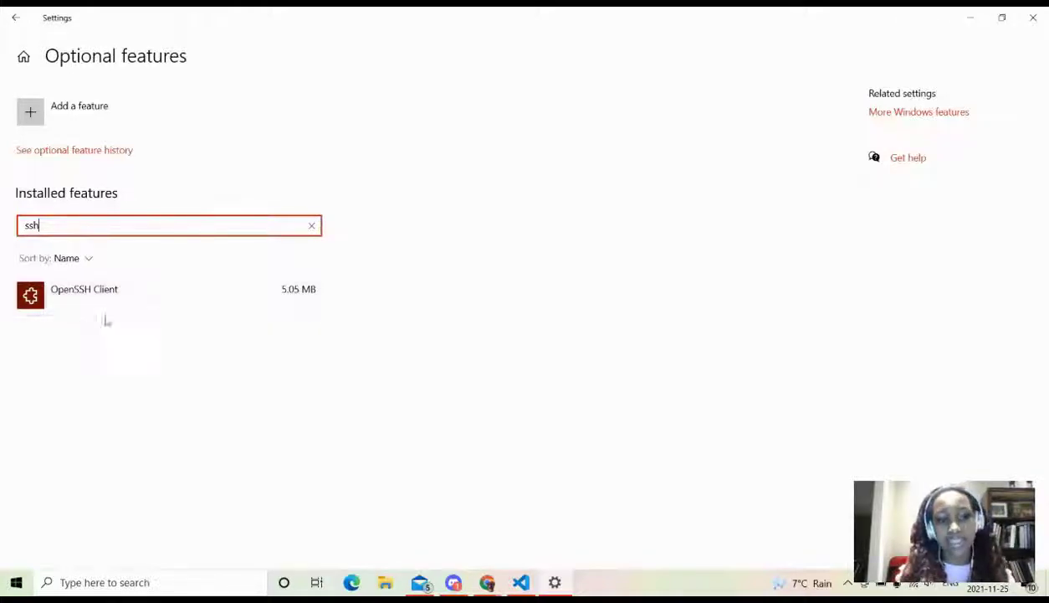
- Find the OpenSSH Server optional feature by searching for "ssh" and install it
click(41, 116)
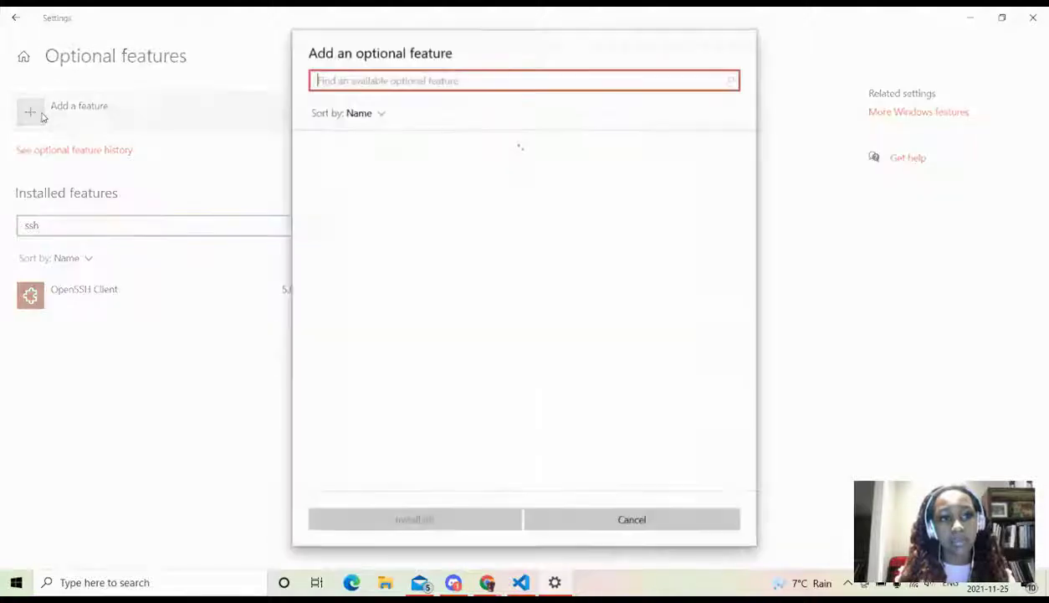
text(ssh)
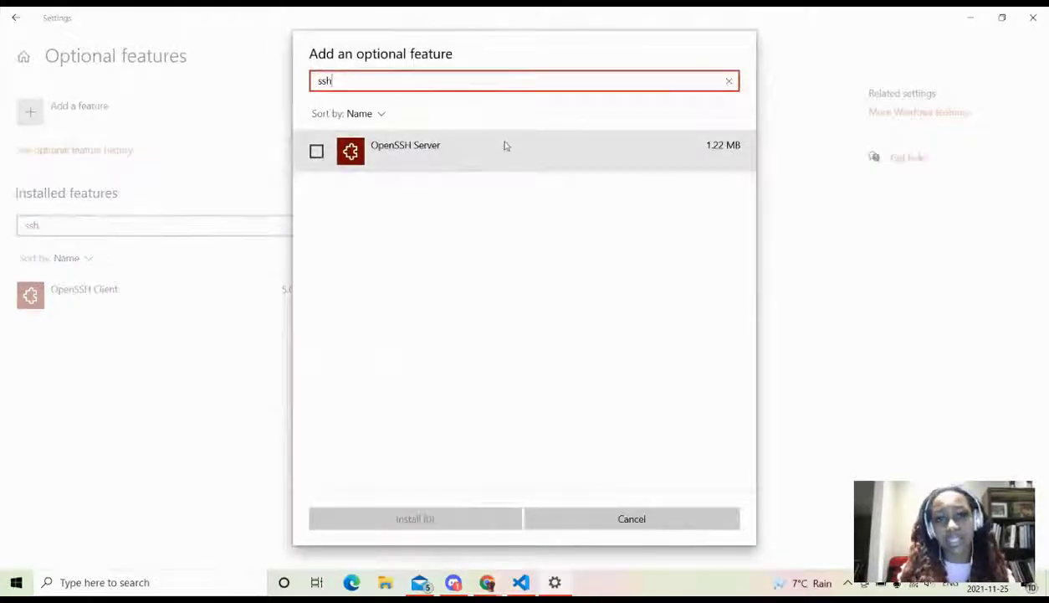
click(318, 153)
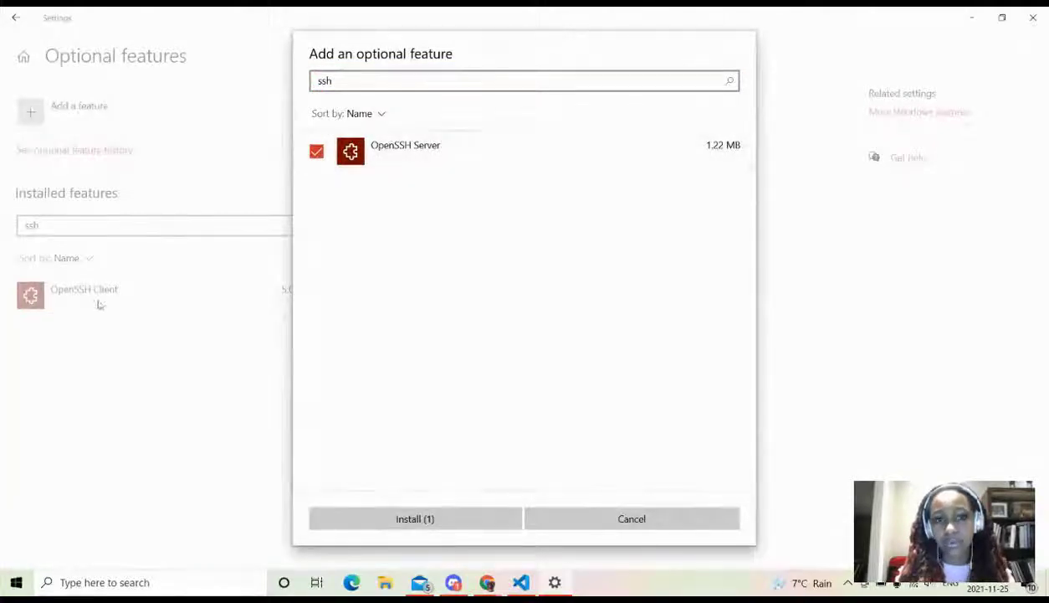
click(392, 164)
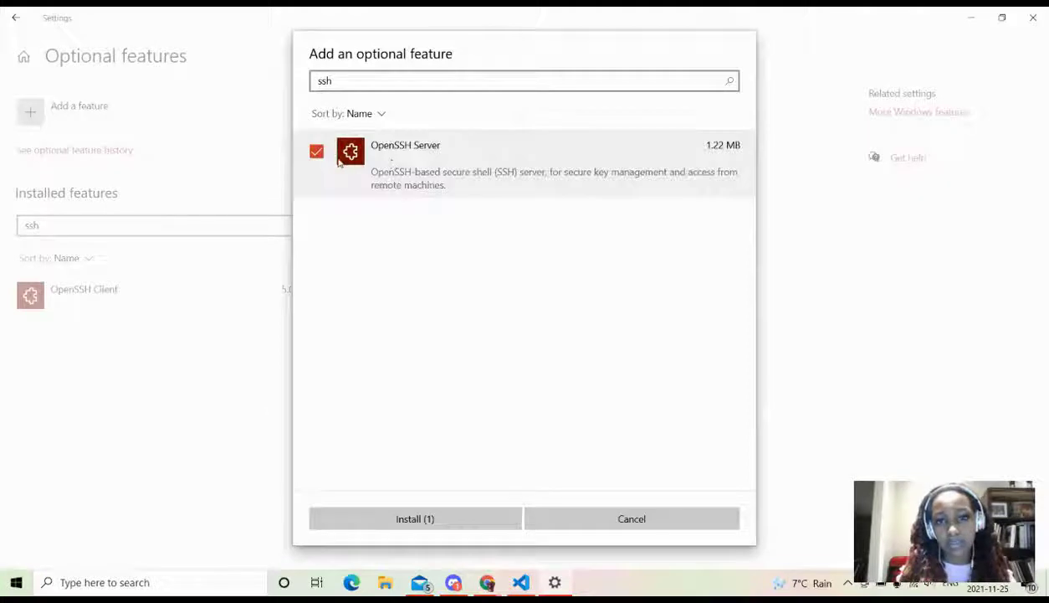
click(416, 520)
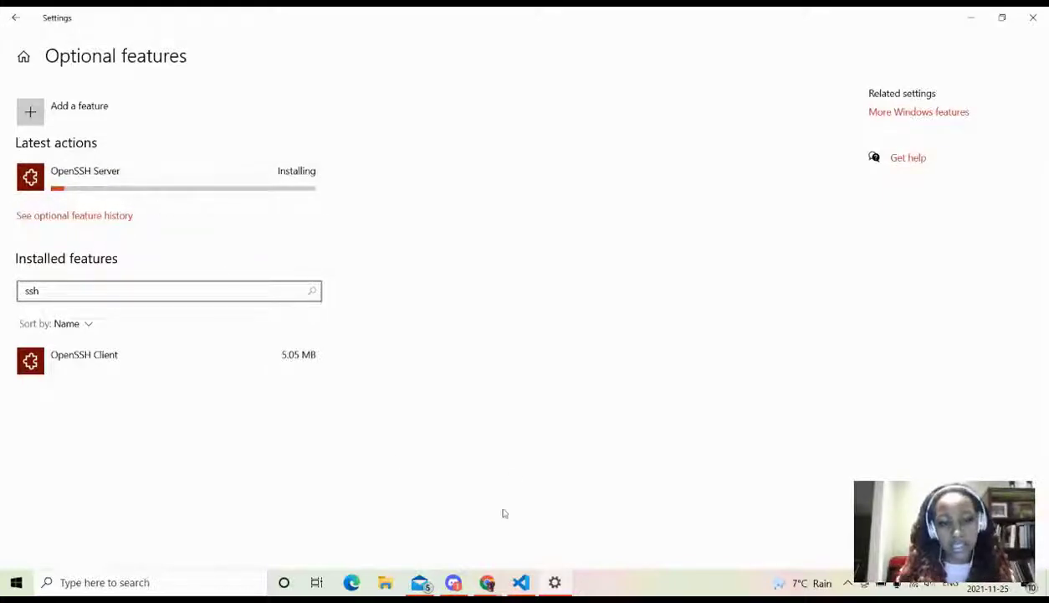
- Bring up the Restream Studio live page in the browser to check the viewer chat
click(522, 583)
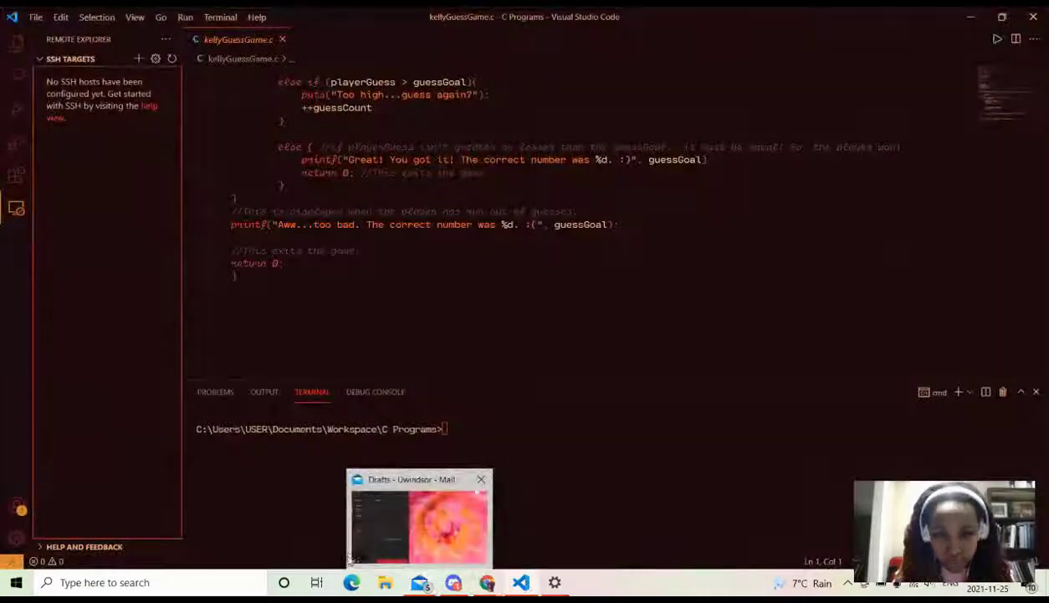
mouse_move(477, 576)
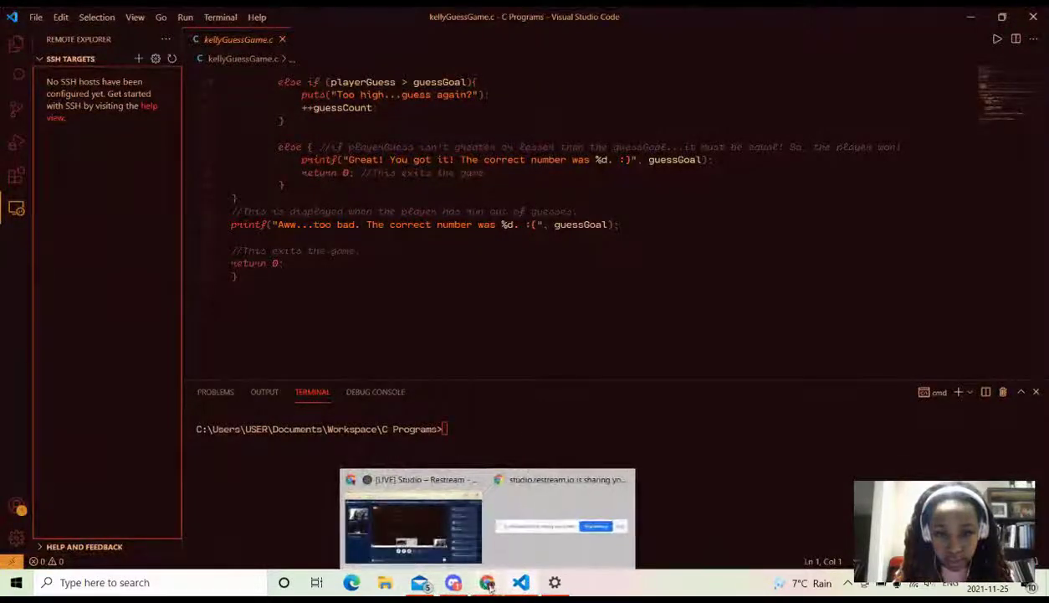
click(412, 519)
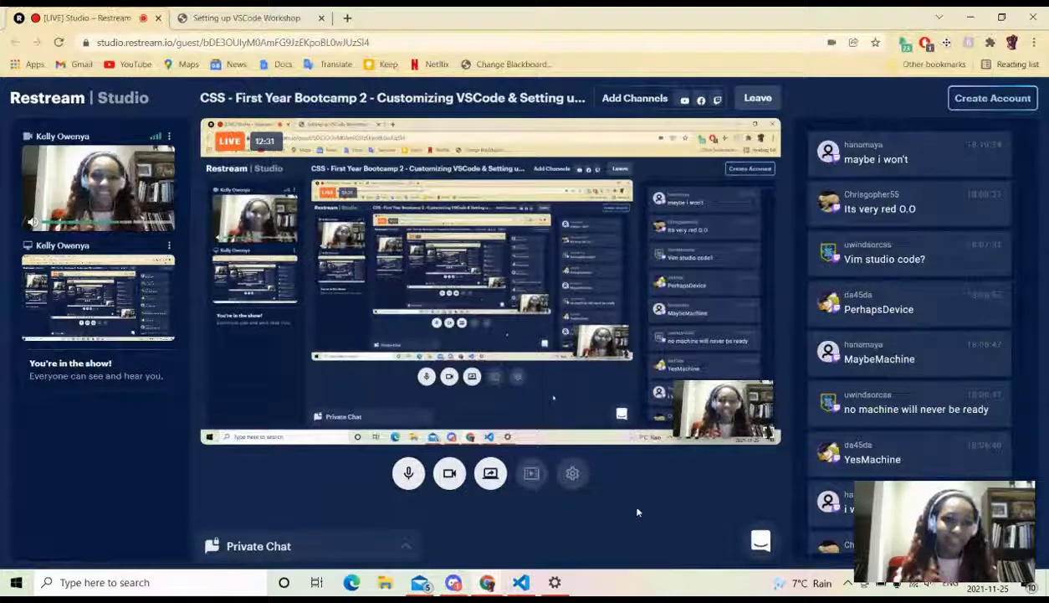
- Switch to Visual Studio Code, glance at the C Programs folder's files, and return to the SSH targets in the Remote Explorer
click(520, 582)
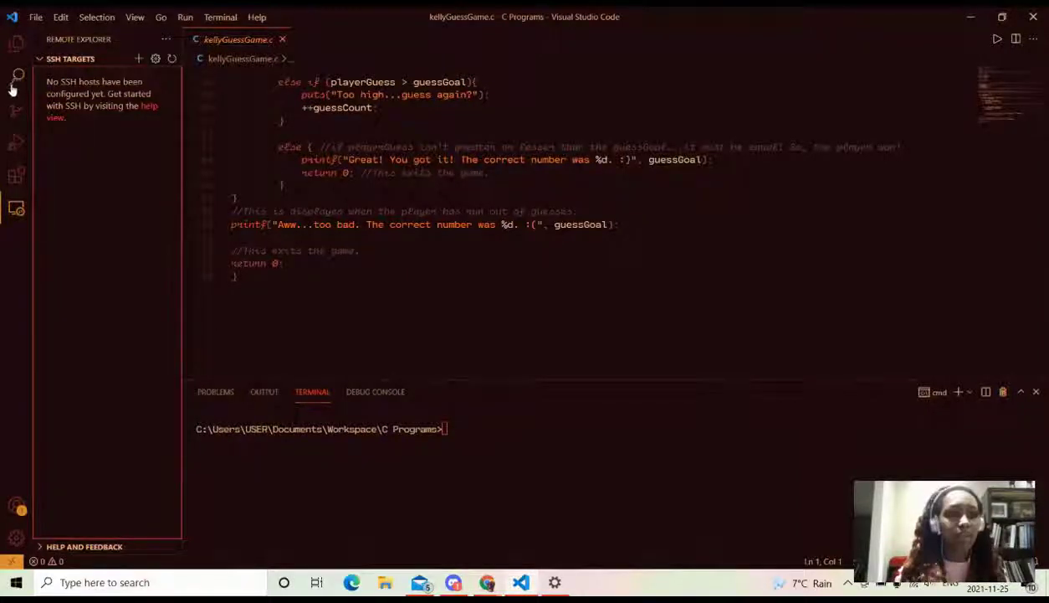
click(15, 46)
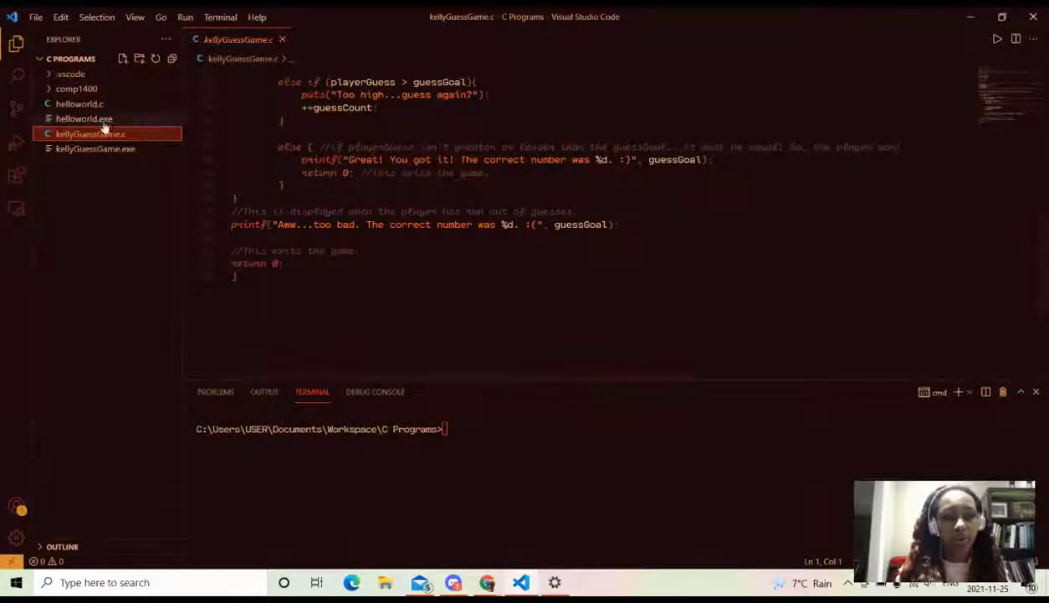
click(16, 213)
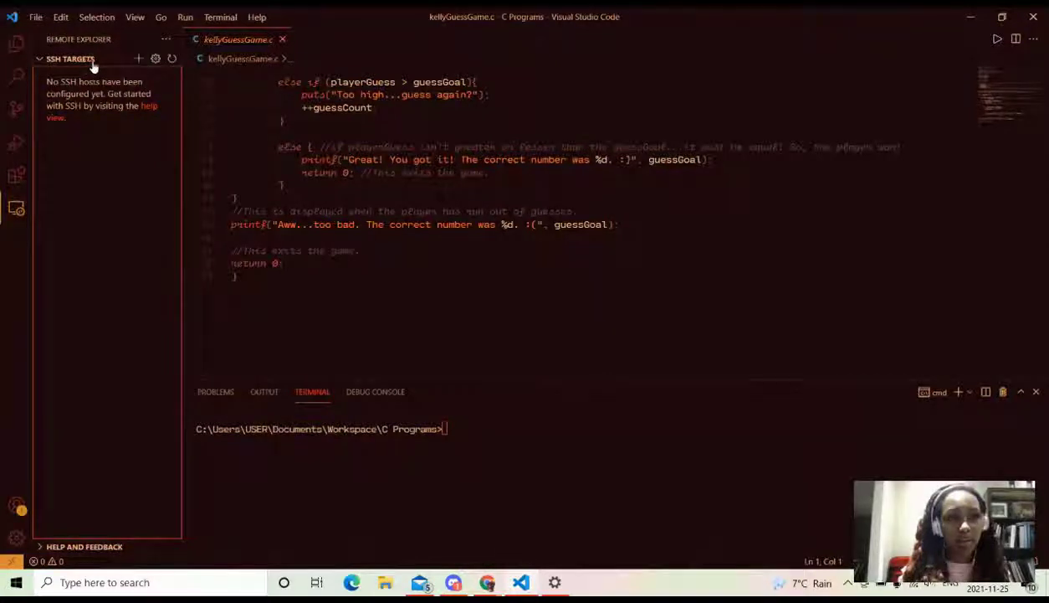
- Add an SSH host using the university username at cs.uwindsor.ca and save it to the C:\Users\USER\.ssh\config file
click(138, 59)
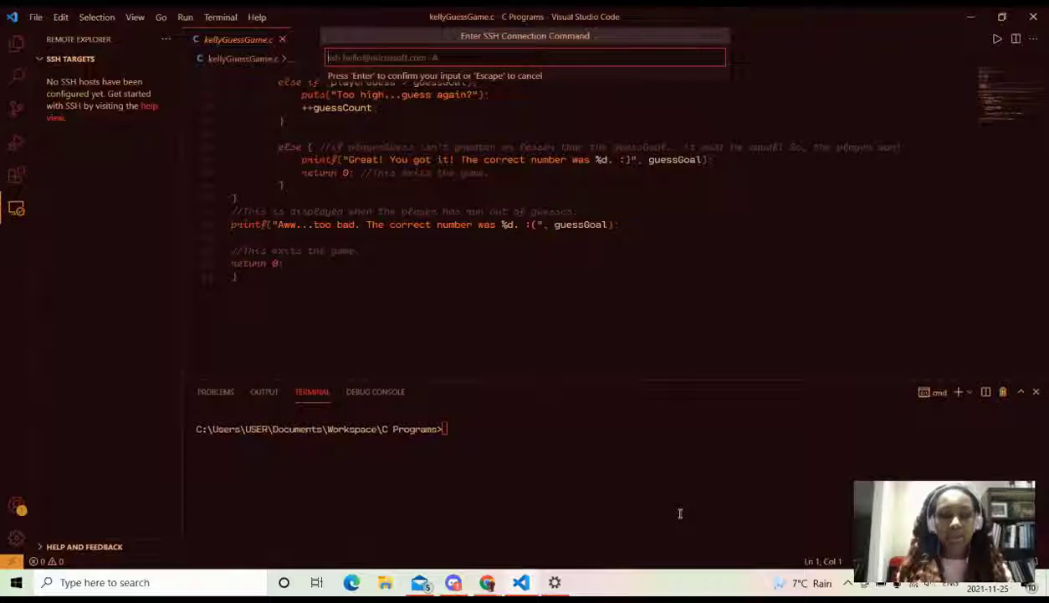
text(ssh)
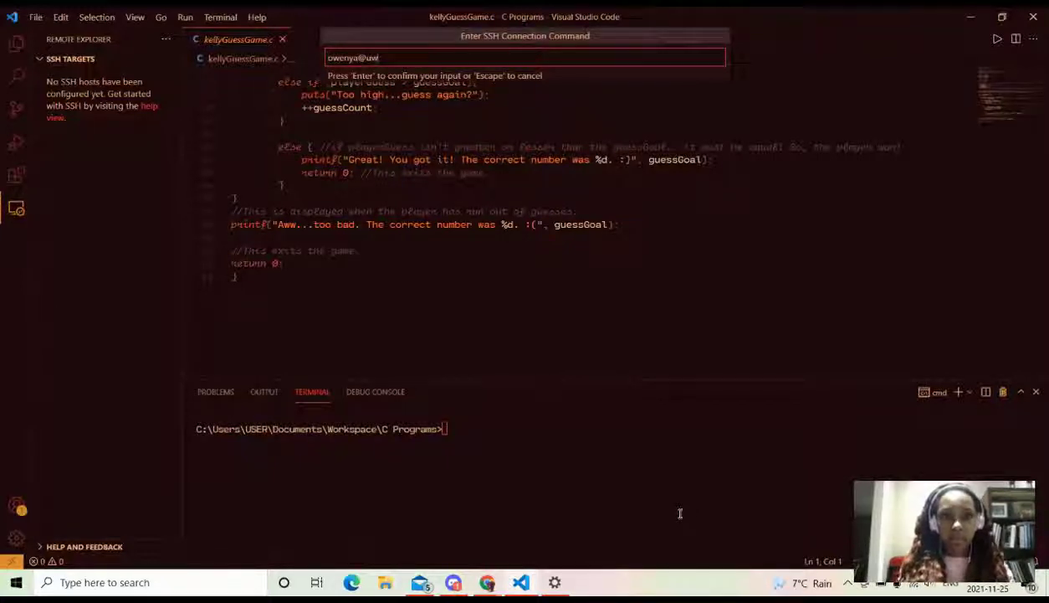
text(dso)
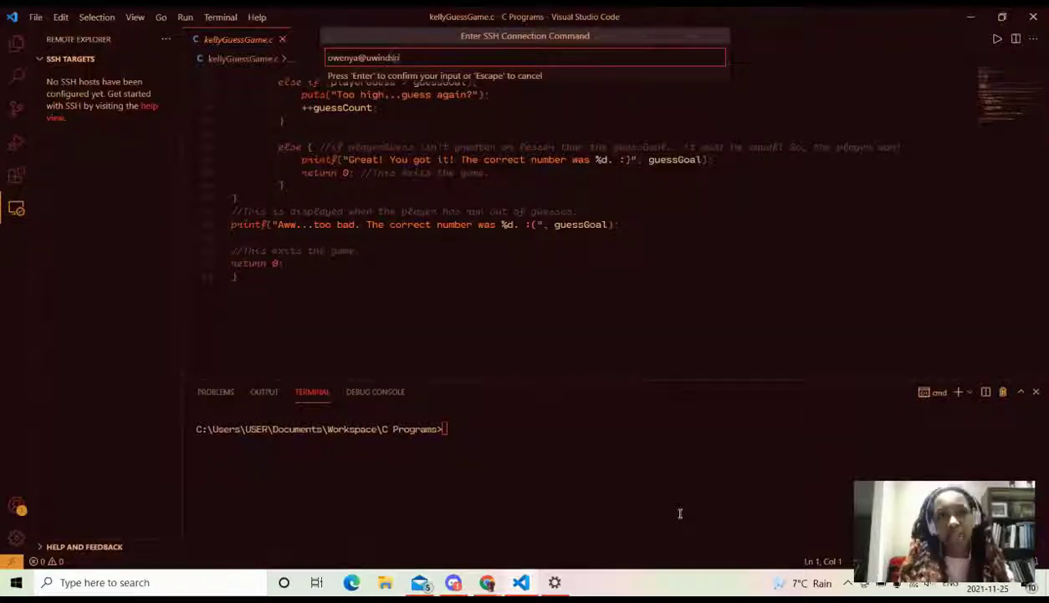
text(r)
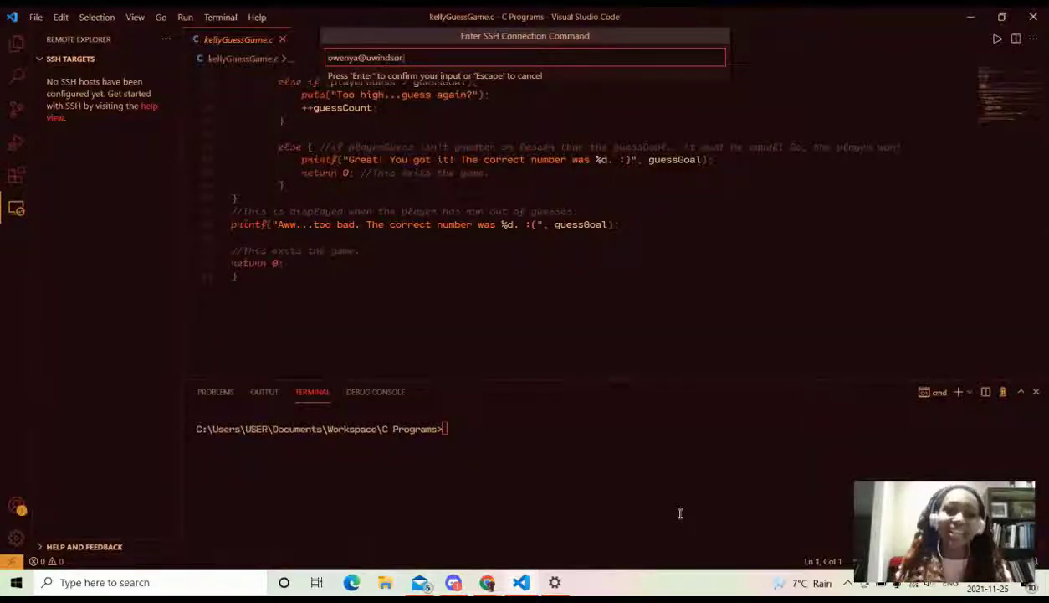
text(.ca)
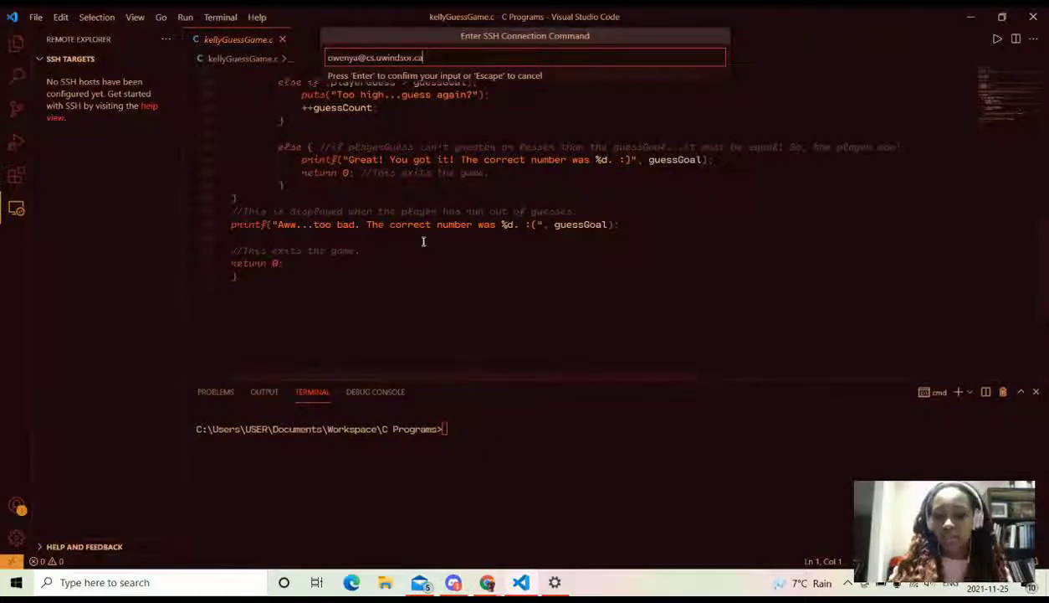
key(Return)
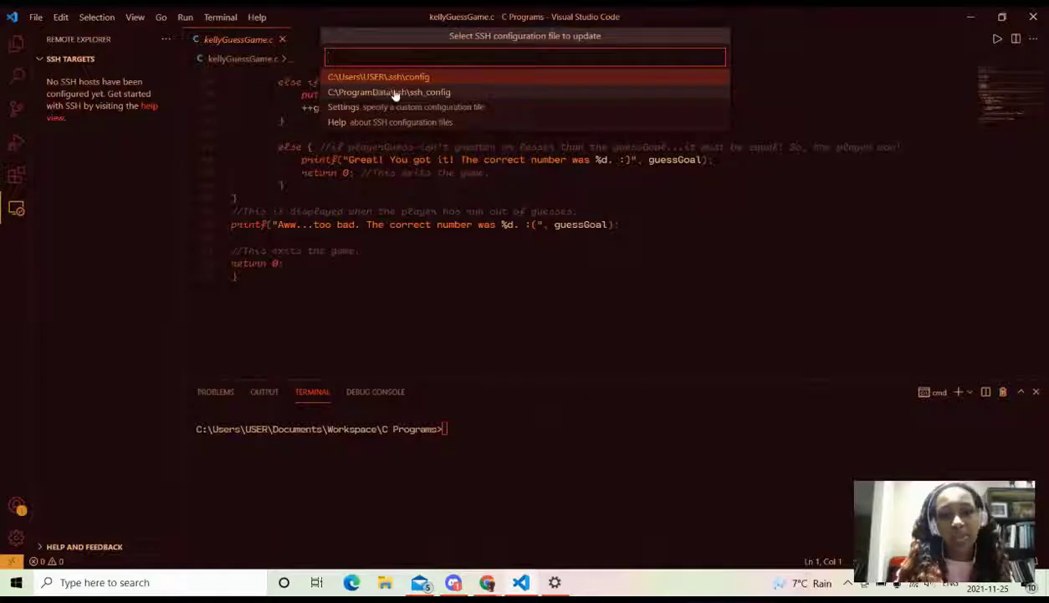
click(350, 77)
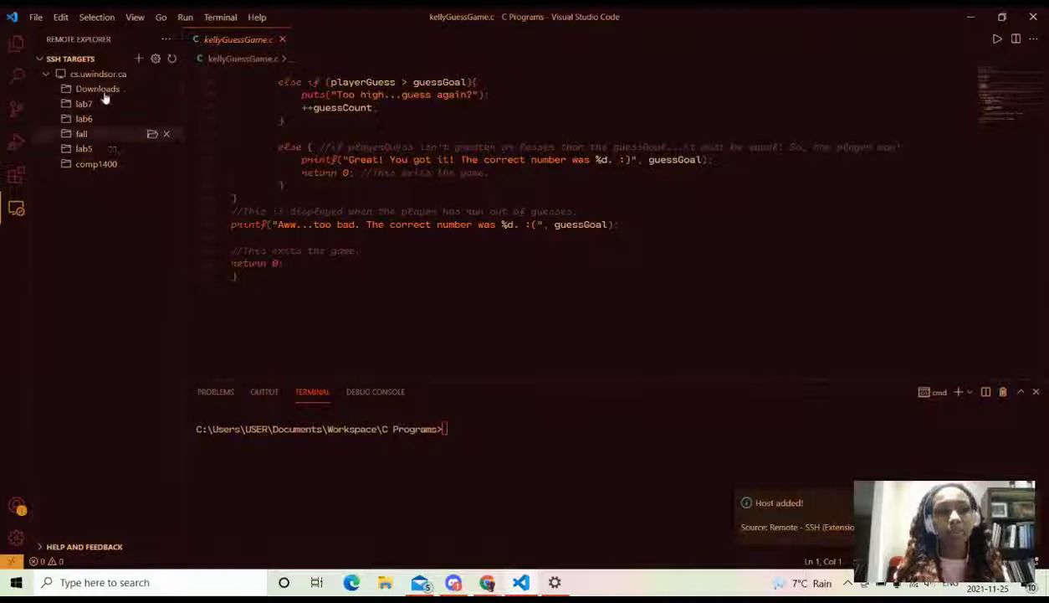
- Collapse the cs.uwindsor.ca host's folder list and check the viewer chat on the Restream Studio page in the browser
drag(96, 164, 35, 175)
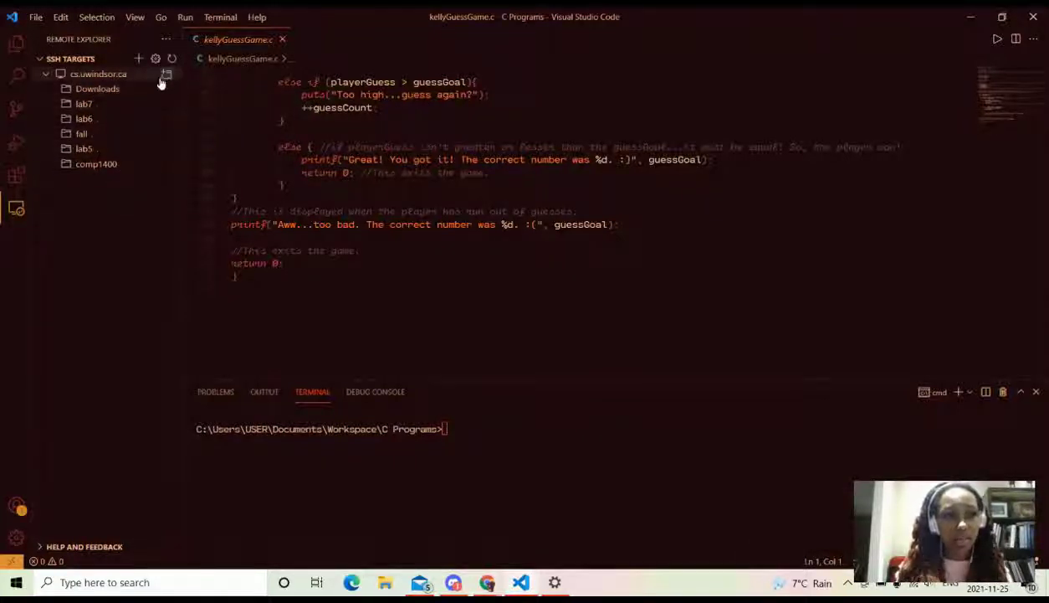
click(48, 75)
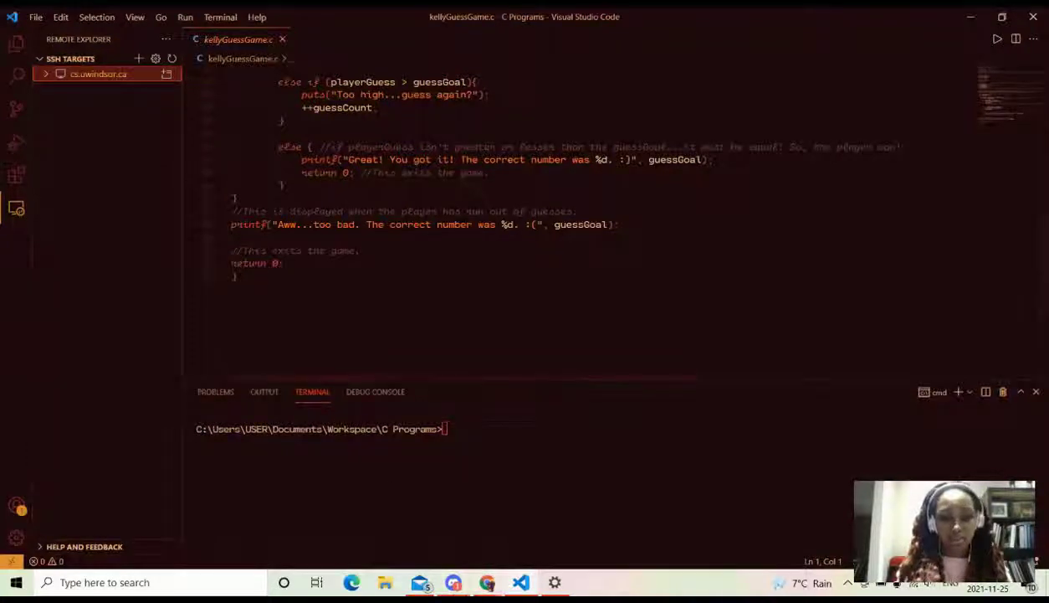
mouse_move(488, 581)
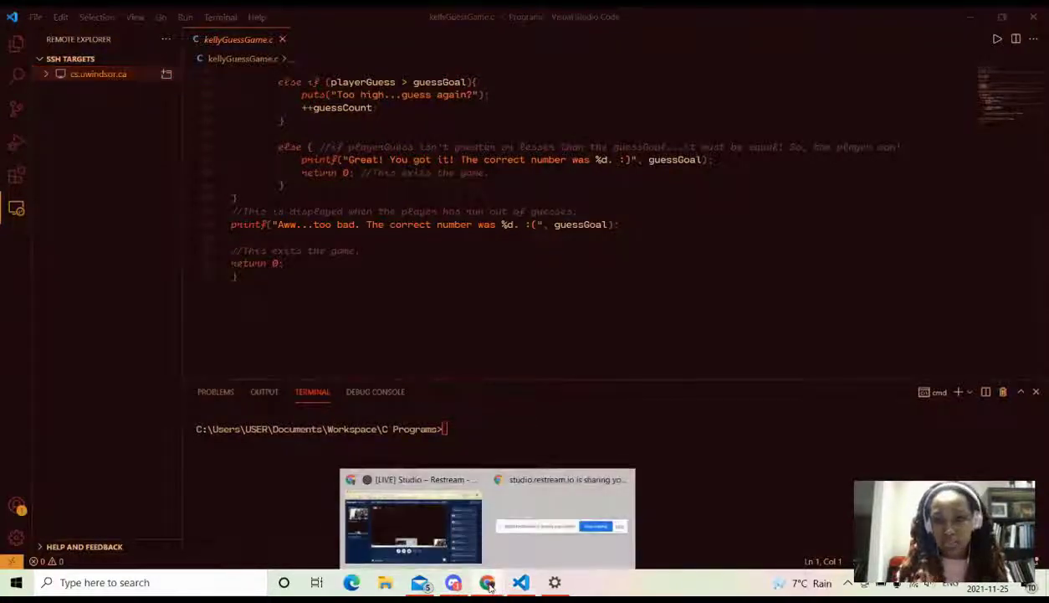
click(438, 528)
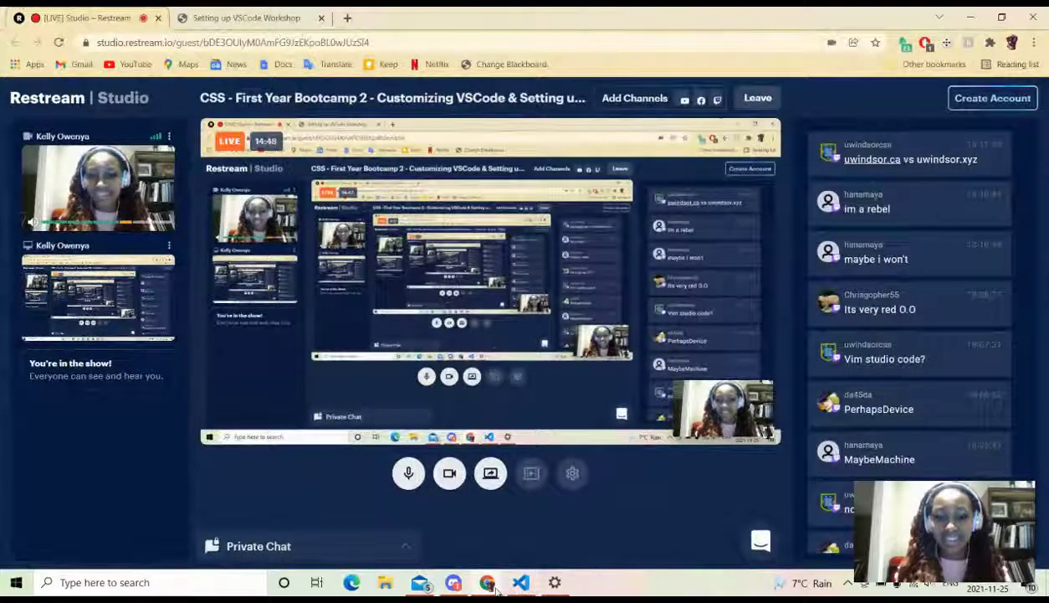
mouse_move(494, 588)
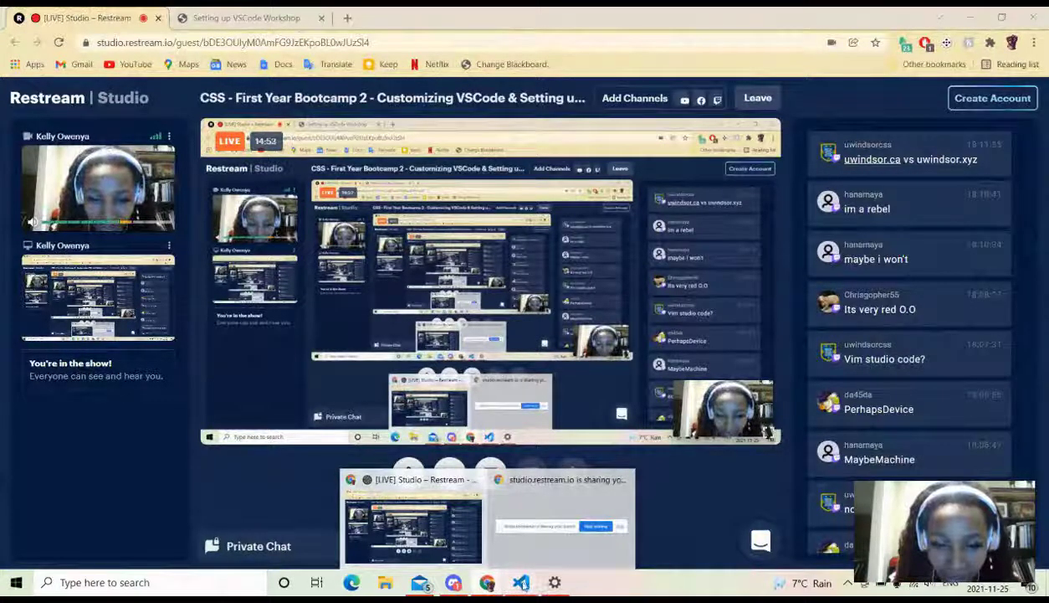
- Return to Visual Studio Code, connect to the cs.uwindsor.ca host in a new maximized window, and enter the account password
click(520, 584)
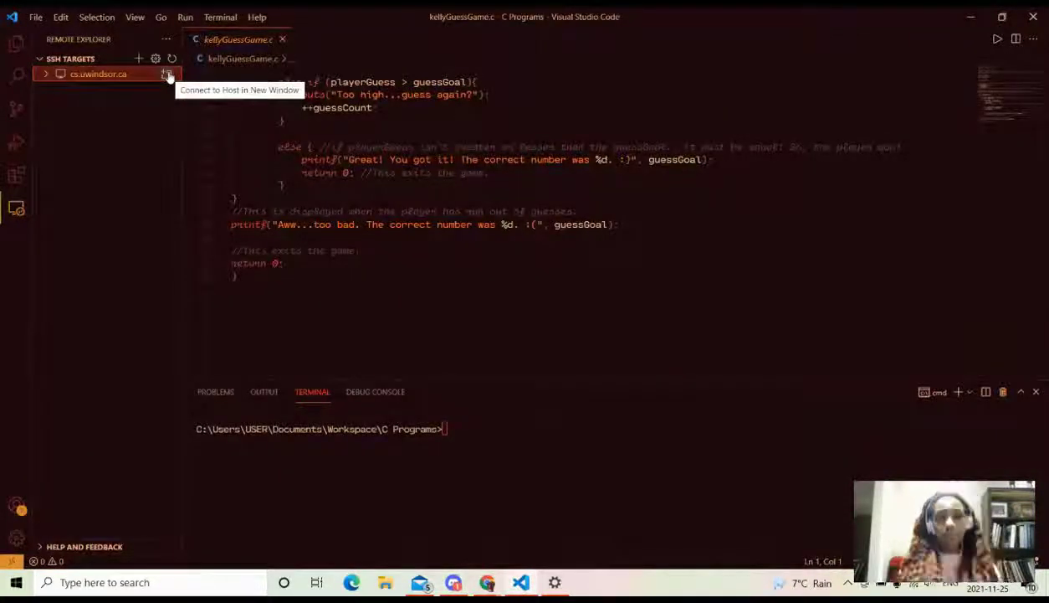
click(167, 75)
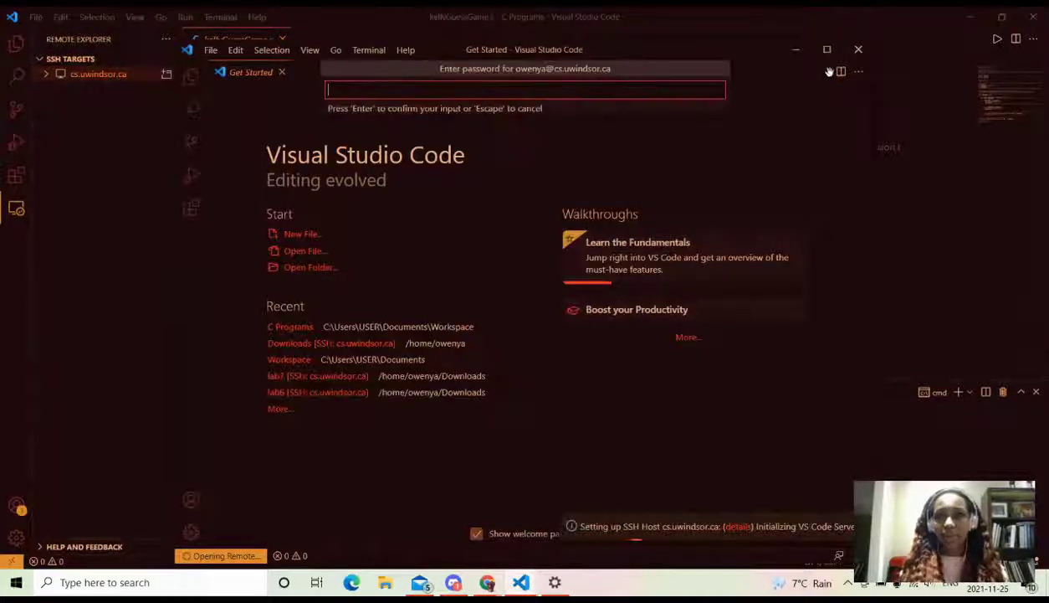
click(827, 50)
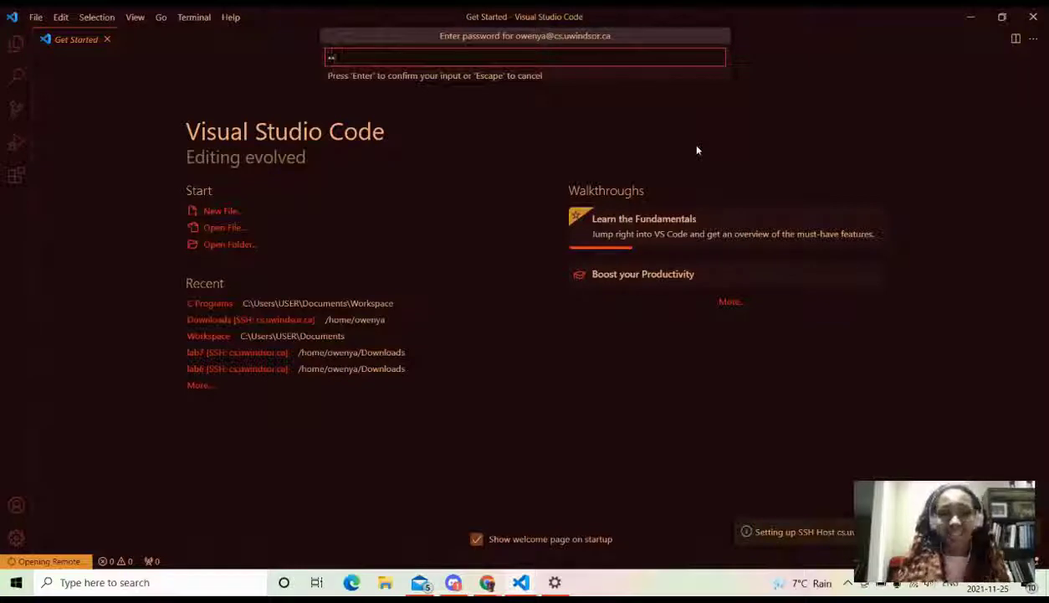
text(•••••)
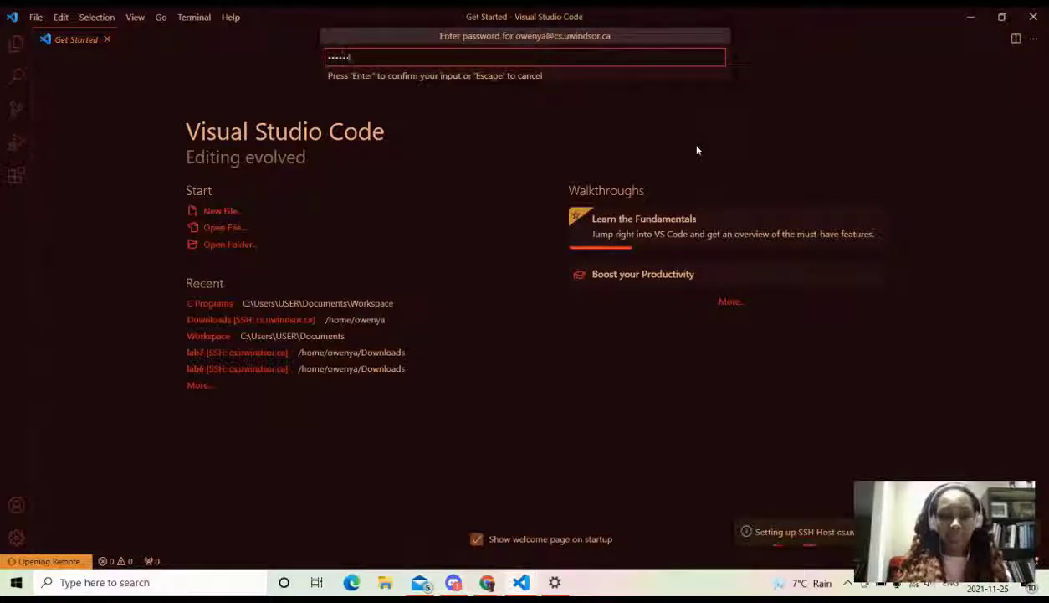
text(•••)
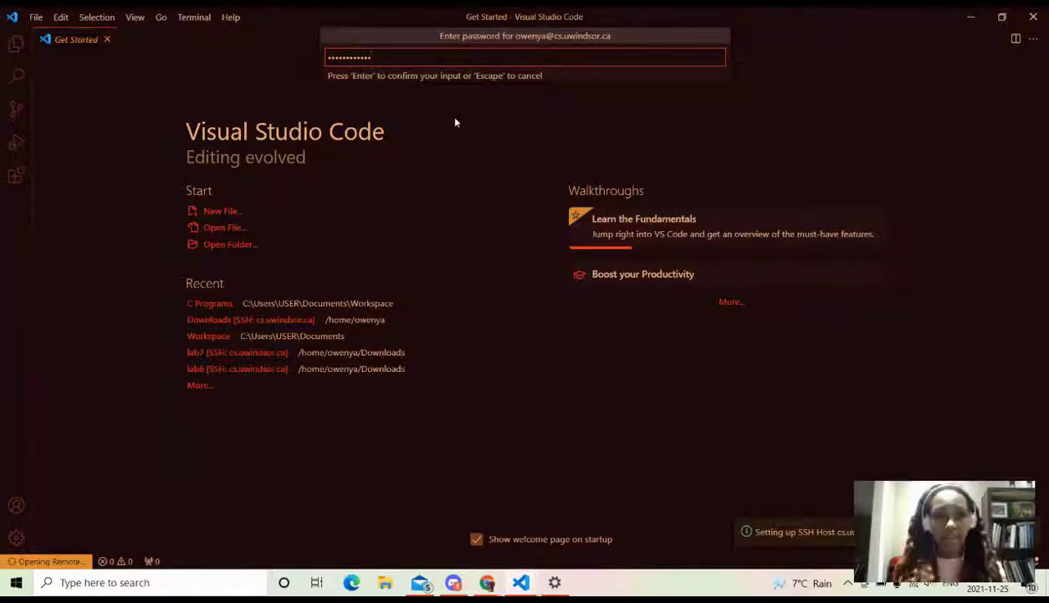
key(Return)
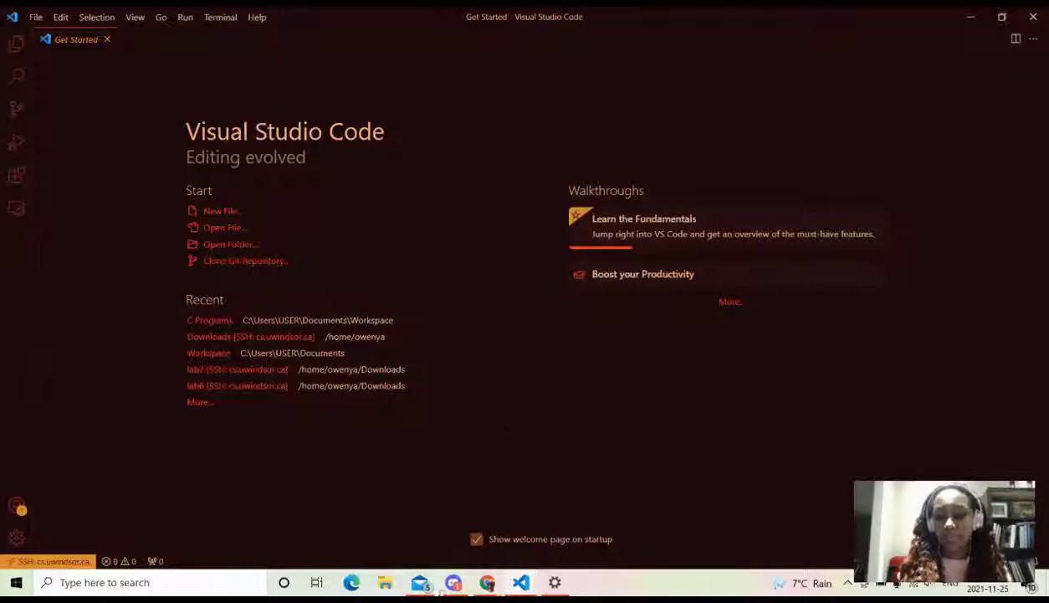
- Switch back to the local C Programs window and look through the start of the open source file and the installed extensions
mouse_move(518, 591)
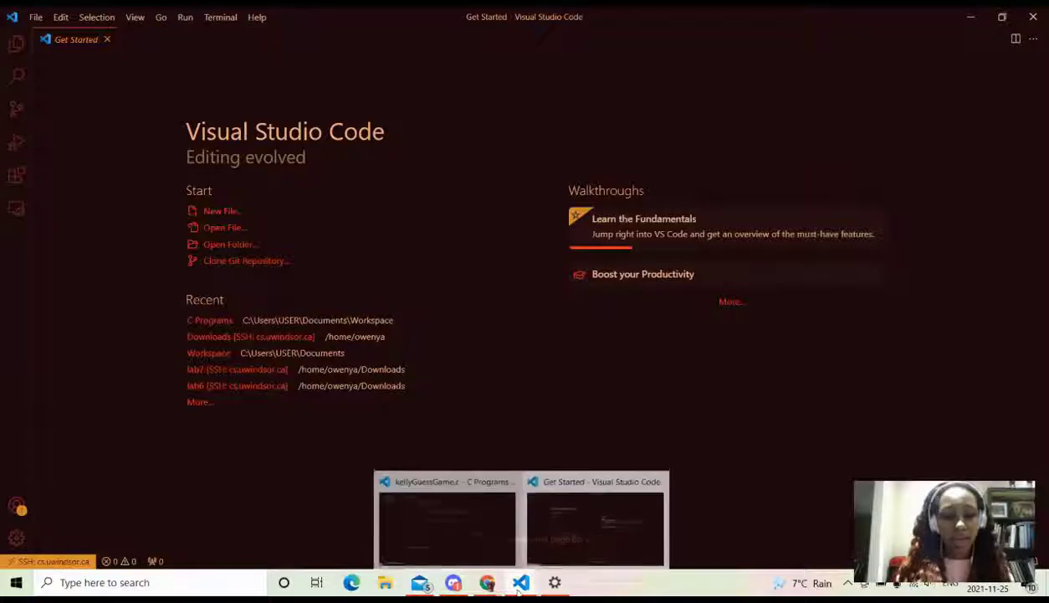
click(458, 550)
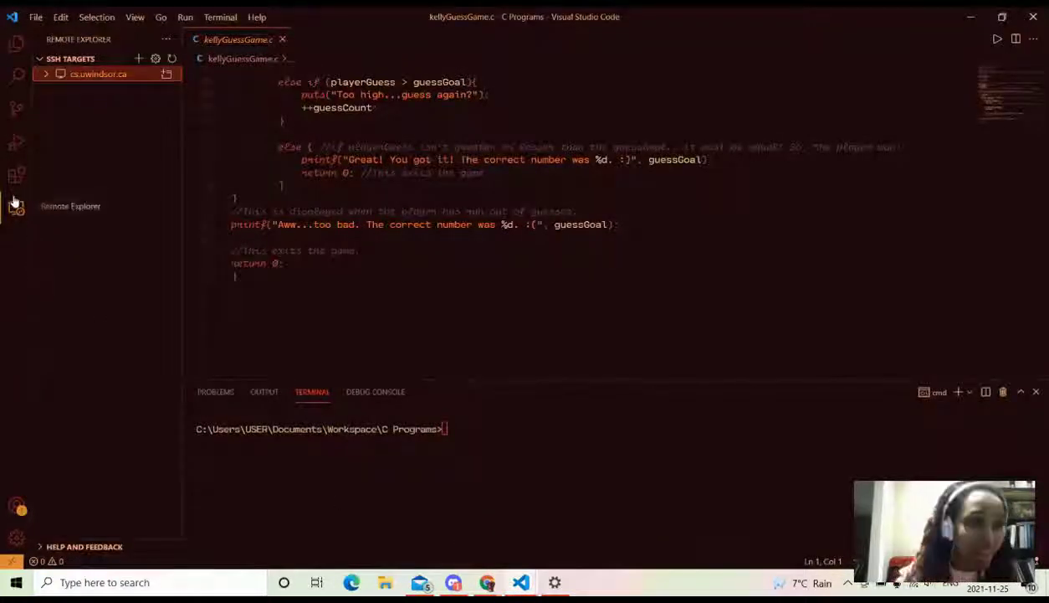
scroll(244, 215, up, 4)
scroll(244, 214, up, 7)
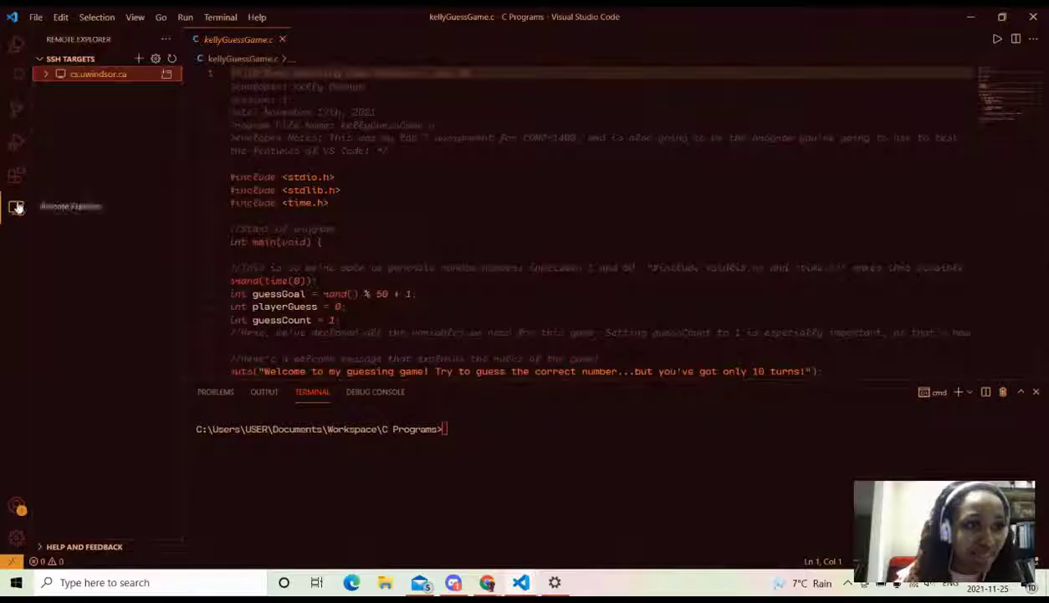
click(16, 174)
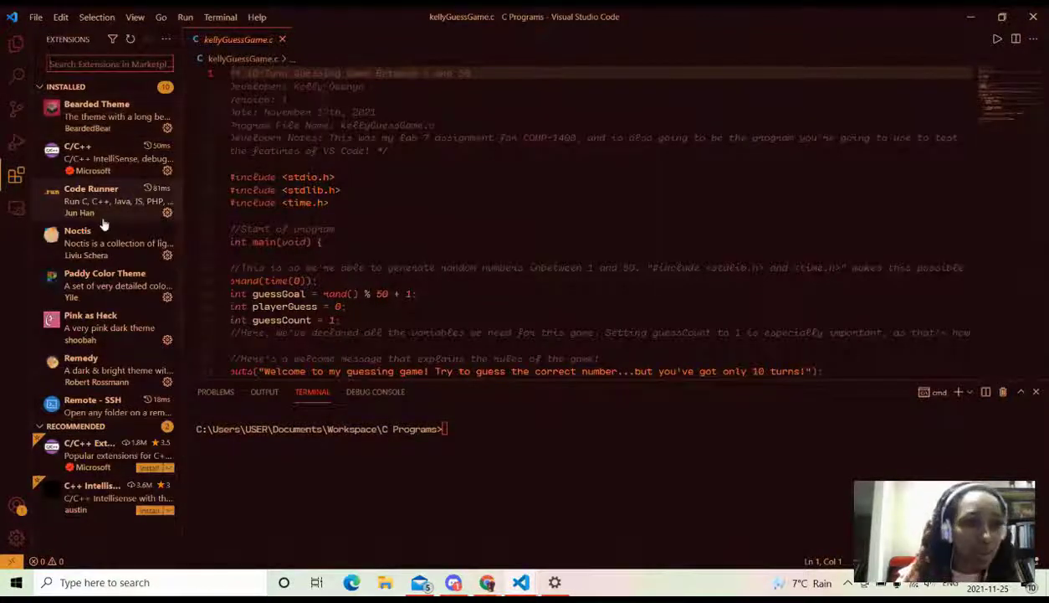
scroll(102, 224, down, 3)
scroll(102, 224, up, 3)
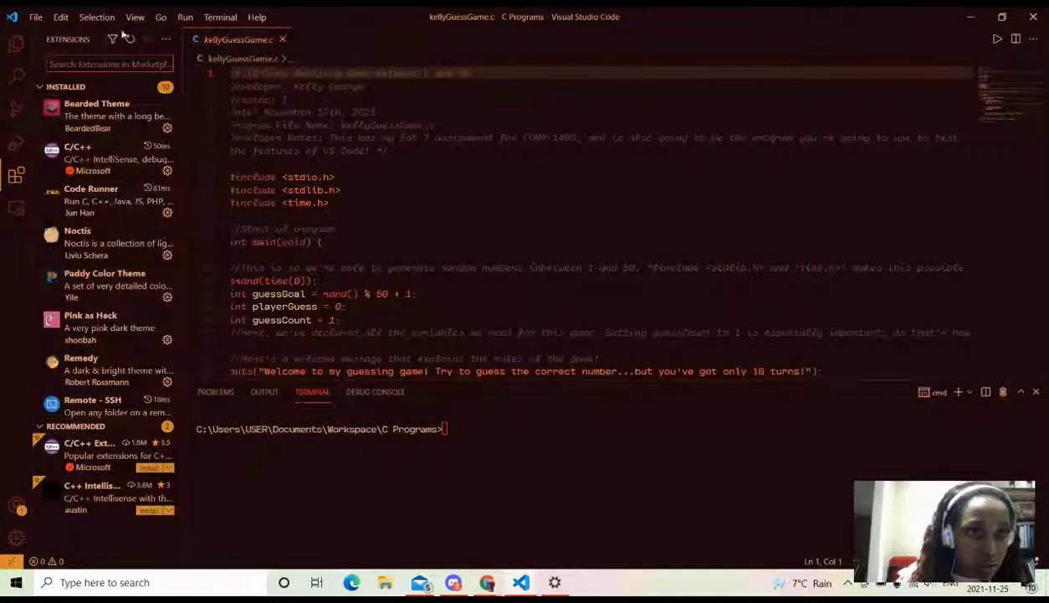
- Open the user settings, expand the Extensions category, and examine the C/C++ settings and the list of extensions with their own settings
click(256, 18)
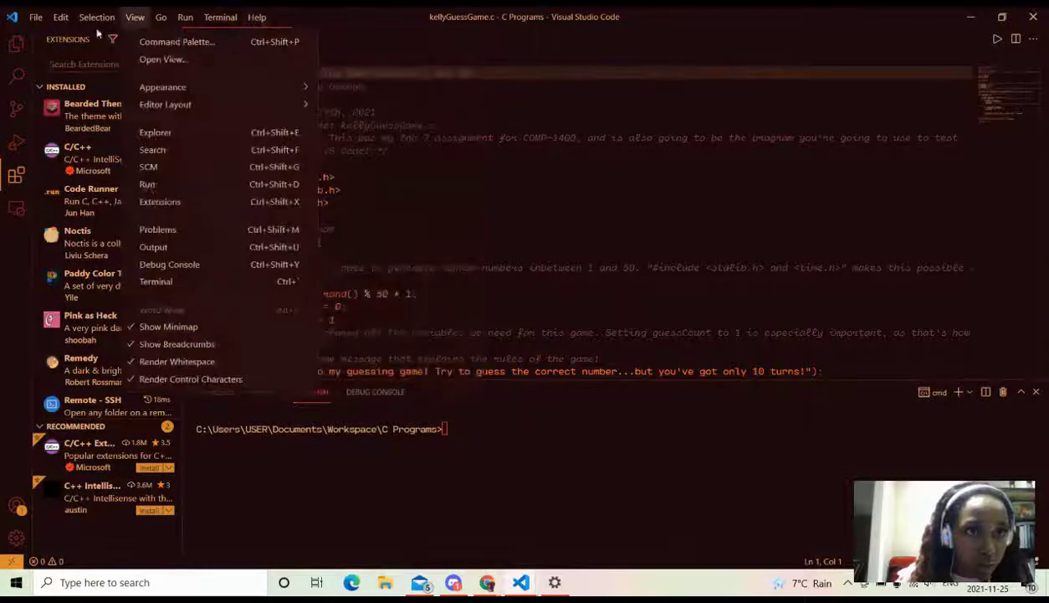
click(16, 540)
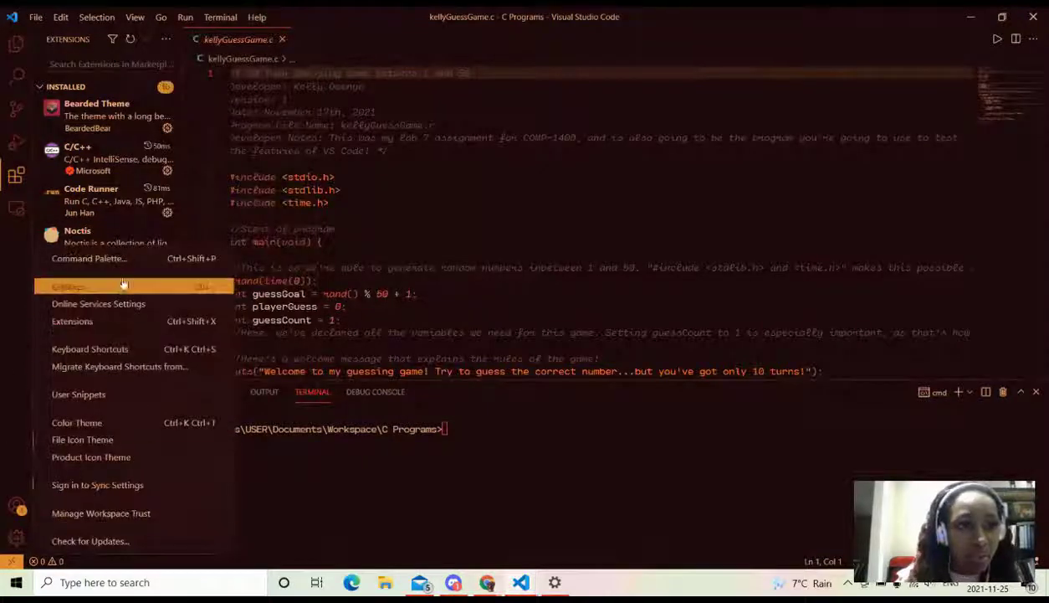
click(112, 289)
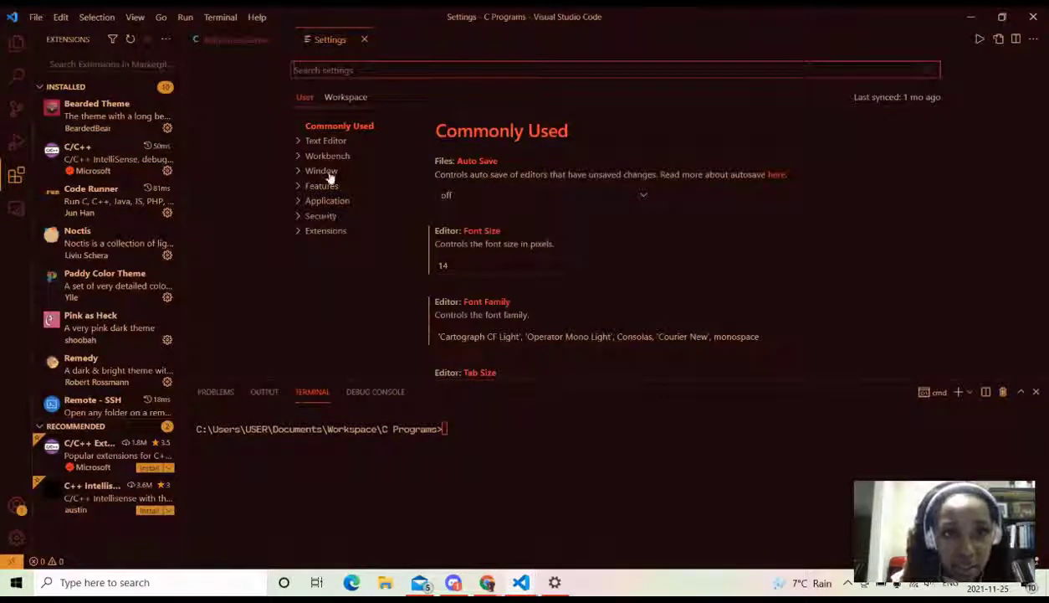
click(307, 231)
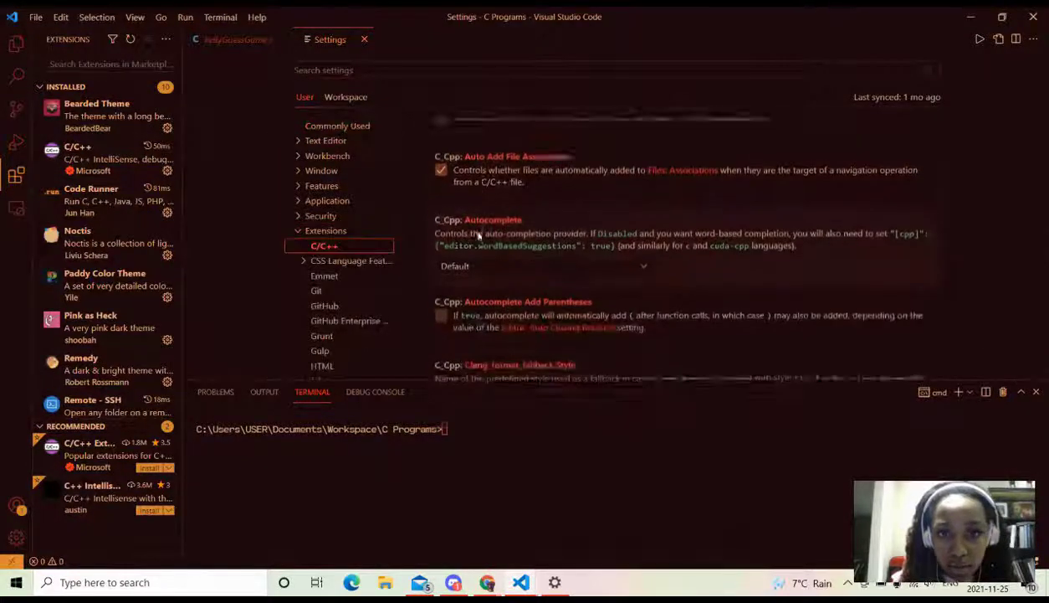
scroll(479, 236, down, 5)
scroll(340, 353, down, 3)
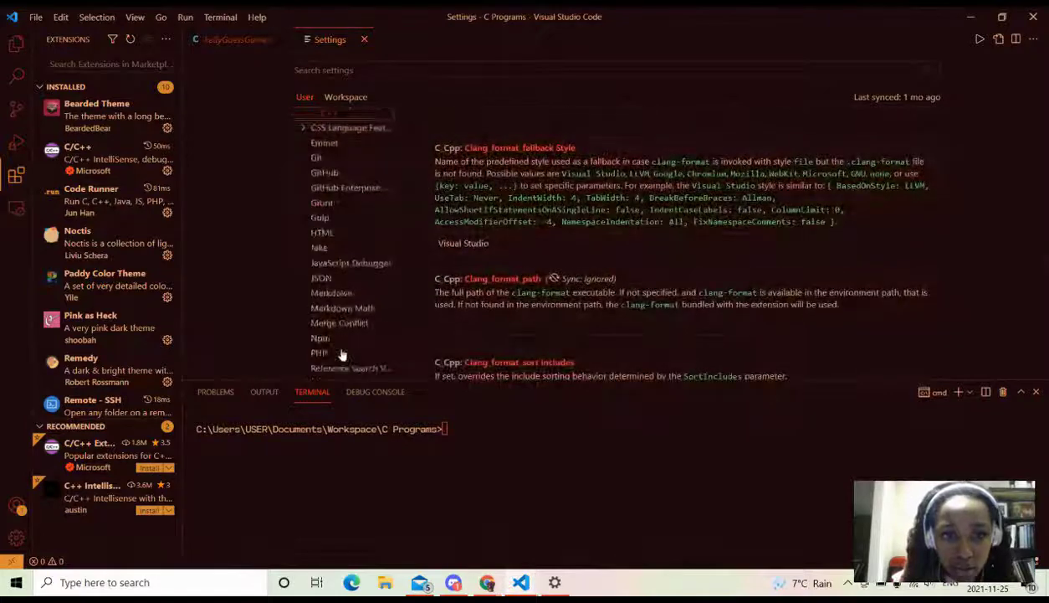
scroll(341, 353, down, 2)
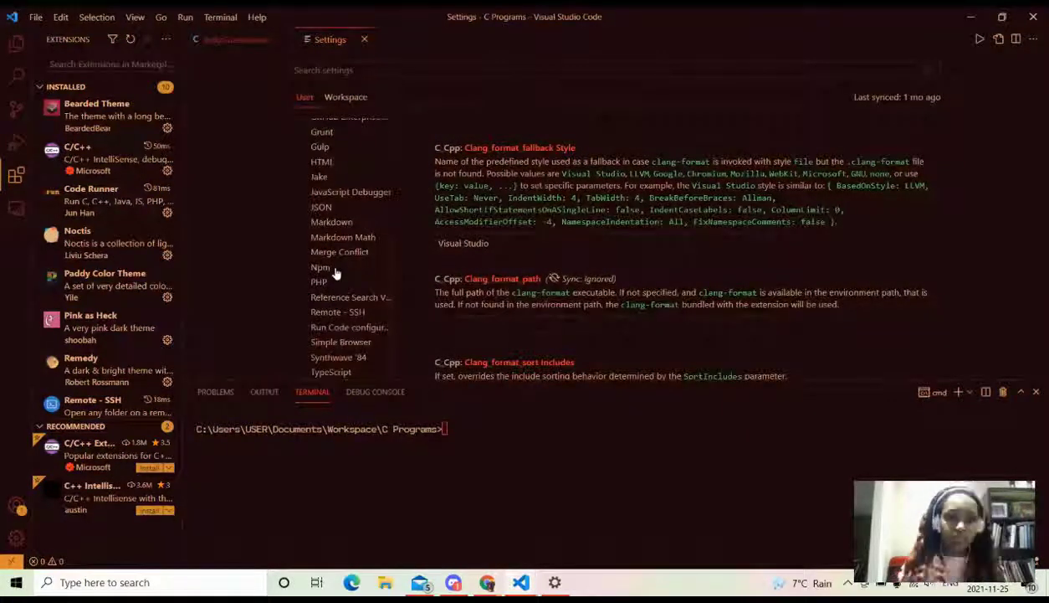
scroll(334, 273, up, 4)
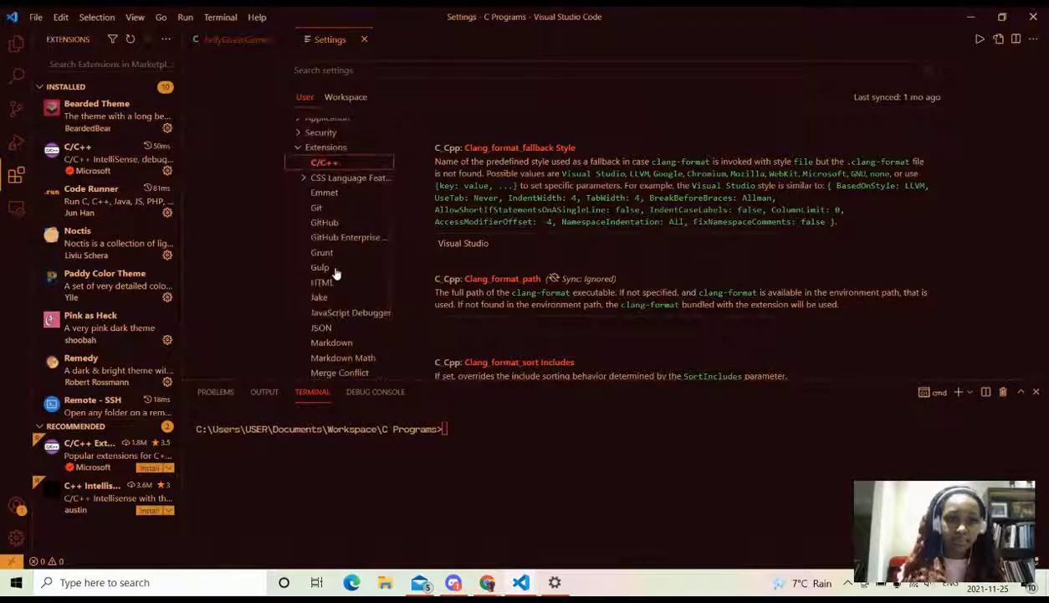
scroll(152, 270, down, 1)
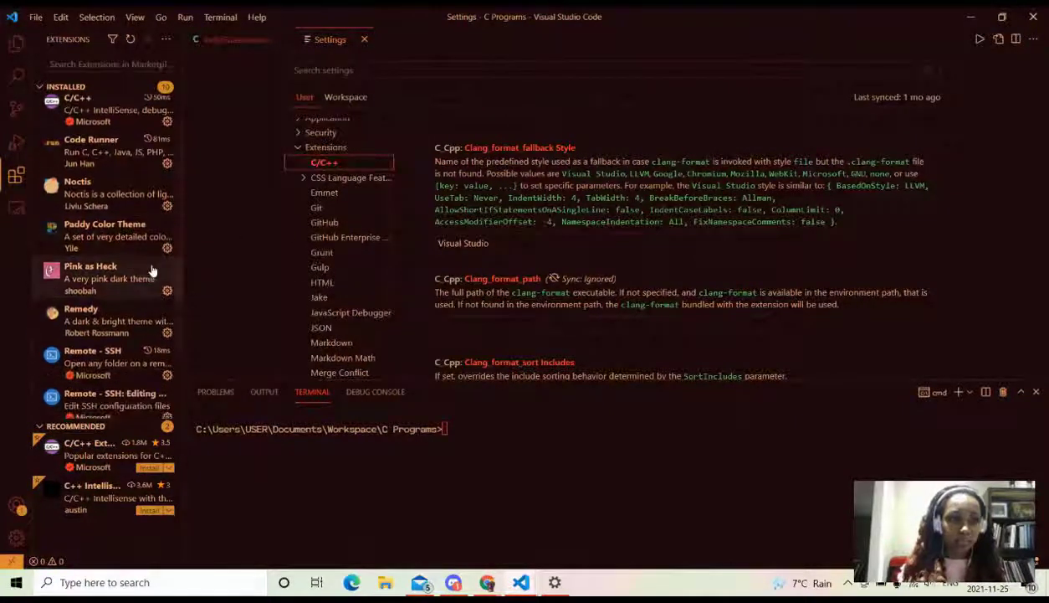
scroll(153, 270, up, 1)
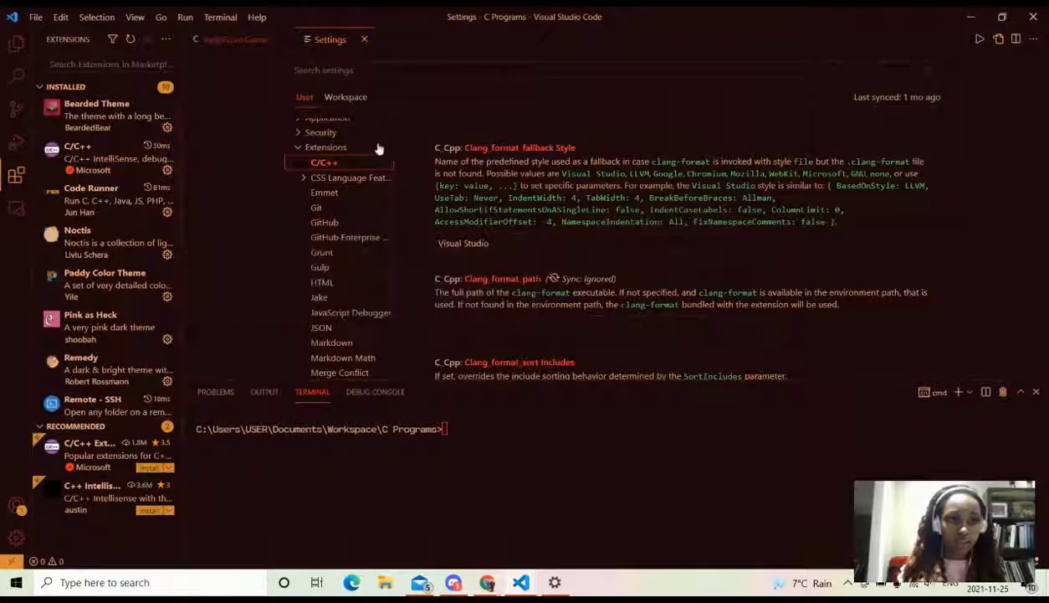
- Disable the Paddy Color Theme extension
scroll(350, 223, down, 3)
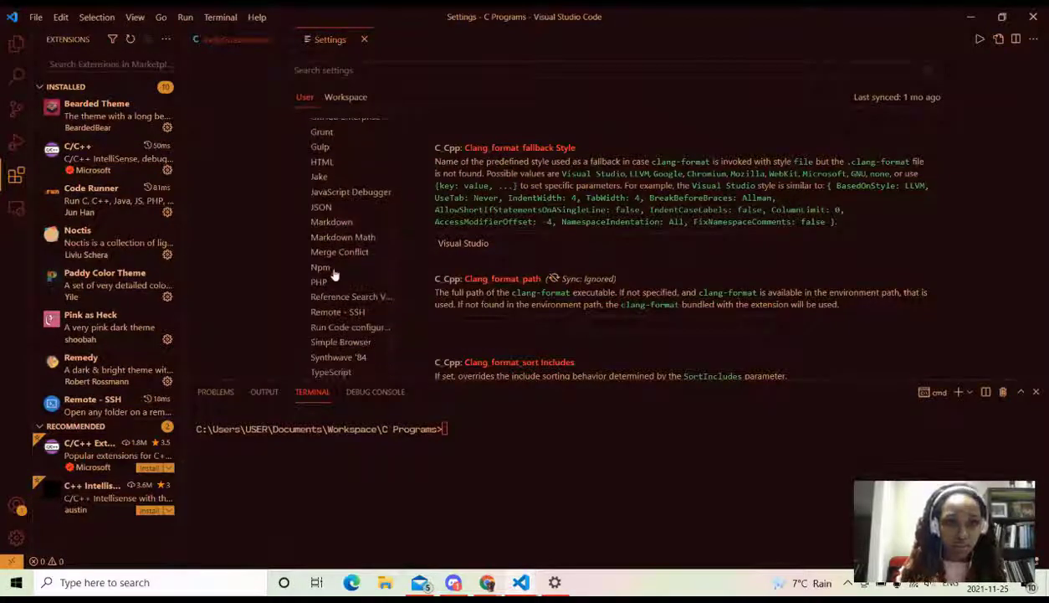
click(167, 298)
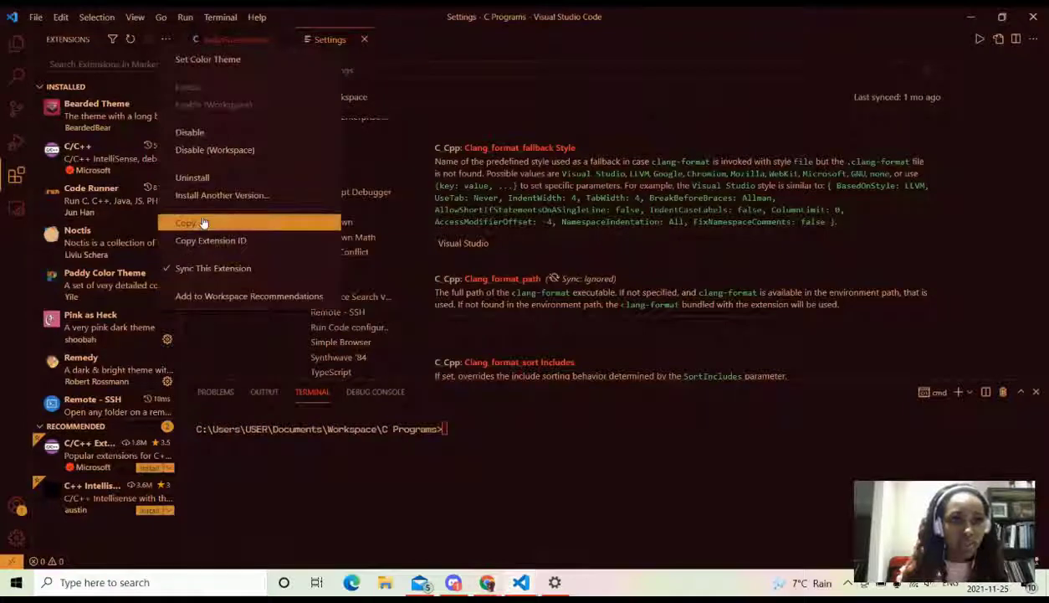
click(188, 131)
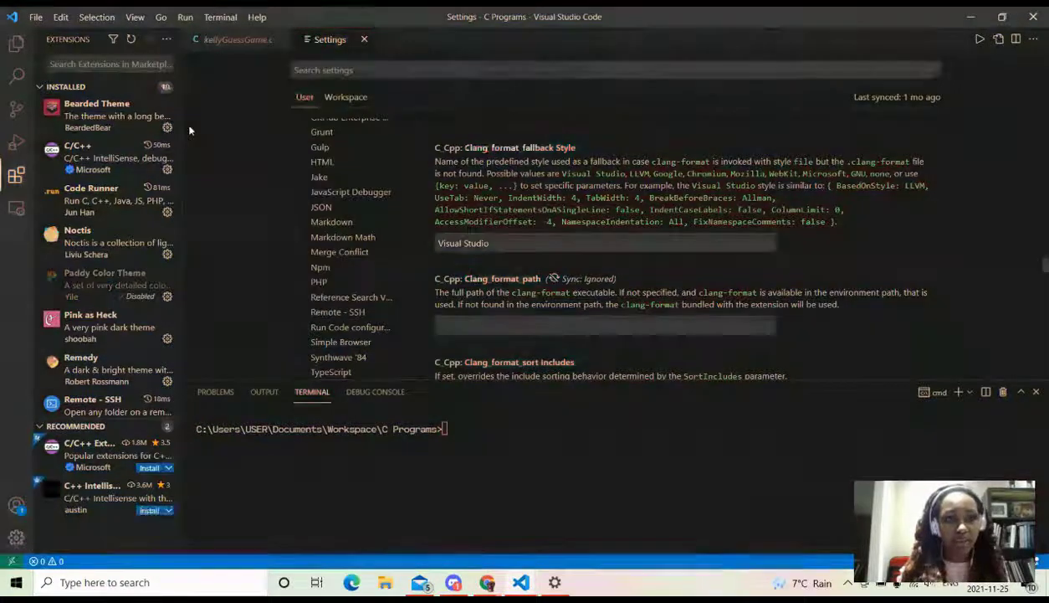
scroll(222, 234, down, 2)
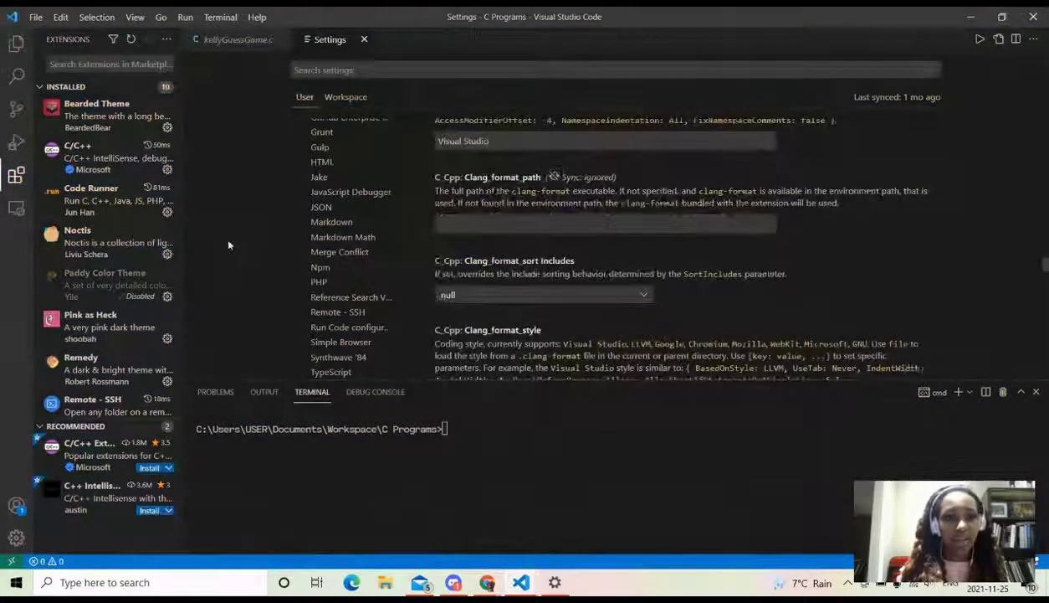
- Show the C Programs folder's files in the Explorer and check which views it can display
click(14, 55)
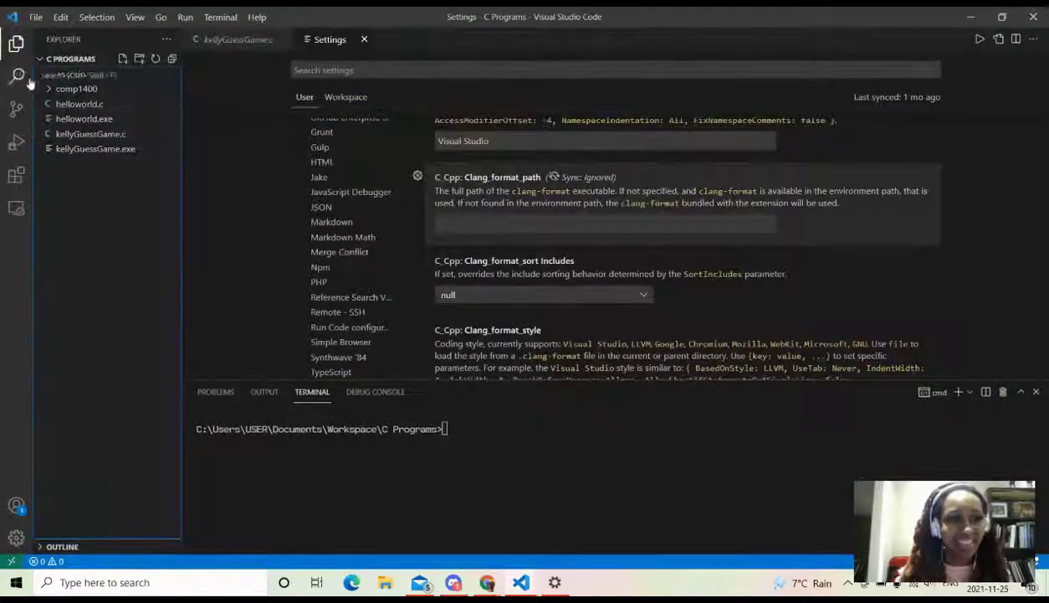
click(74, 60)
click(73, 61)
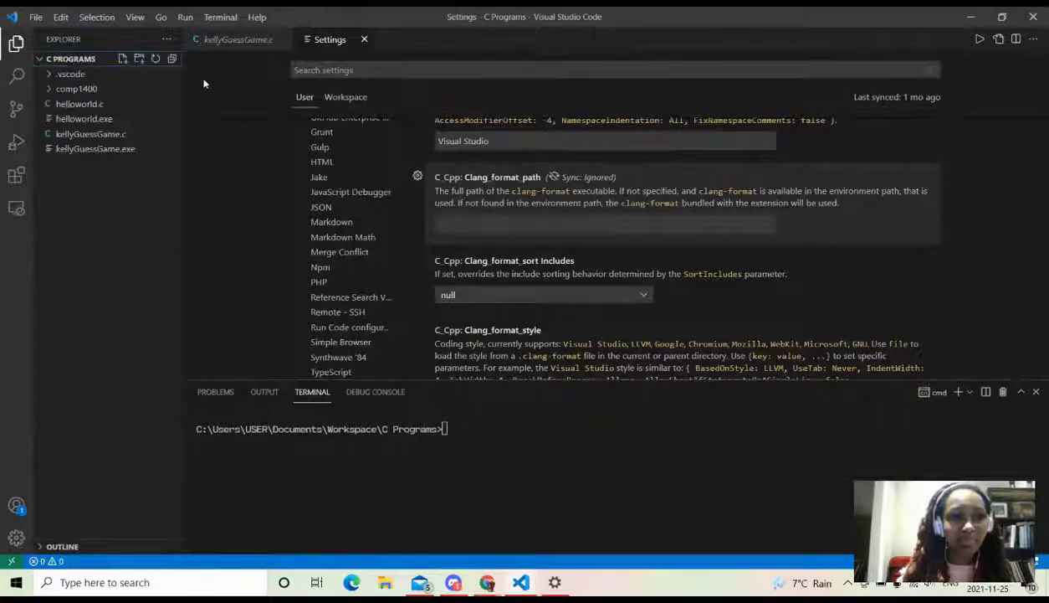
click(170, 40)
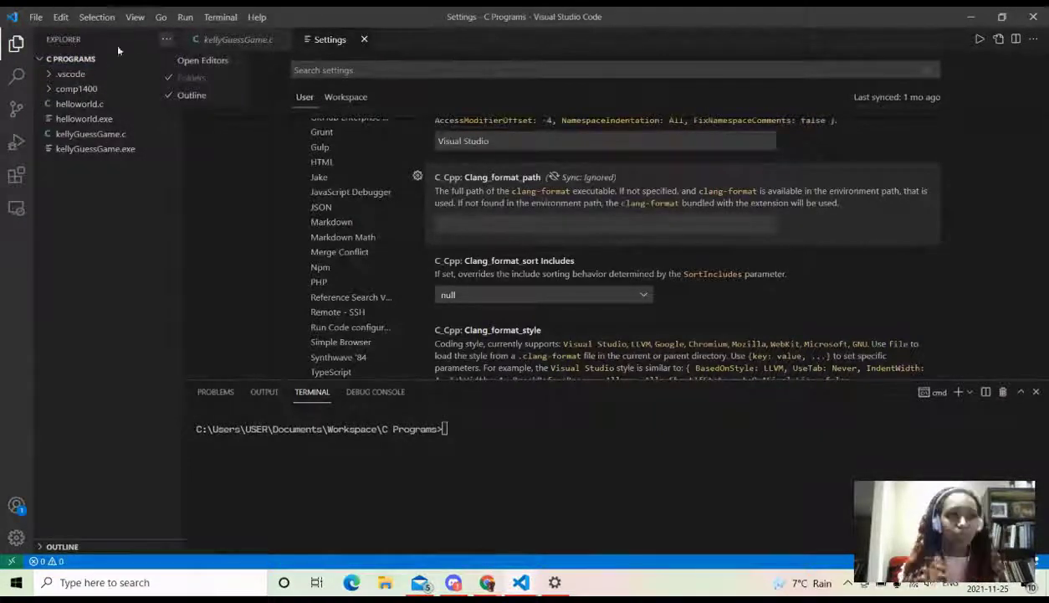
click(363, 91)
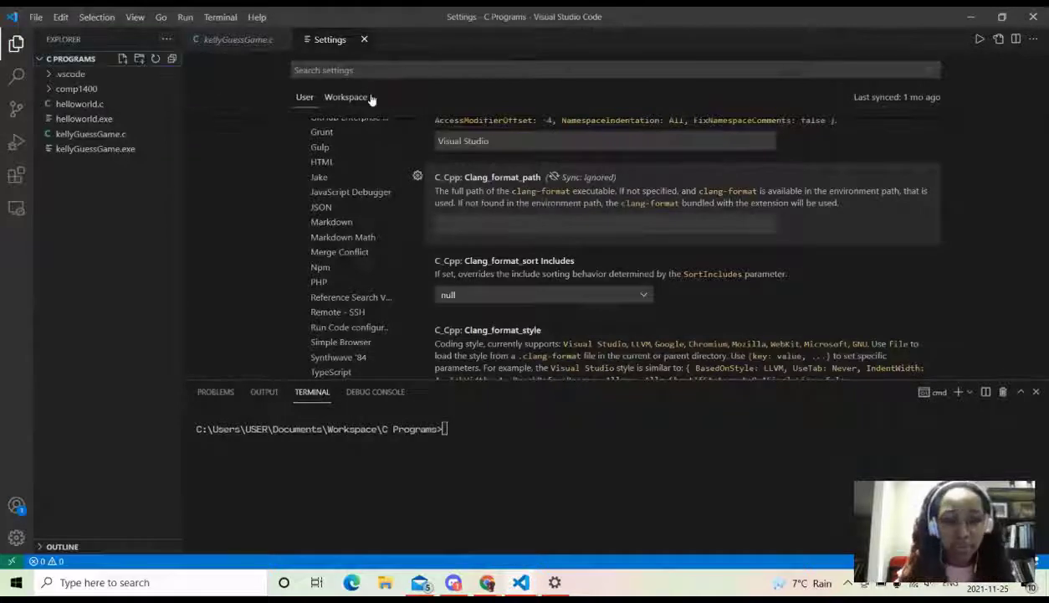
- Collapse the Extensions category in the user settings and search the settings for "font"
click(312, 211)
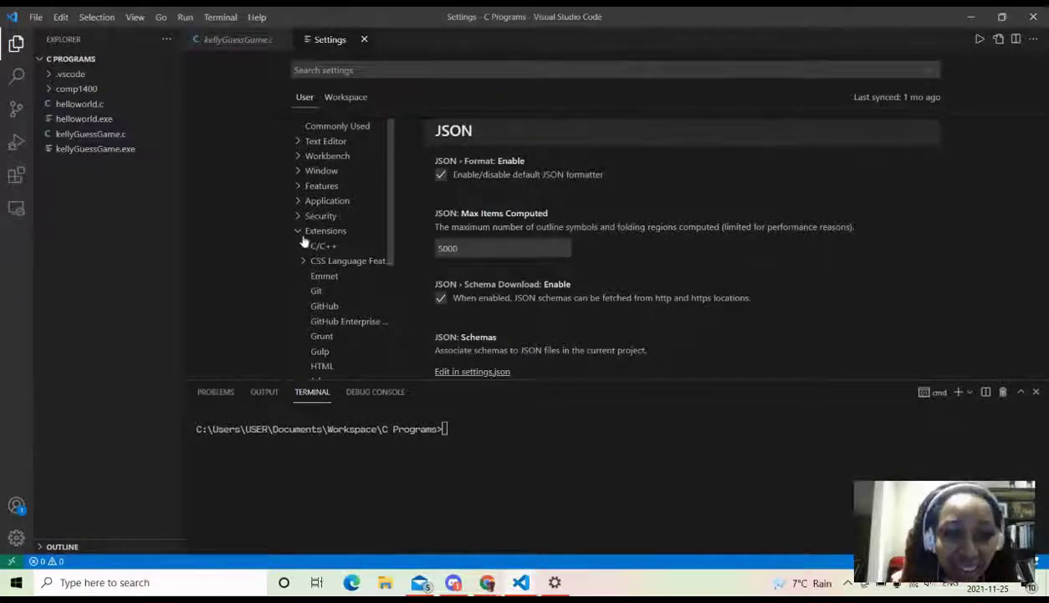
click(300, 234)
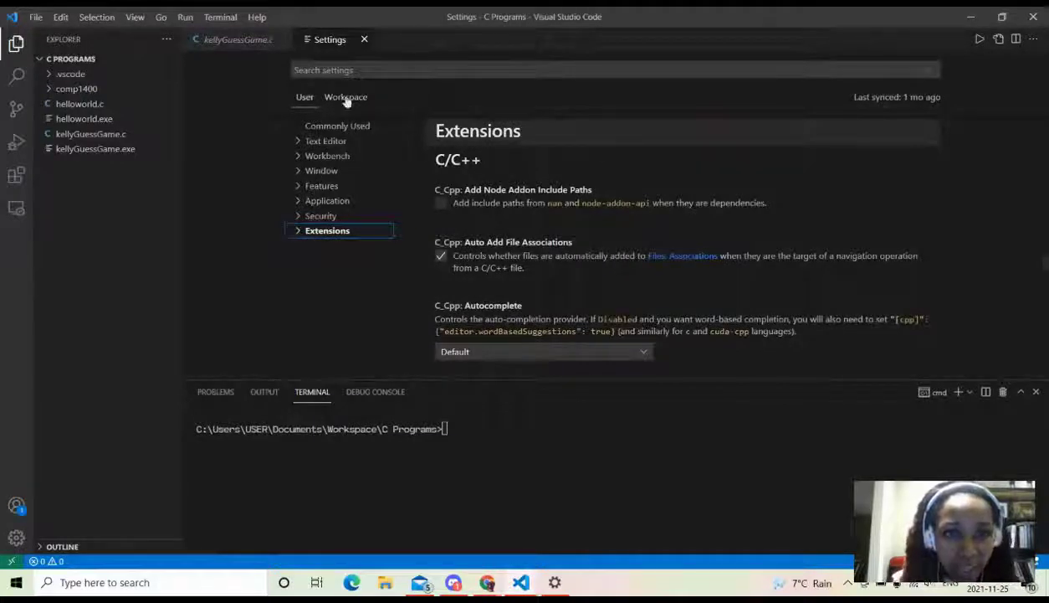
click(338, 71)
text(don)
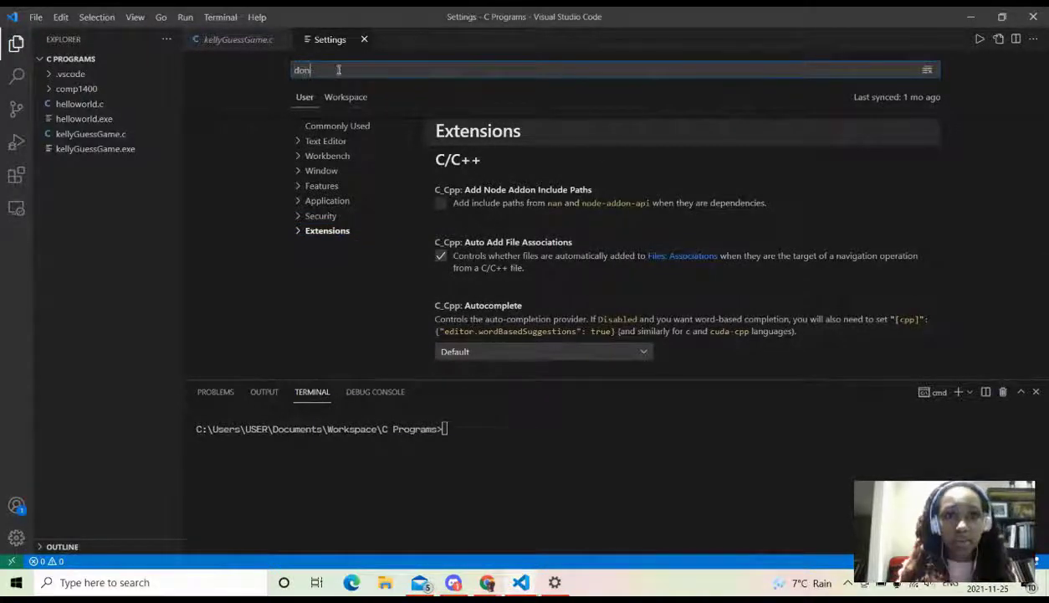
key(BackSpace)
key(BackSpace)
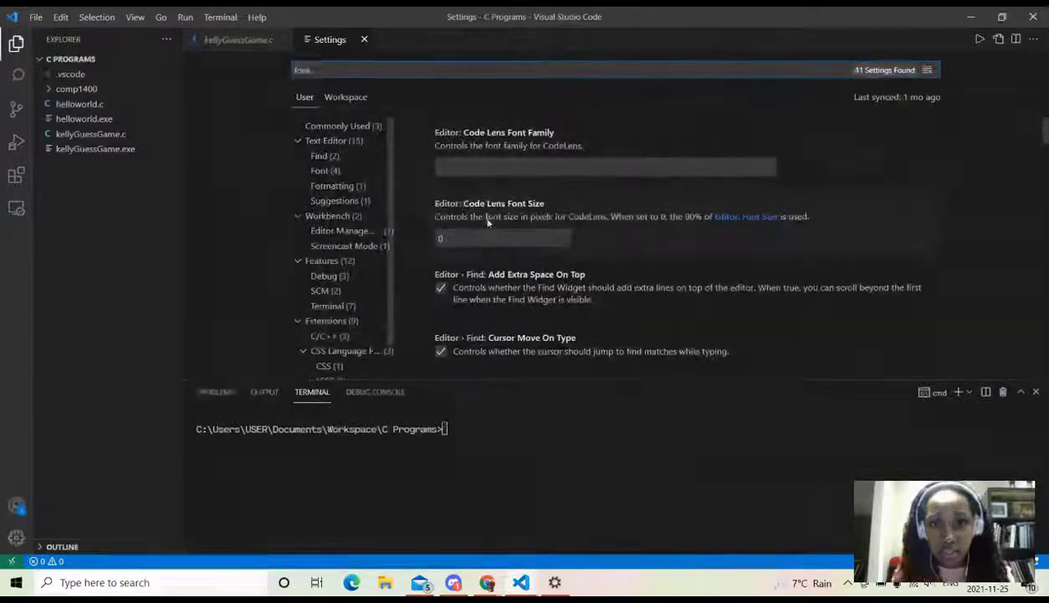
- Look through the font-related settings and open the user's settings.json file for editing from one of them
scroll(489, 237, down, 10)
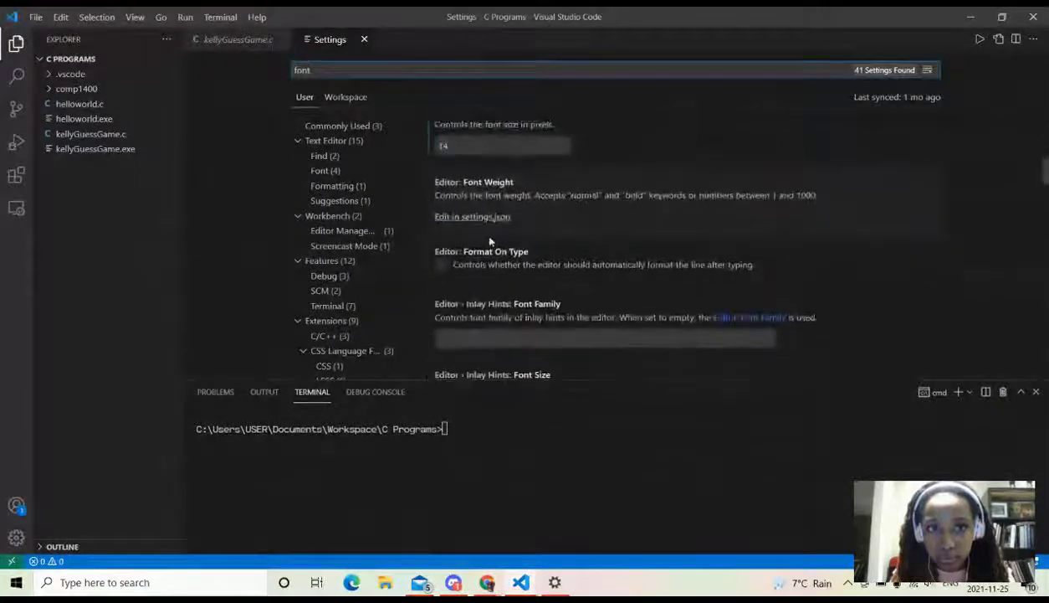
scroll(490, 240, down, 10)
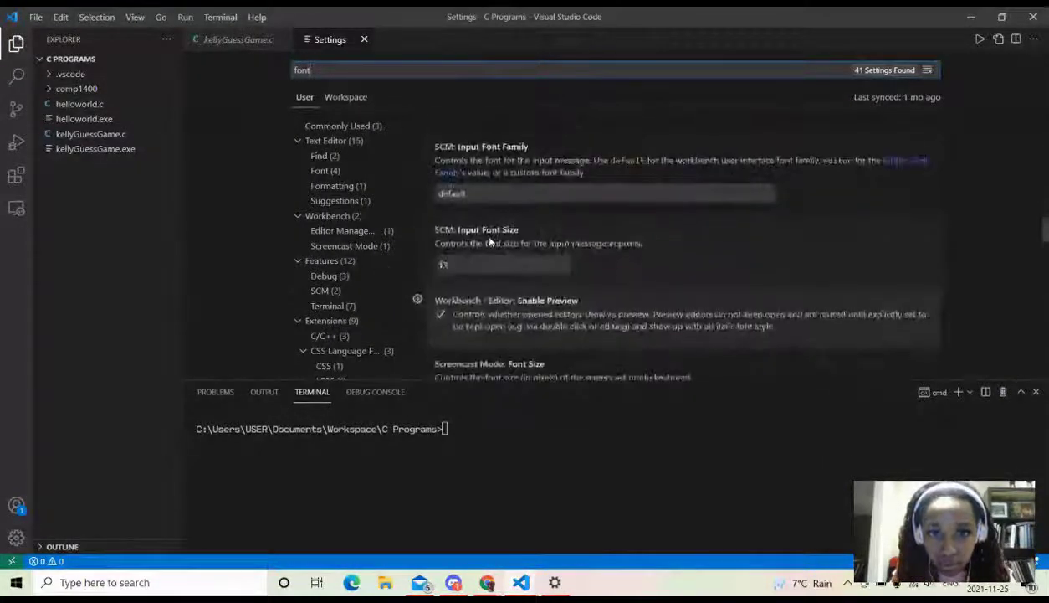
scroll(489, 241, down, 8)
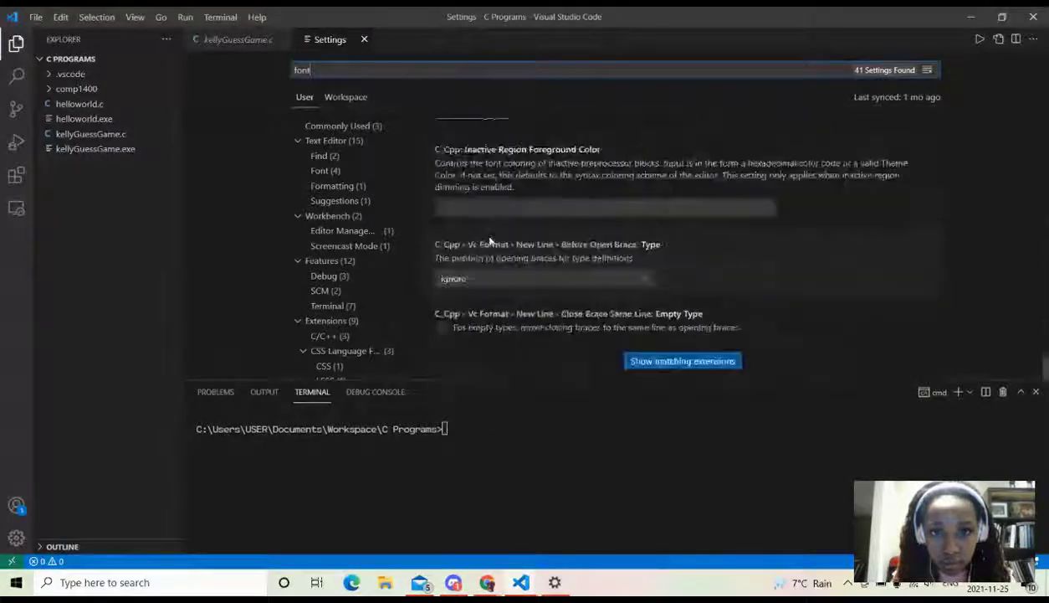
scroll(489, 241, up, 1)
scroll(490, 241, up, 2)
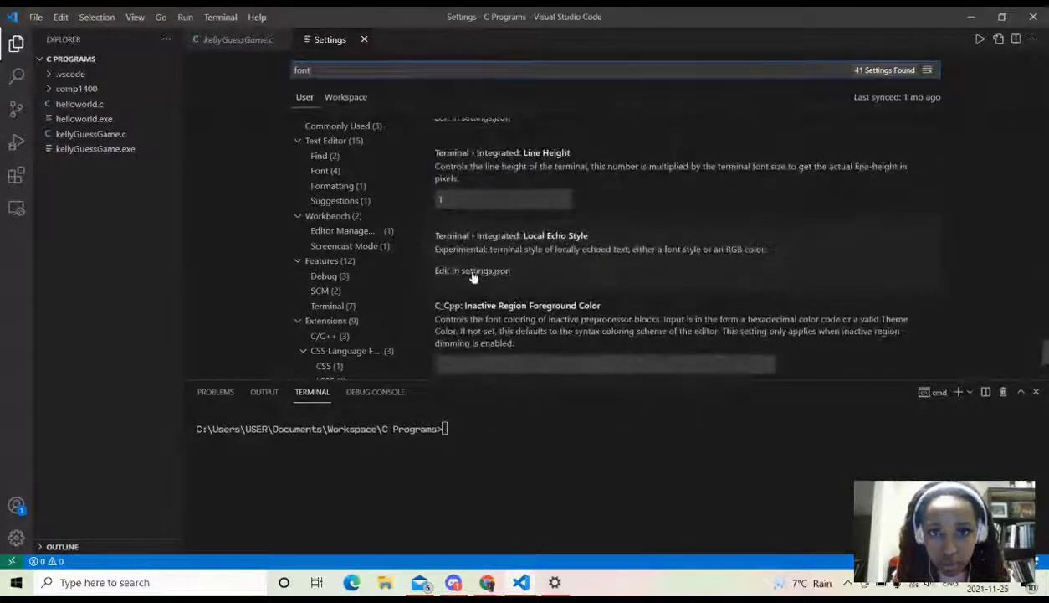
click(473, 269)
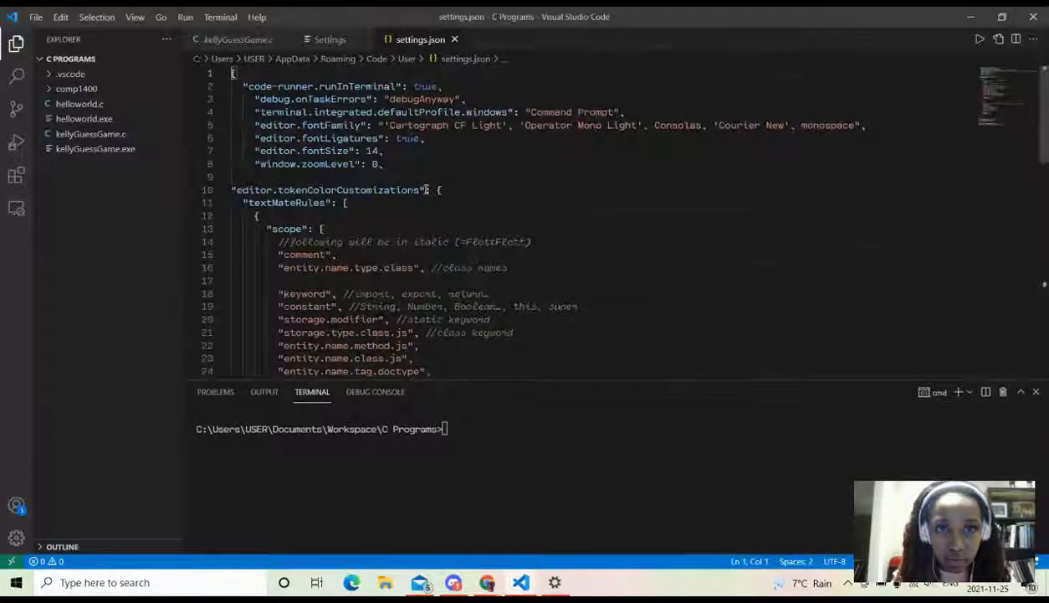
- Copy the whole editor.fontFamily value in settings.json, reduce it to "Consolas, 'Courier New', monospace", and save the file
drag(379, 125, 889, 127)
key(ctrl+c)
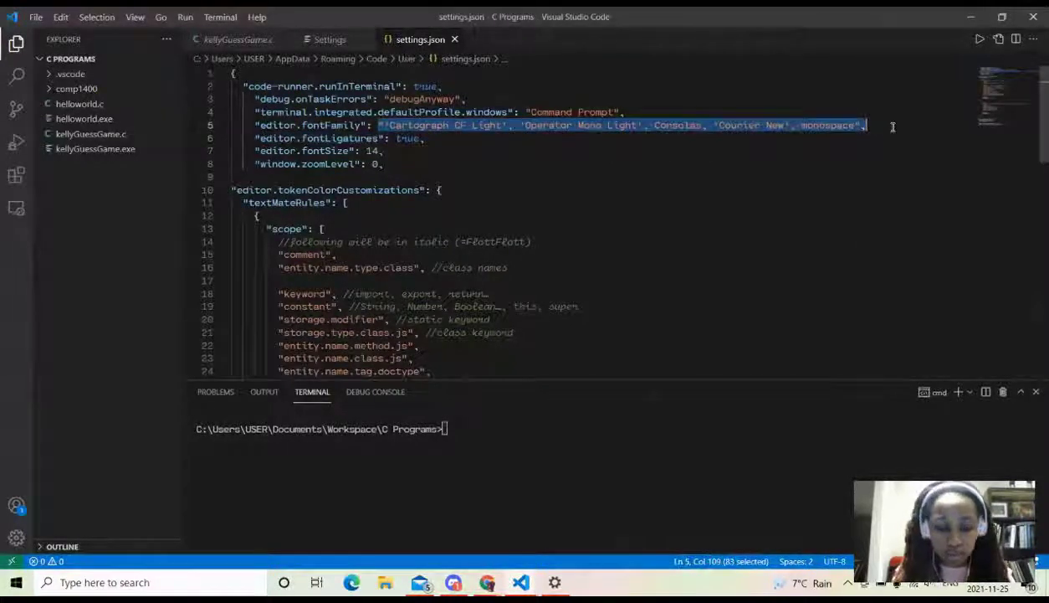
click(654, 125)
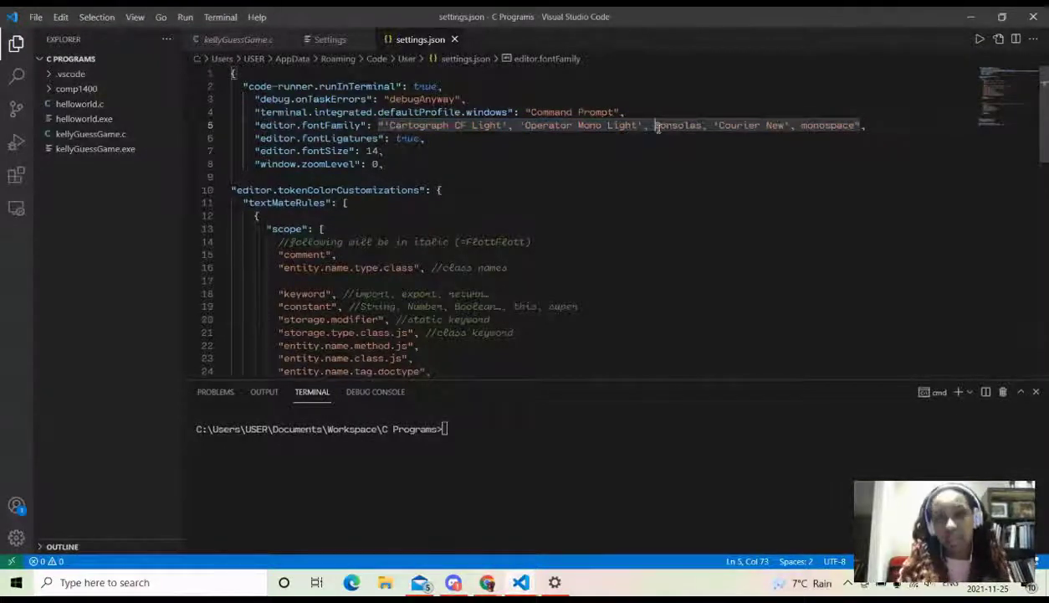
key(BackSpace)
key(BackSpace)
key(BackSpace)
key(BackSpace)
key(BackSpace)
key(BackSpace)
key(BackSpace)
key(BackSpace)
key(BackSpace)
key(BackSpace)
key(BackSpace)
key(BackSpace)
key(BackSpace)
key(BackSpace)
key(BackSpace)
key(BackSpace)
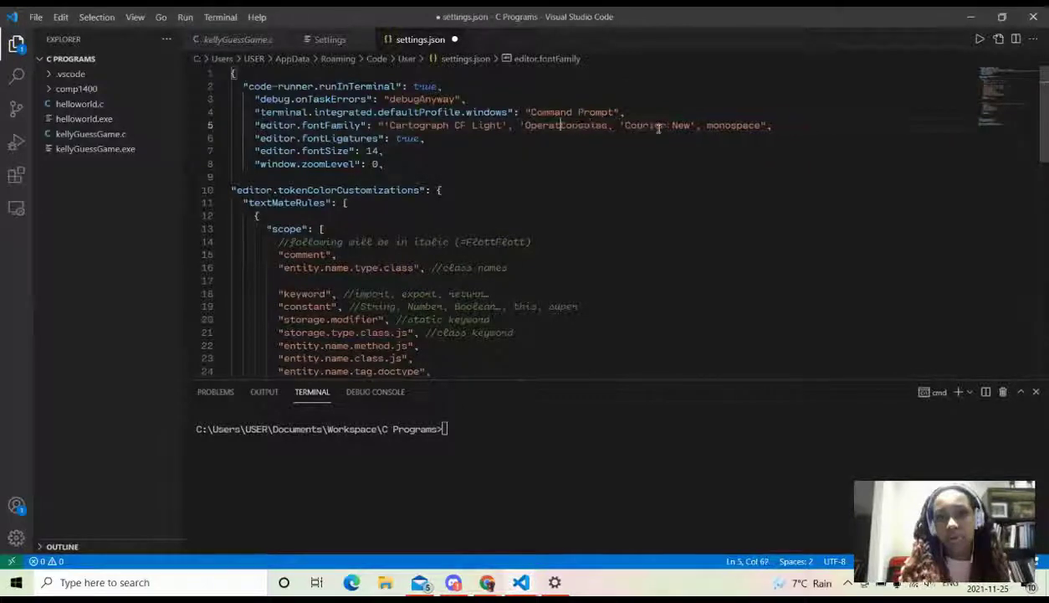
key(BackSpace)
key(BackSpace)
key(BackSpace)
key(BackSpace)
key(BackSpace)
key(BackSpace)
key(BackSpace)
key(BackSpace)
key(BackSpace)
key(BackSpace)
key(BackSpace)
key(BackSpace)
key(BackSpace)
key(BackSpace)
key(BackSpace)
key(BackSpace)
key(BackSpace)
key(BackSpace)
key(BackSpace)
key(BackSpace)
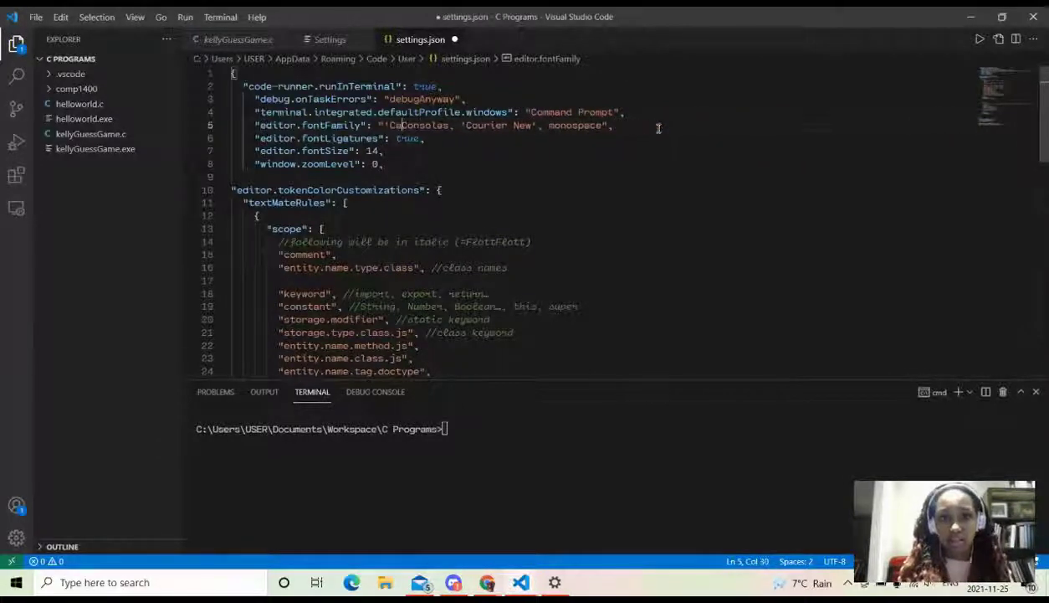
key(BackSpace)
key(BackSpace)
key(BackSpace)
click(617, 217)
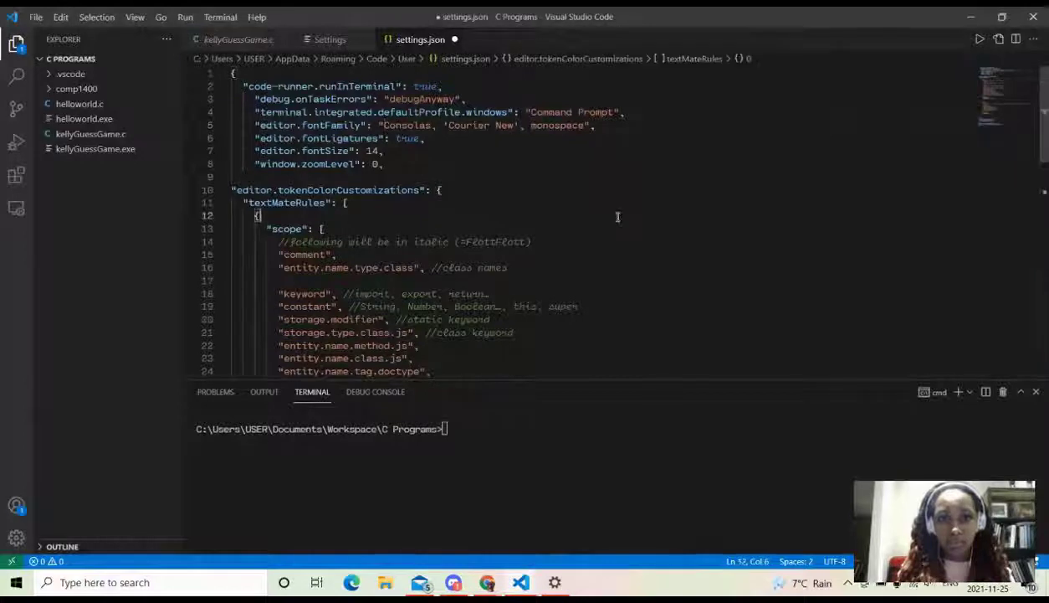
key(ctrl+s)
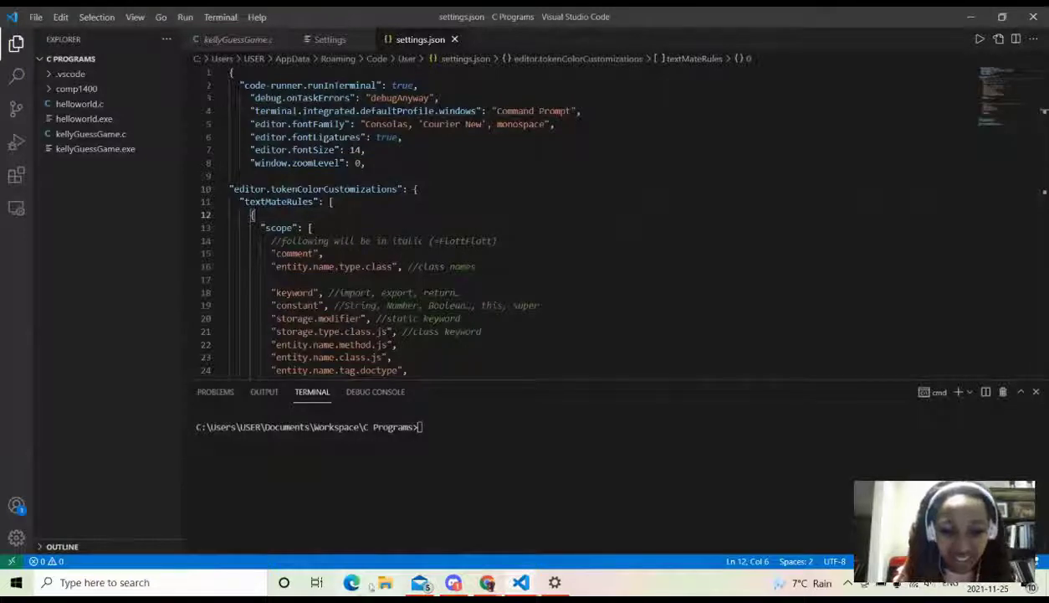
- Switch to the browser, open Google Keep in a new tab, and save the copied font family list as a new note
mouse_move(487, 581)
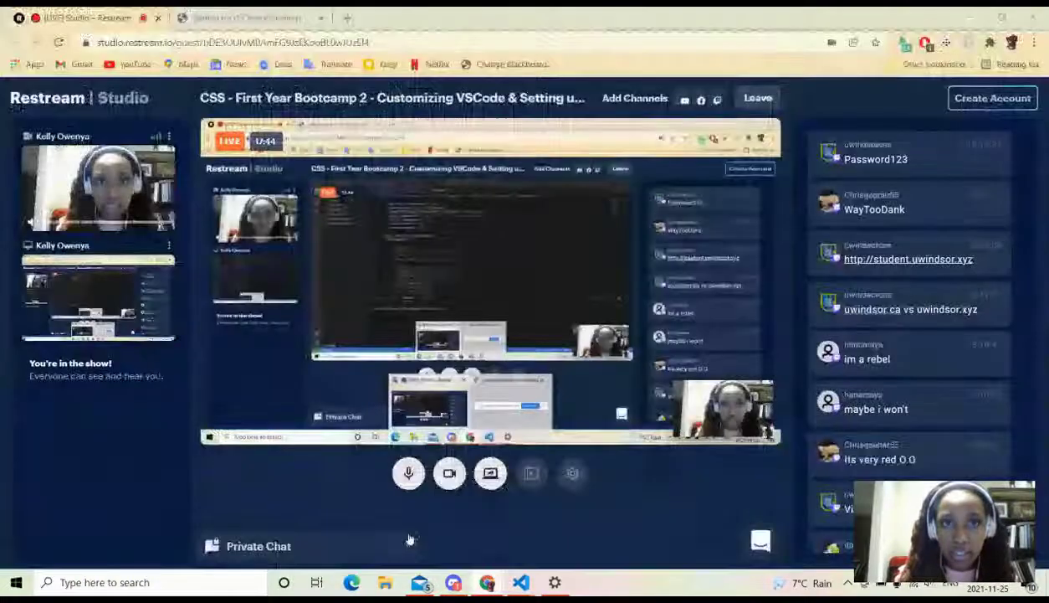
click(412, 525)
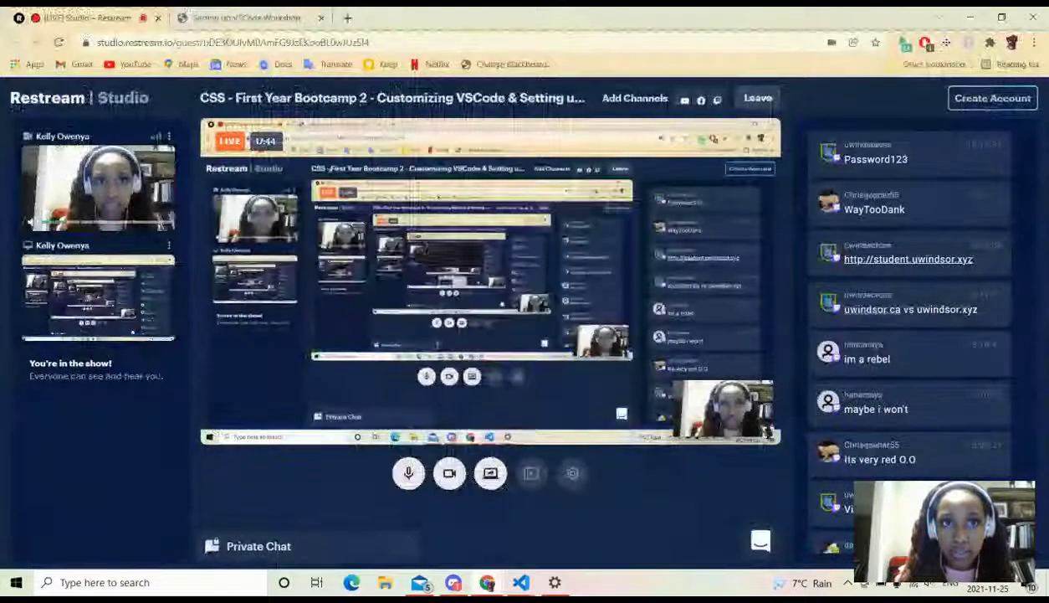
click(348, 17)
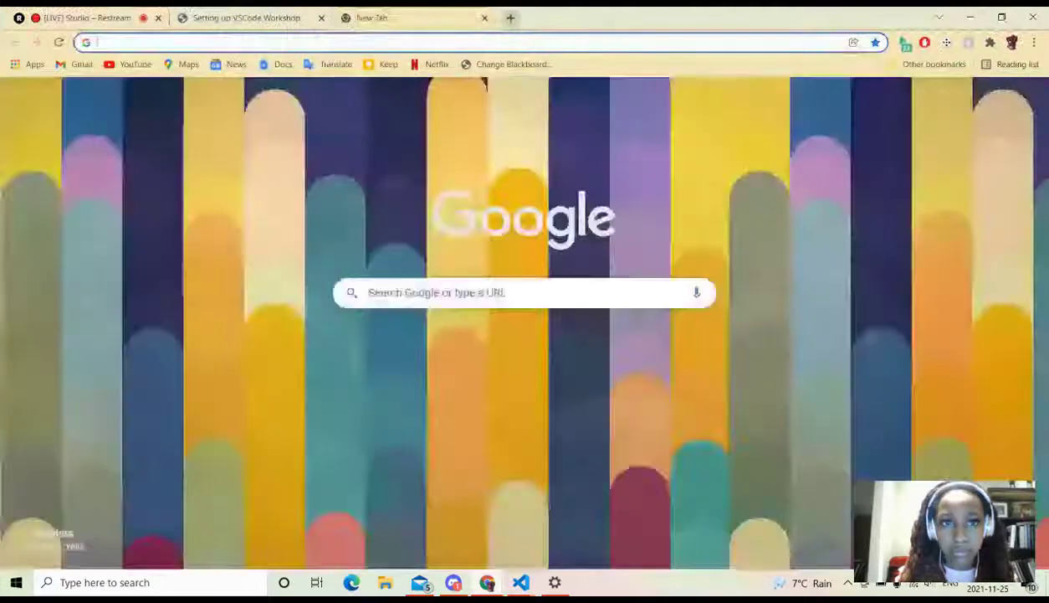
click(368, 65)
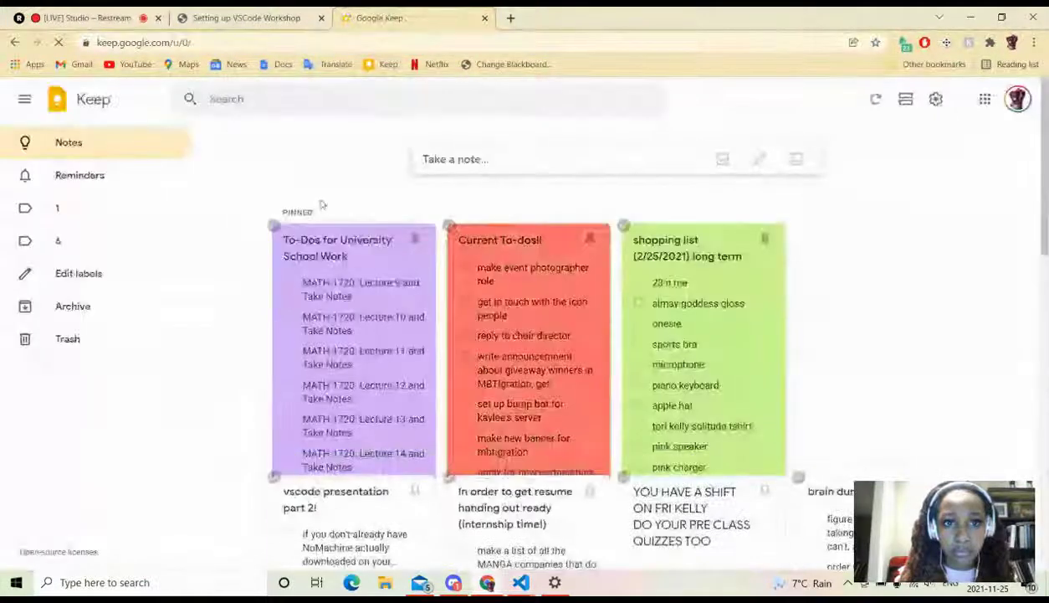
click(466, 161)
key(ctrl+v)
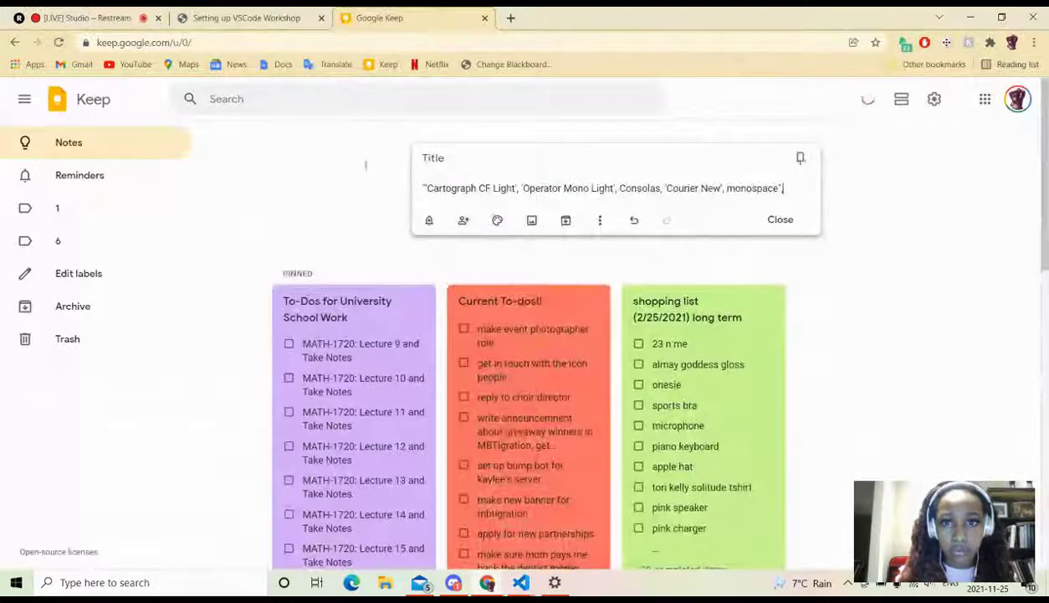
click(366, 165)
- Check the workshop slides and the Restream Studio page in the browser, and return to Visual Studio Code
click(241, 13)
click(94, 13)
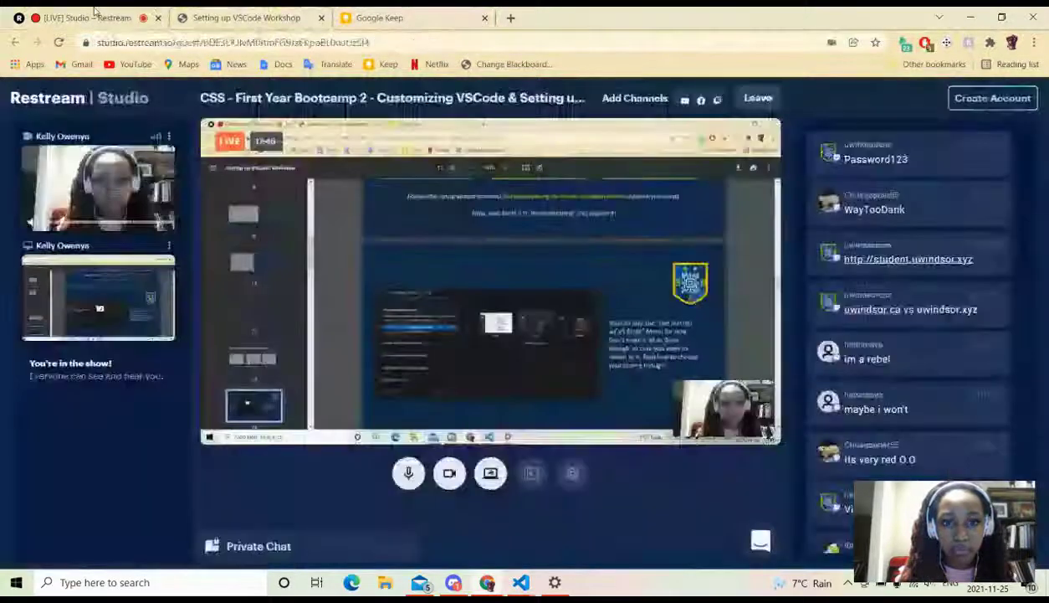
click(970, 17)
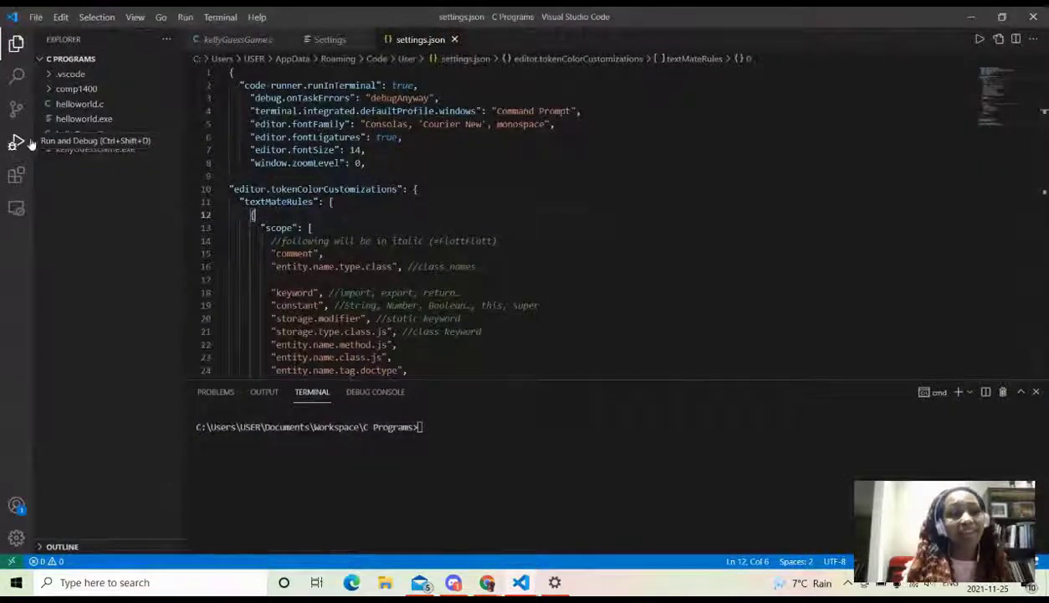
- Look at the SSH targets and the installed extensions, and switch to the window connected to cs.uwindsor.ca
click(16, 208)
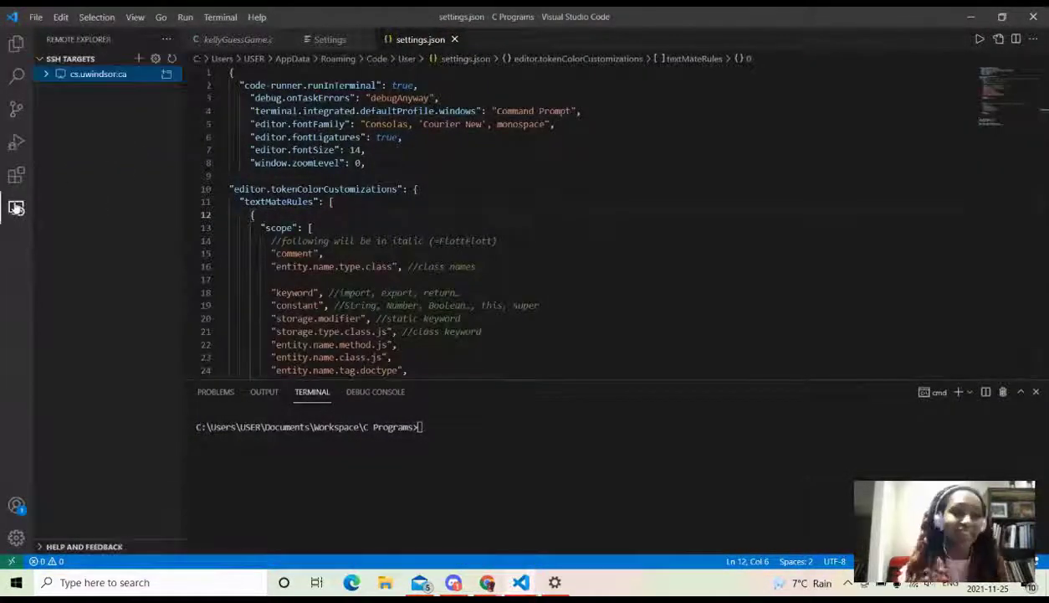
click(16, 175)
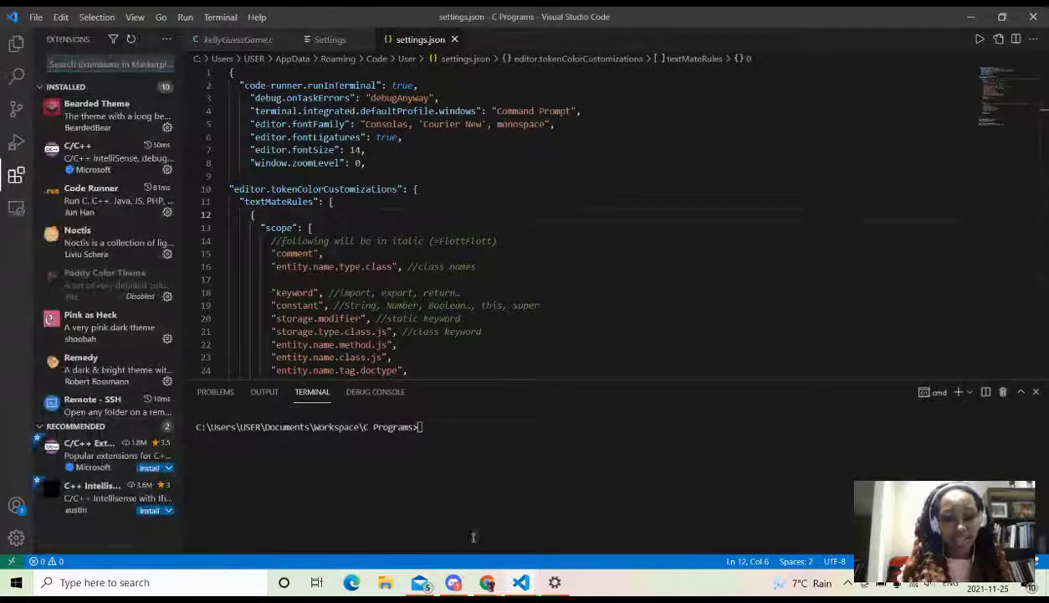
mouse_move(534, 568)
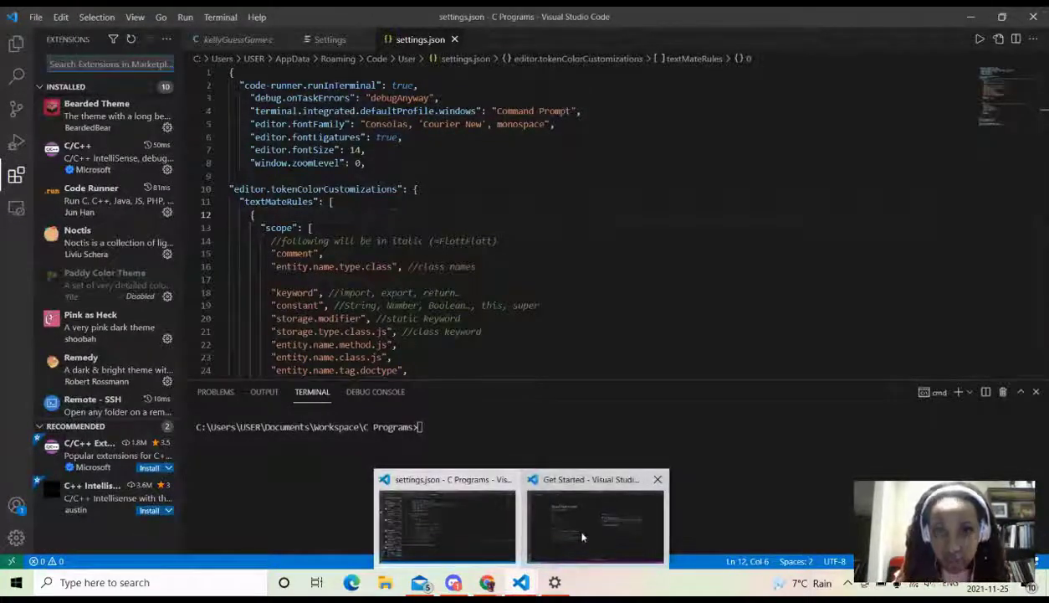
mouse_move(582, 535)
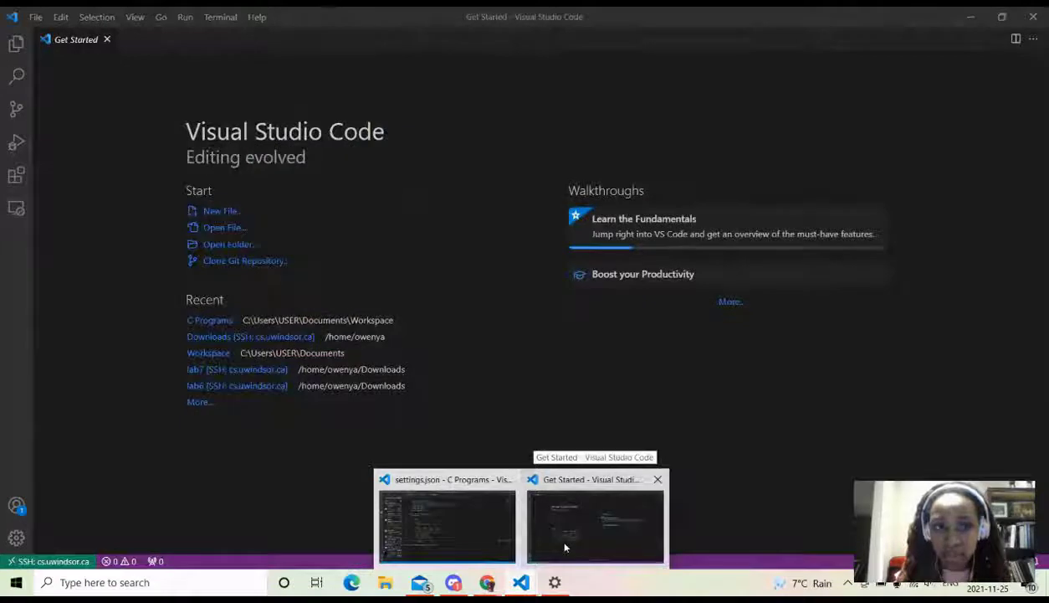
click(562, 547)
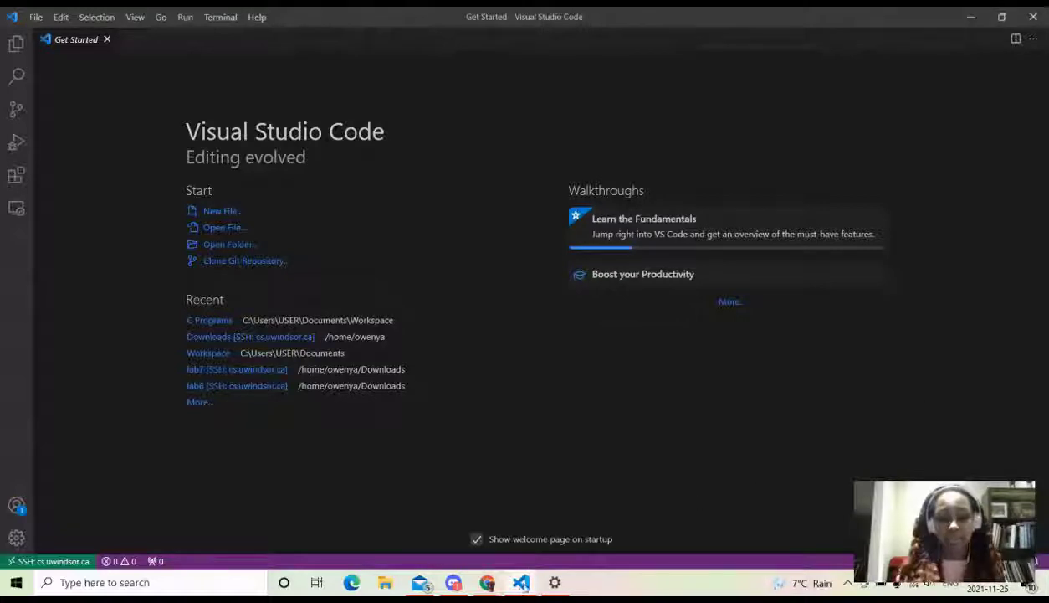
- Show the guessing game source file in the C Programs window, and minimize both Visual Studio Code windows
click(521, 582)
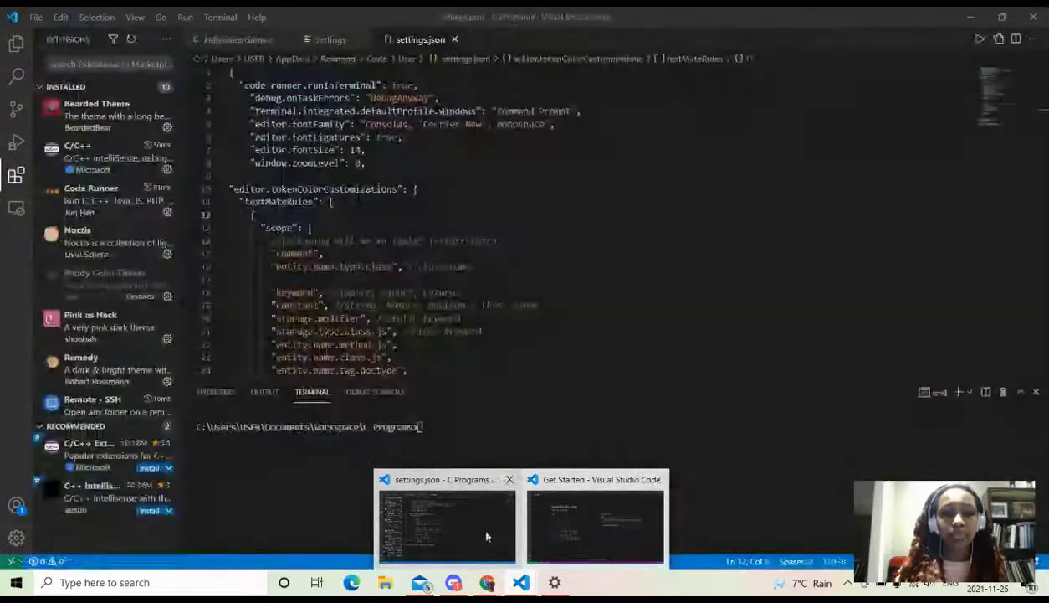
click(486, 536)
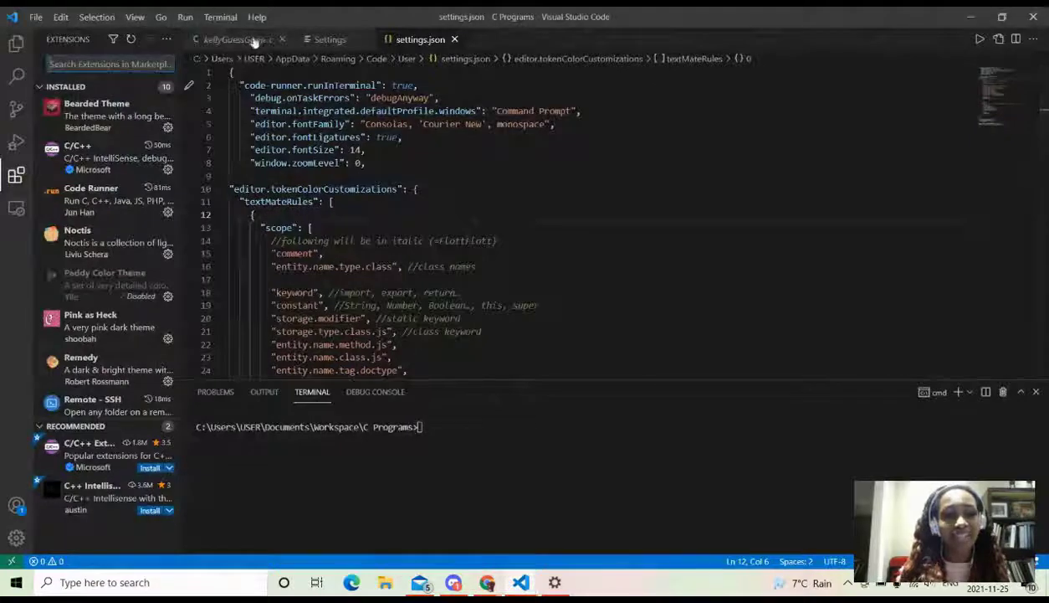
click(308, 40)
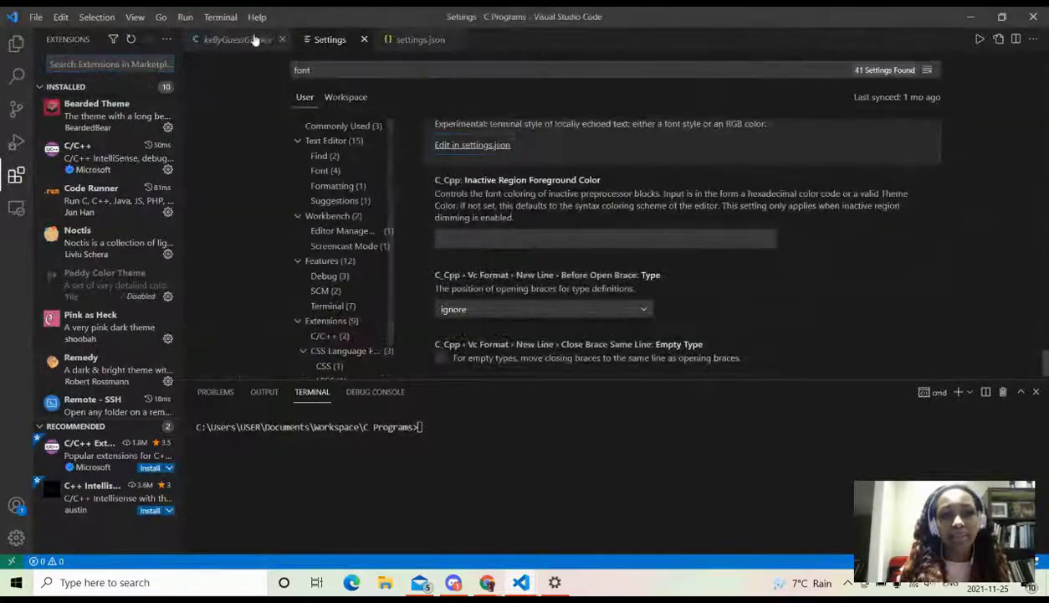
click(253, 40)
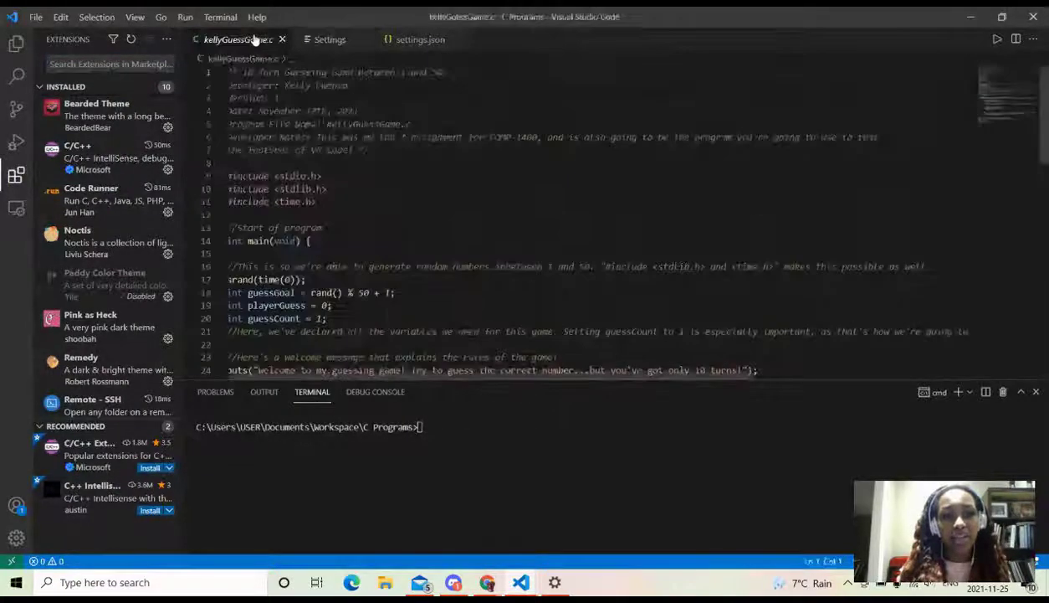
click(971, 18)
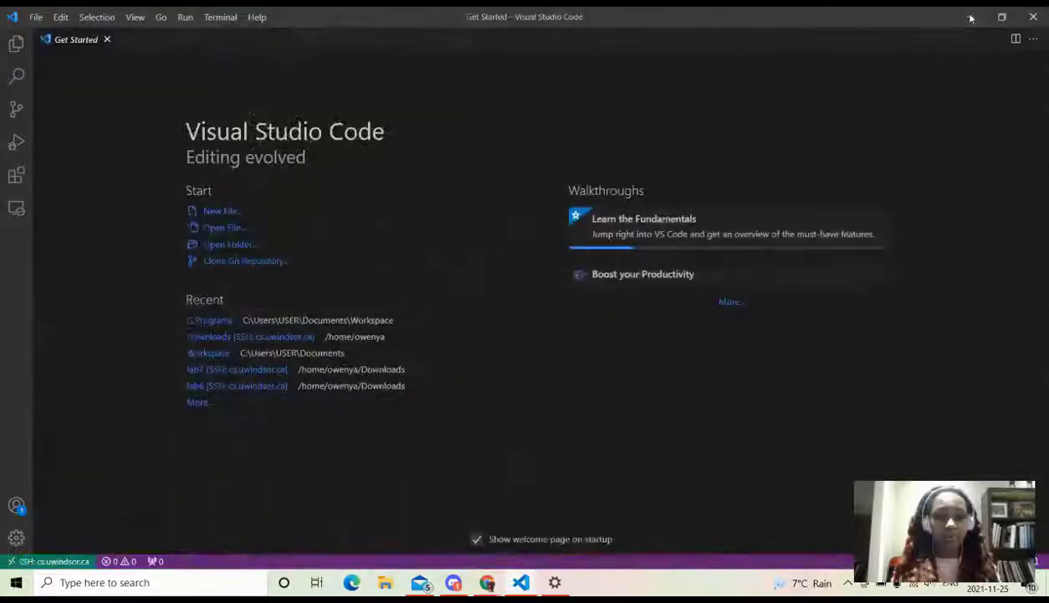
click(971, 18)
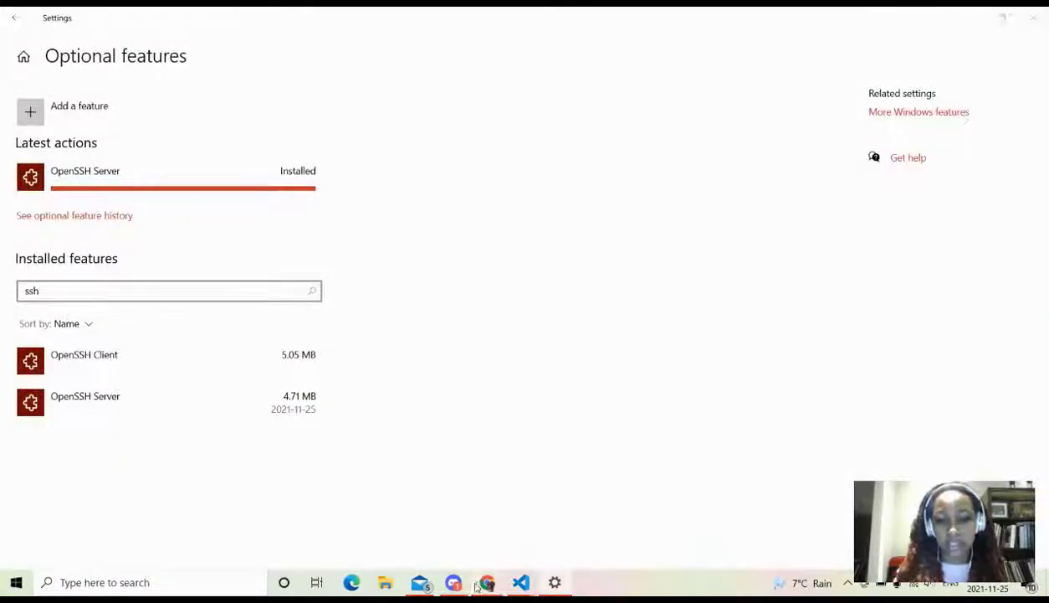
- Check the audience chat on the Restream Studio page in the browser, and return to the editor window connected to cs.uwindsor.ca
mouse_move(477, 587)
click(385, 505)
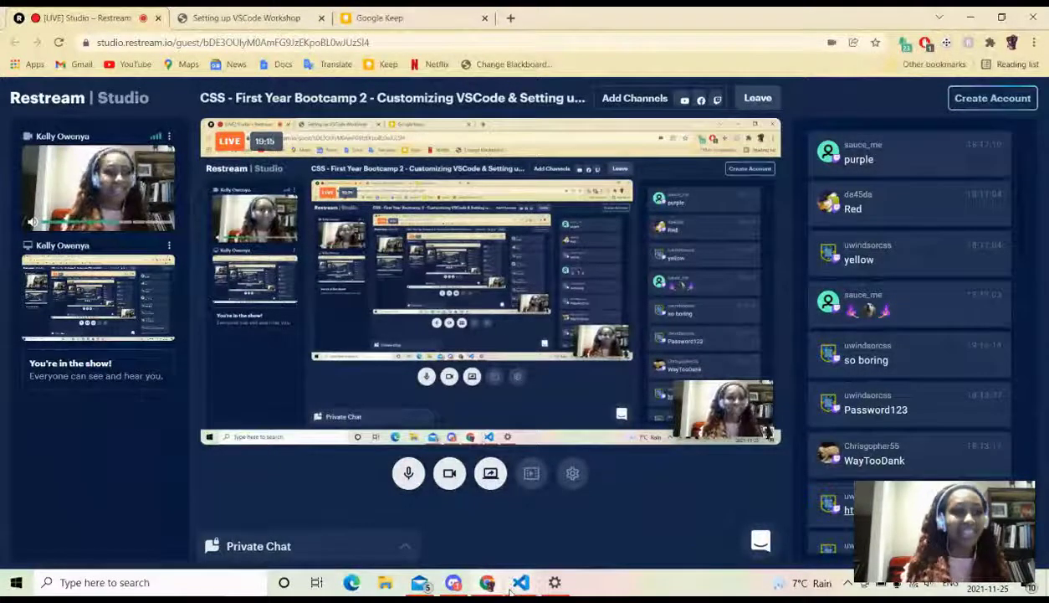
mouse_move(515, 590)
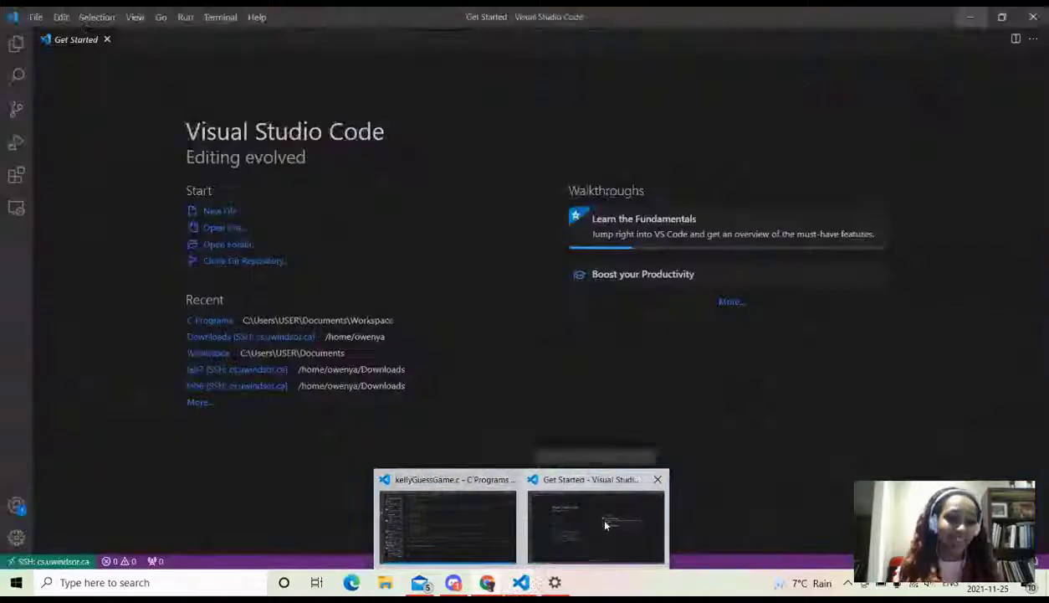
click(605, 525)
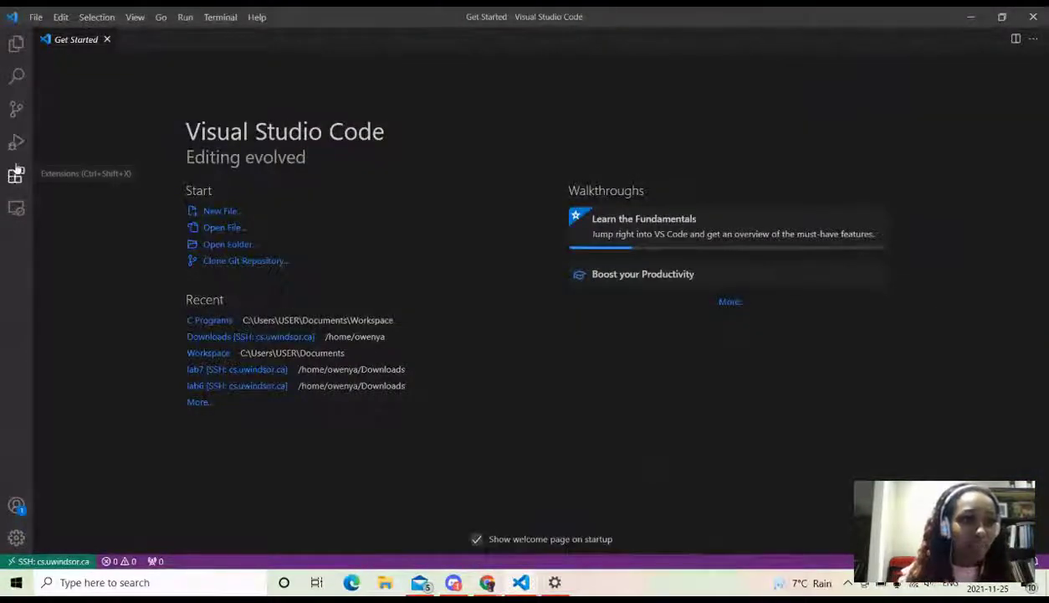
- Search the extension marketplace for "purple theme" and install the Shades of Purple extension
click(16, 173)
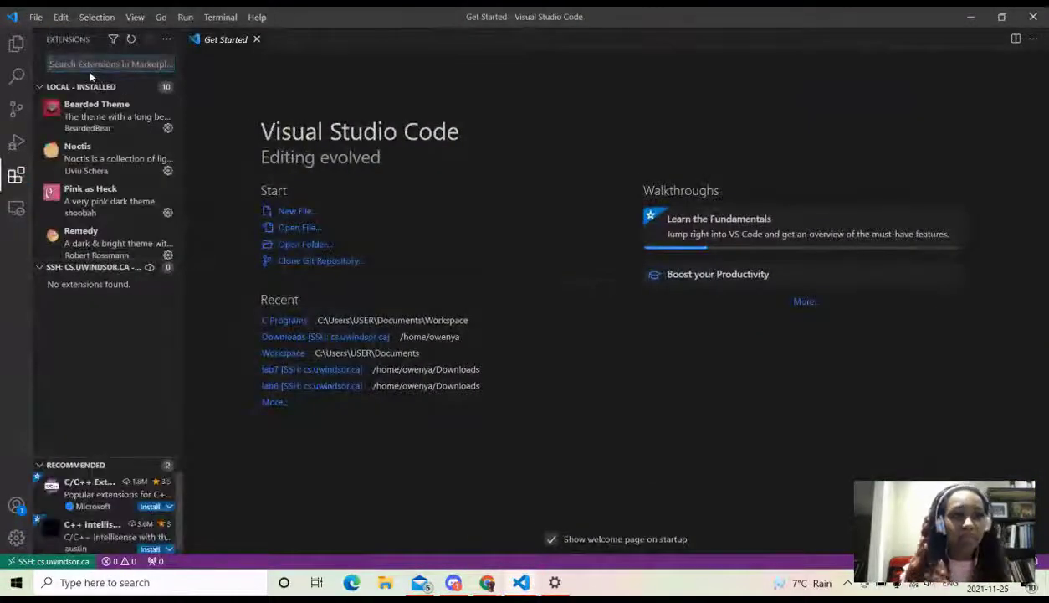
text(pi)
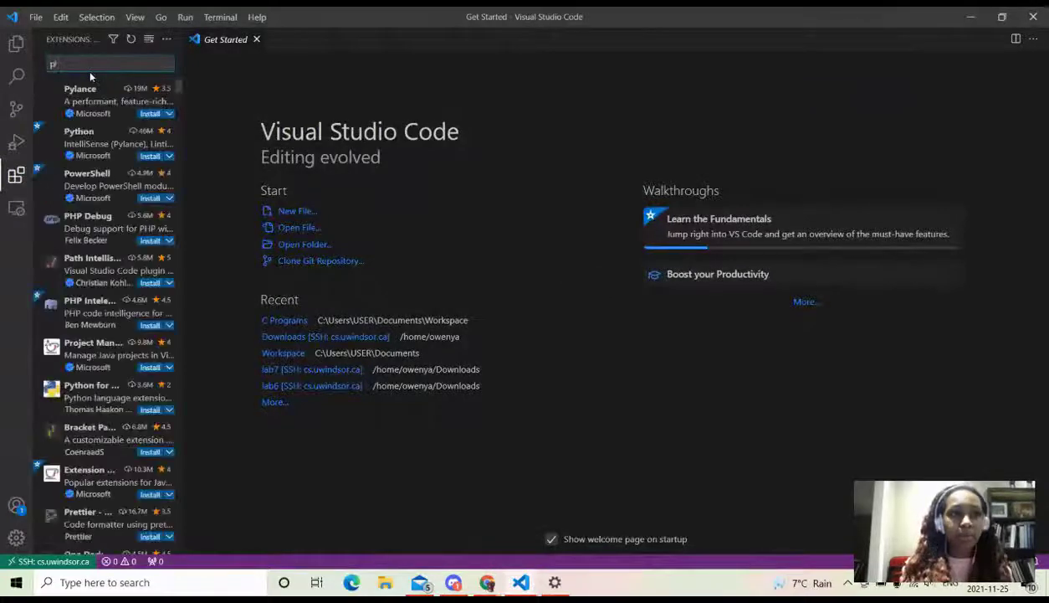
text(rple)
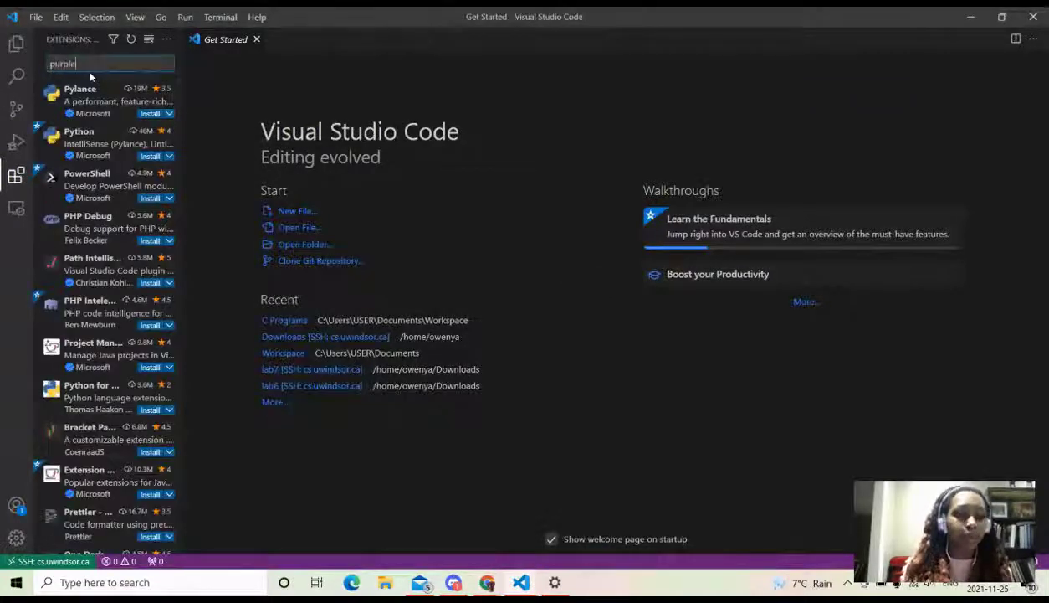
text( th)
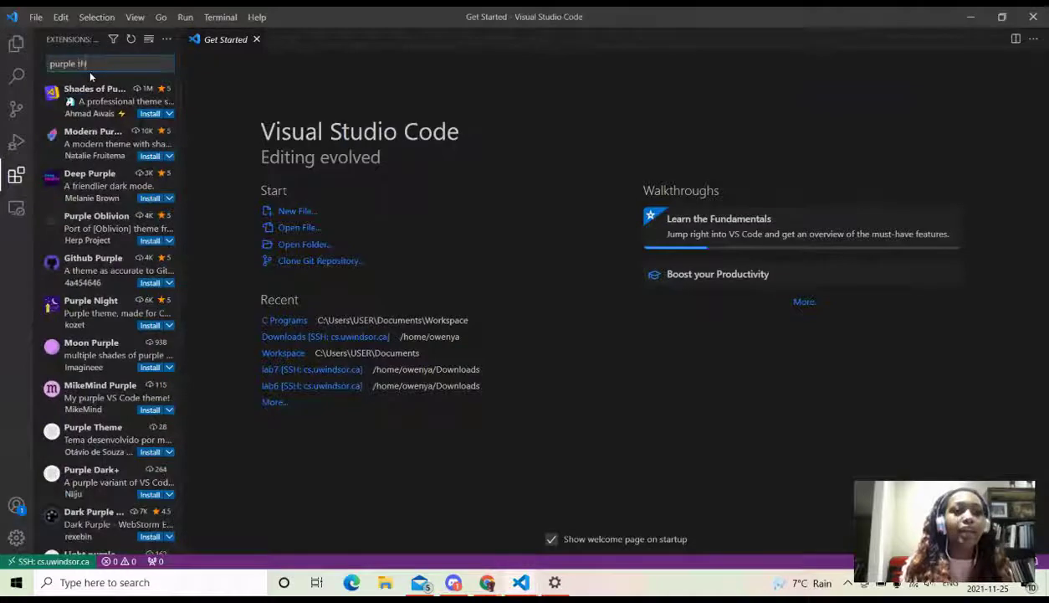
text(eme)
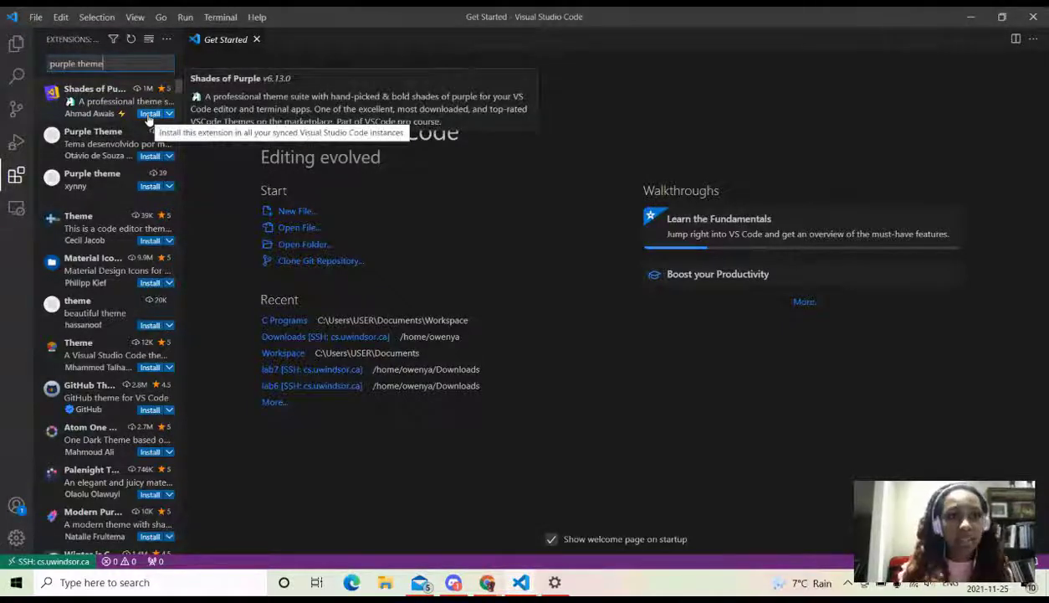
click(149, 114)
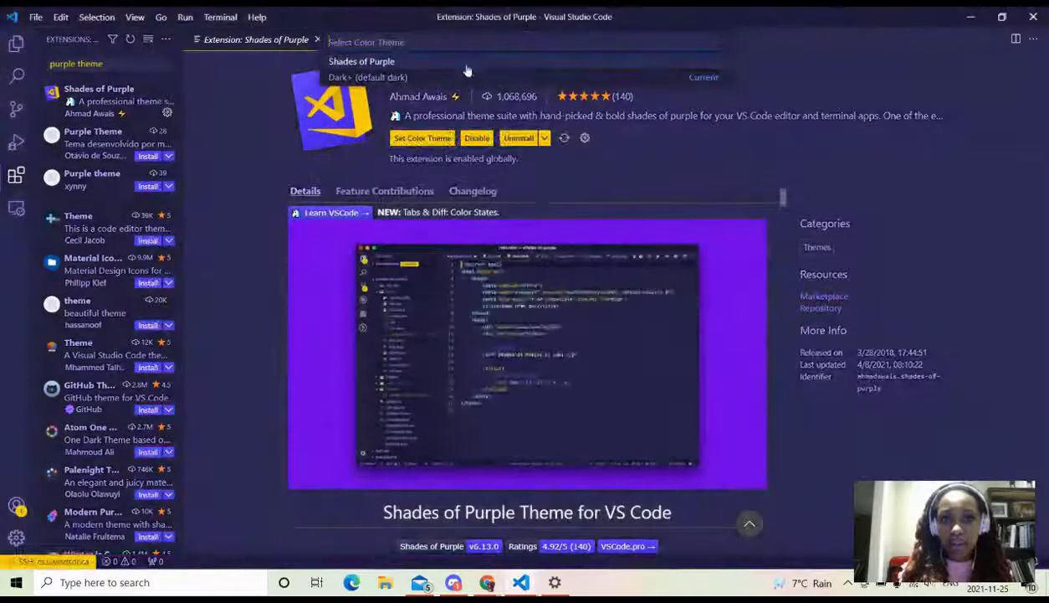
- Switch back to the Dark+ (default dark) color theme for comparison, and set the color theme to Shades of Purple
scroll(410, 334, down, 4)
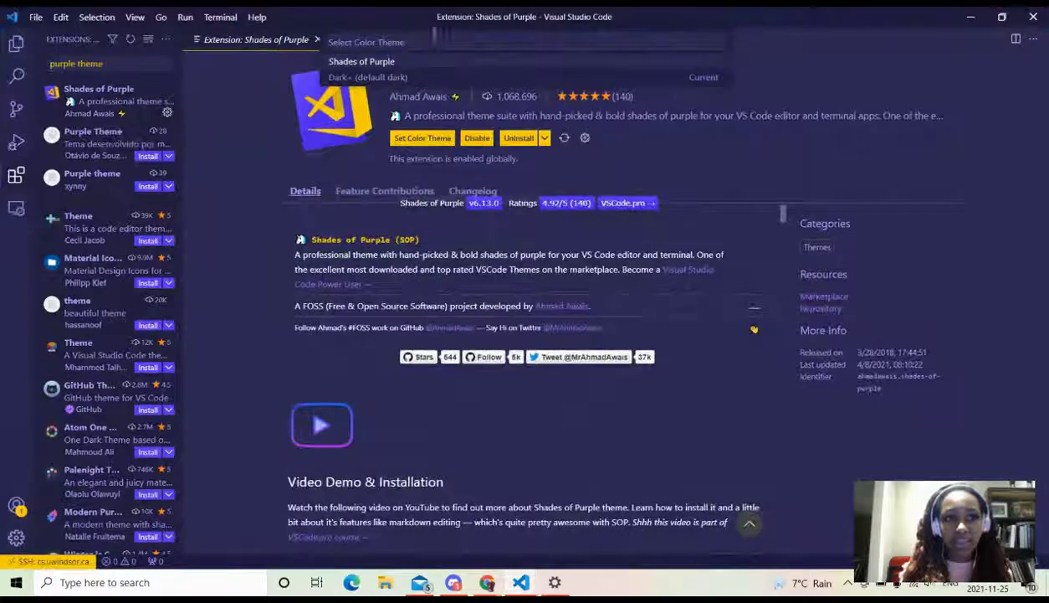
click(407, 78)
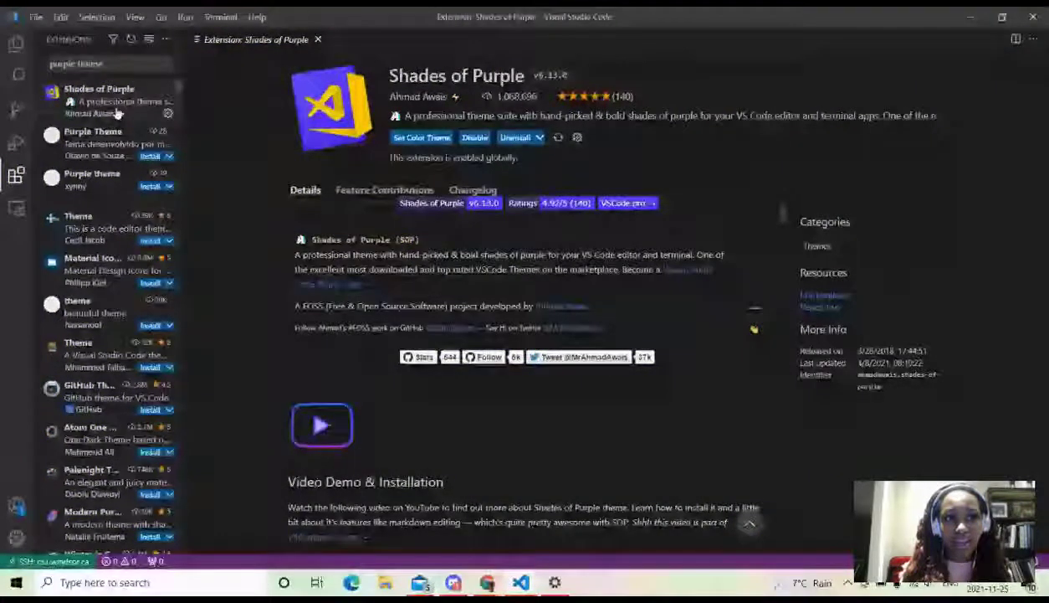
click(437, 137)
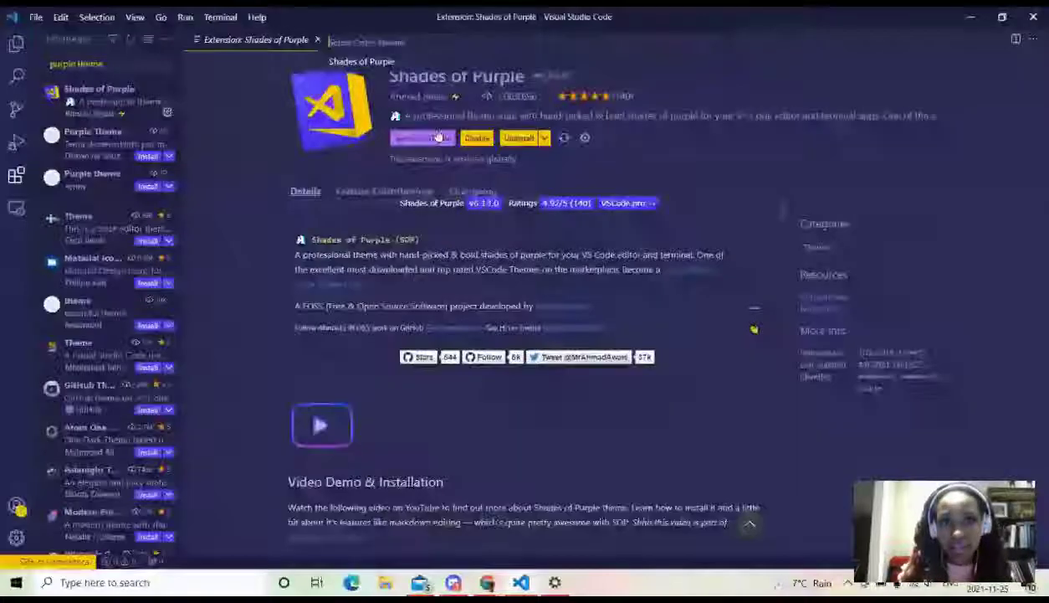
click(349, 64)
click(4, 47)
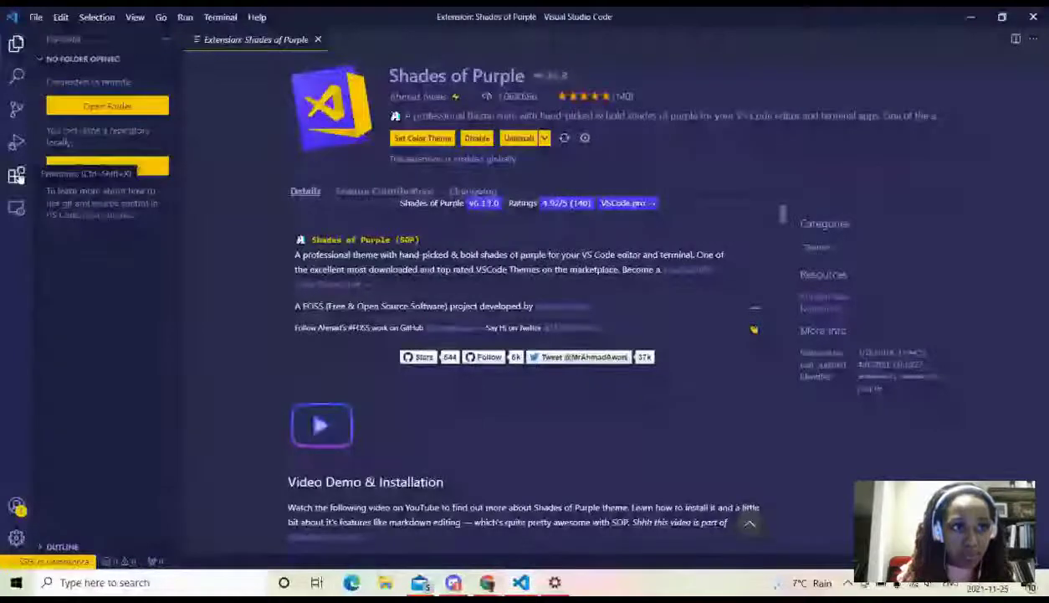
click(16, 175)
- Switch to the C Programs window and examine how the guessing game code looks in the Shades of Purple theme
mouse_move(520, 580)
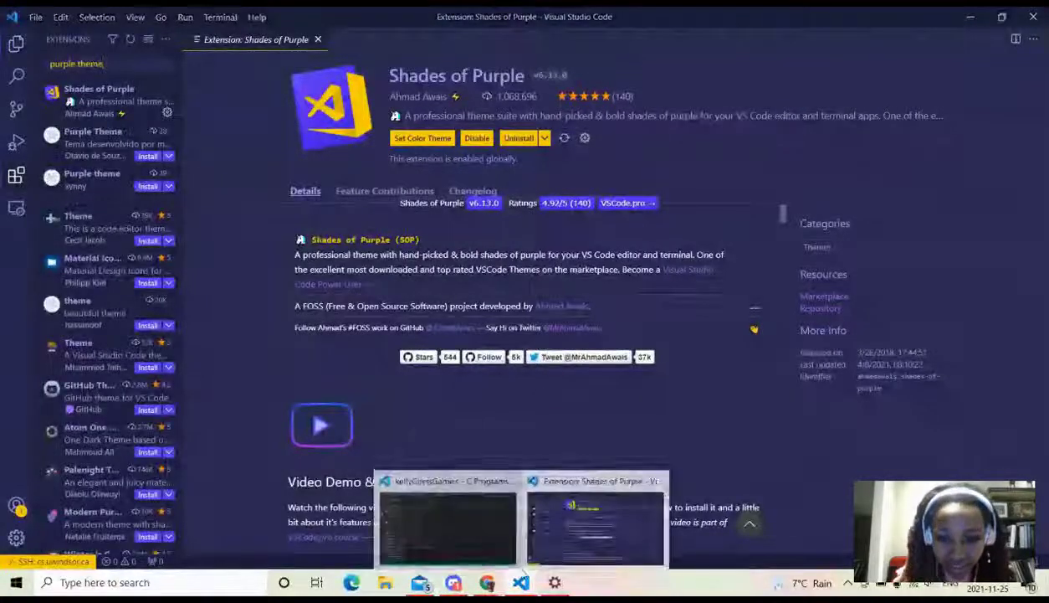
click(475, 526)
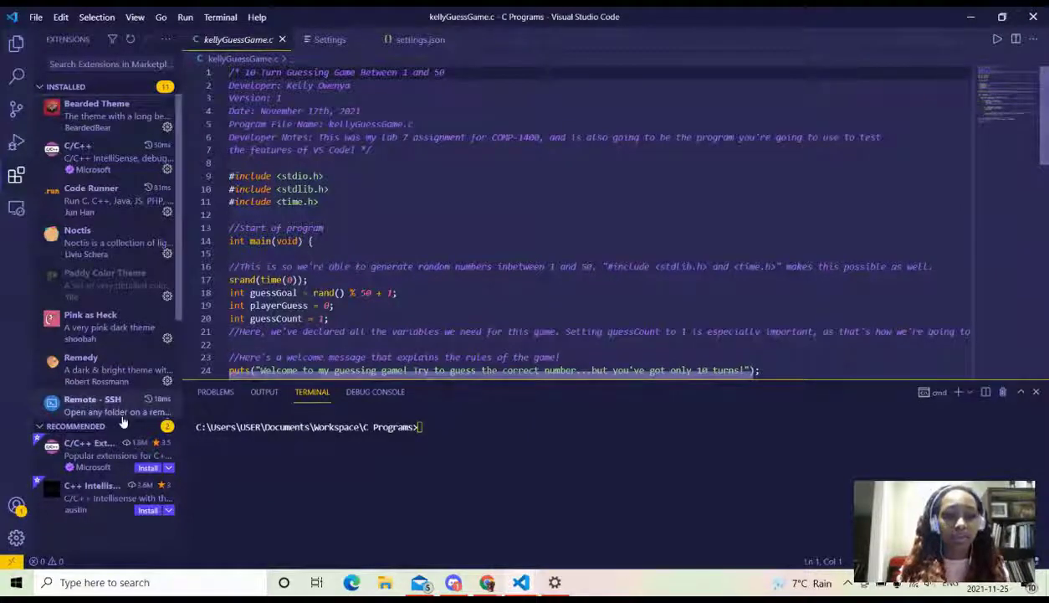
click(743, 266)
scroll(753, 271, down, 2)
scroll(752, 270, down, 5)
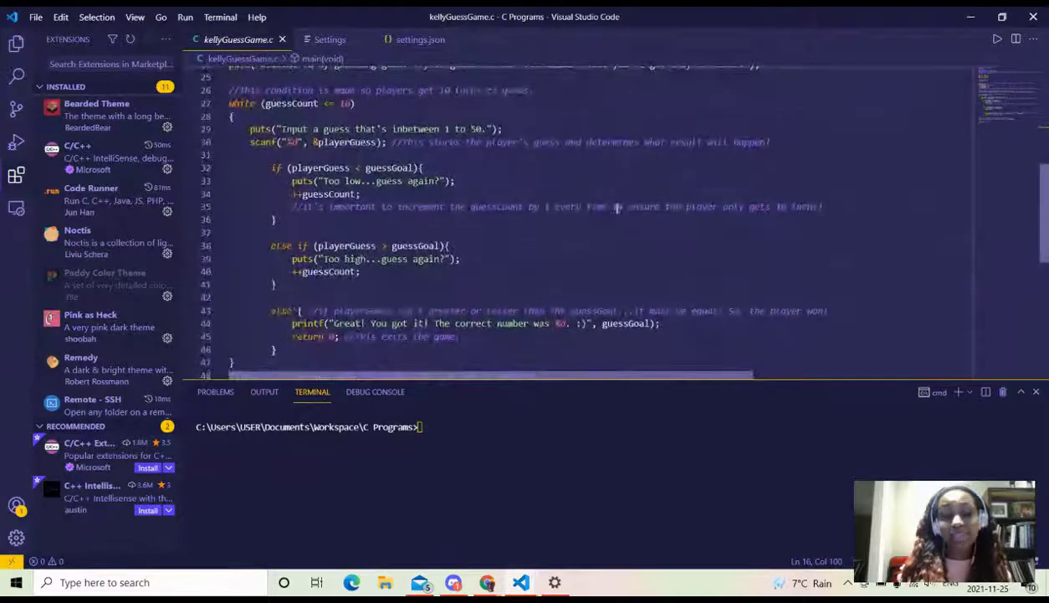
scroll(612, 216, down, 3)
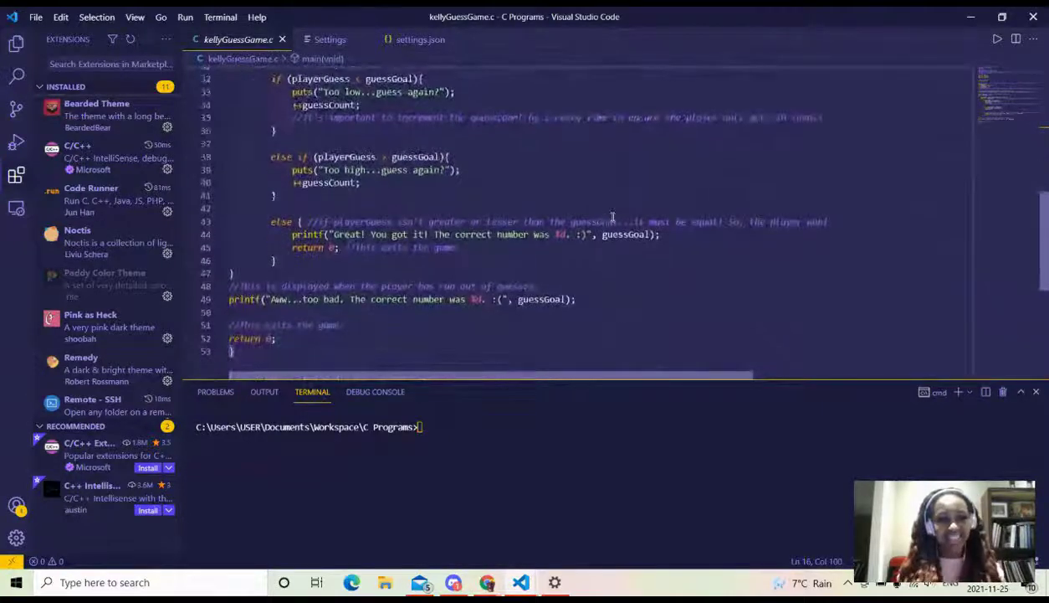
scroll(612, 217, up, 8)
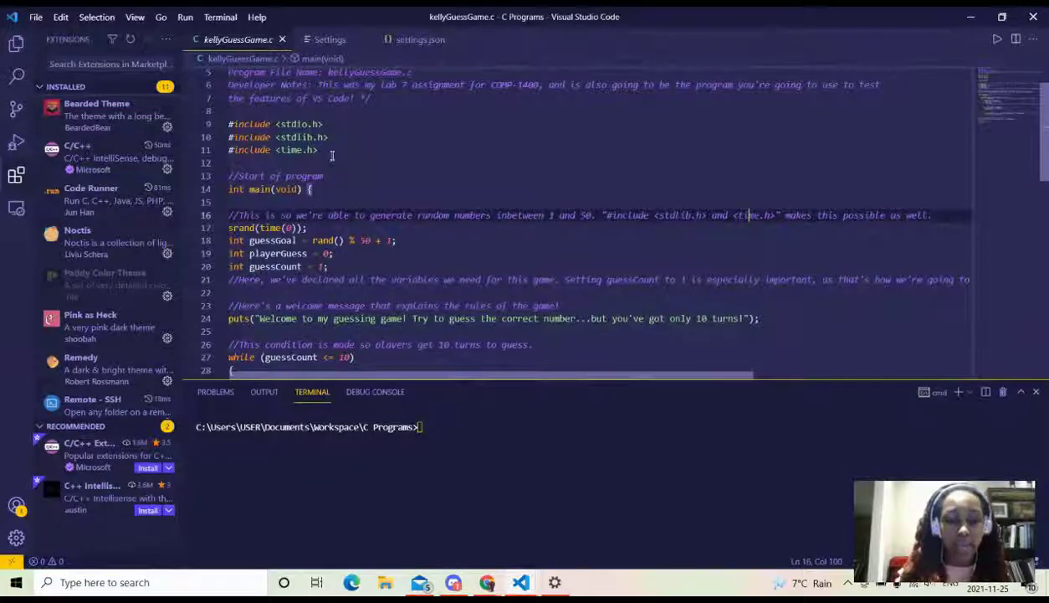
scroll(391, 219, down, 3)
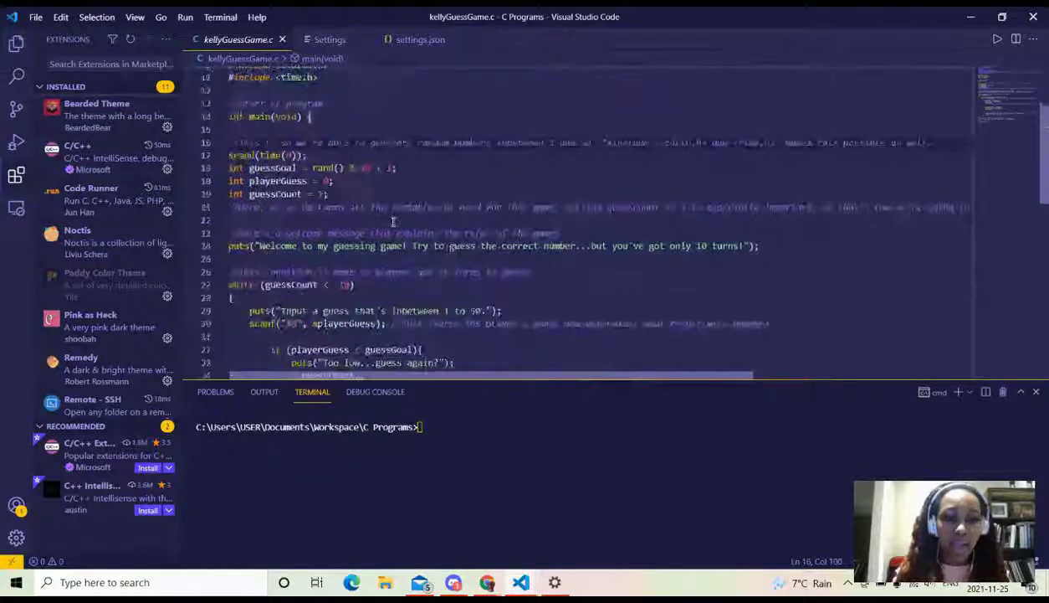
scroll(393, 221, up, 5)
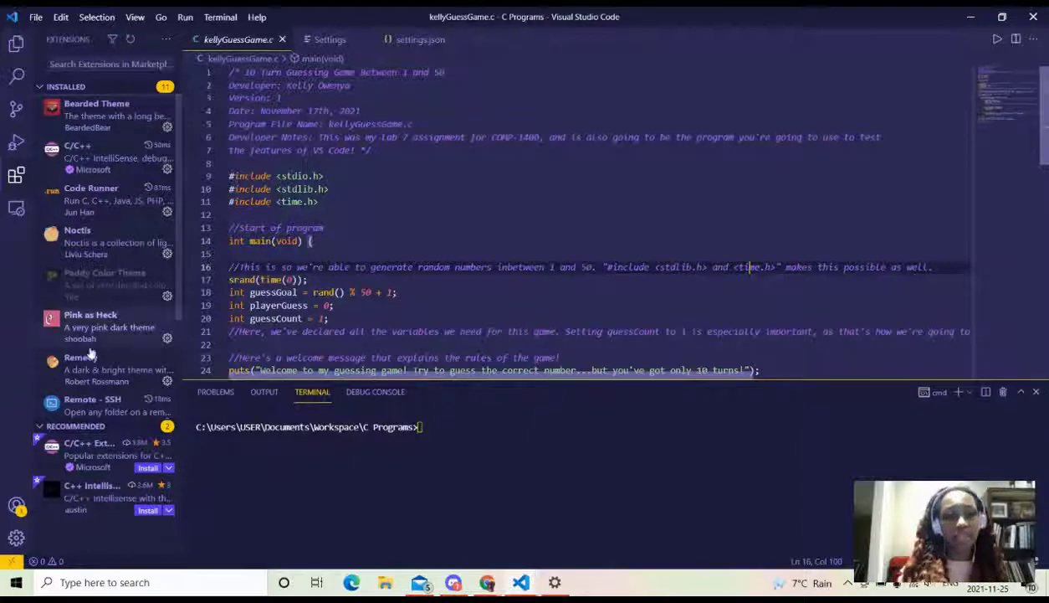
scroll(111, 336, down, 2)
scroll(111, 335, up, 2)
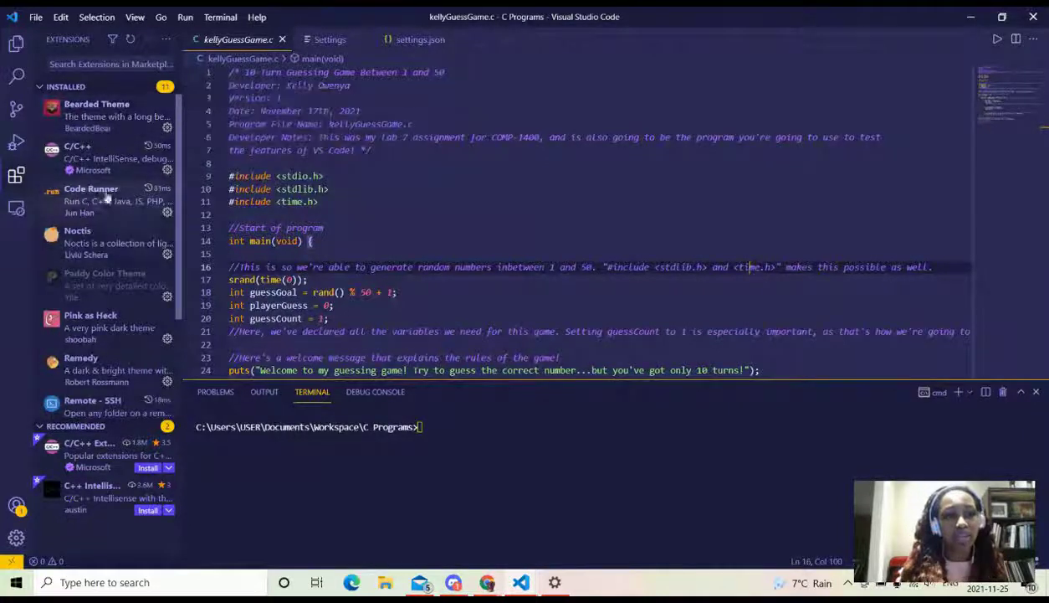
- Open the installed Bearded Theme extension, browse its list of color theme variants, and close the list without choosing one
click(92, 126)
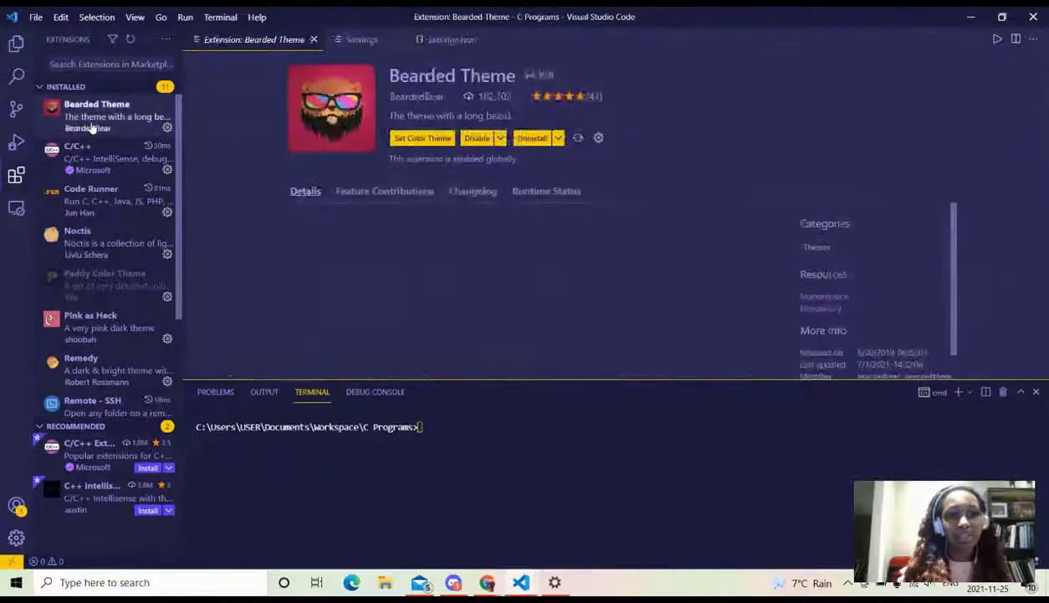
click(419, 139)
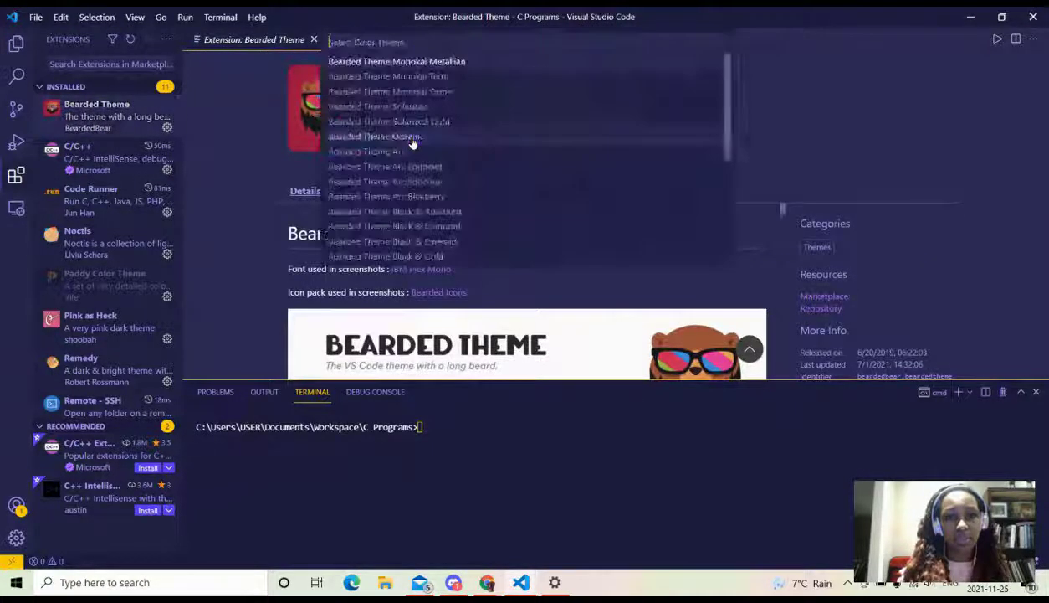
scroll(414, 163, down, 1)
scroll(414, 164, down, 5)
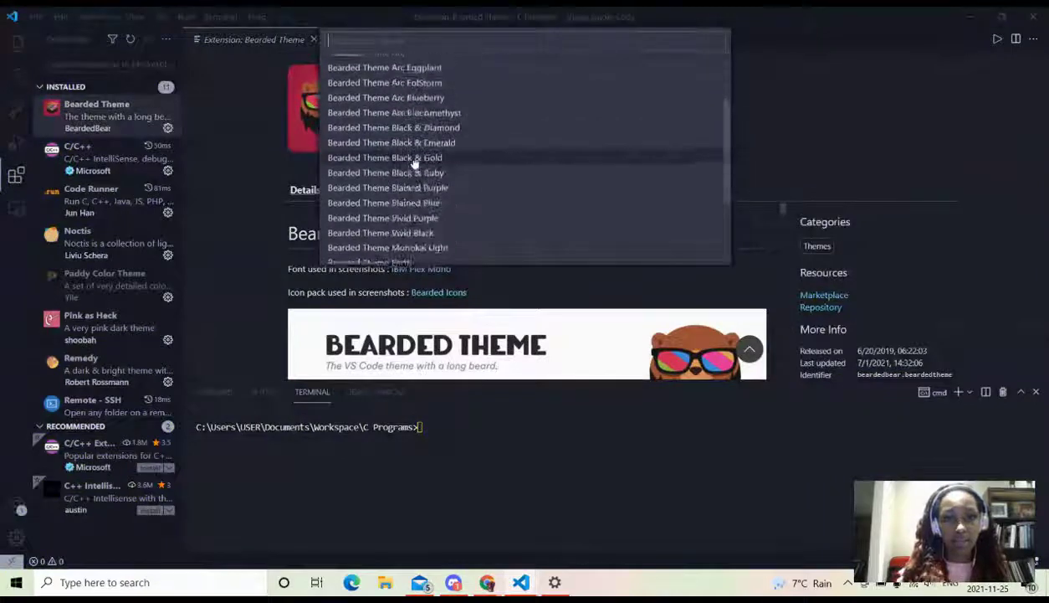
scroll(414, 163, down, 1)
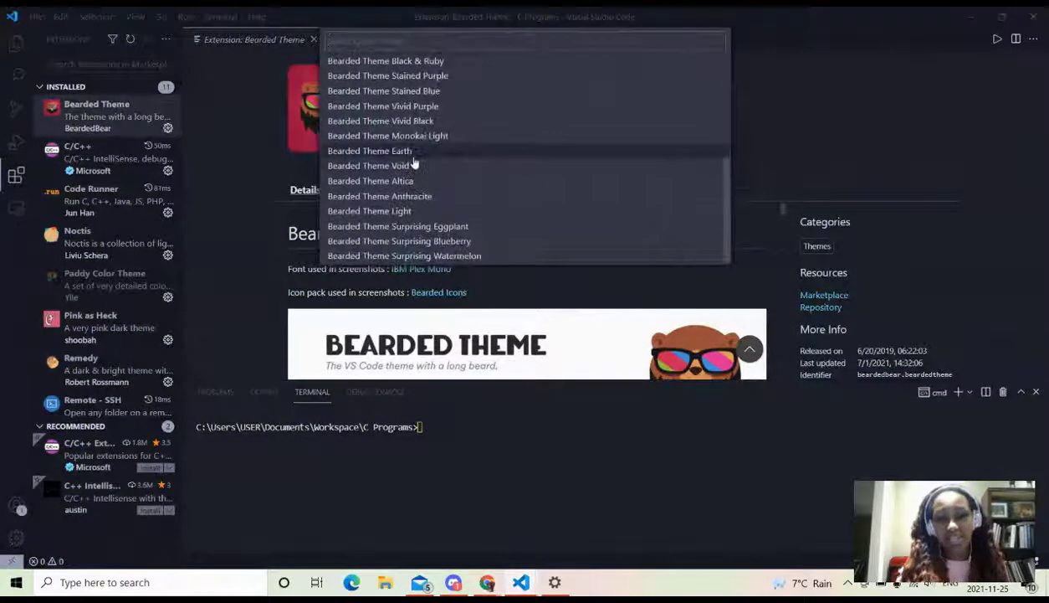
click(276, 210)
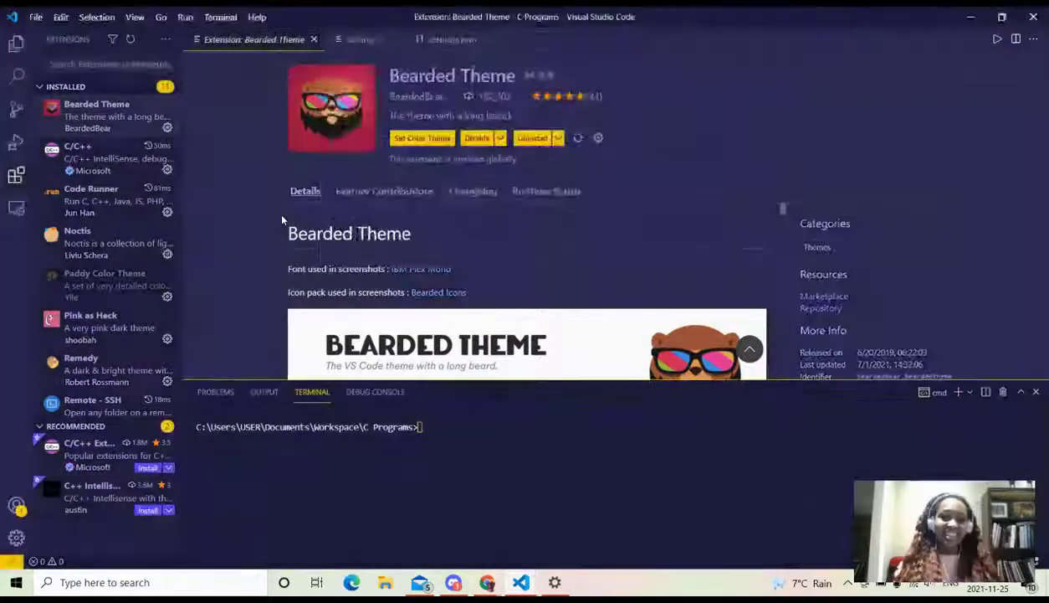
- Look through the preview images on the Bearded Theme and Paddy Color Theme extension pages
scroll(380, 285, down, 3)
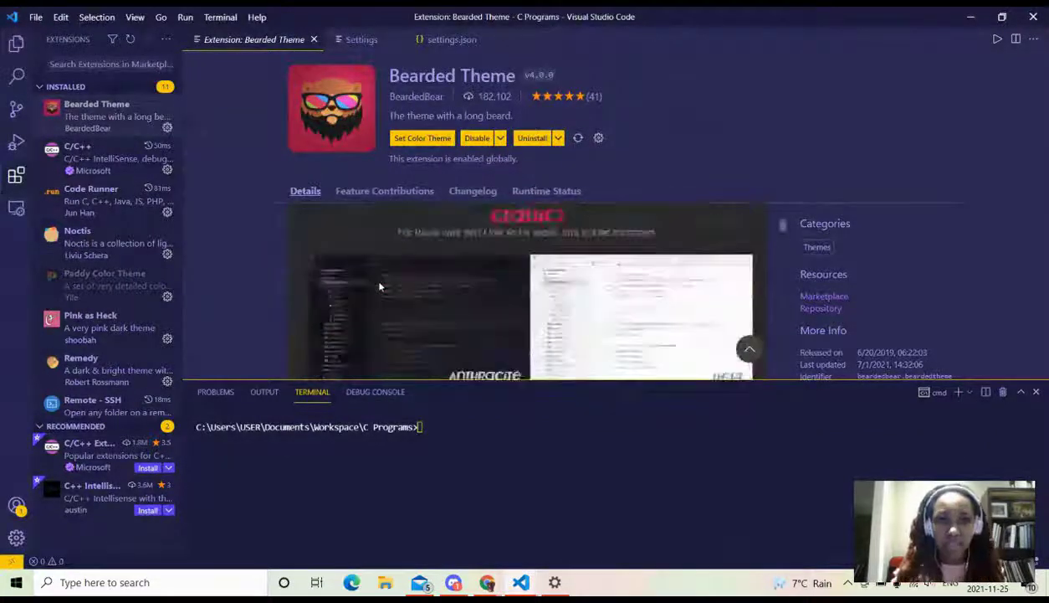
scroll(379, 287, up, 3)
click(83, 293)
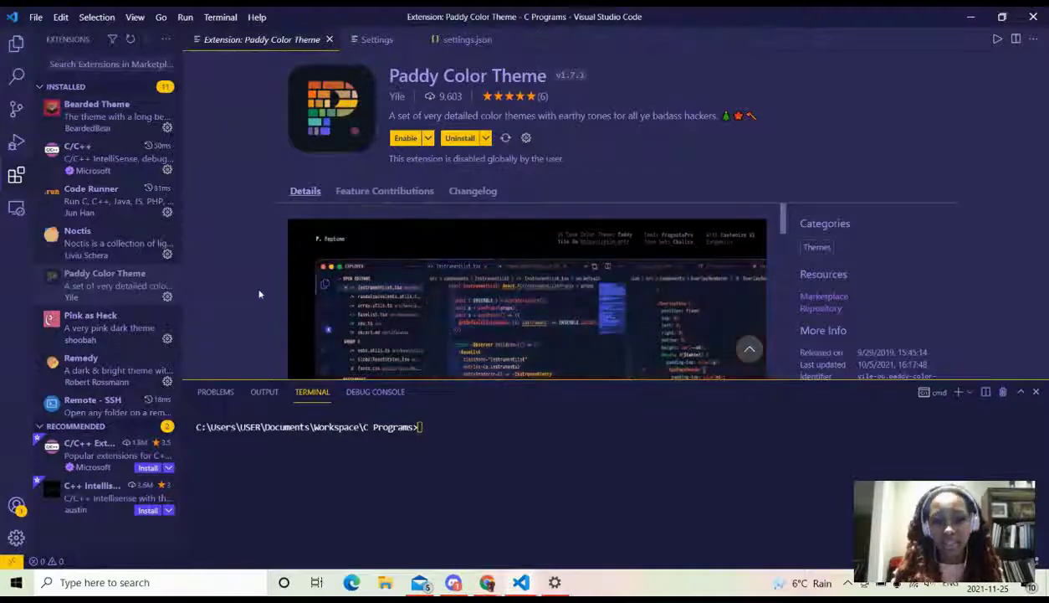
scroll(512, 285, down, 2)
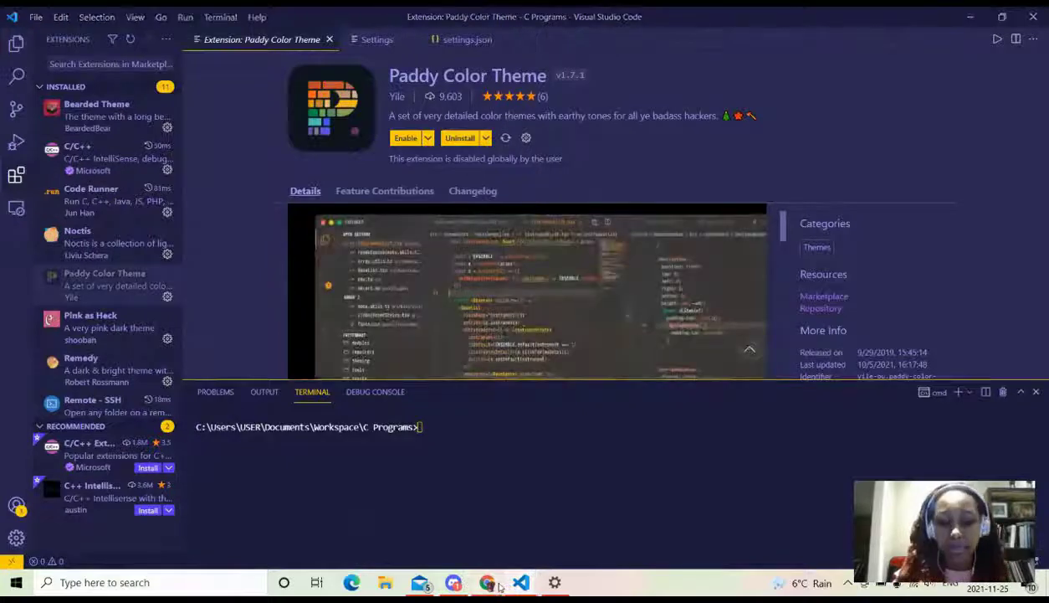
- Check the live chat in Restream Studio in Chrome, and return to the C Programs window in Visual Studio Code to close its terminal panel
mouse_move(500, 588)
click(470, 542)
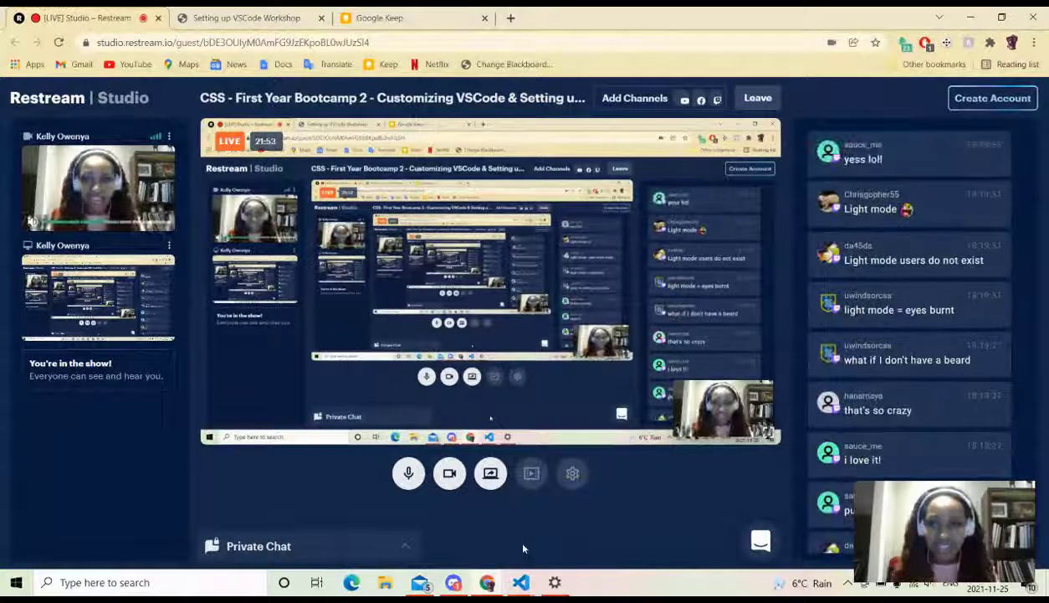
mouse_move(490, 579)
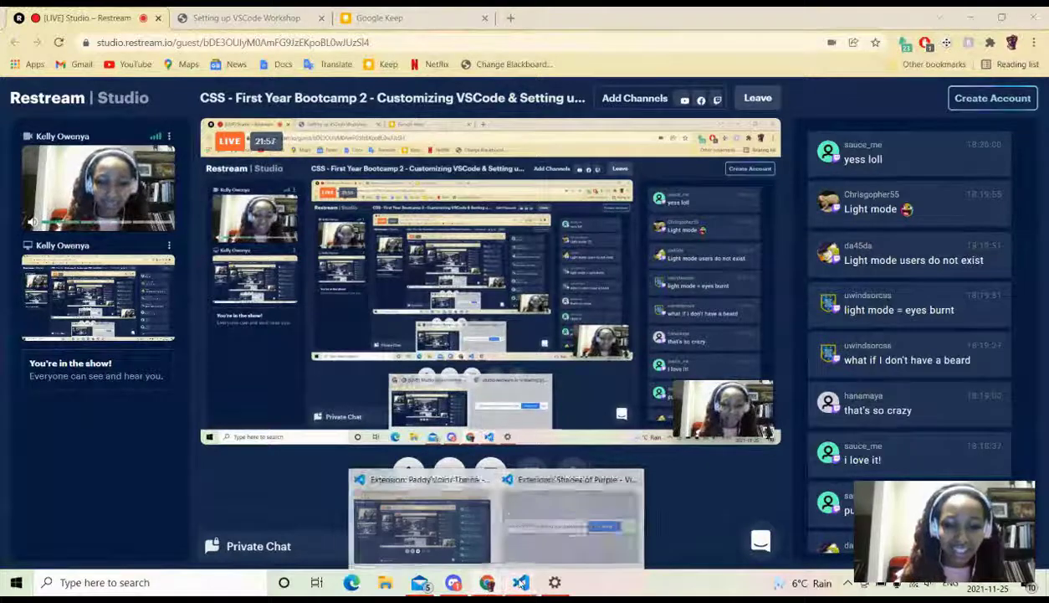
mouse_move(557, 529)
click(447, 523)
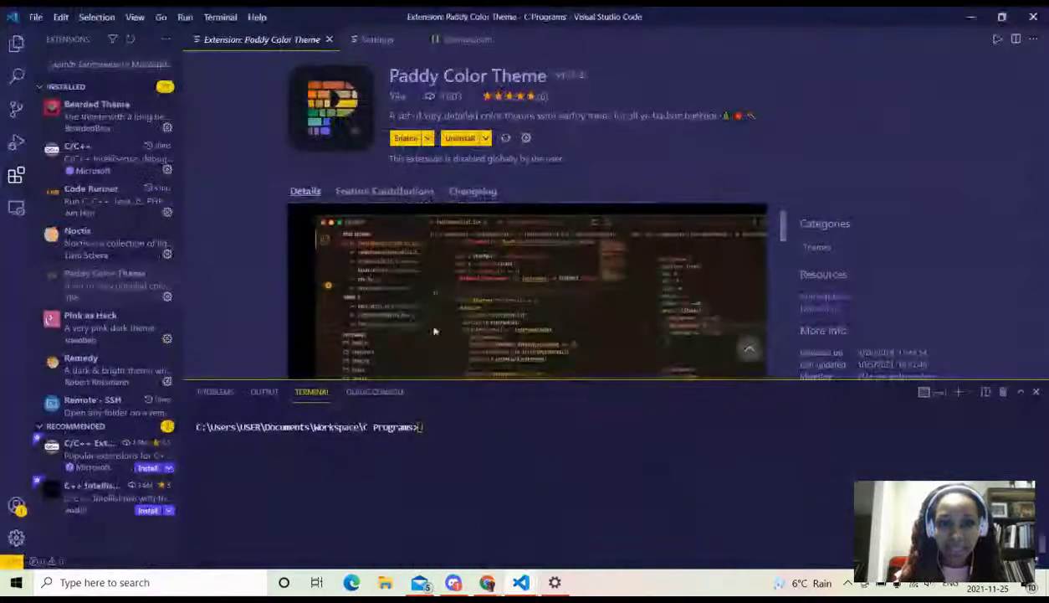
click(1036, 392)
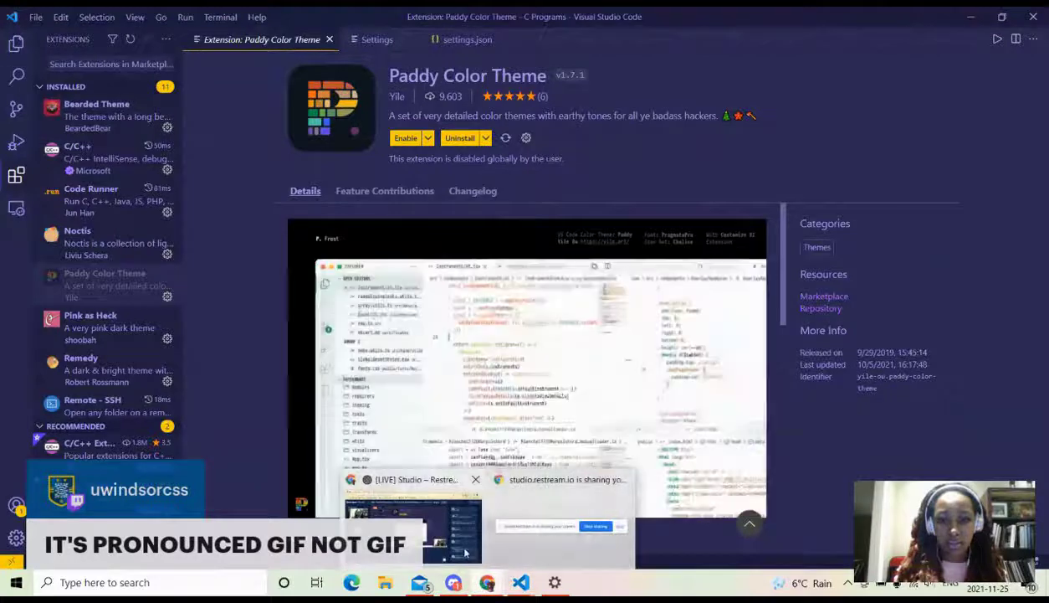
- Read the new live chat messages in Restream Studio and return to the Paddy Color Theme page in the C Programs window of Visual Studio Code
click(464, 548)
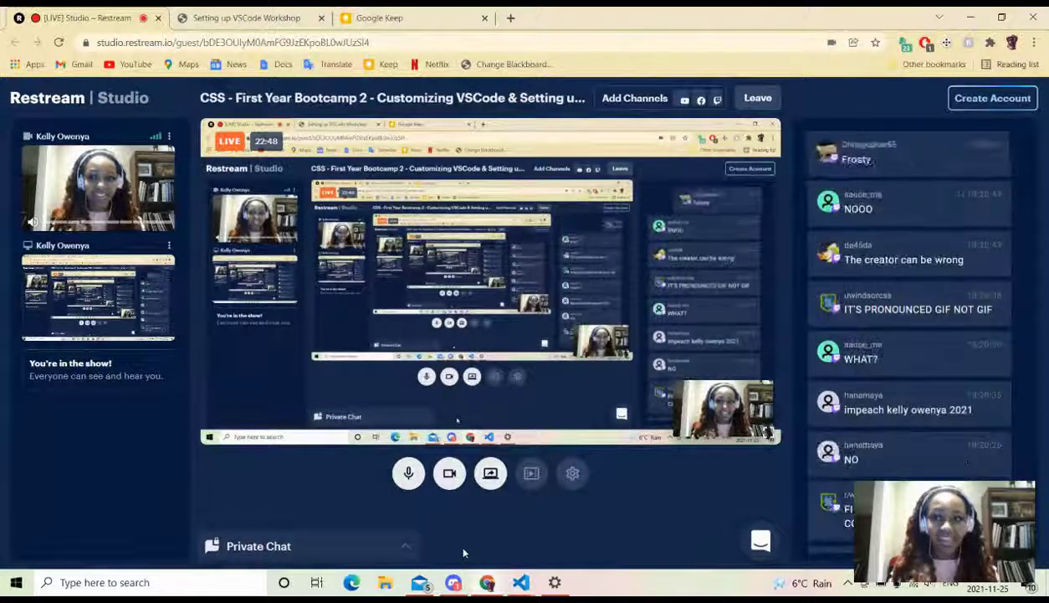
mouse_move(454, 585)
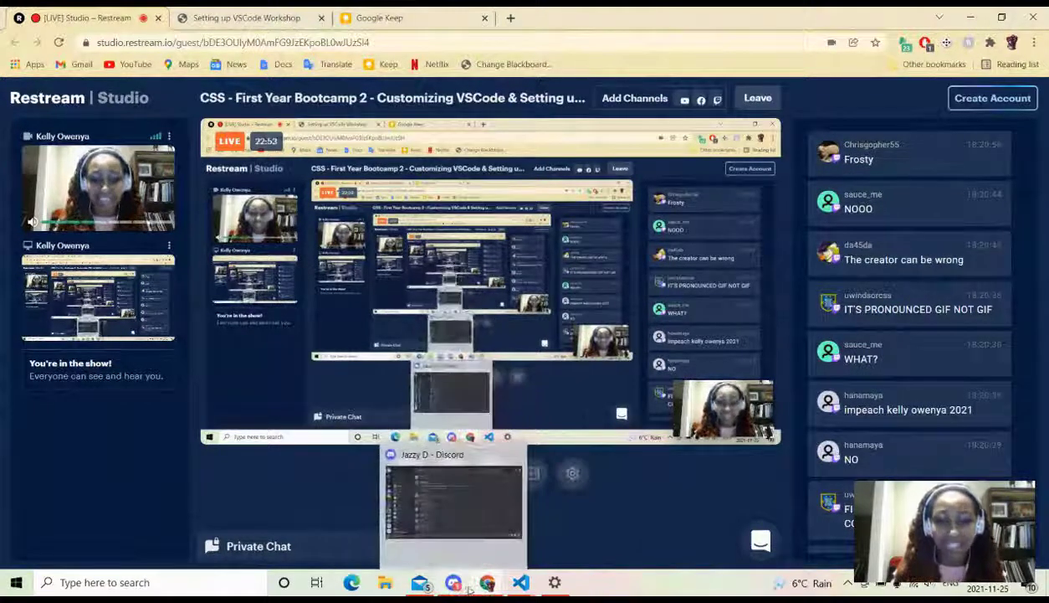
mouse_move(488, 588)
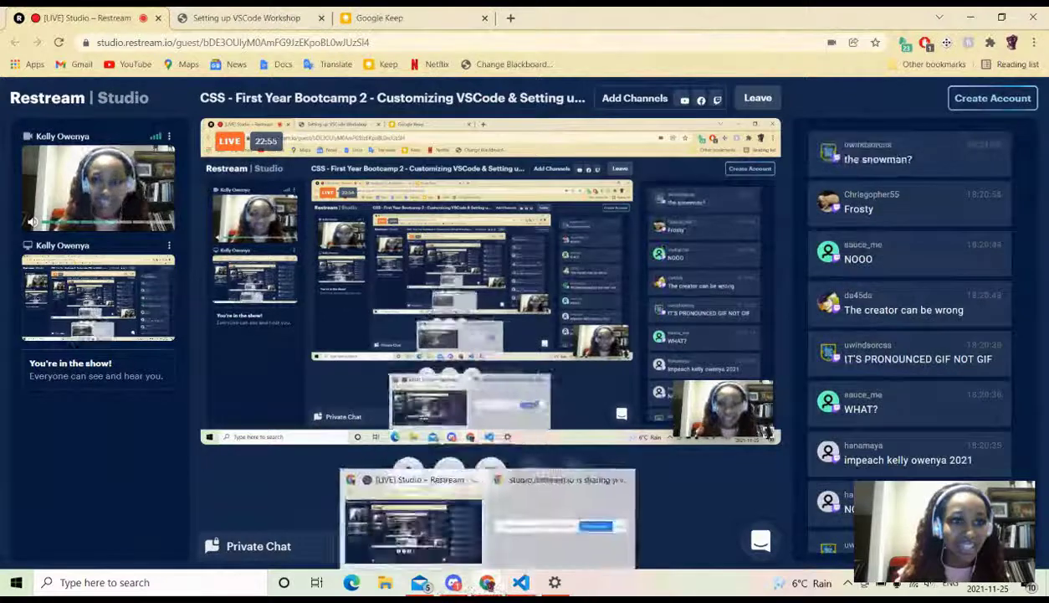
mouse_move(520, 583)
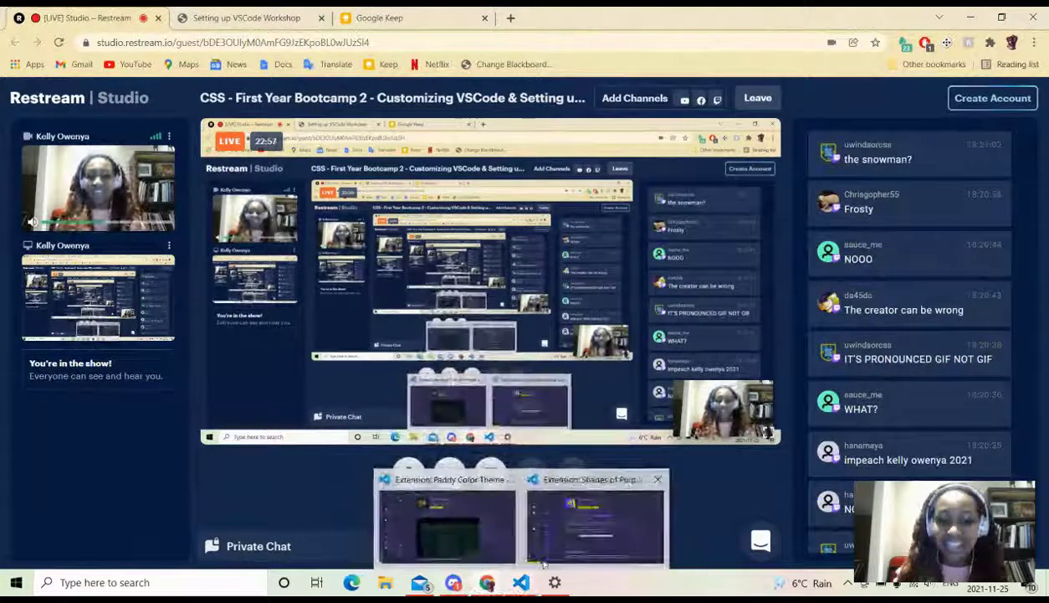
click(576, 540)
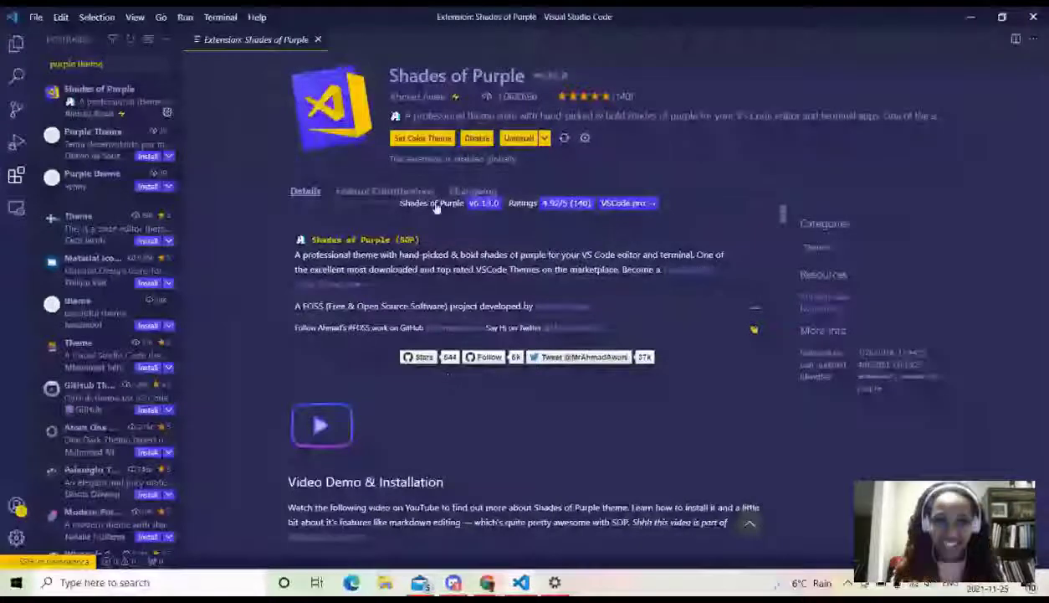
click(973, 17)
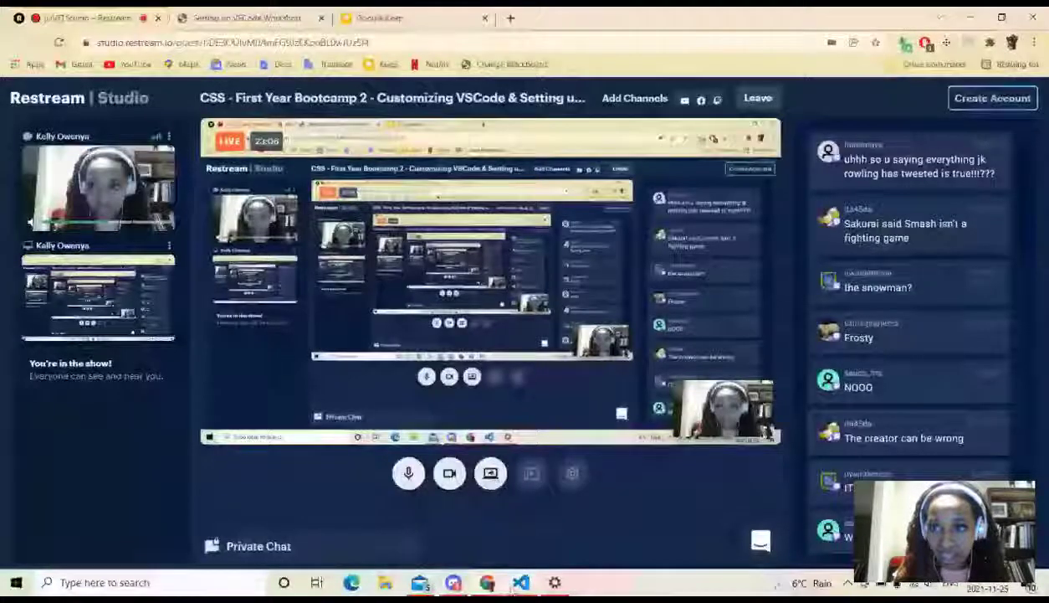
click(519, 583)
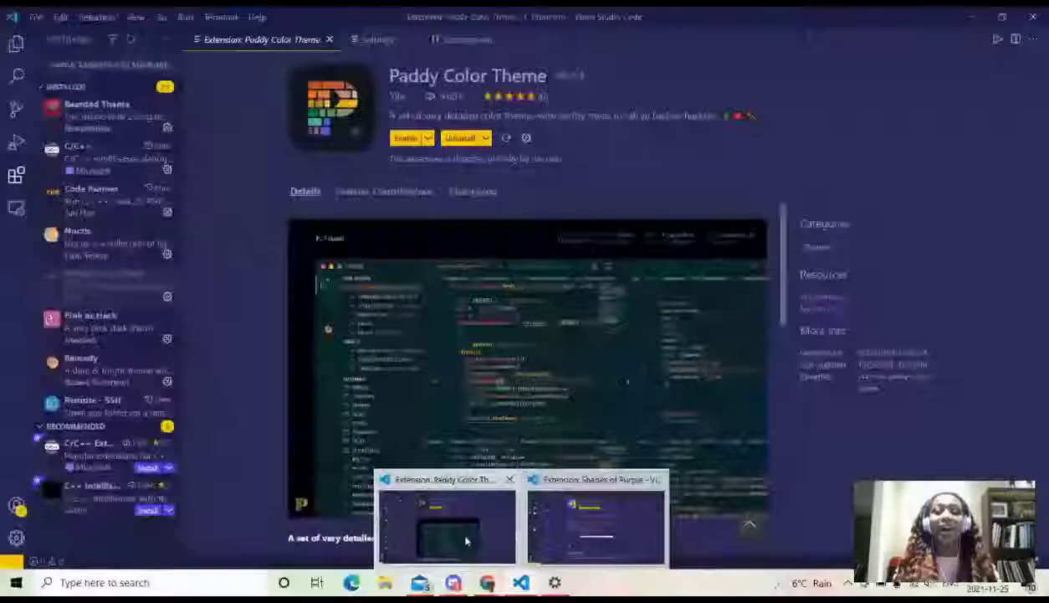
click(466, 541)
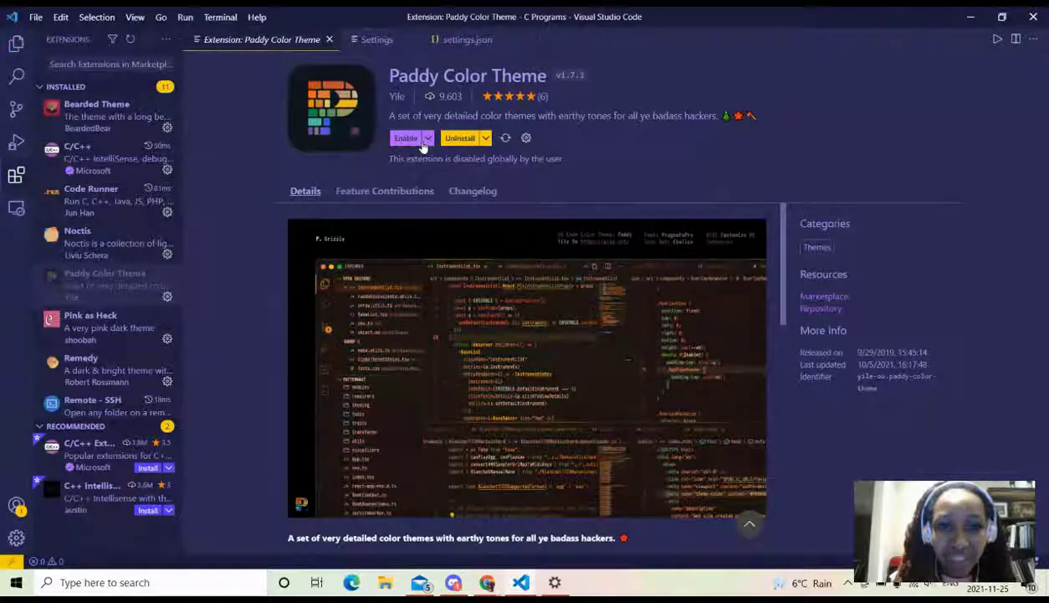
- Enable the Paddy Color Theme extension and reopen its page so that its color themes can be set
click(421, 143)
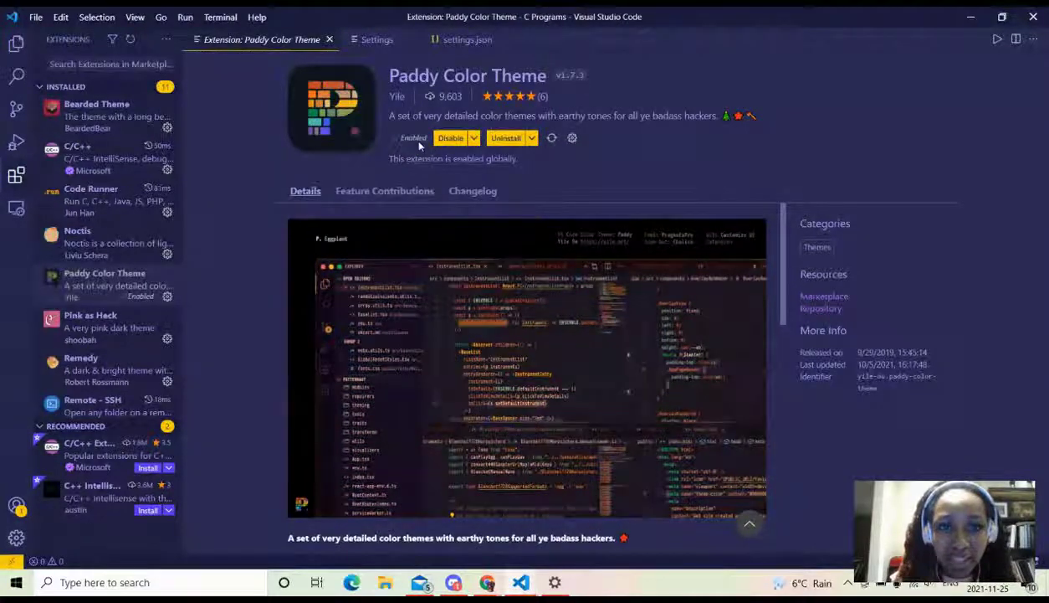
click(476, 141)
click(475, 155)
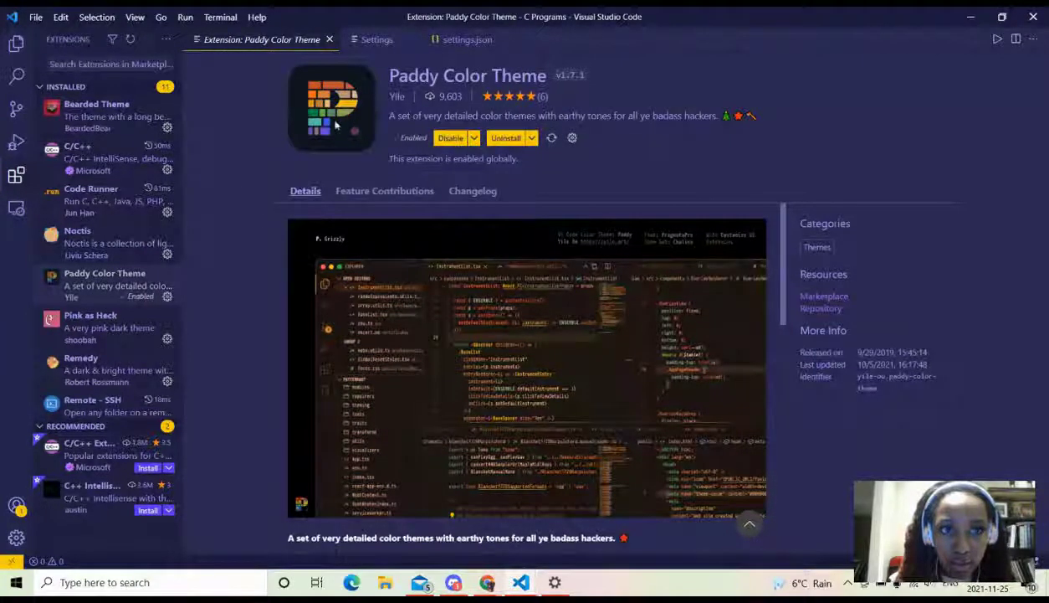
click(219, 17)
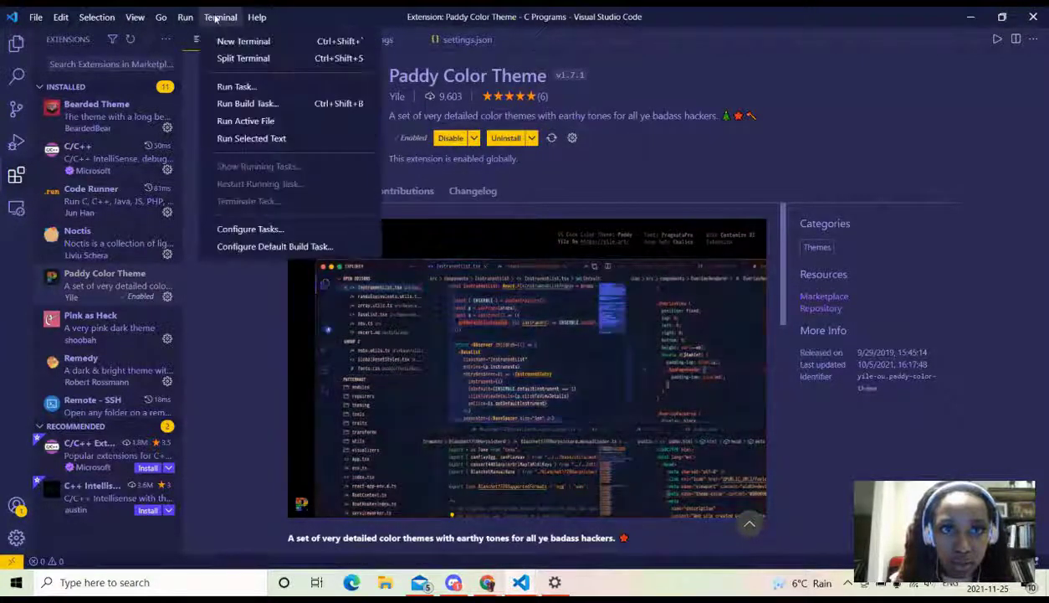
click(84, 237)
click(84, 237)
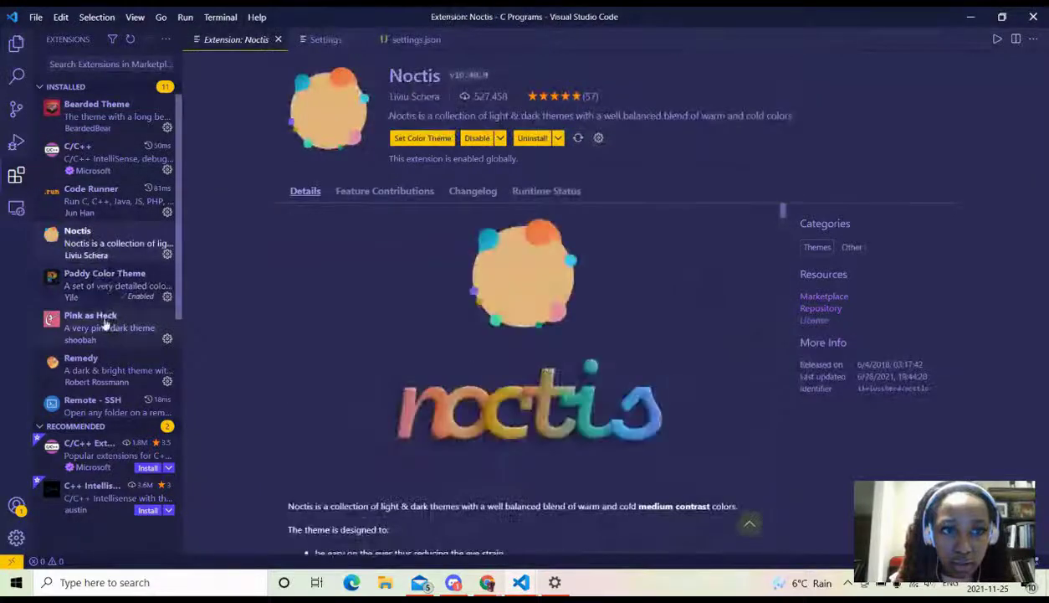
click(111, 289)
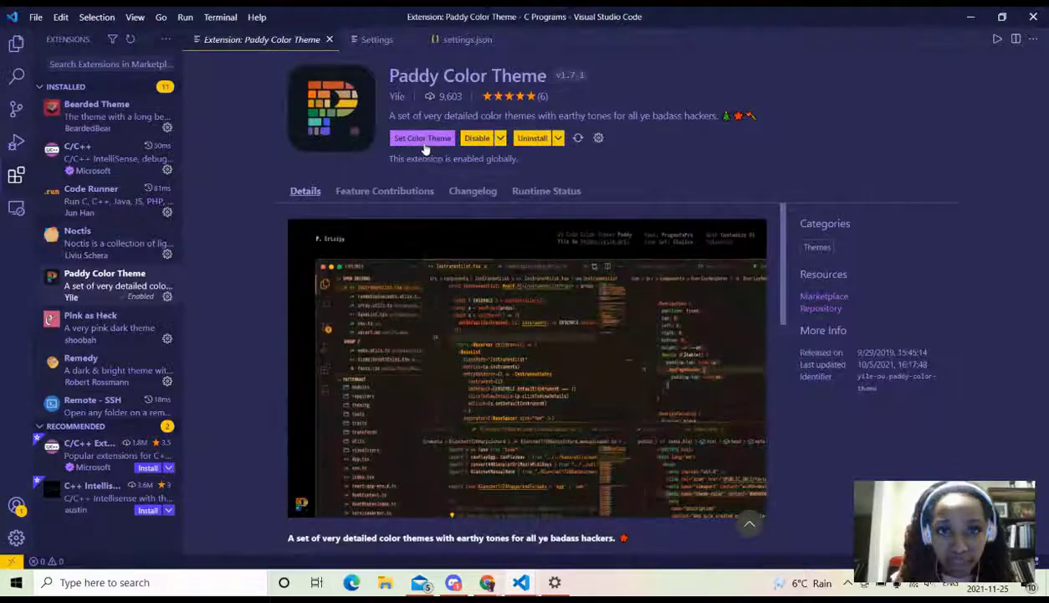
- Browse the Paddy Color Theme variants and set the color theme to P. Upright \ Frost
click(423, 139)
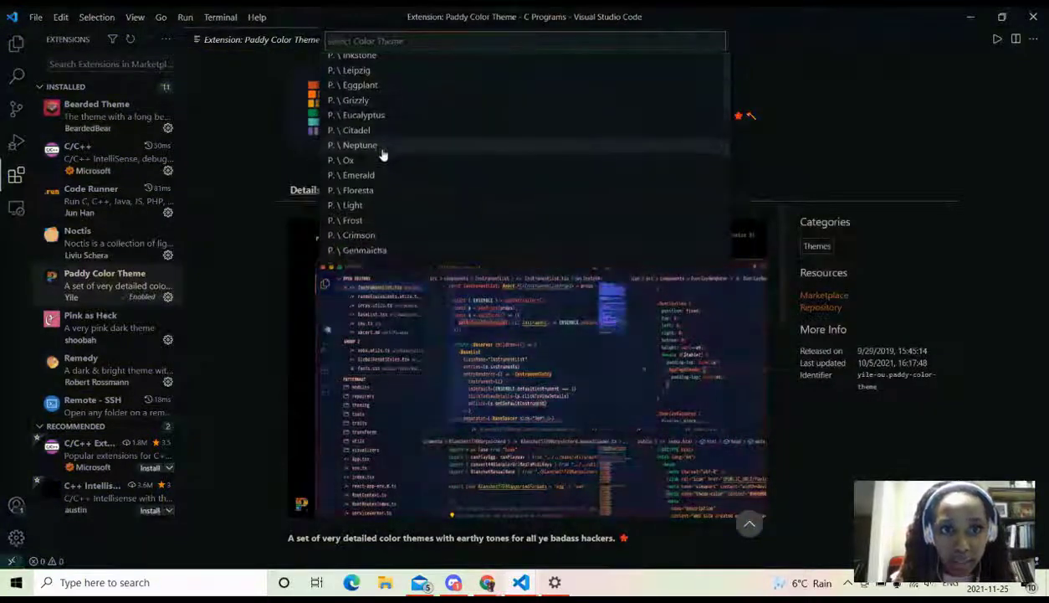
scroll(381, 155, down, 2)
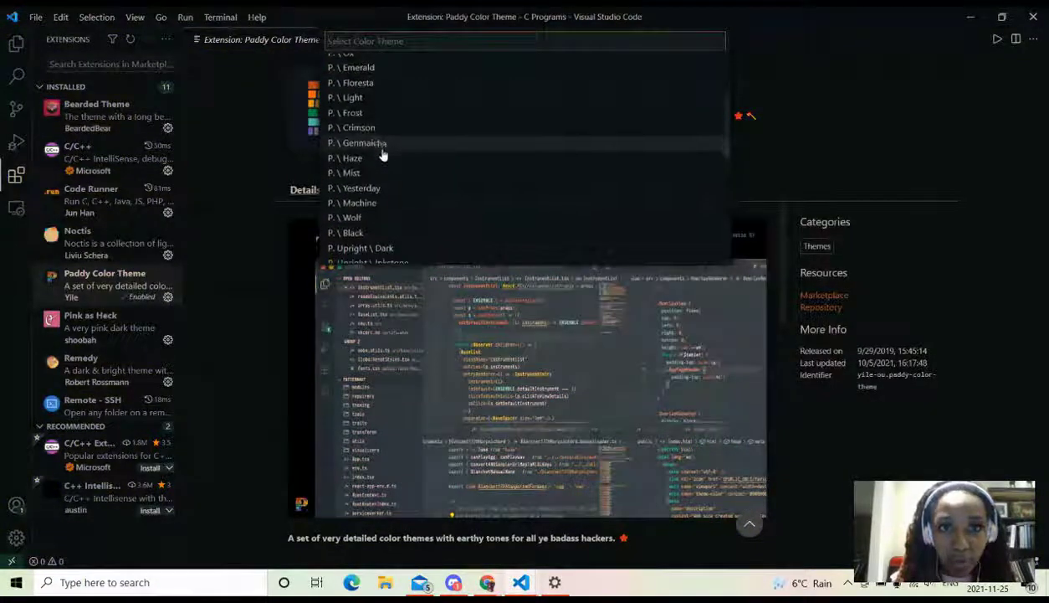
scroll(368, 132, down, 1)
scroll(368, 132, up, 1)
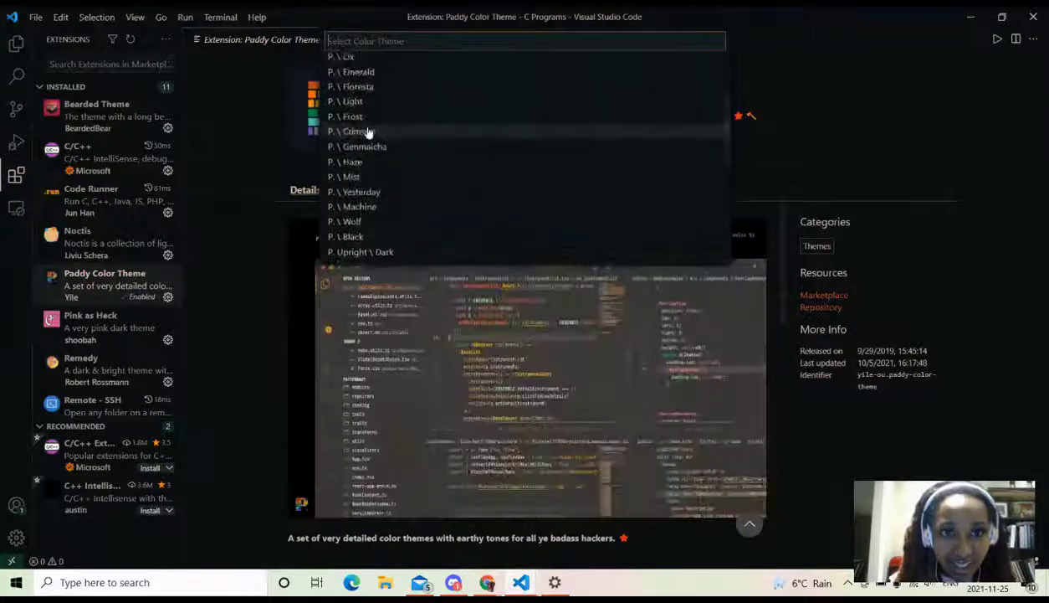
scroll(342, 185, down, 4)
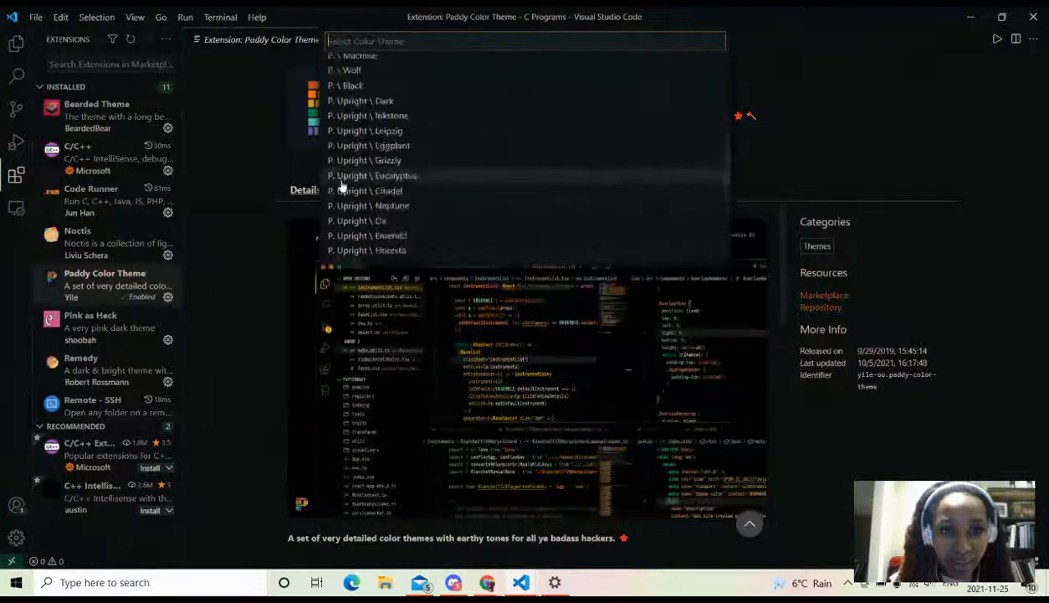
scroll(343, 200, down, 2)
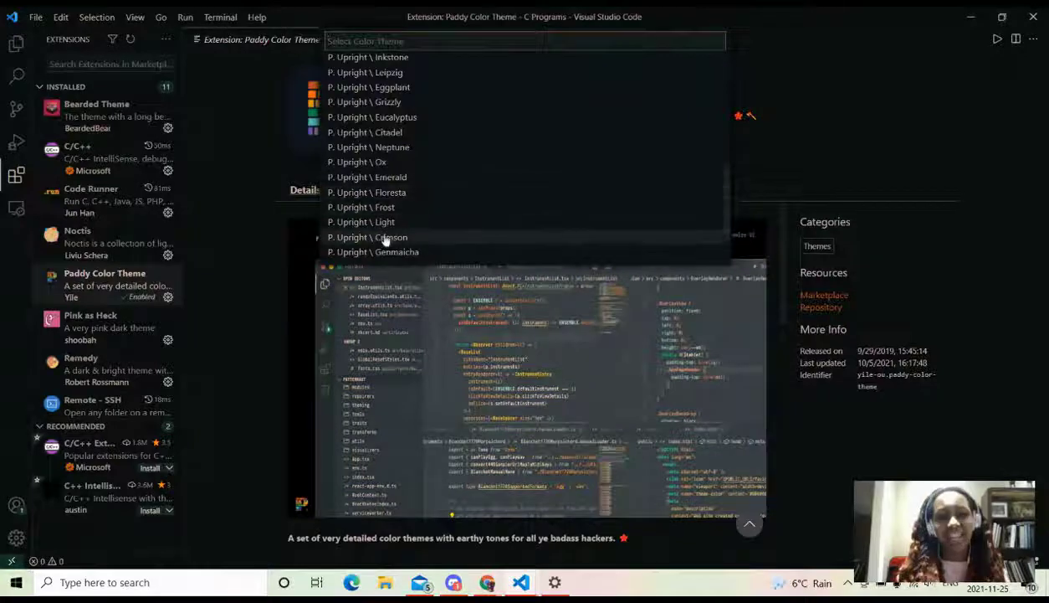
scroll(372, 219, up, 4)
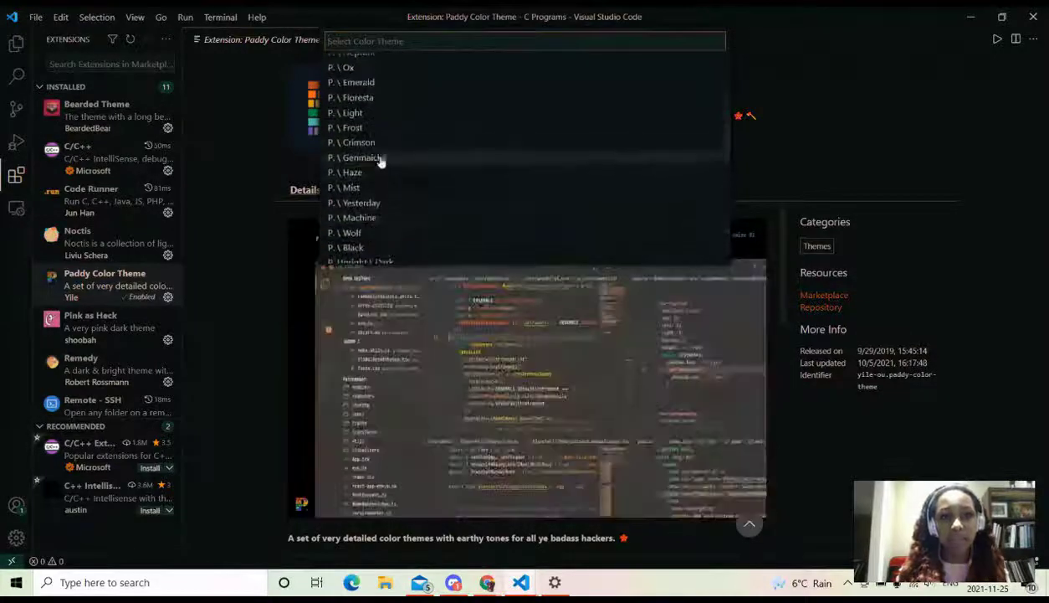
scroll(368, 172, down, 1)
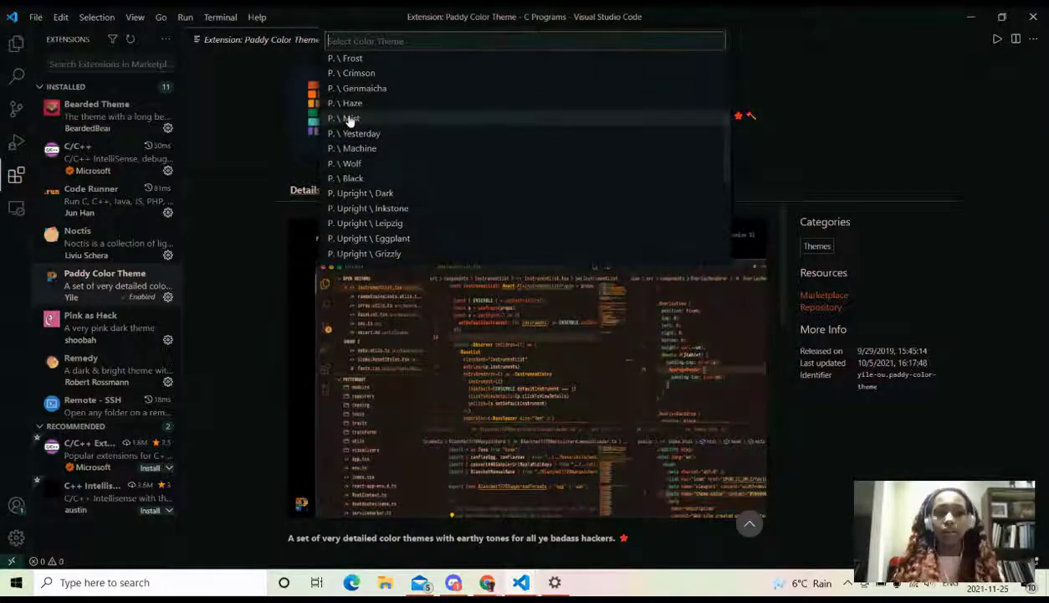
scroll(355, 168, down, 3)
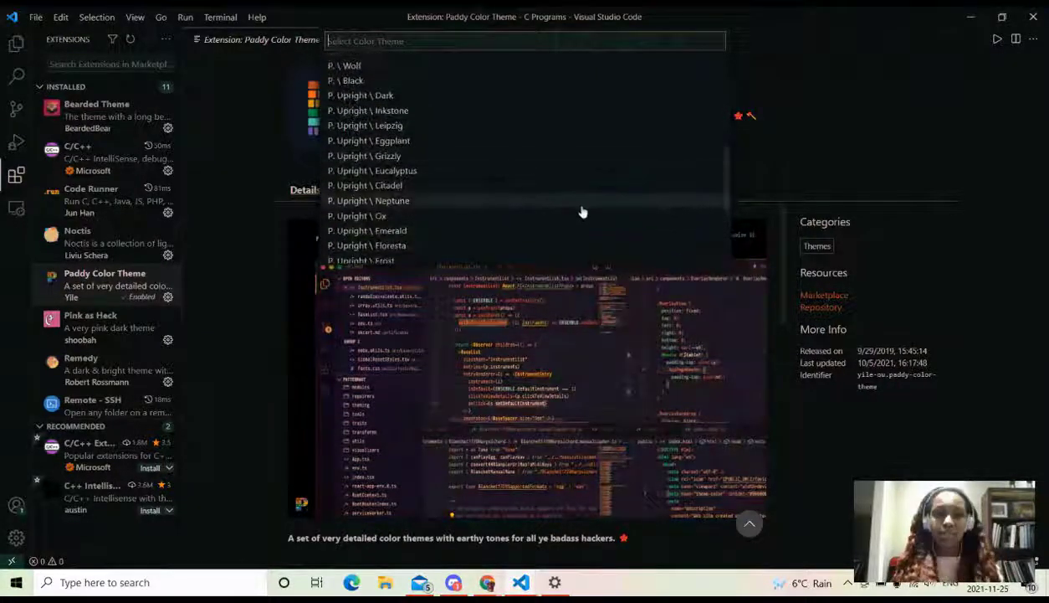
scroll(402, 231, down, 1)
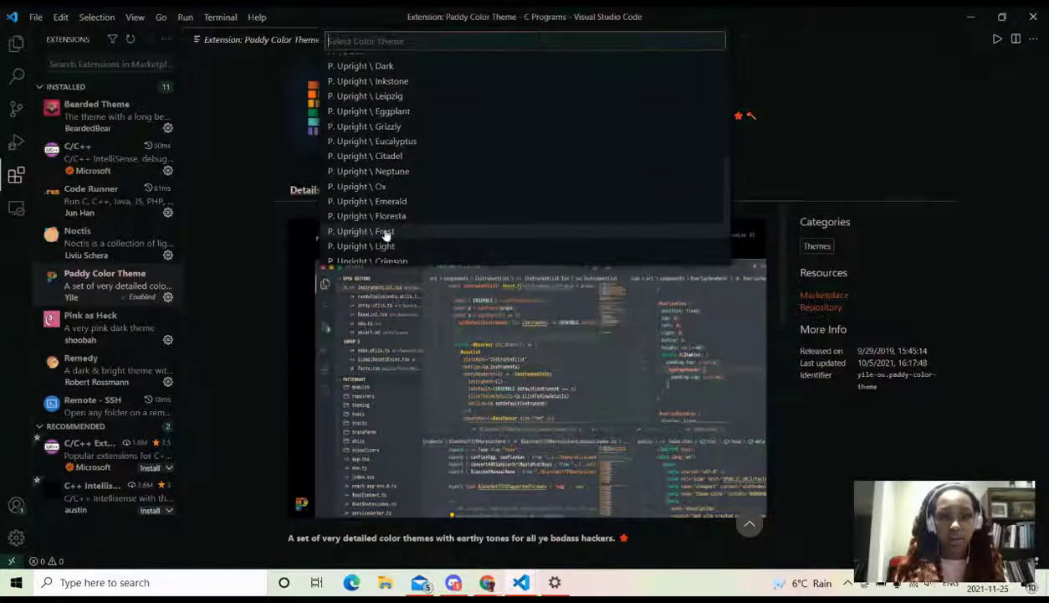
click(386, 232)
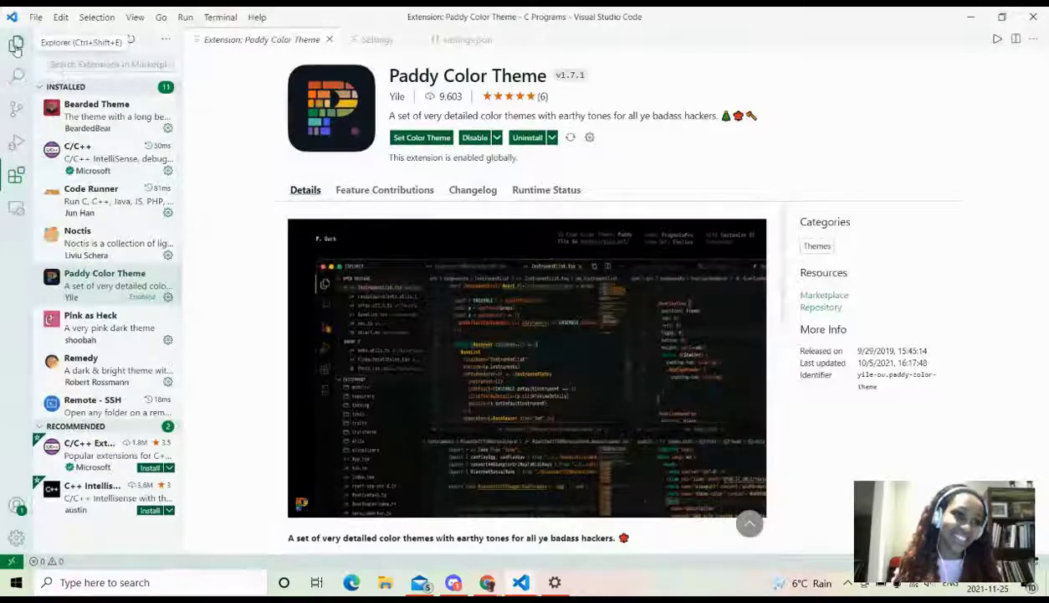
- Open helloworld.c and the guessing game's C source file, and examine how the code looks in the Frost theme
click(16, 47)
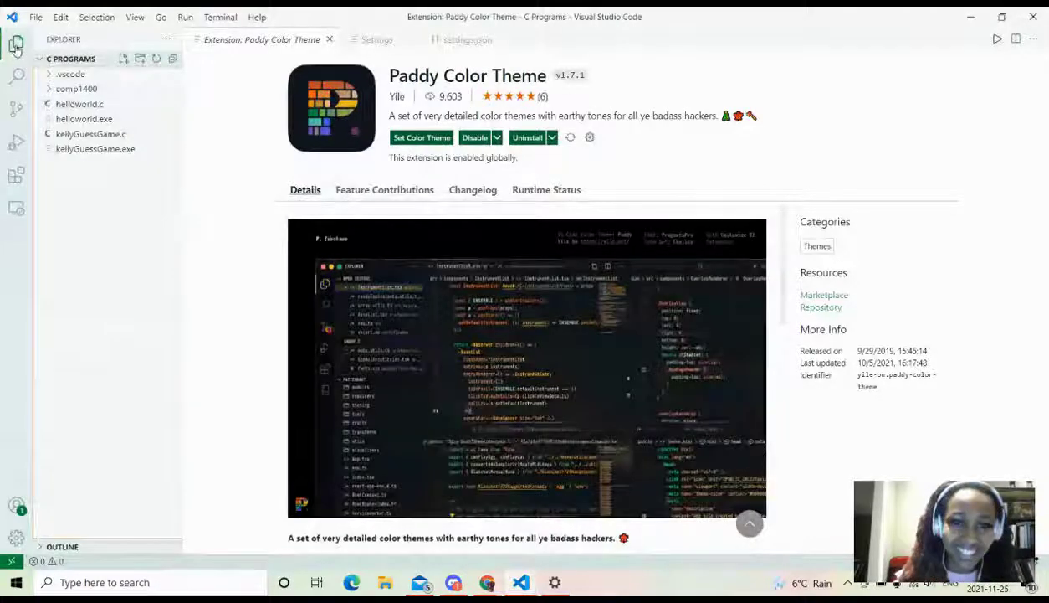
click(87, 105)
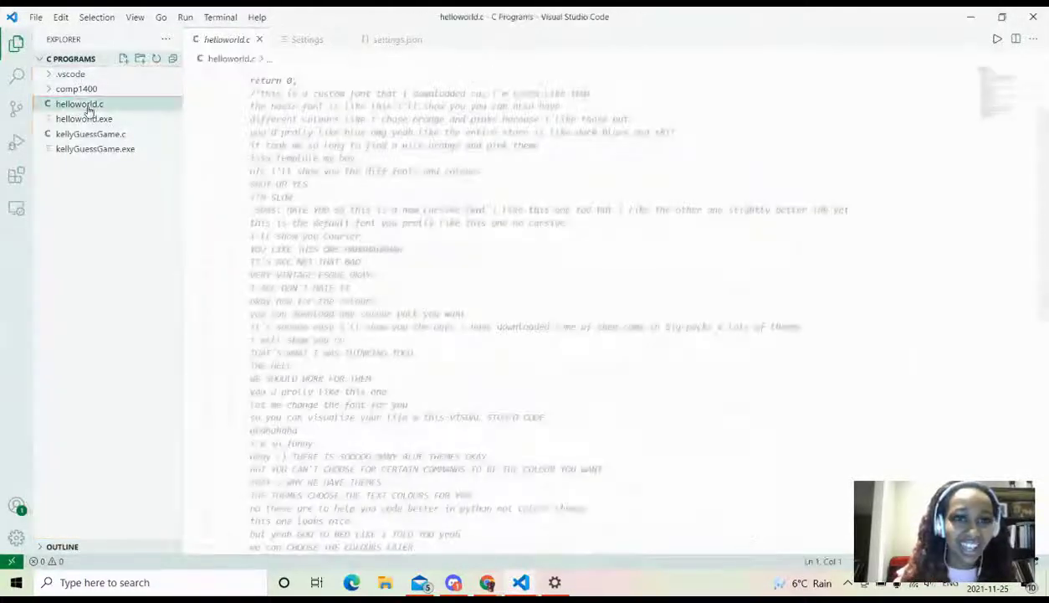
click(92, 136)
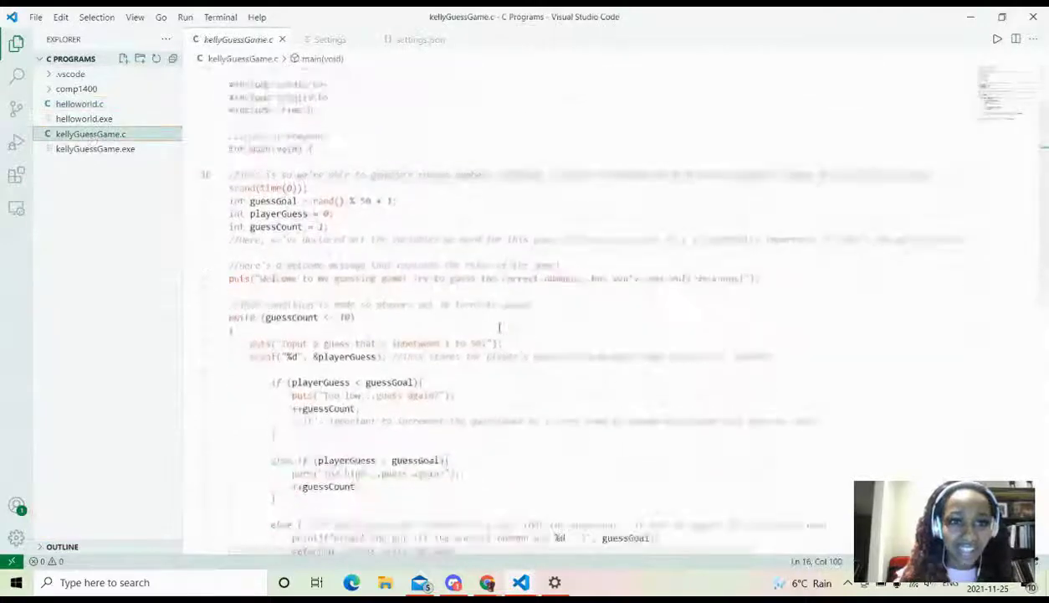
scroll(500, 327, down, 3)
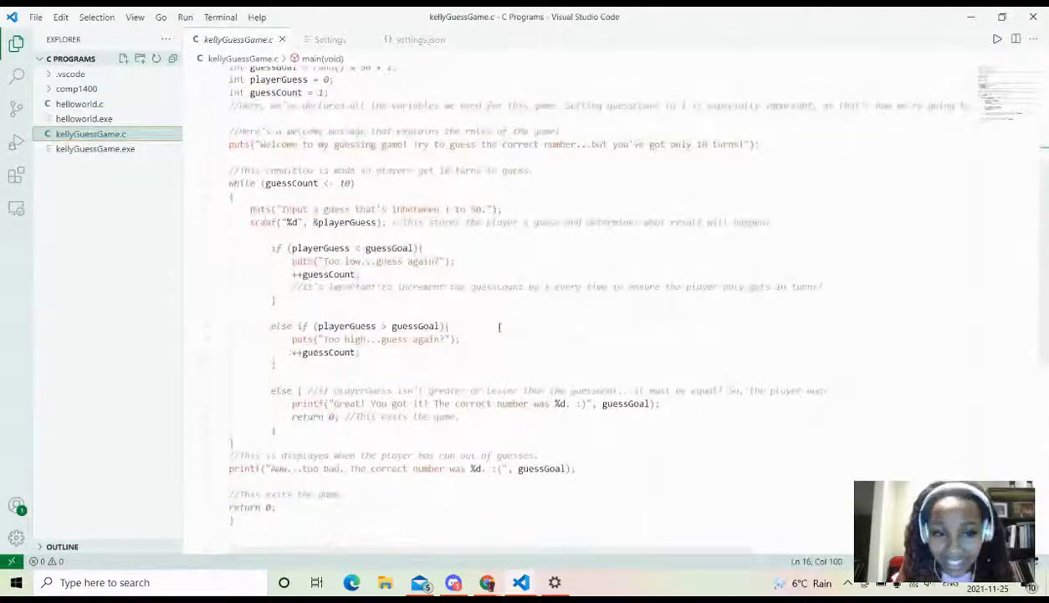
scroll(442, 282, down, 3)
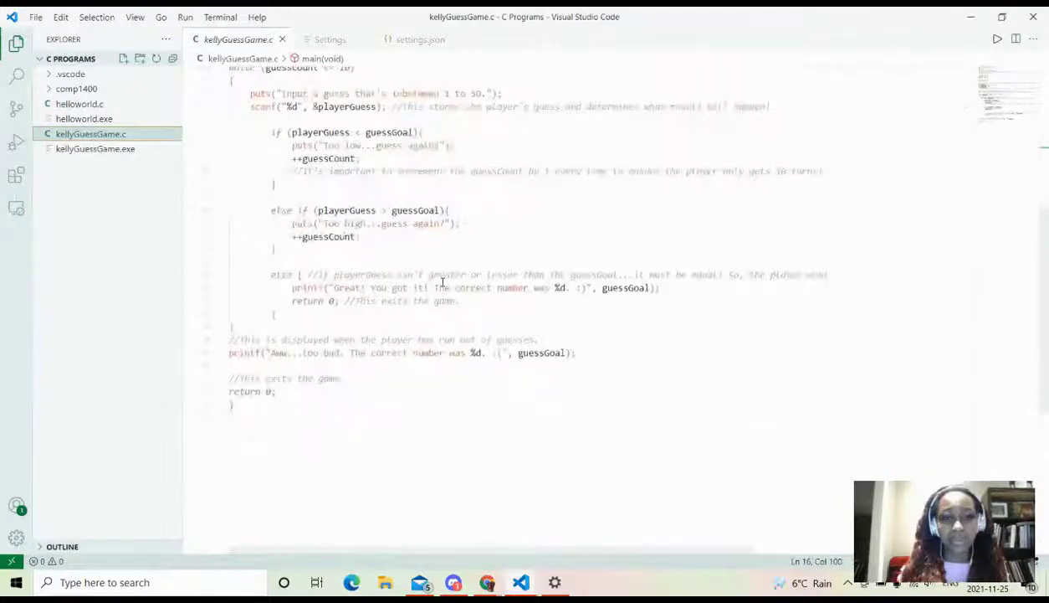
scroll(442, 282, up, 4)
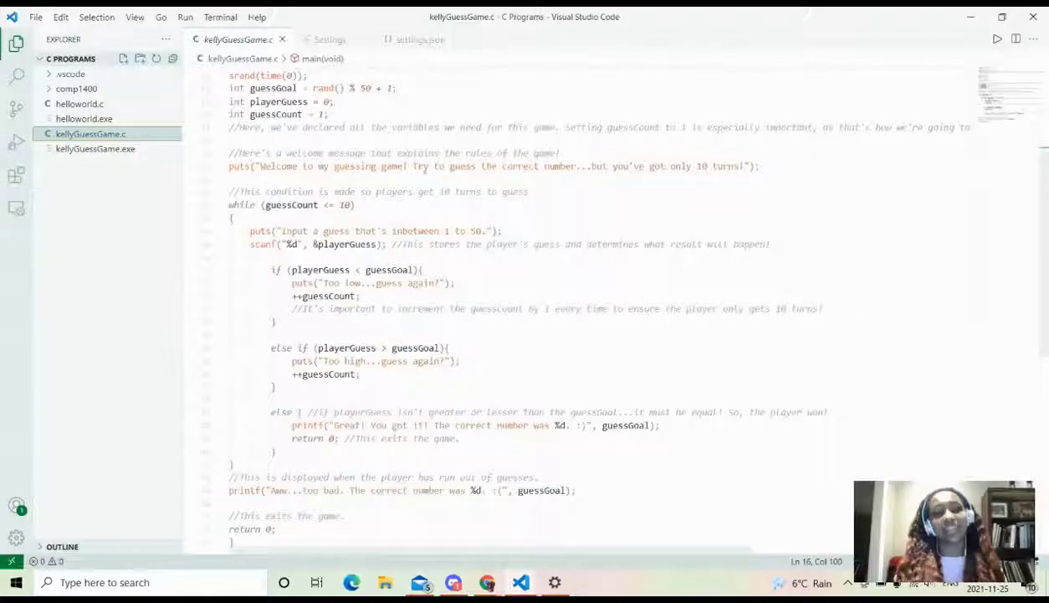
scroll(427, 249, up, 3)
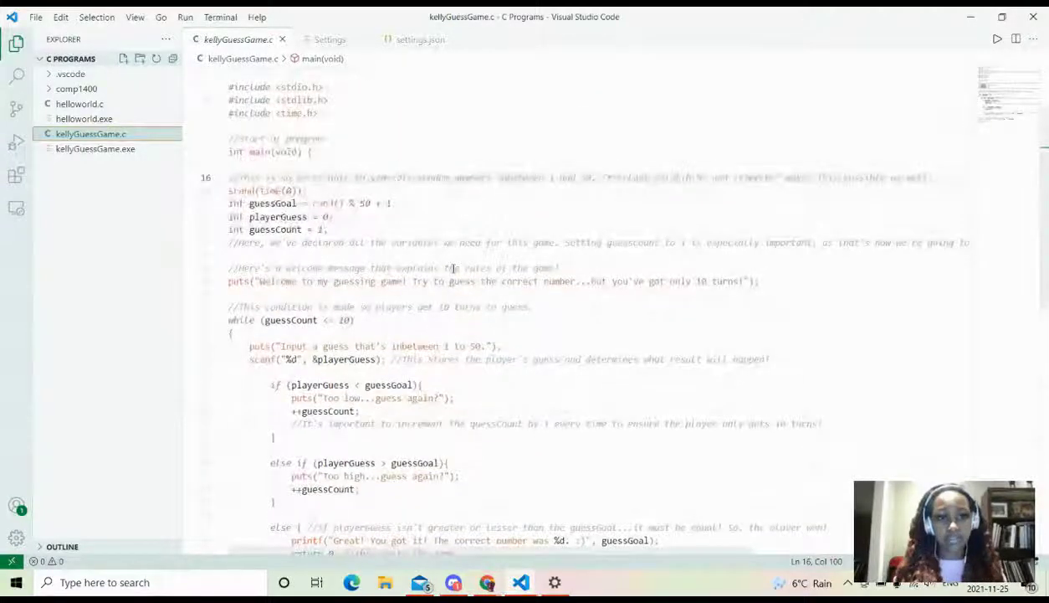
scroll(327, 230, up, 2)
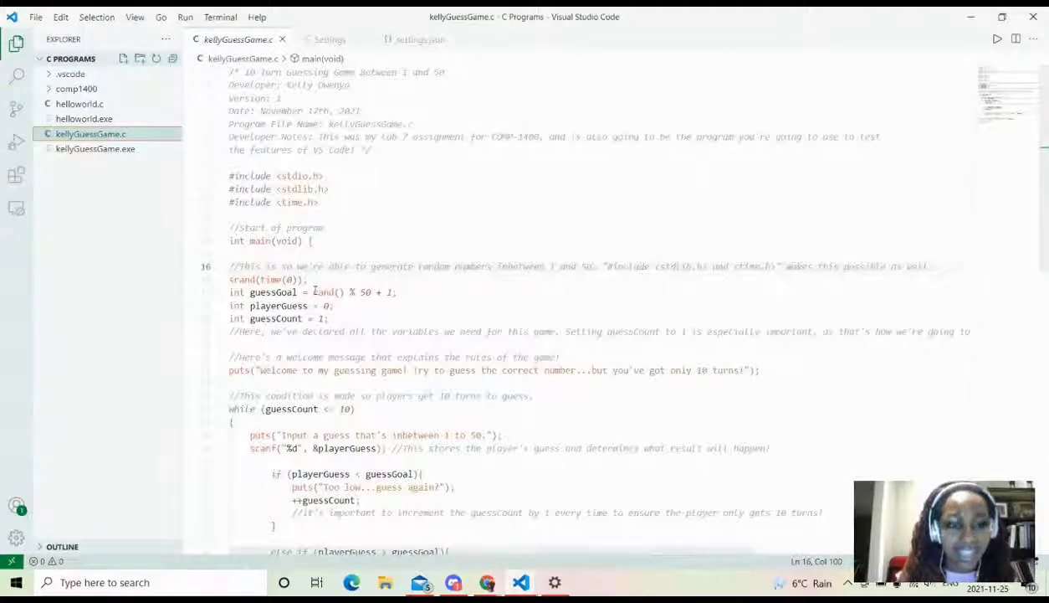
- Review the rest of the guessing game's code, then reopen the Paddy Color Theme page and look at its list of color themes
scroll(322, 331, down, 9)
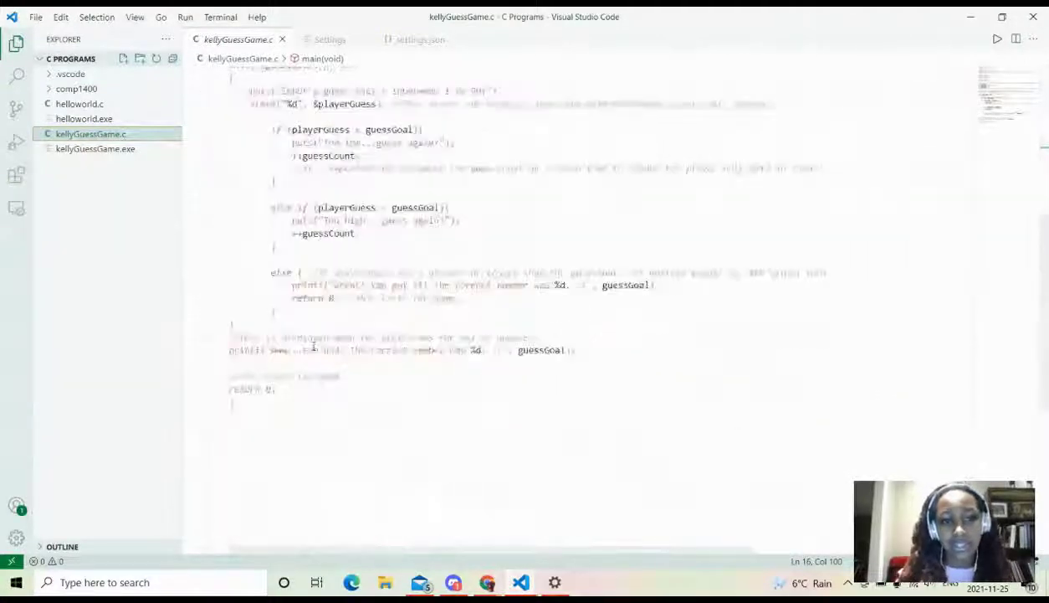
click(17, 222)
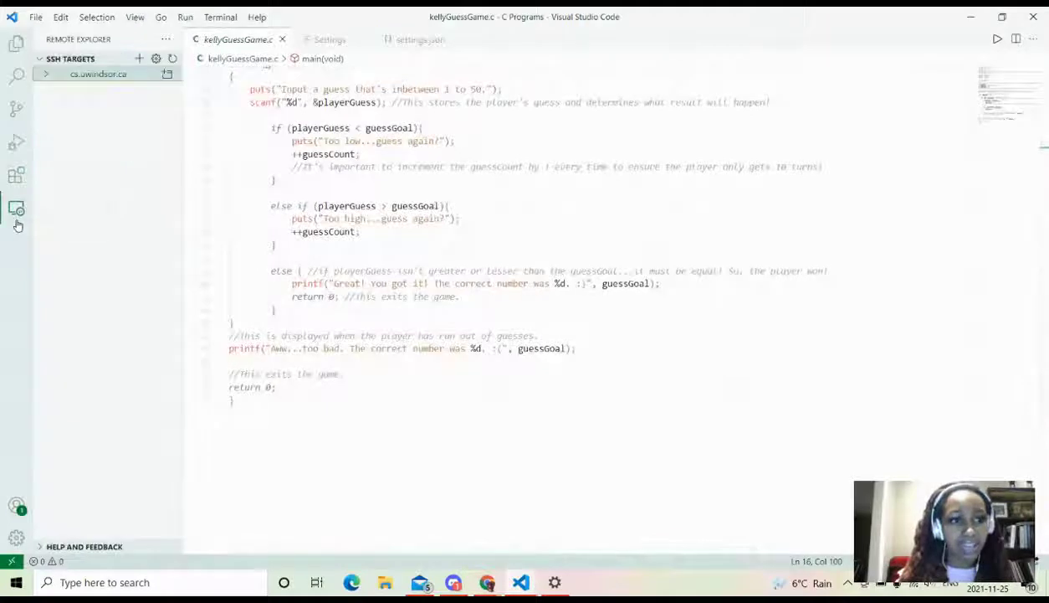
click(17, 176)
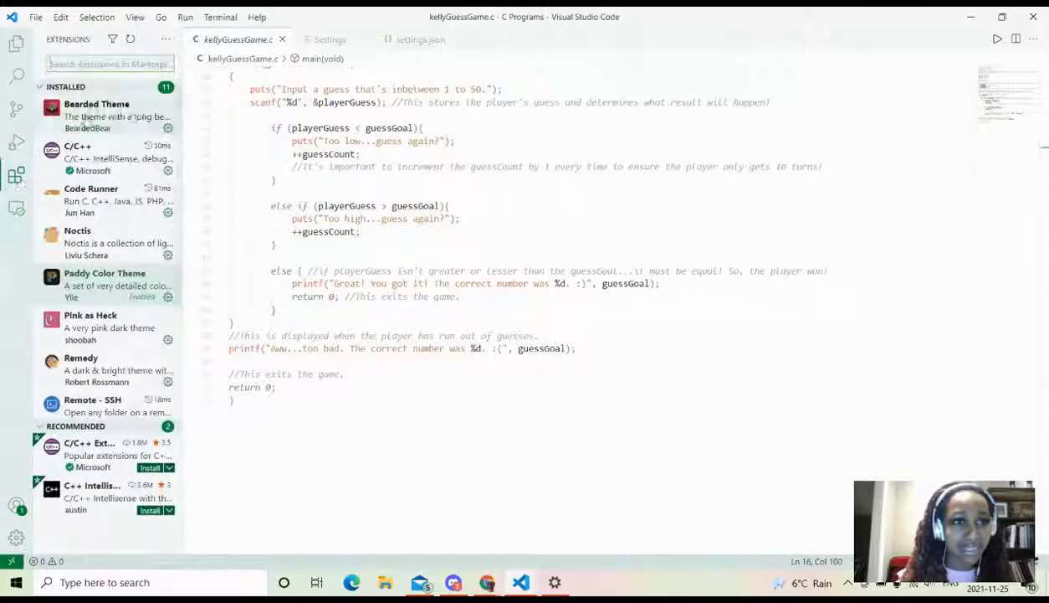
click(105, 287)
click(422, 139)
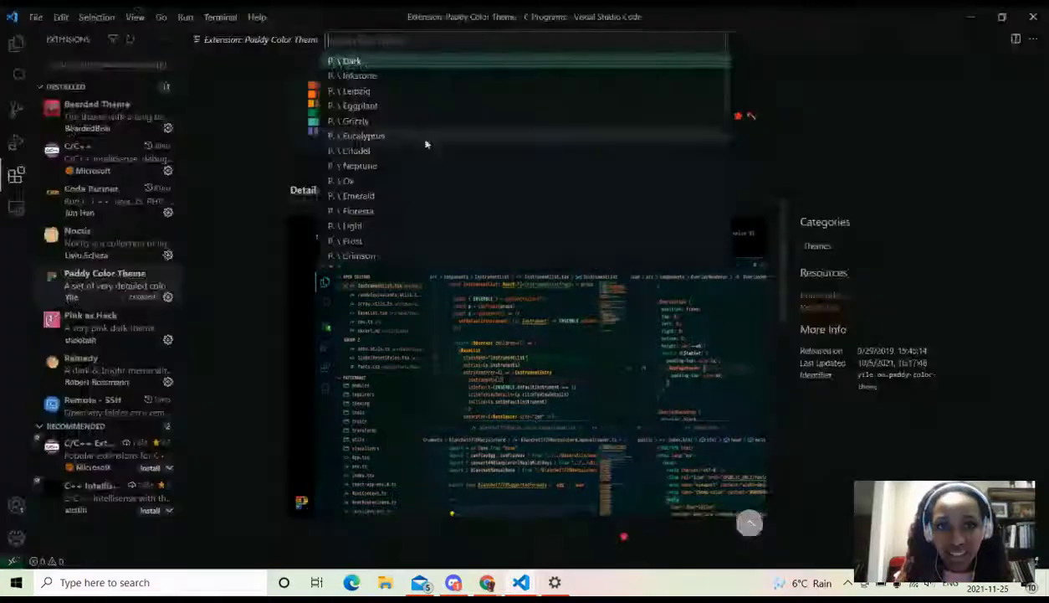
click(261, 364)
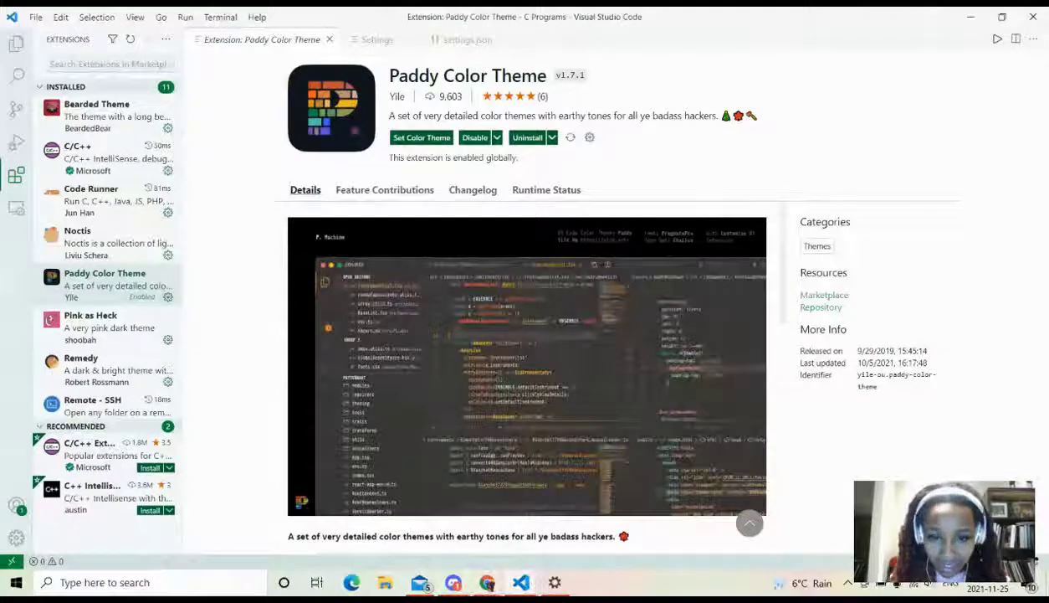
- Check the latest live chat messages in Restream Studio and return to the C Programs window of Visual Studio Code
mouse_move(488, 581)
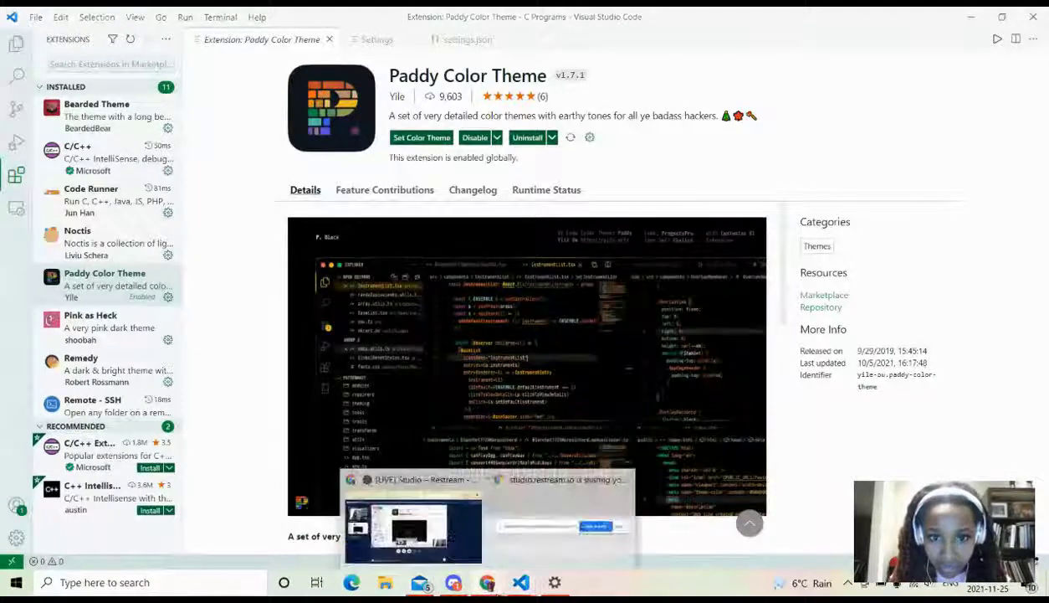
click(420, 541)
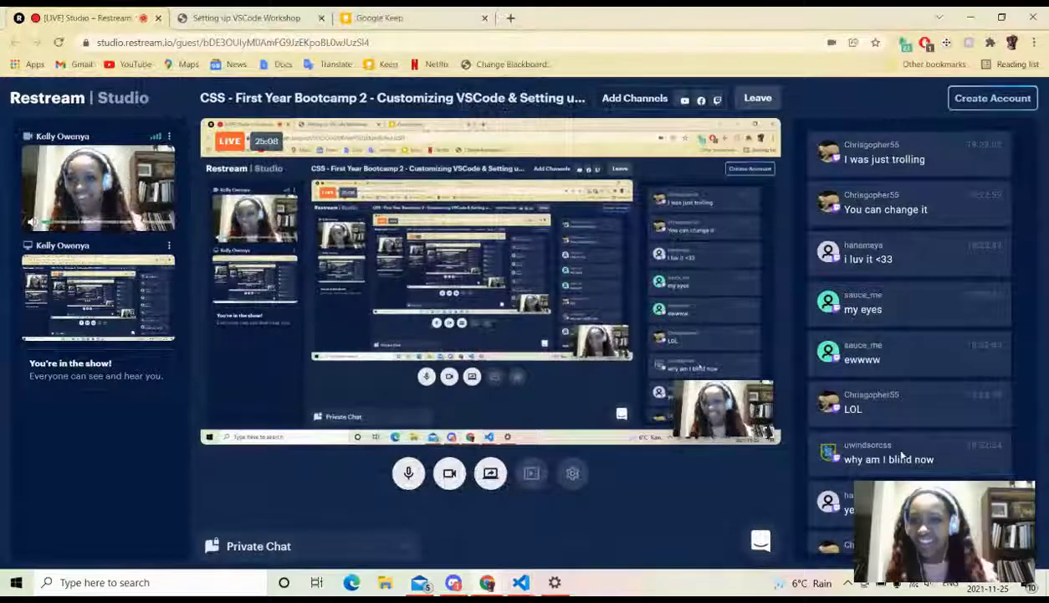
scroll(901, 455, up, 3)
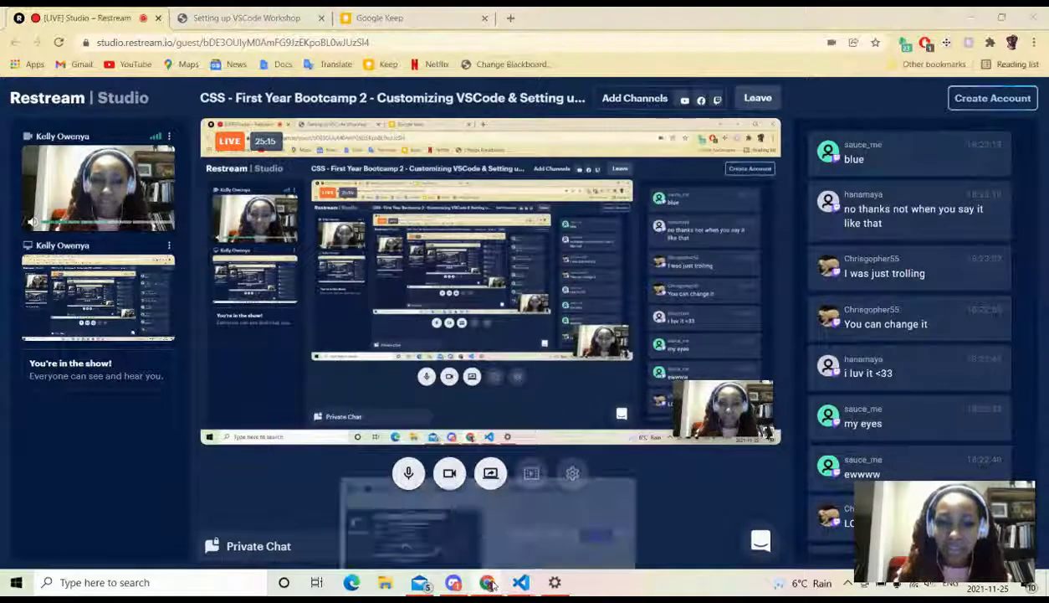
mouse_move(523, 584)
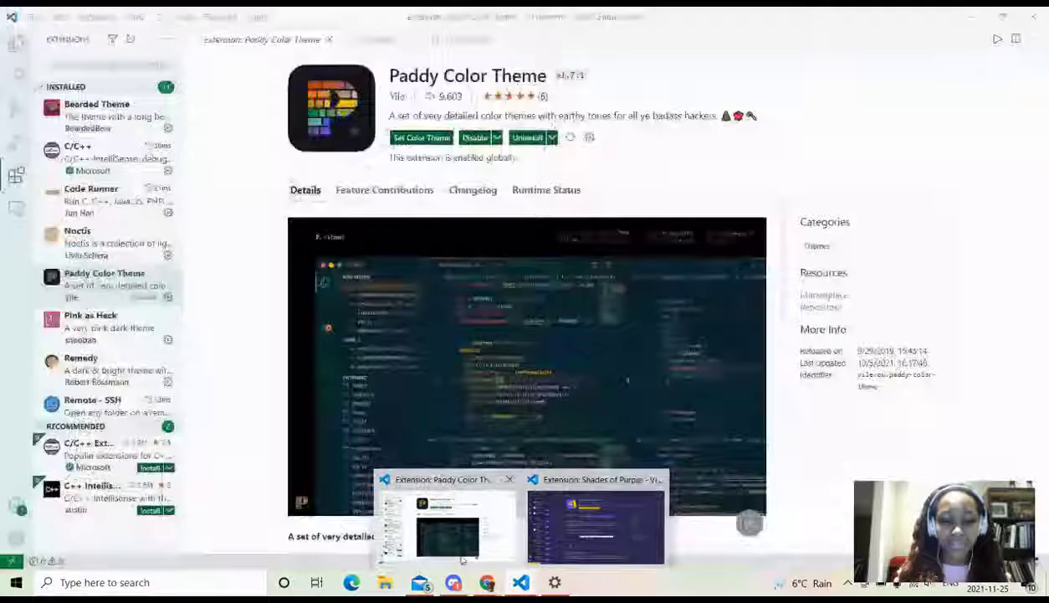
click(503, 548)
- Browse the Paddy Color Theme variants and set the color theme to a dark one
click(422, 138)
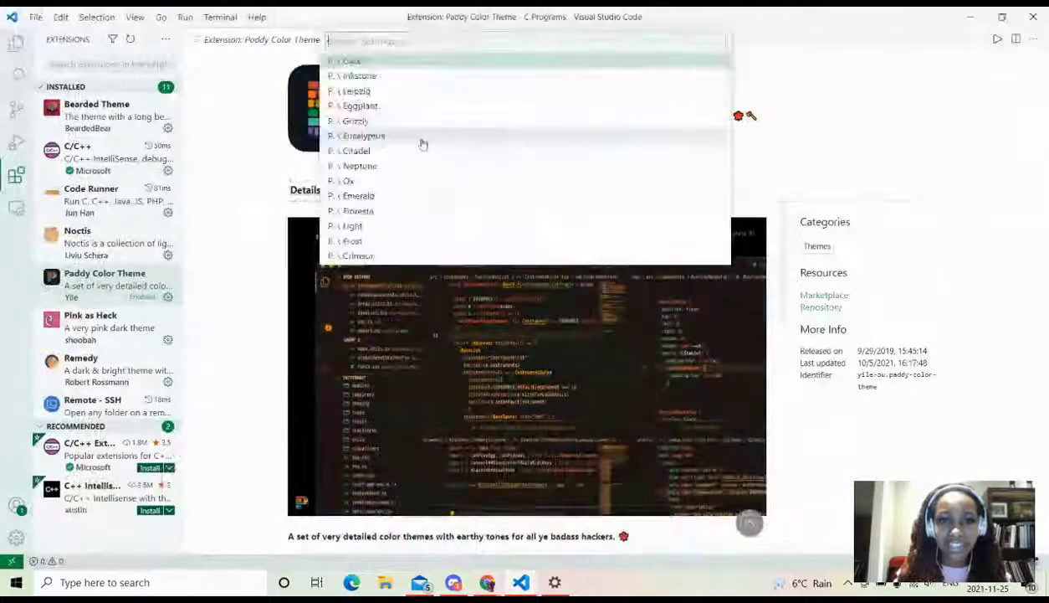
key(Escape)
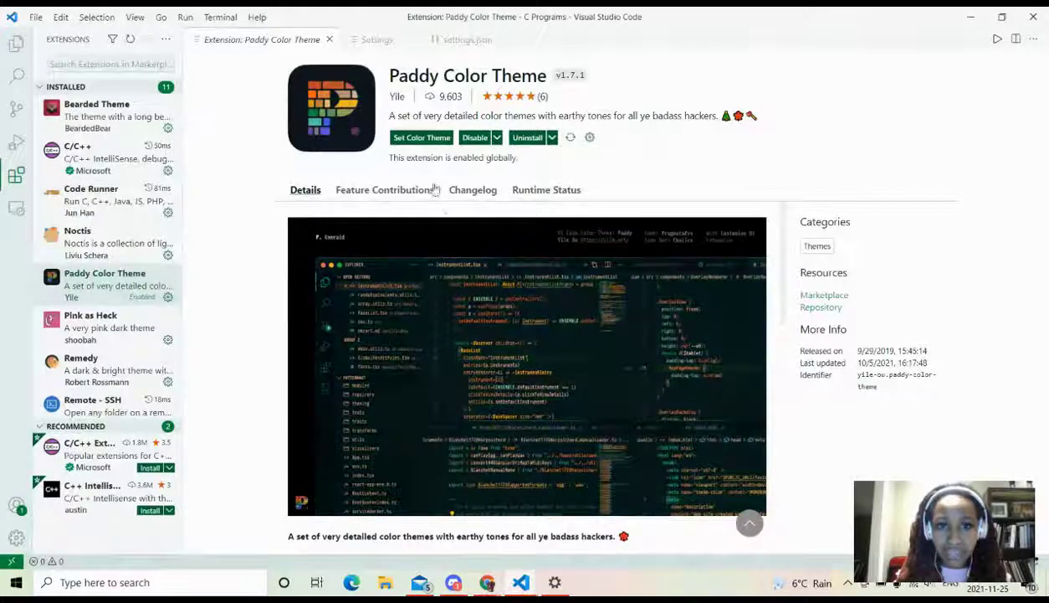
click(424, 139)
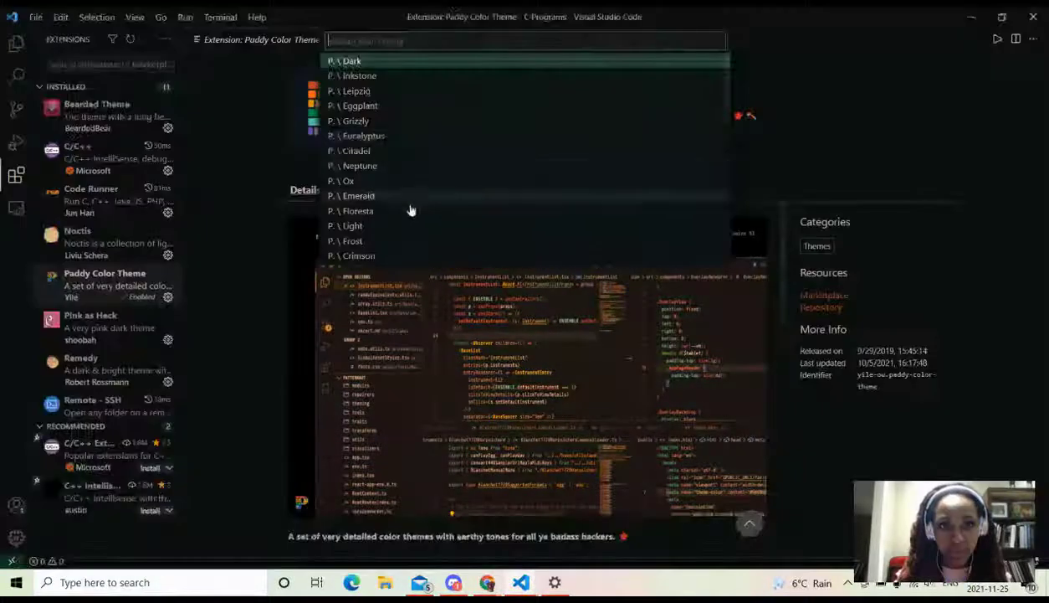
scroll(405, 217, down, 10)
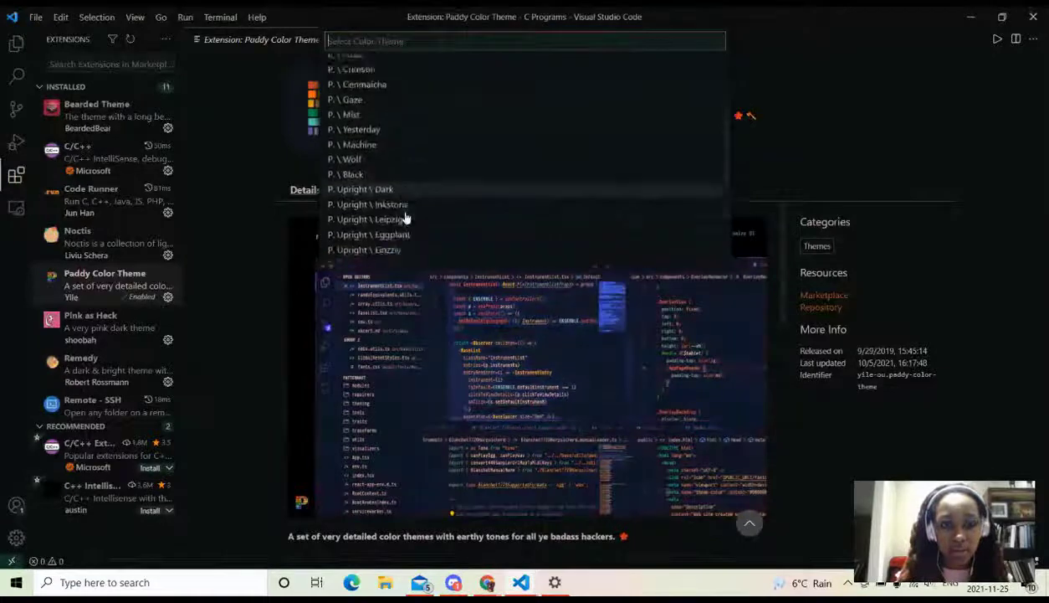
click(399, 152)
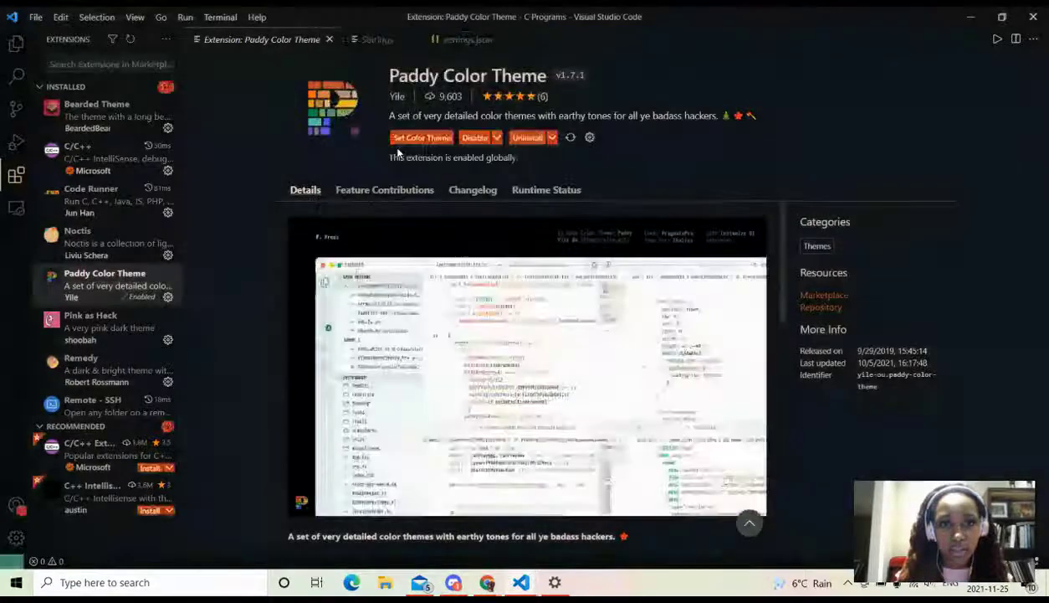
- Open the guessing game's C source file and examine how its code and comments look in the dark theme
click(16, 53)
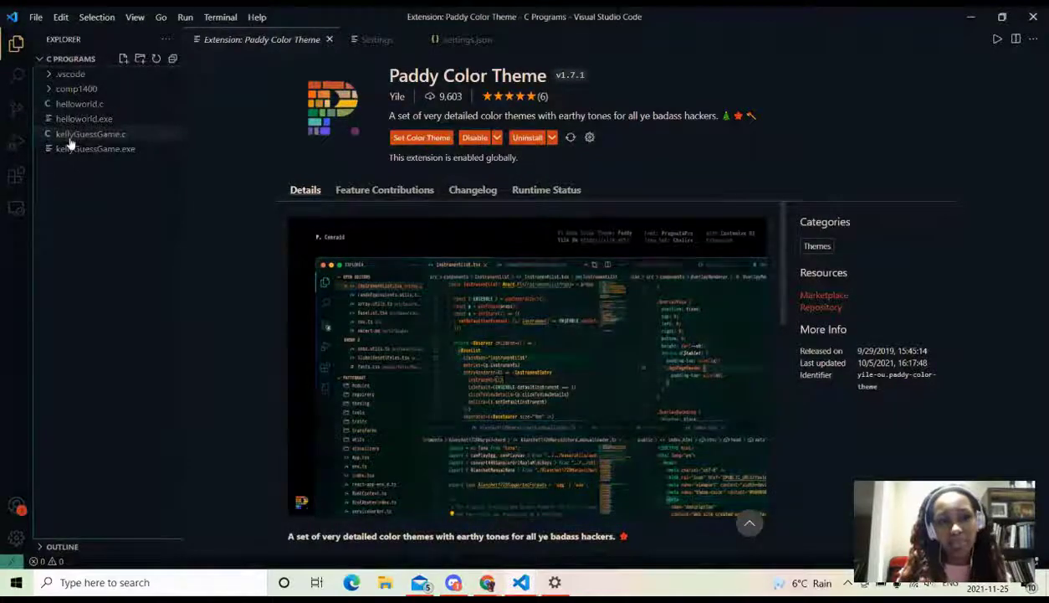
click(72, 135)
scroll(403, 197, up, 8)
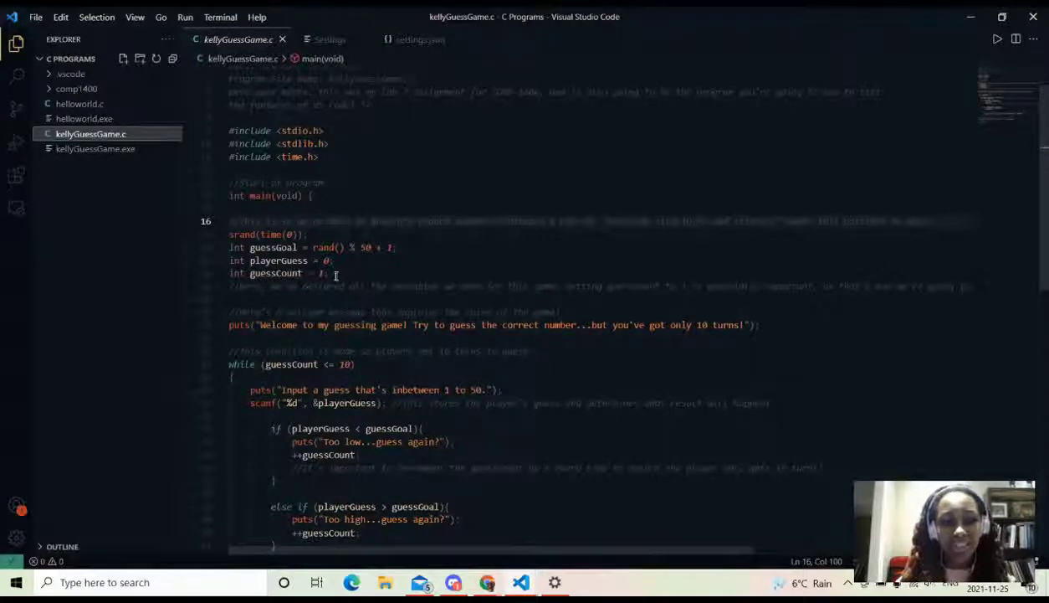
scroll(334, 275, down, 4)
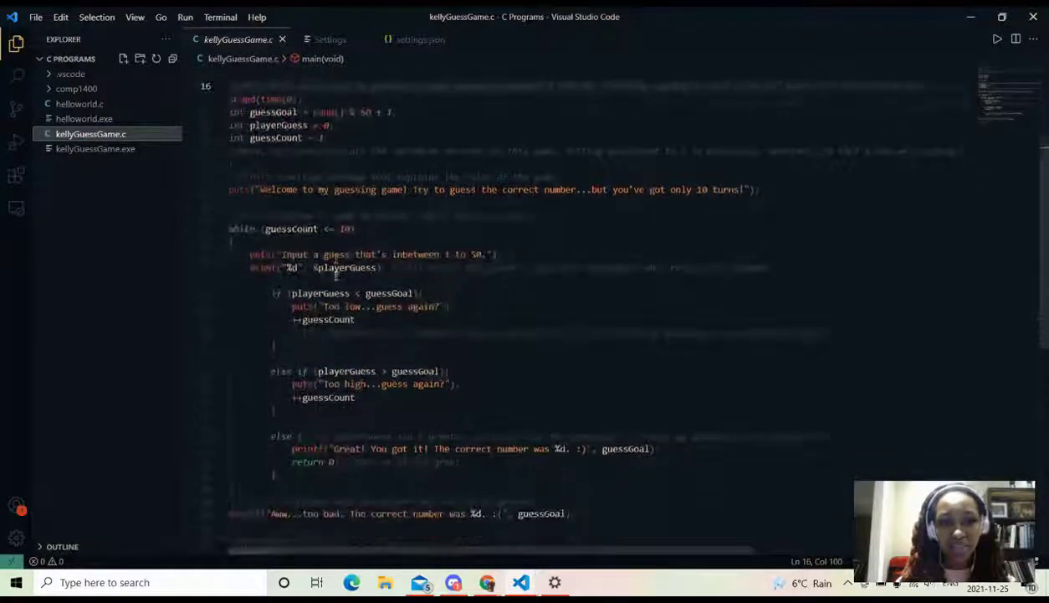
scroll(336, 276, down, 2)
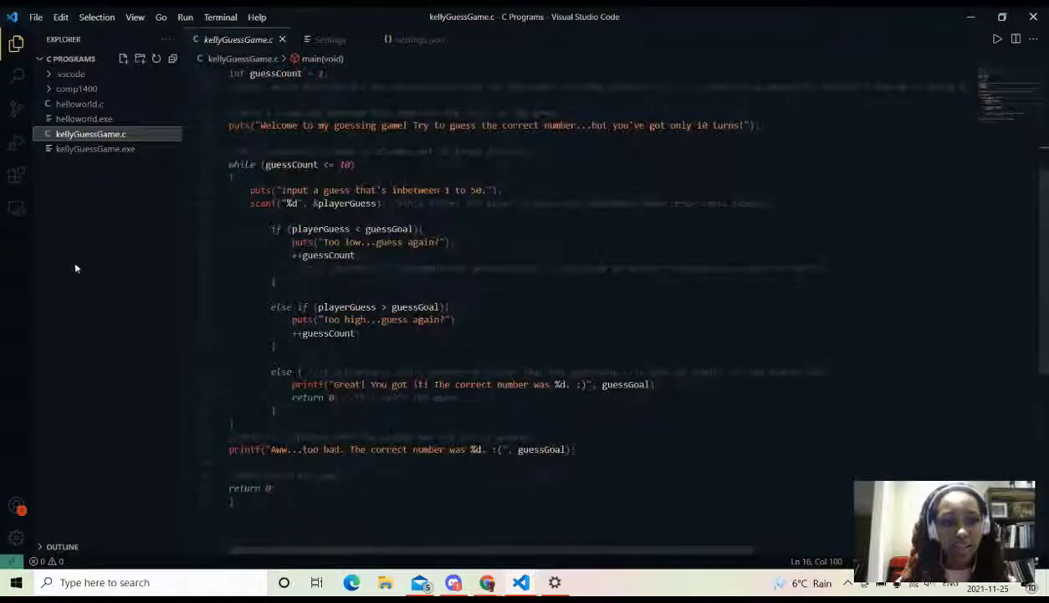
- Reopen the Paddy Color Theme page, browse its variants and set the color theme to P. \ Inkstone
click(19, 181)
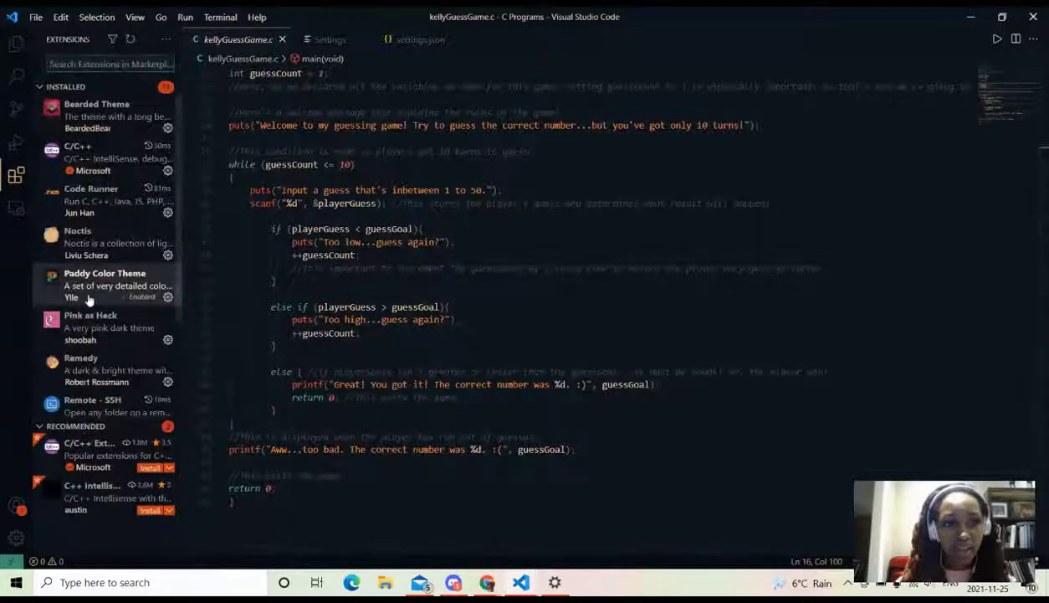
click(70, 295)
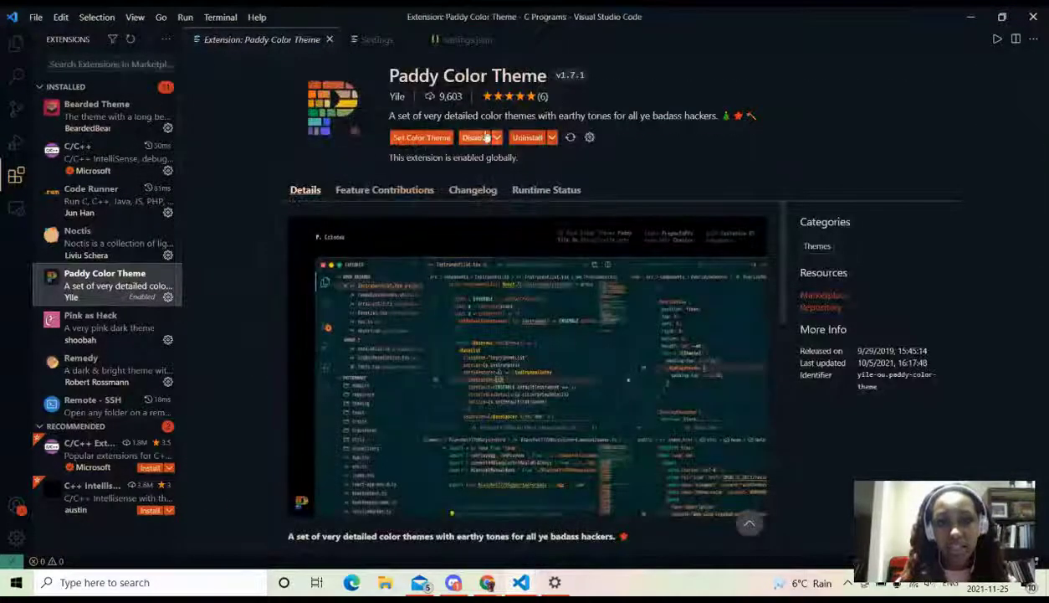
click(421, 137)
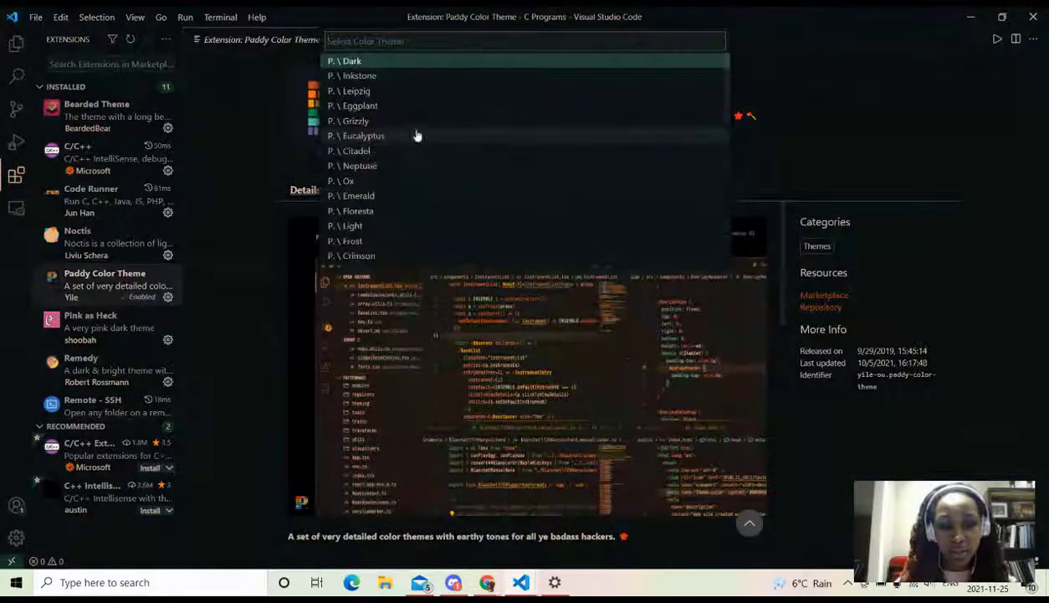
scroll(401, 179, down, 5)
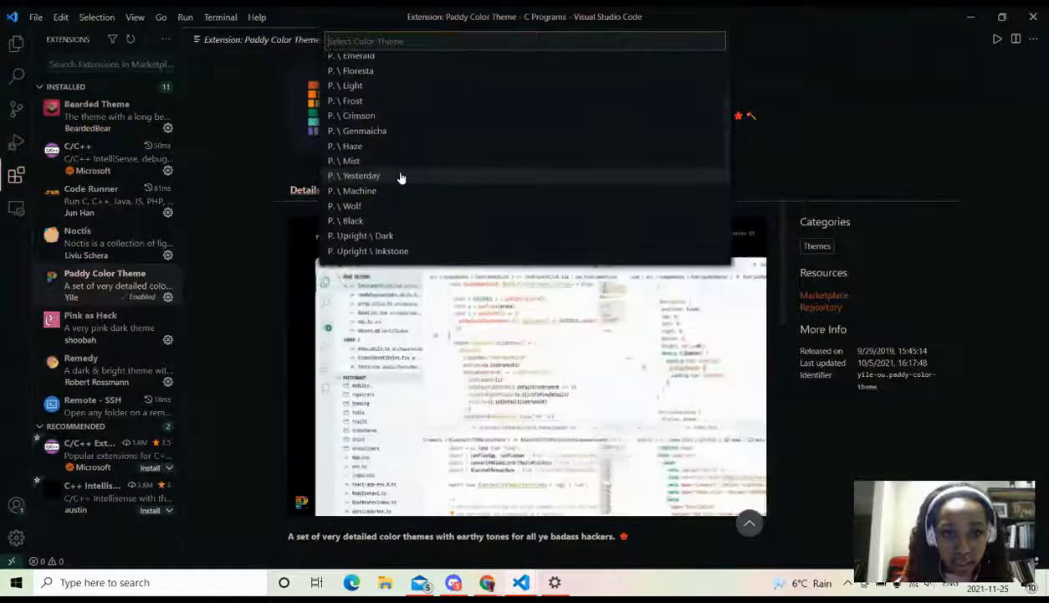
scroll(417, 114, up, 3)
scroll(417, 115, up, 1)
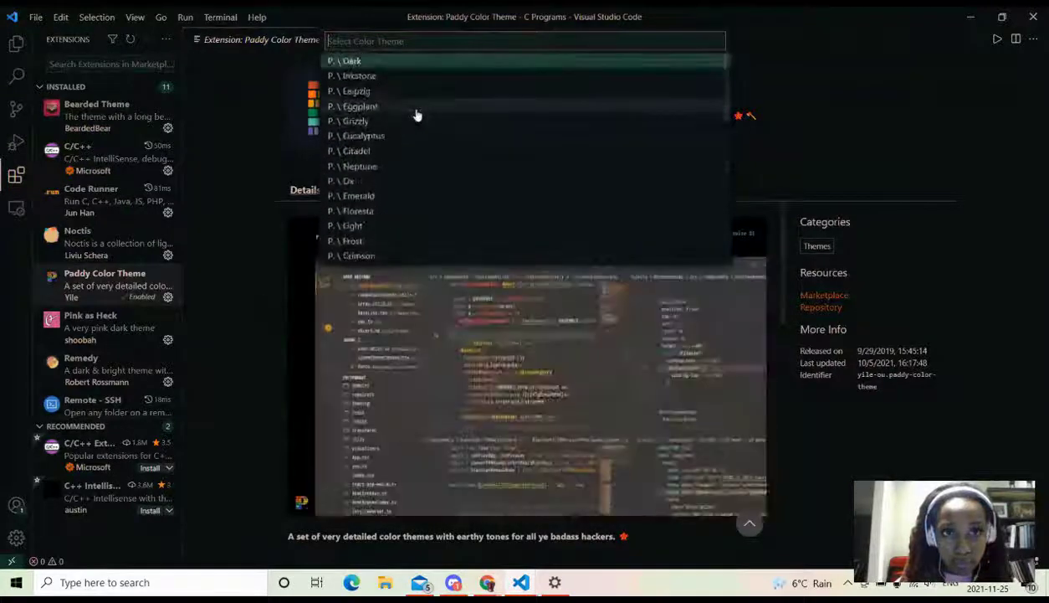
click(257, 323)
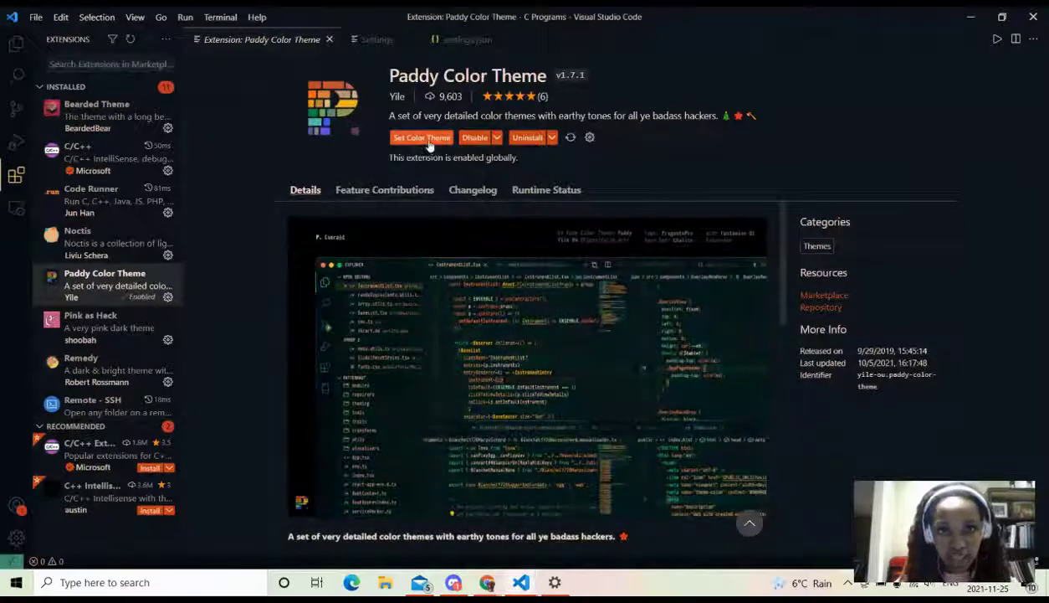
click(427, 139)
click(367, 77)
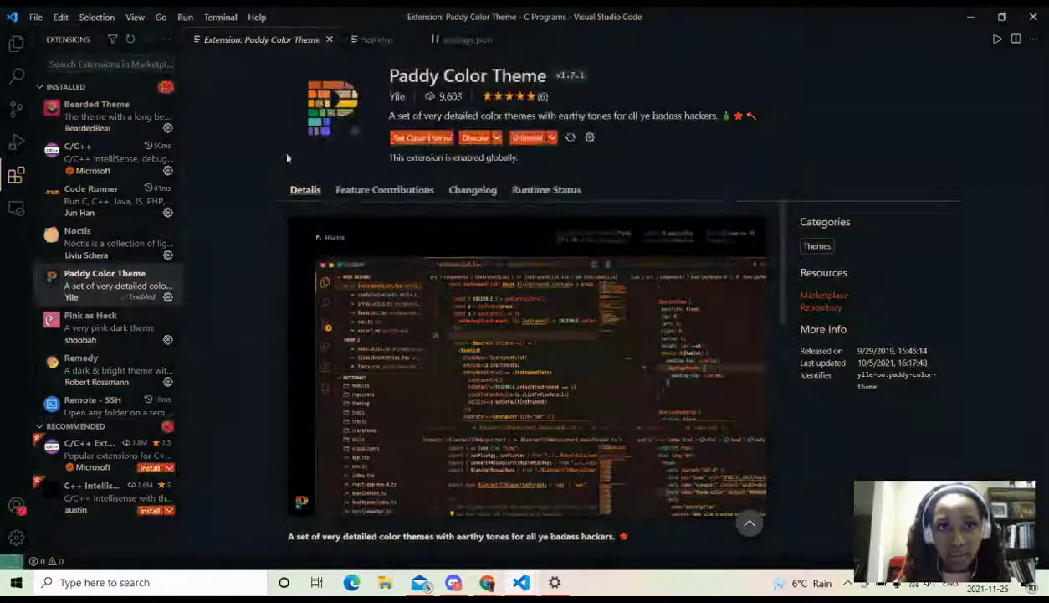
- Reopen the guessing game's C source file from the C Programs folder to examine the code in the Inkstone theme
click(12, 52)
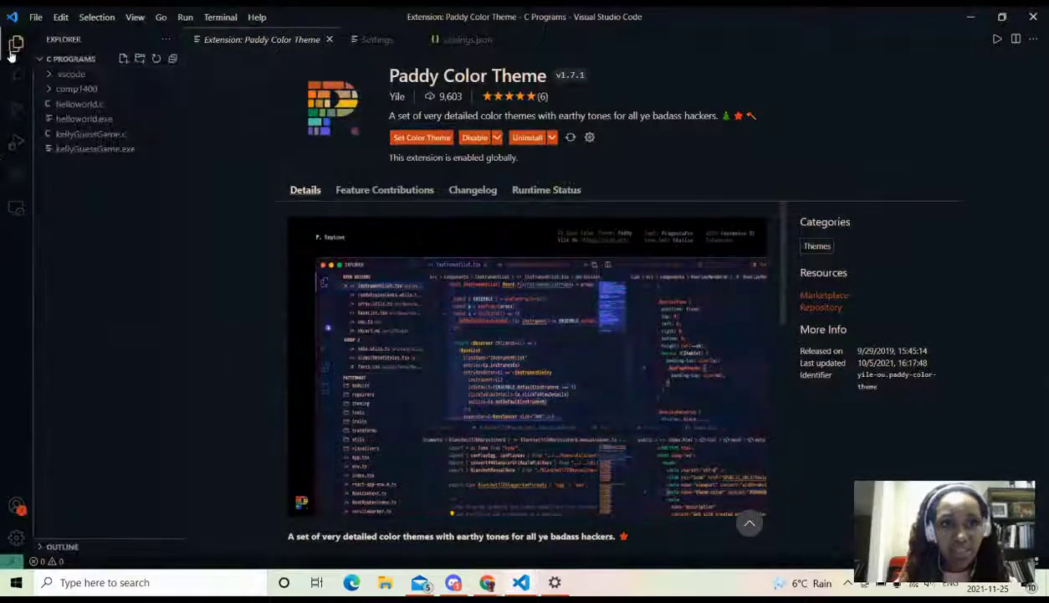
click(77, 119)
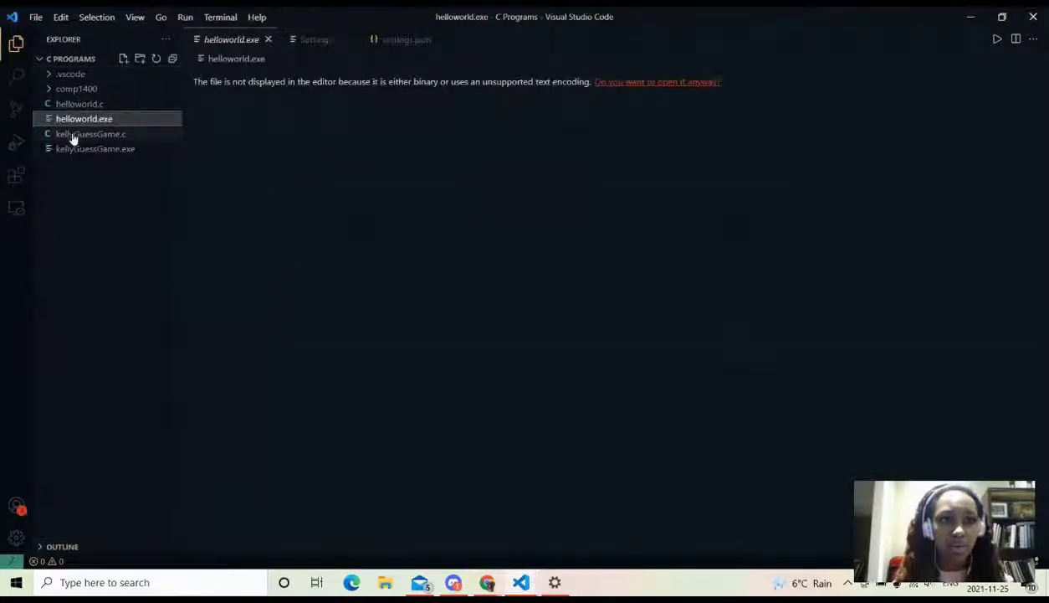
click(73, 135)
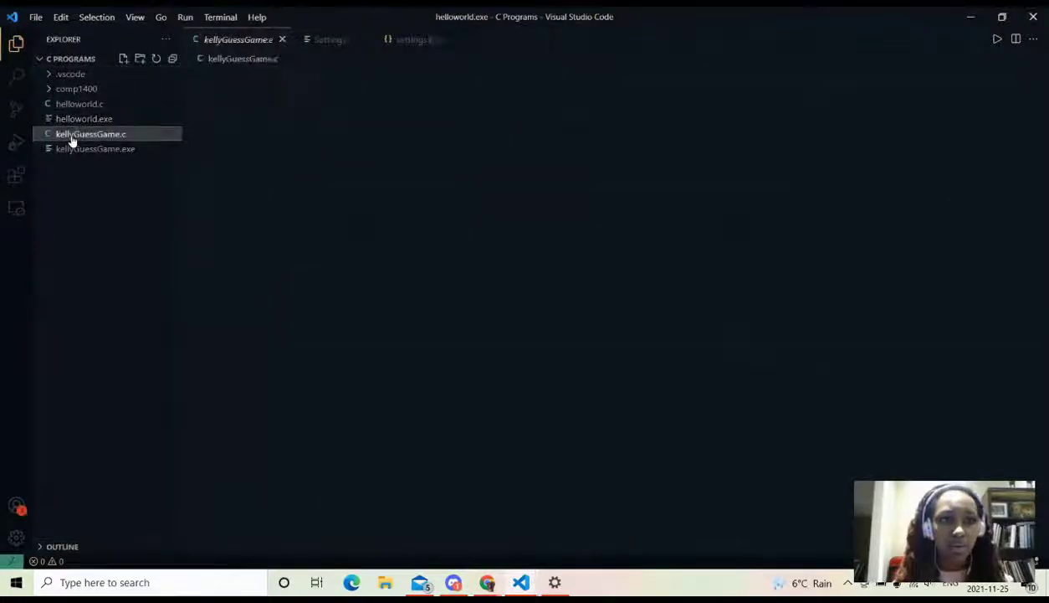
- Reopen the Paddy Color Theme page and set the color theme to P. \ Citadel
click(14, 176)
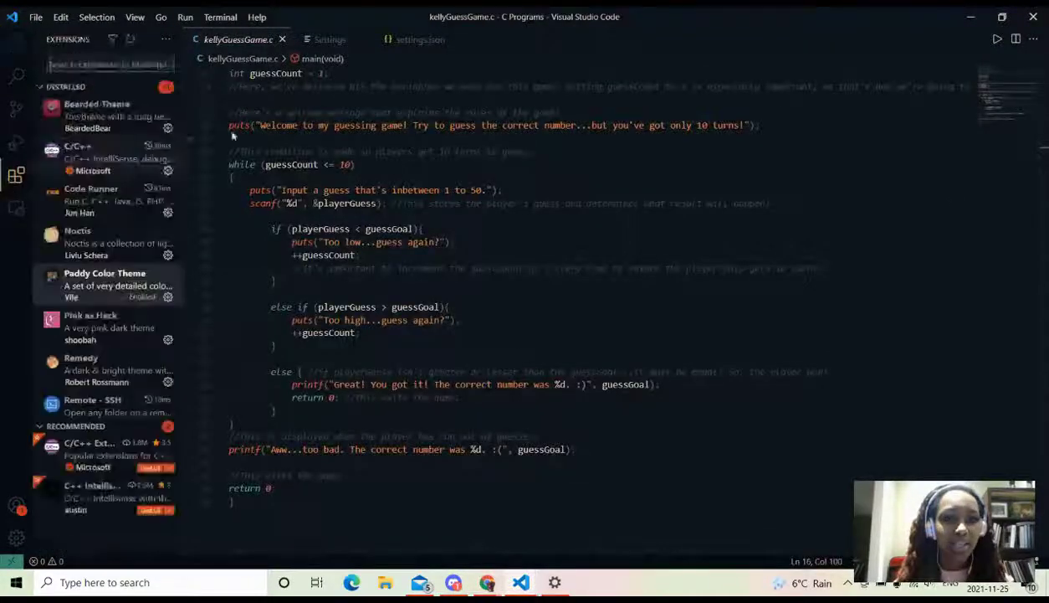
click(77, 278)
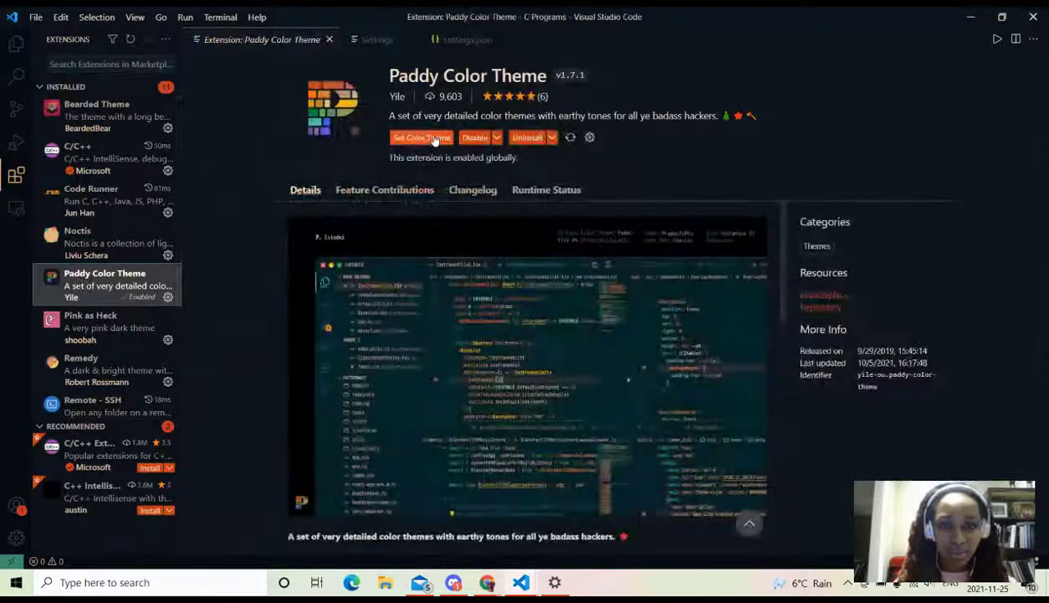
click(423, 139)
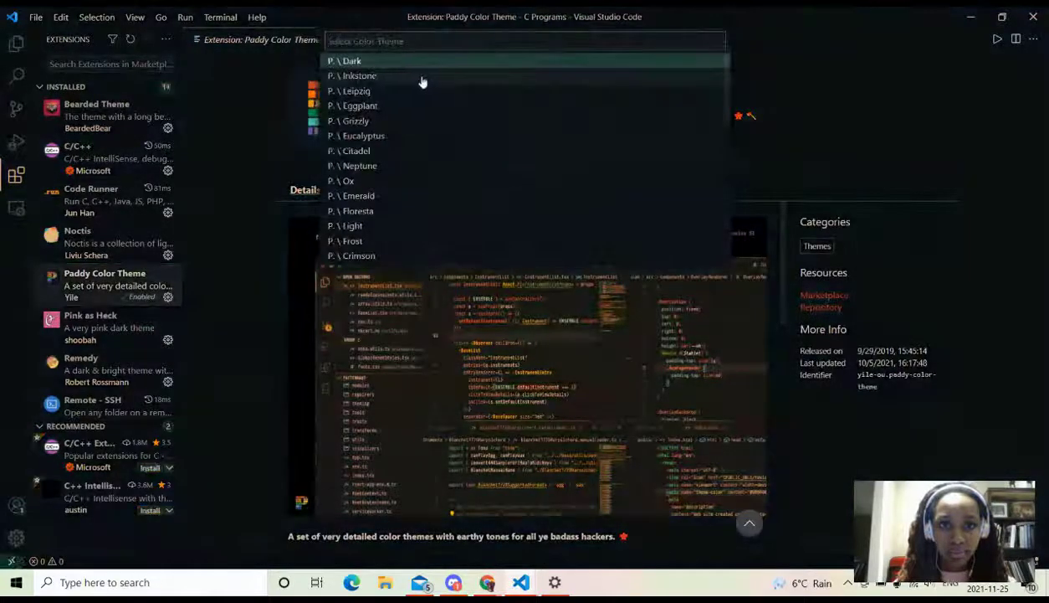
click(391, 154)
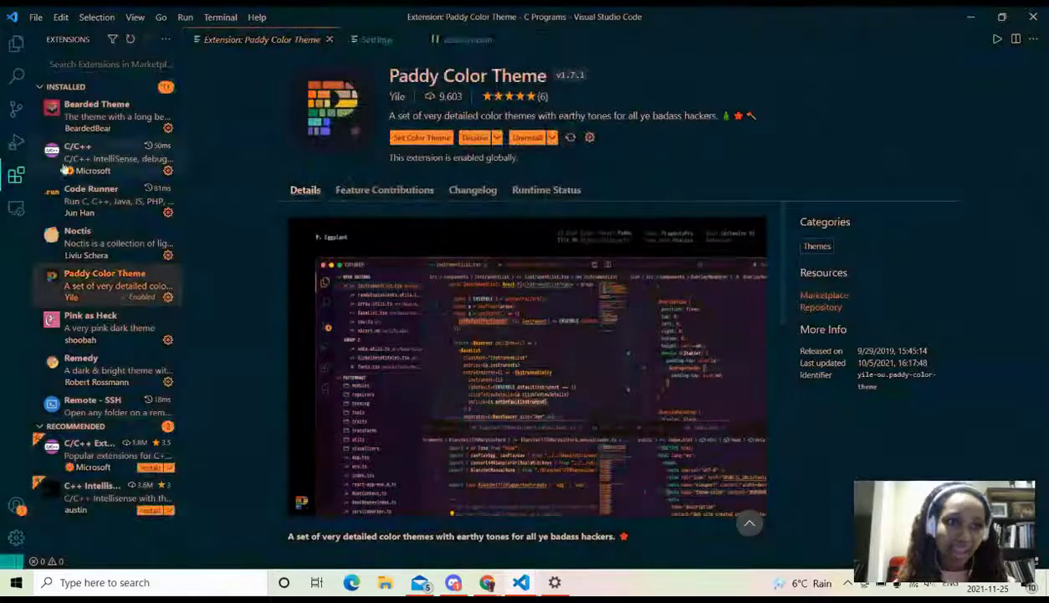
- Reopen the guessing game's C source file from the C Programs folder and examine its code in the Citadel theme
click(15, 46)
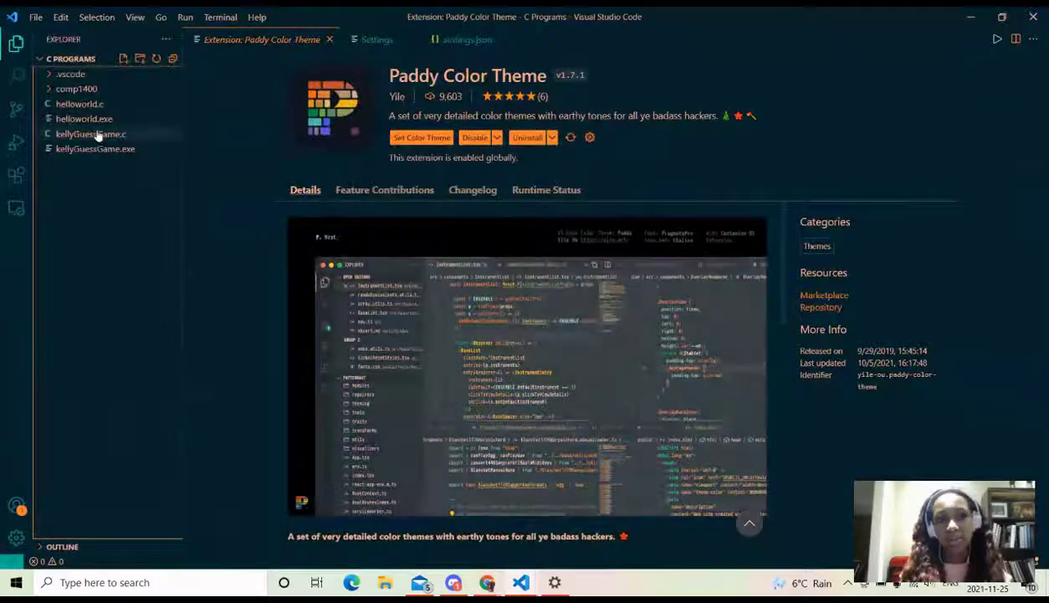
click(70, 105)
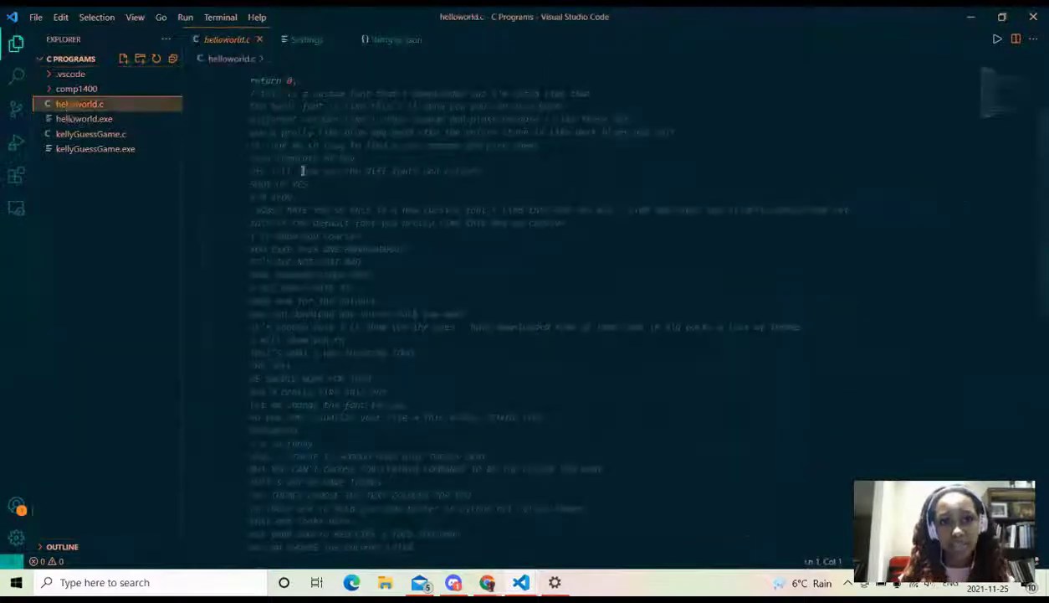
click(78, 149)
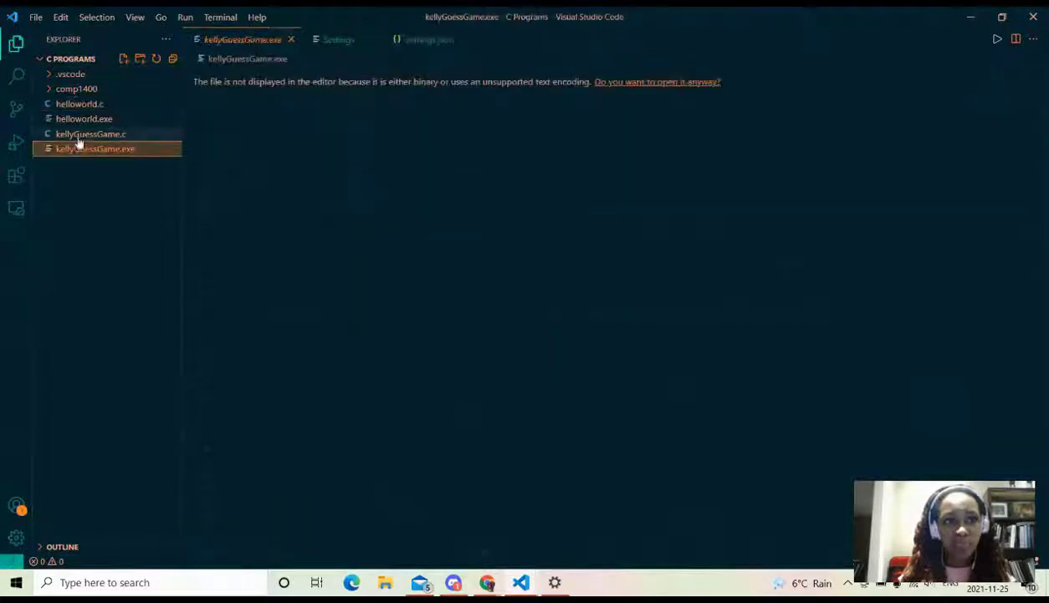
click(77, 134)
scroll(422, 185, up, 6)
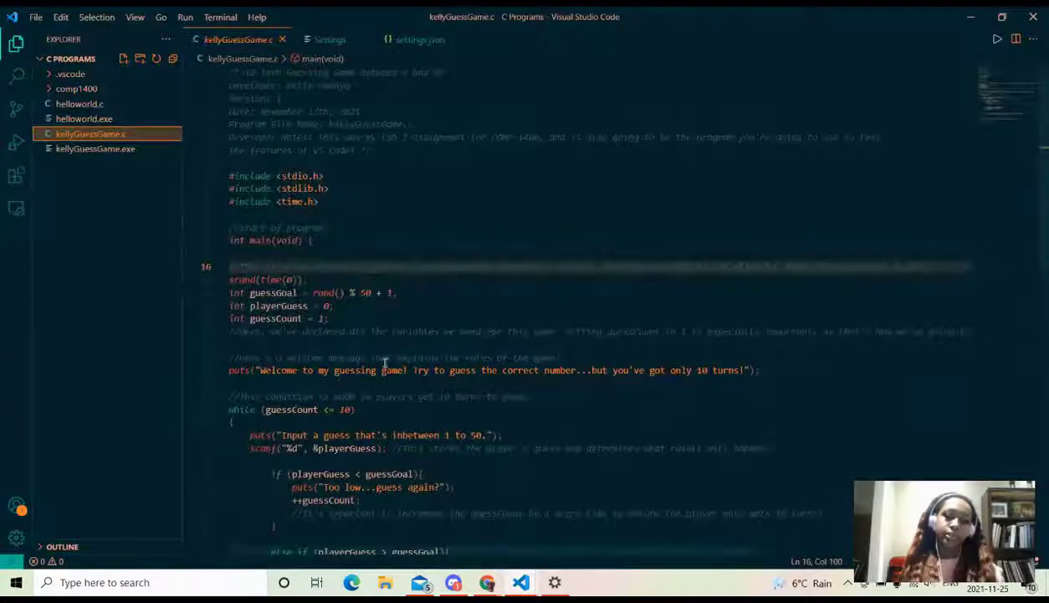
scroll(385, 362, down, 2)
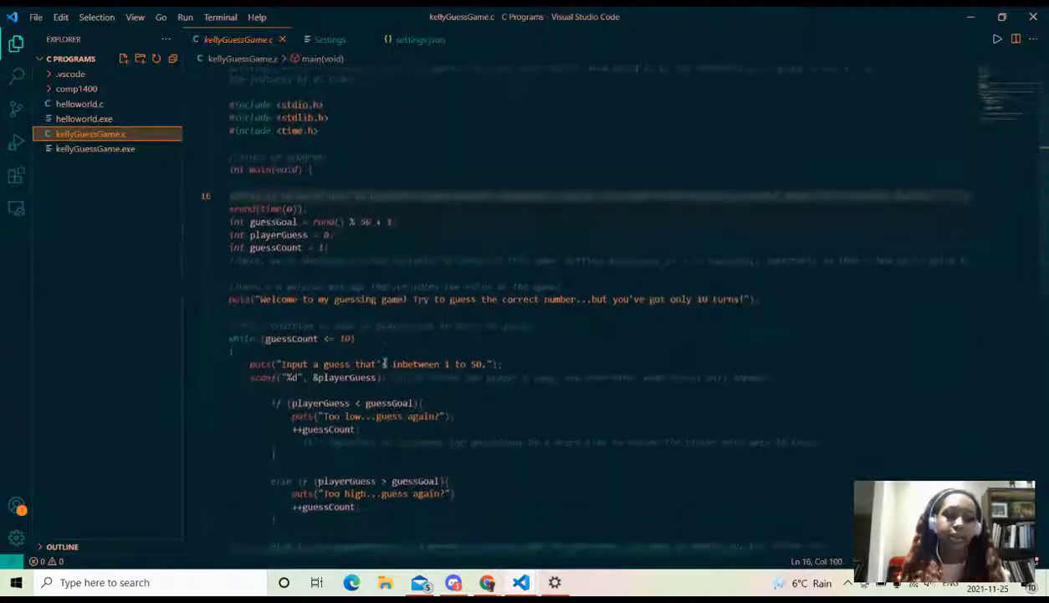
- Browse the installed Paddy Color Theme and Bearded Theme extension pages, comparing their preview images and variants
click(16, 175)
click(97, 282)
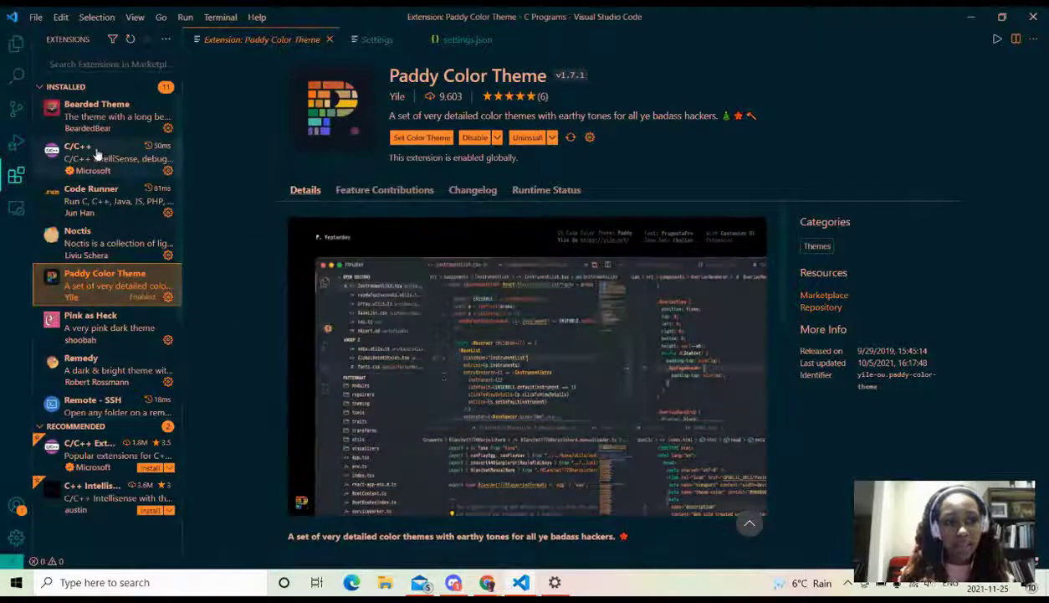
click(94, 116)
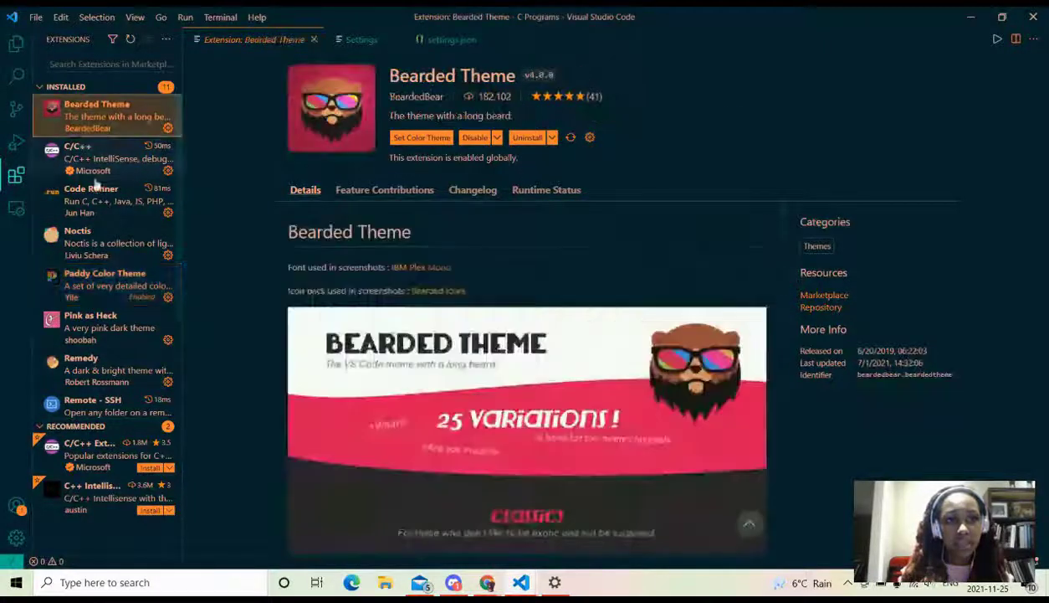
scroll(387, 368, down, 5)
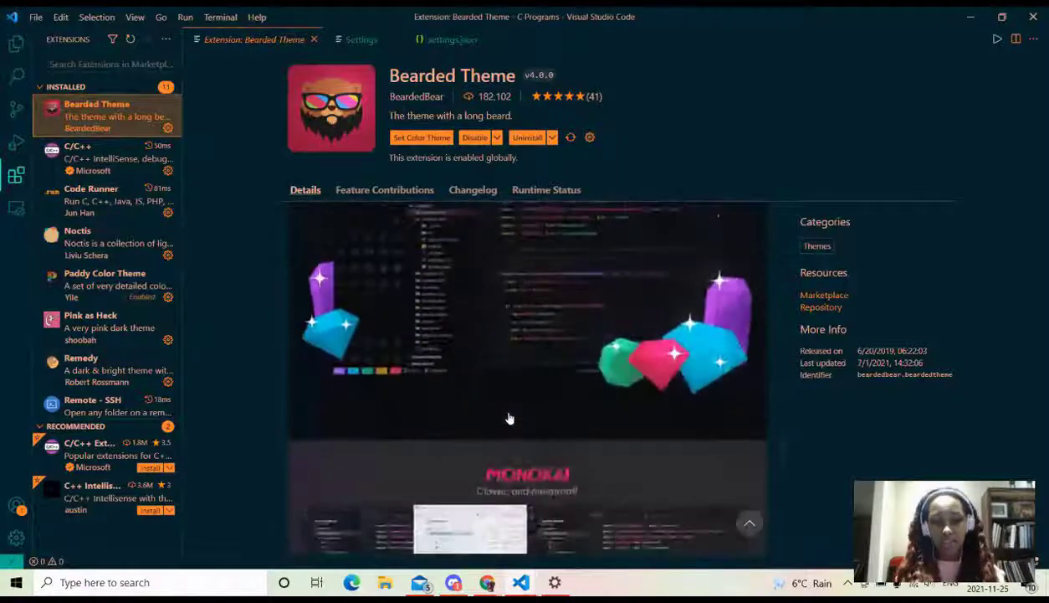
scroll(509, 417, down, 3)
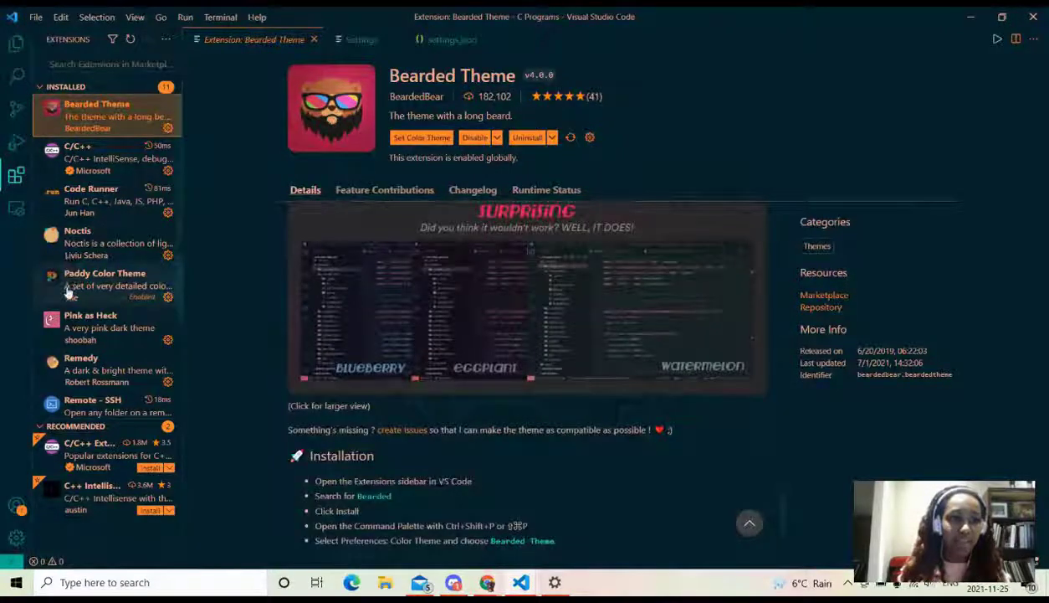
click(68, 290)
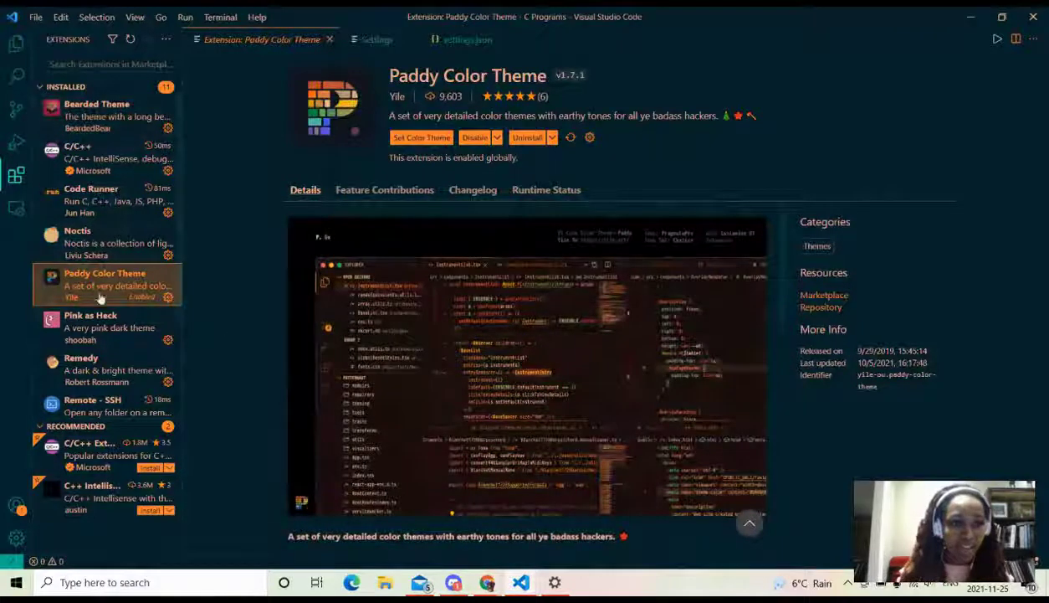
click(100, 109)
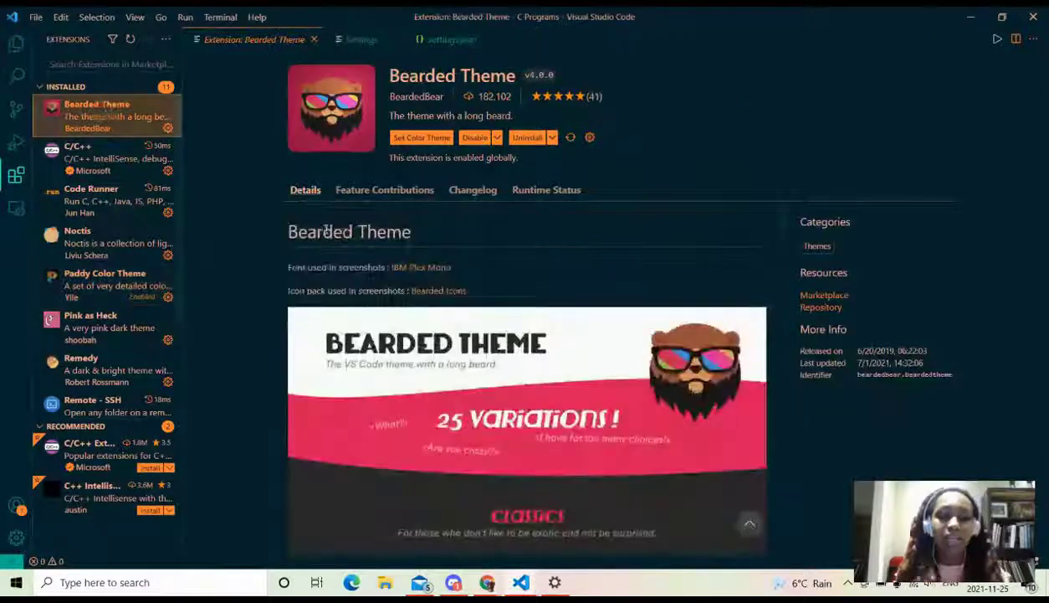
- Search the extension marketplace for "green theme", install gerane's Green Theme and set the color theme to Green
click(84, 64)
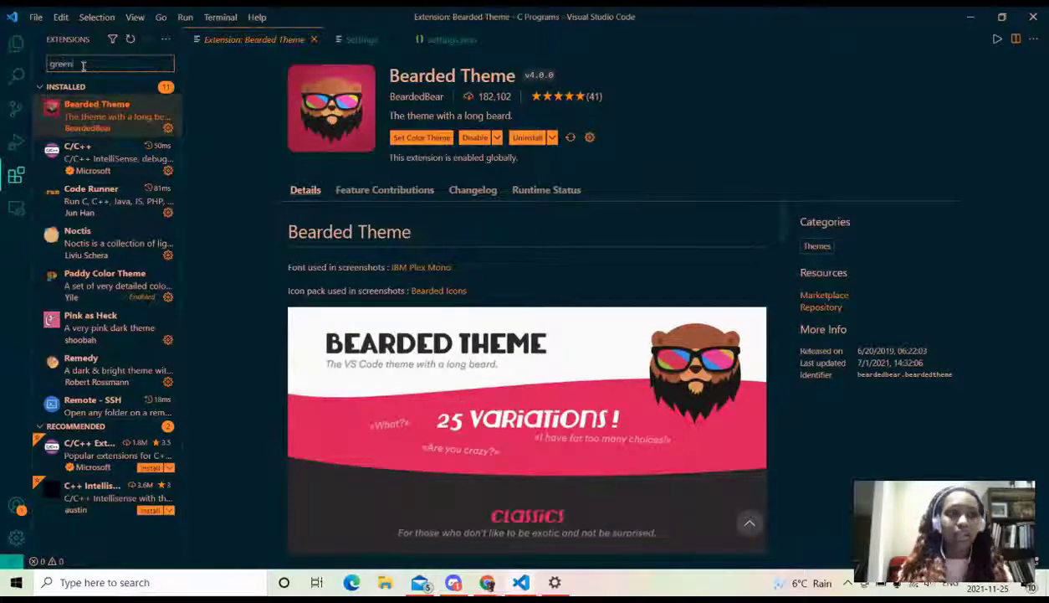
text(green theme)
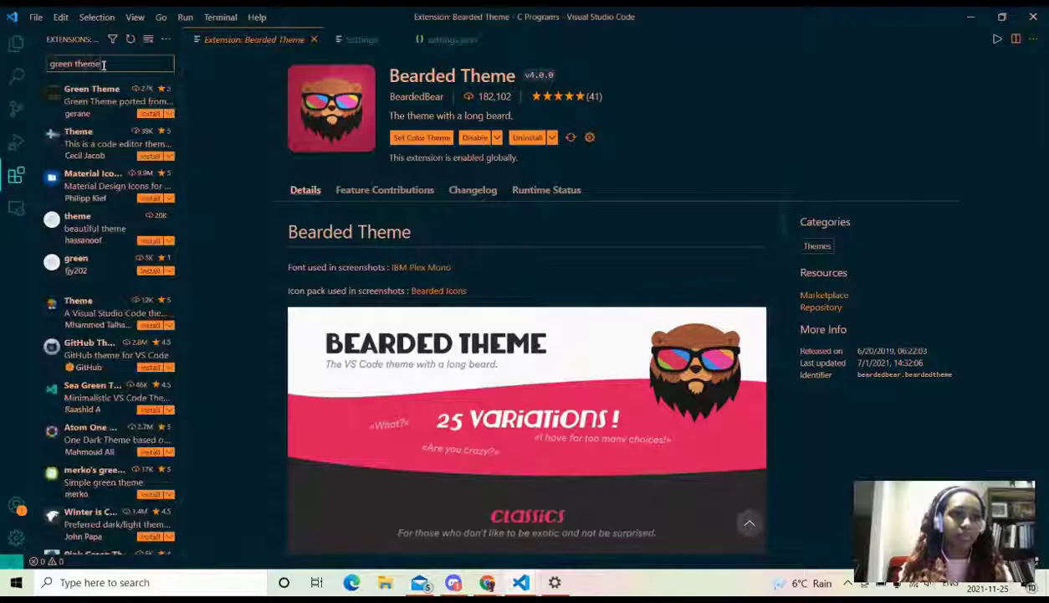
click(150, 114)
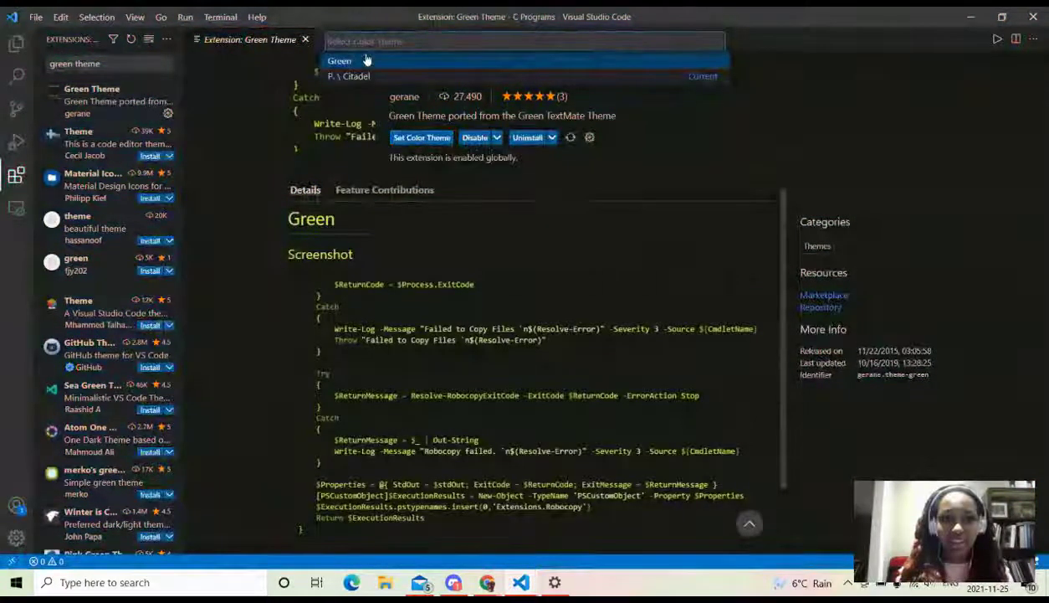
click(366, 60)
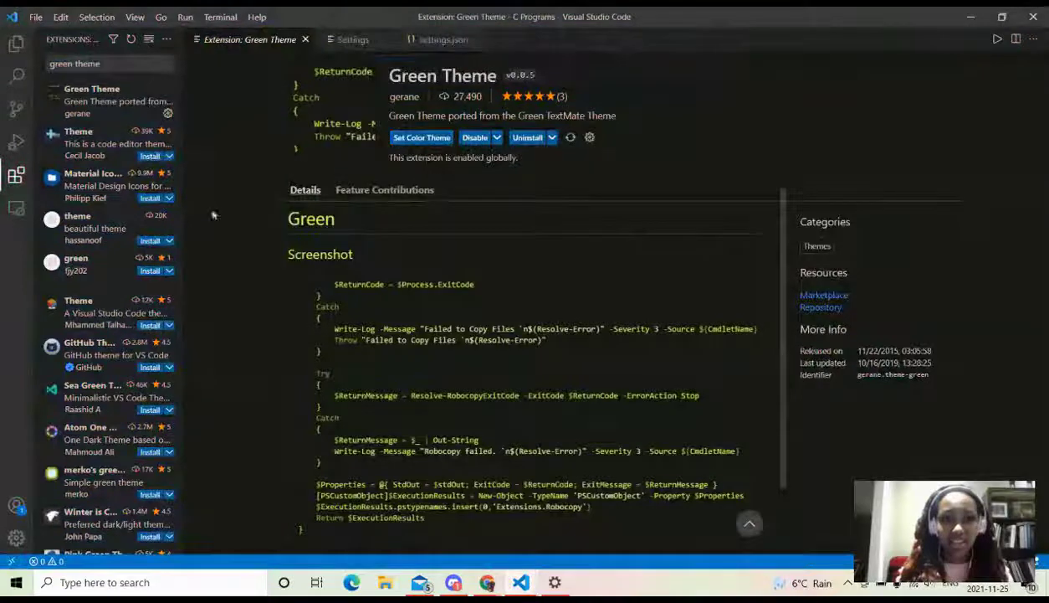
- Open helloworld.c and the guessing game's C source file to examine their code and comments in the Green theme
click(15, 46)
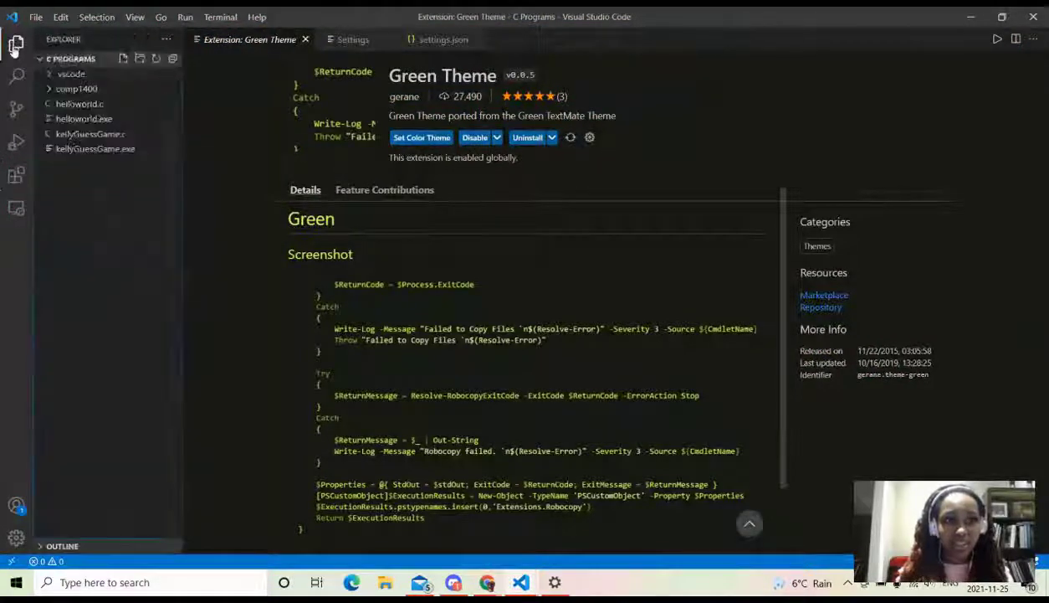
click(74, 106)
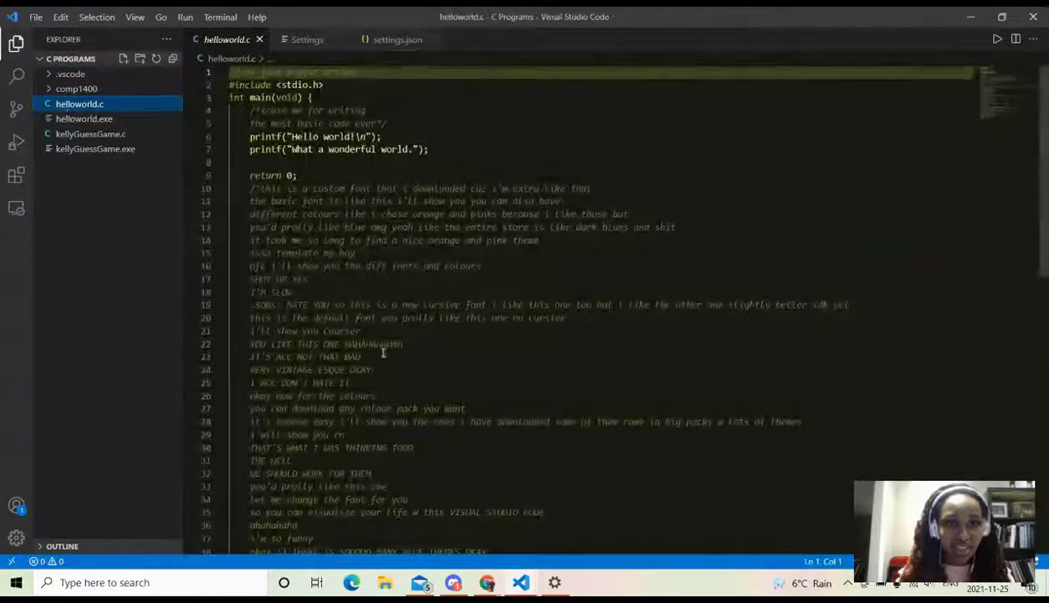
scroll(376, 335, down, 5)
click(89, 134)
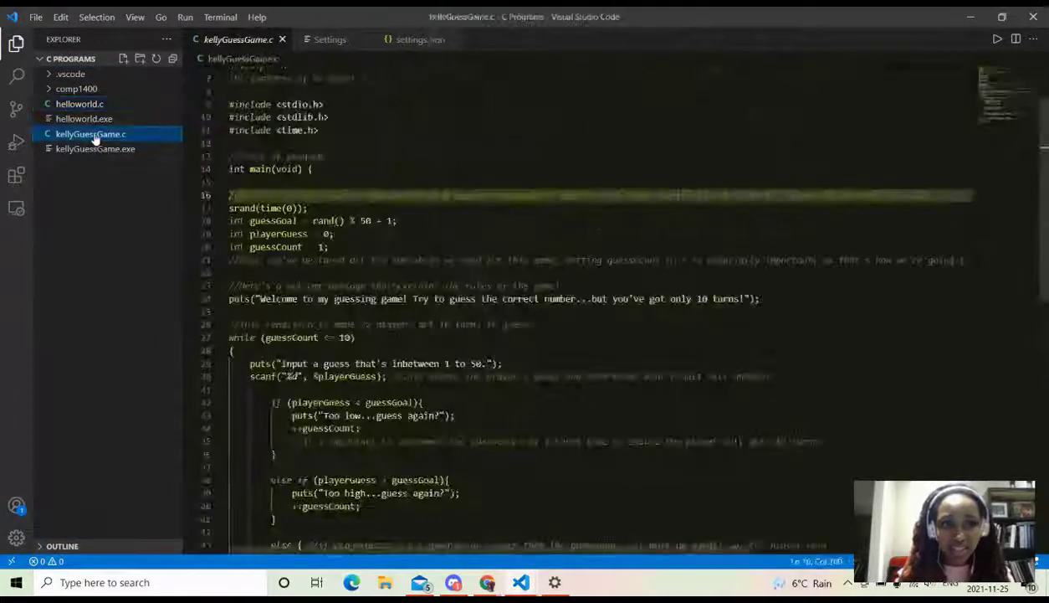
scroll(328, 297, down, 5)
scroll(327, 297, up, 1)
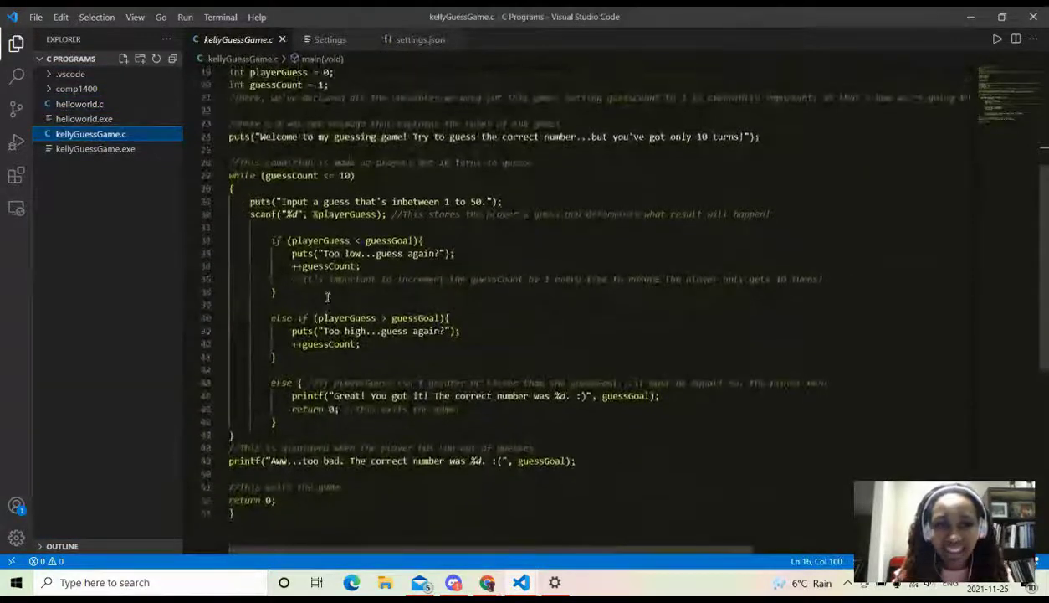
scroll(327, 297, up, 5)
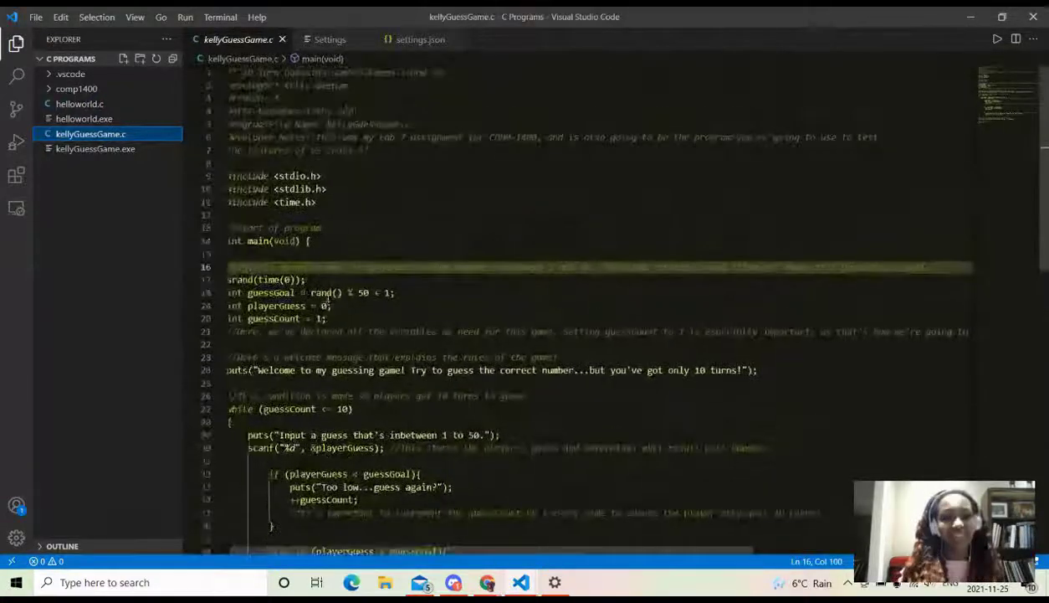
scroll(339, 335, down, 2)
scroll(343, 356, up, 3)
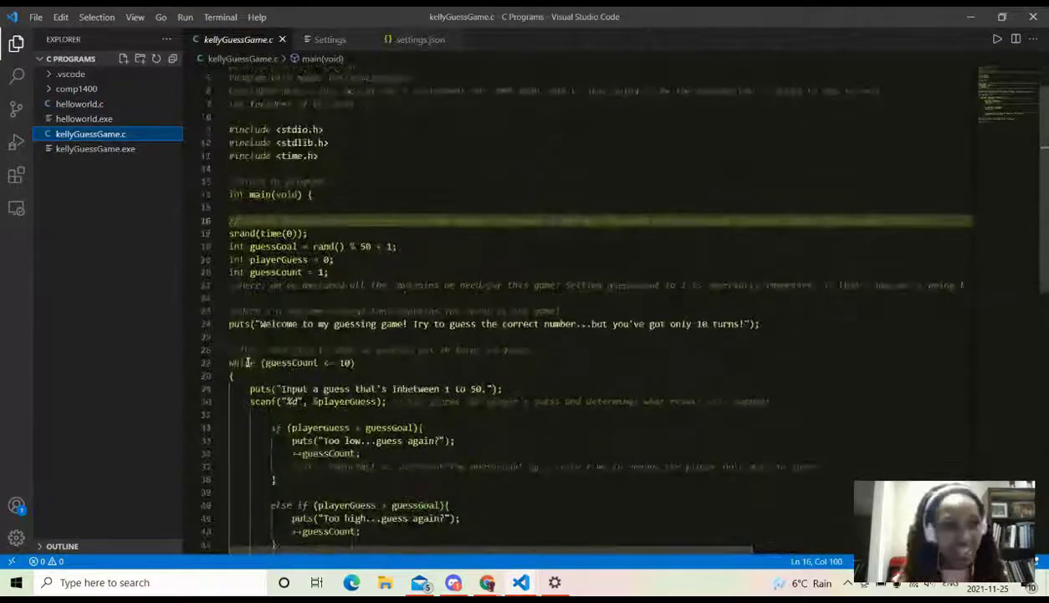
- Switch to the window connected to cs.uwindsor.ca, close the Shades of Purple page and show the file explorer
click(16, 174)
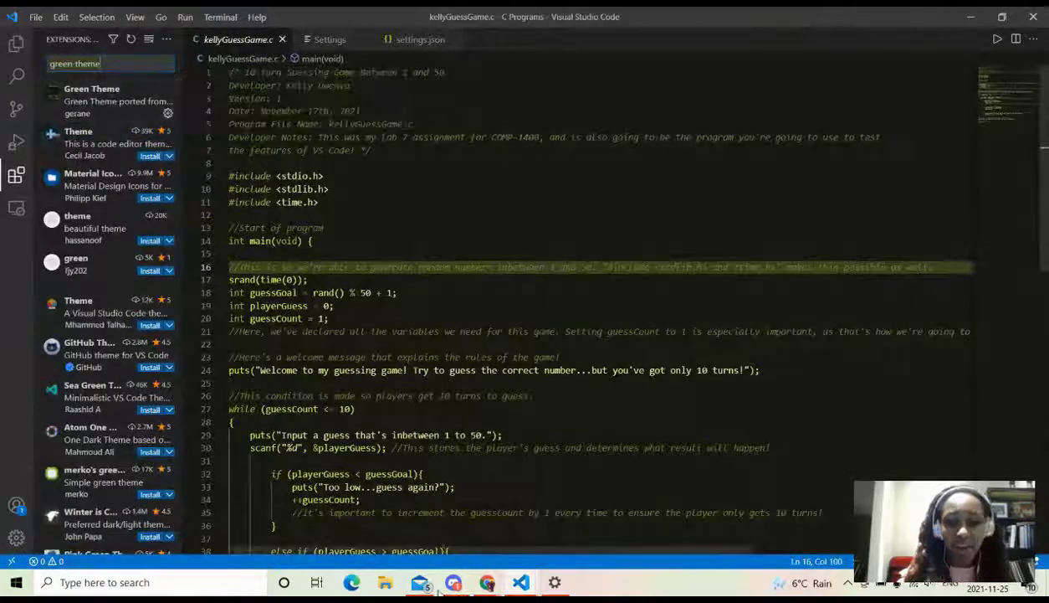
mouse_move(520, 589)
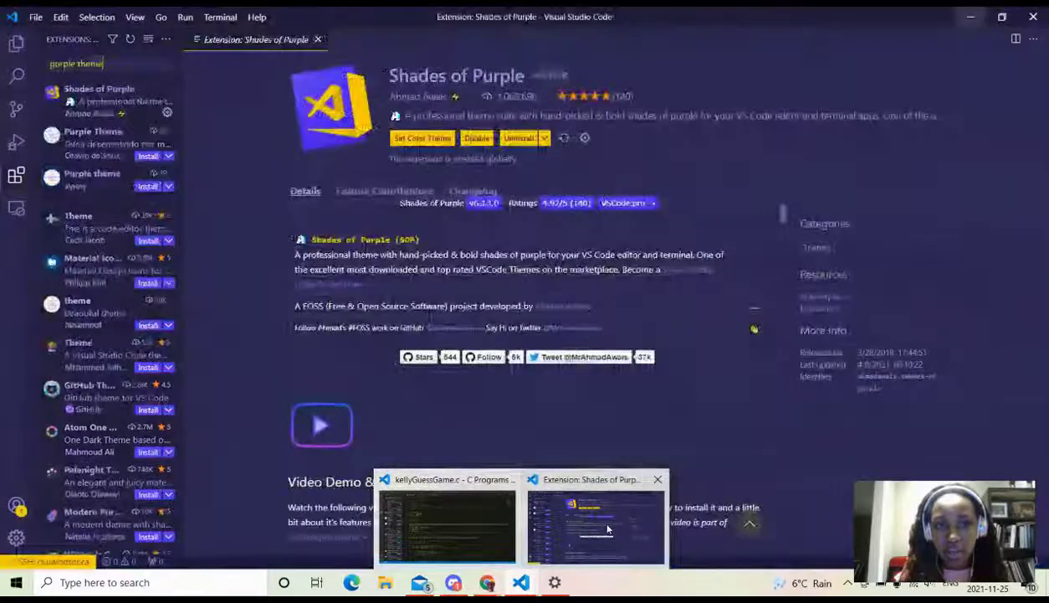
click(598, 515)
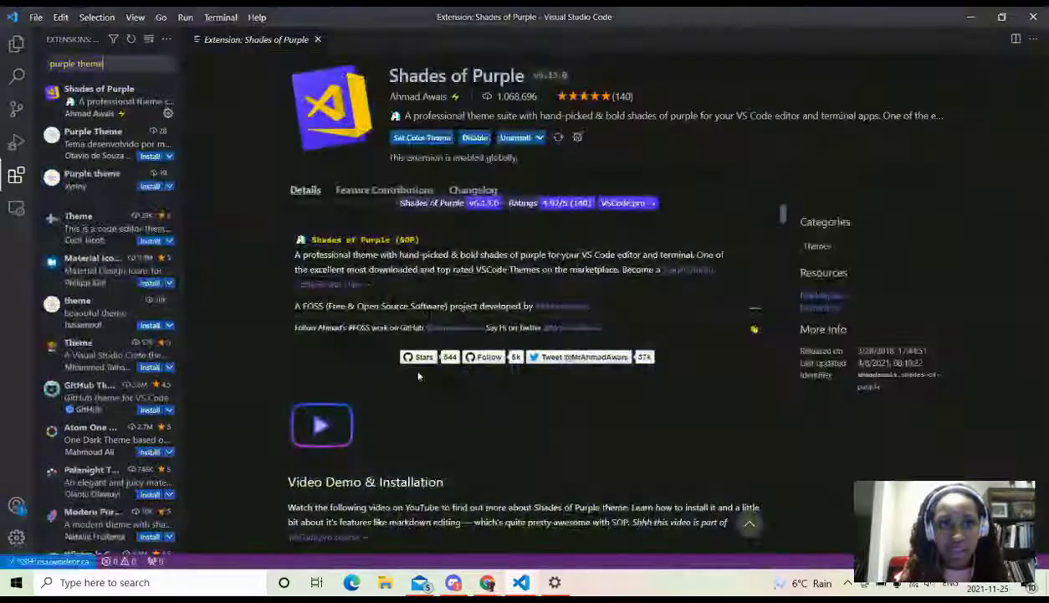
click(317, 40)
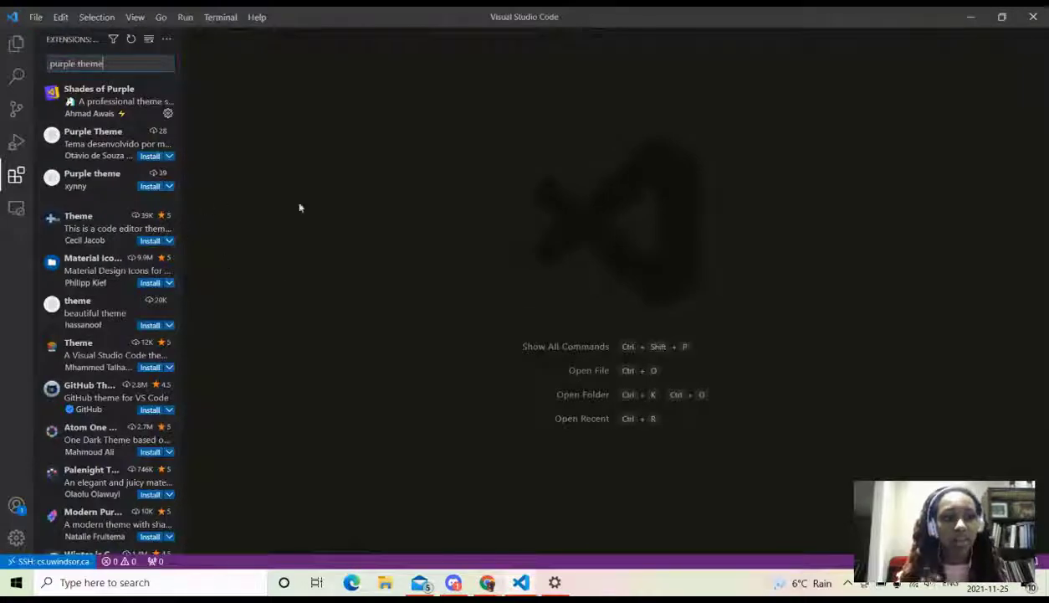
click(11, 48)
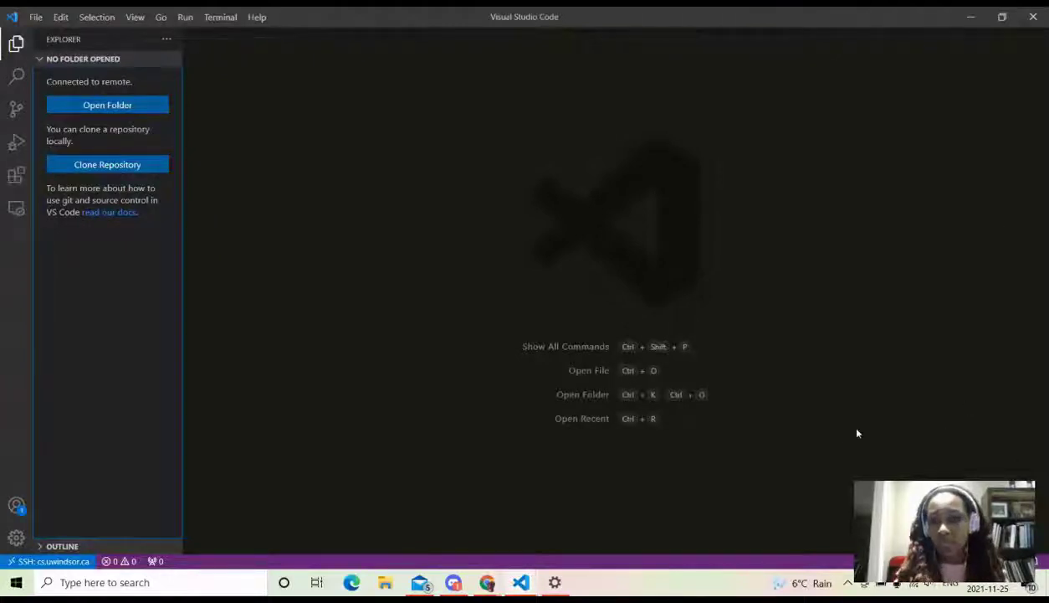
- Minimize both editor windows to view the Restream Studio chat in the browser, and return to the C Programs editor window
click(971, 17)
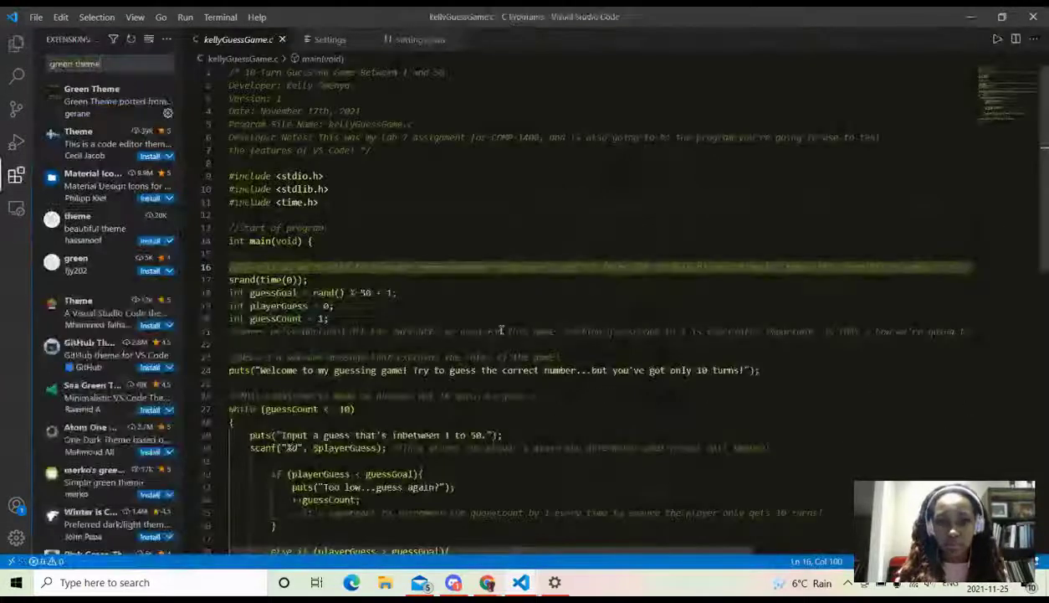
click(964, 16)
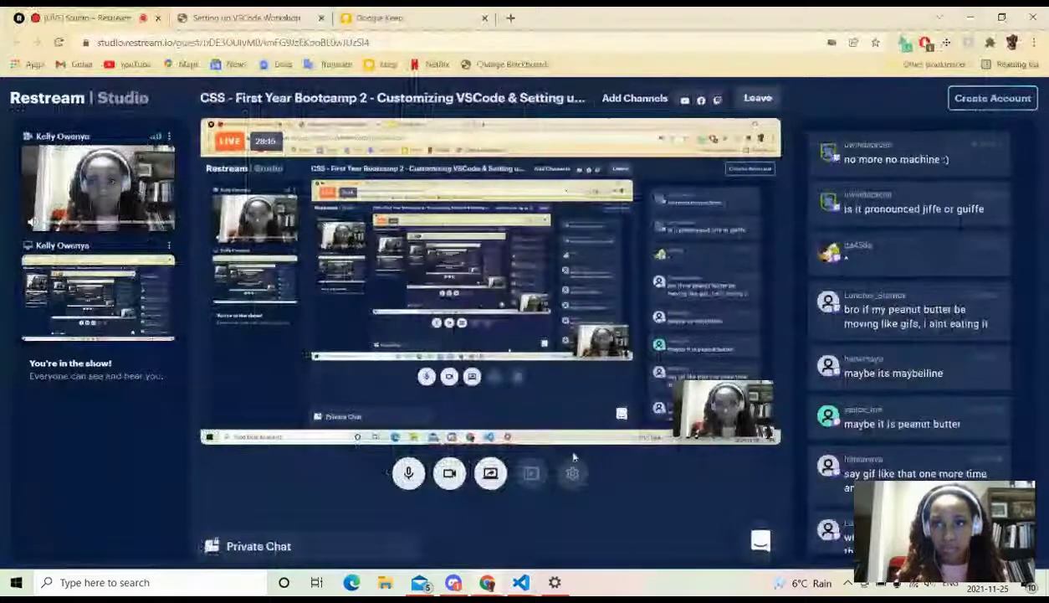
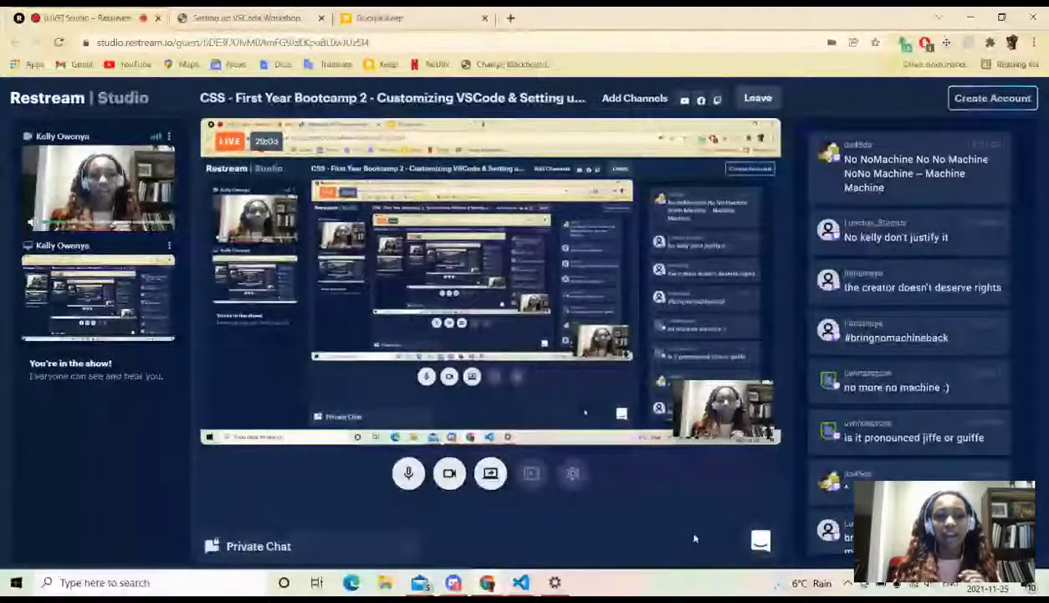
mouse_move(521, 580)
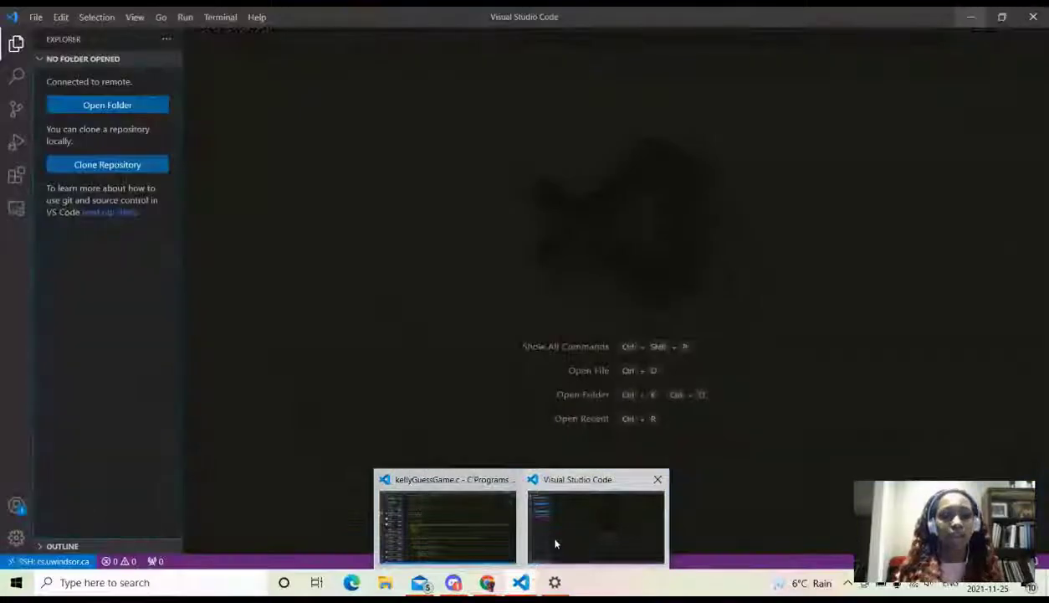
mouse_move(478, 528)
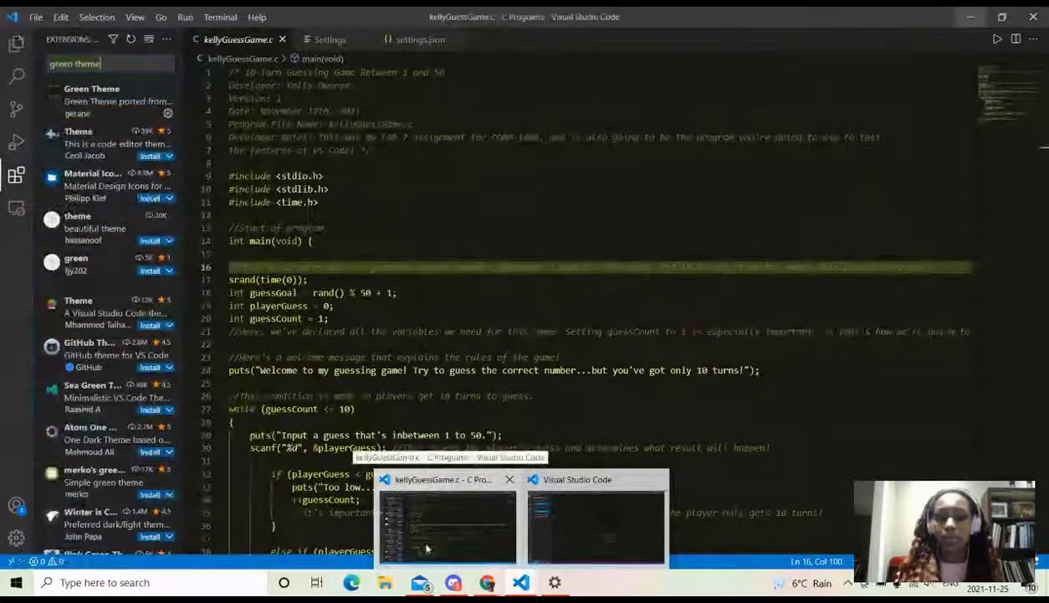
click(478, 528)
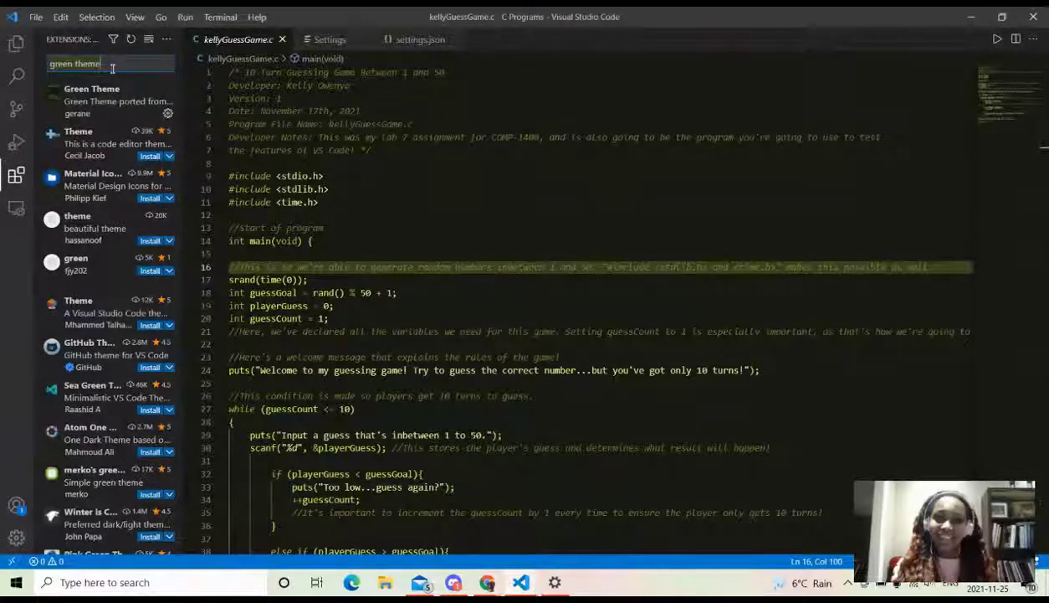
- Clear the extension search, look through the installed extensions and open the Bearded Theme page
key(BackSpace)
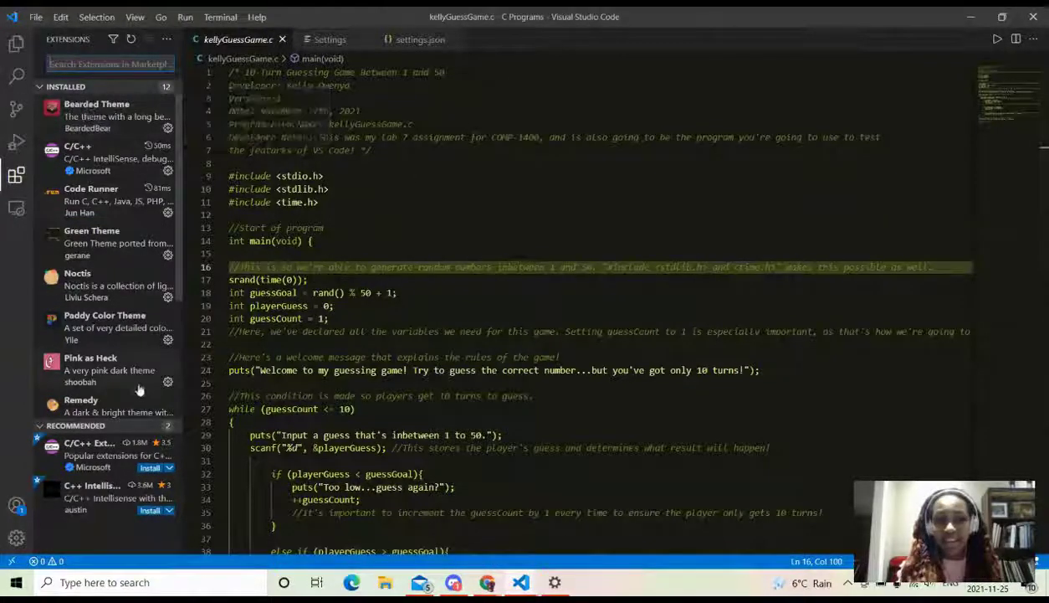
scroll(134, 381, down, 3)
scroll(101, 339, down, 2)
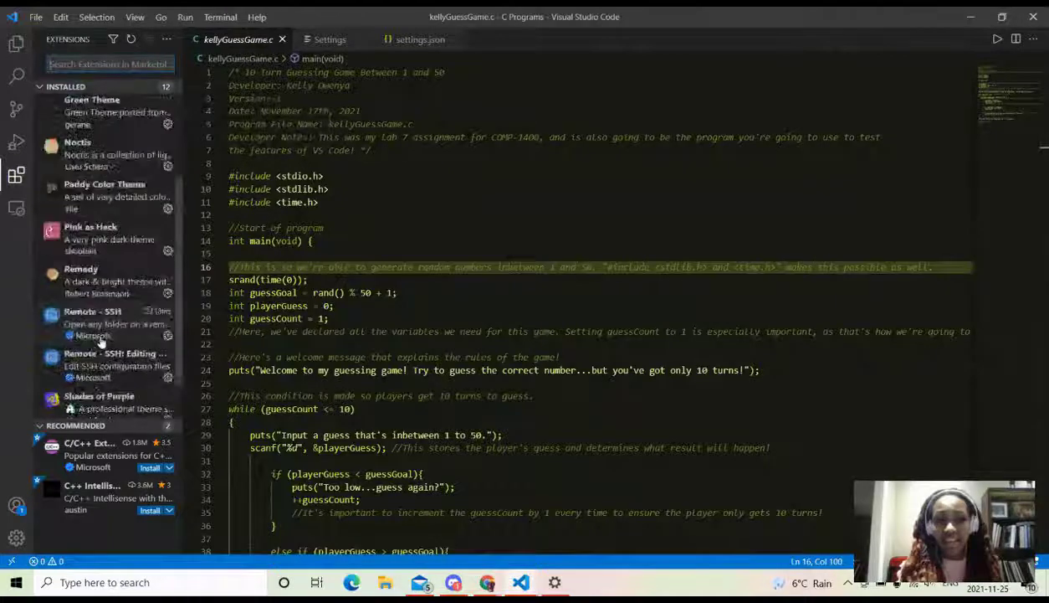
scroll(101, 335, up, 5)
click(98, 111)
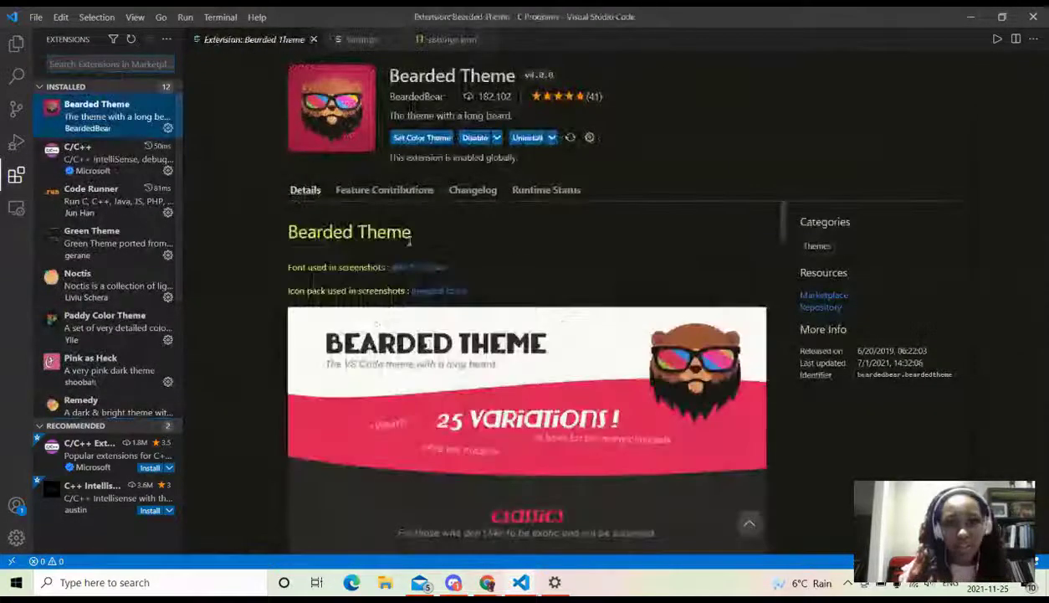
- Set the color theme to Bearded Theme Earth from the Bearded Theme extension page
click(423, 138)
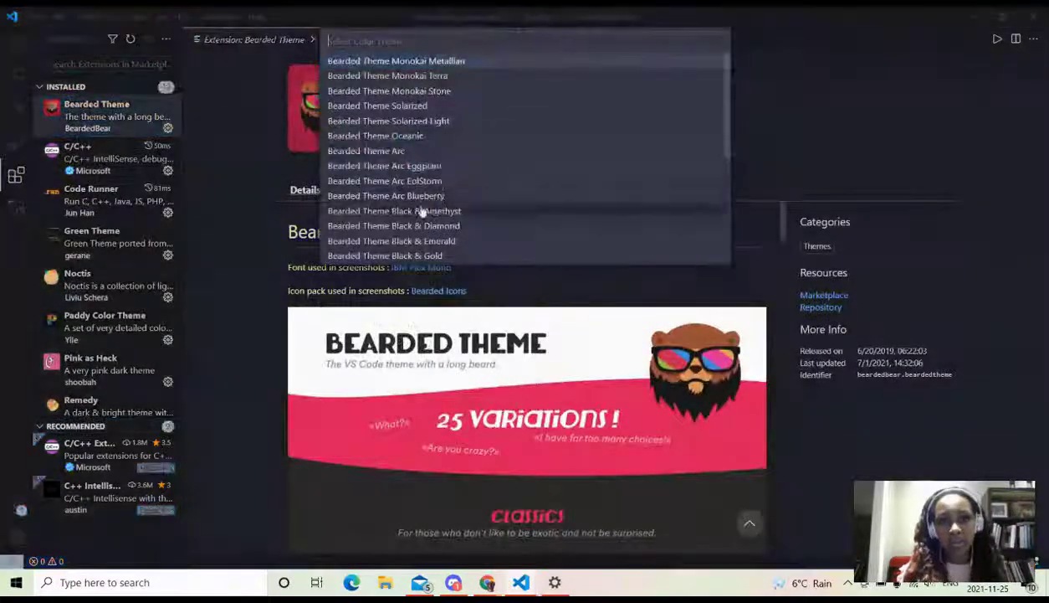
scroll(412, 167, down, 5)
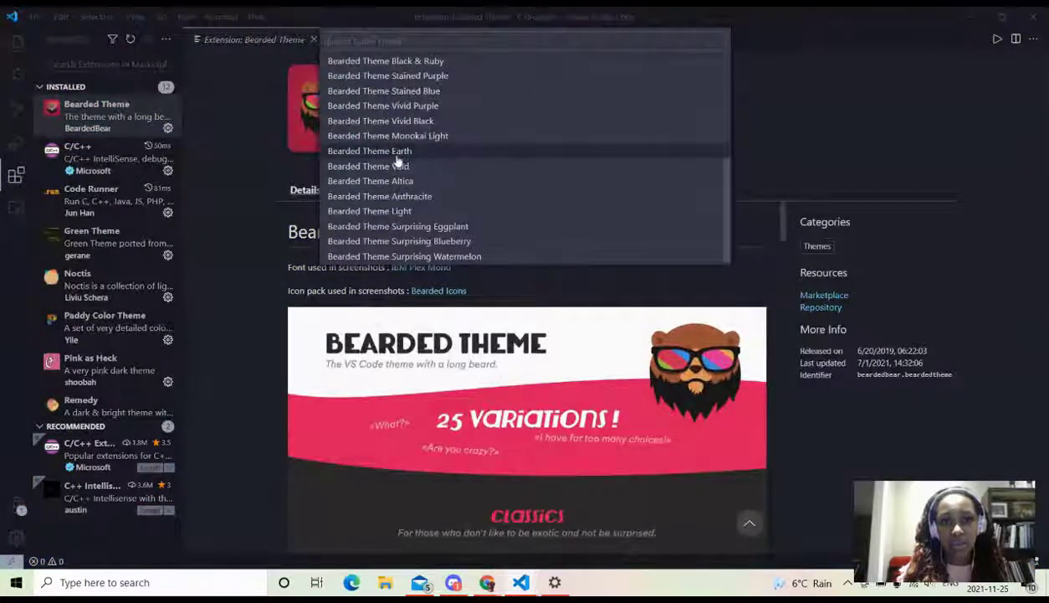
click(407, 154)
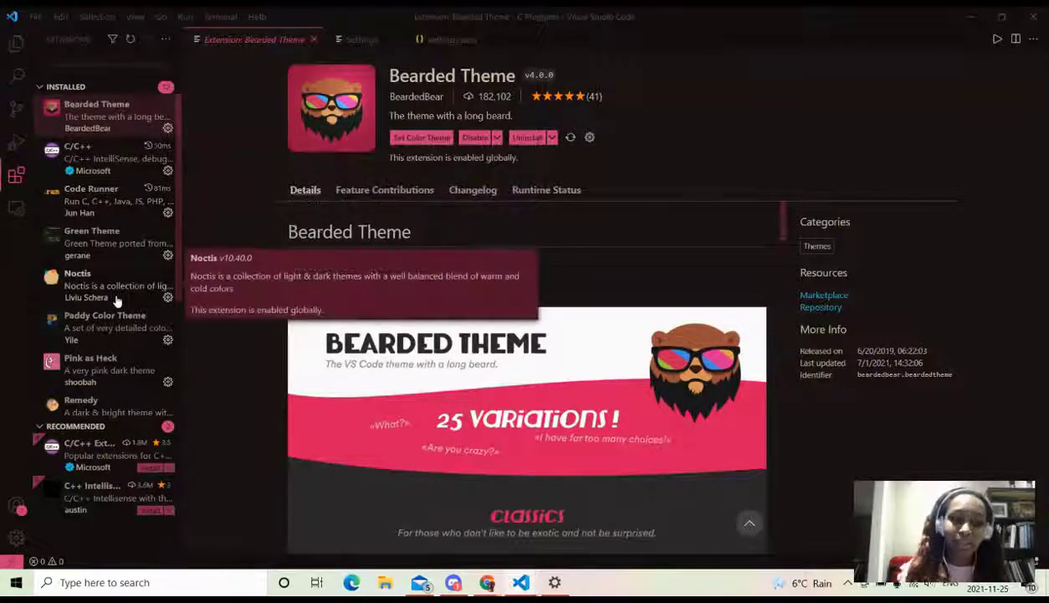
- Look through the rest of the installed extensions and open the guessing game's C source file to examine it in the new theme
scroll(104, 348, down, 4)
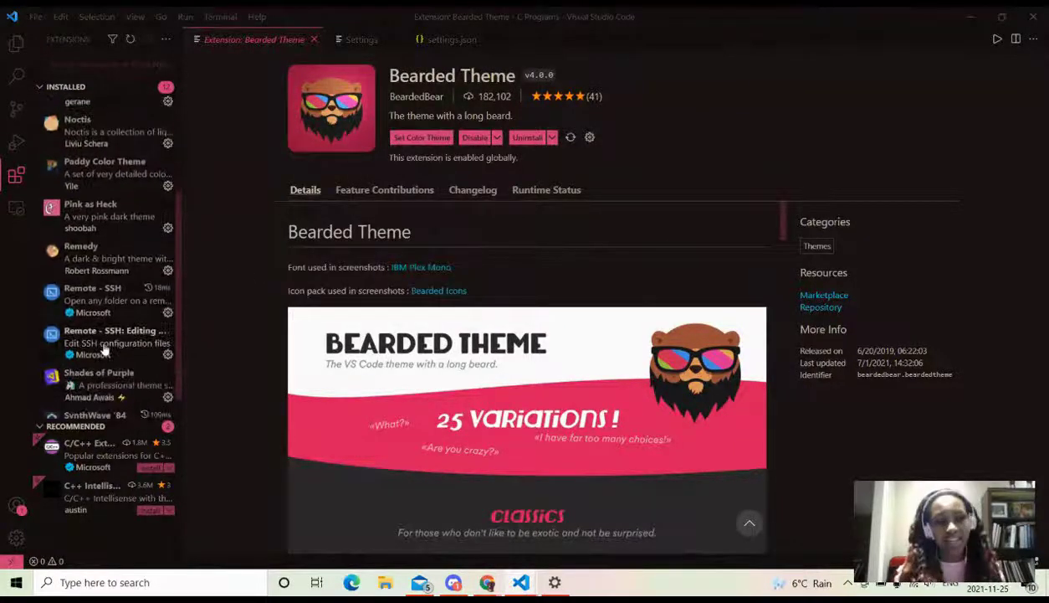
scroll(105, 347, down, 1)
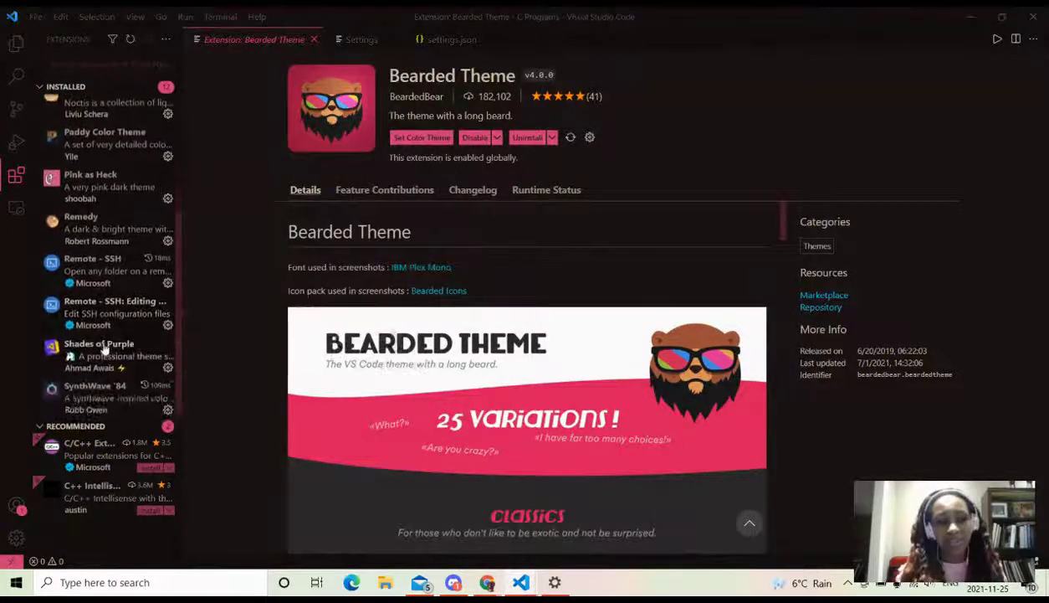
click(15, 45)
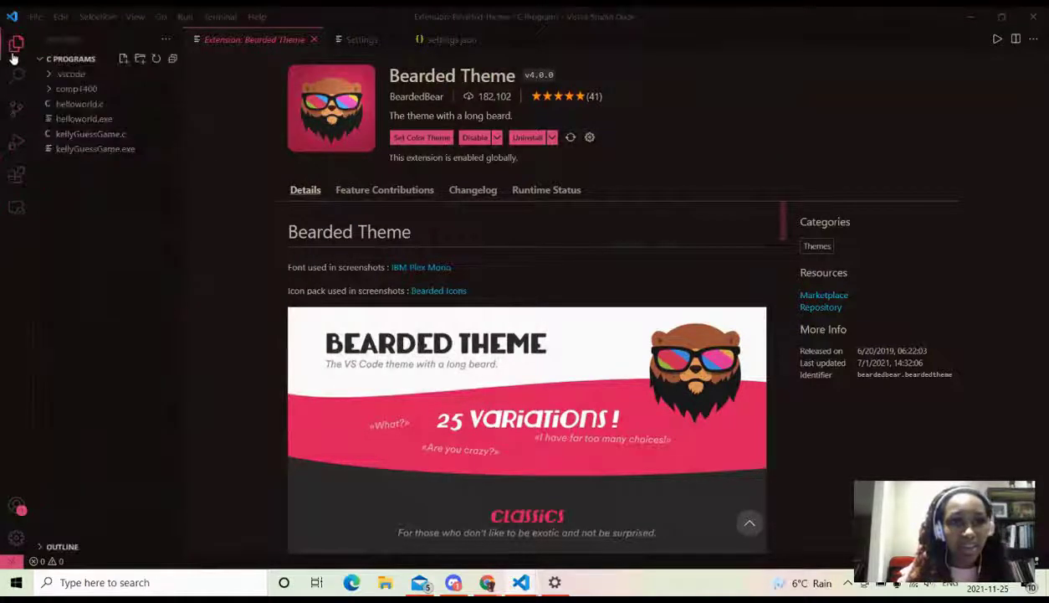
click(80, 139)
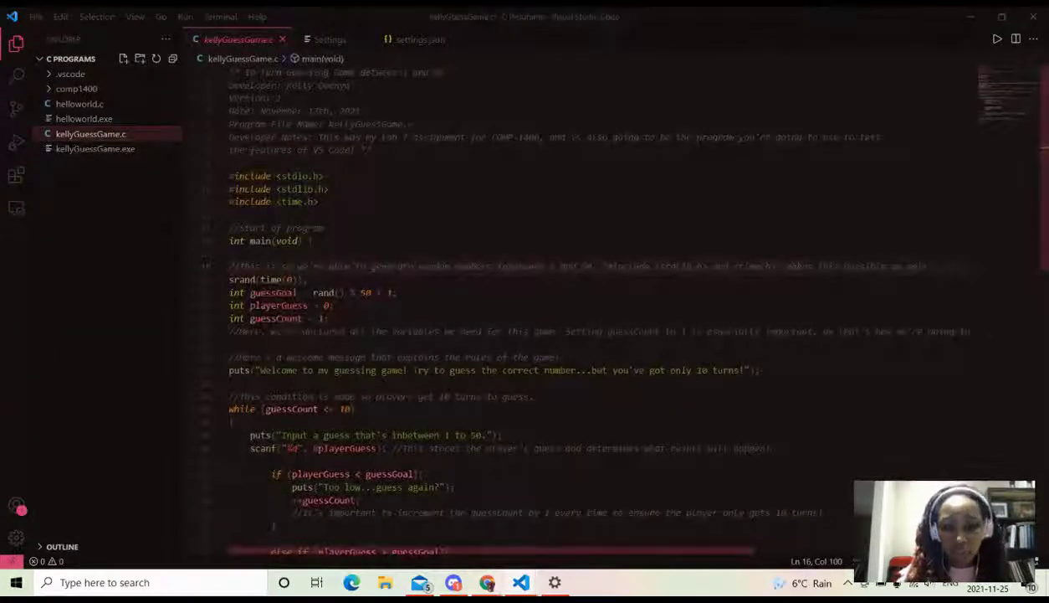
- Switch to the window connected to cs.uwindsor.ca, start opening a remote folder and look through the folders in the home directory
mouse_move(520, 582)
click(590, 515)
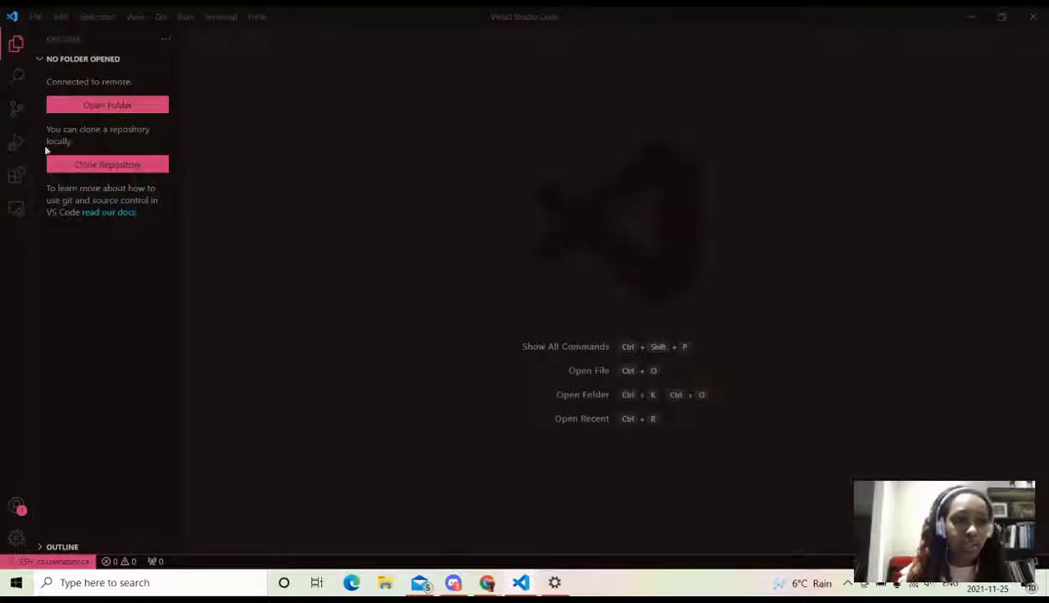
click(99, 109)
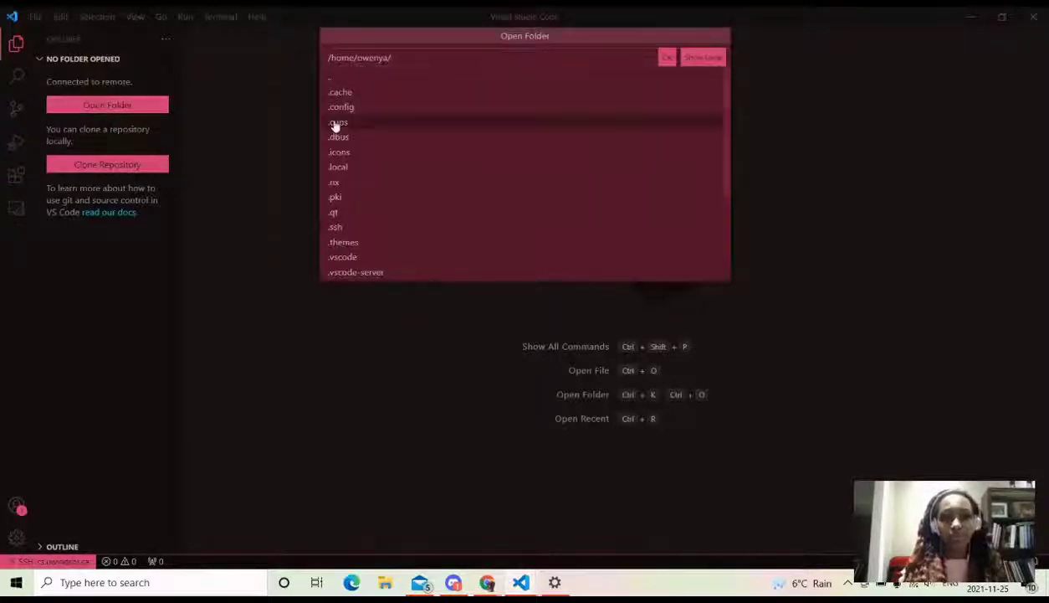
scroll(399, 183, down, 4)
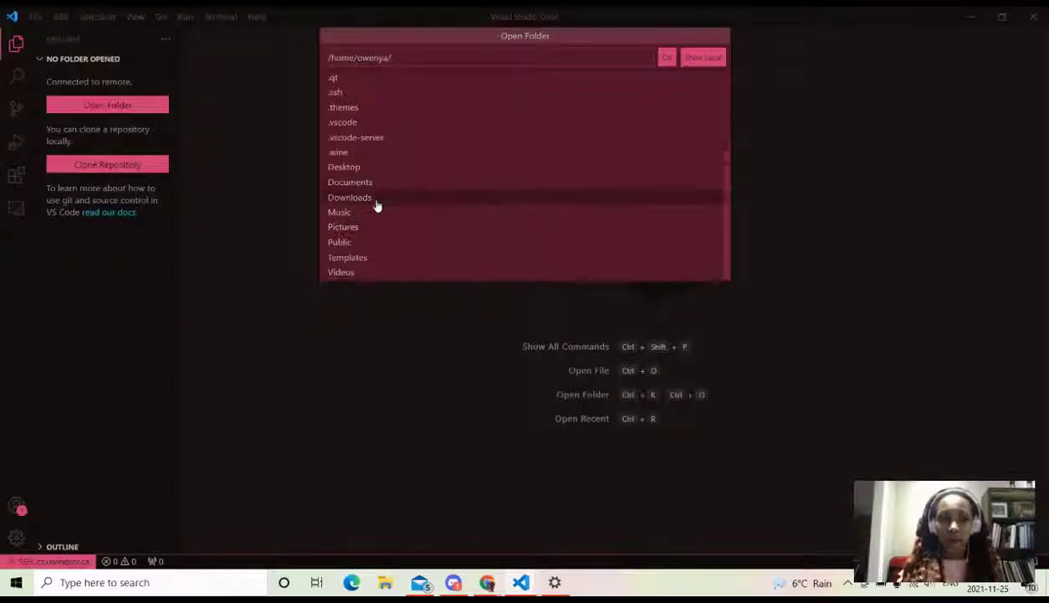
scroll(393, 183, up, 1)
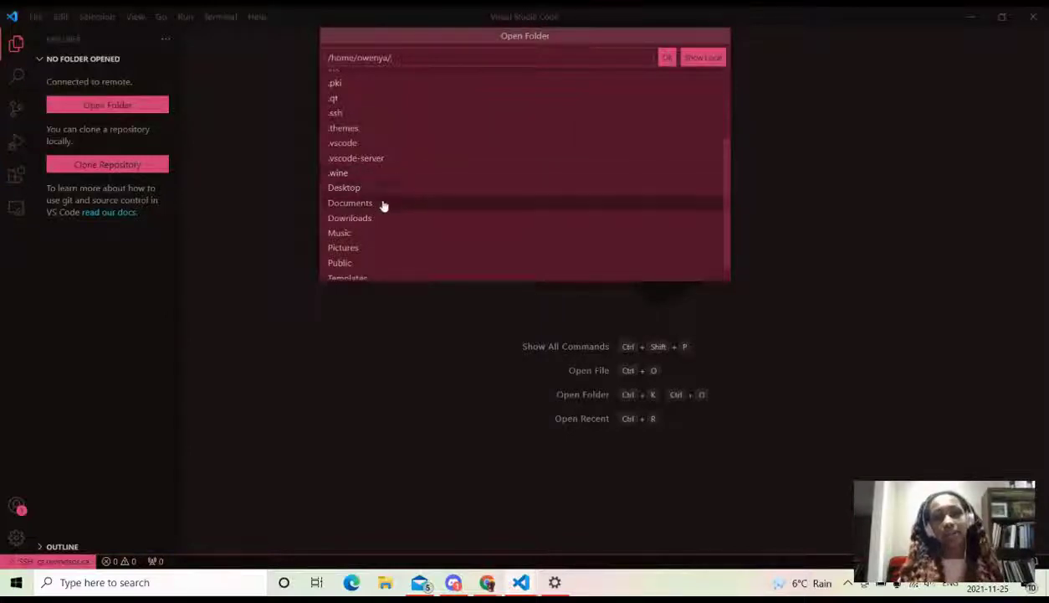
scroll(473, 200, up, 2)
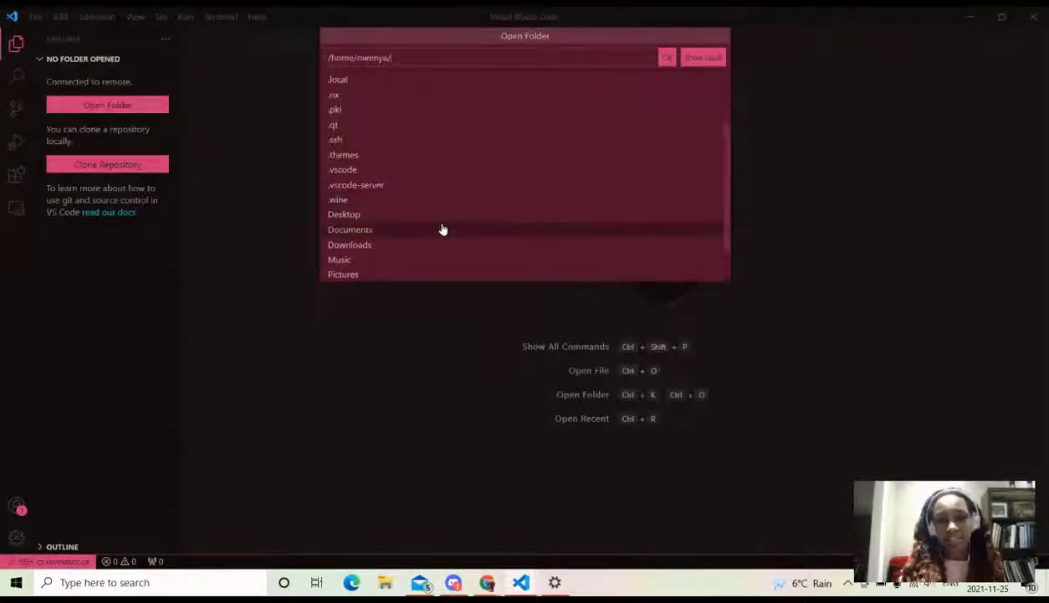
scroll(410, 227, down, 1)
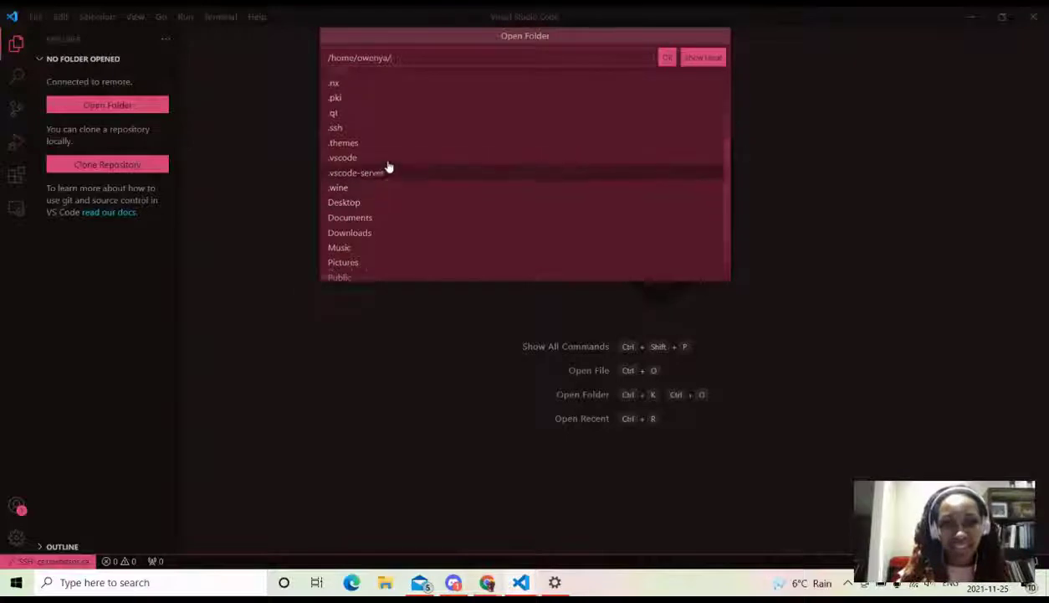
scroll(387, 168, up, 2)
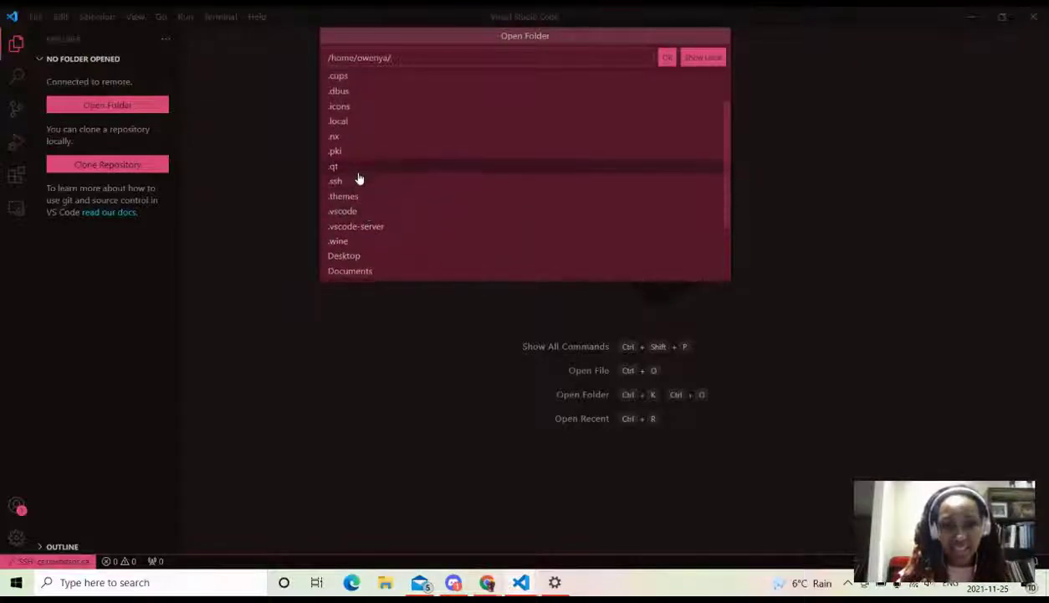
scroll(379, 147, up, 1)
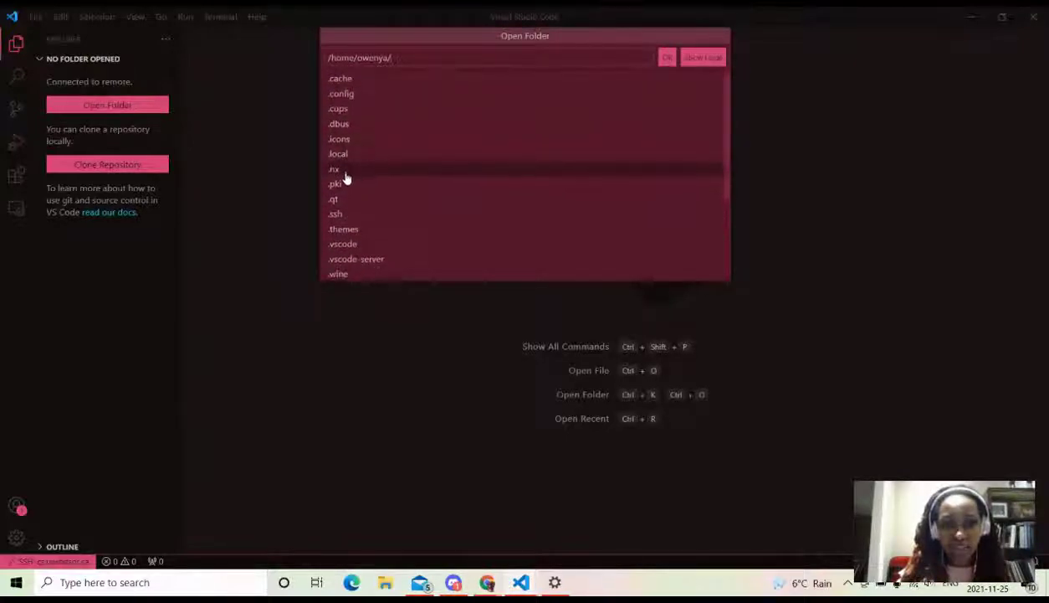
scroll(393, 184, down, 2)
scroll(361, 264, down, 1)
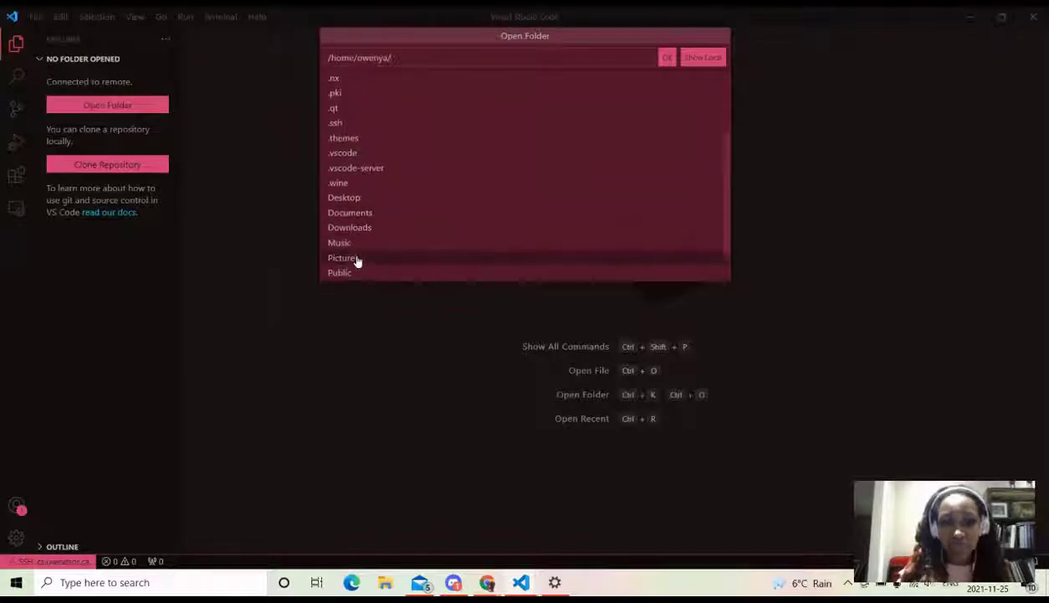
scroll(352, 222, down, 1)
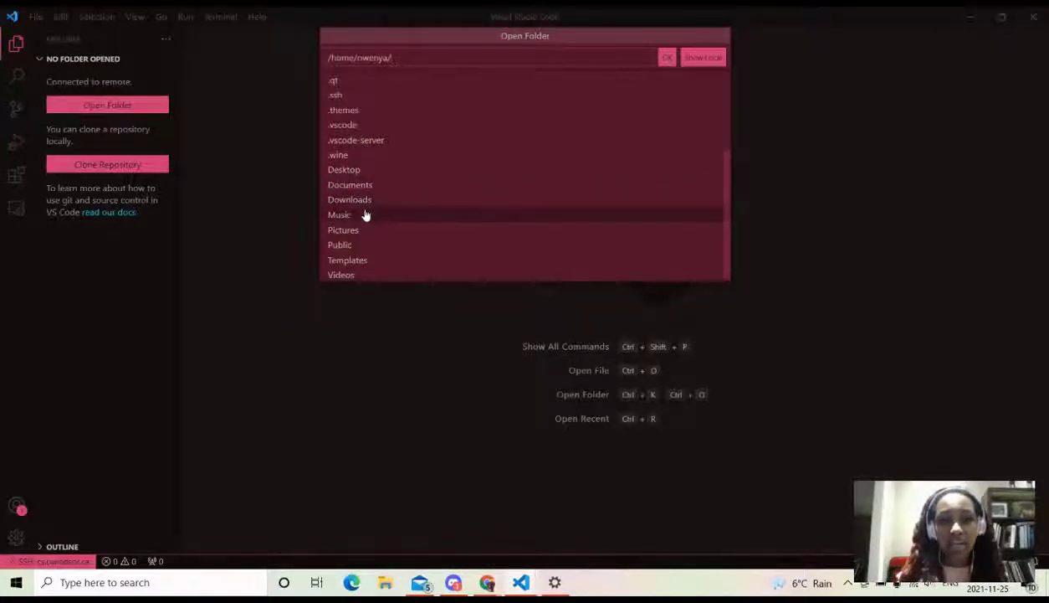
- Open the Desktop/fall/comp1400 folder on the server and enter the account password for the SSH connection
click(366, 170)
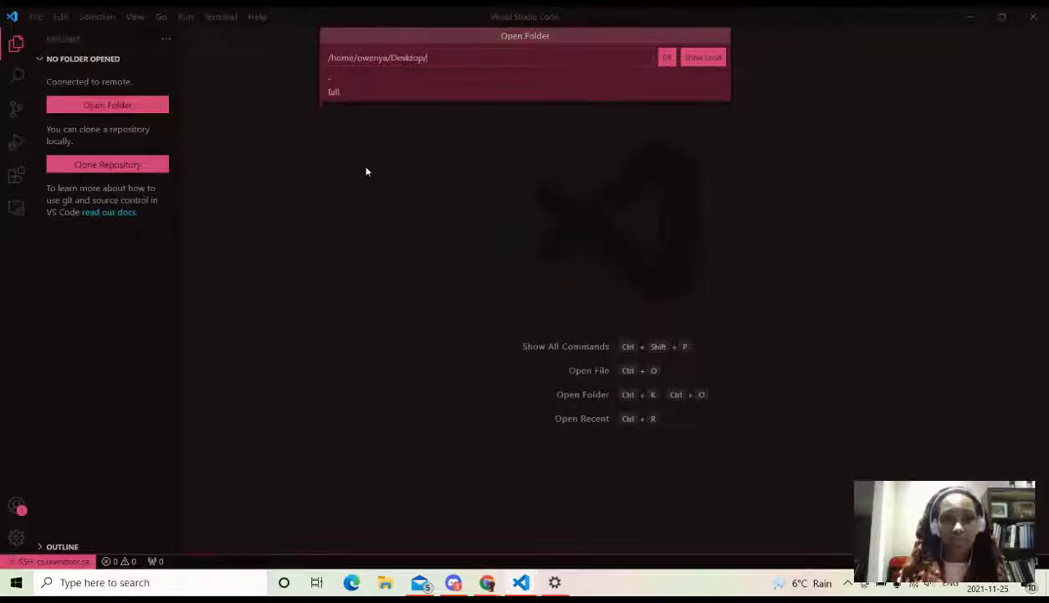
click(359, 97)
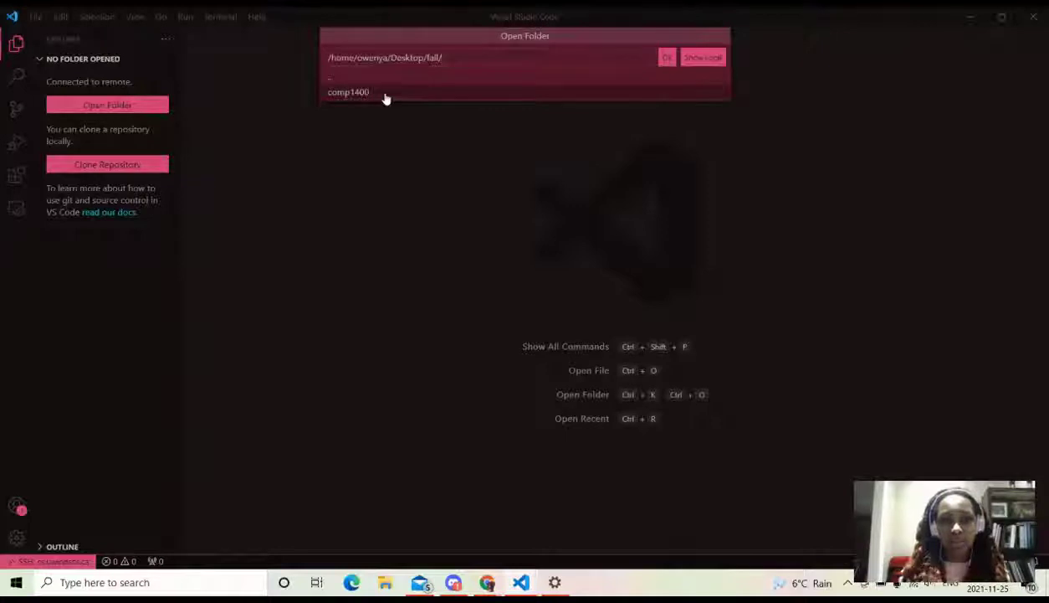
click(386, 97)
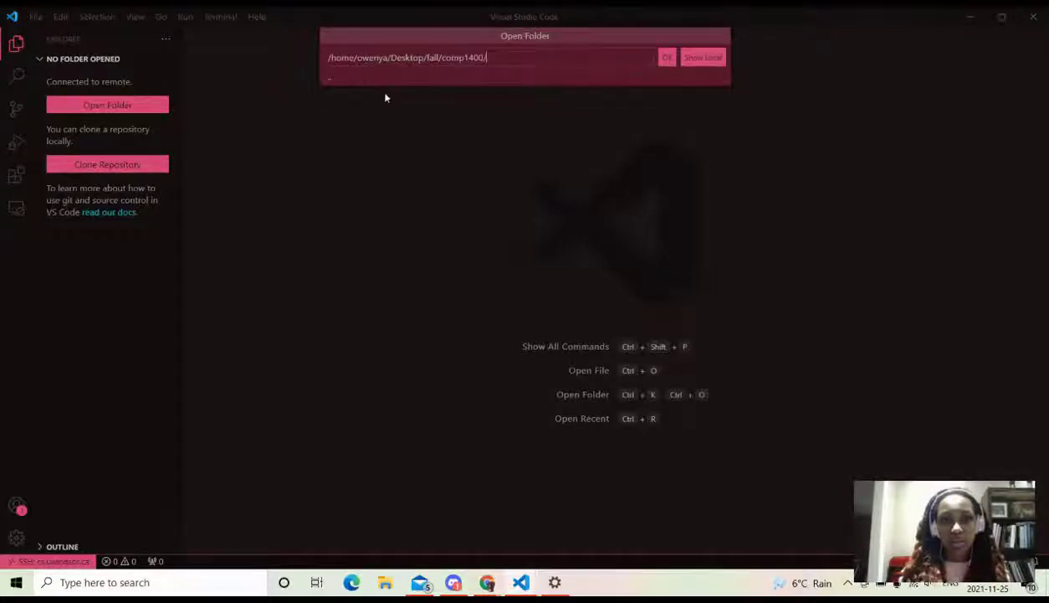
click(666, 58)
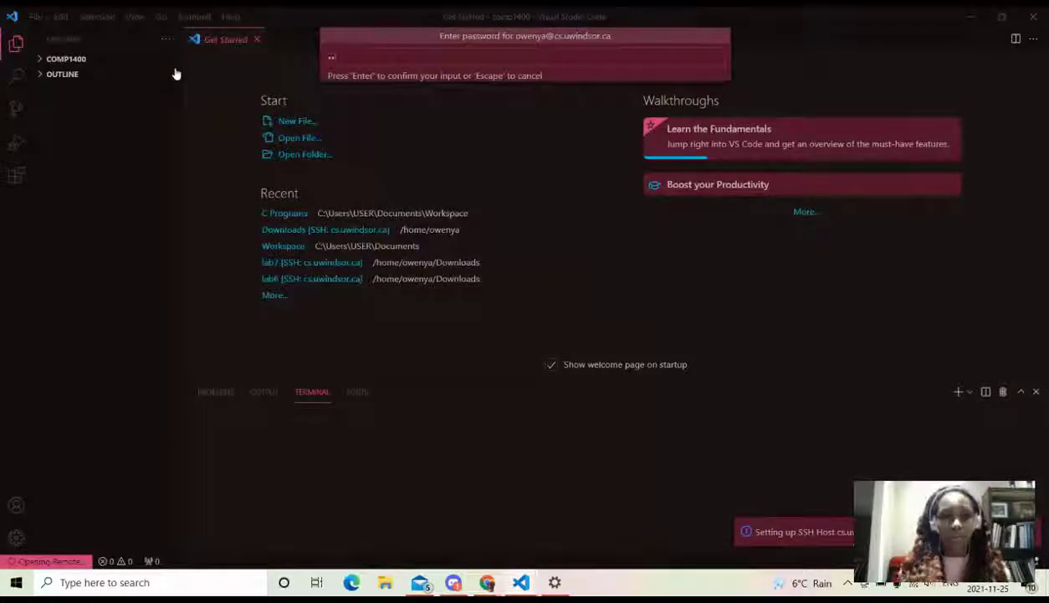
text(*******)
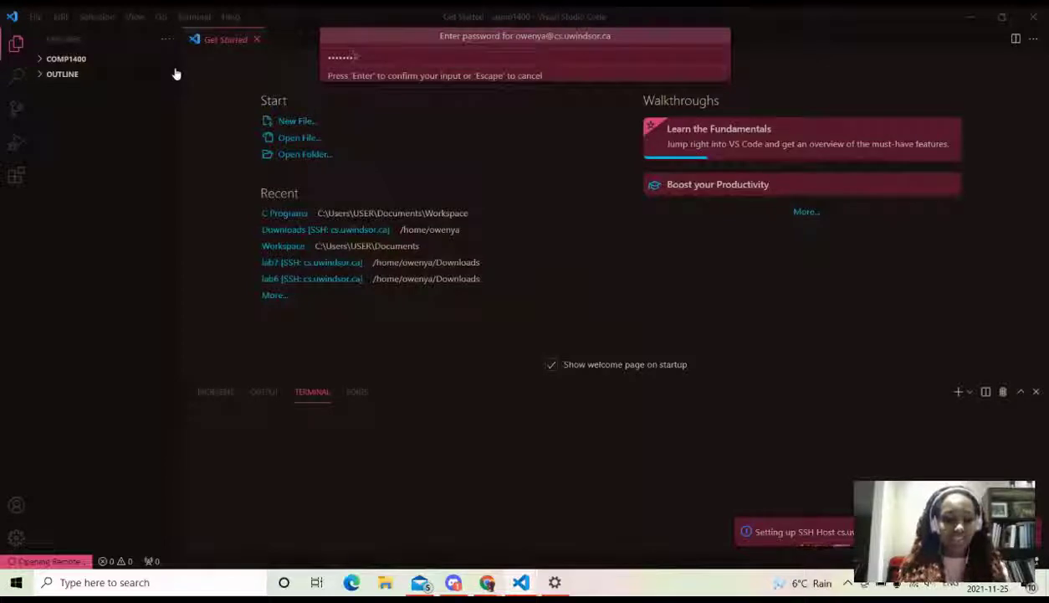
key(Return)
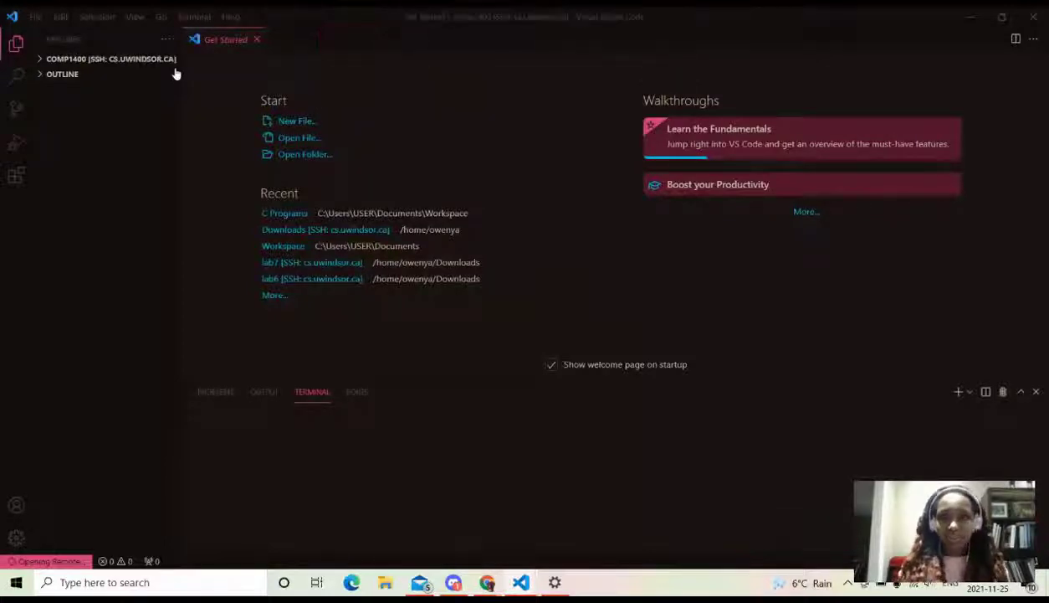
- Expand the comp1400 folder in the file explorer and open firstPrg.c to examine its code
click(76, 60)
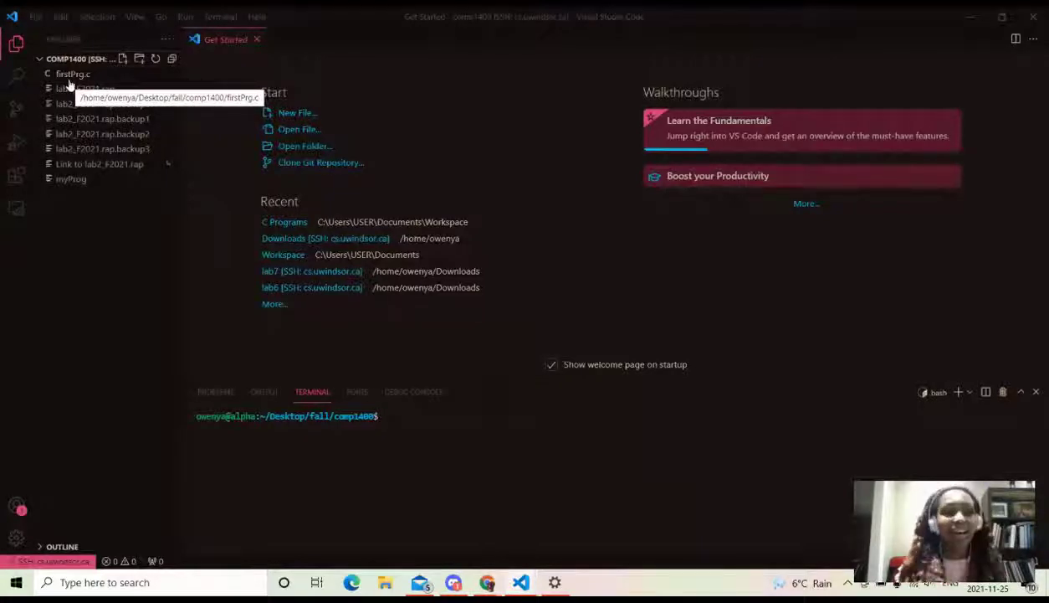
click(71, 77)
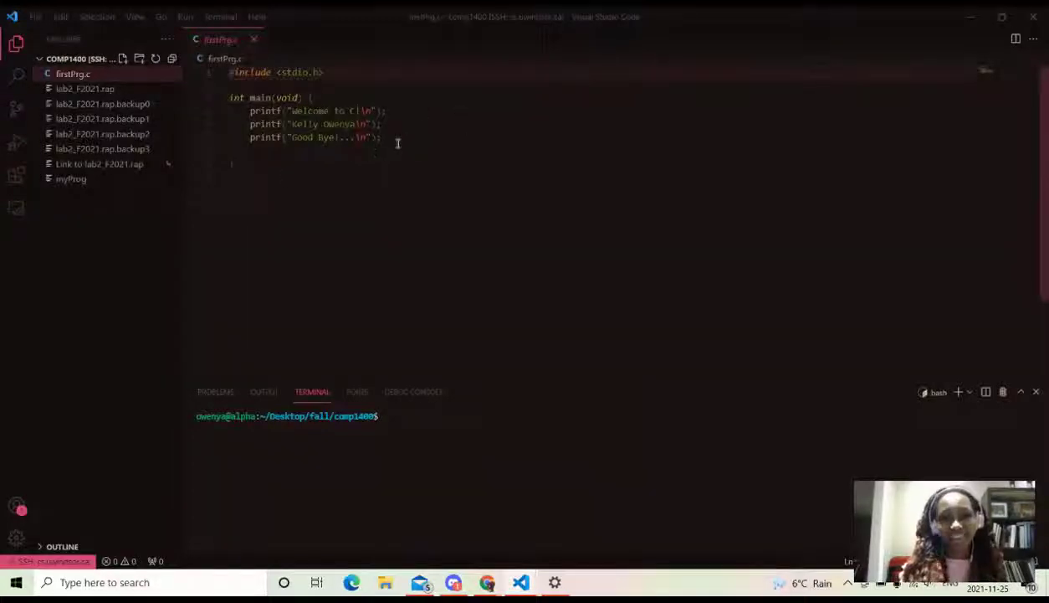
click(353, 170)
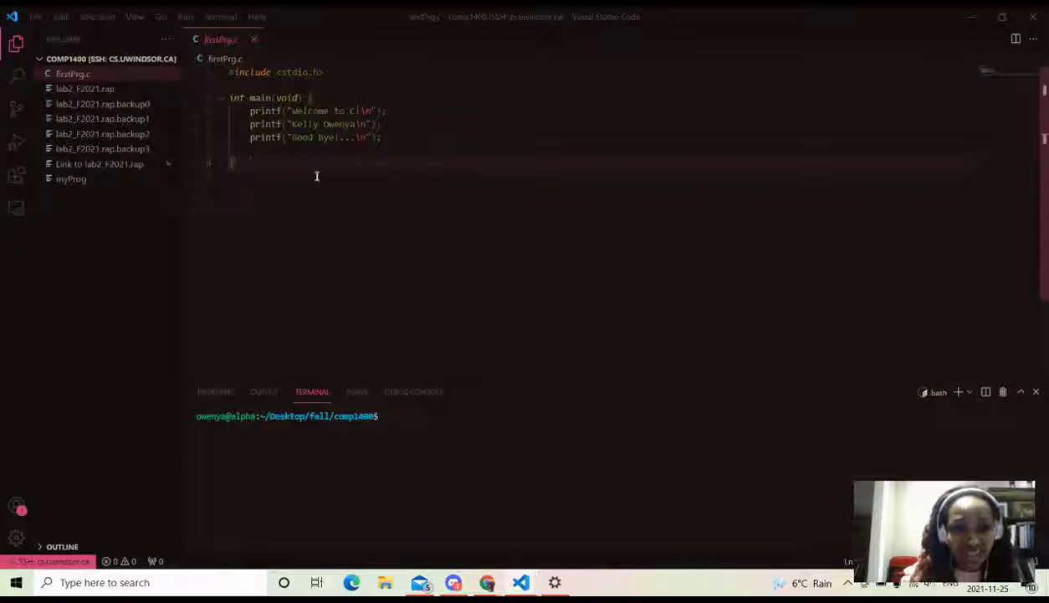
key(Return)
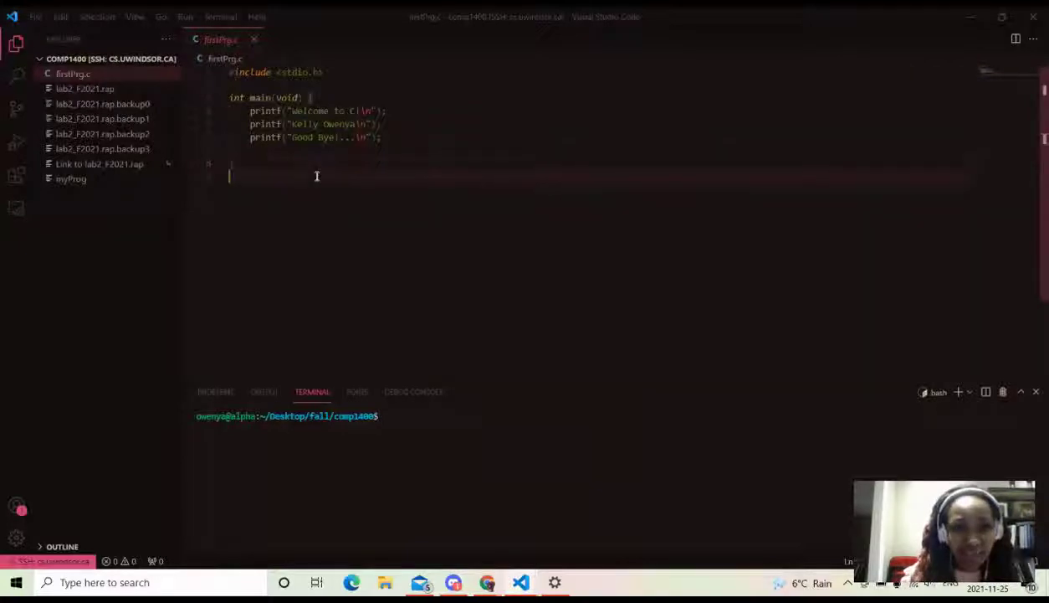
click(357, 159)
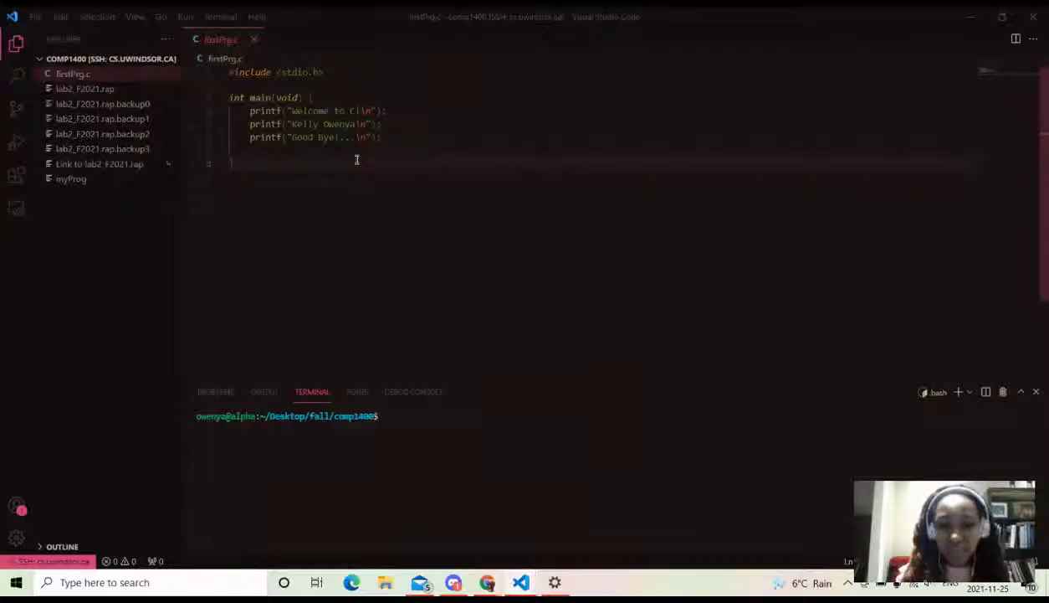
- Compile firstPrg.c on the server with gcc firstPrg.c -o firstPrg, naming the executable firstPrg
click(410, 434)
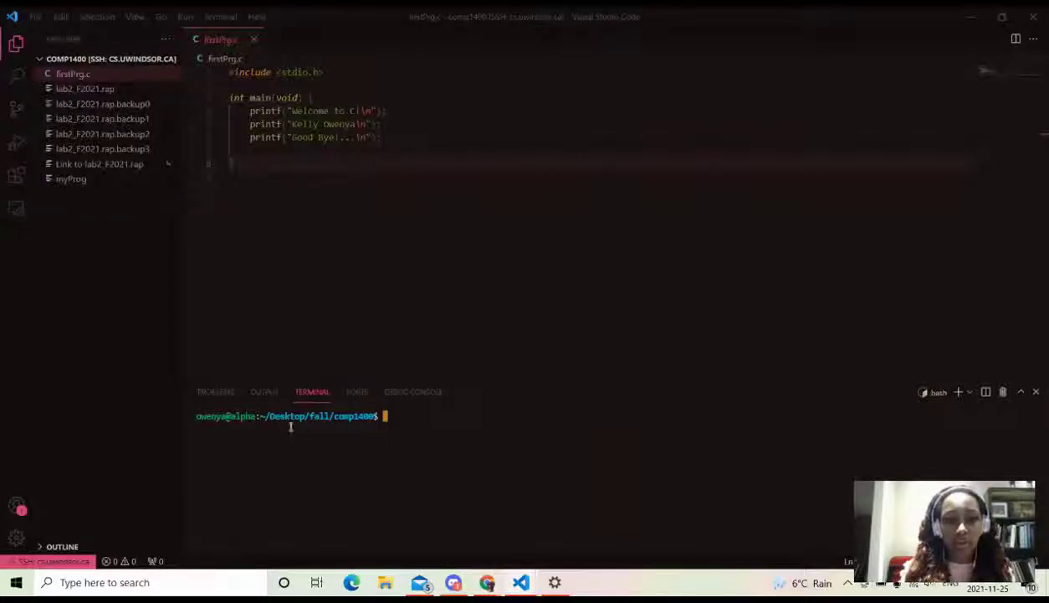
drag(198, 418, 331, 431)
click(330, 431)
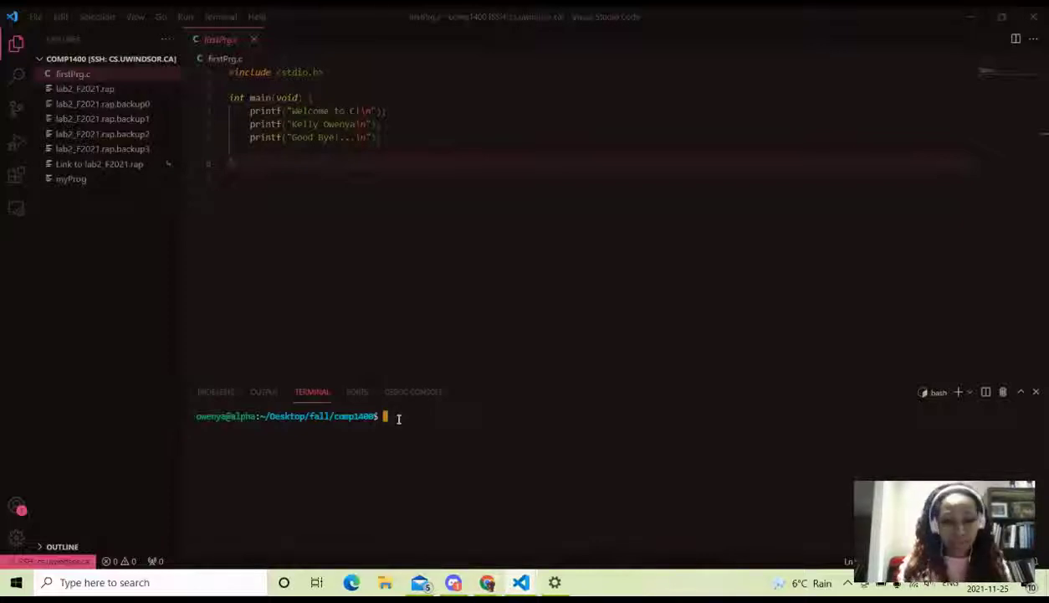
text(gcc)
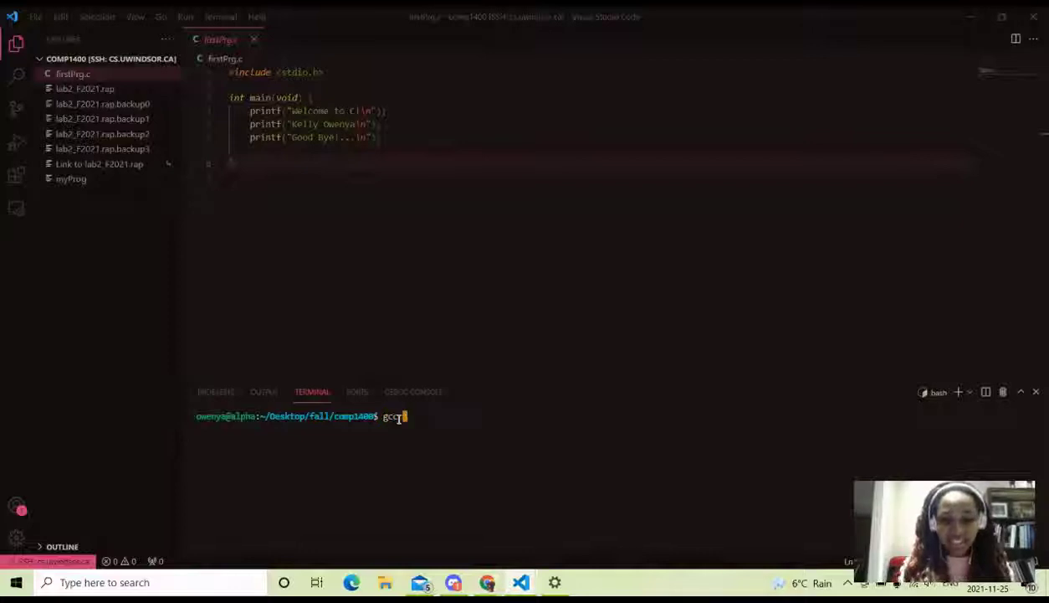
text( f)
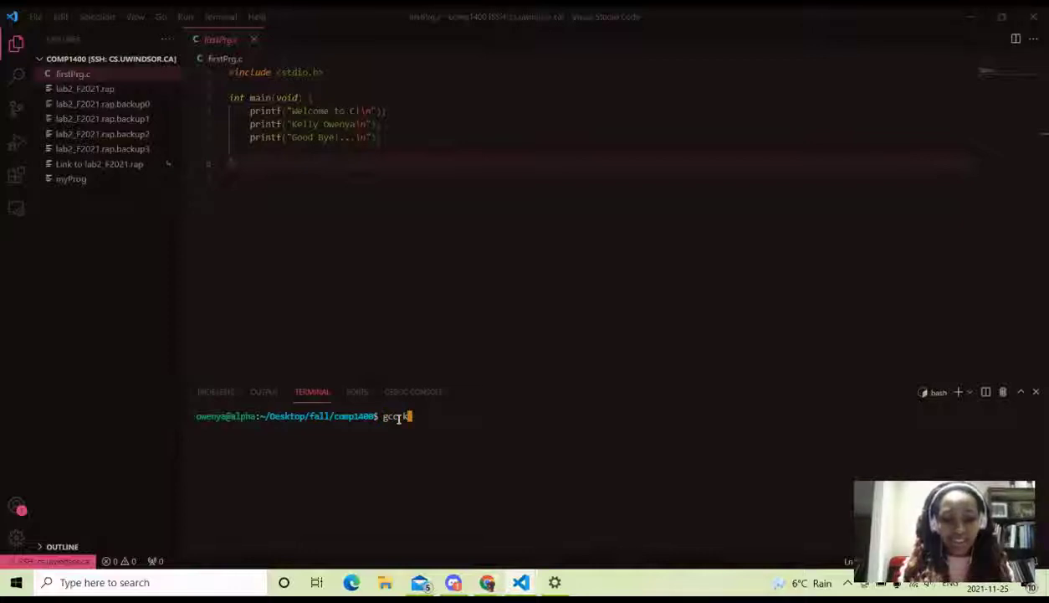
text(irst)
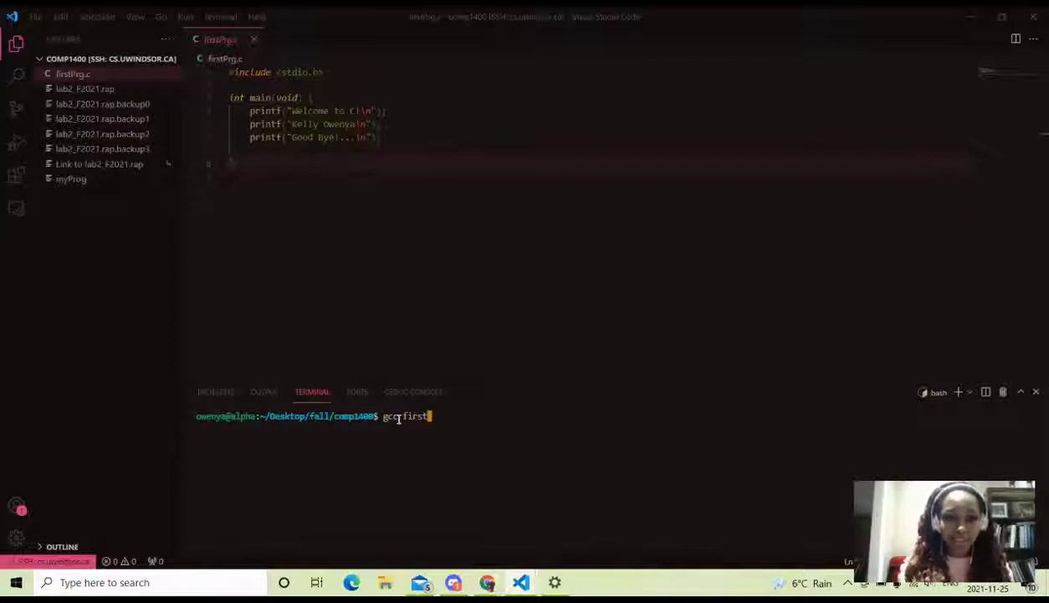
text(Prg)
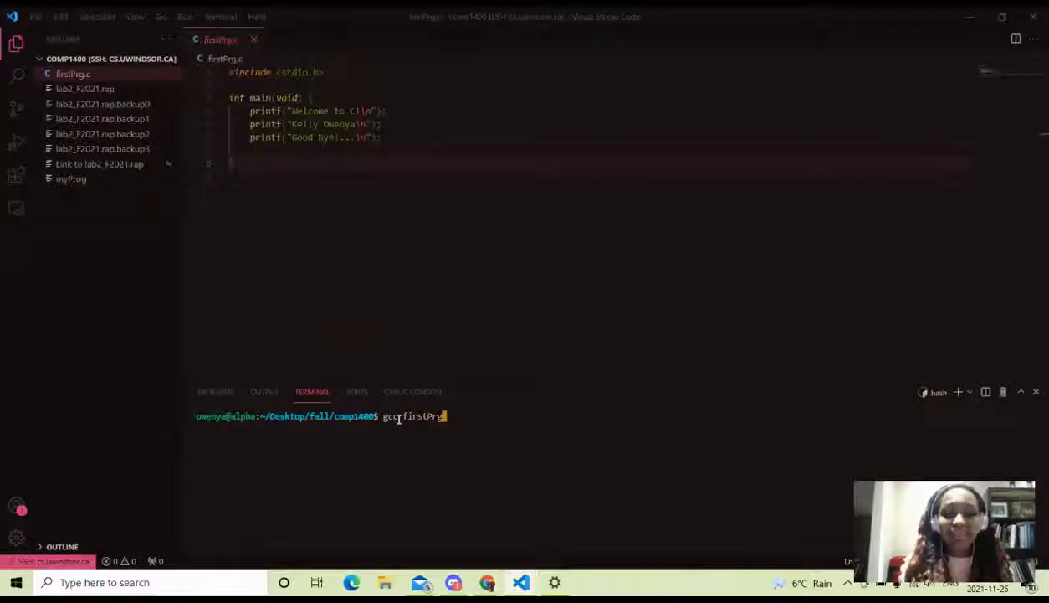
text(.c )
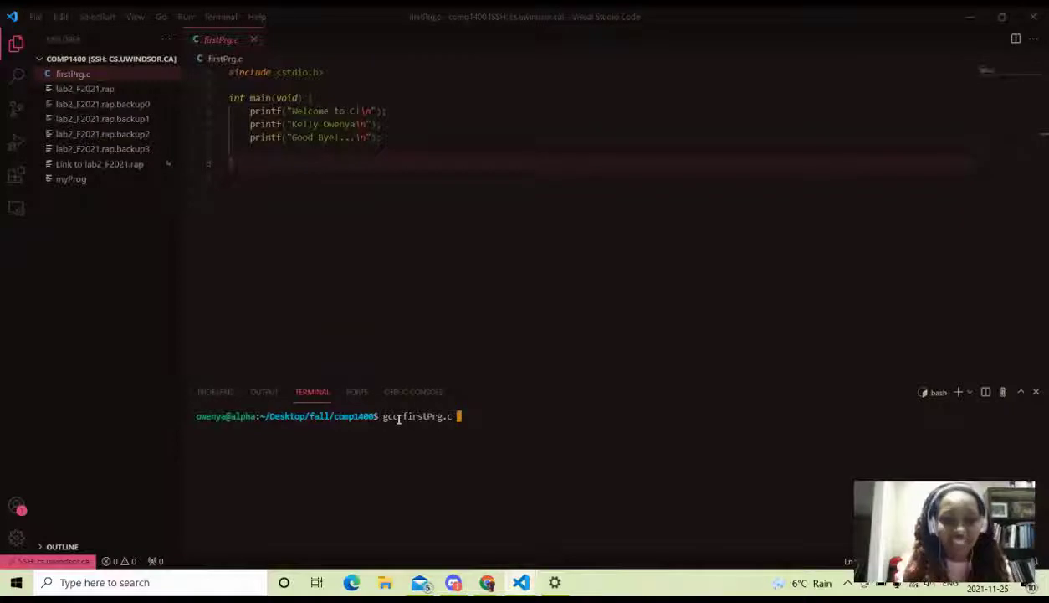
text(-o)
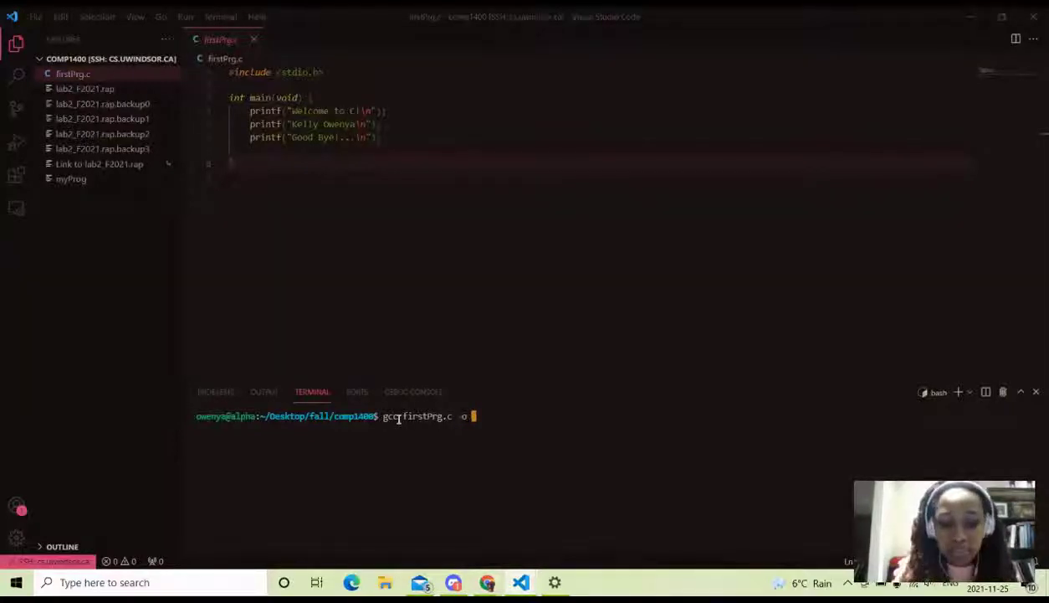
text( fo)
key(BackSpace)
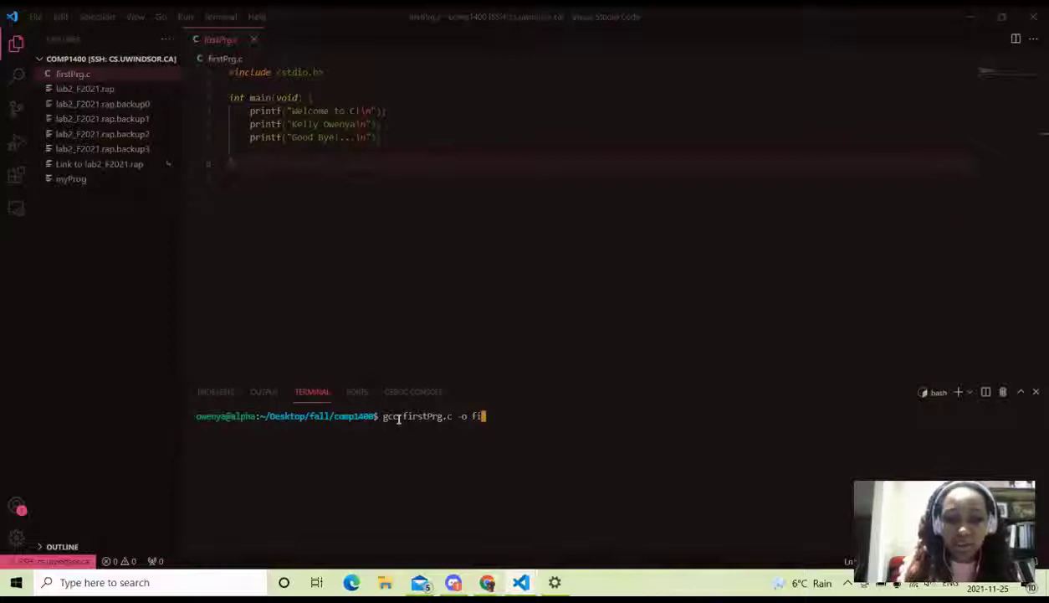
text(irstPrg)
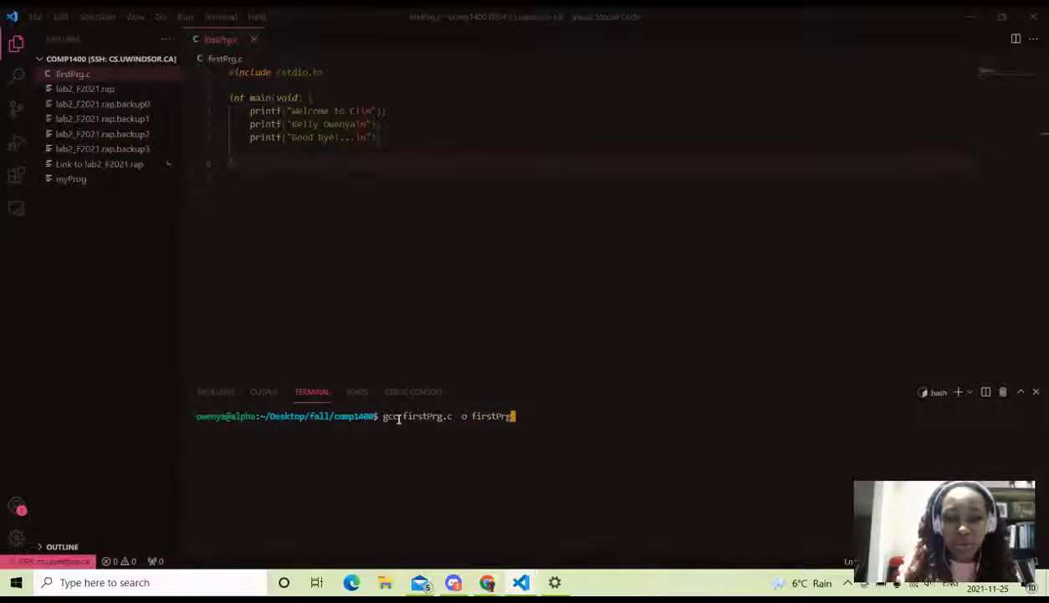
key(Return)
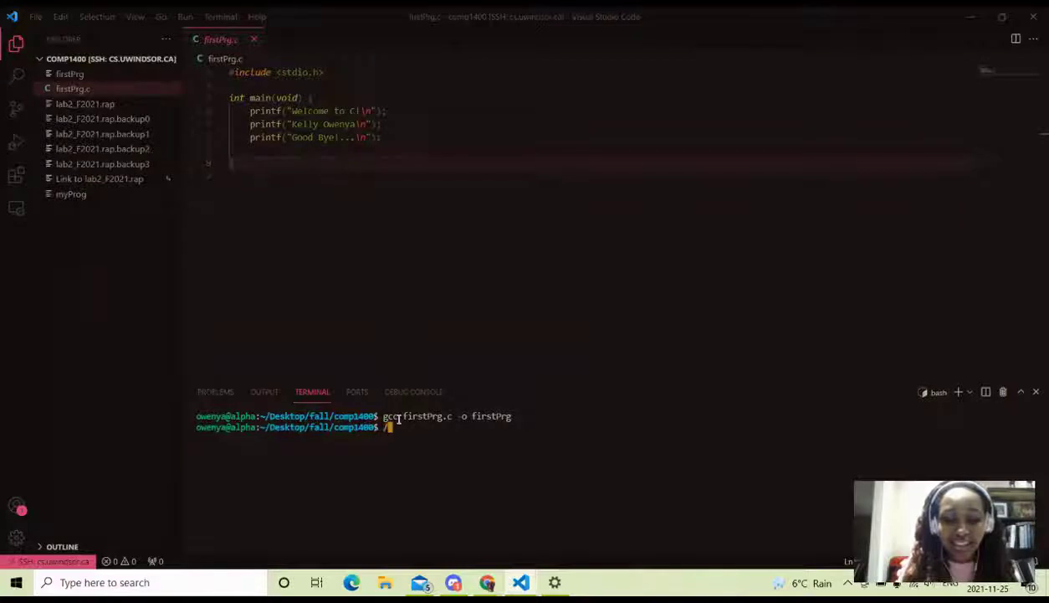
- Run the compiled program in the terminal with ./firstPrg
text(./)
key(BackSpace)
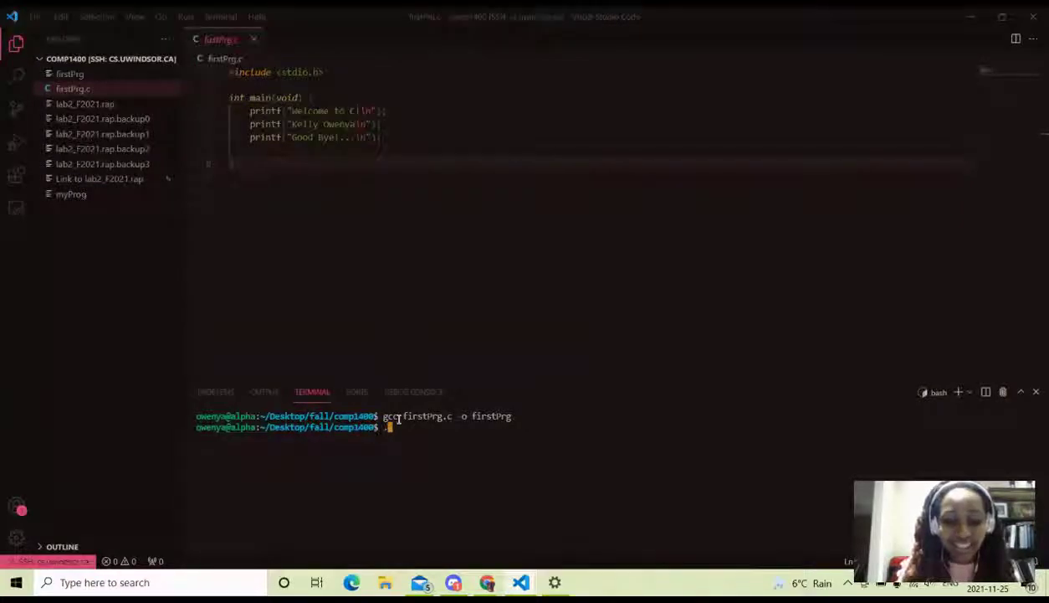
text(/)
text(fir)
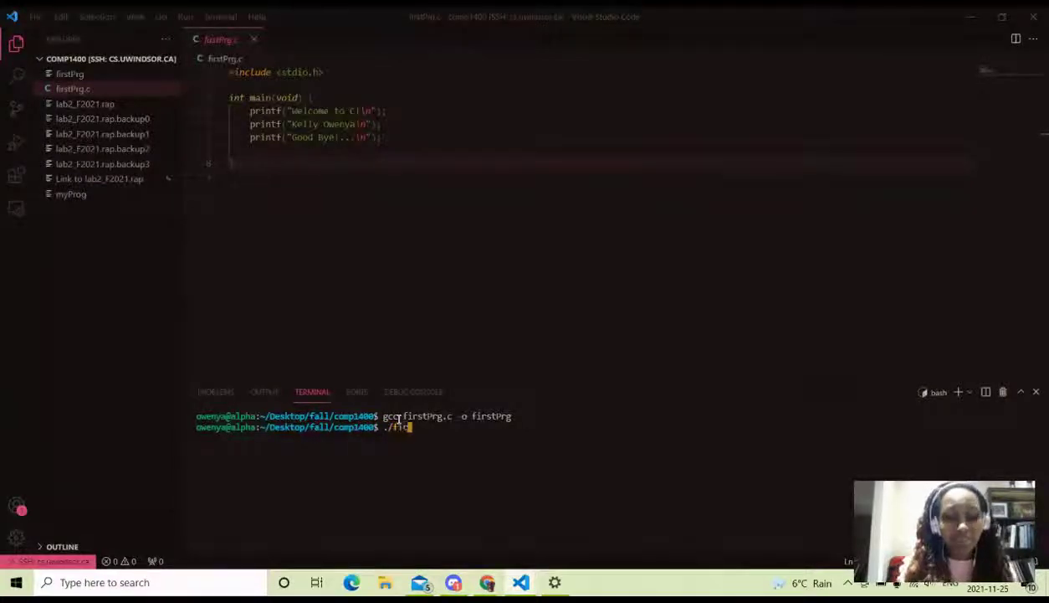
text(stPrg)
key(Return)
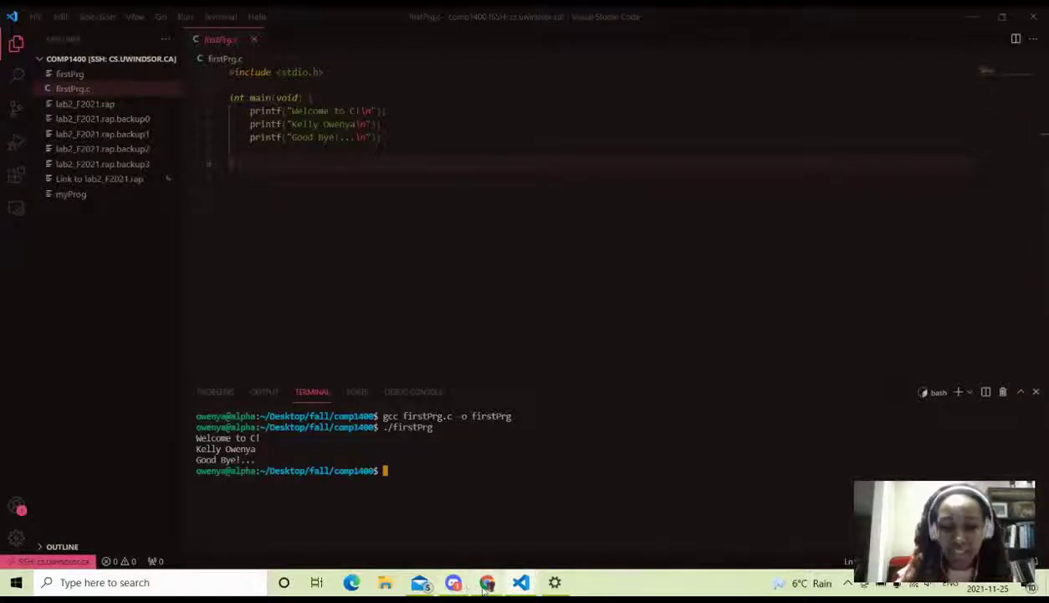
- Switch to the Restream Studio page in Chrome, read the recent chat messages and return to Visual Studio Code
mouse_move(487, 586)
click(443, 515)
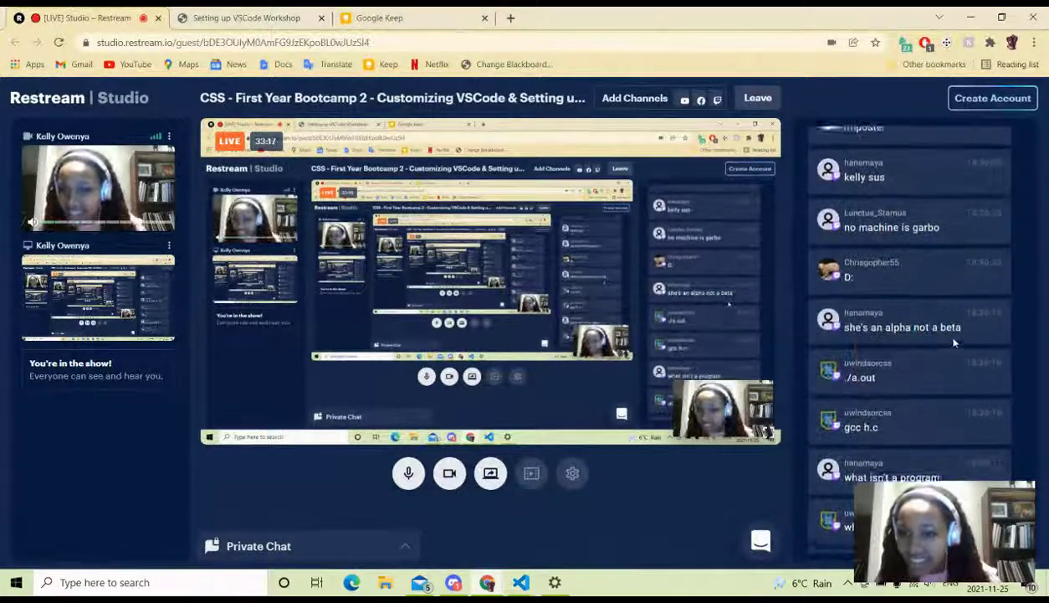
scroll(954, 342, up, 3)
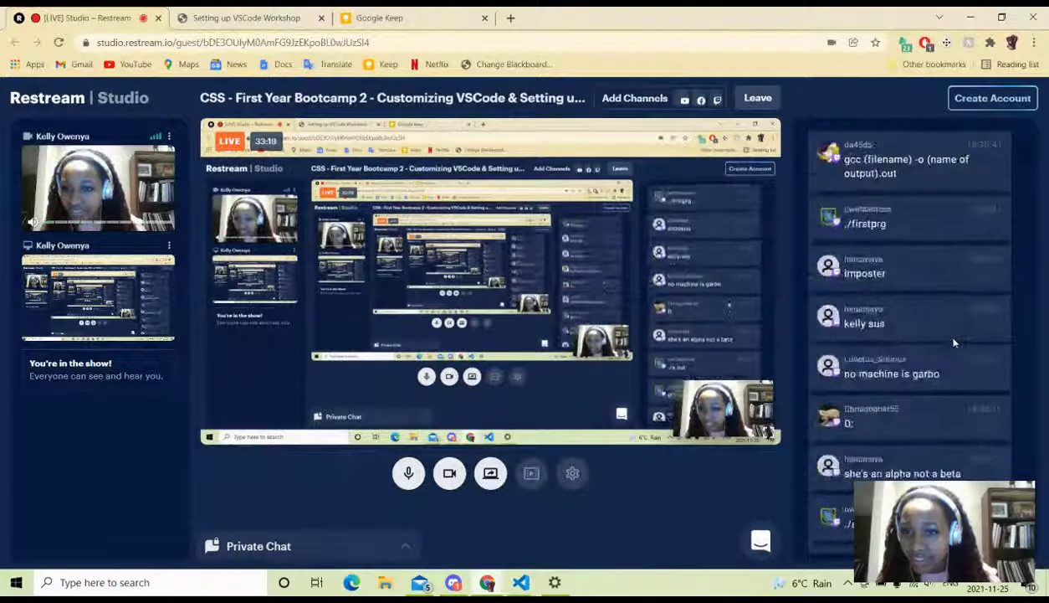
scroll(954, 342, down, 3)
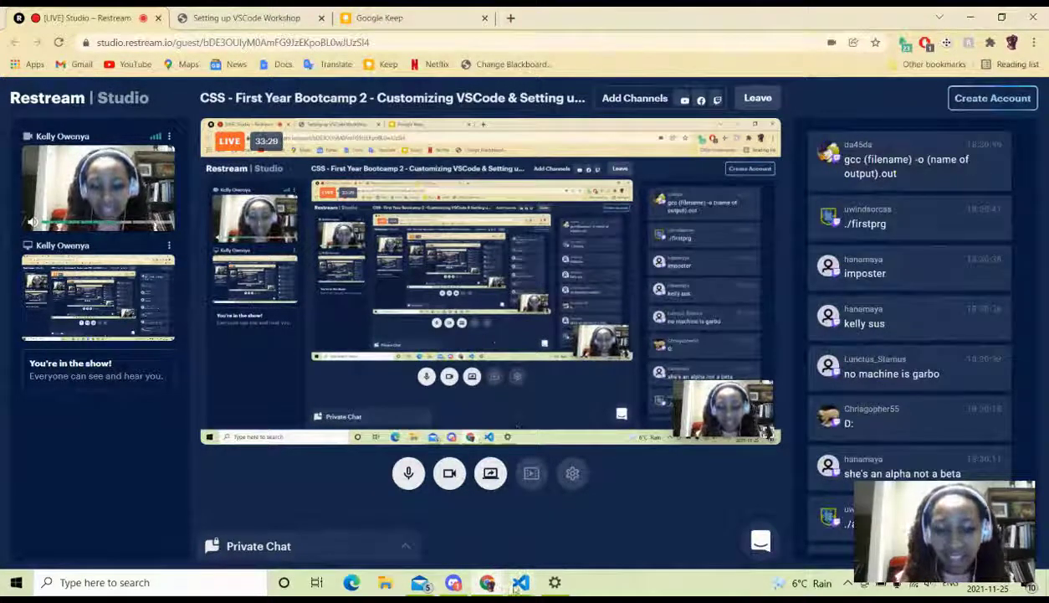
mouse_move(521, 577)
click(587, 533)
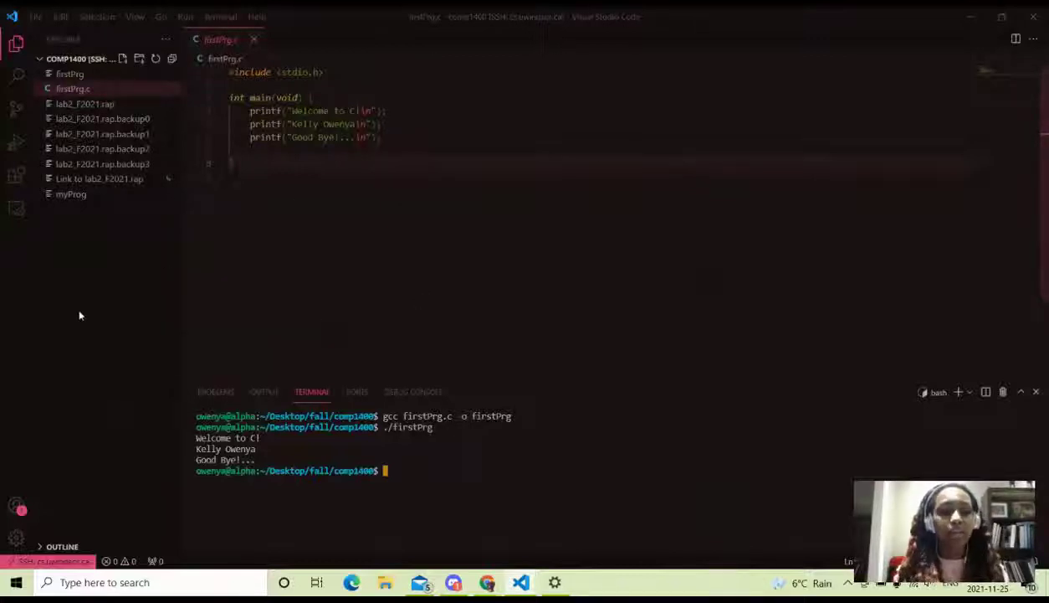
click(44, 64)
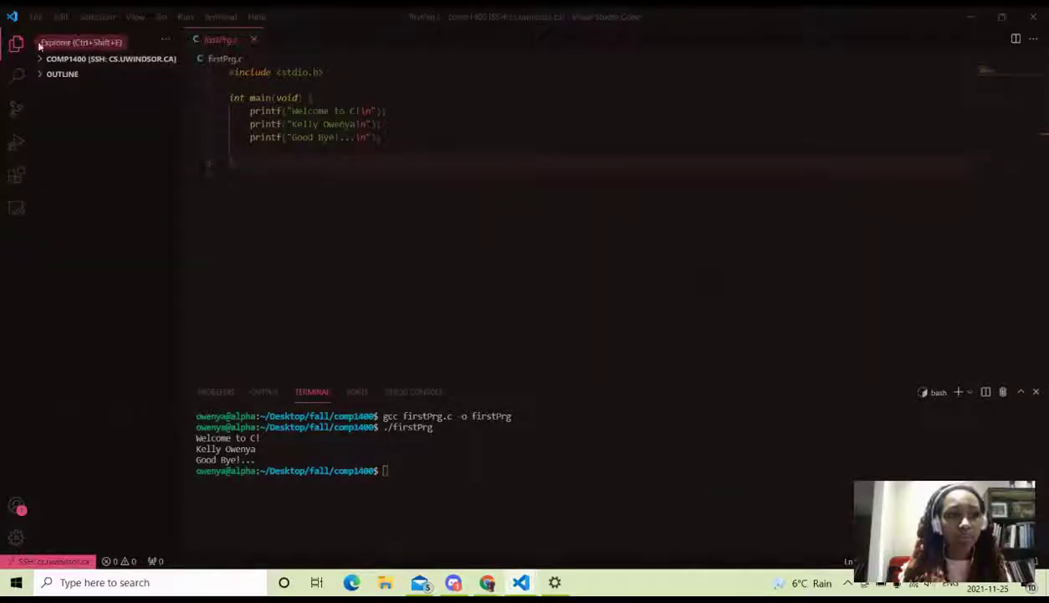
click(167, 40)
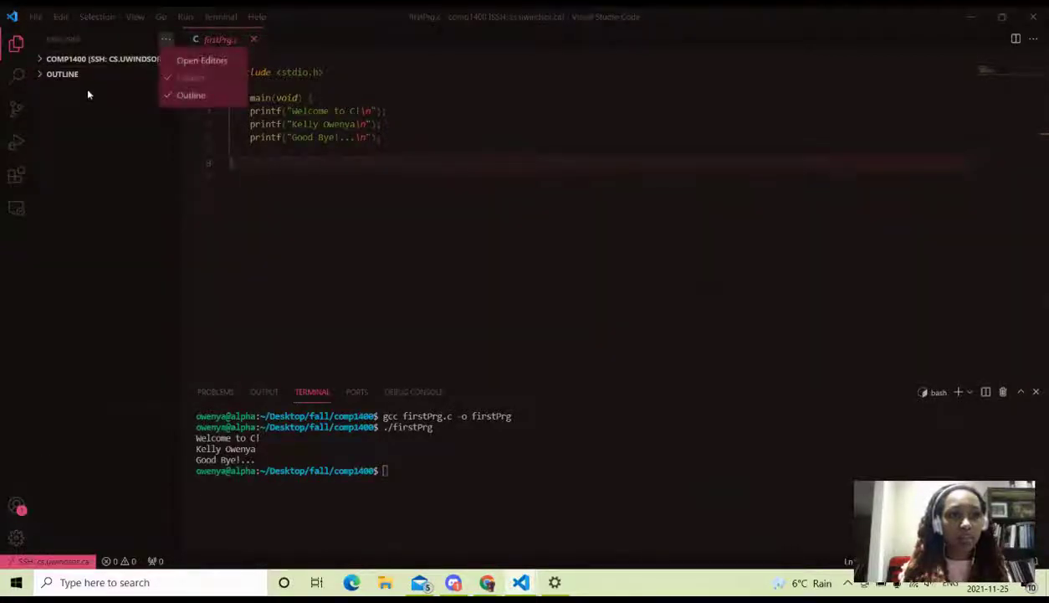
click(108, 115)
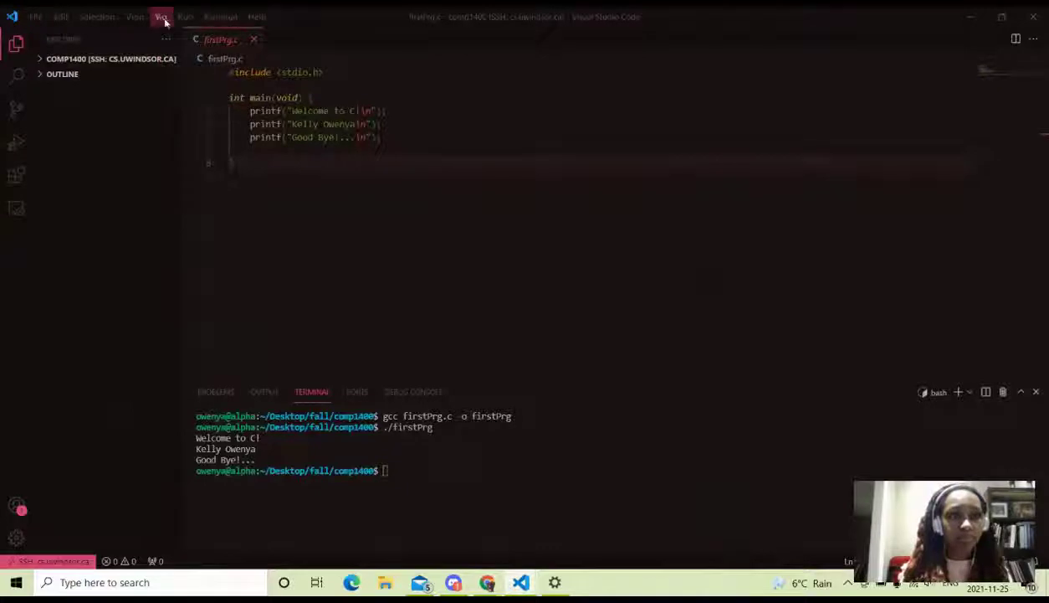
- Open the Downloads folder from the server's home directory as the working folder
click(36, 17)
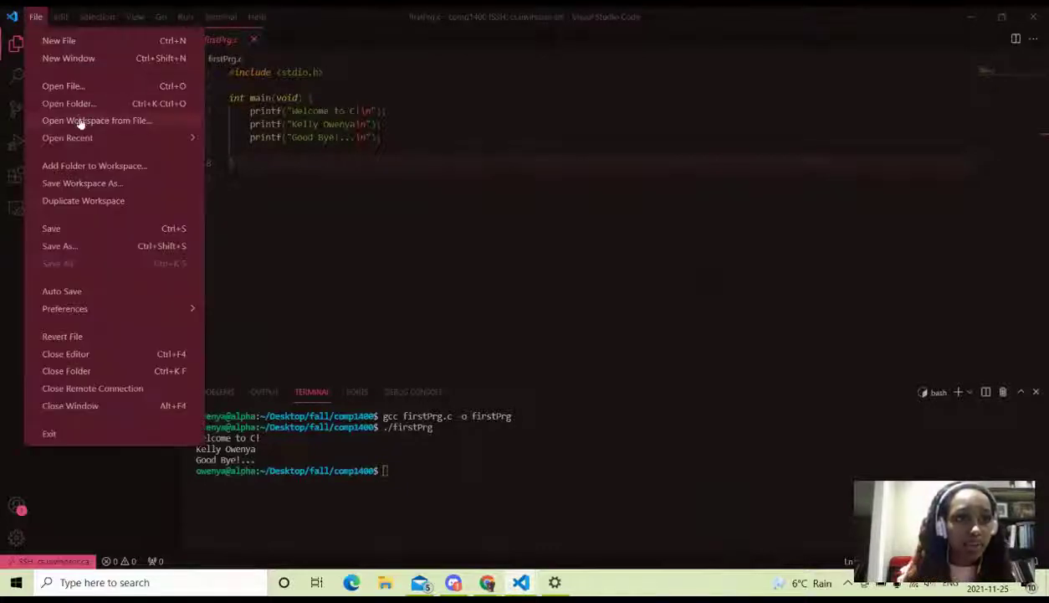
click(76, 103)
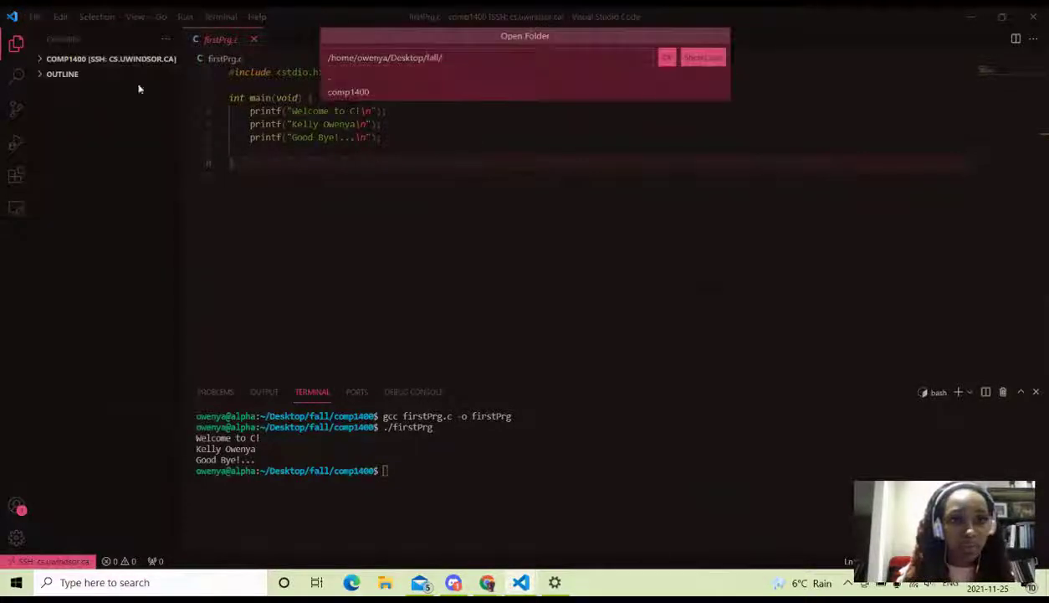
click(410, 79)
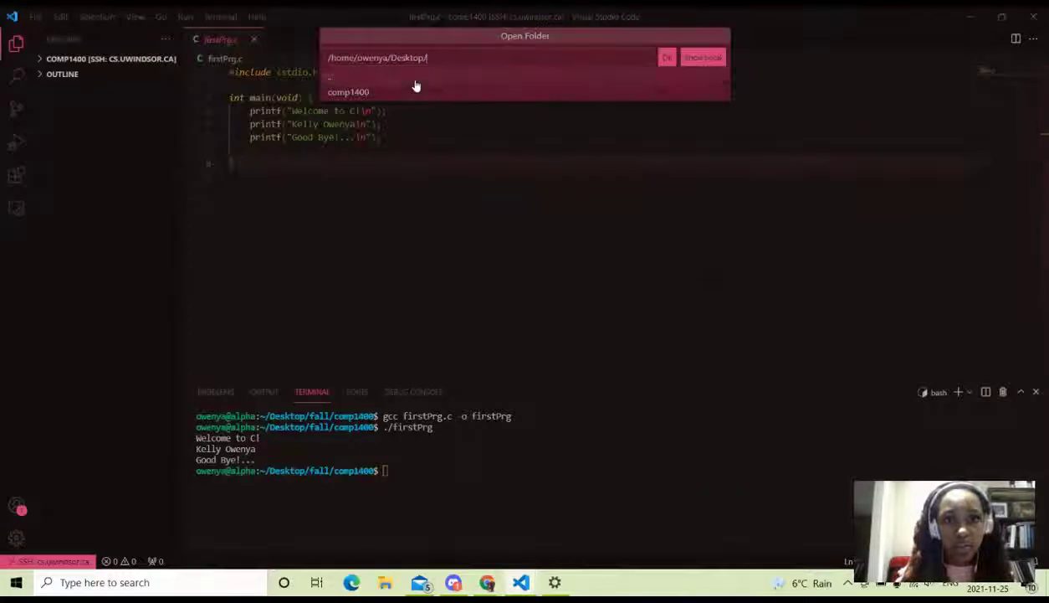
click(372, 80)
scroll(345, 243, down, 3)
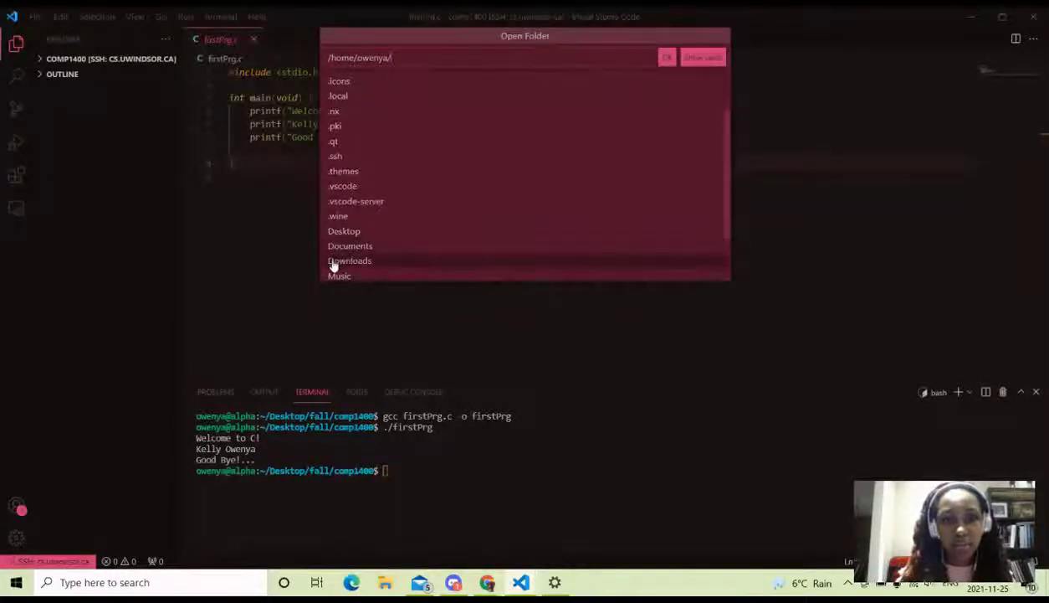
click(337, 262)
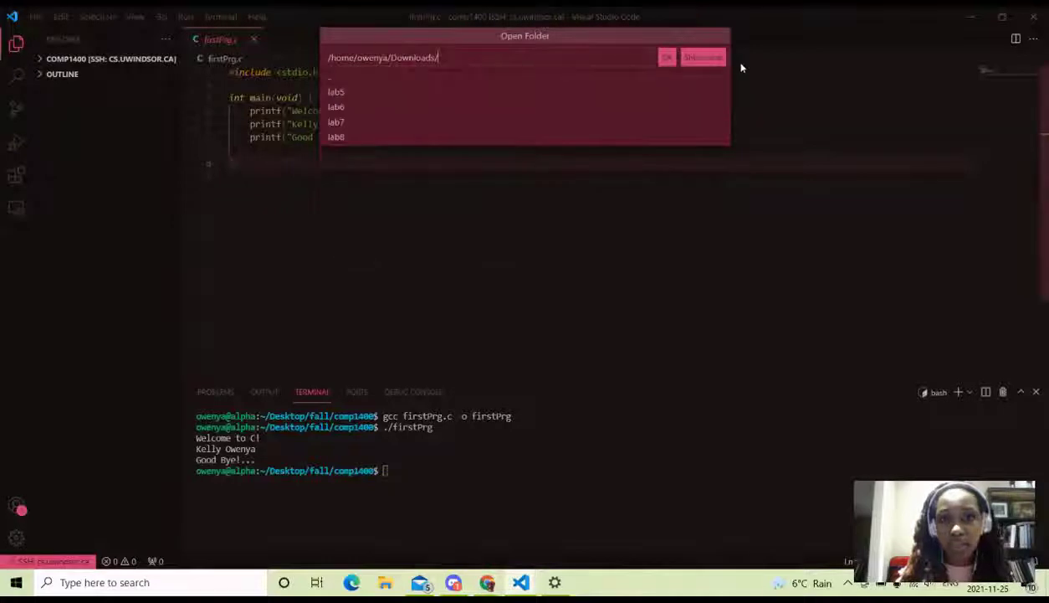
click(666, 57)
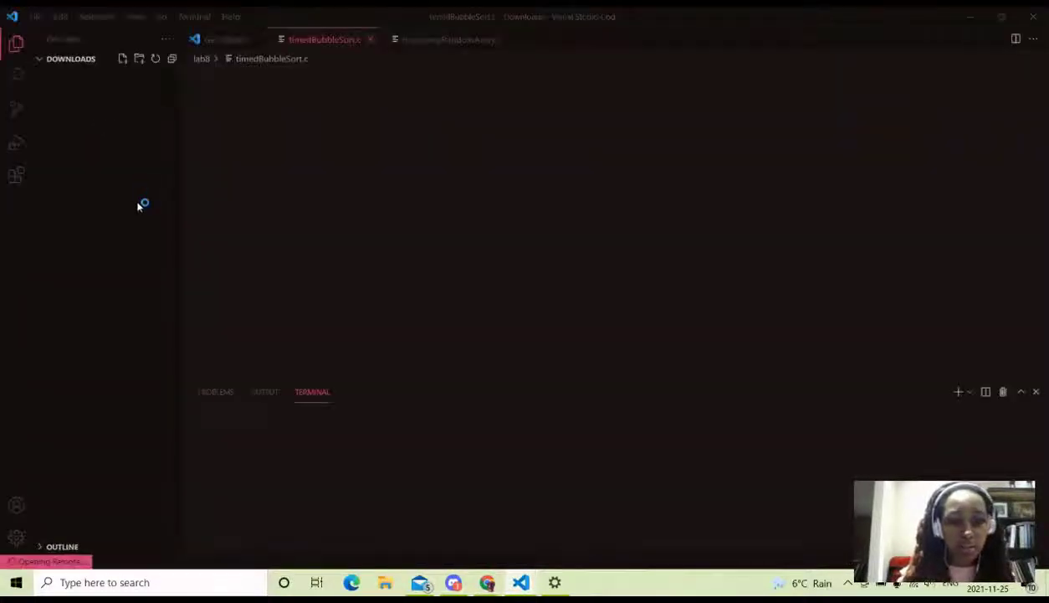
- Enter the account password for the SSH connection, clearing the first mistyped attempt
text(••)
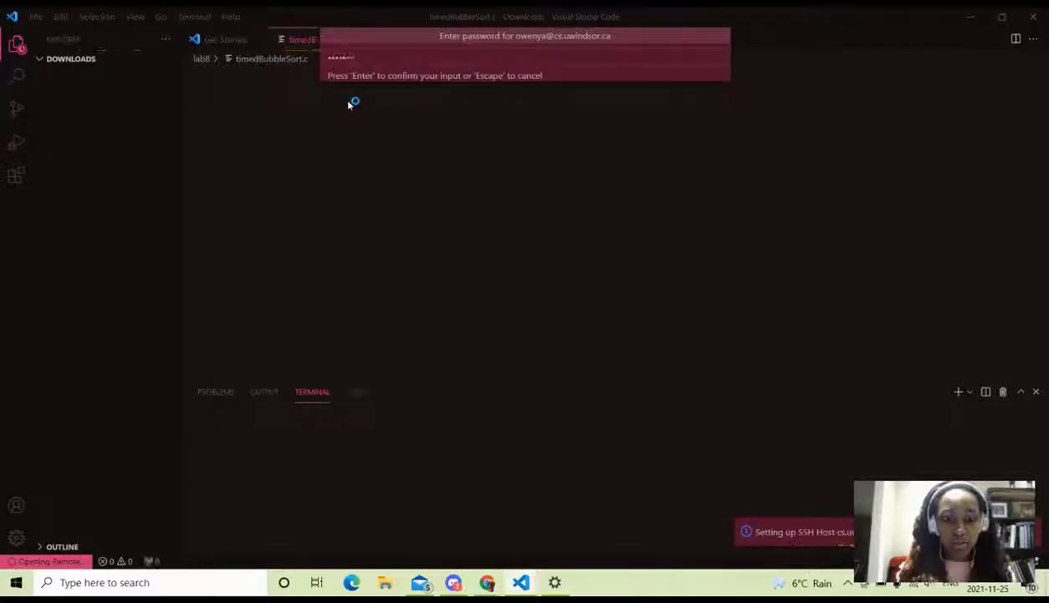
key(BackSpace)
key(BackSpace)
key(BackSpace)
key(BackSpace)
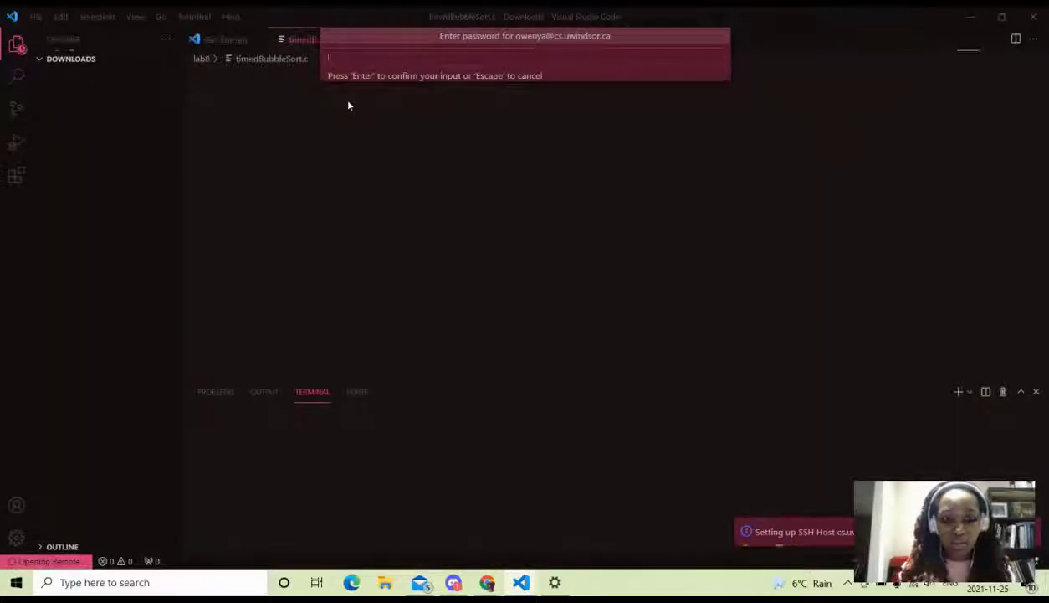
text(••••••••••)
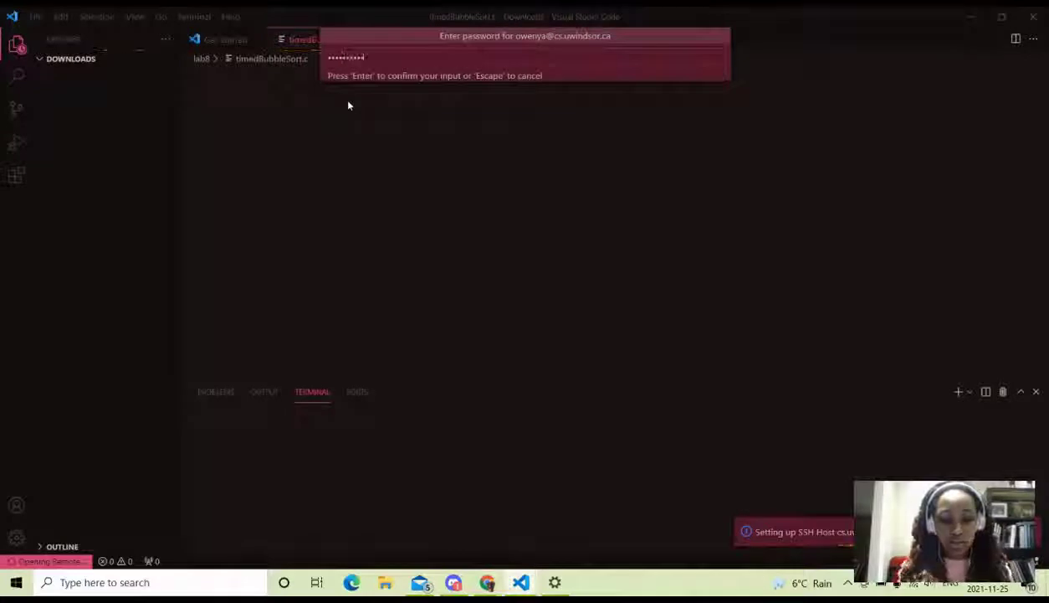
key(Return)
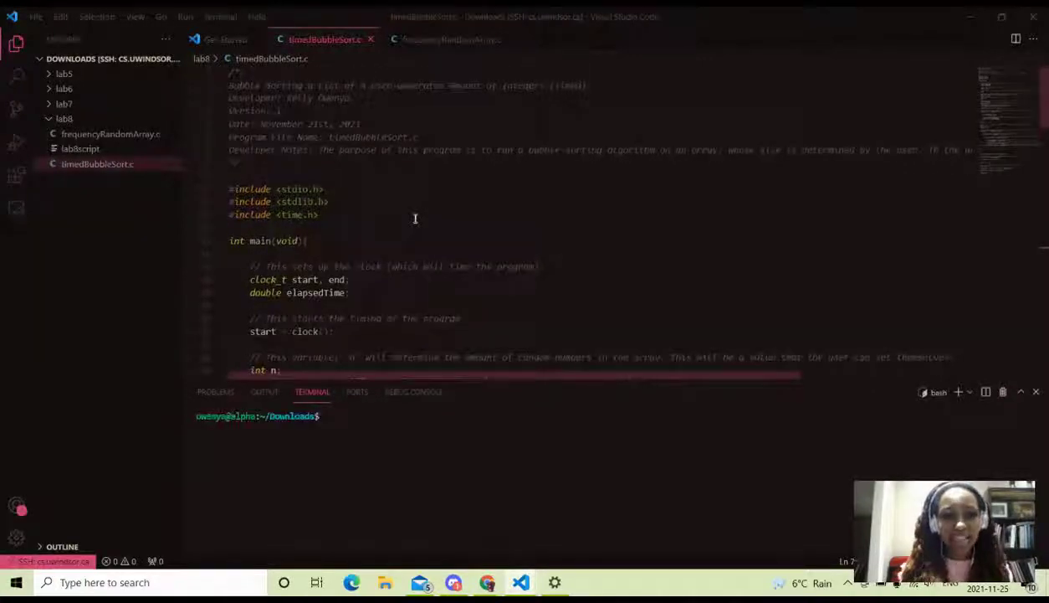
- Collapse the lab8 folder and close the frequencyRandomArray.c and timedBubbleSort.c files
click(71, 121)
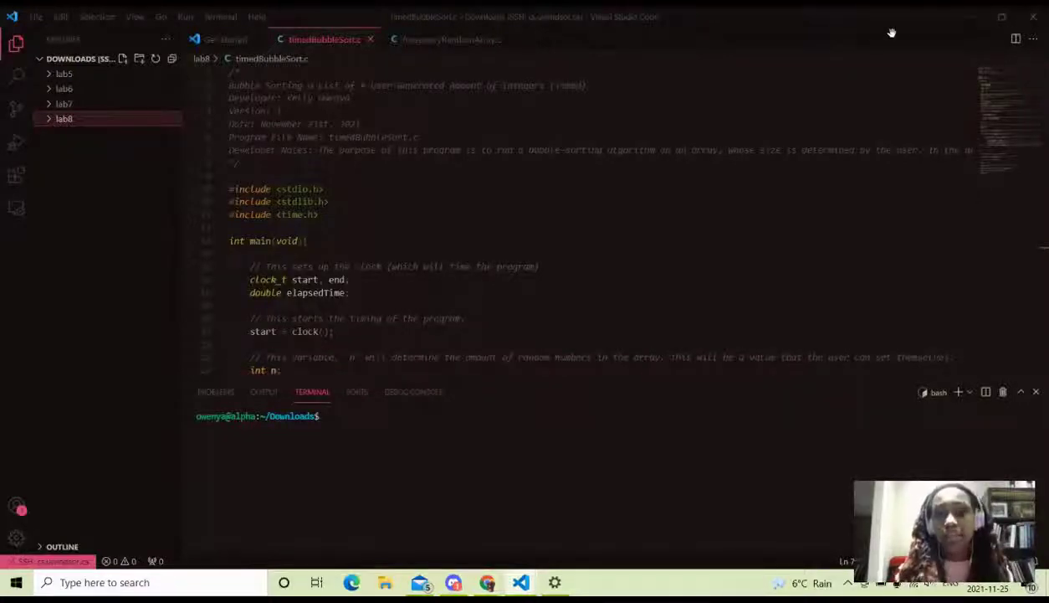
click(509, 40)
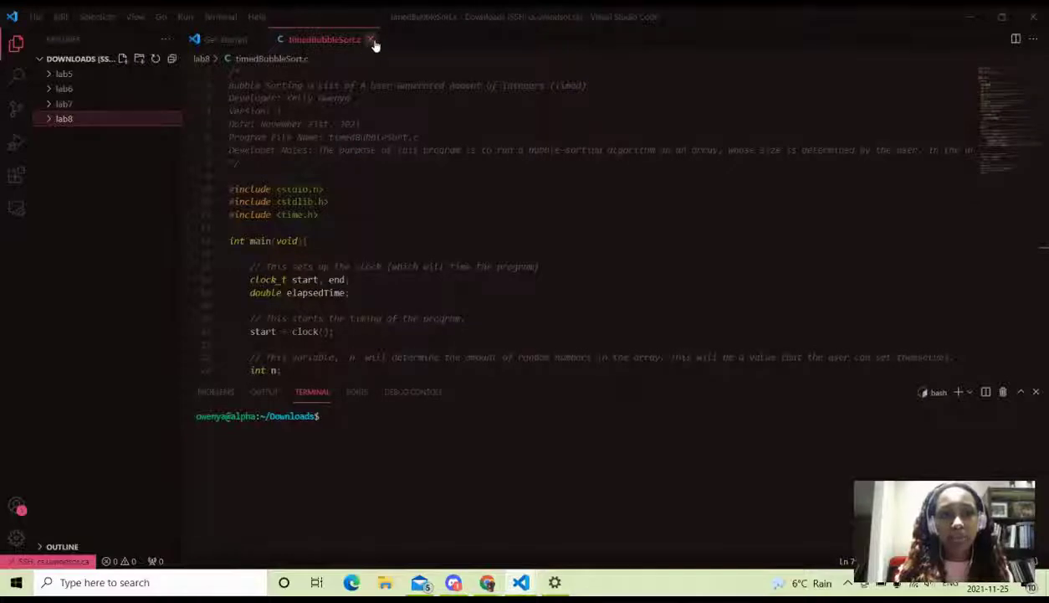
click(371, 42)
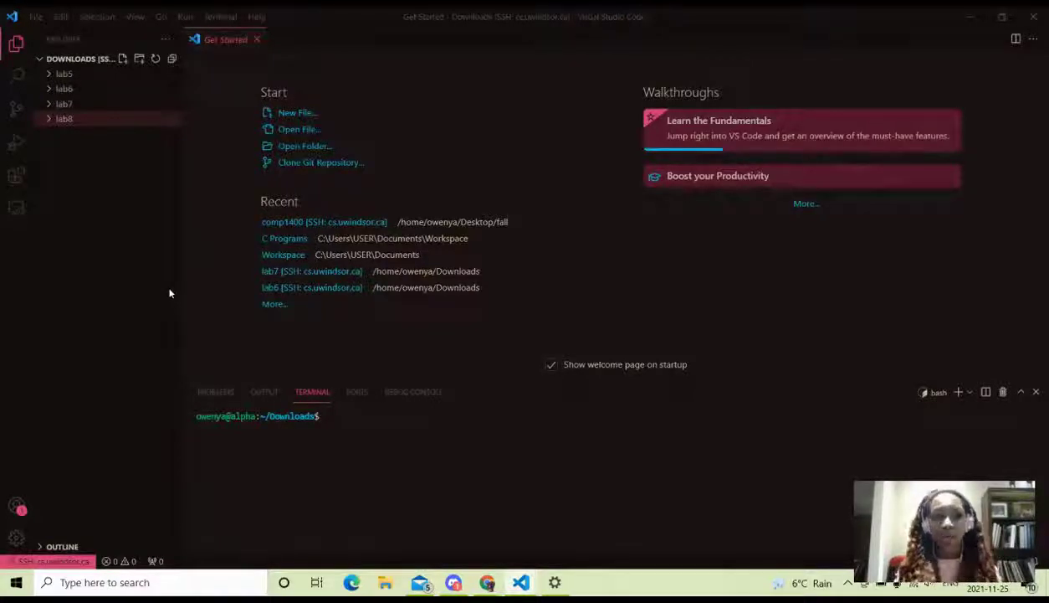
- Switch to the C Programs window and highlight the header comment block at the start of kellyGuessGame.c
click(385, 582)
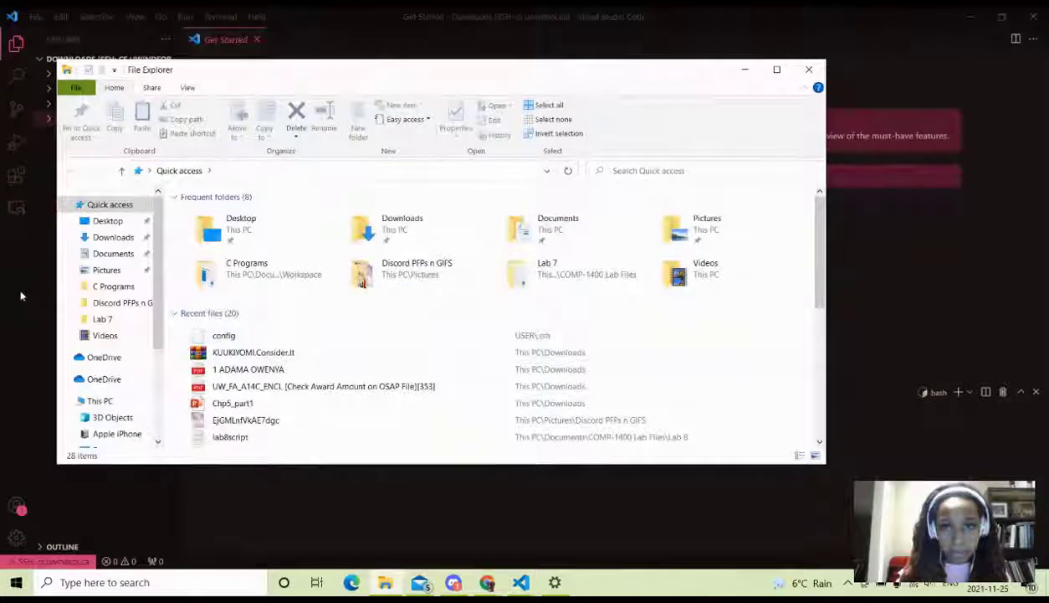
click(744, 70)
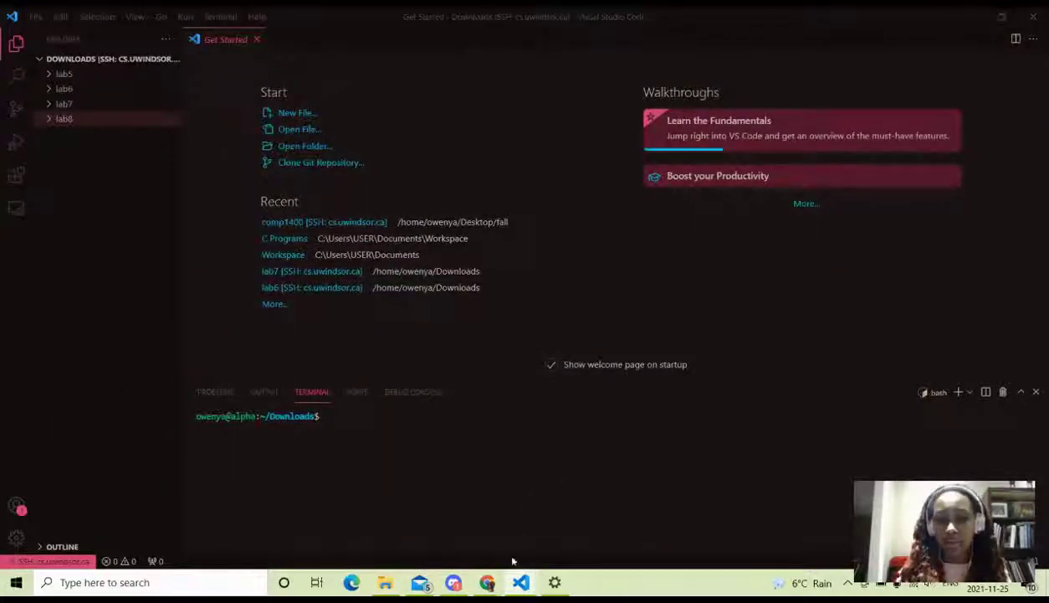
mouse_move(521, 582)
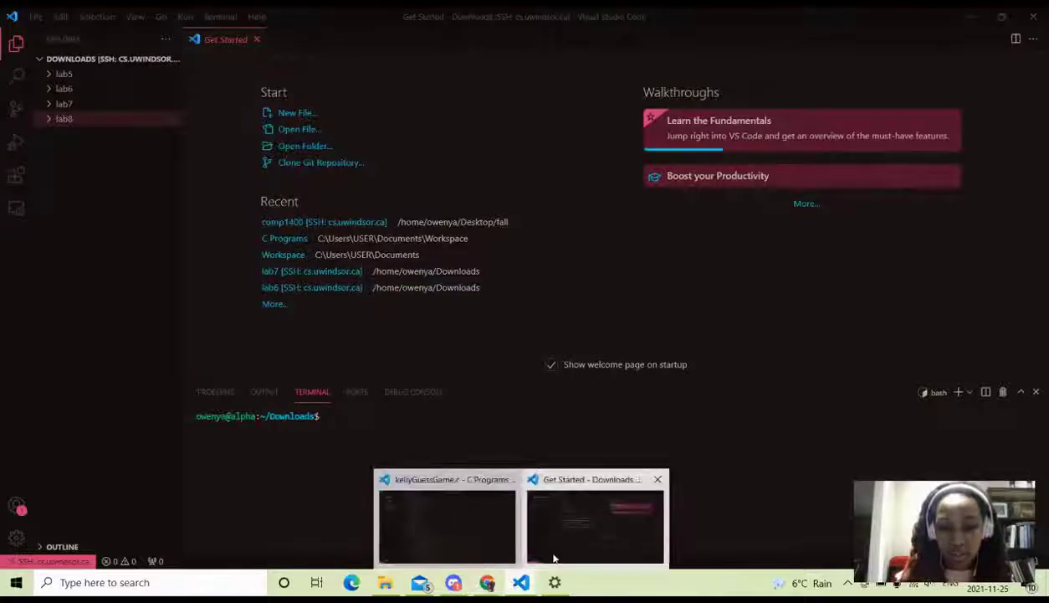
click(466, 508)
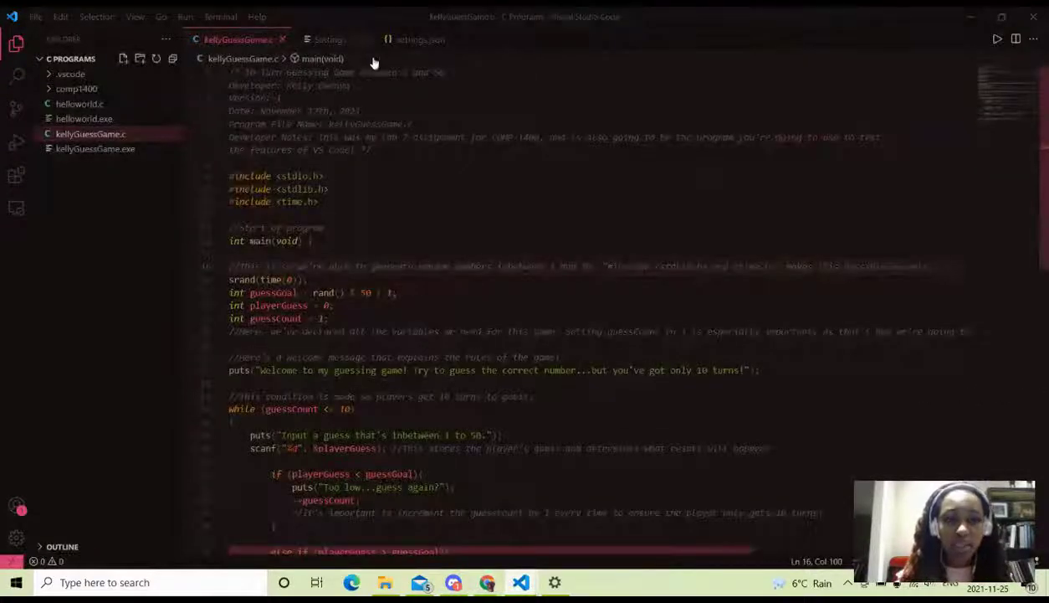
click(376, 137)
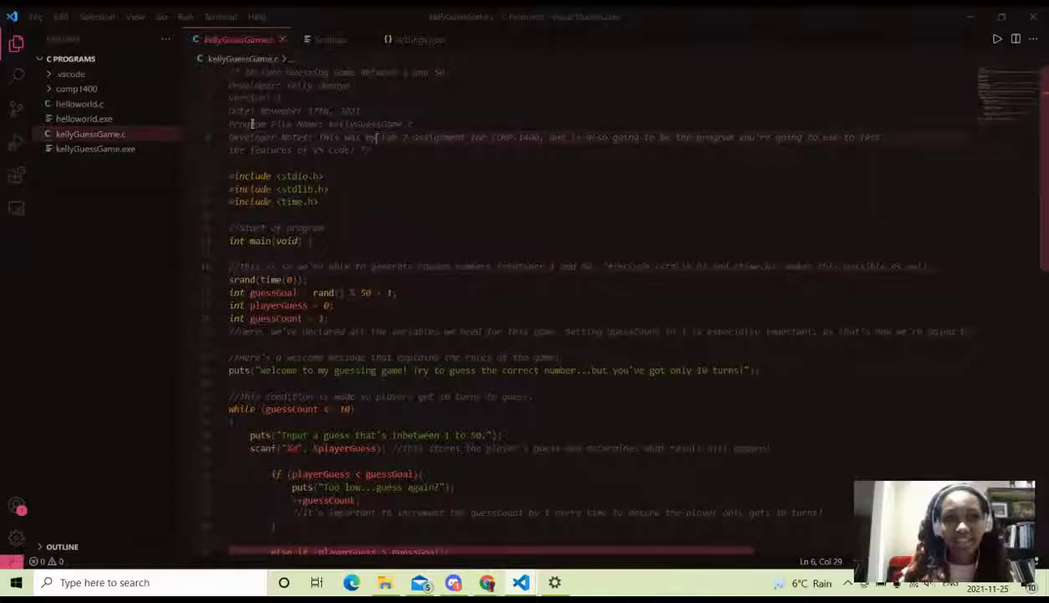
click(375, 150)
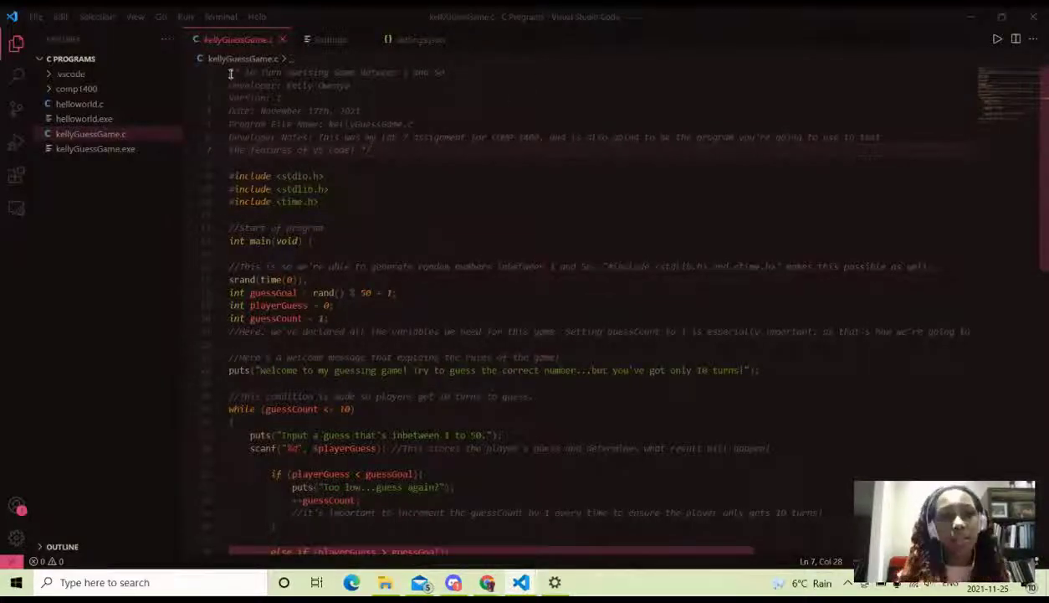
drag(230, 74, 369, 195)
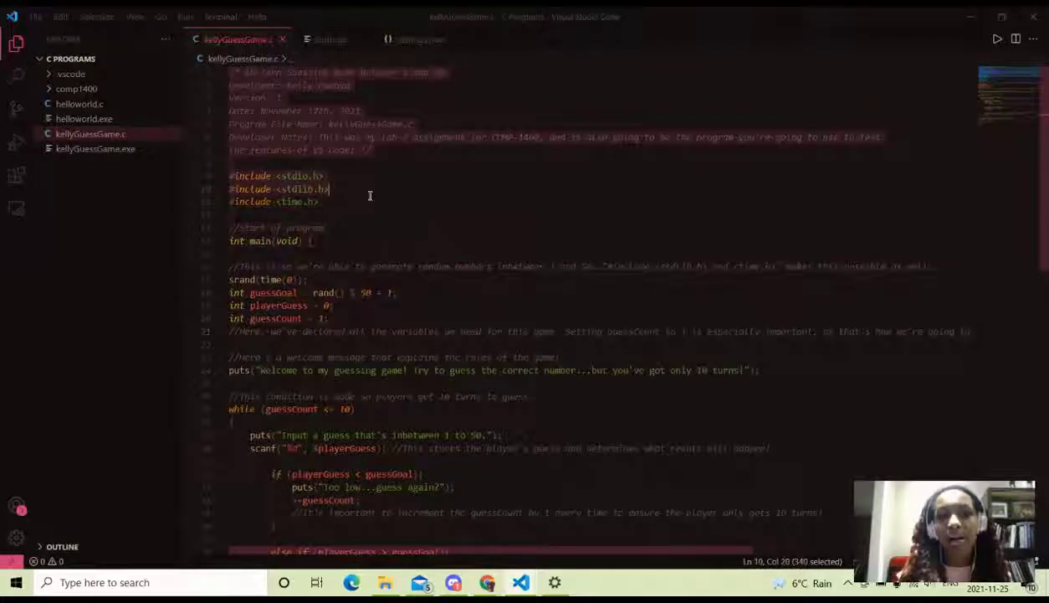
click(724, 148)
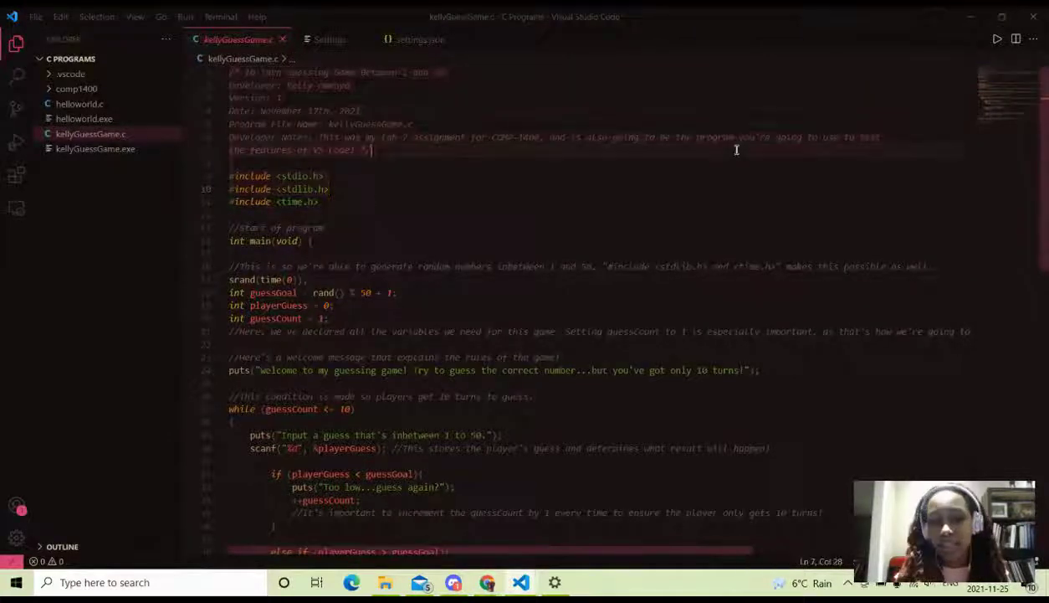
- Minimize both Visual Studio Code windows, then look through the saved notes on the Google Keep page in Chrome
click(968, 15)
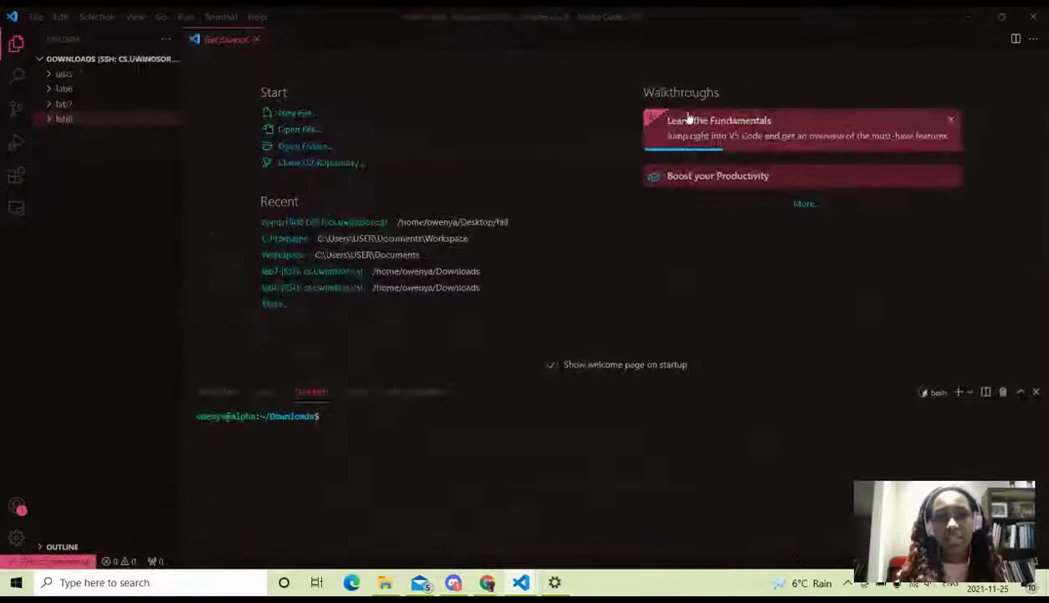
click(967, 13)
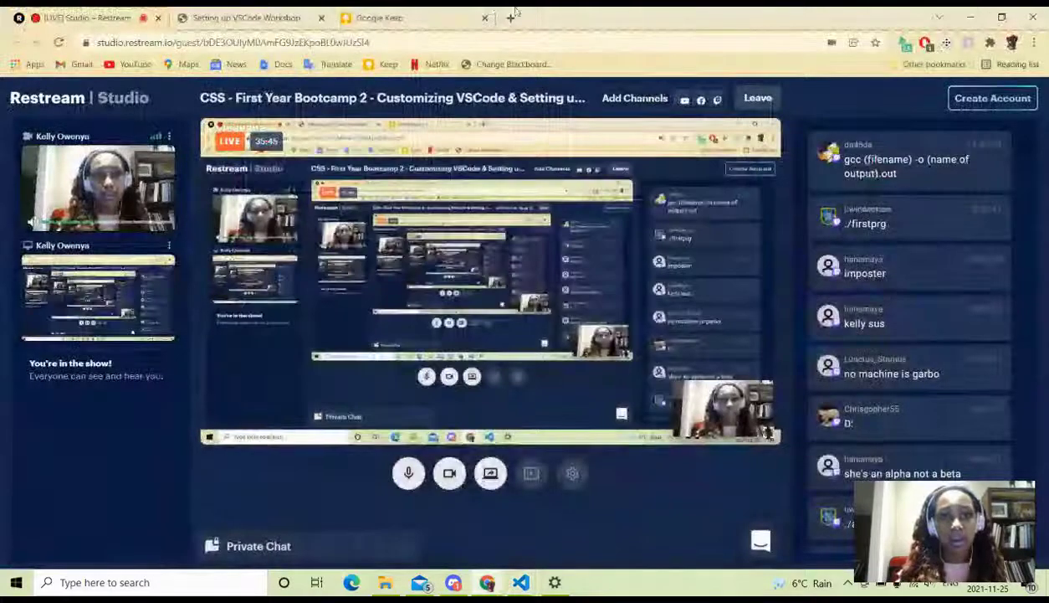
click(420, 16)
scroll(368, 355, down, 8)
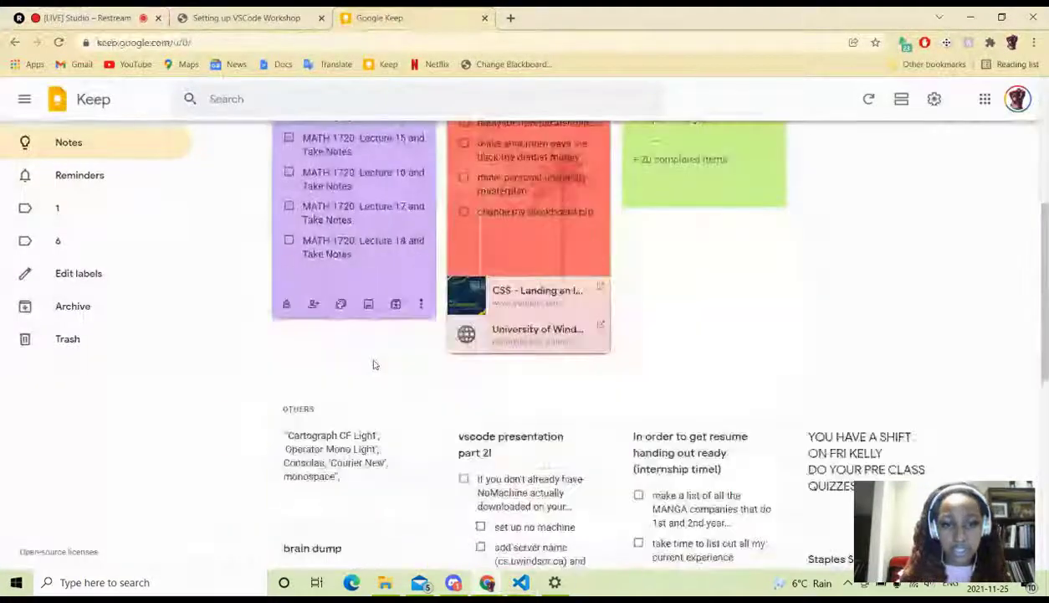
scroll(374, 364, down, 5)
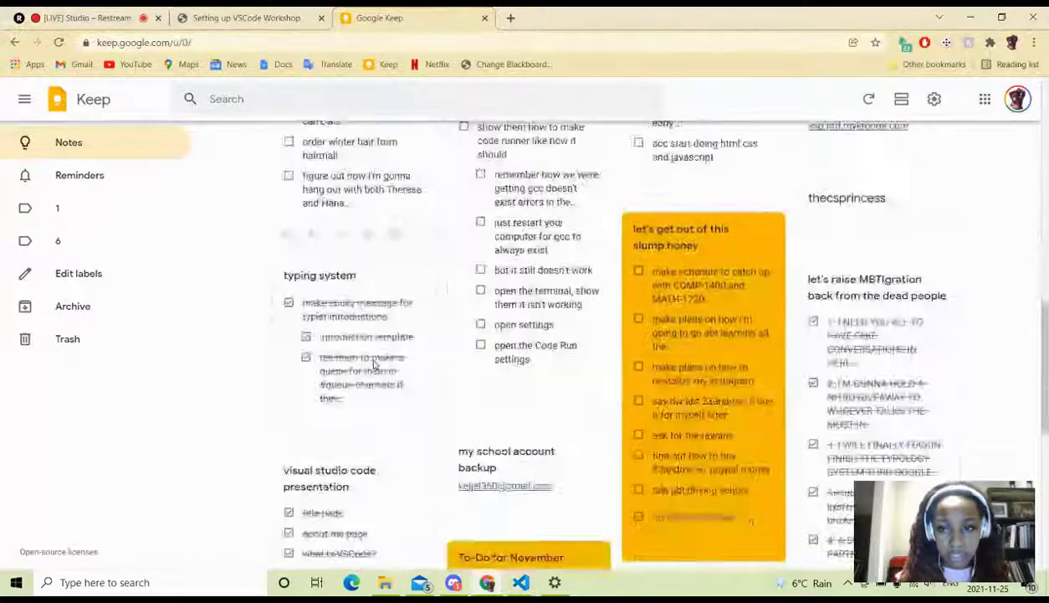
scroll(374, 364, up, 15)
- Start a search of the Google Keep notes, clearing the mistyped query
click(468, 159)
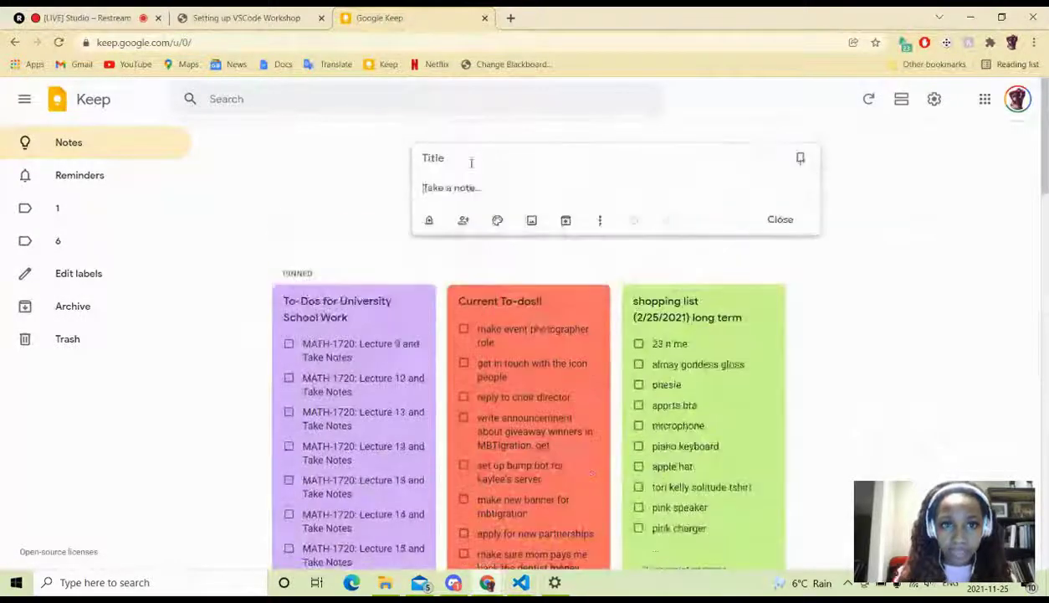
click(299, 103)
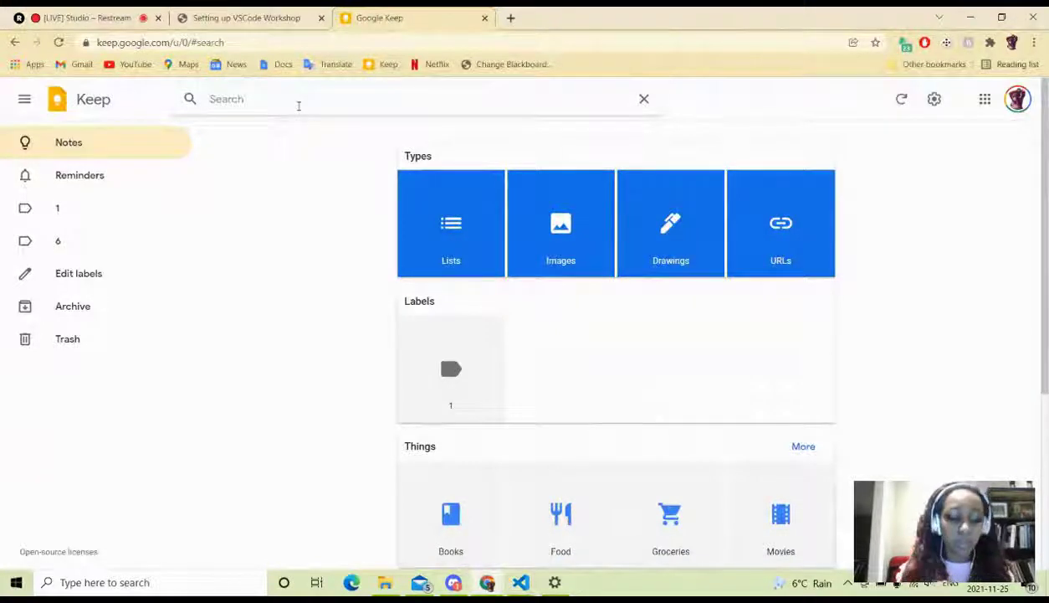
text(s)
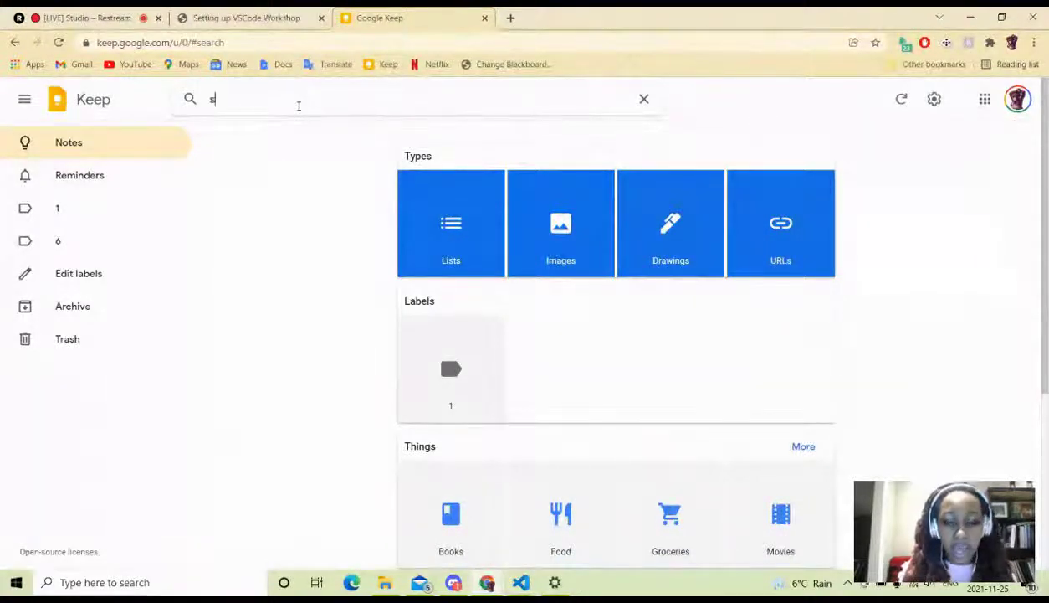
key(BackSpace)
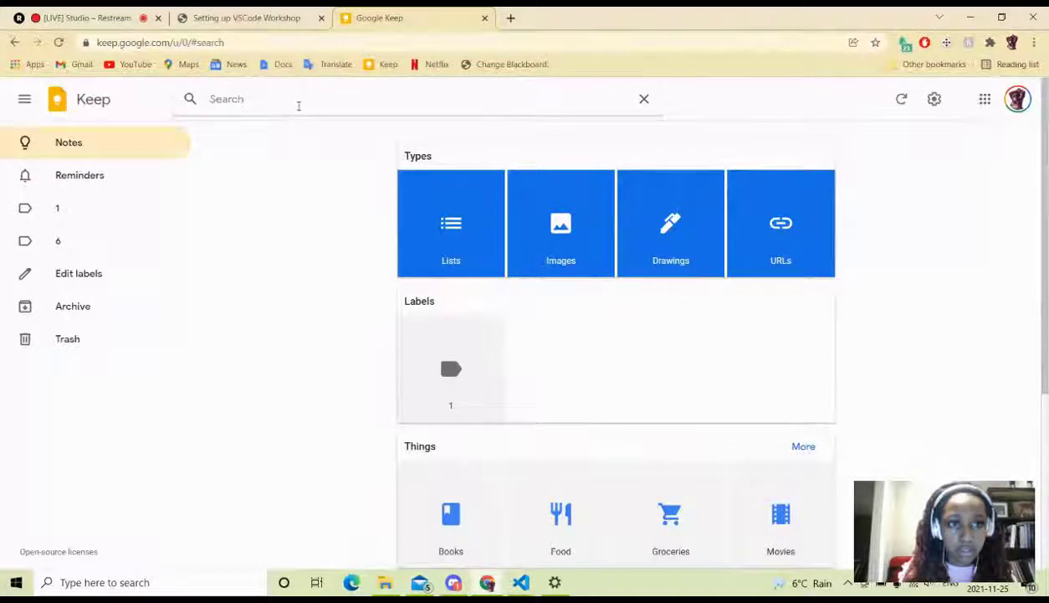
text(ink)
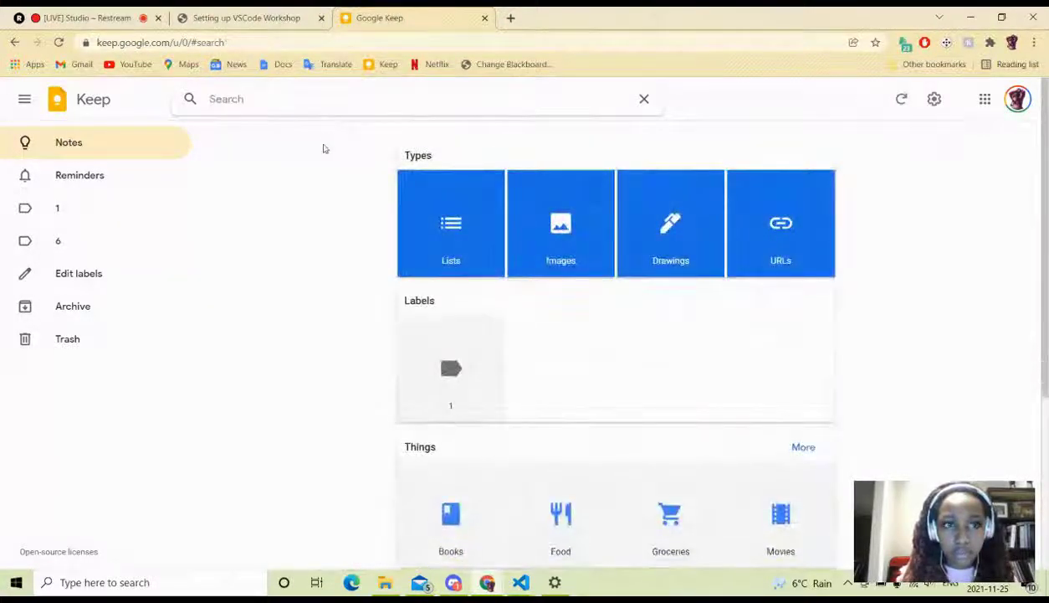
- Switch to VS Code, copy all the code of kellyGuessGame.c from C Programs, and bring up the SSH window with the Downloads folder
click(121, 17)
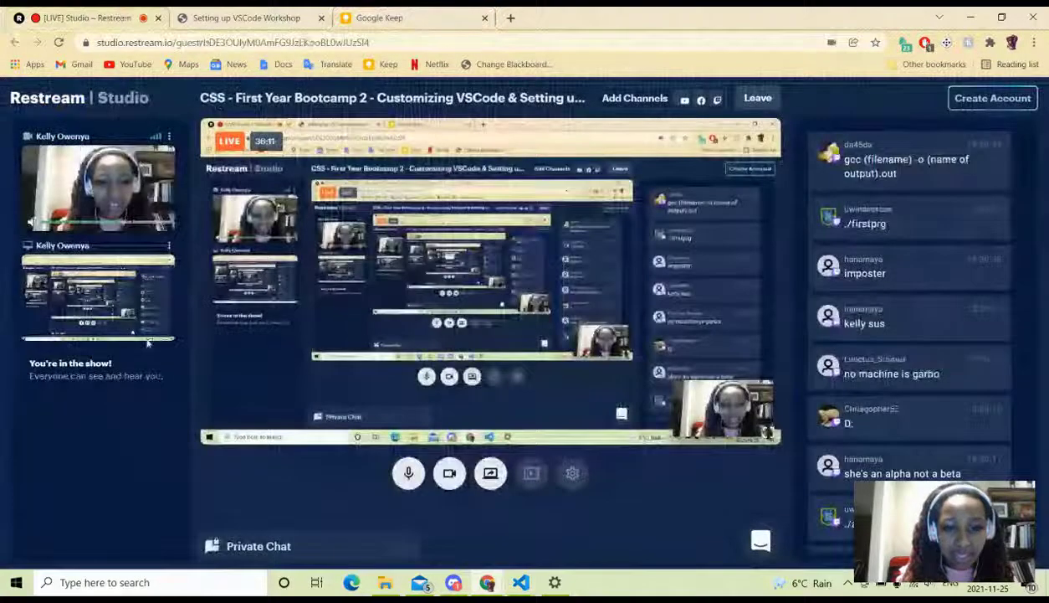
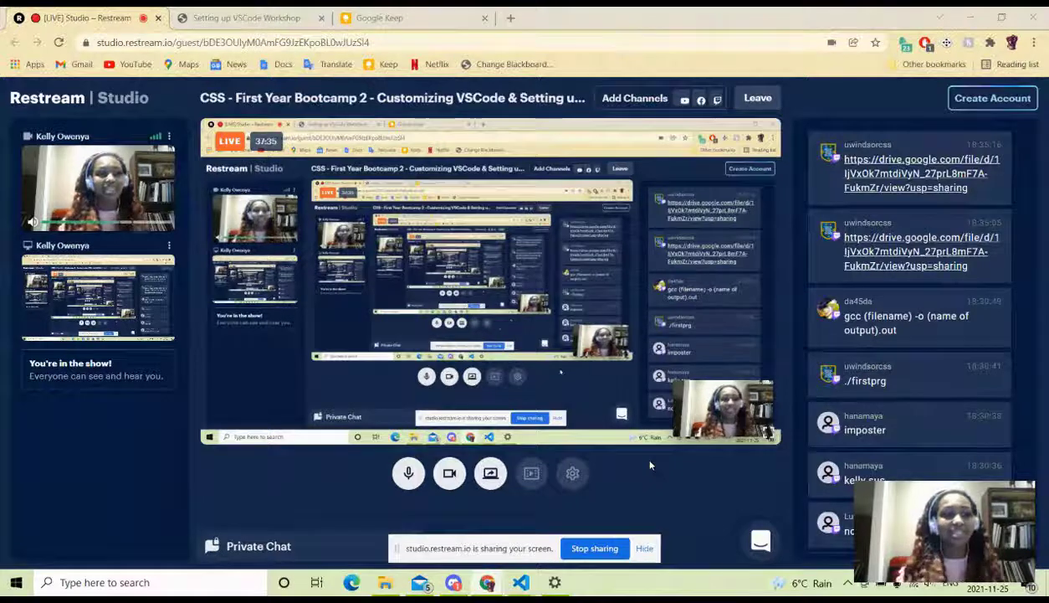
mouse_move(519, 584)
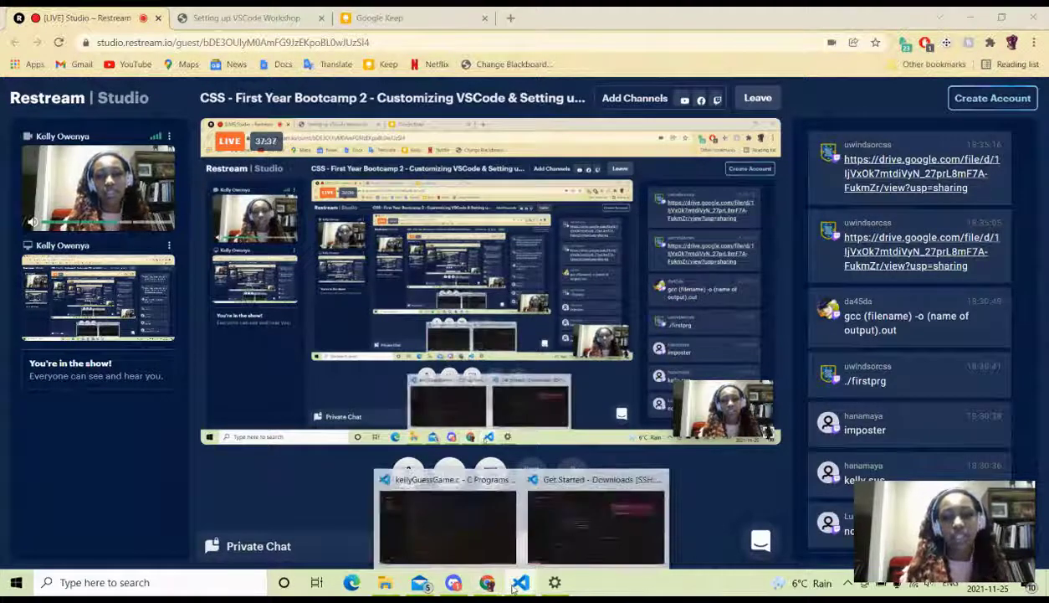
mouse_move(529, 540)
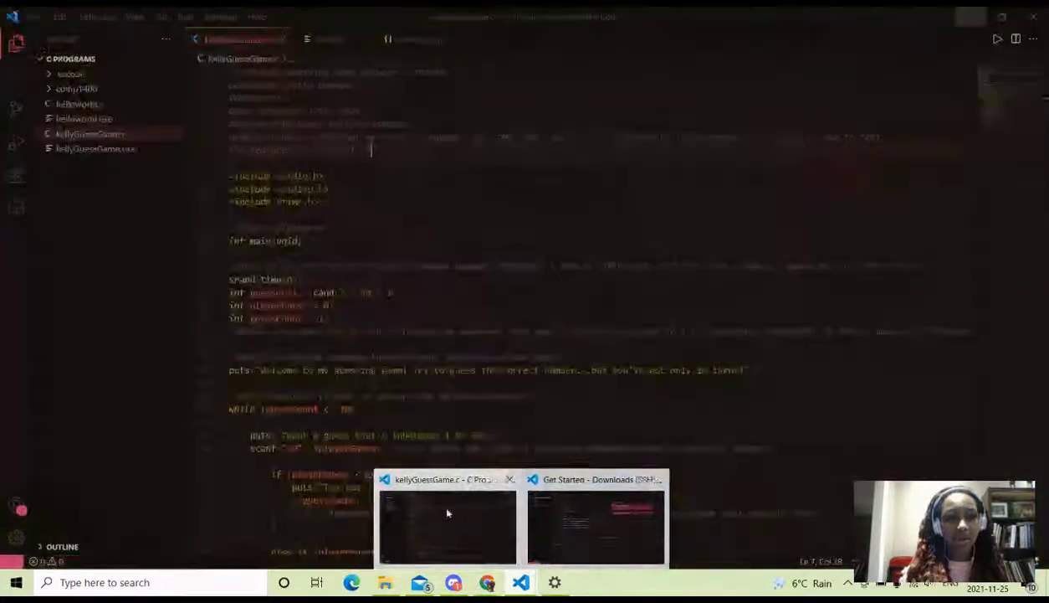
click(437, 497)
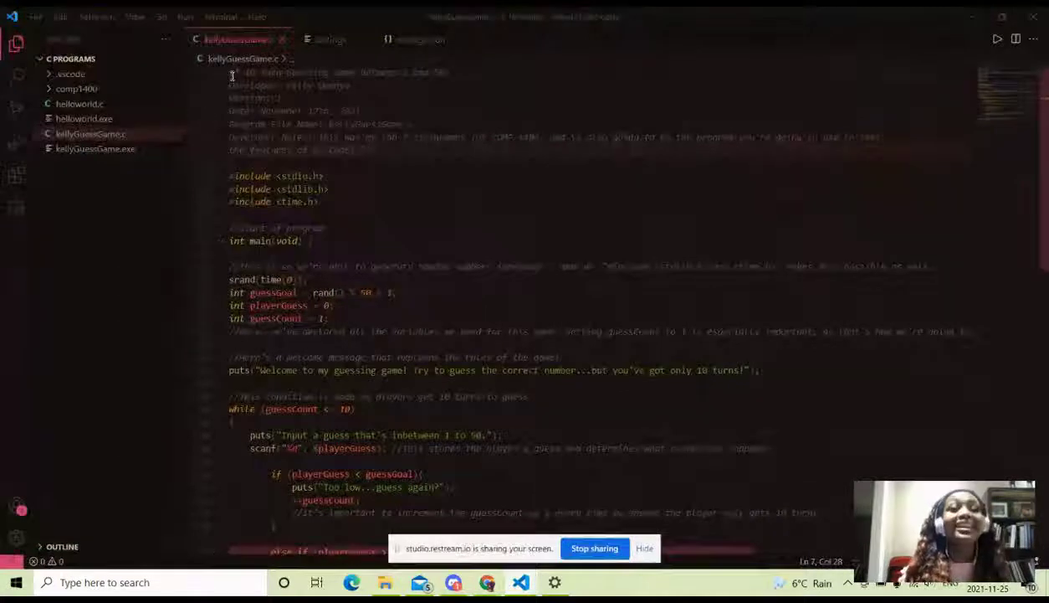
mouse_move(227, 72)
mouse_down()
mouse_move(327, 193)
mouse_move(470, 274)
mouse_move(326, 210)
mouse_move(251, 99)
mouse_move(226, 81)
mouse_up()
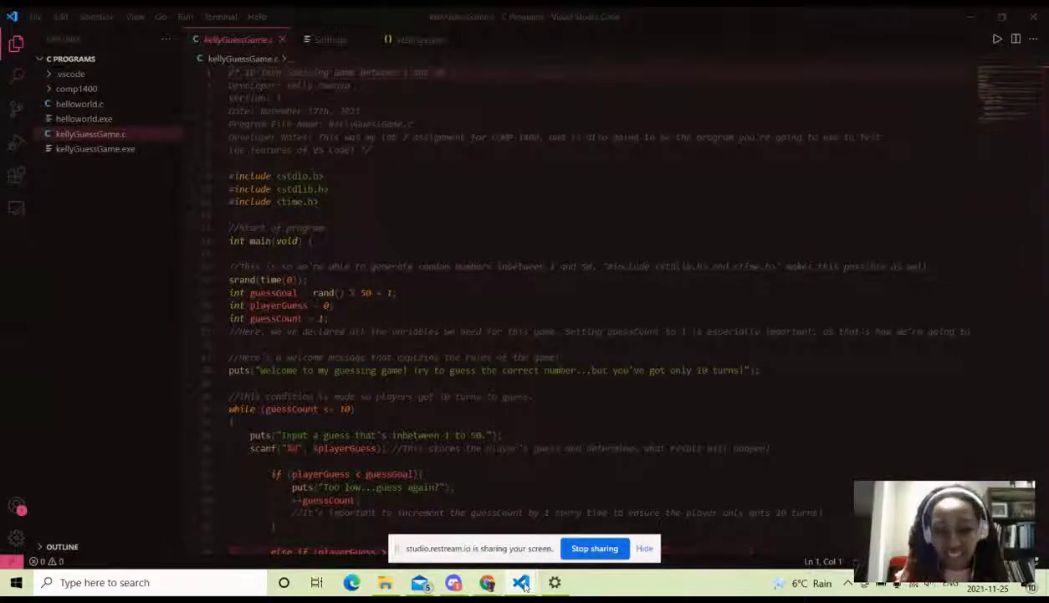
mouse_move(520, 582)
mouse_move(572, 546)
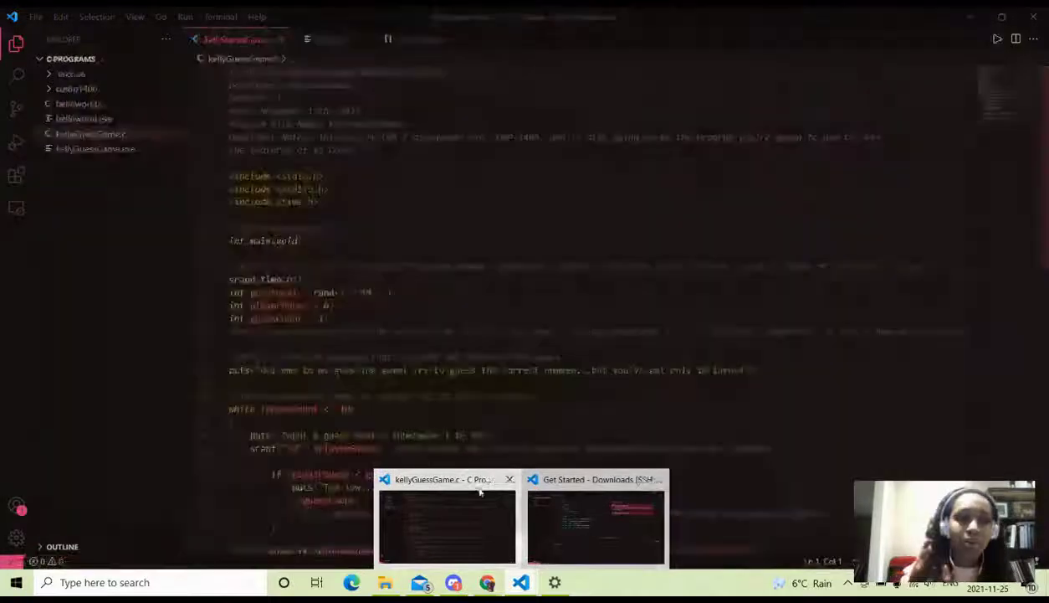
click(472, 500)
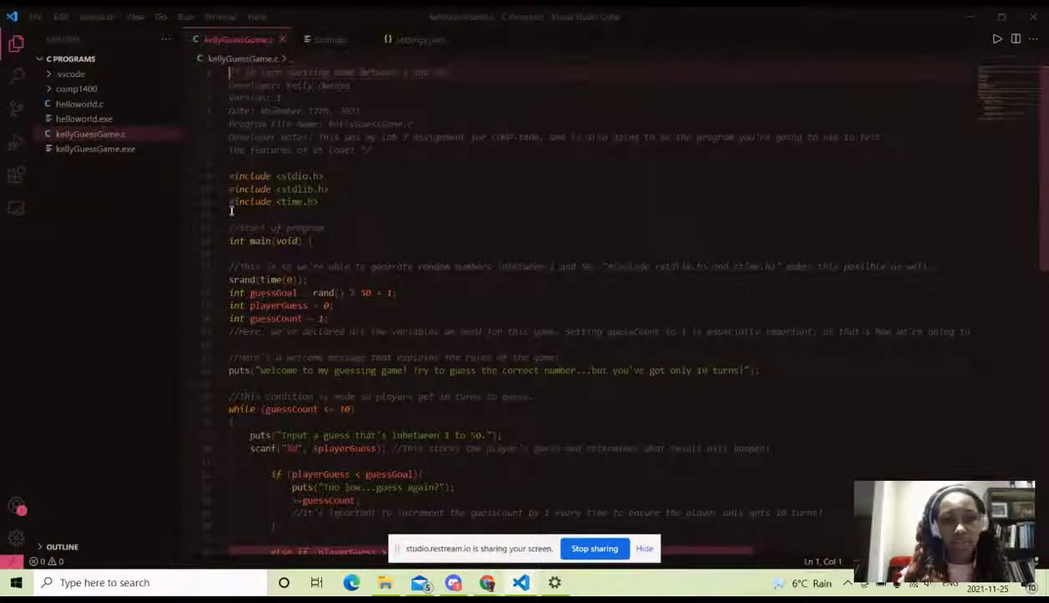
drag(226, 75, 251, 586)
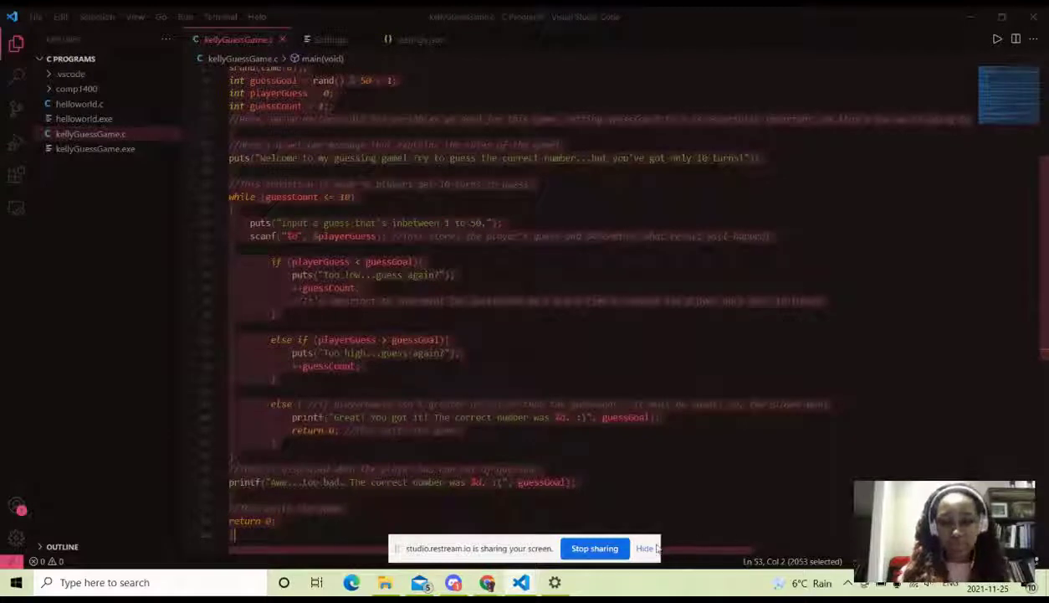
click(644, 548)
mouse_move(521, 581)
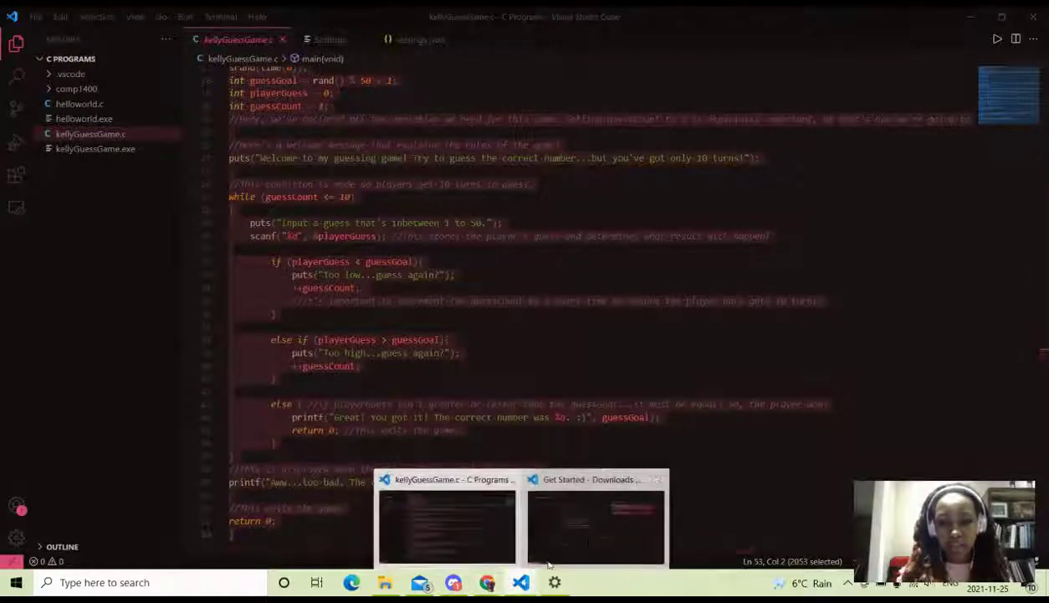
click(579, 523)
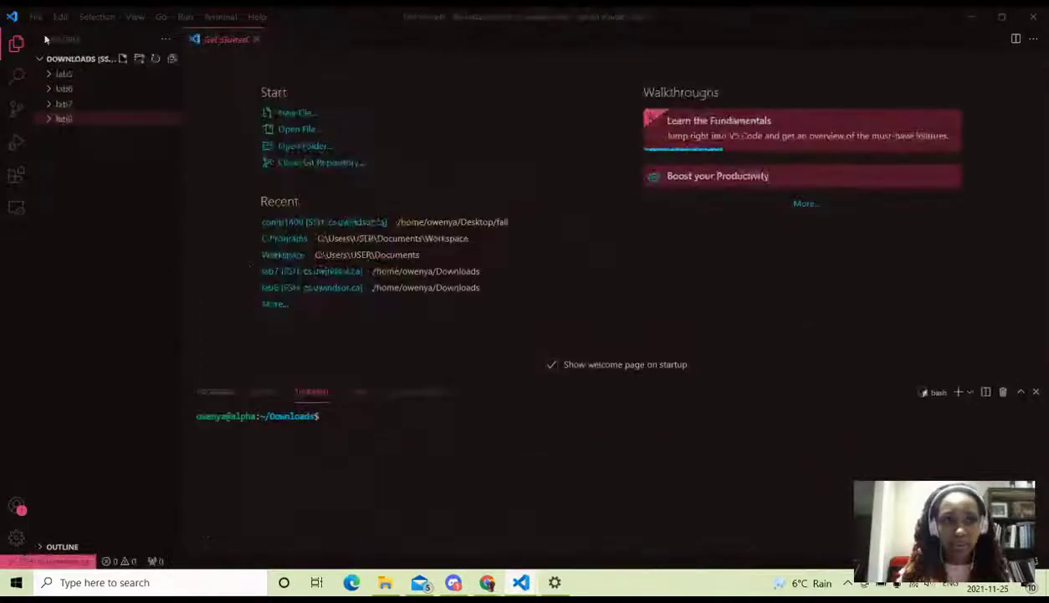
click(138, 60)
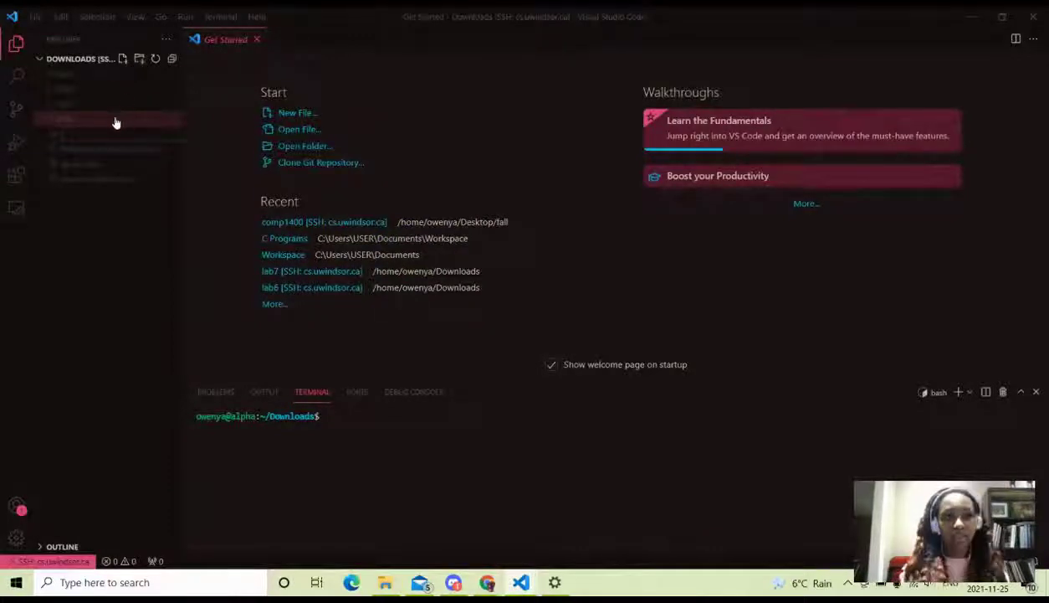
click(75, 291)
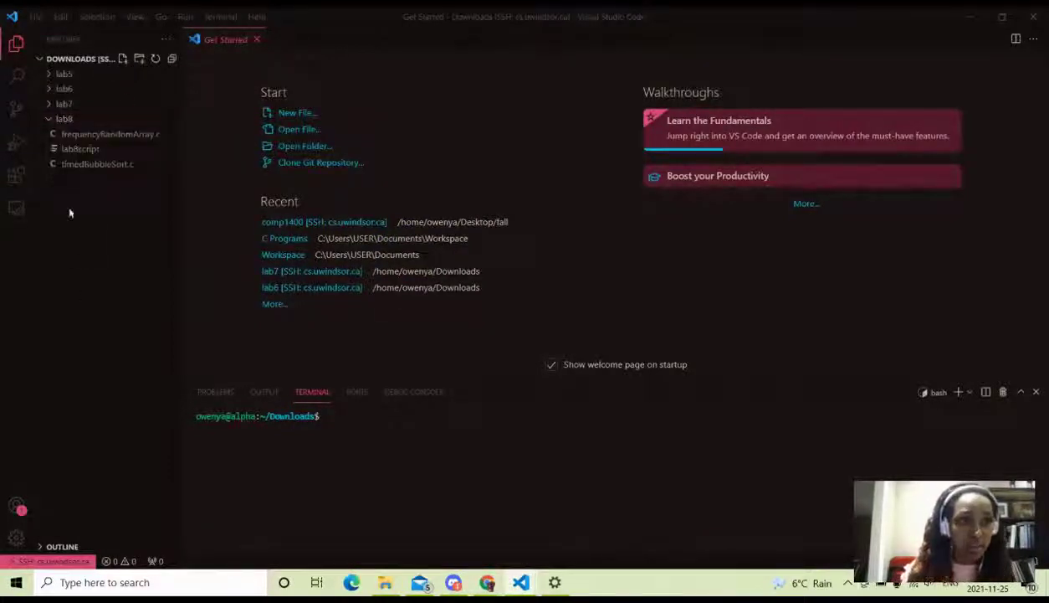
click(52, 120)
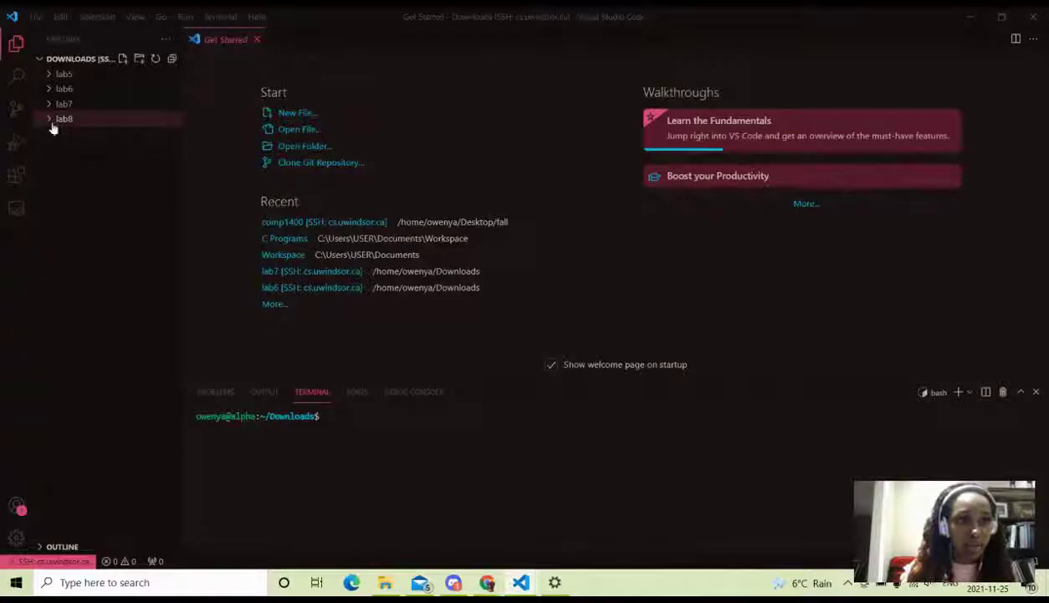
click(64, 59)
click(65, 59)
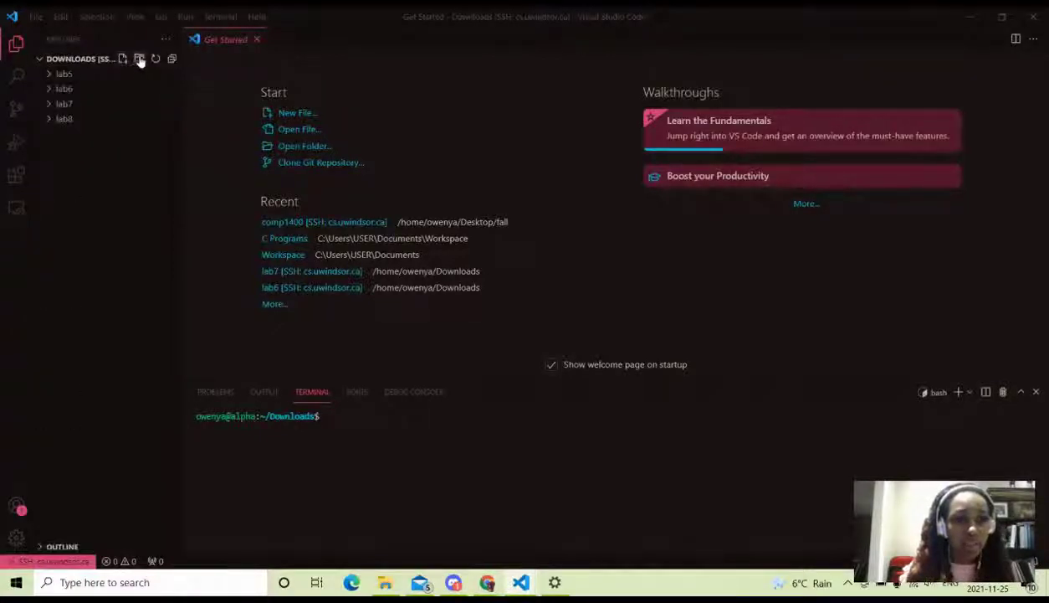
- Create a new folder named testing directly in the remote Downloads folder
click(139, 58)
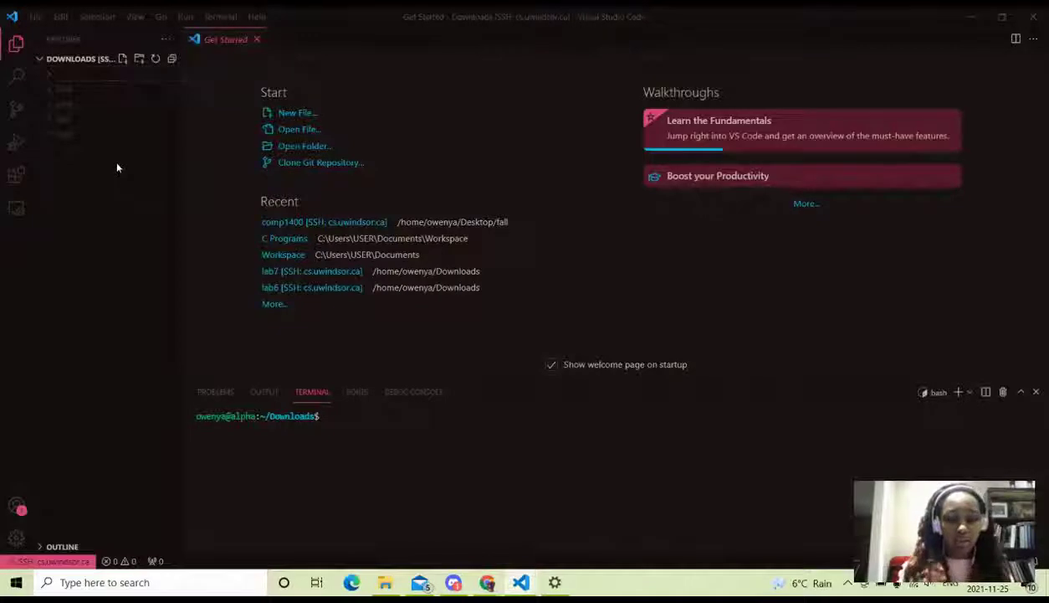
text(testing)
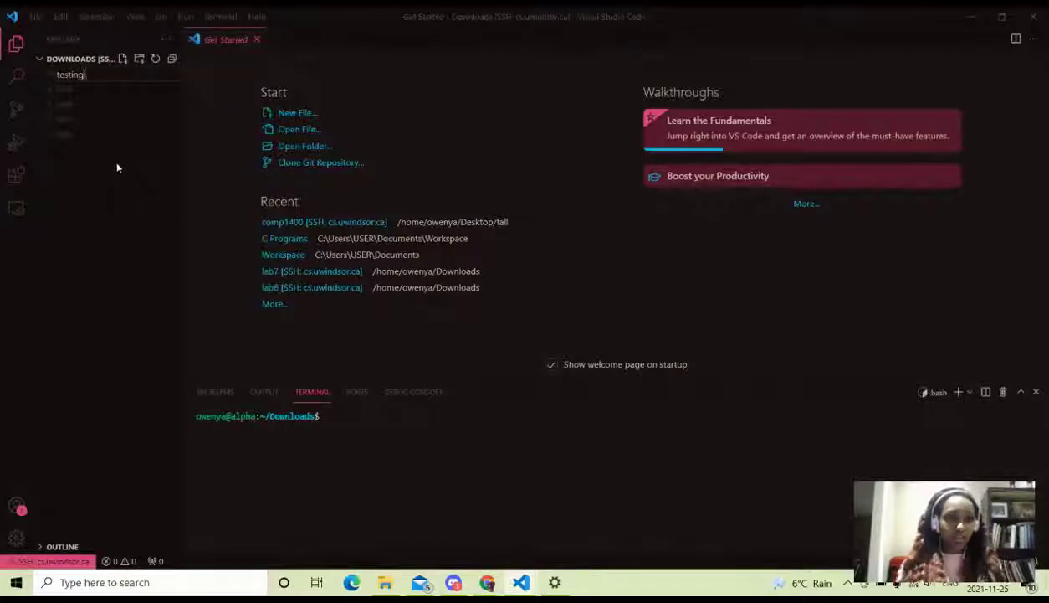
key(BackSpace)
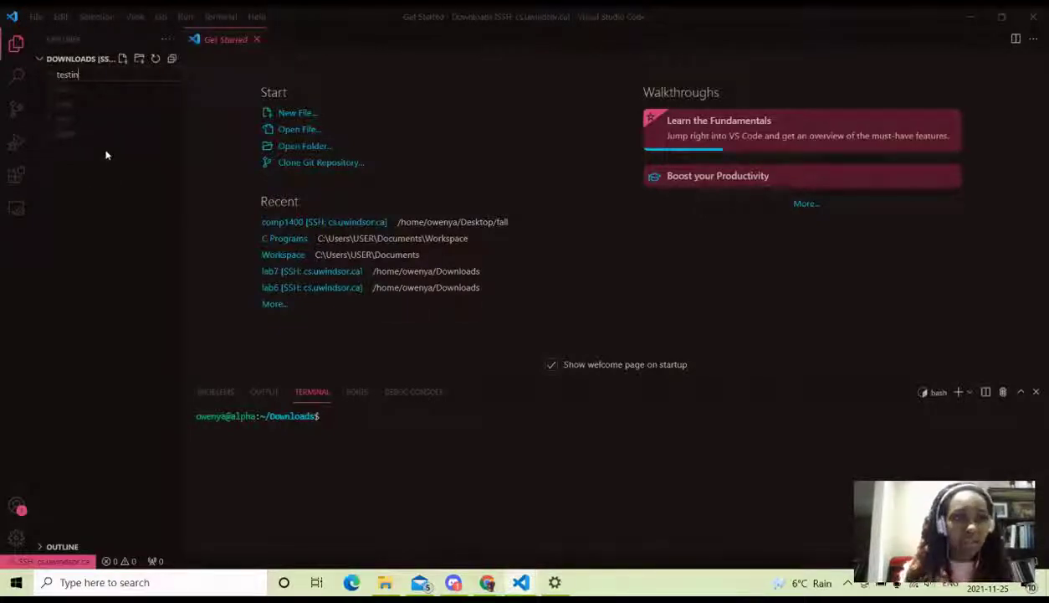
text(g)
key(Return)
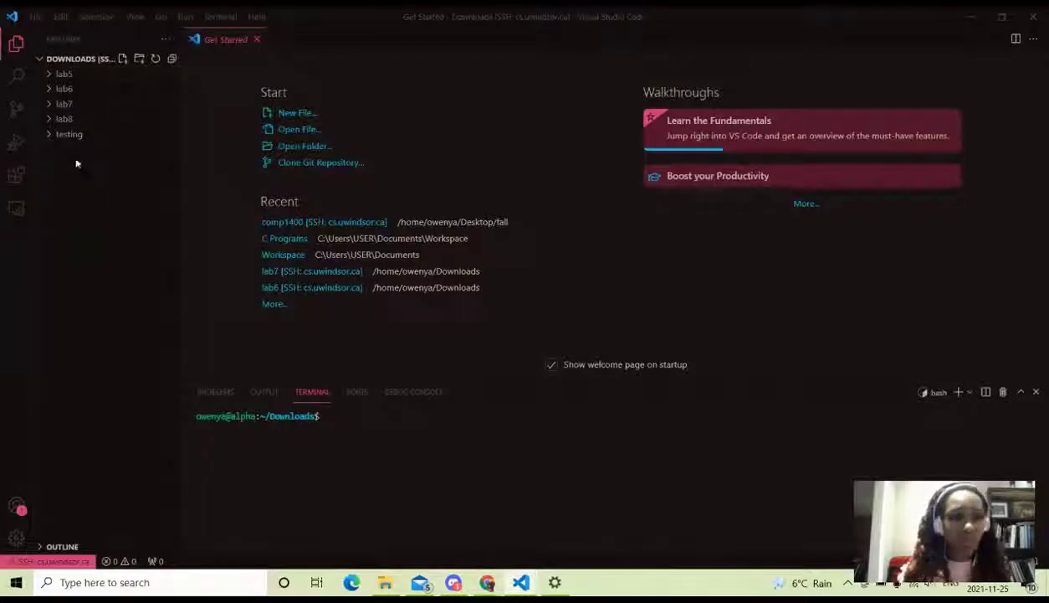
- Create a new file named kellyGuessGame.c inside the testing folder
click(64, 136)
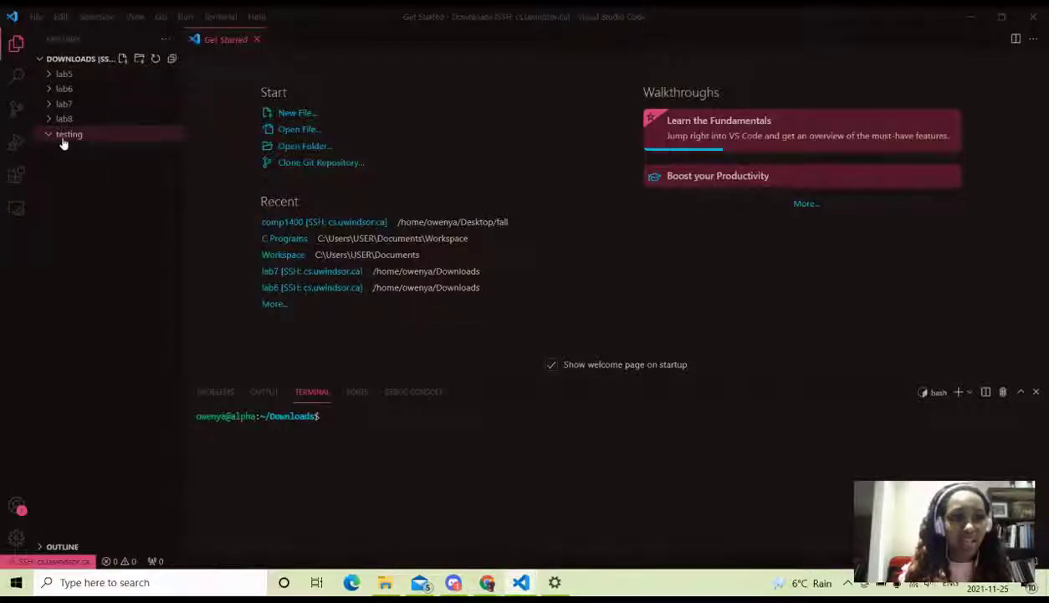
click(122, 58)
text(telly)
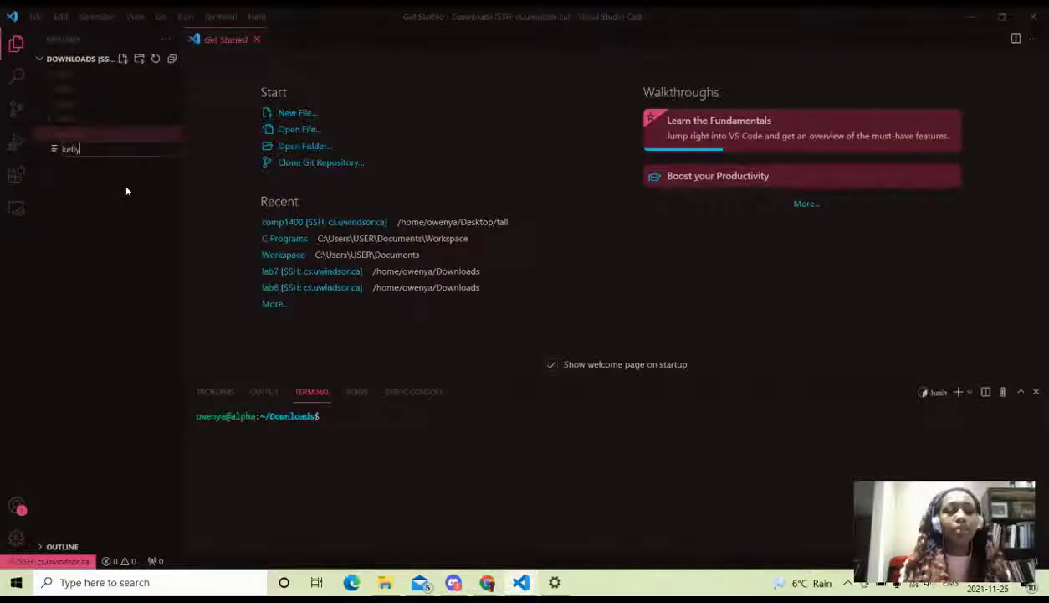
text(Guess)
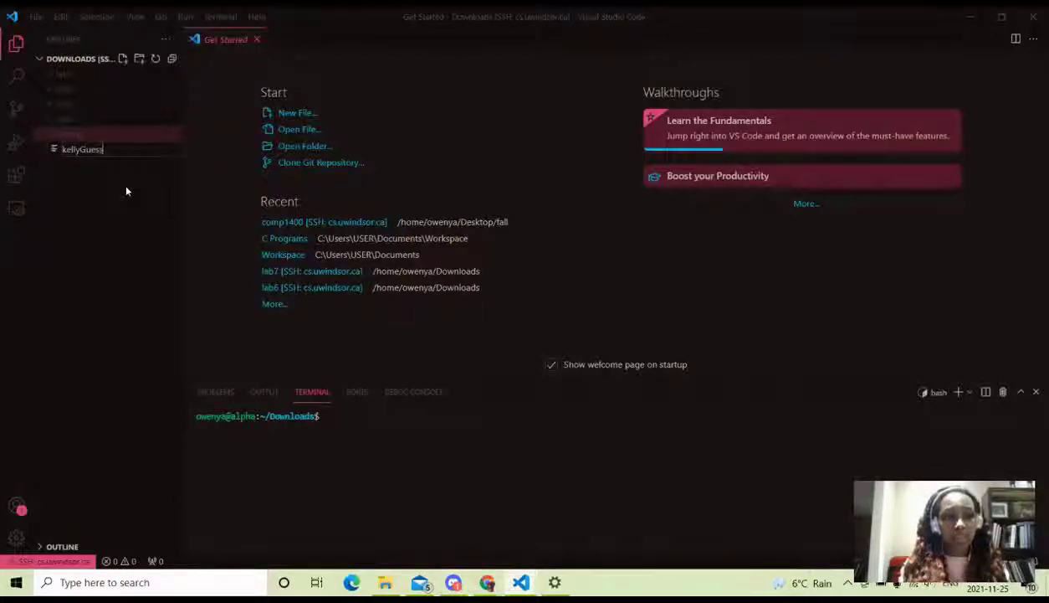
text(Game.c)
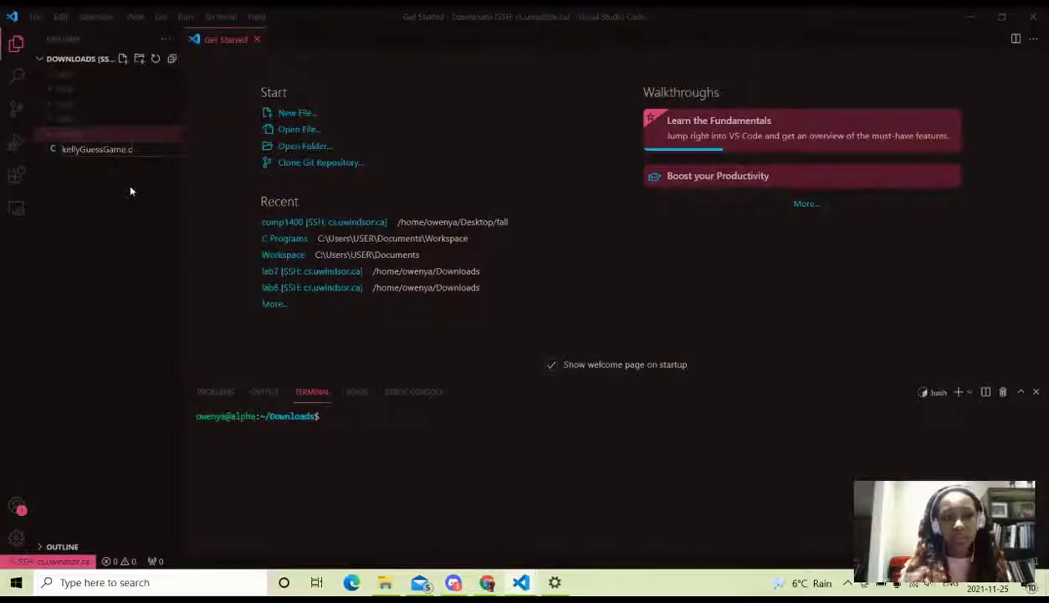
key(Return)
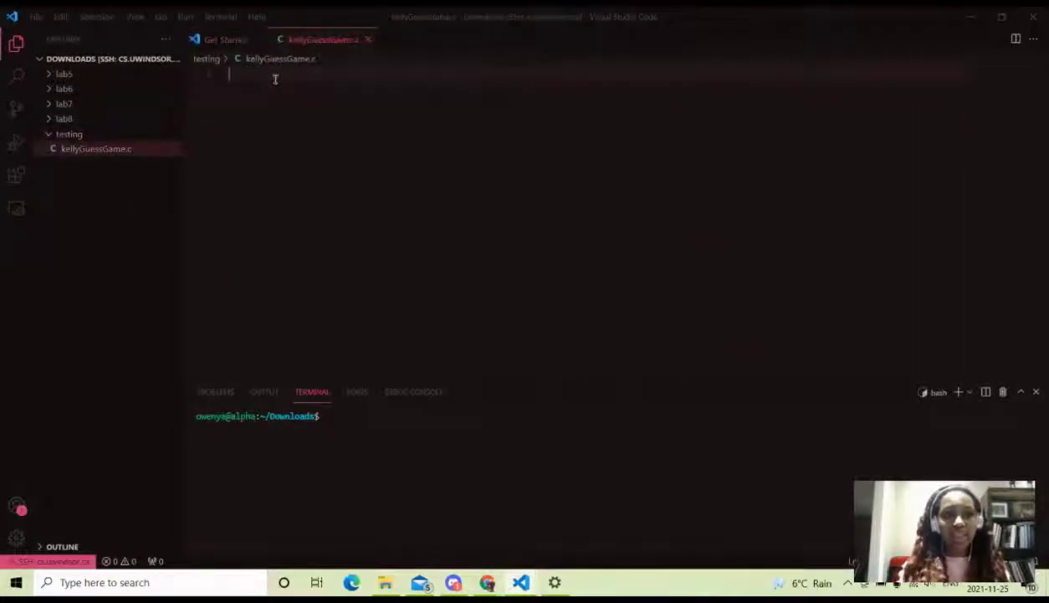
- Paste the copied guessing game code into the new kellyGuessGame.c and save the file
key(ctrl+v)
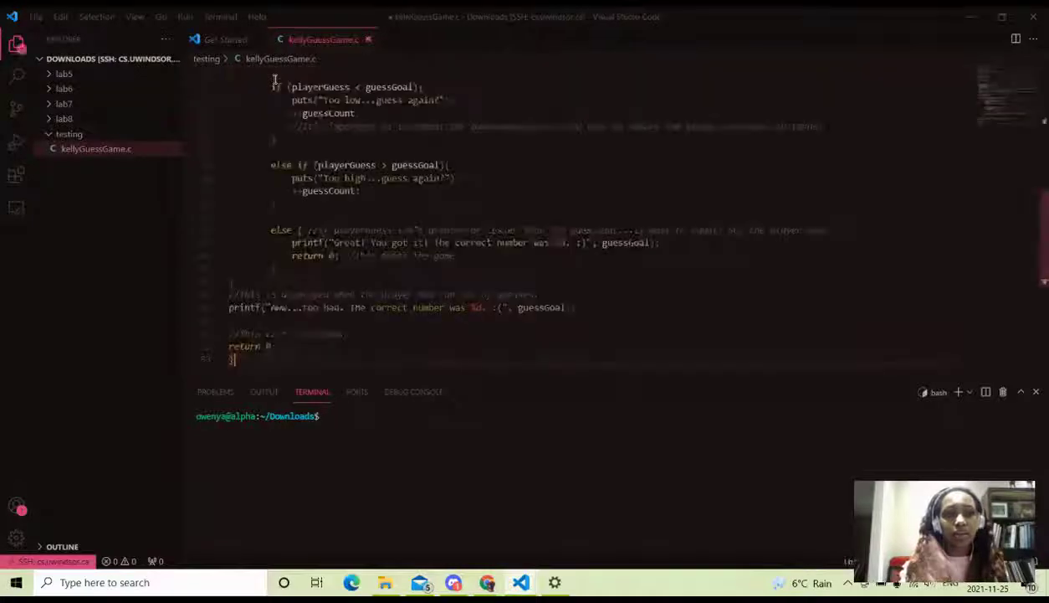
scroll(356, 307, up, 10)
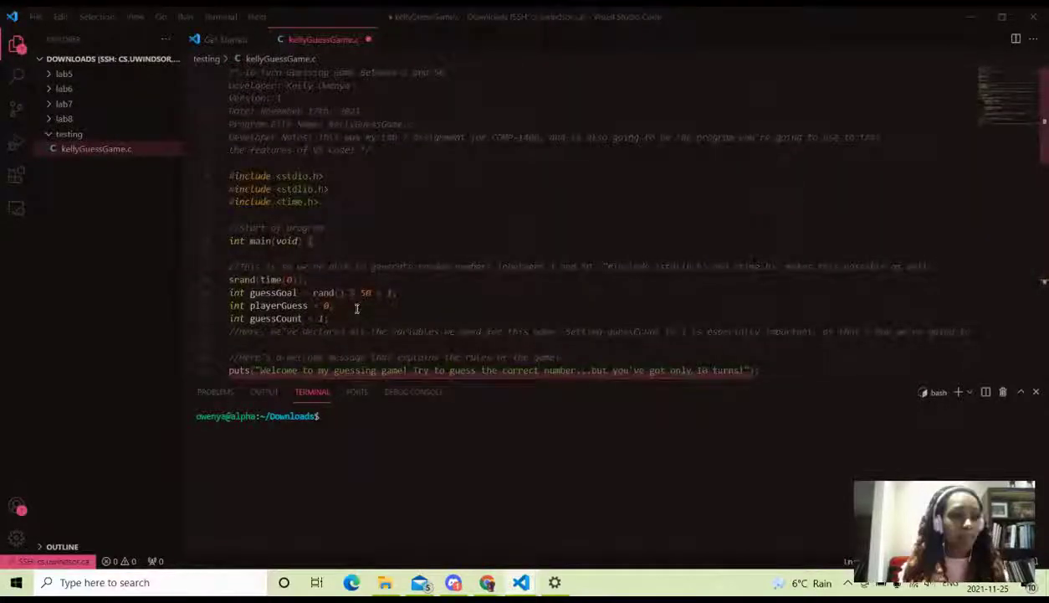
key(ctrl+s)
scroll(428, 243, down, 10)
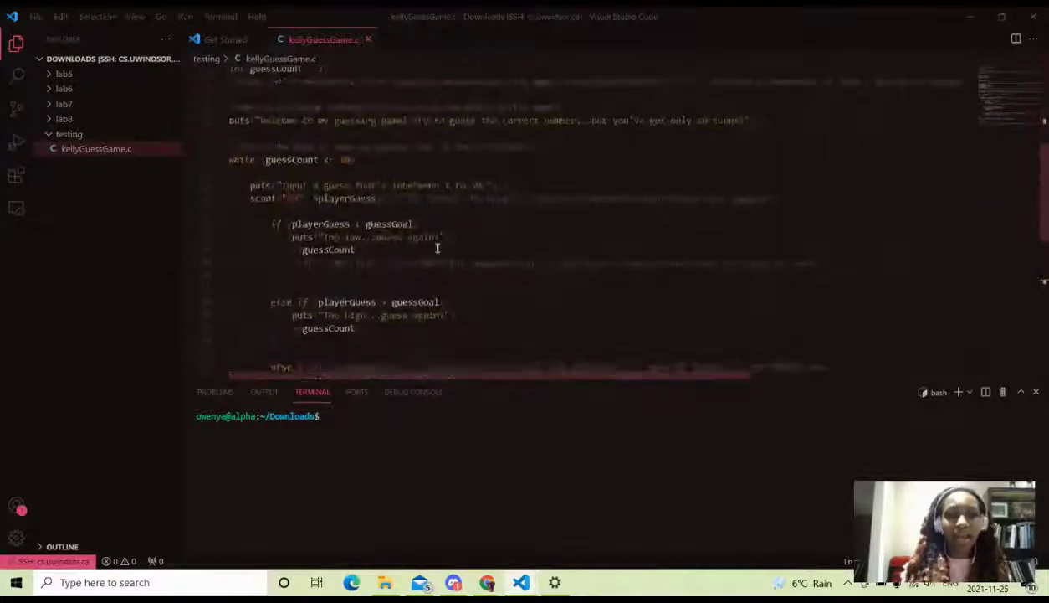
scroll(437, 203, up, 5)
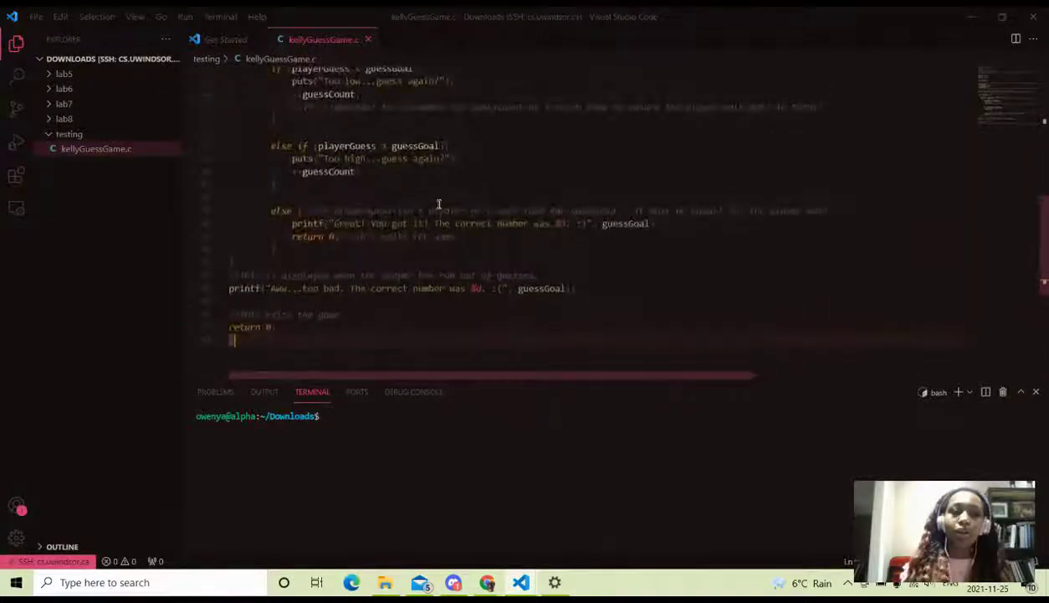
scroll(438, 203, up, 10)
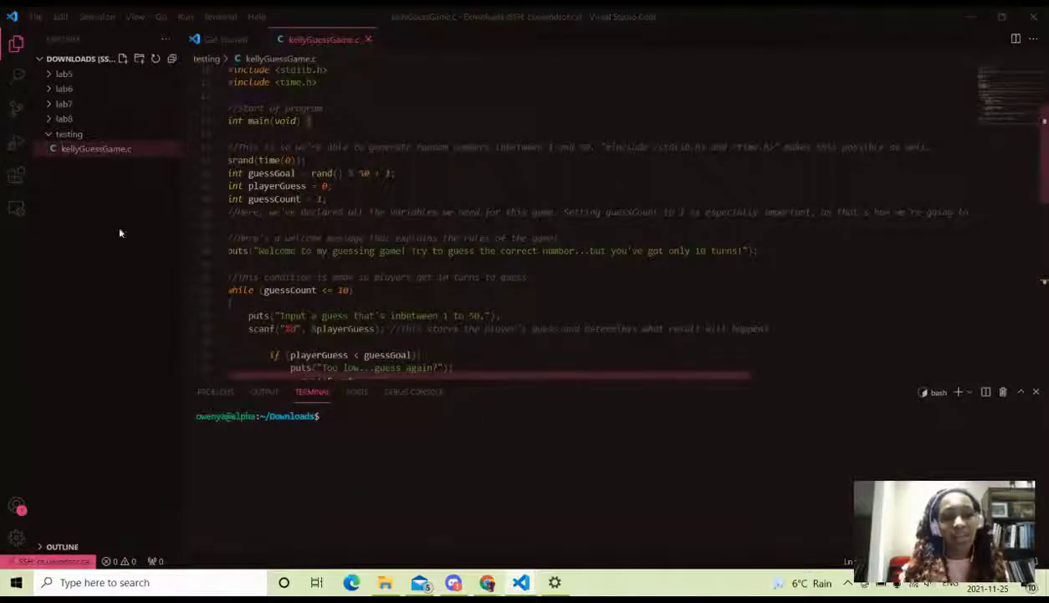
- Change the terminal's working directory from Downloads to the testing folder with cd testing
click(403, 431)
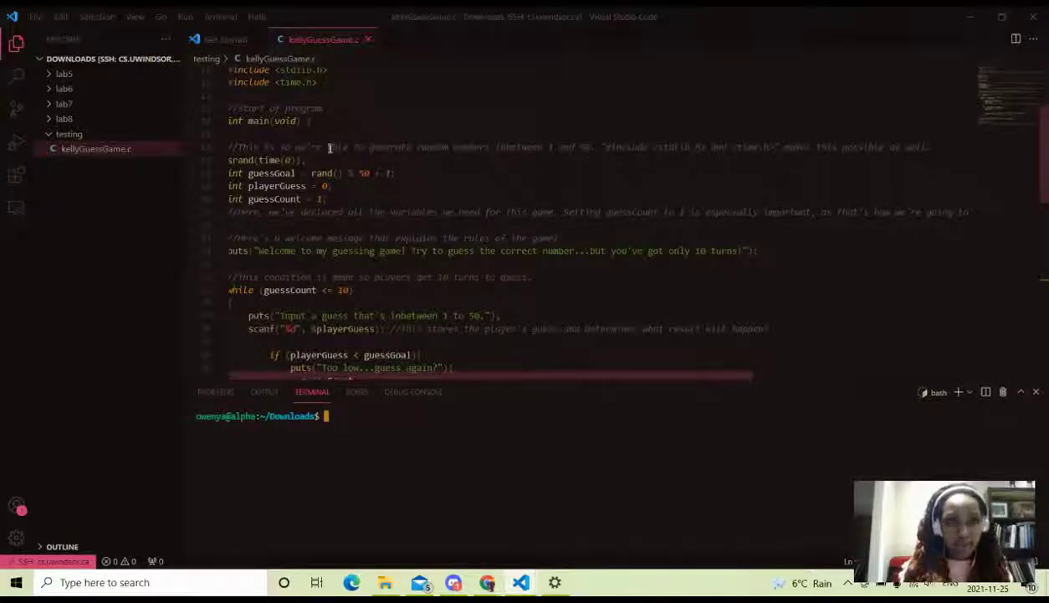
click(80, 136)
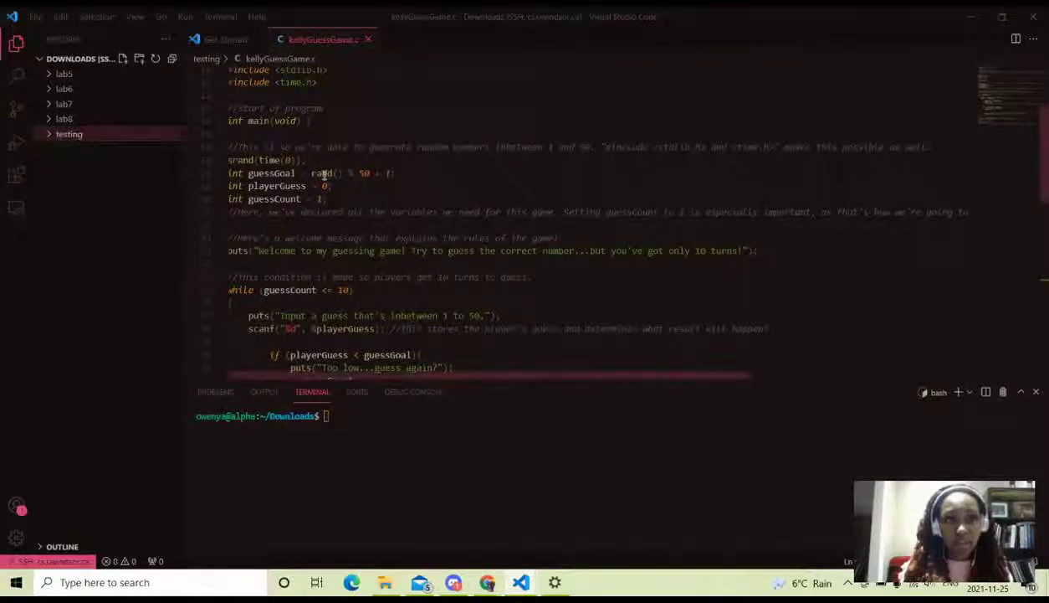
scroll(444, 184, up, 3)
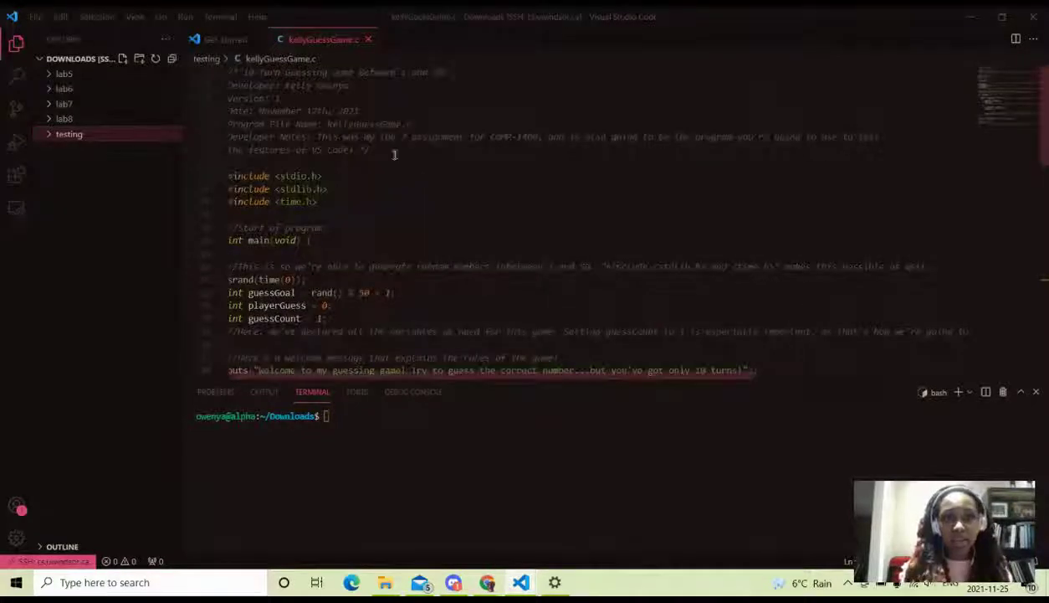
click(390, 419)
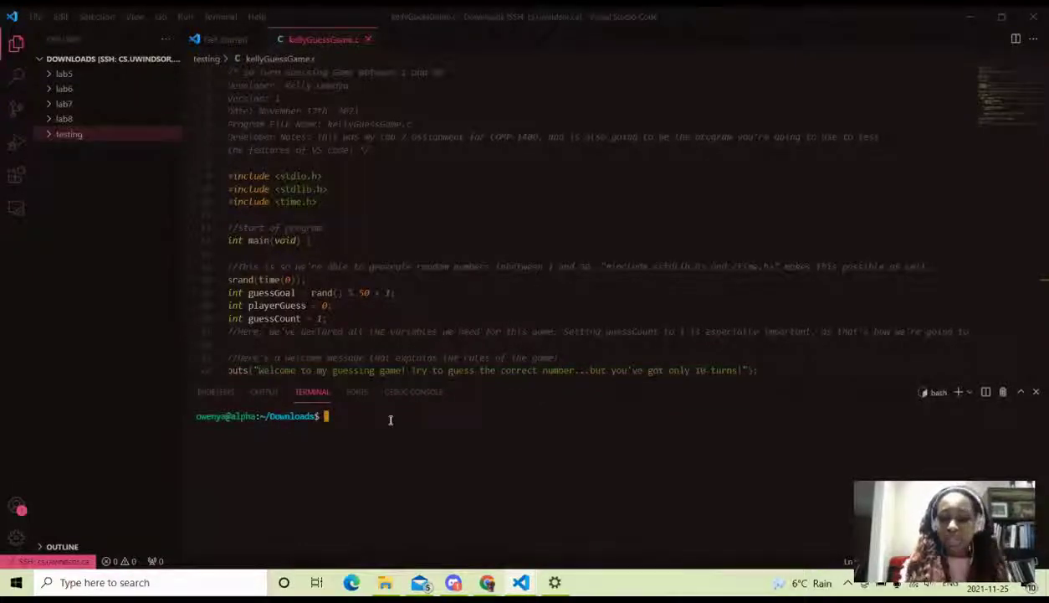
text(cd )
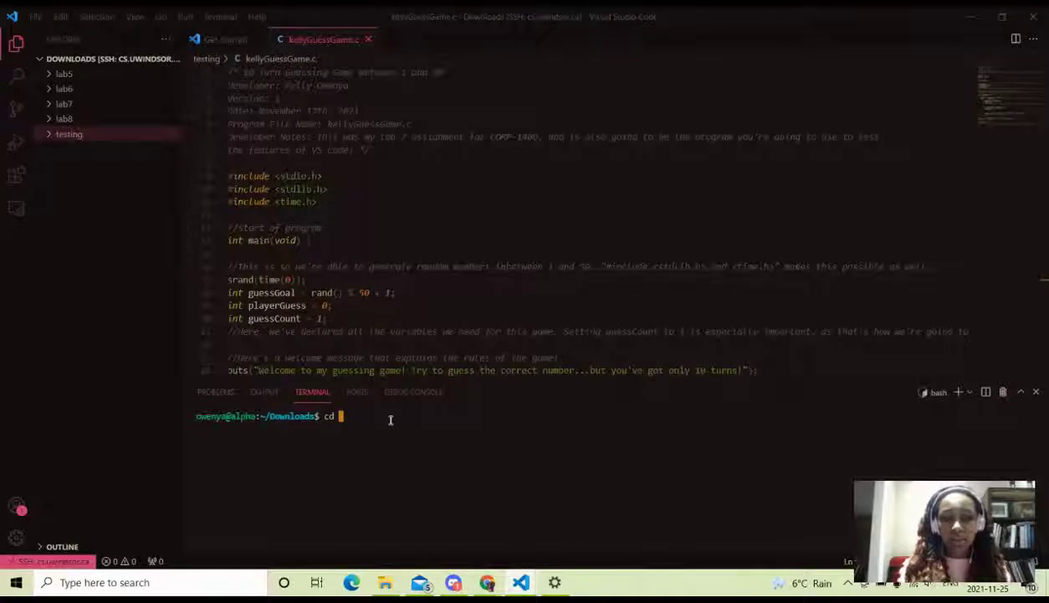
text(testing)
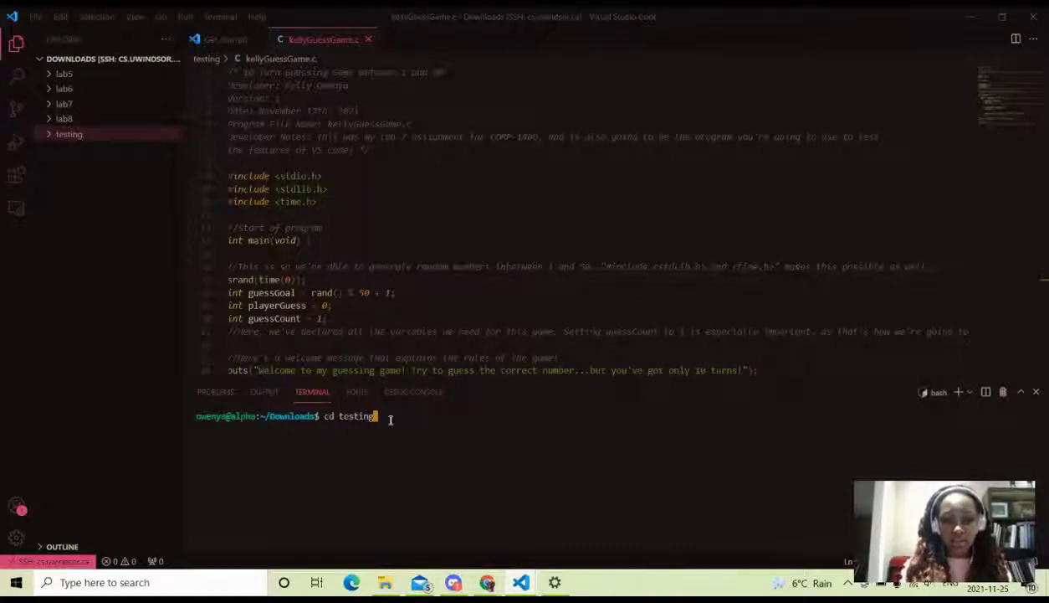
key(Return)
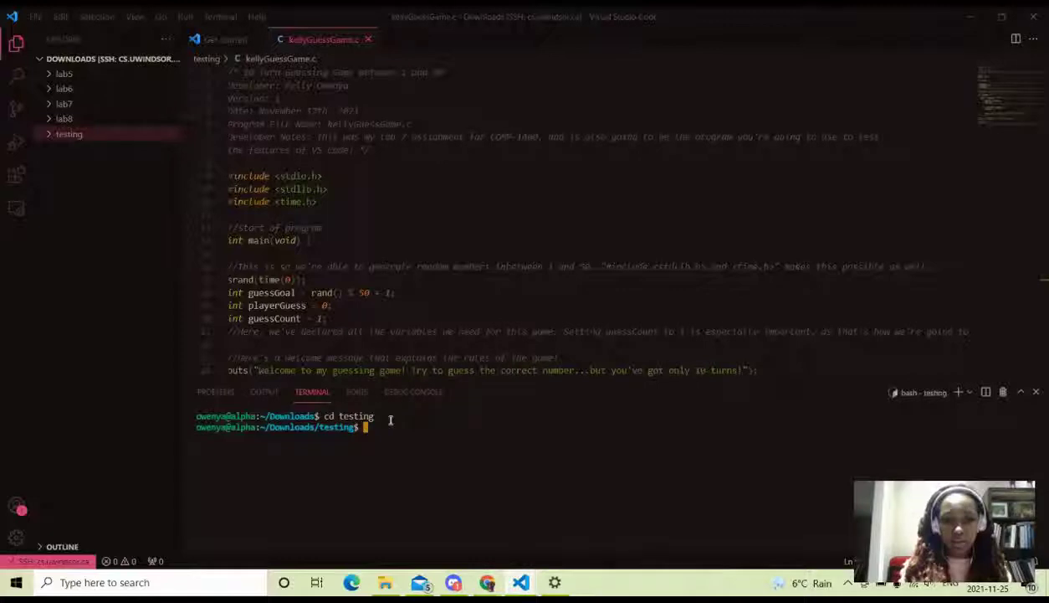
- Start recording the terminal session to a log file named testingtypescript with the script command
text(tcc)
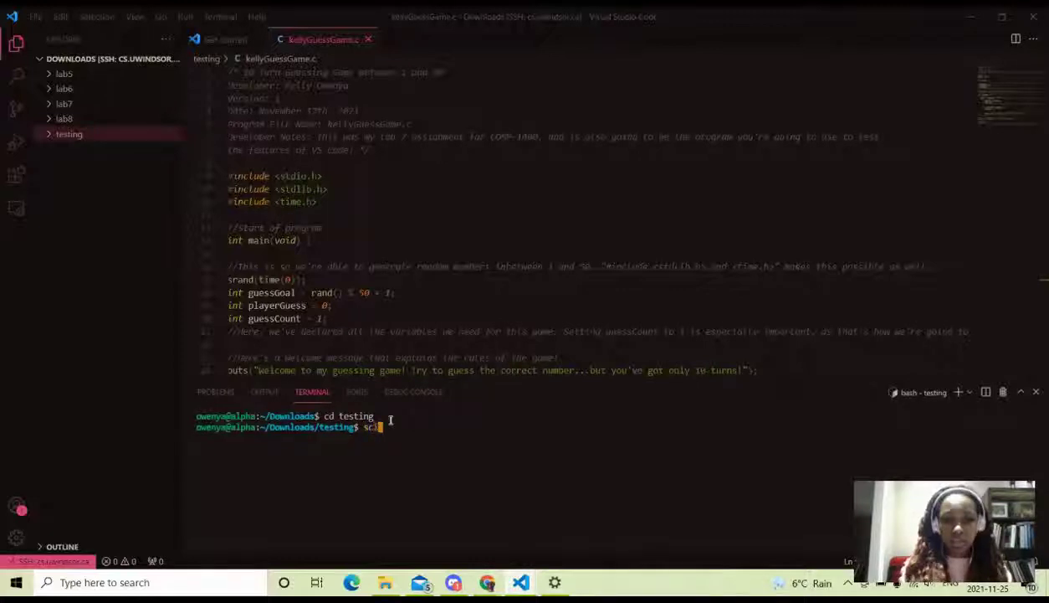
text(ipt)
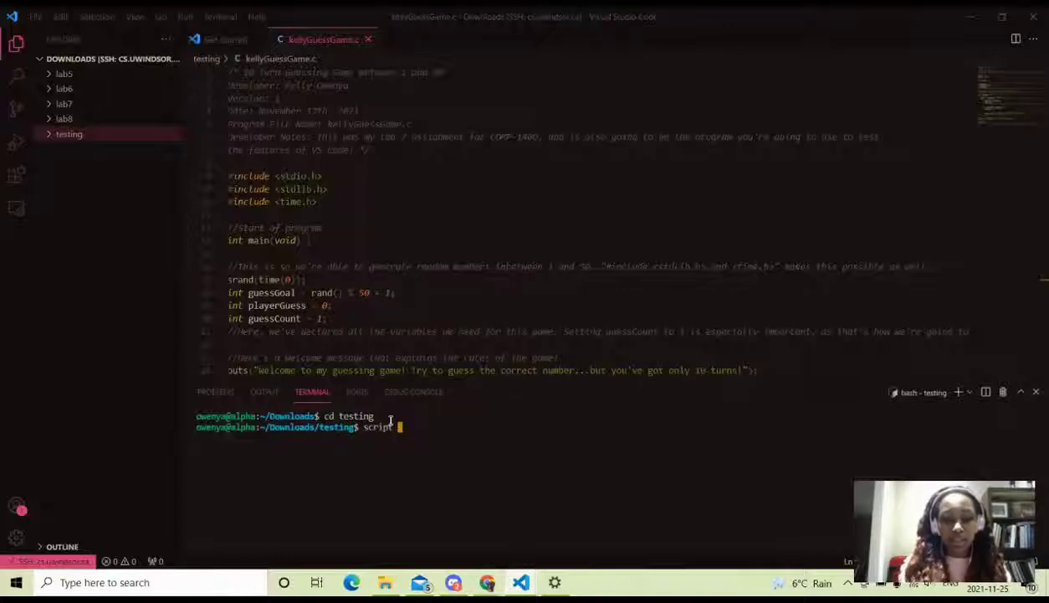
text(testingty)
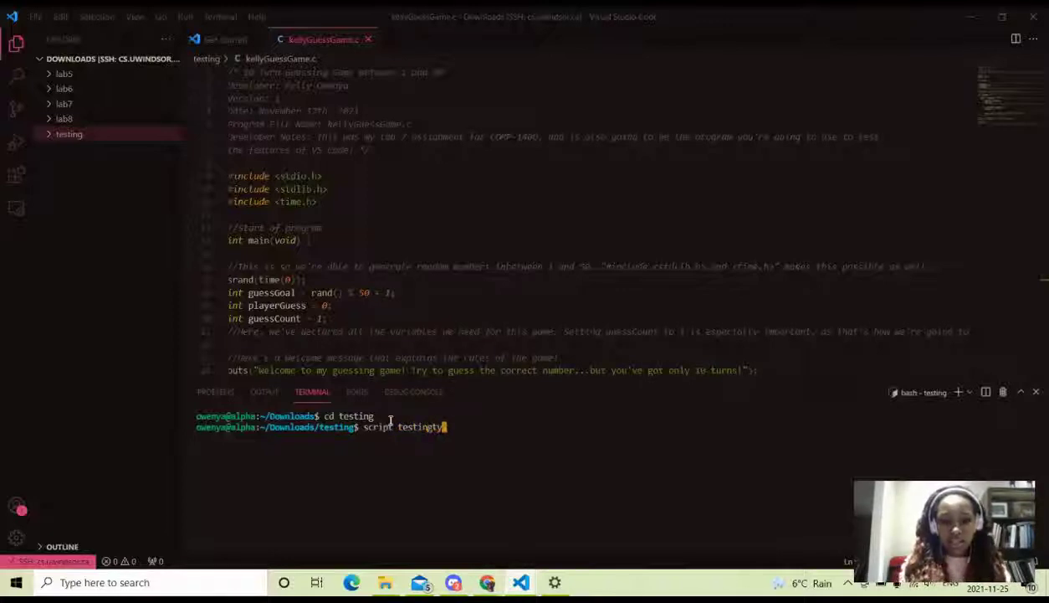
text(pescript)
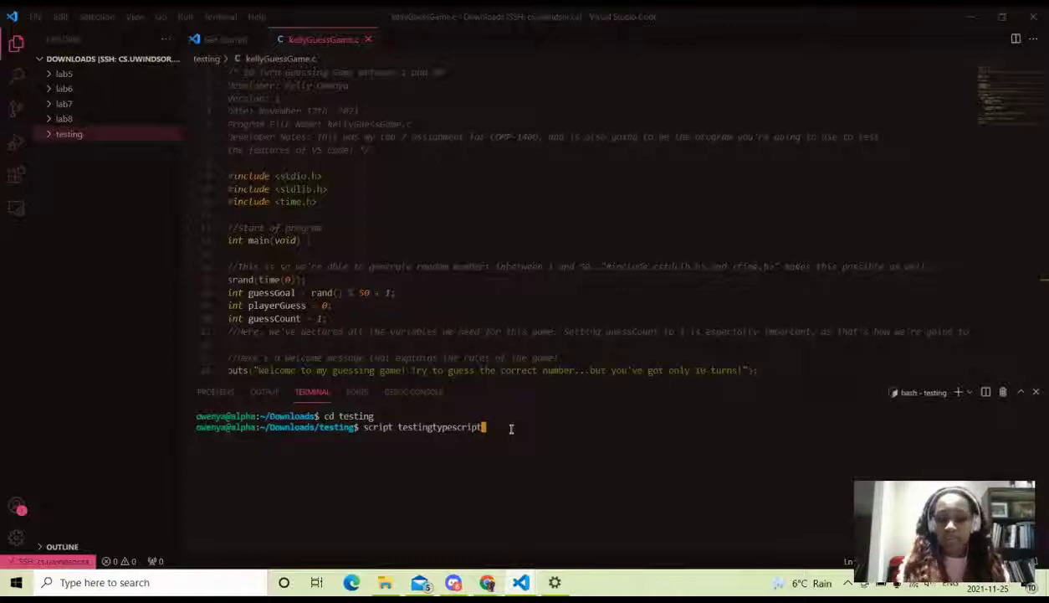
key(Return)
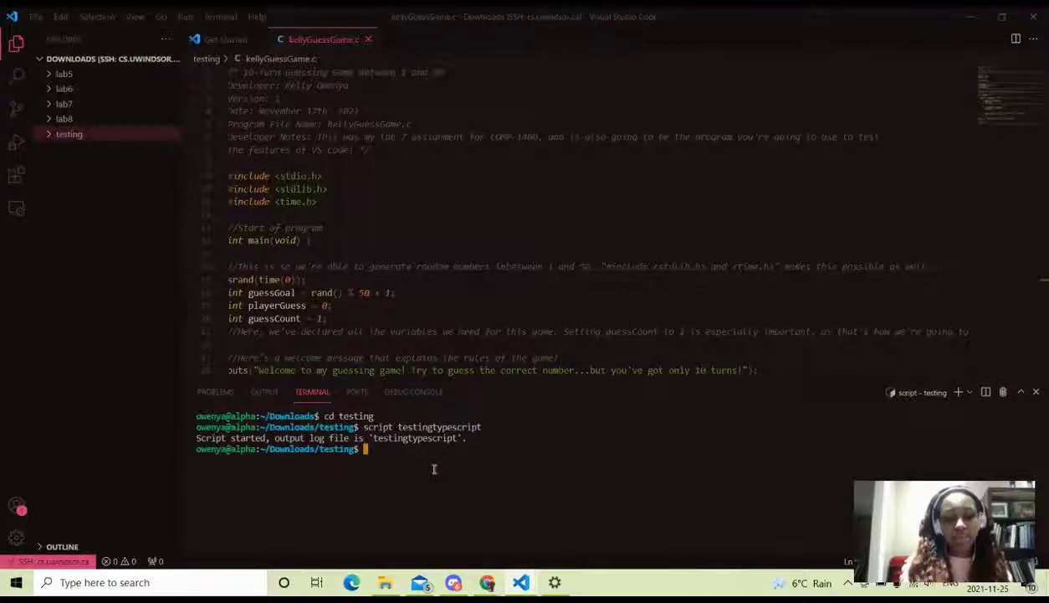
- Print the source code of kellyGuessGame.c in the terminal with cat and look through the printed code
text(ca)
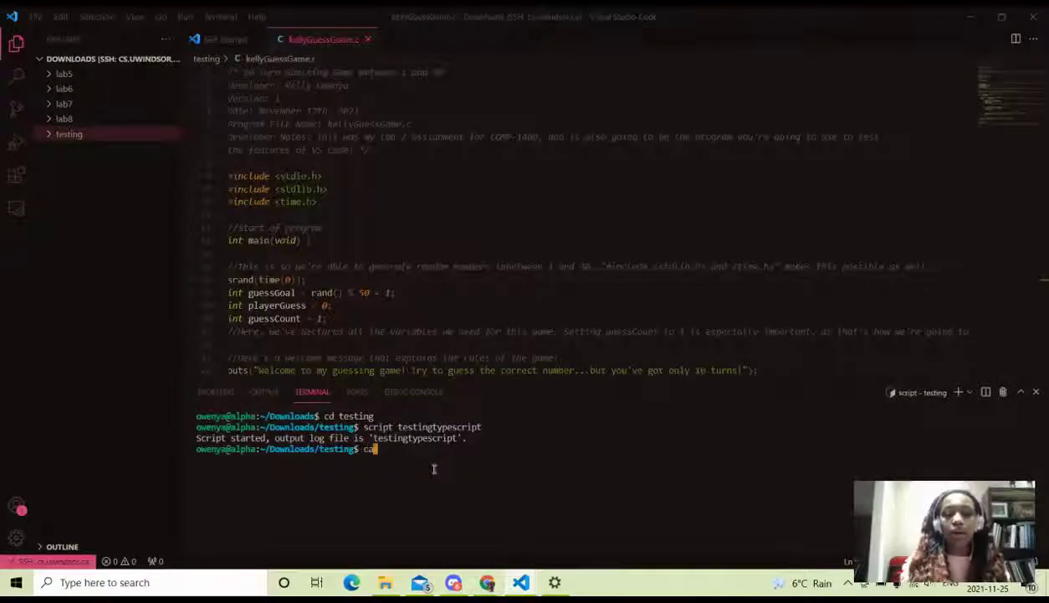
text(t)
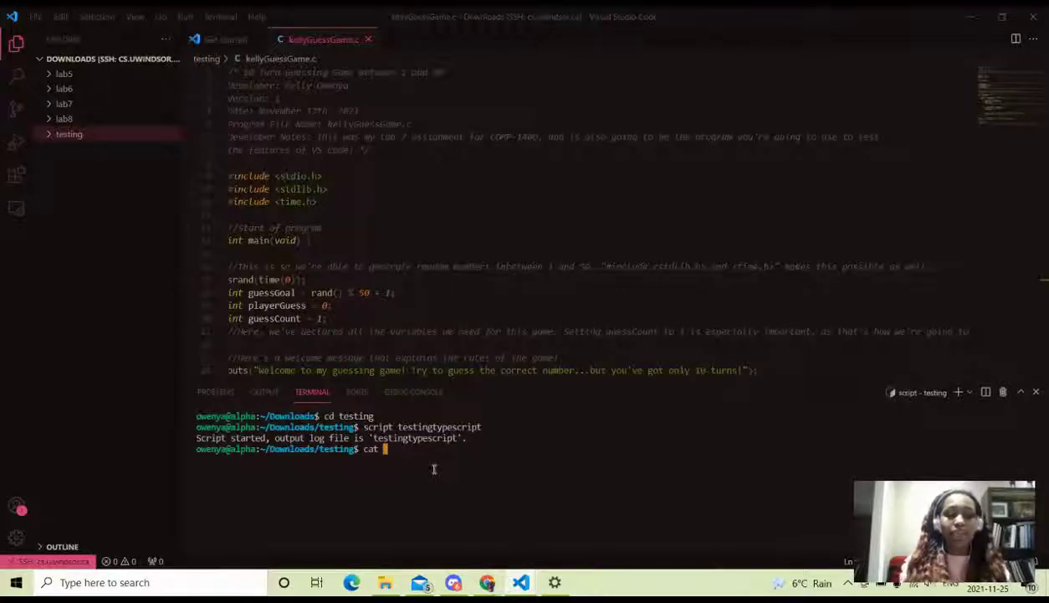
text(kellyGue)
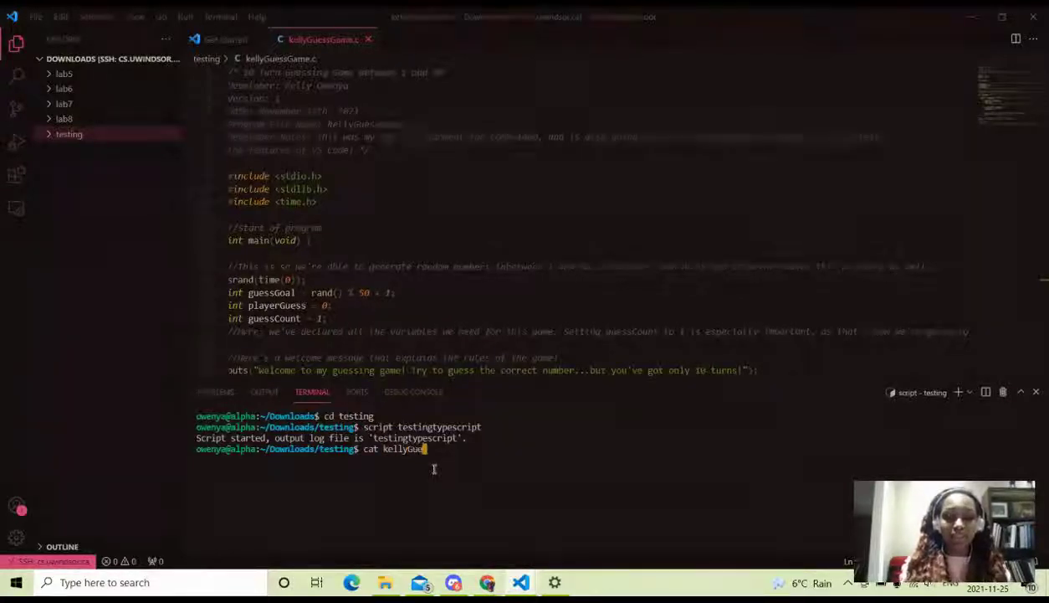
text(ssGame.c)
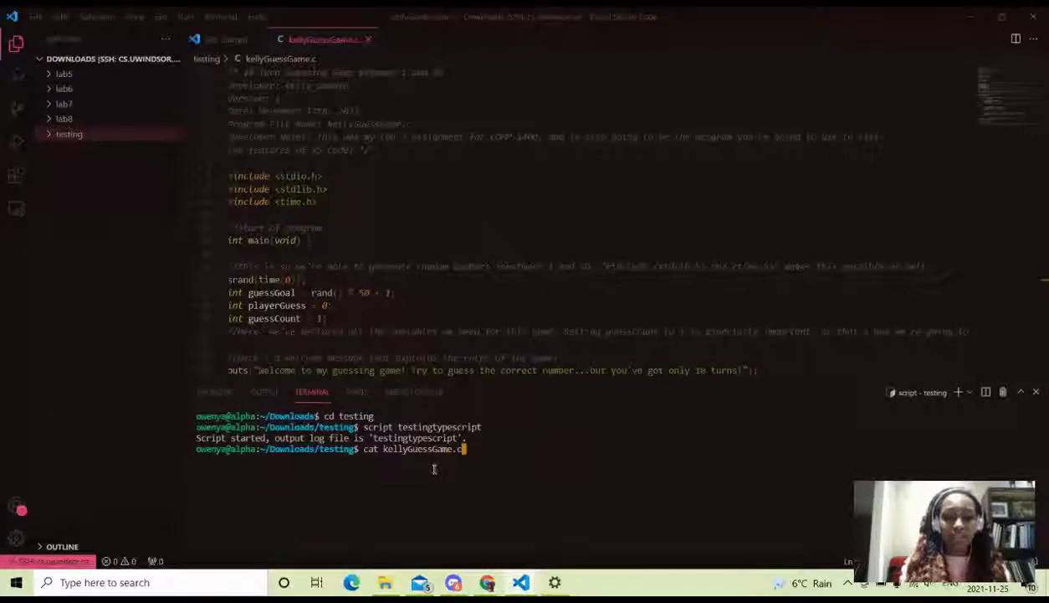
key(Return)
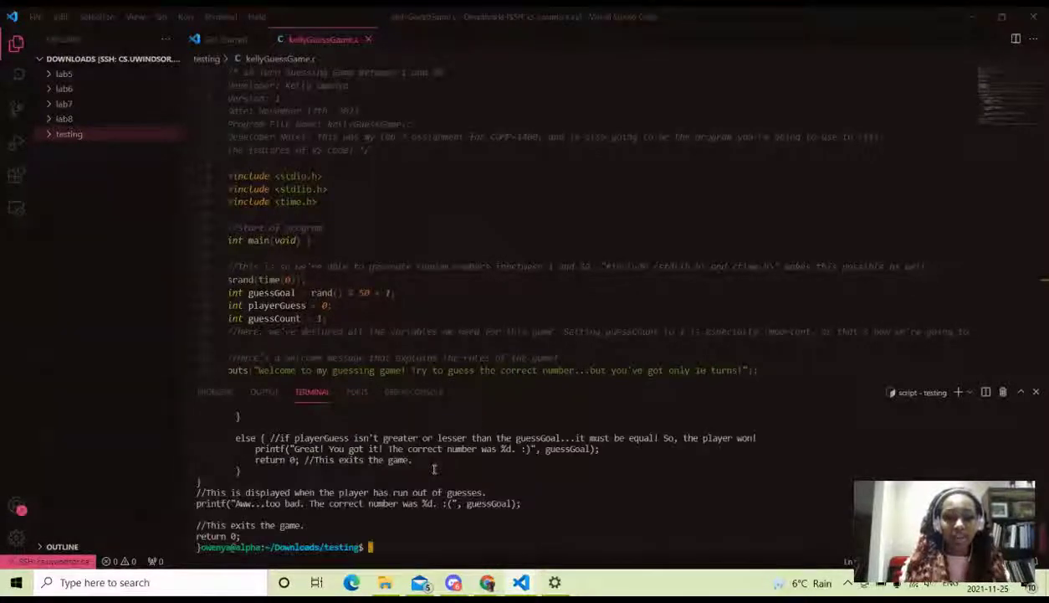
scroll(435, 469, up, 15)
scroll(434, 468, down, 3)
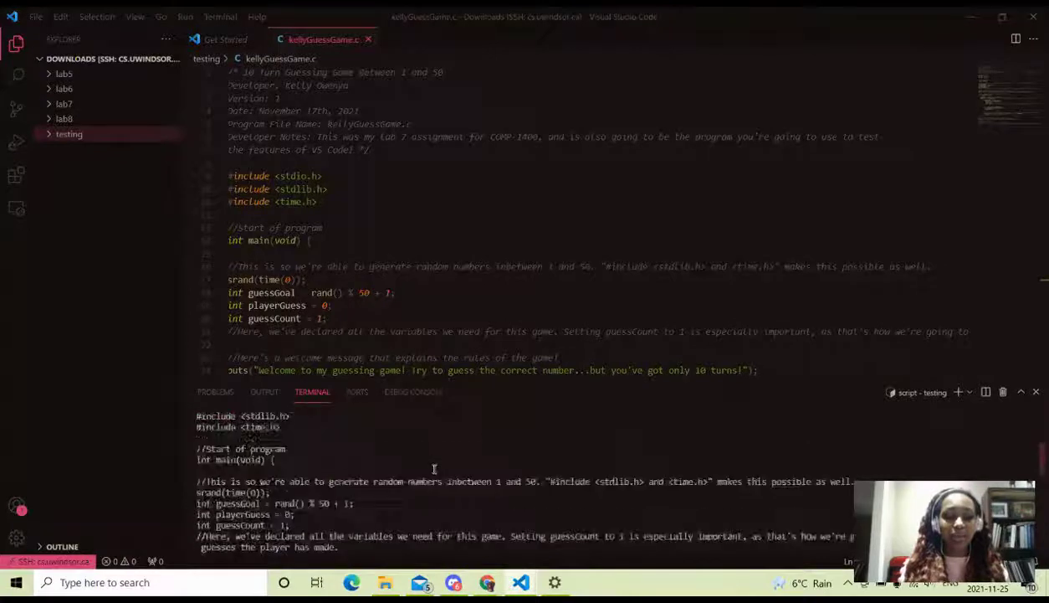
scroll(434, 469, down, 15)
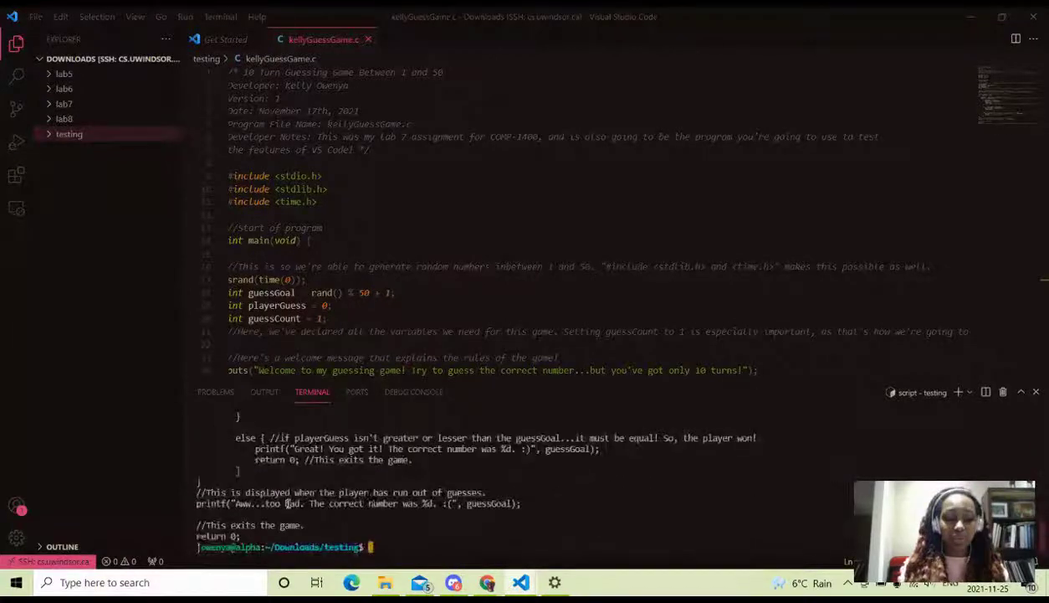
scroll(287, 502, up, 10)
scroll(287, 502, down, 10)
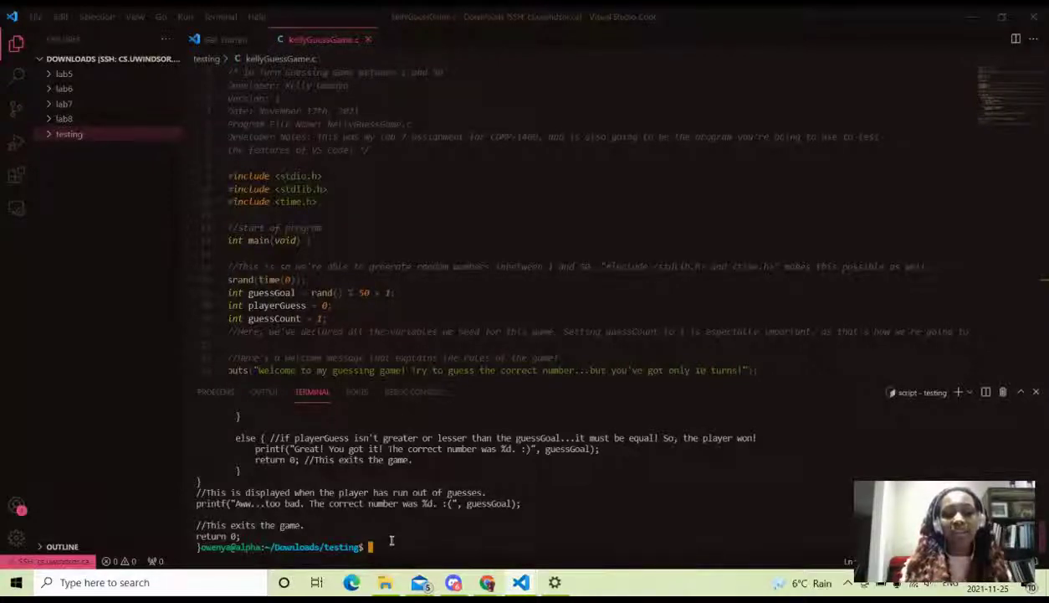
- Clear the unfinished cat command and end the script recording with exit
text(cat)
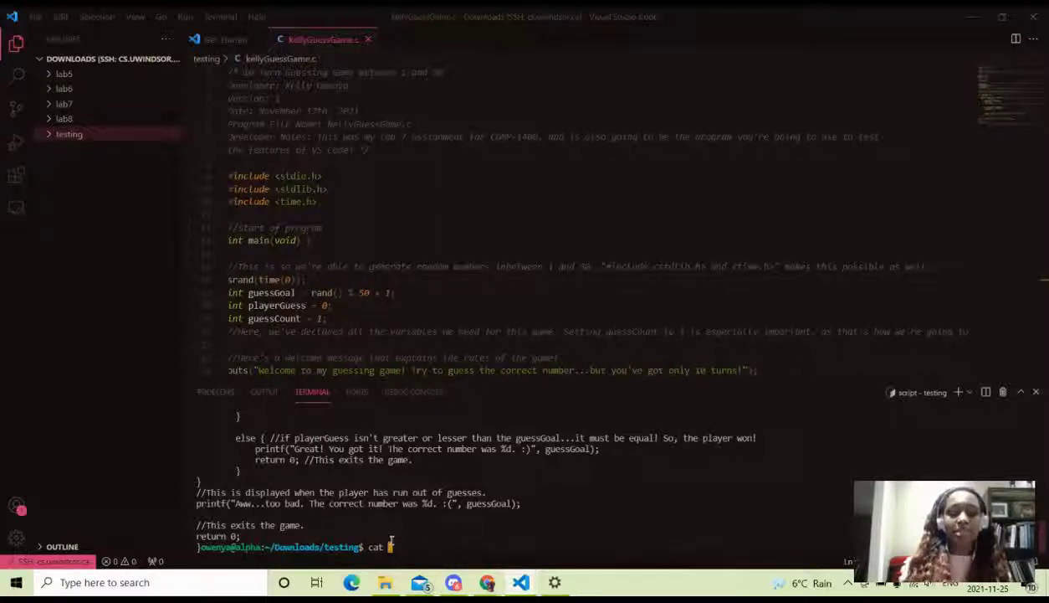
key(BackSpace)
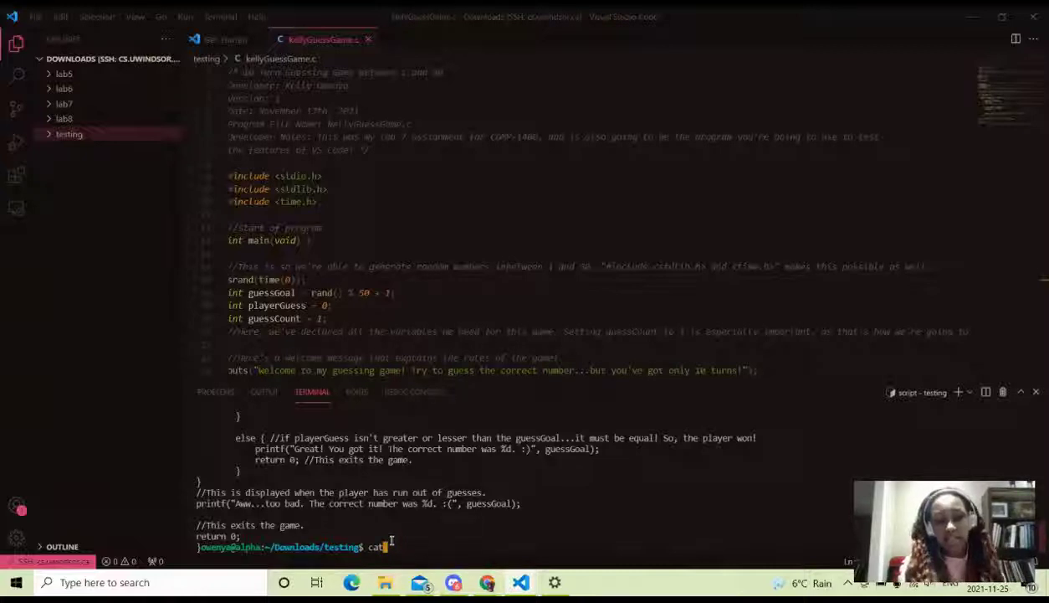
key(BackSpace)
key(BackSpace)
key(BackSpace)
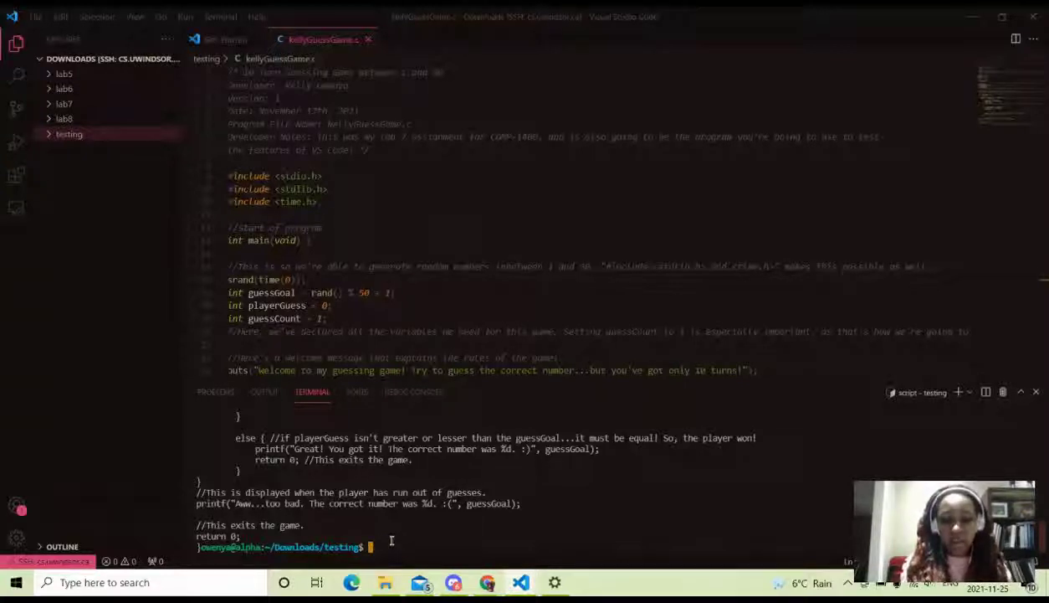
text(exit)
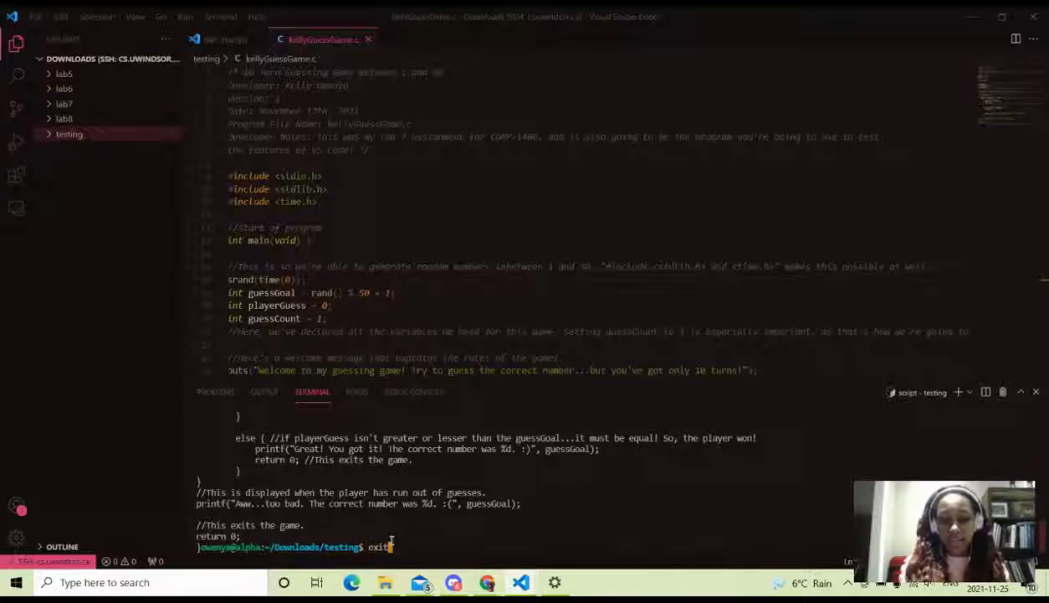
key(Return)
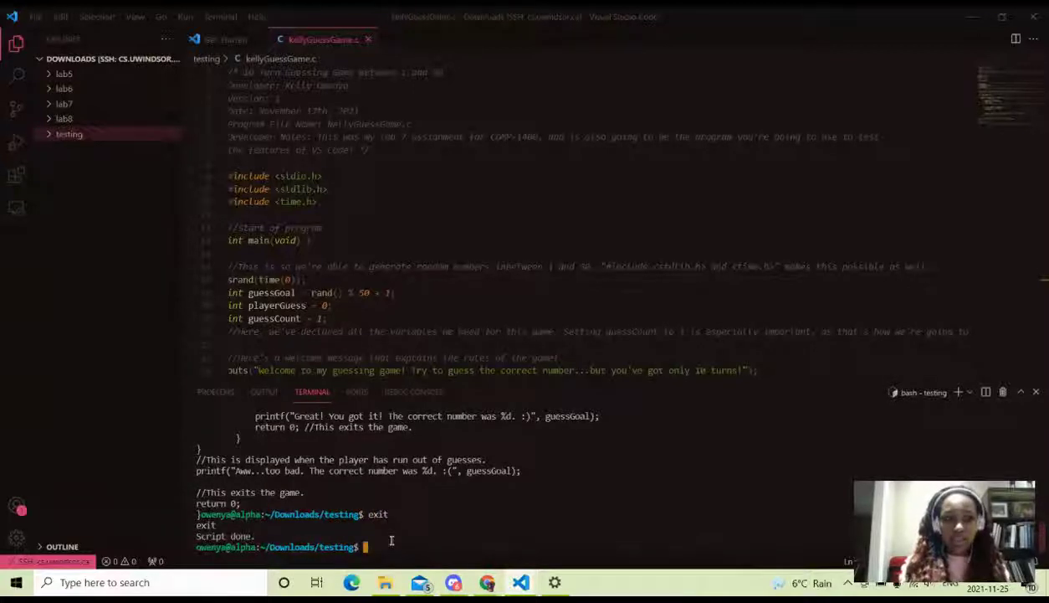
- Expand the testing folder in the file tree and check the actions available for the testingtypescript file
click(74, 136)
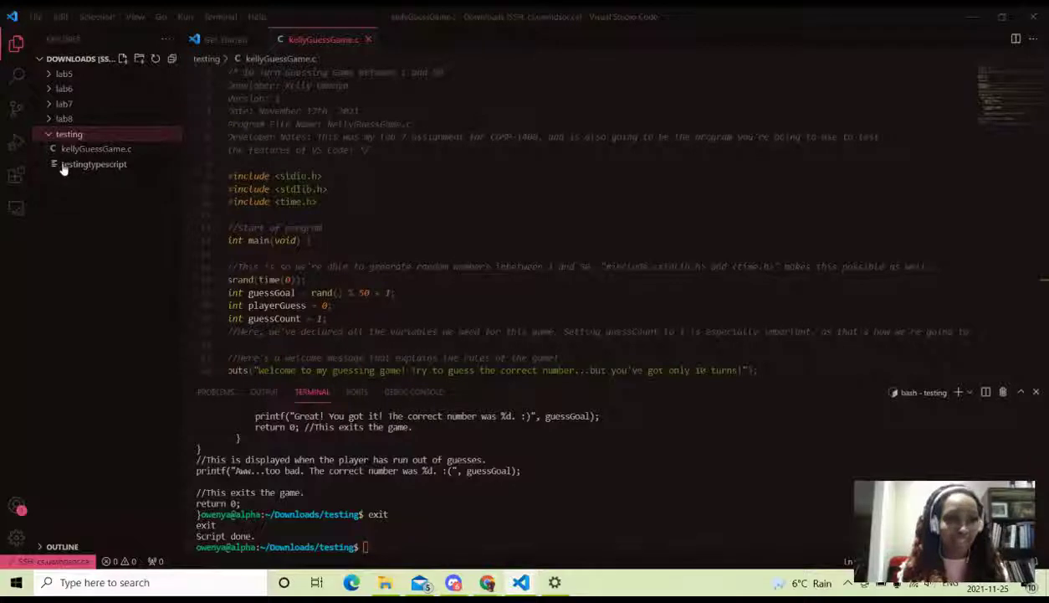
right_click(63, 168)
click(44, 254)
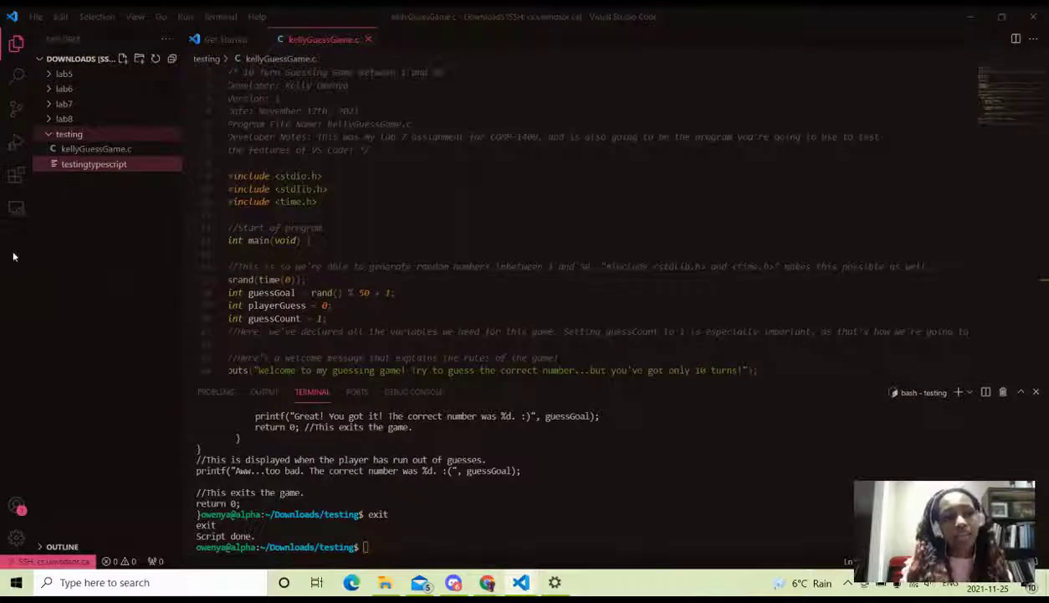
right_click(97, 165)
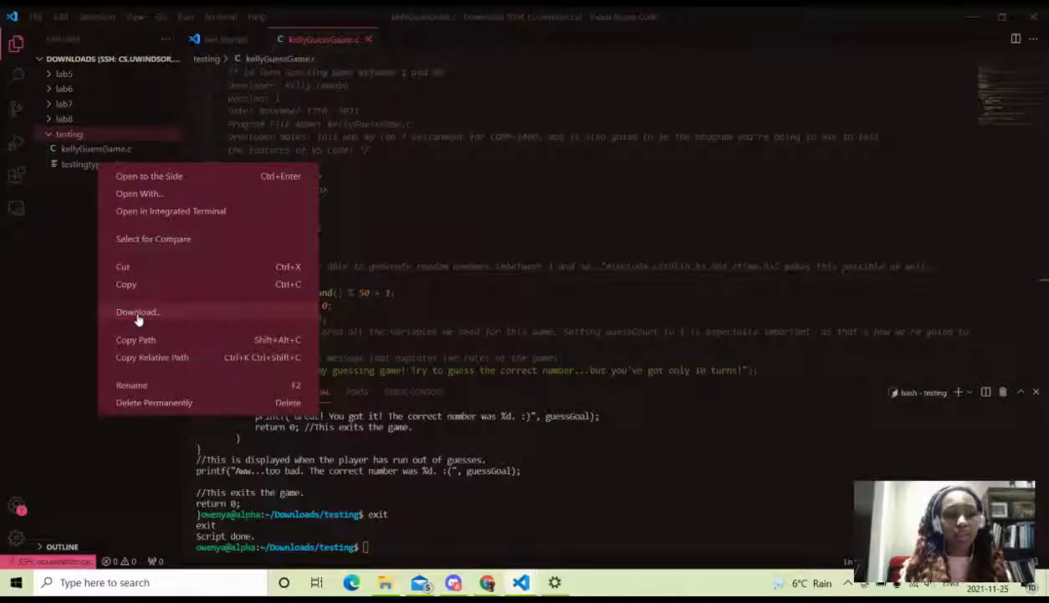
click(42, 222)
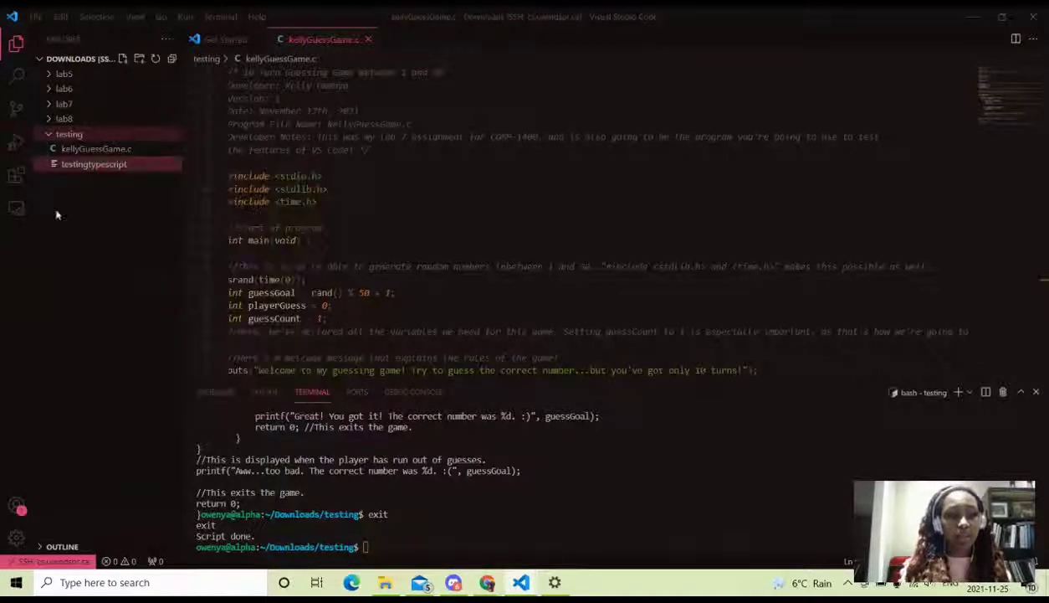
- Download the testingtypescript file from the testing folder into the local Documents > COMP-1400 Lab Files folder
right_click(74, 166)
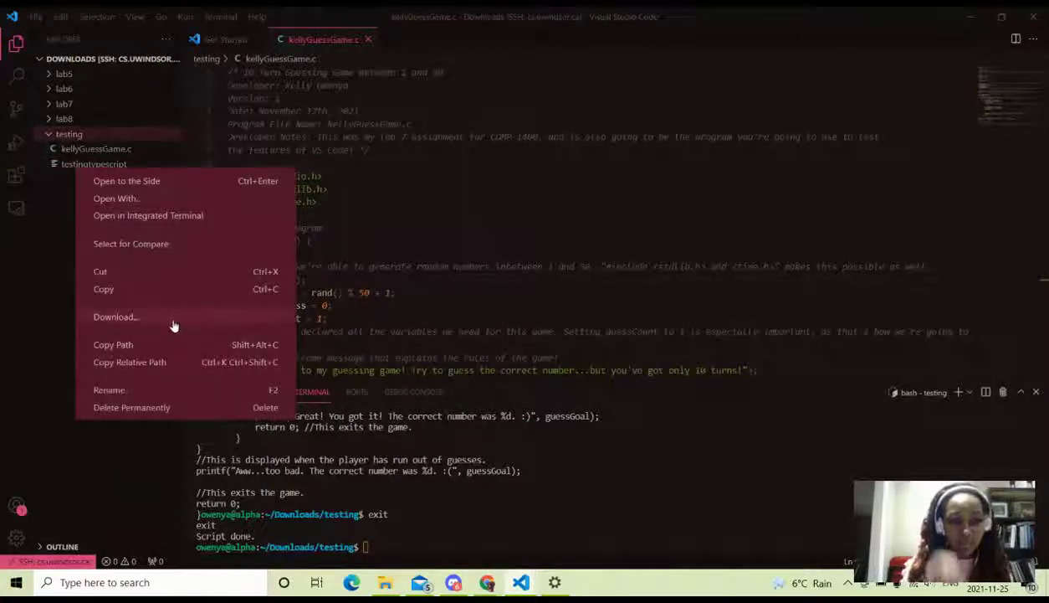
click(174, 323)
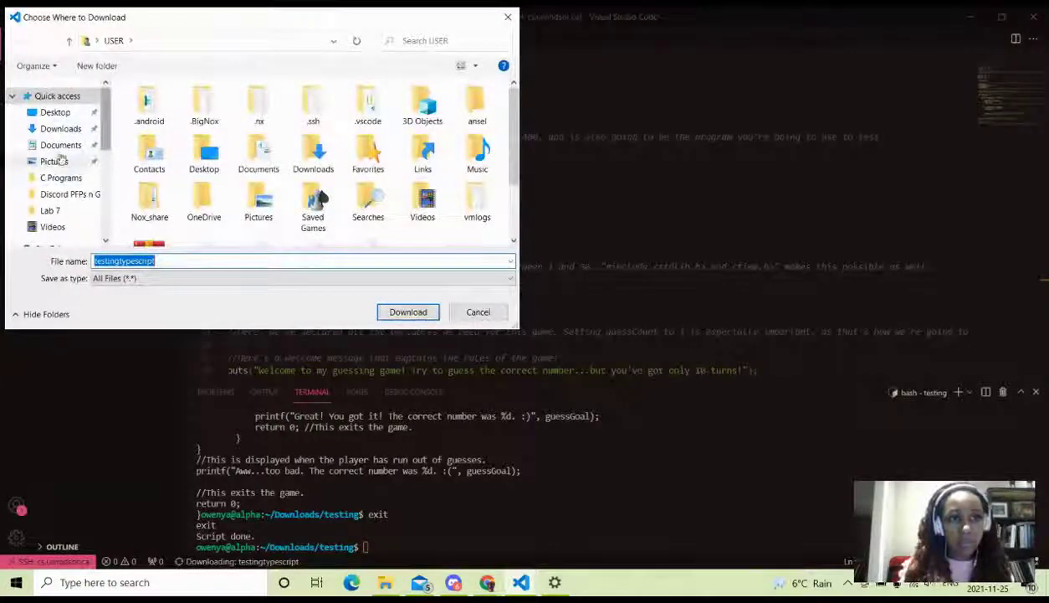
scroll(47, 173, down, 1)
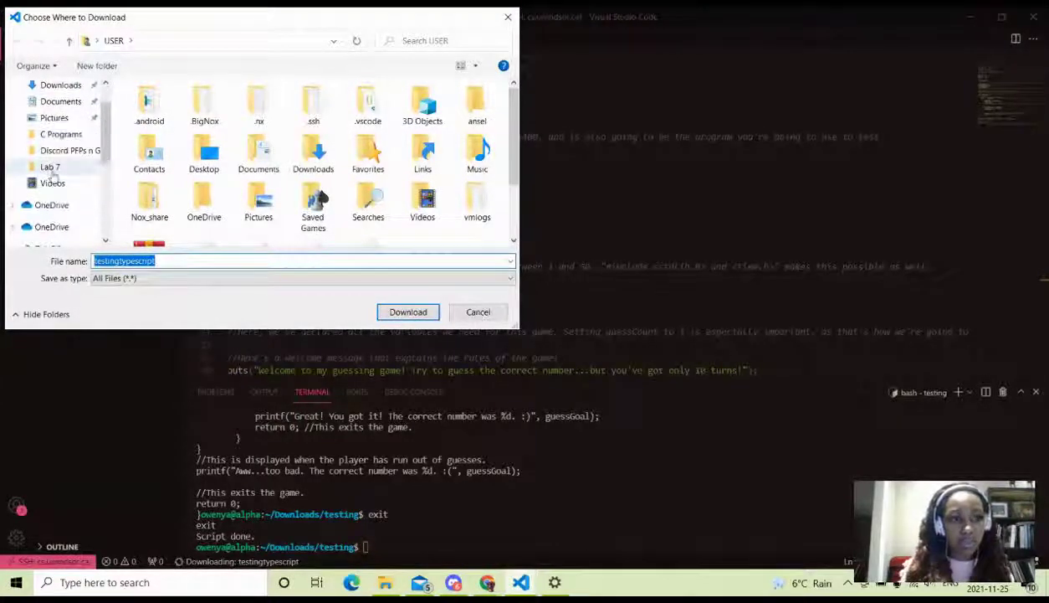
scroll(52, 178, up, 1)
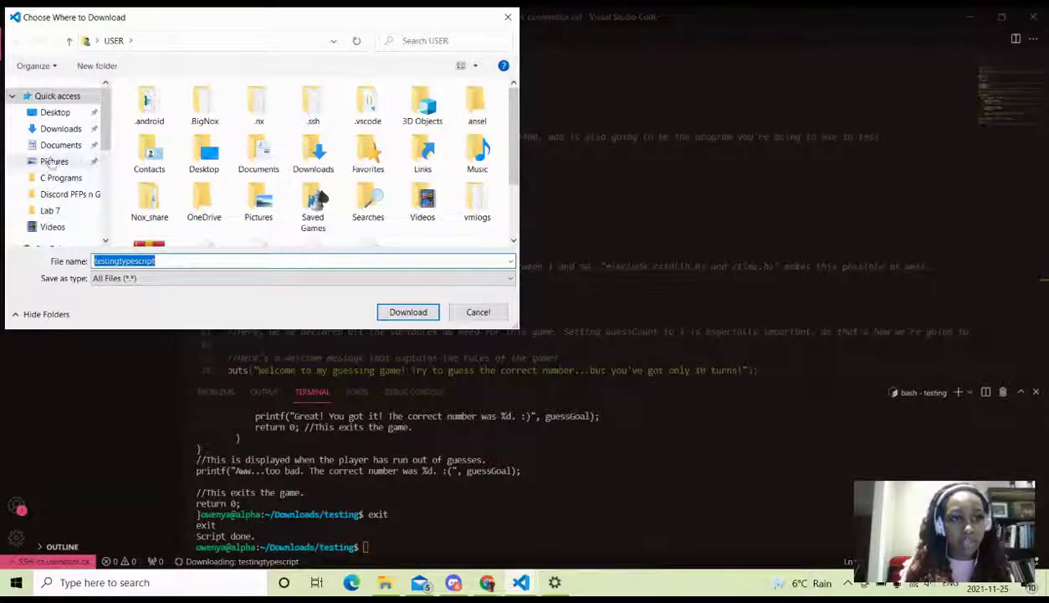
click(57, 145)
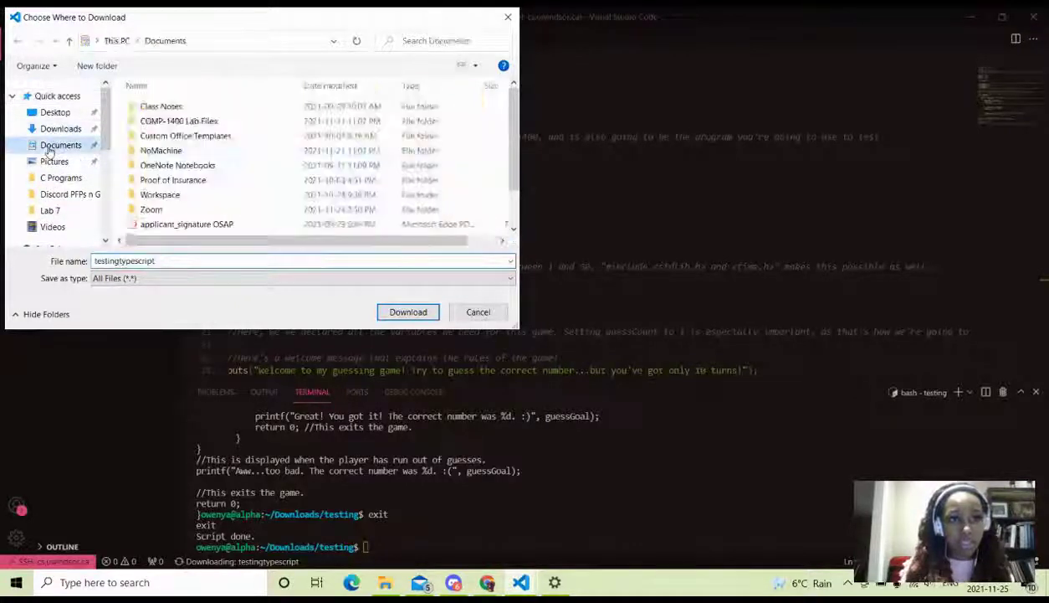
click(152, 124)
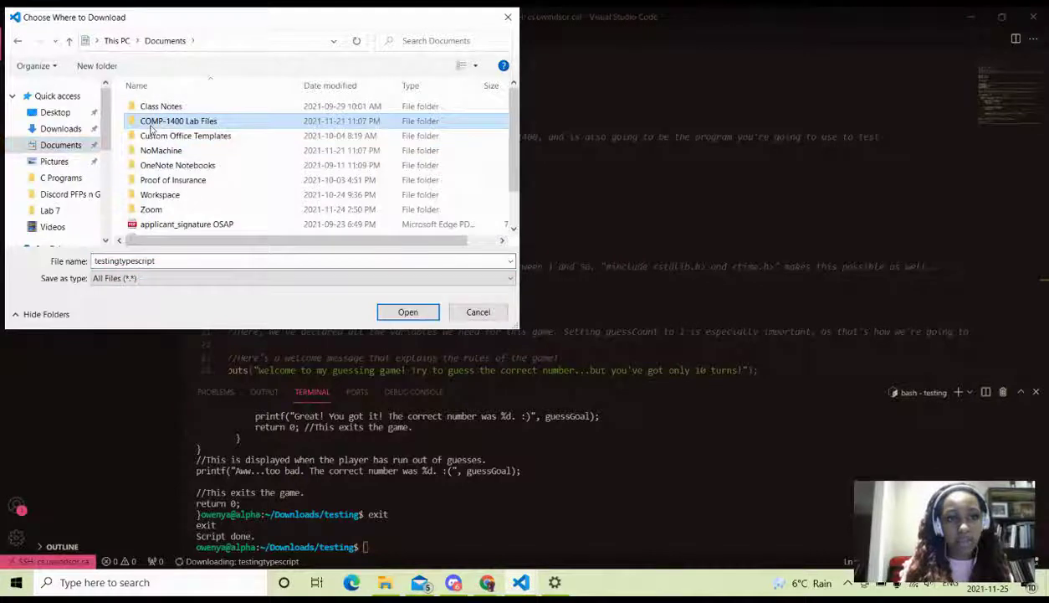
double_click(247, 122)
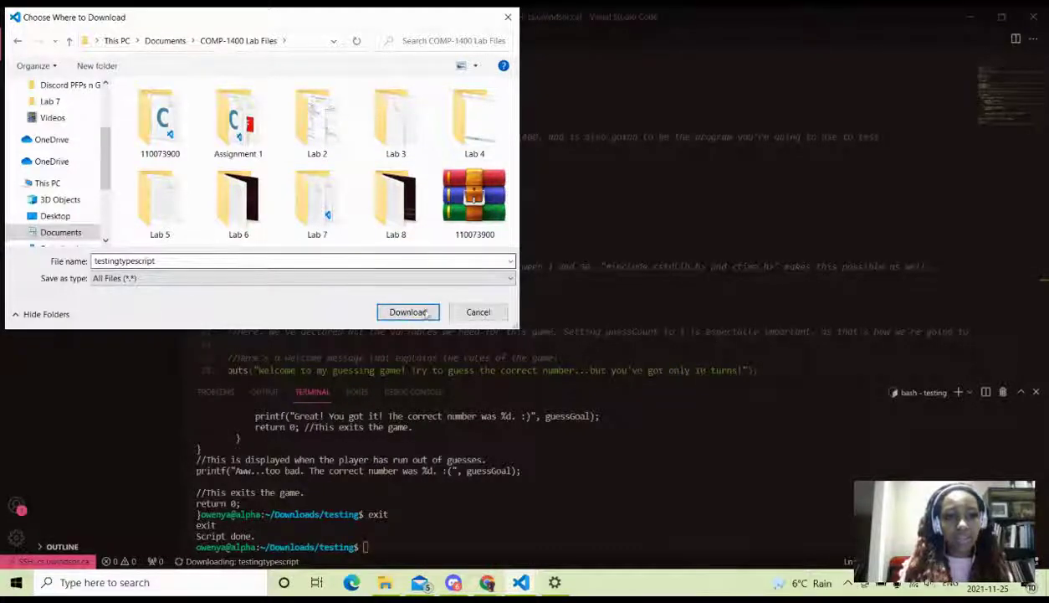
click(419, 310)
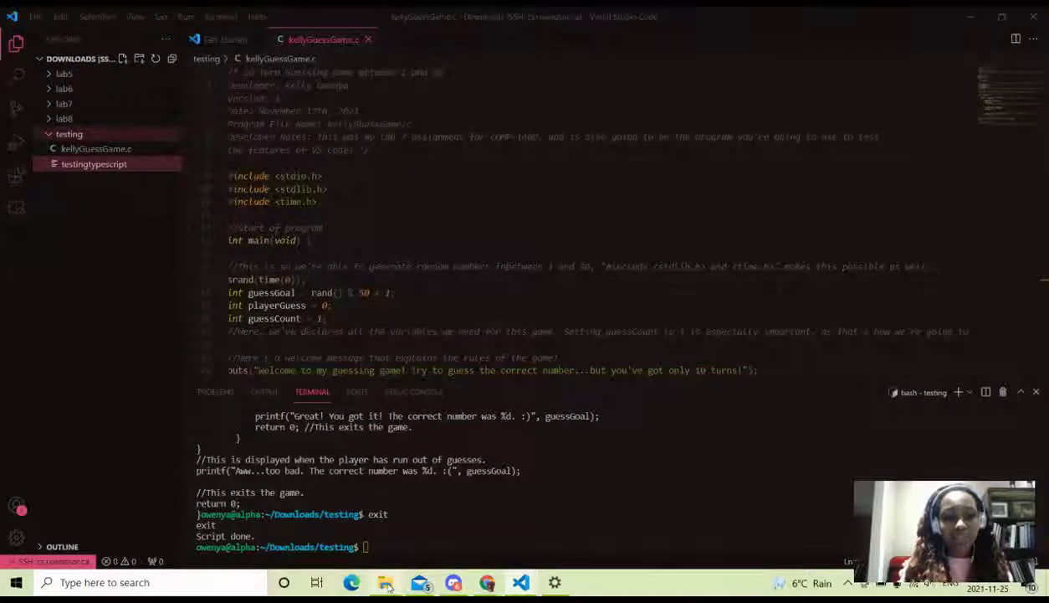
- Switch to File Explorer, find the downloaded testingtypescript in COMP-1400 Lab Files and rename it testingtypescript.txt
mouse_move(388, 586)
click(391, 523)
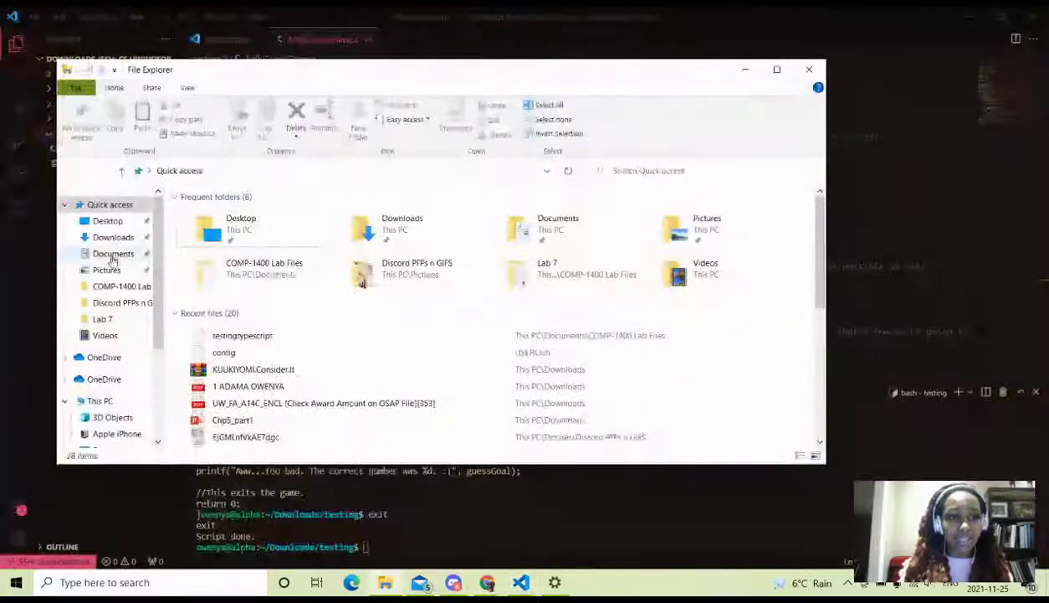
double_click(264, 275)
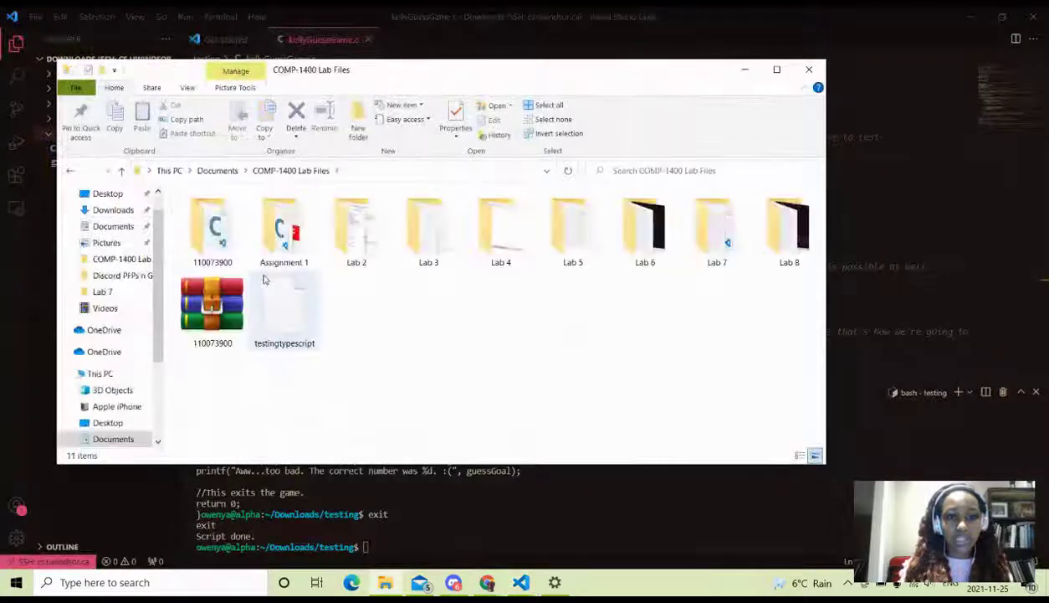
right_click(283, 303)
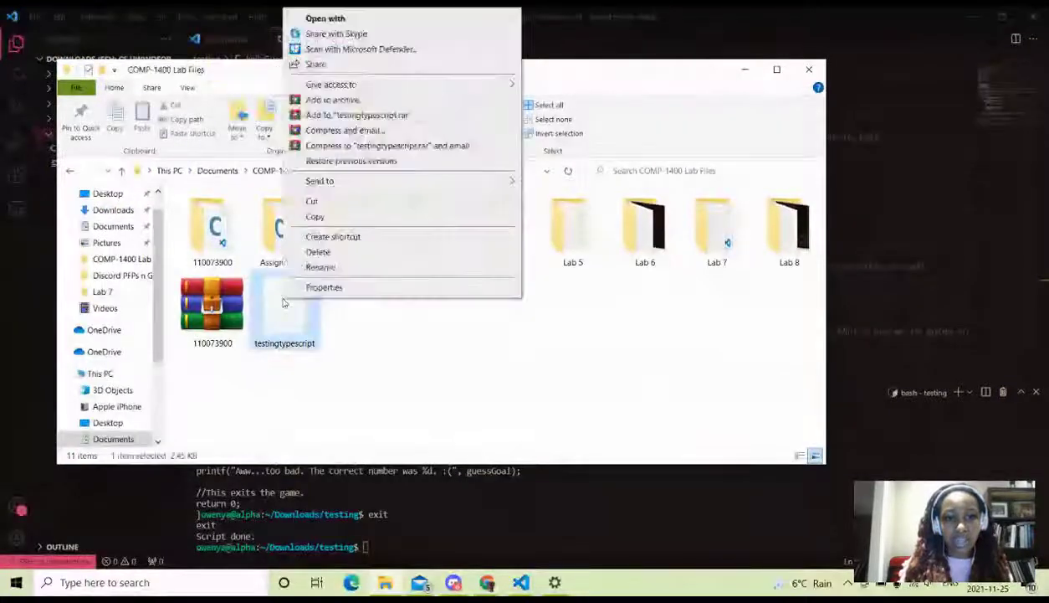
click(318, 267)
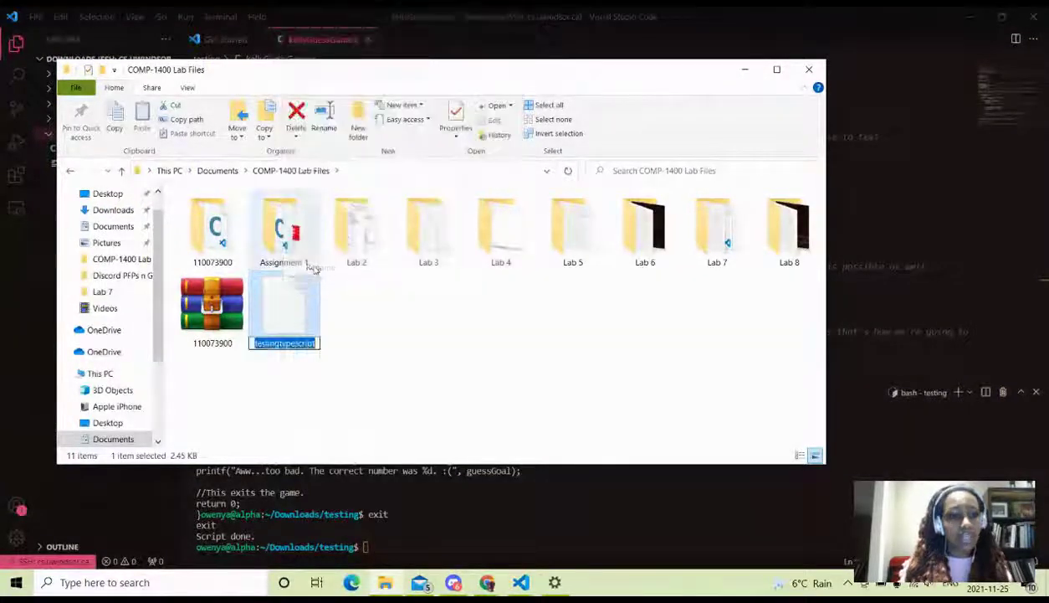
click(315, 344)
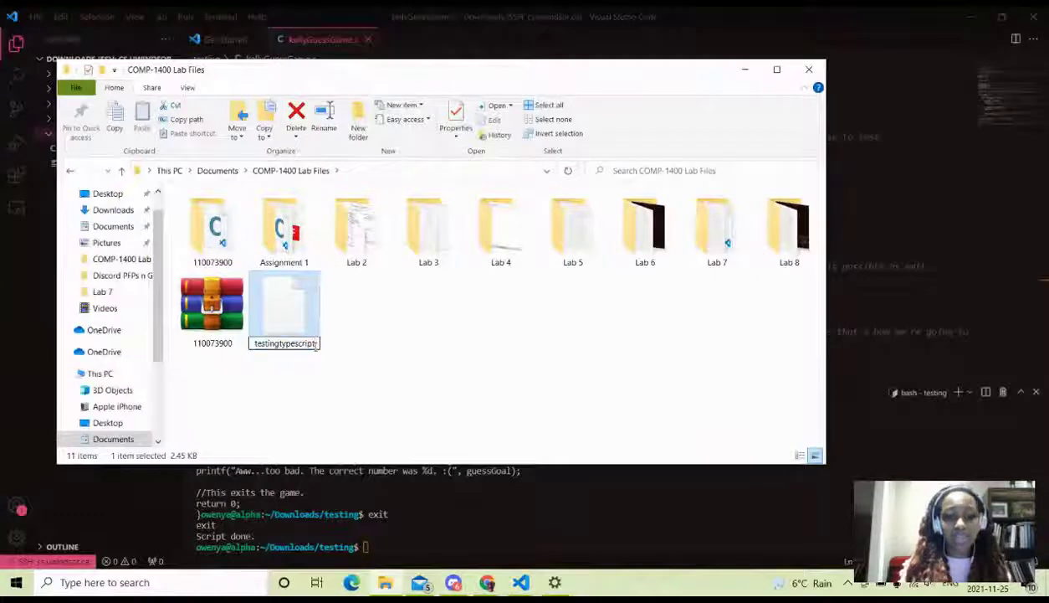
text(.txt)
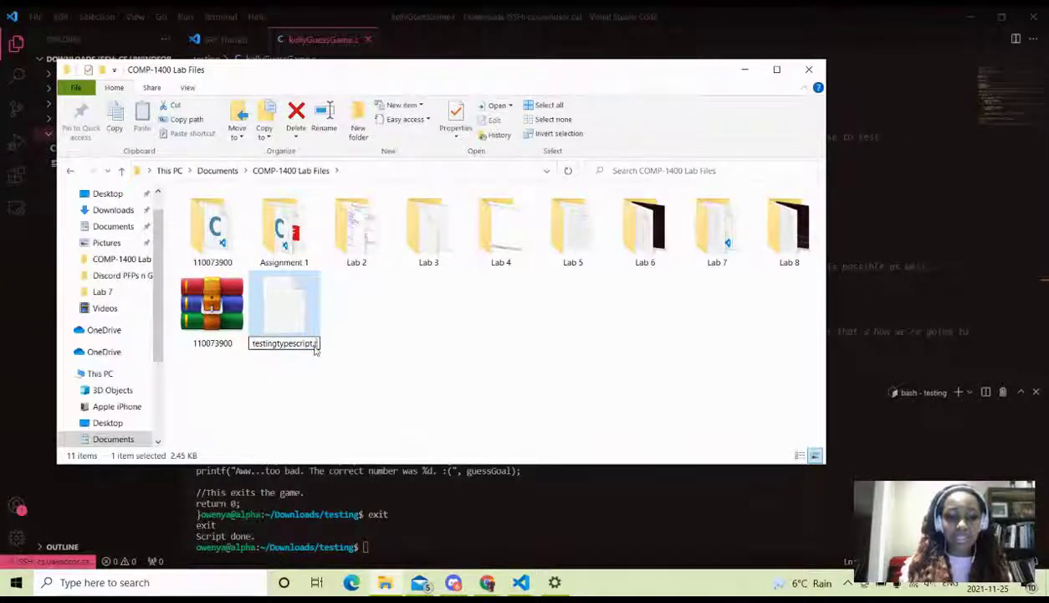
click(381, 340)
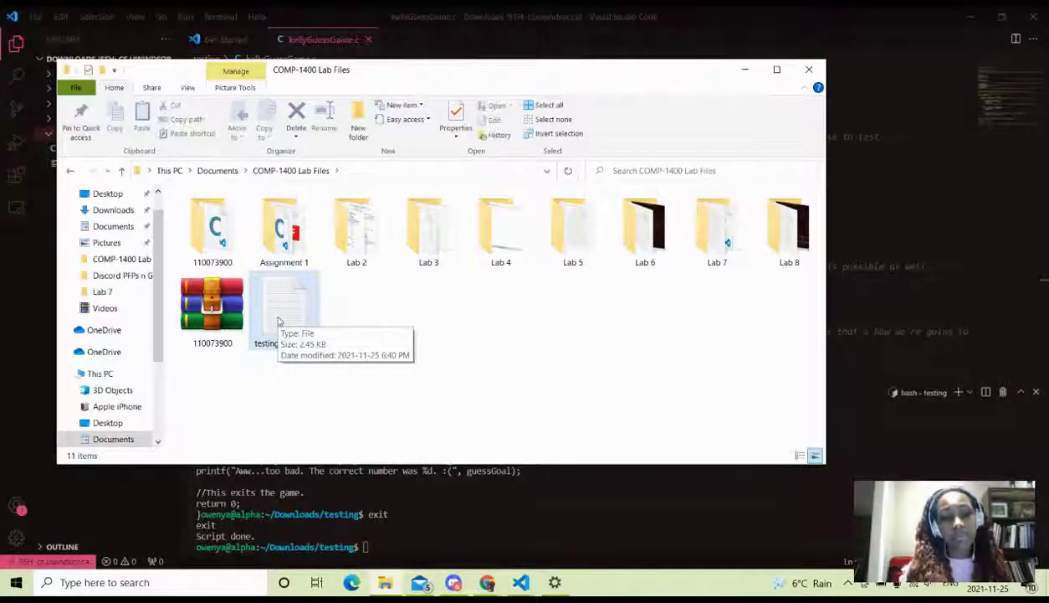
- Open the downloaded log in Notepad, read it from the script's start to its end, then close it and minimise File Explorer
double_click(279, 321)
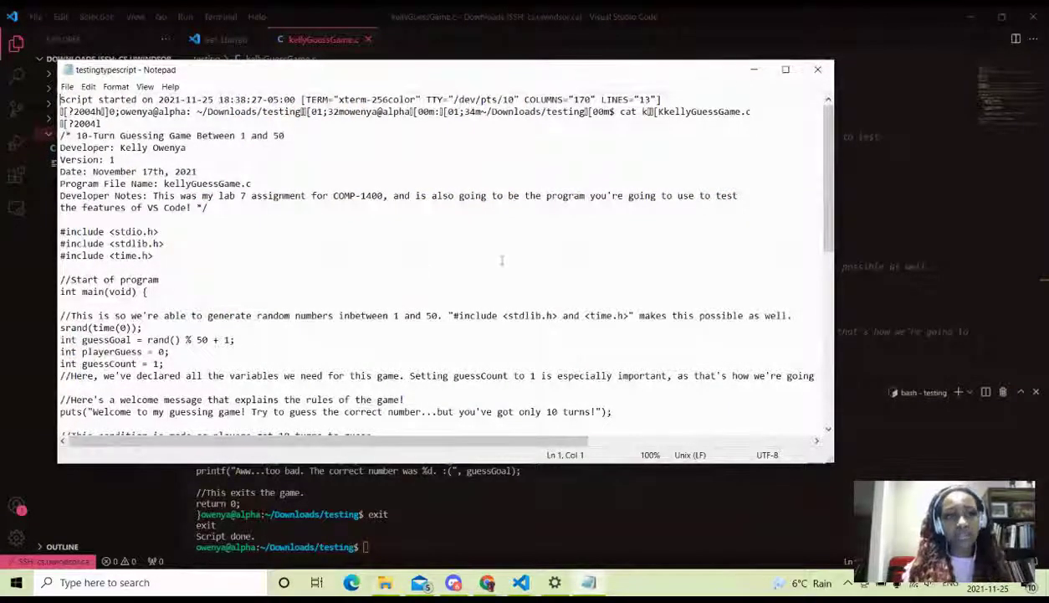
scroll(504, 260, down, 3)
scroll(503, 261, up, 3)
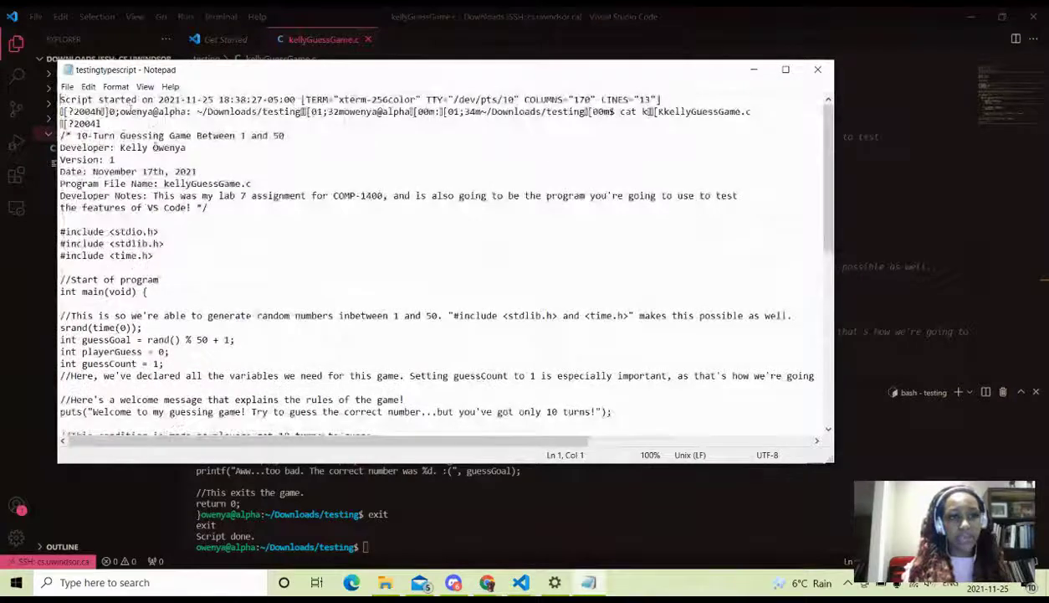
scroll(193, 166, down, 15)
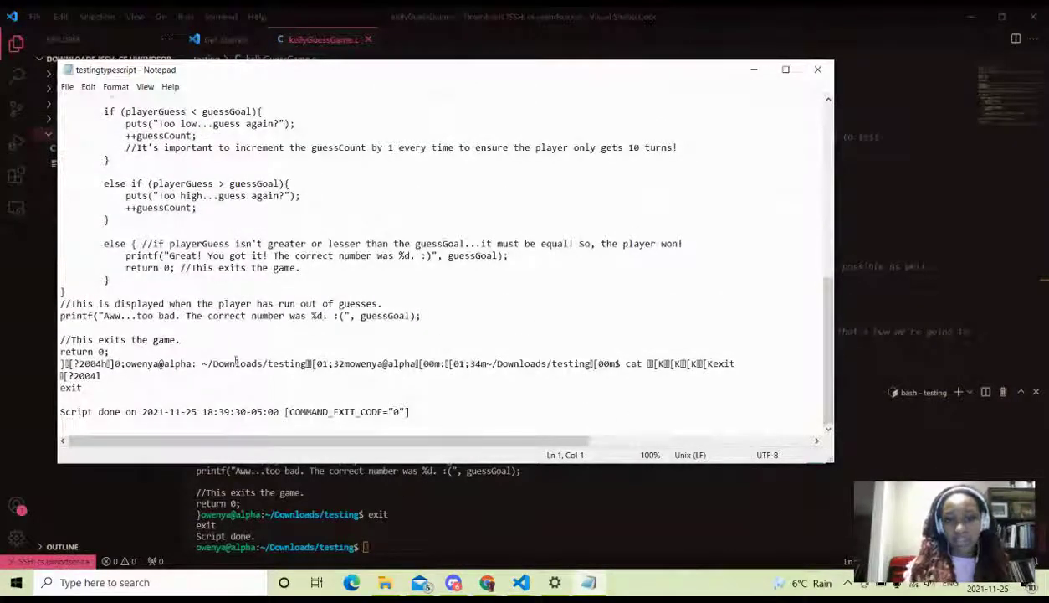
click(819, 71)
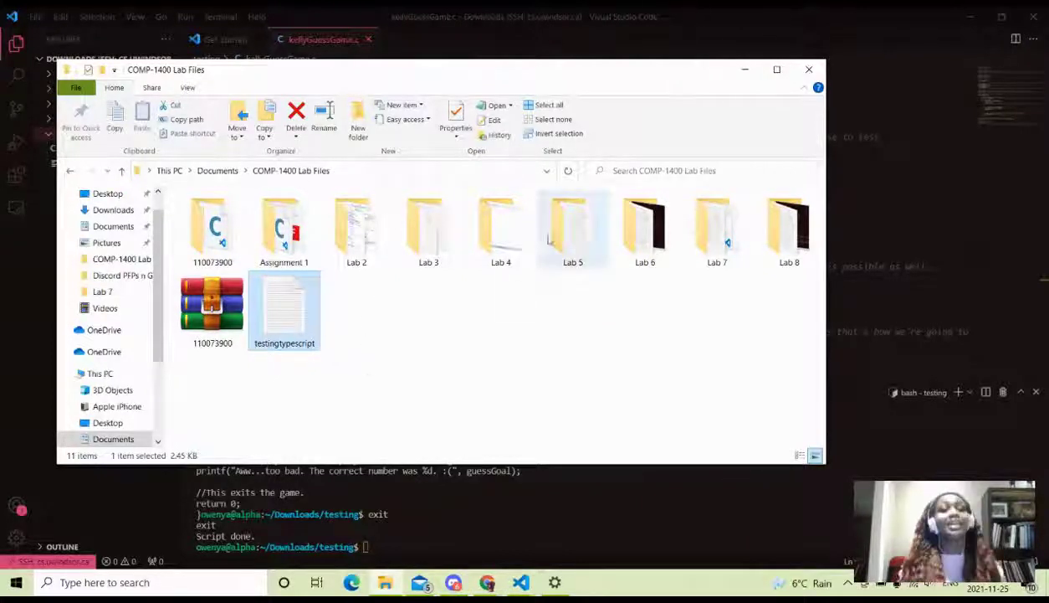
click(748, 74)
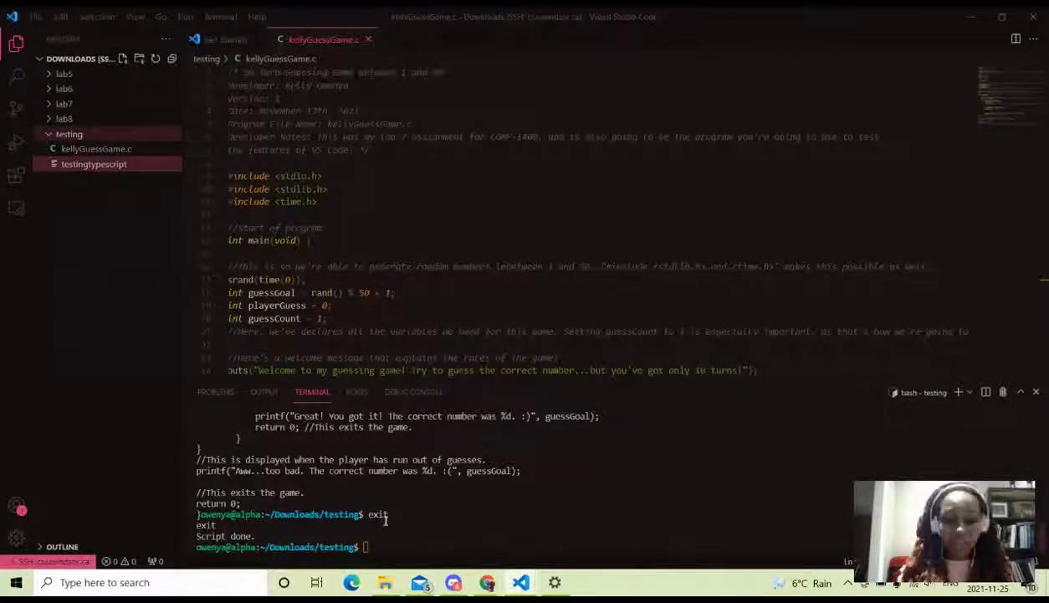
- Create a new file named testPrg.c in the testing folder on the remote server
scroll(359, 230, down, 4)
scroll(359, 230, down, 6)
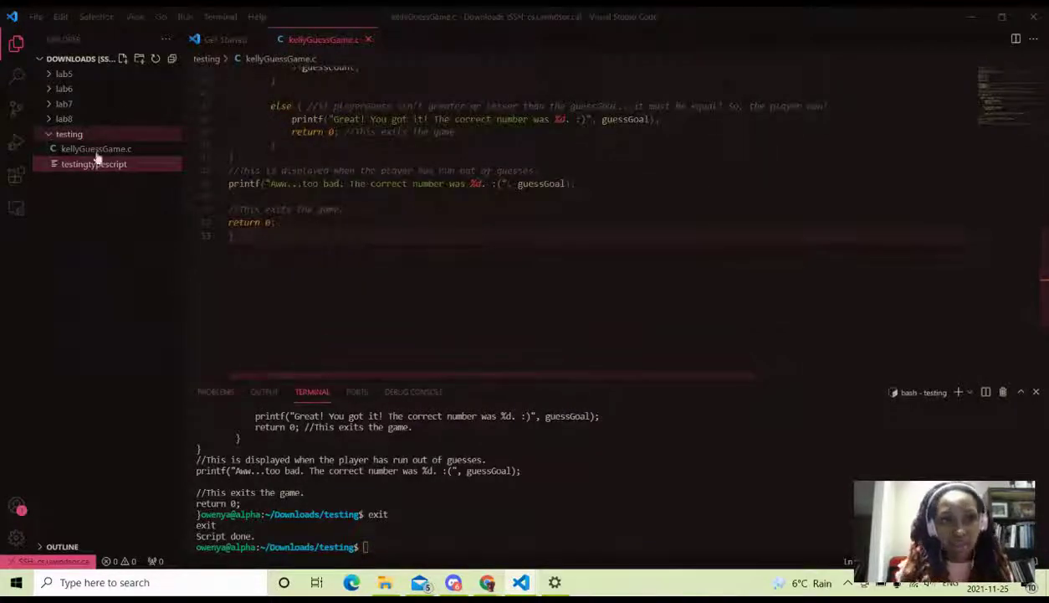
click(122, 60)
text(testi)
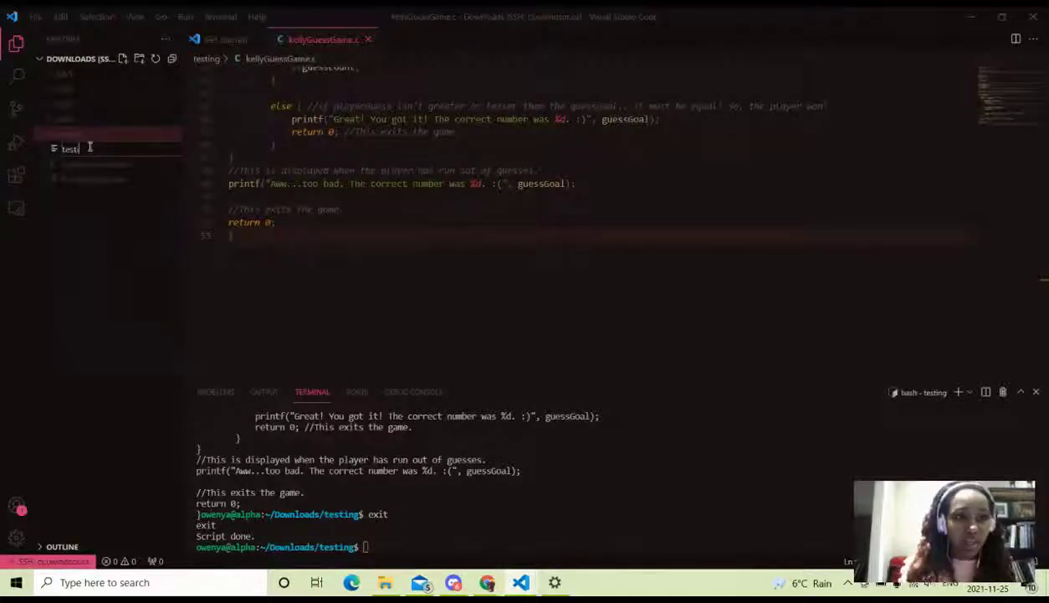
text(ngtypescript)
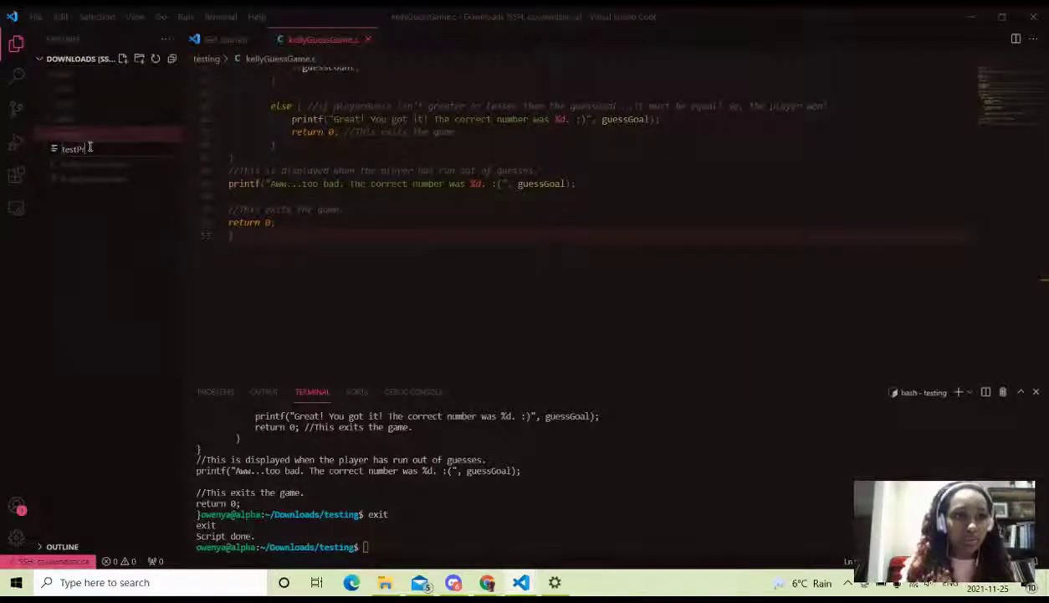
key(Return)
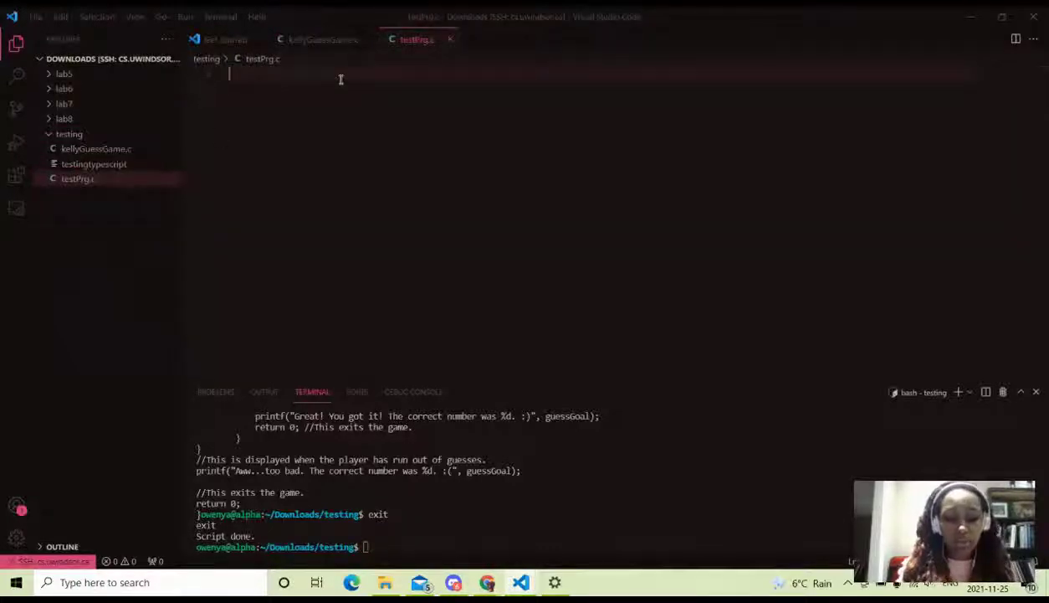
- Write the line #include <stdio.h> in testPrg.c and save the file
text(#incu)
key(BackSpace)
text(lude)
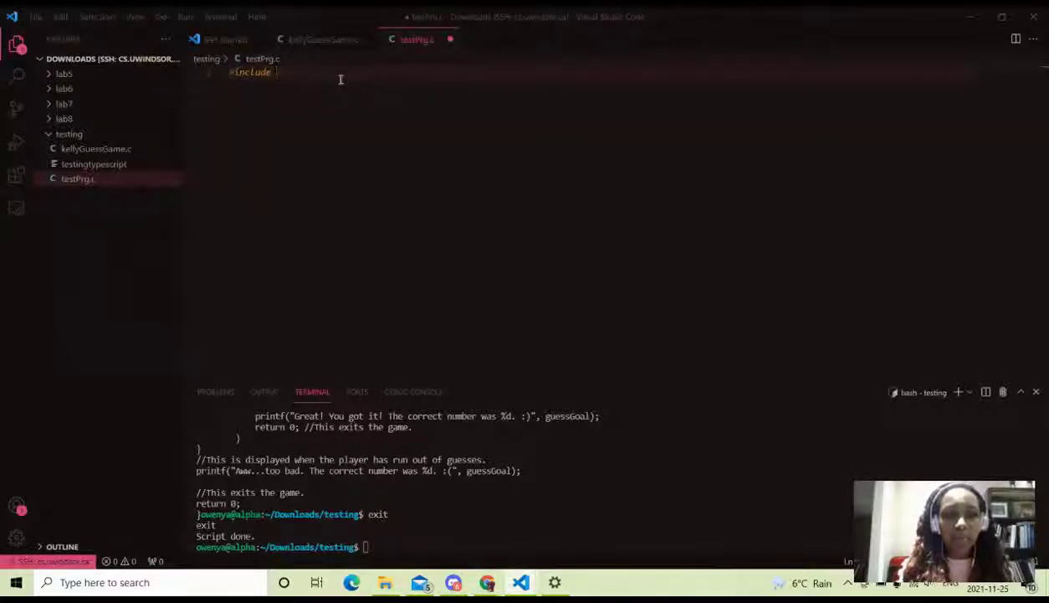
text( <std)
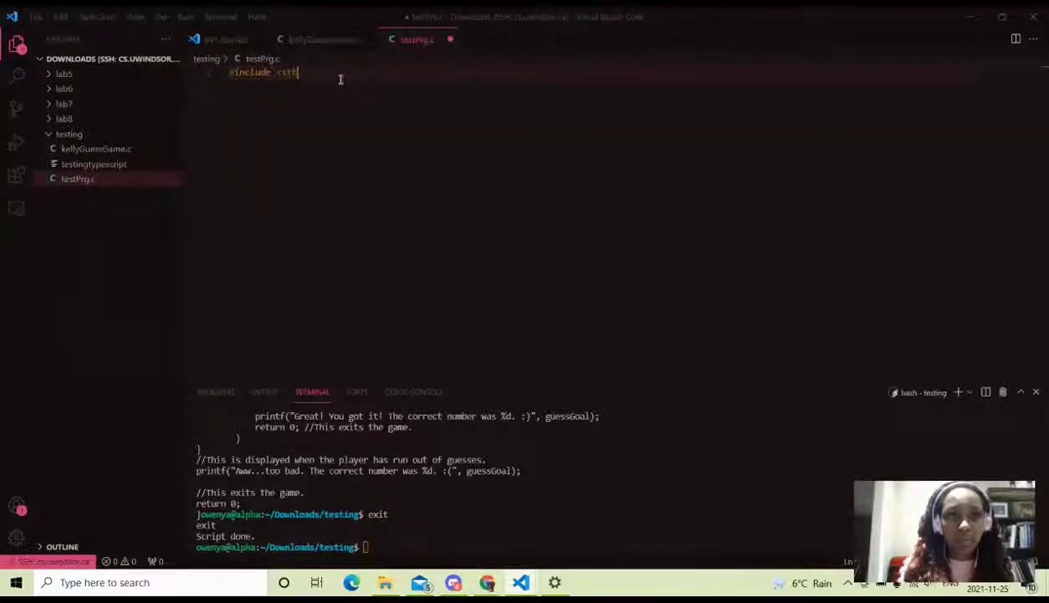
key(BackSpace)
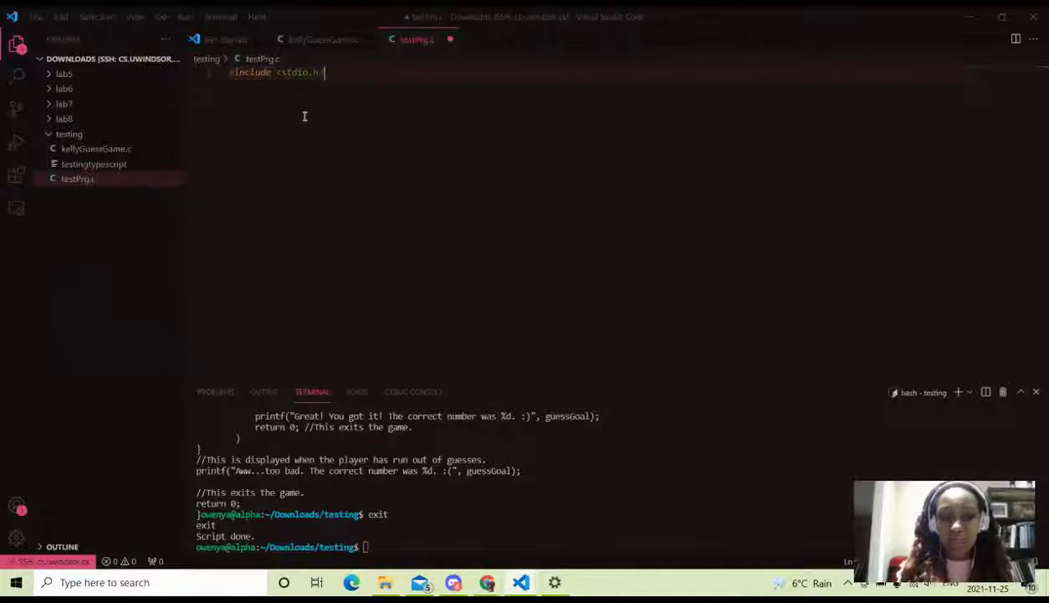
text(>)
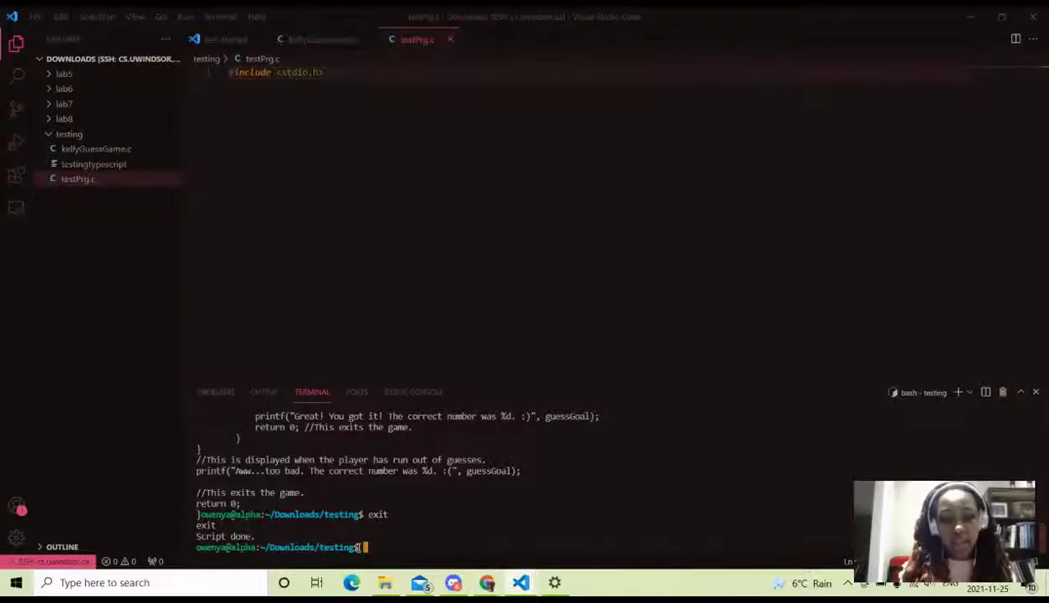
- Highlight the remote terminal's prompt, then open a new terminal in the local C Programs window and highlight its prompt for comparison
drag(362, 548, 197, 546)
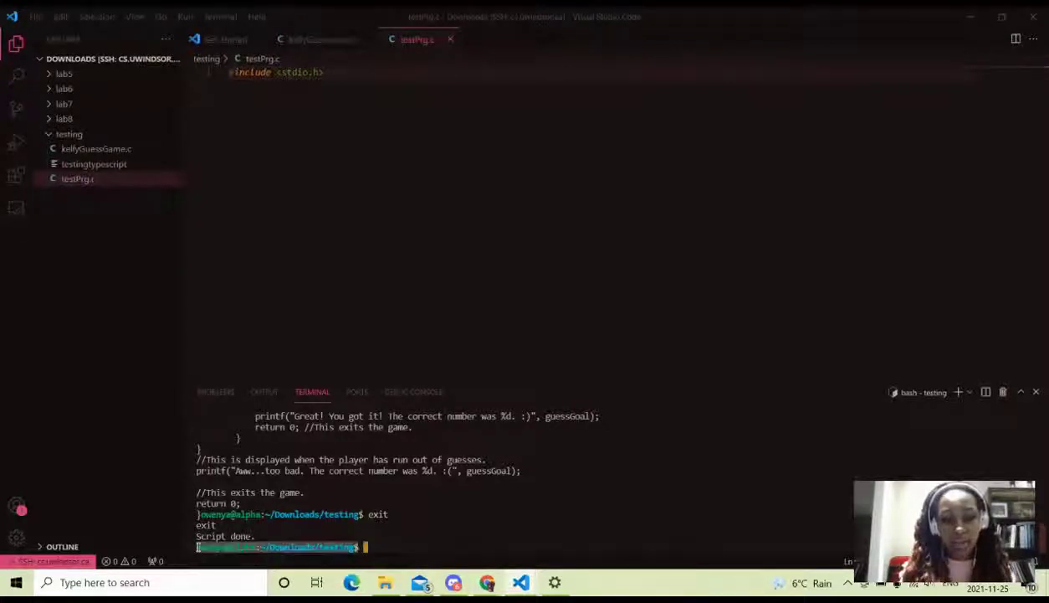
key(ctrl+c)
mouse_move(521, 581)
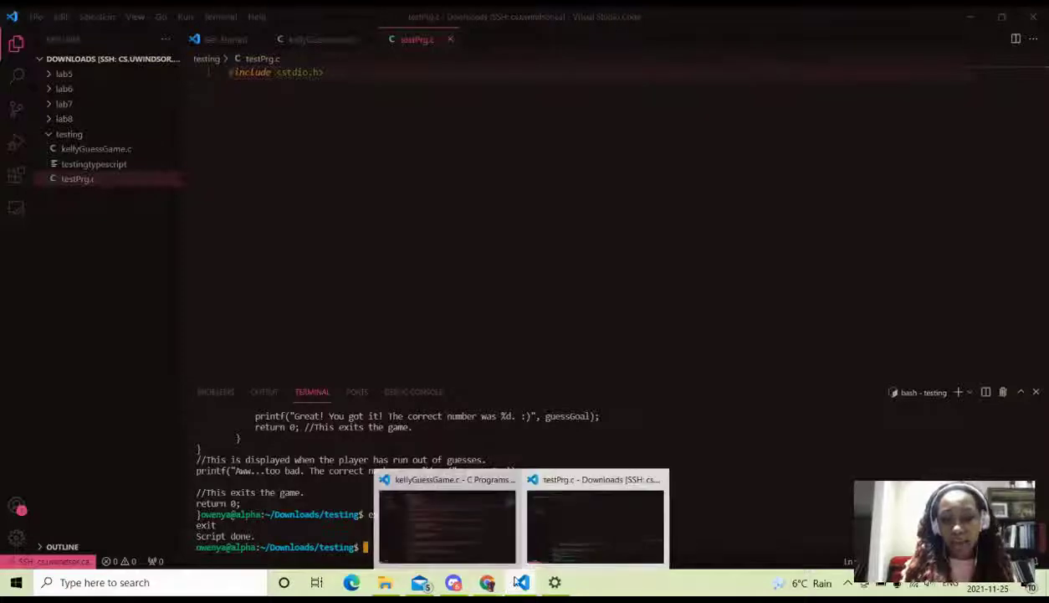
click(485, 529)
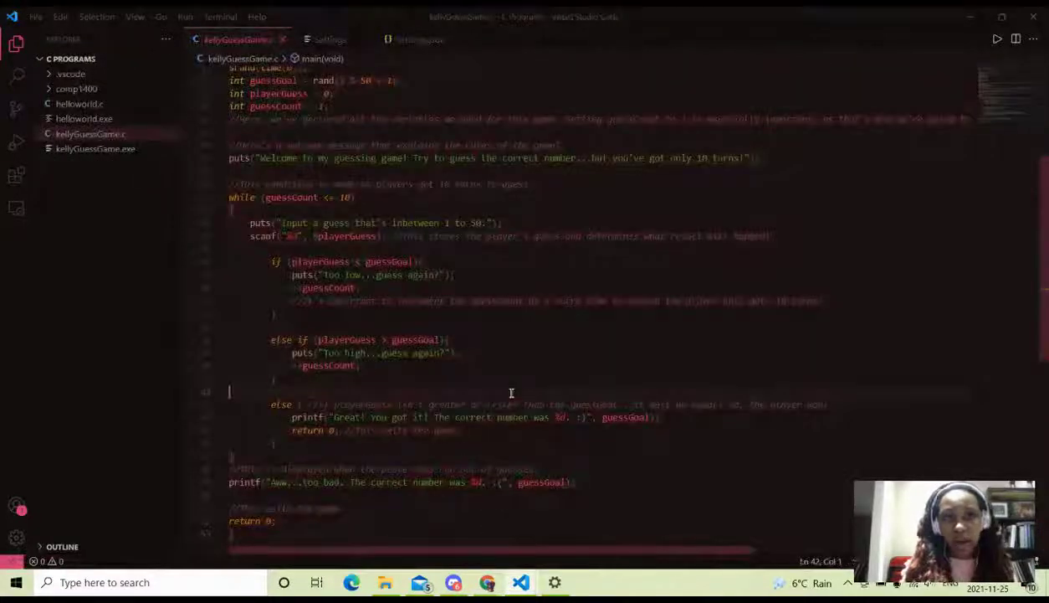
click(220, 16)
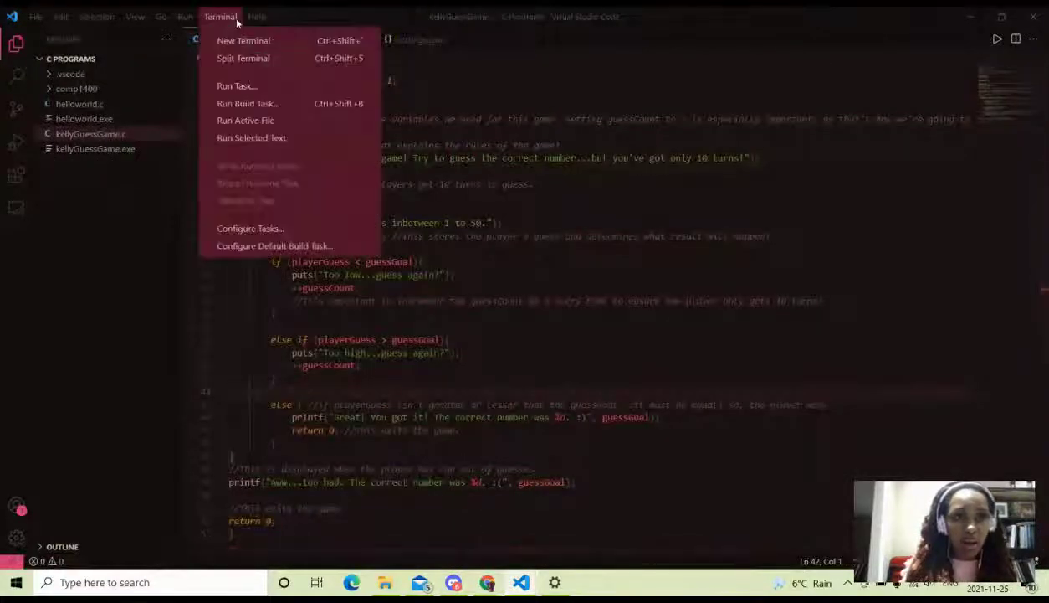
click(242, 40)
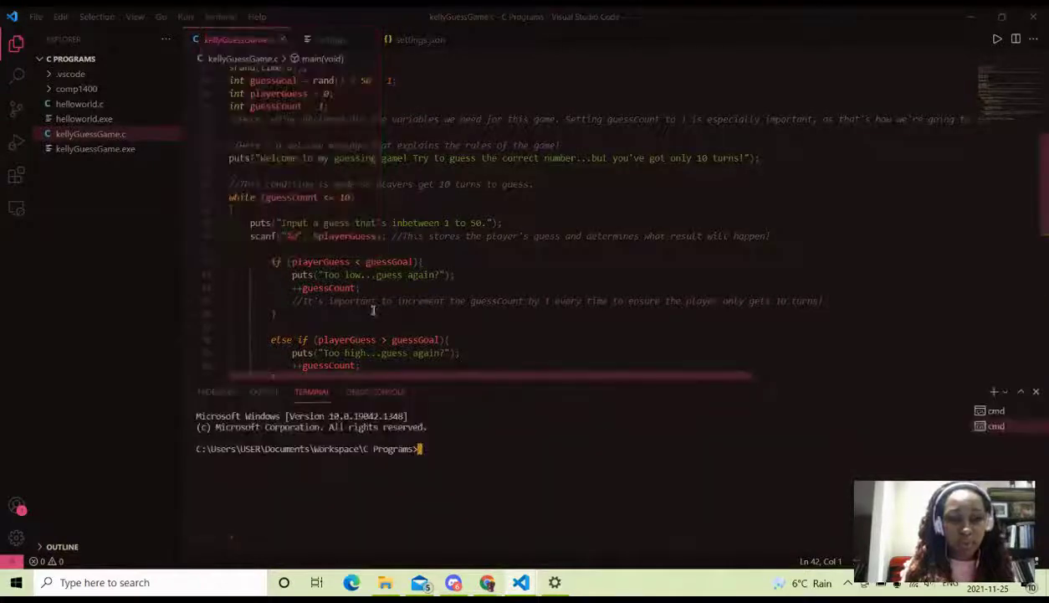
drag(426, 448, 180, 449)
click(343, 487)
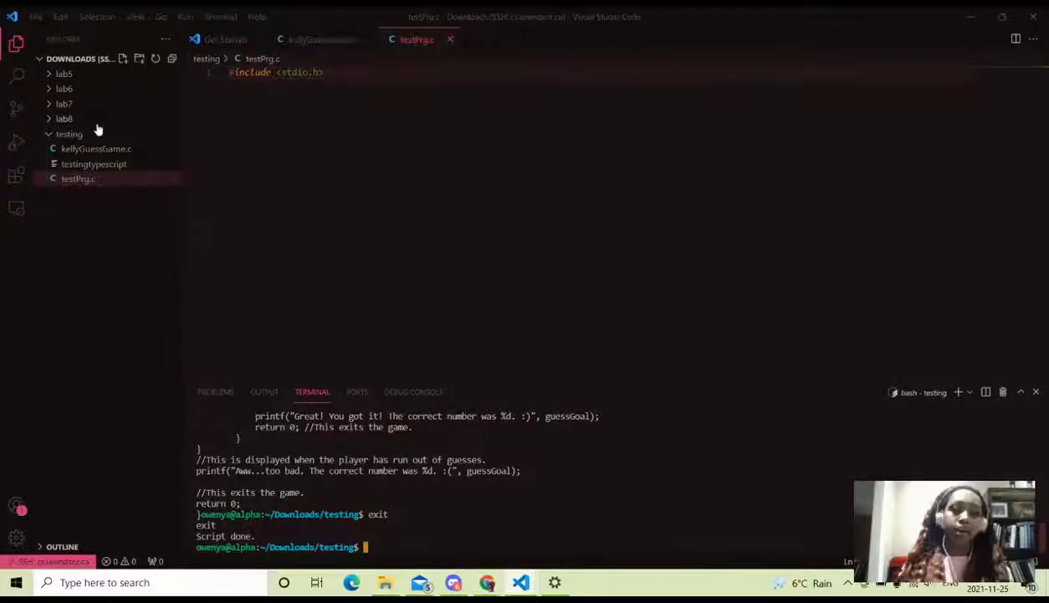
- Close the Get Started and kellyGuessGame.c editors in the remote SSH window, then minimise that window
right_click(97, 152)
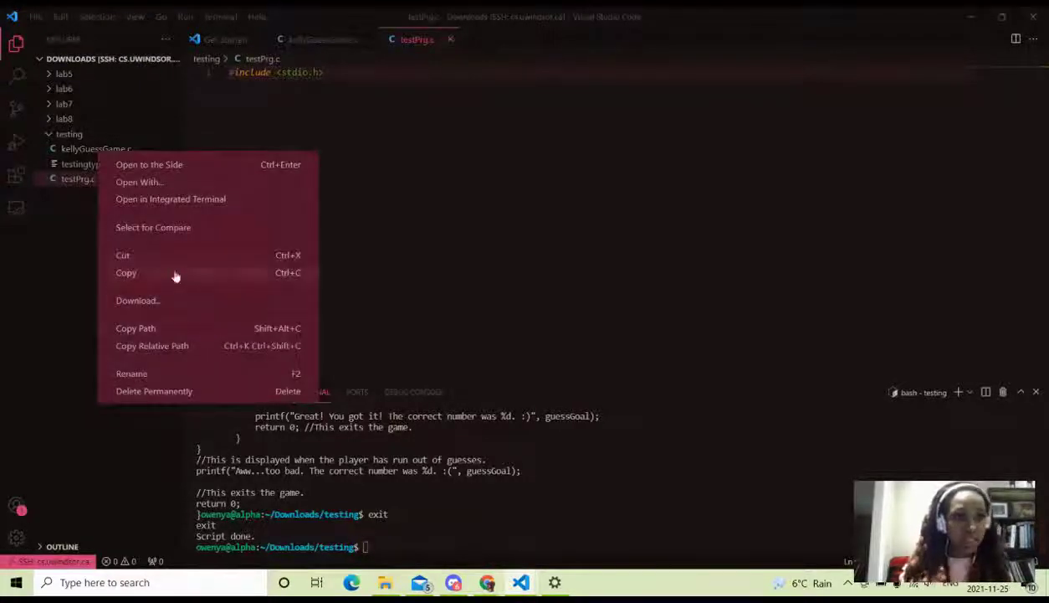
click(87, 303)
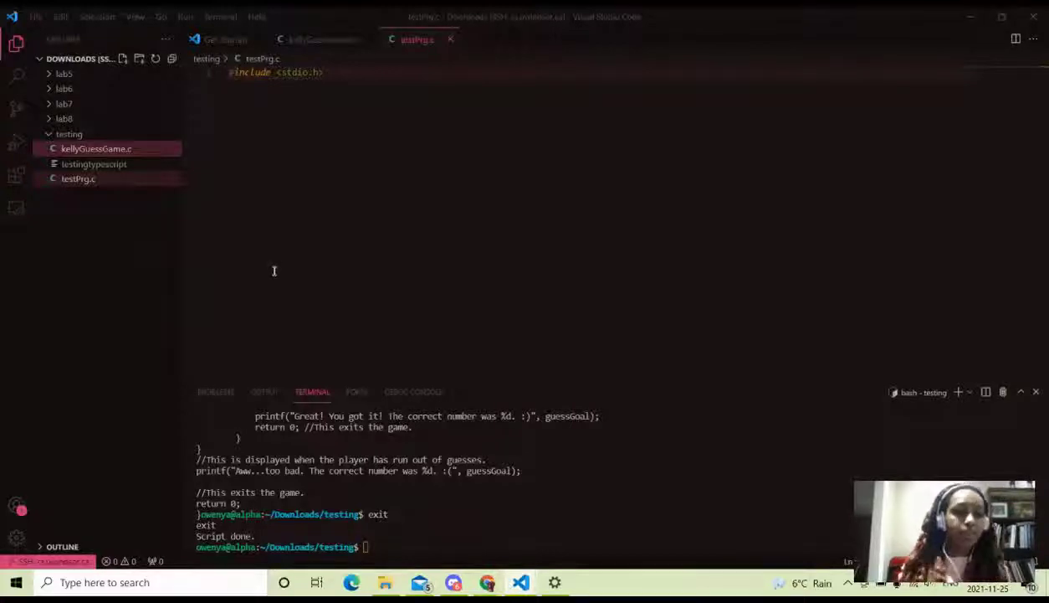
click(257, 39)
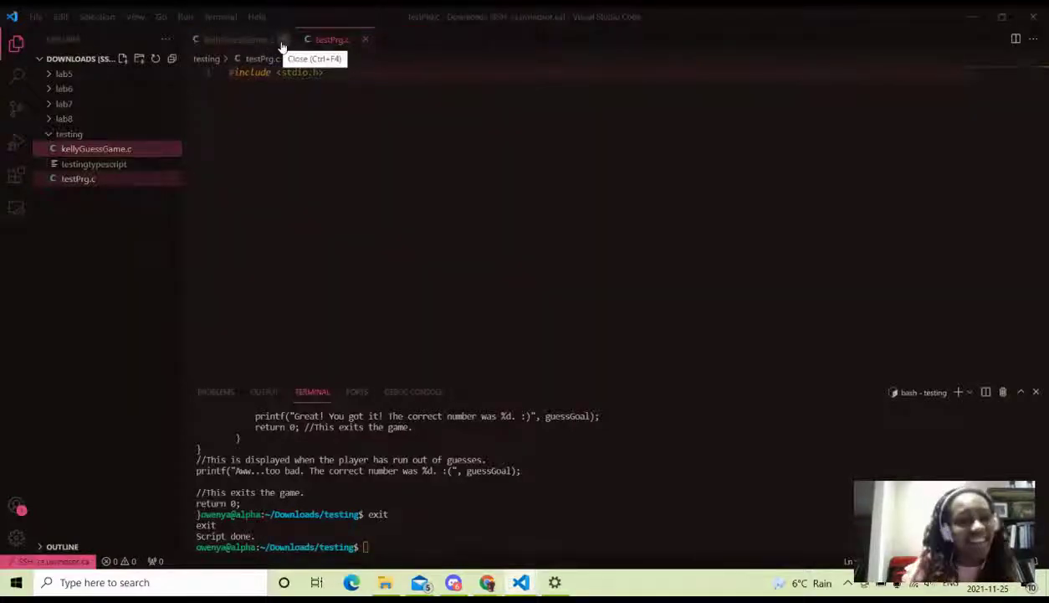
click(283, 42)
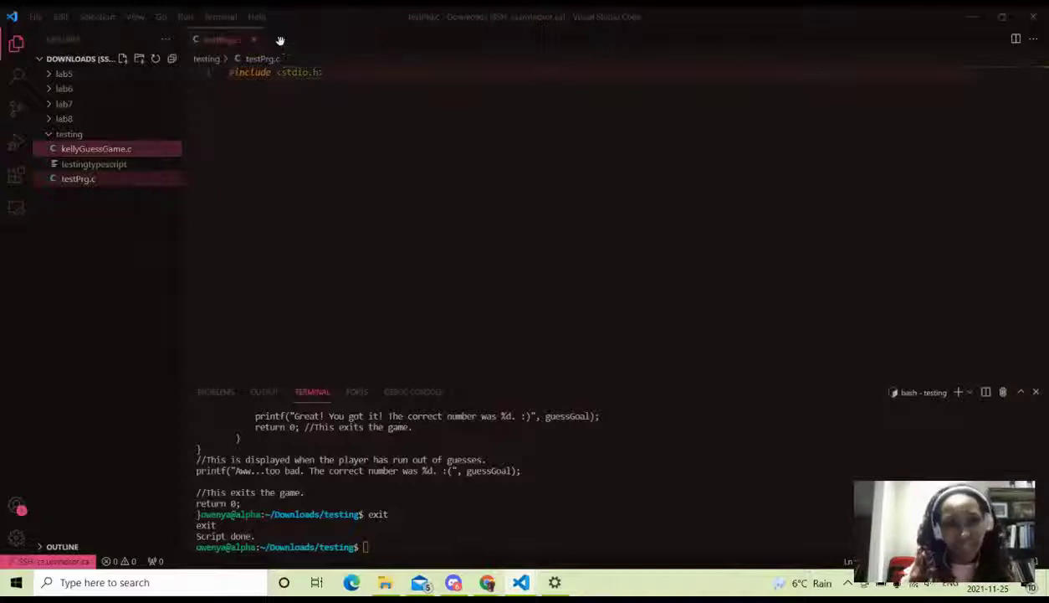
click(969, 16)
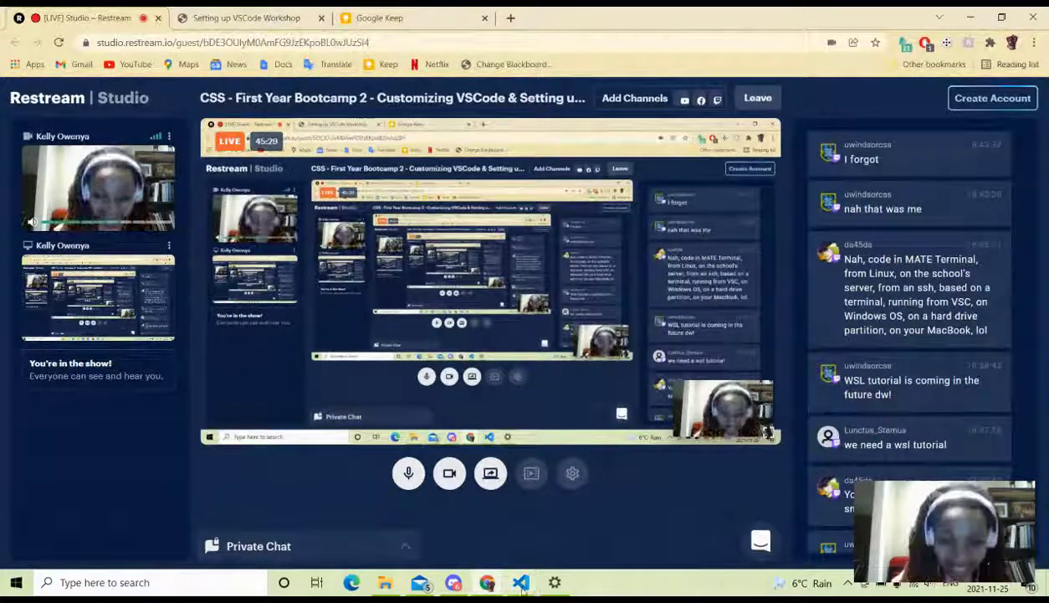
- Switch to the local C Programs window and close its Settings and settings.json editors
mouse_move(522, 590)
click(410, 514)
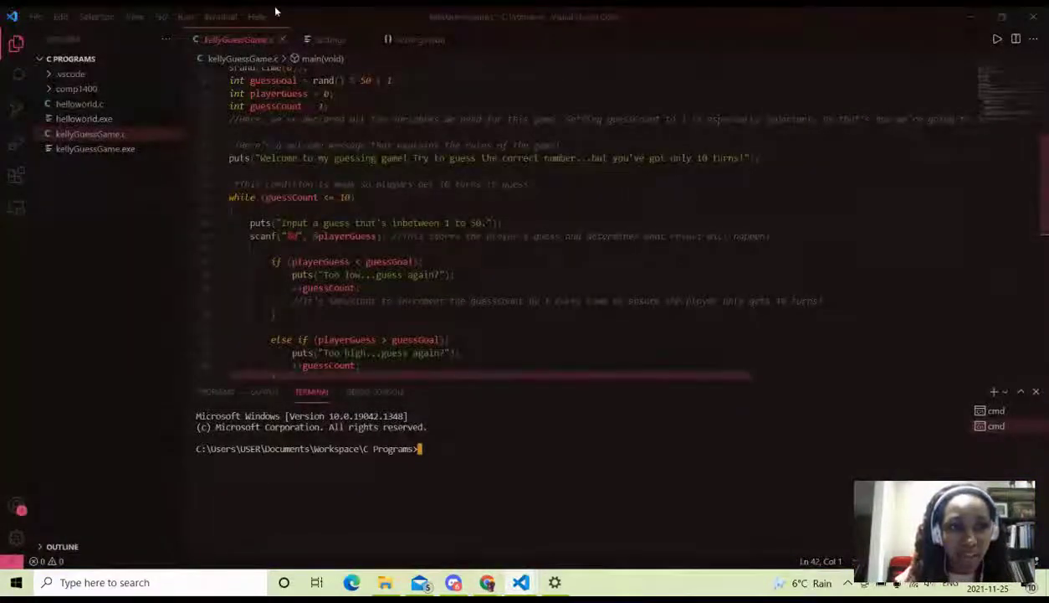
click(331, 41)
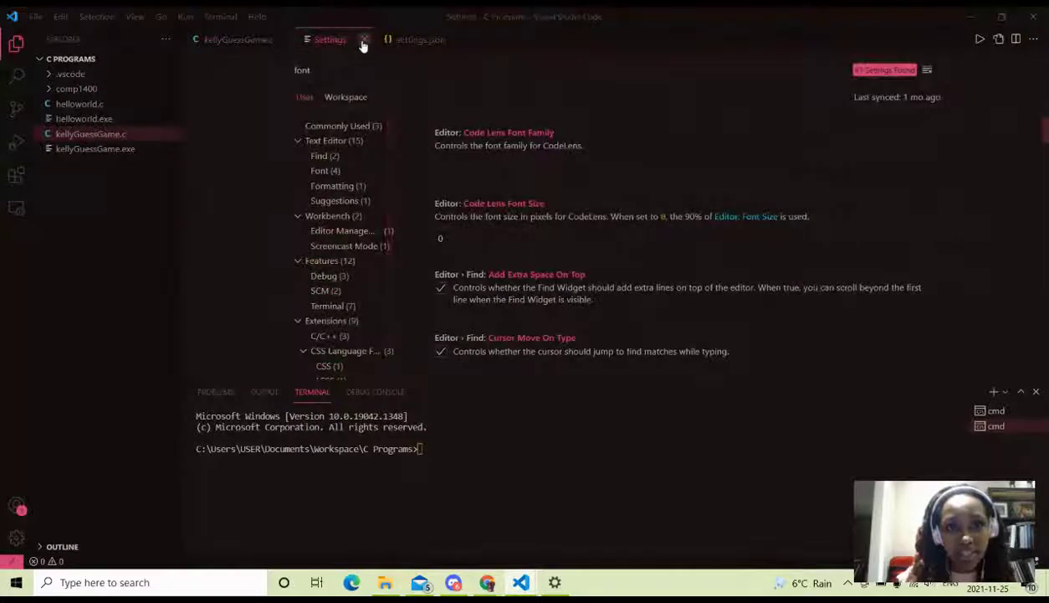
click(364, 40)
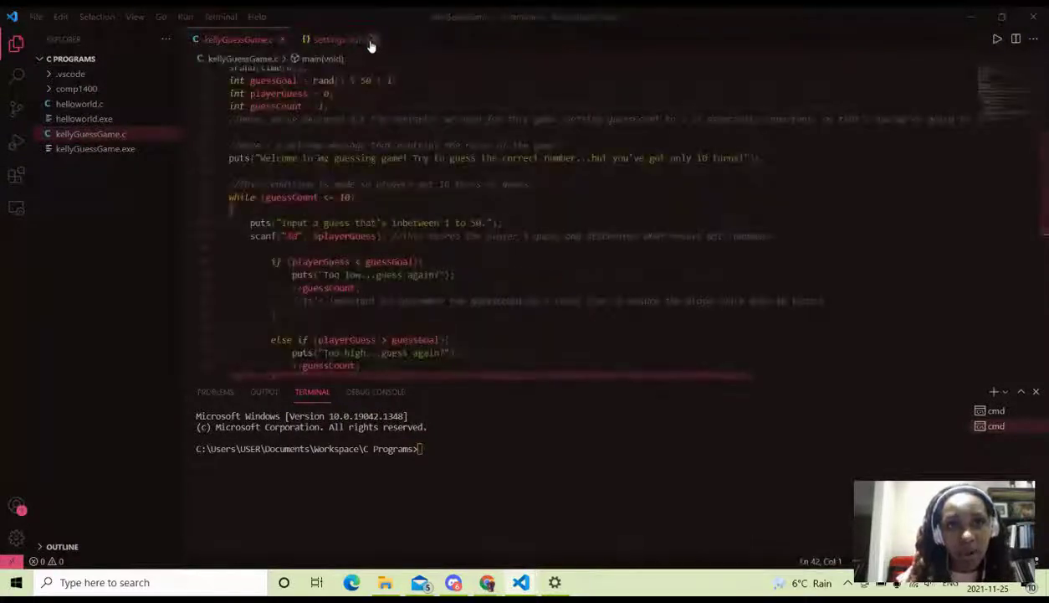
click(349, 42)
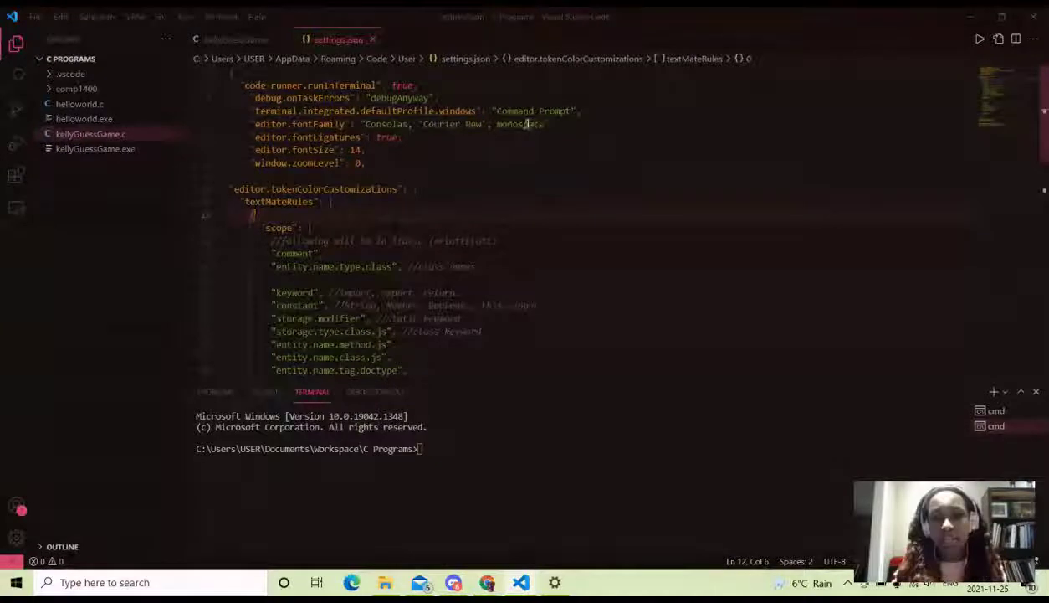
click(372, 39)
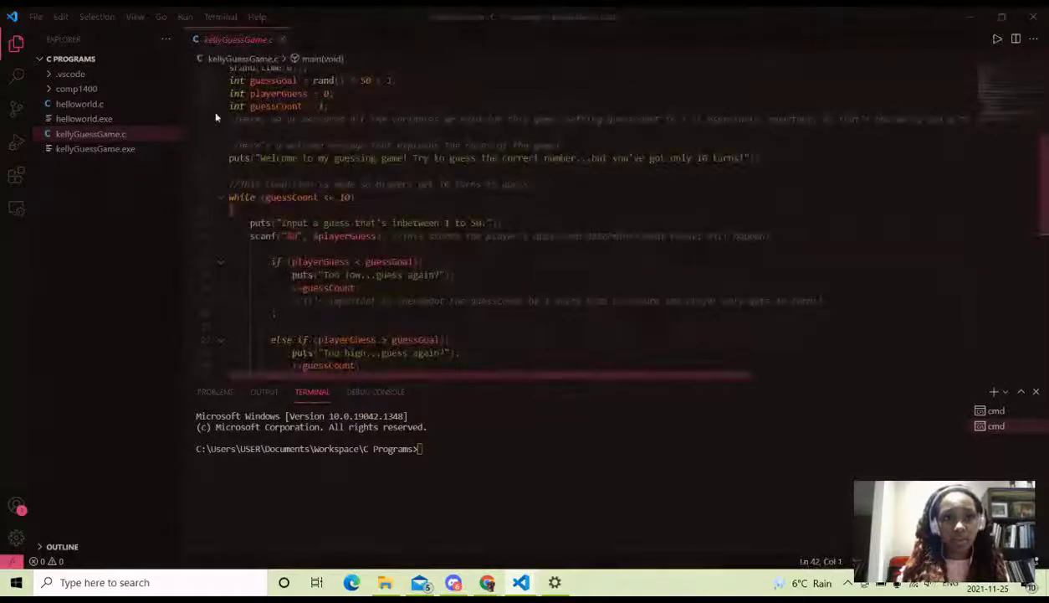
- Hide the side bar, then open the editor settings at the Workspace level
click(16, 176)
click(15, 173)
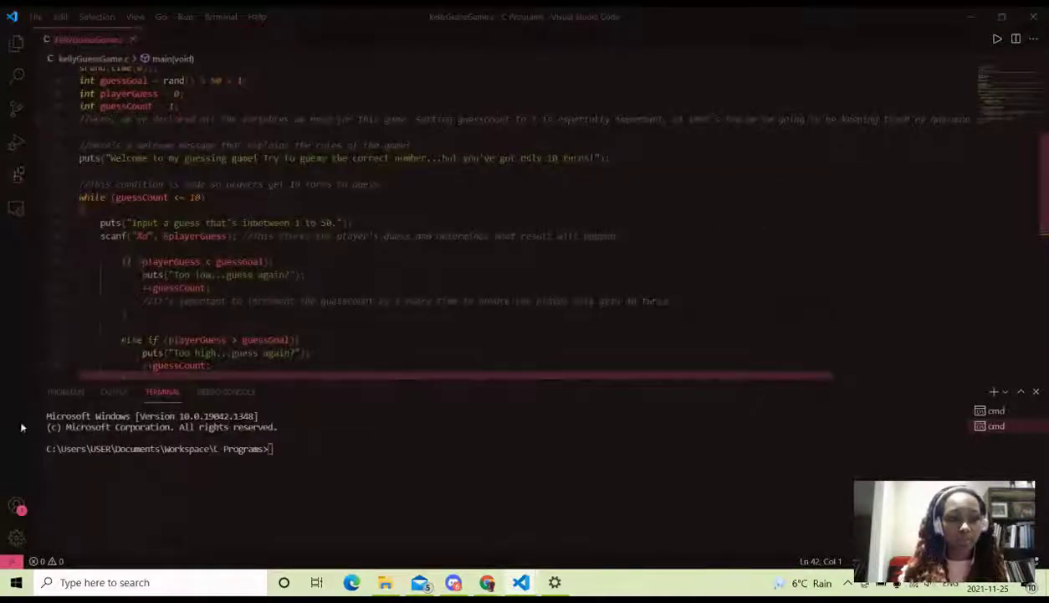
click(16, 537)
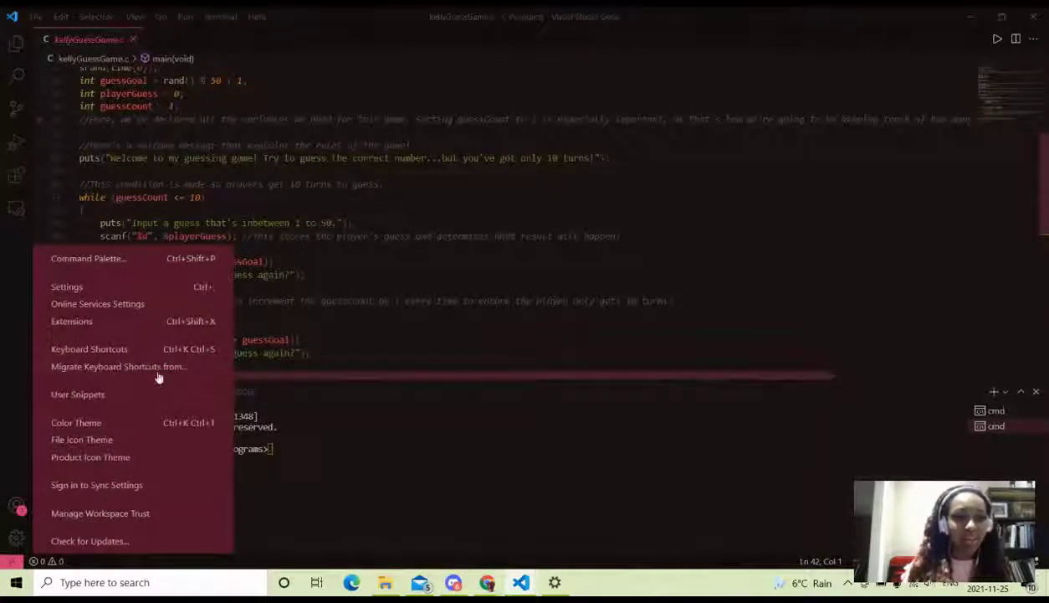
click(141, 288)
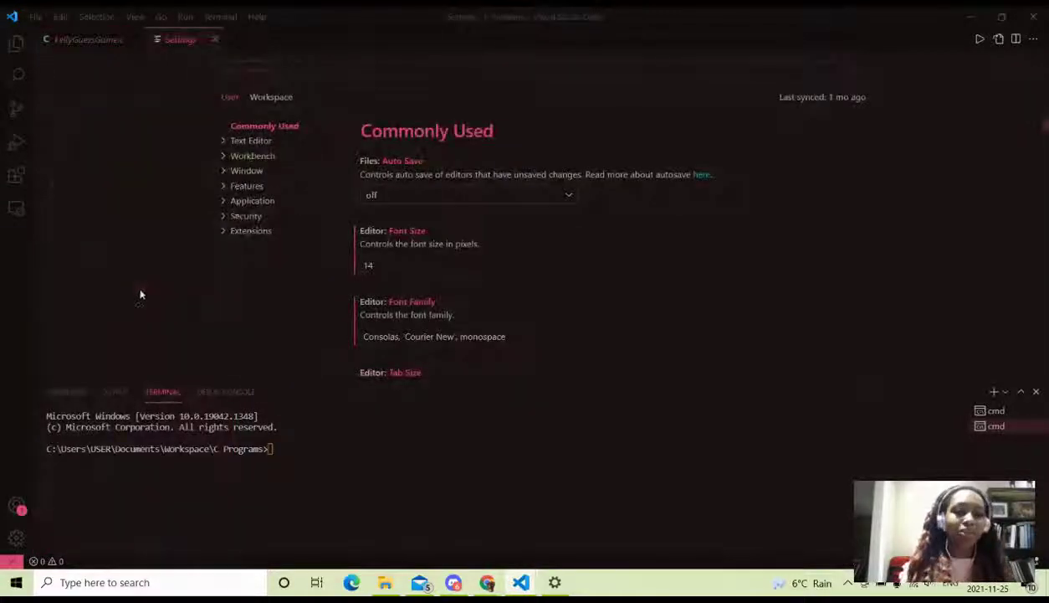
click(269, 99)
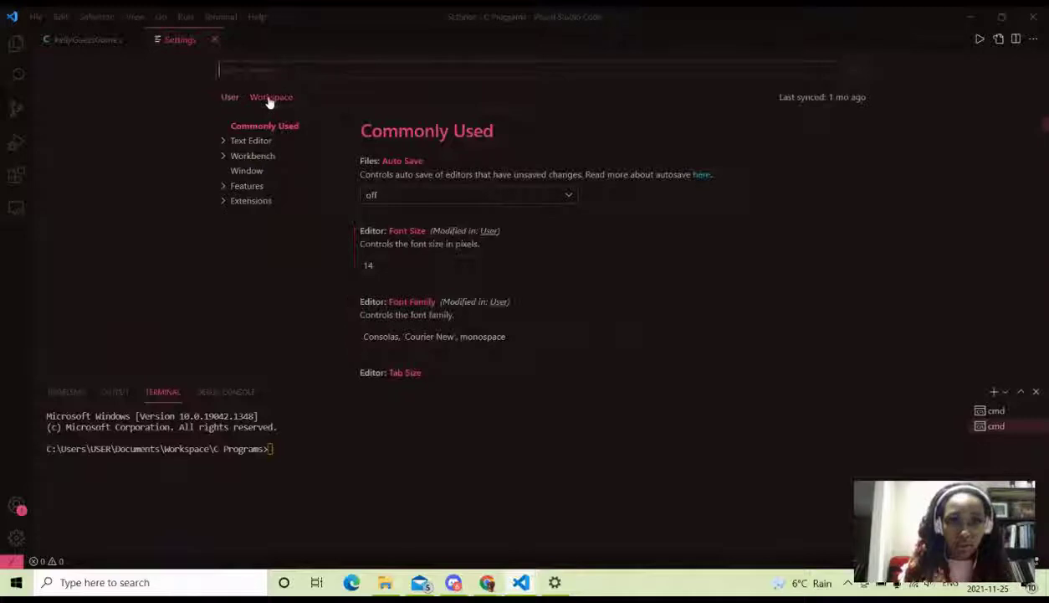
- Look through the Text Editor settings and compare the User and Workspace levels, ending on Workspace
click(243, 144)
scroll(368, 237, down, 8)
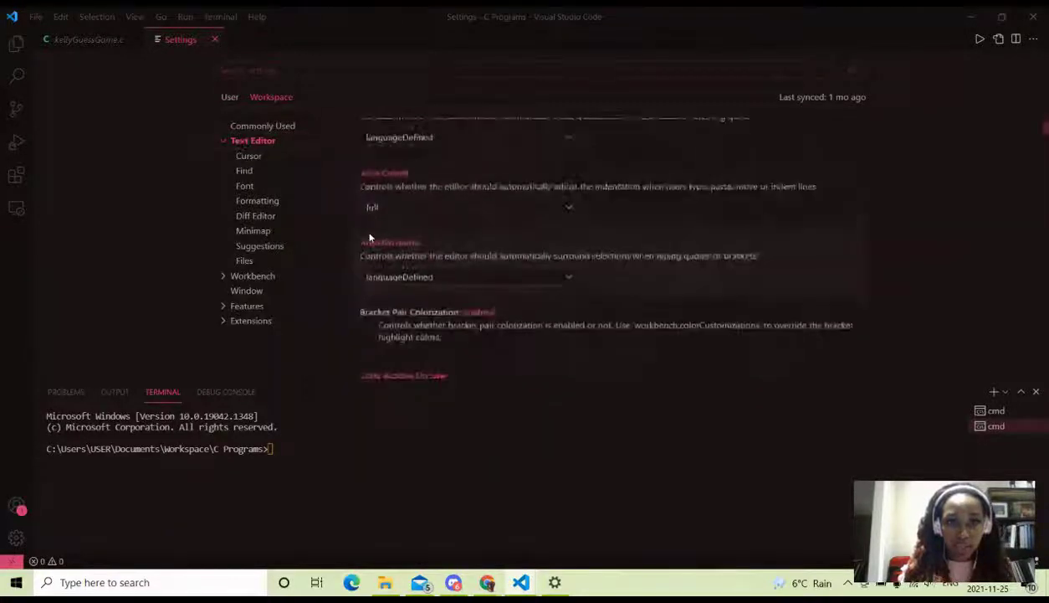
scroll(368, 237, down, 3)
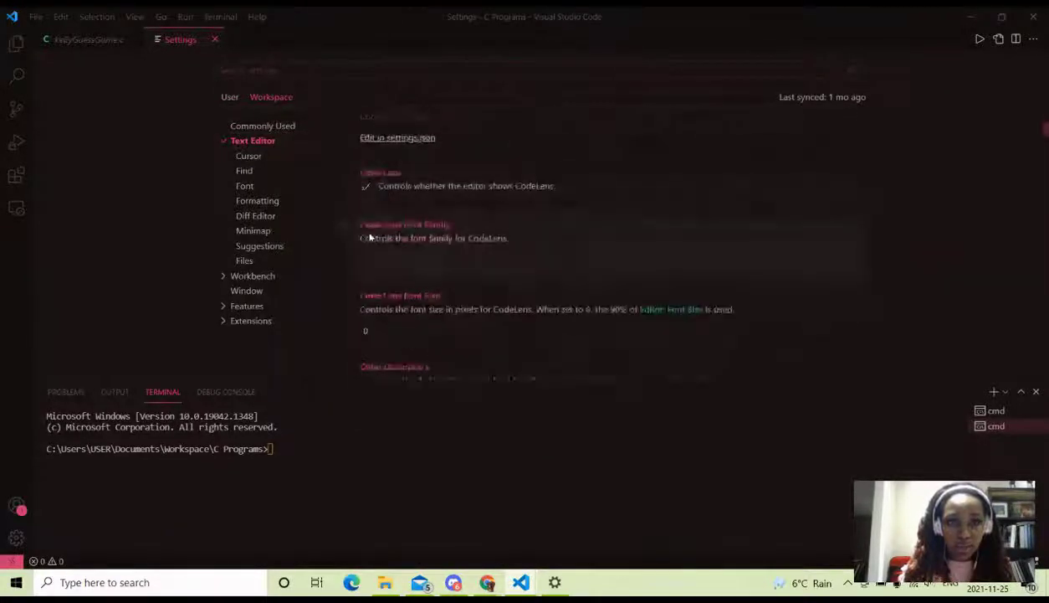
click(253, 127)
click(242, 140)
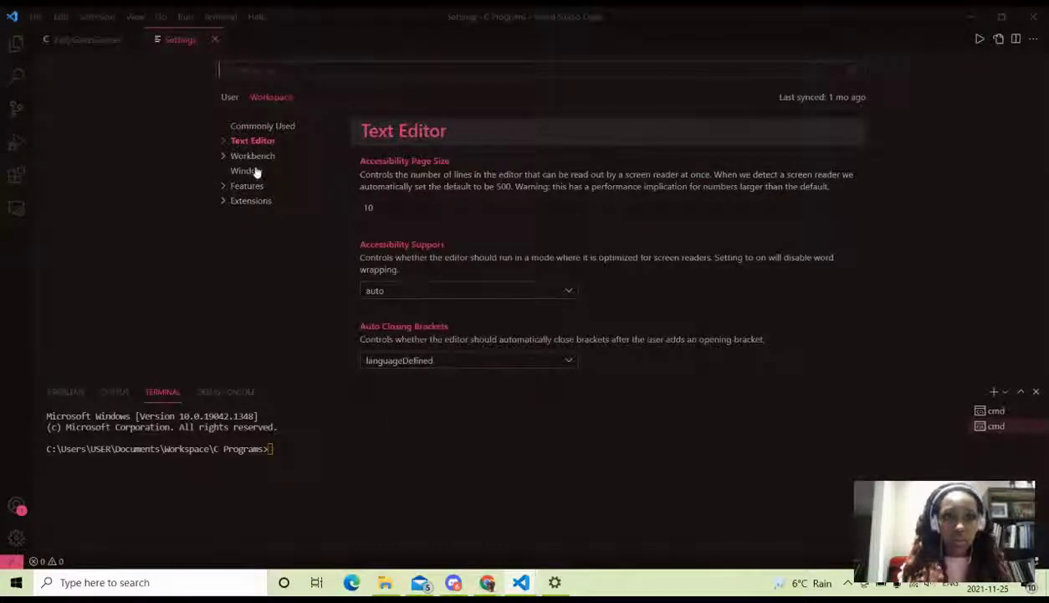
click(229, 99)
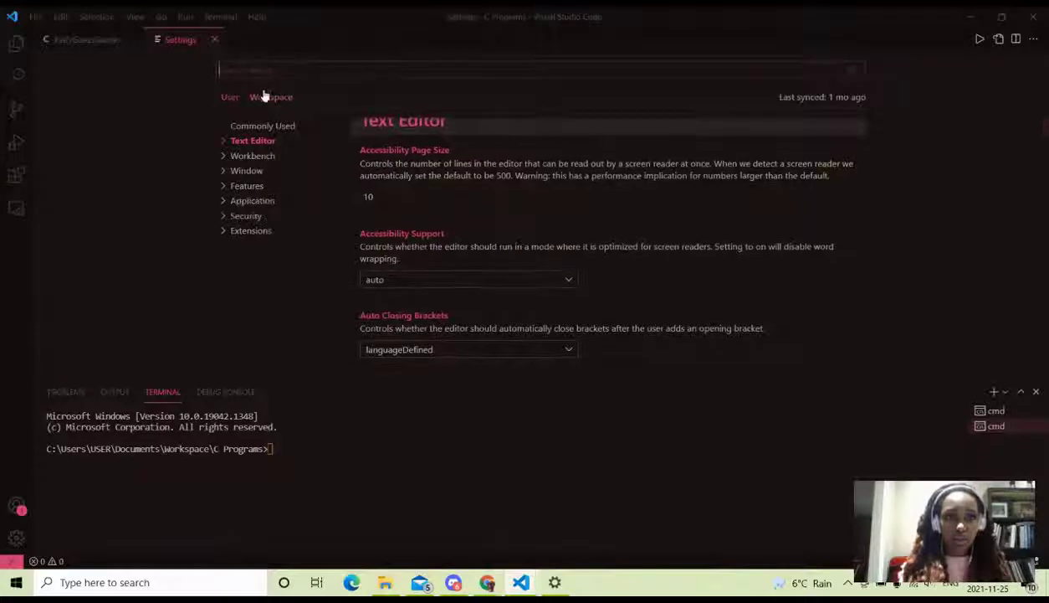
click(266, 95)
- Search the workspace settings for Font and look through the results for the editor's font family option
click(239, 71)
text(Fo)
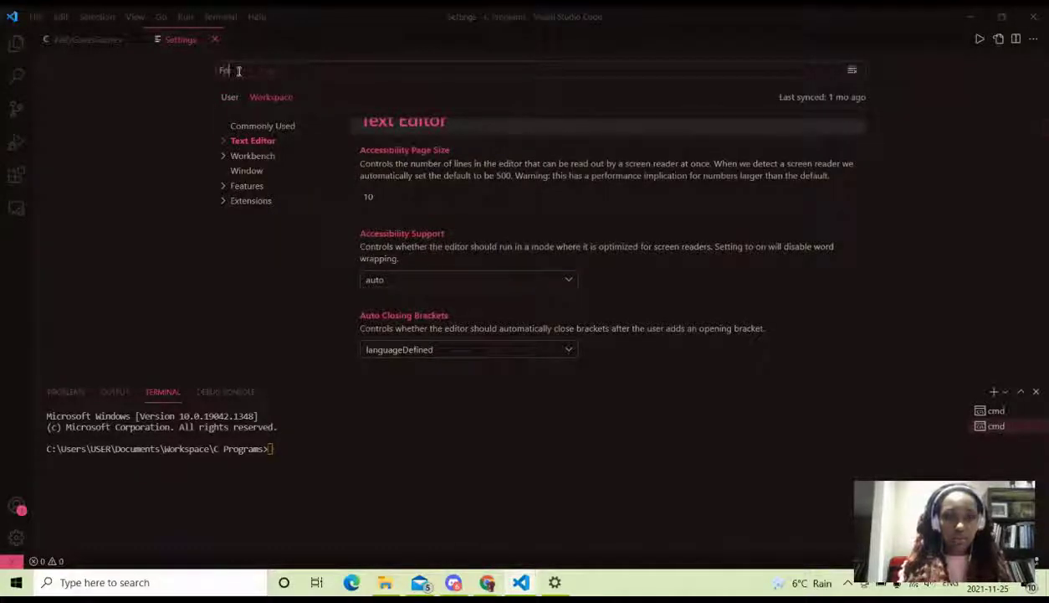
text(nt)
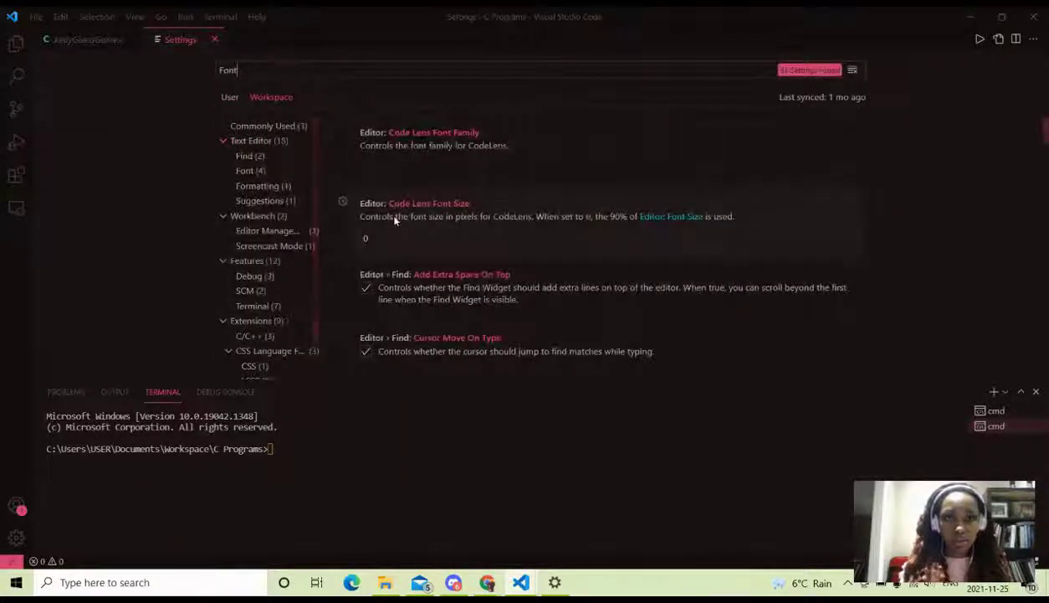
scroll(390, 214, down, 1)
scroll(395, 218, down, 8)
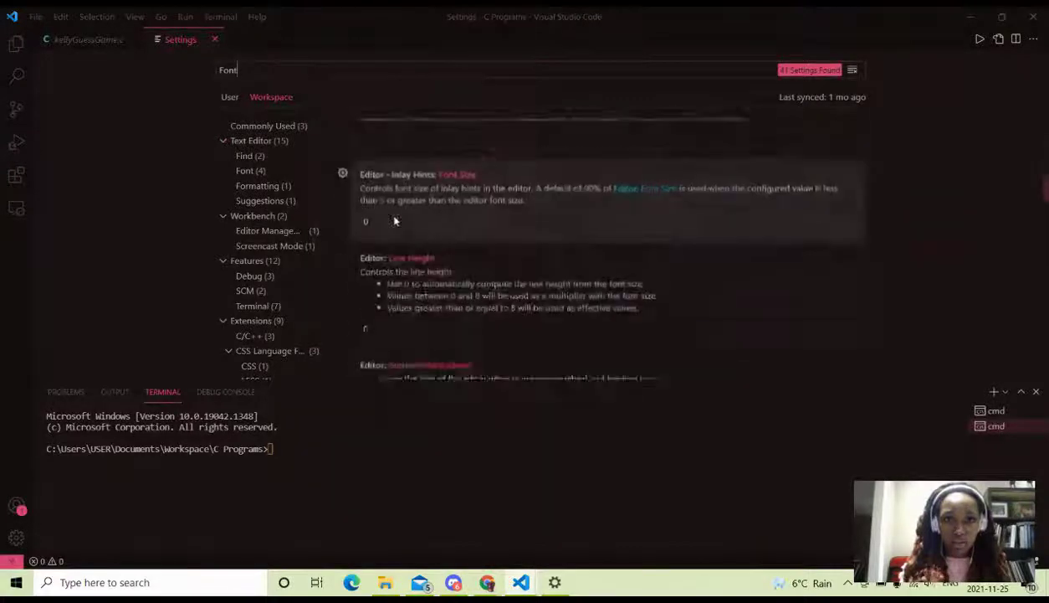
scroll(395, 222, down, 8)
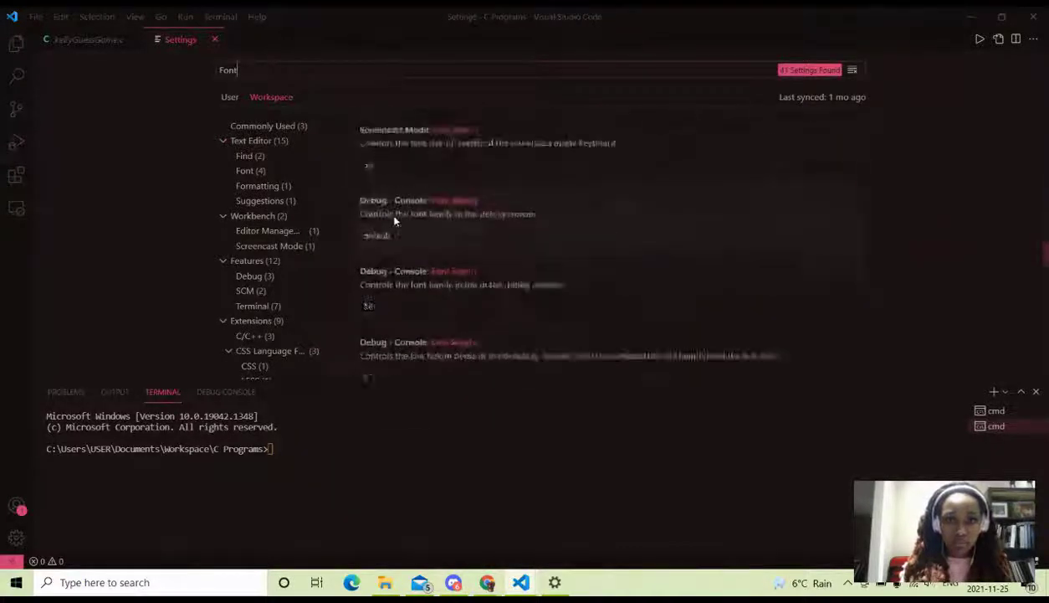
scroll(395, 220, down, 6)
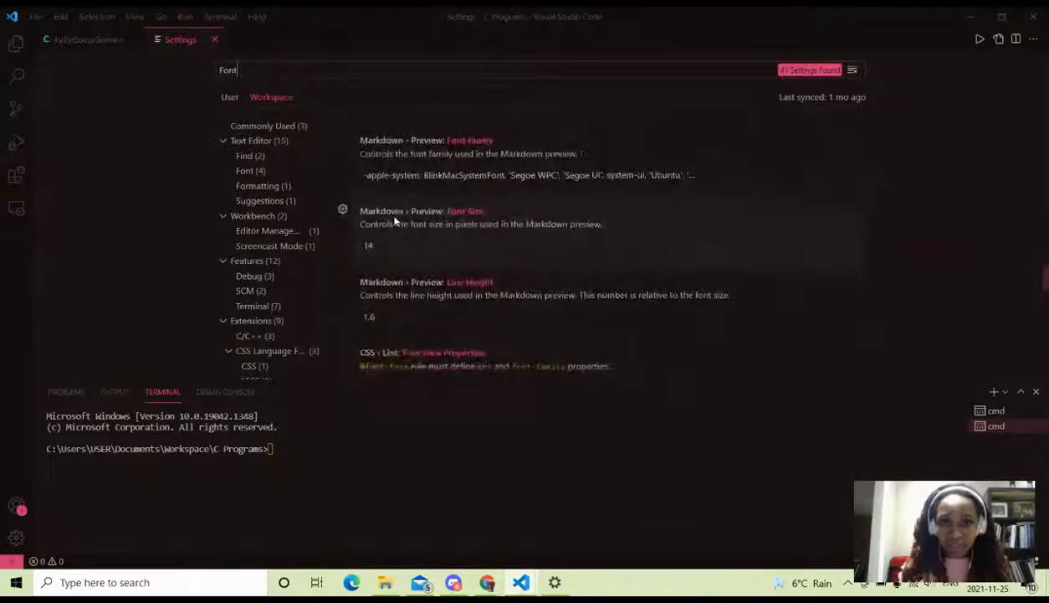
scroll(395, 220, down, 8)
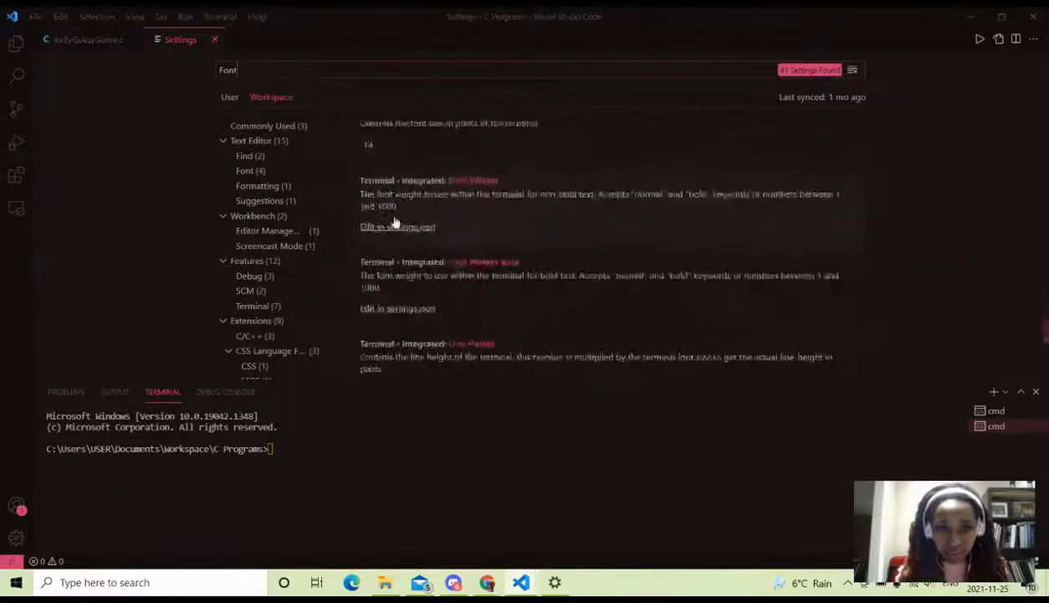
scroll(395, 220, down, 5)
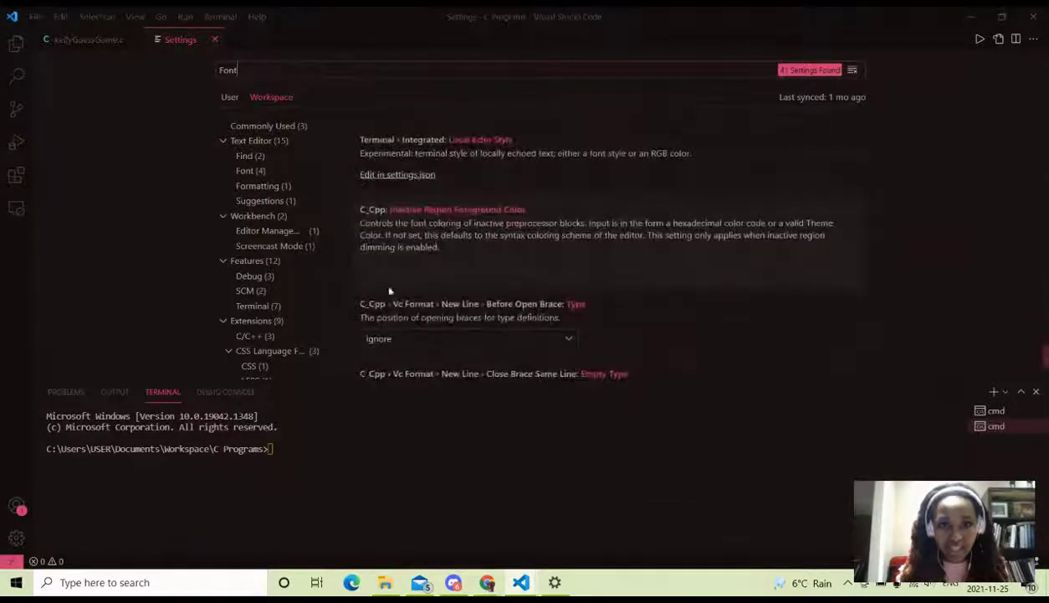
scroll(396, 291, down, 1)
scroll(396, 291, up, 10)
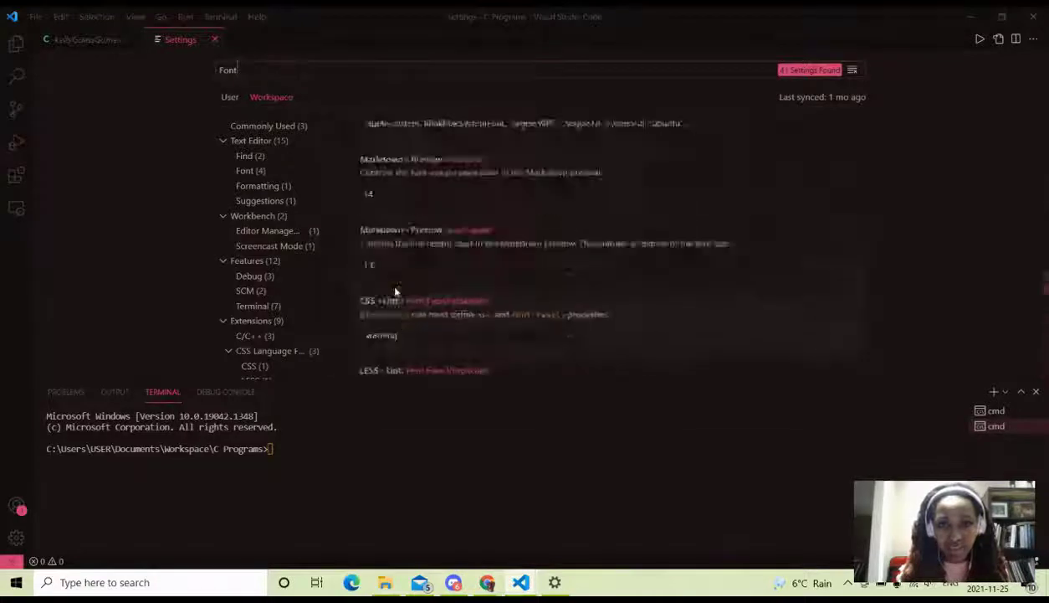
scroll(396, 291, up, 5)
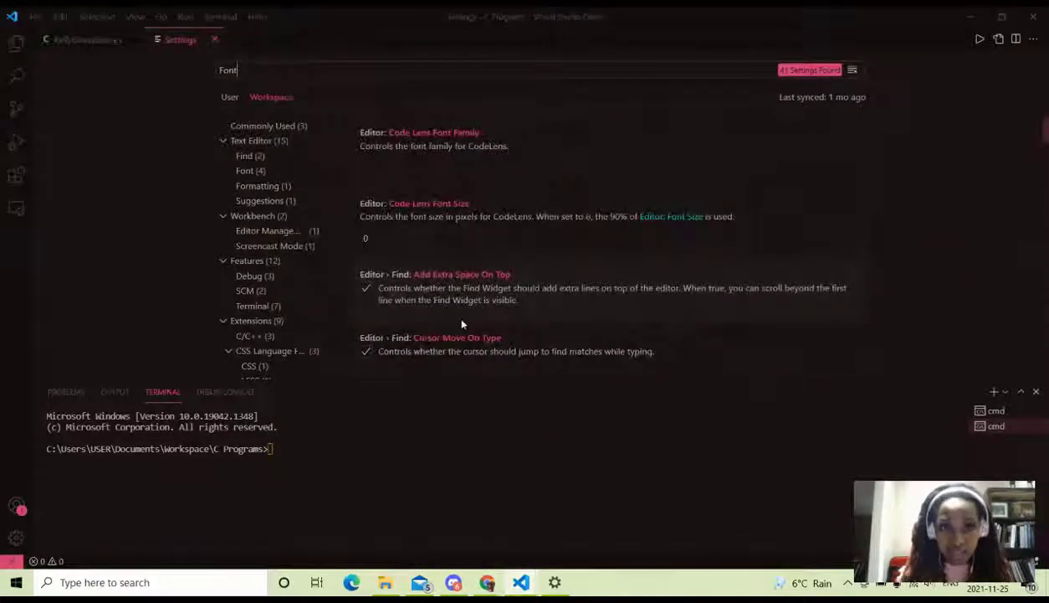
scroll(462, 324, down, 3)
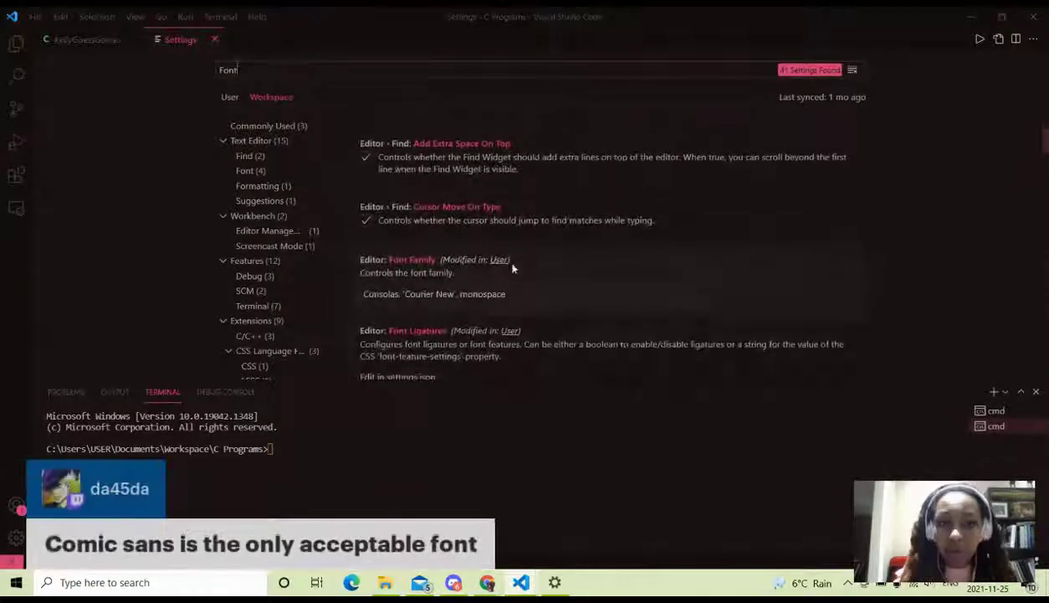
scroll(544, 289, up, 3)
scroll(510, 279, down, 2)
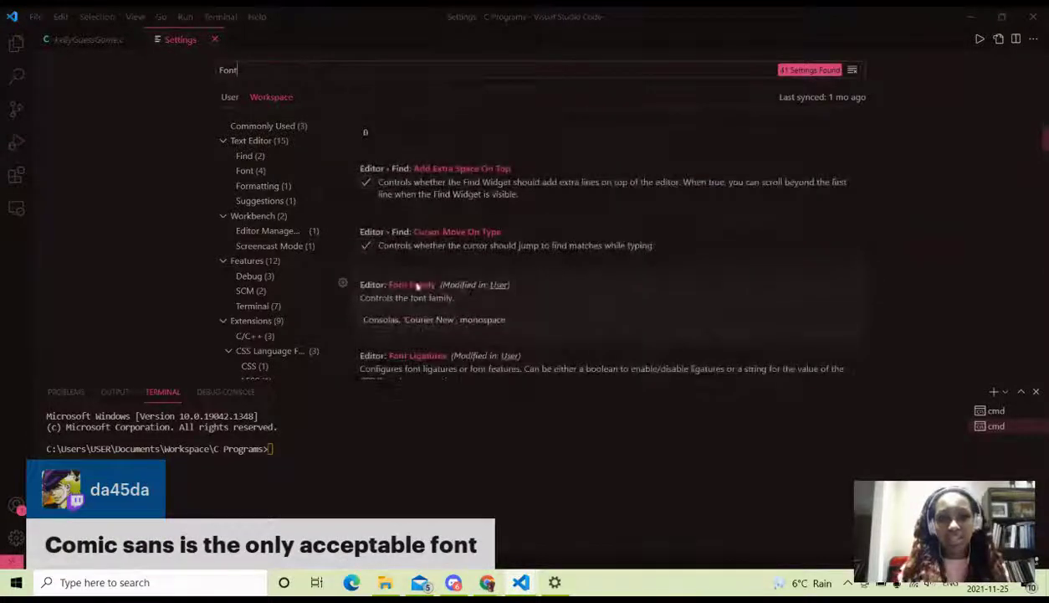
- Search the settings for Editor: Font Family and reduce its workspace value to monospace
click(260, 73)
key(ctrl+a)
key(BackSpace)
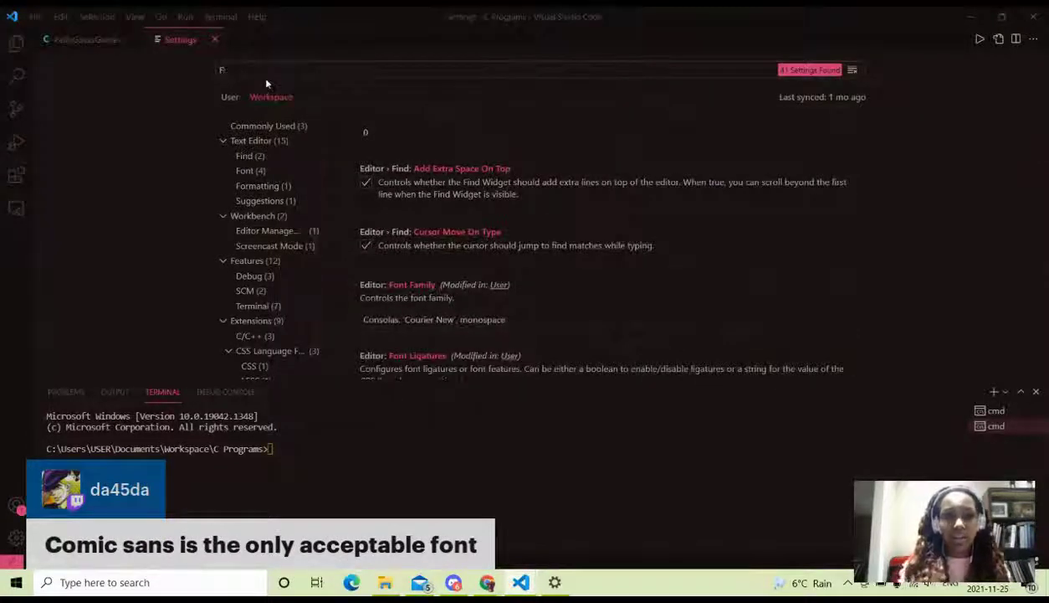
text(Editor)
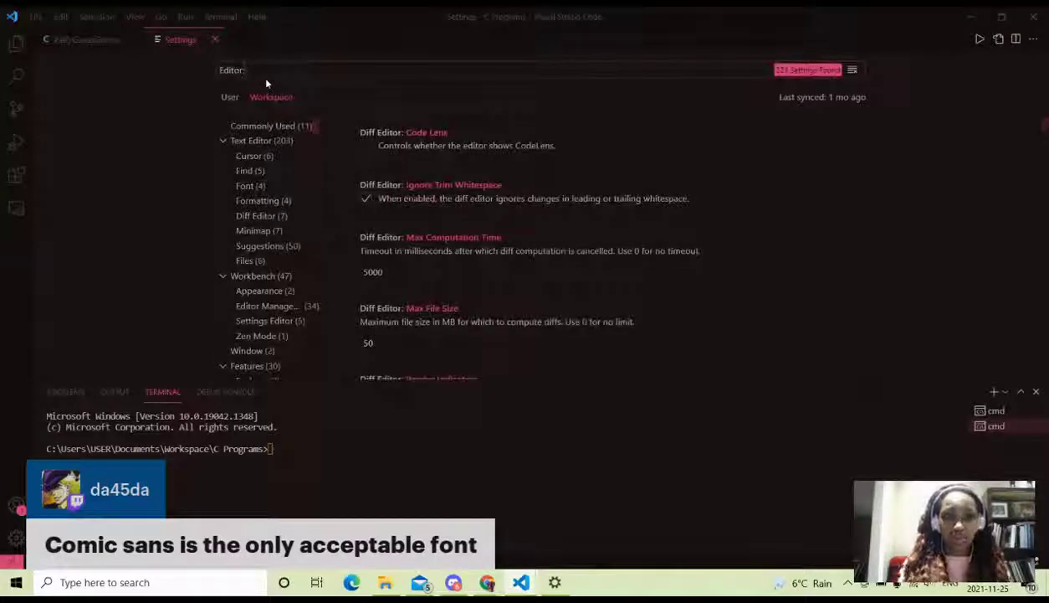
text(: Font )
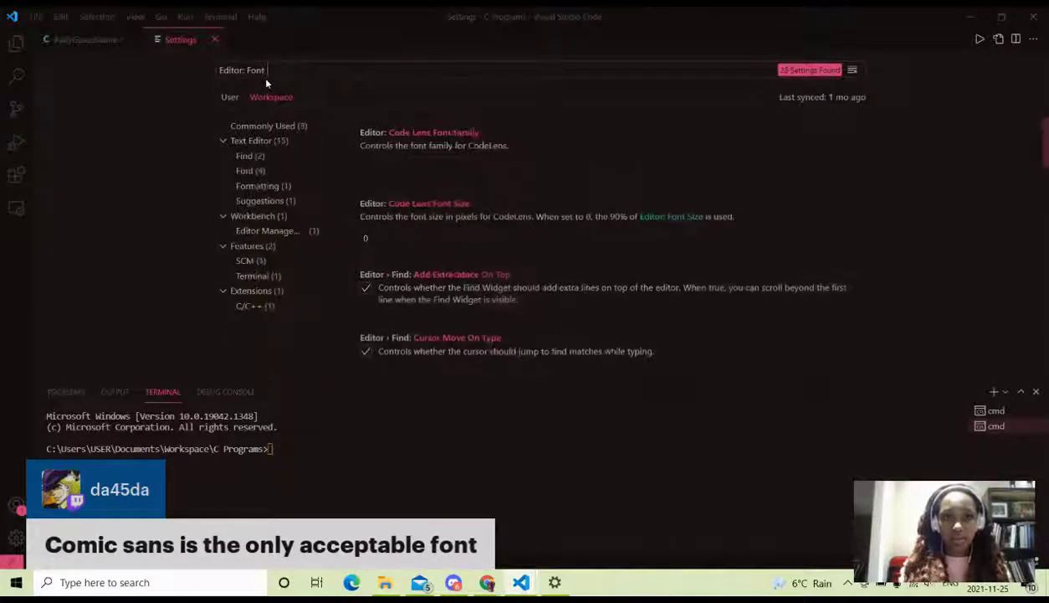
text(Family)
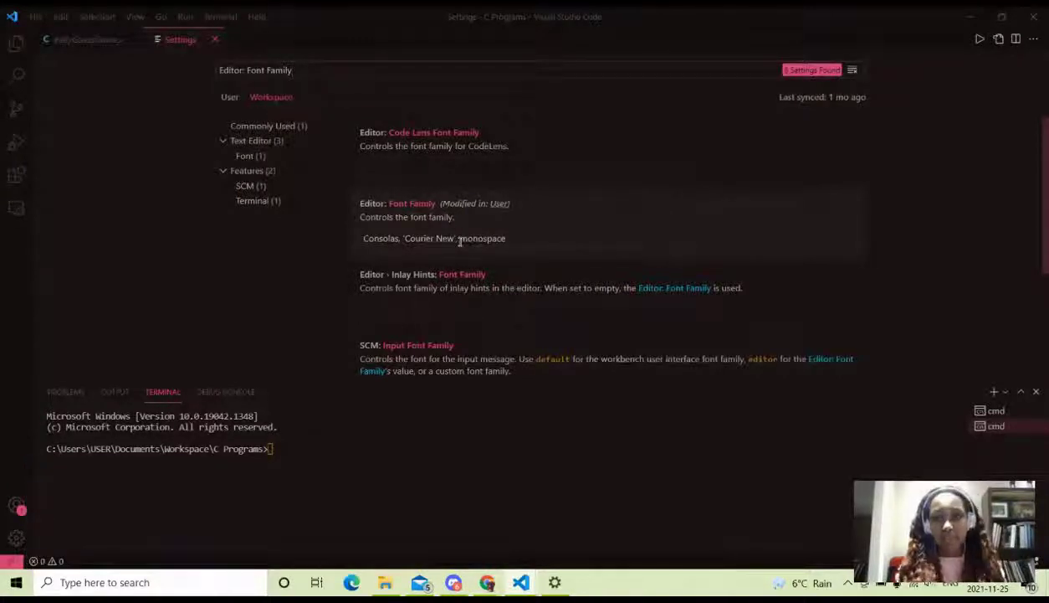
drag(459, 241, 338, 238)
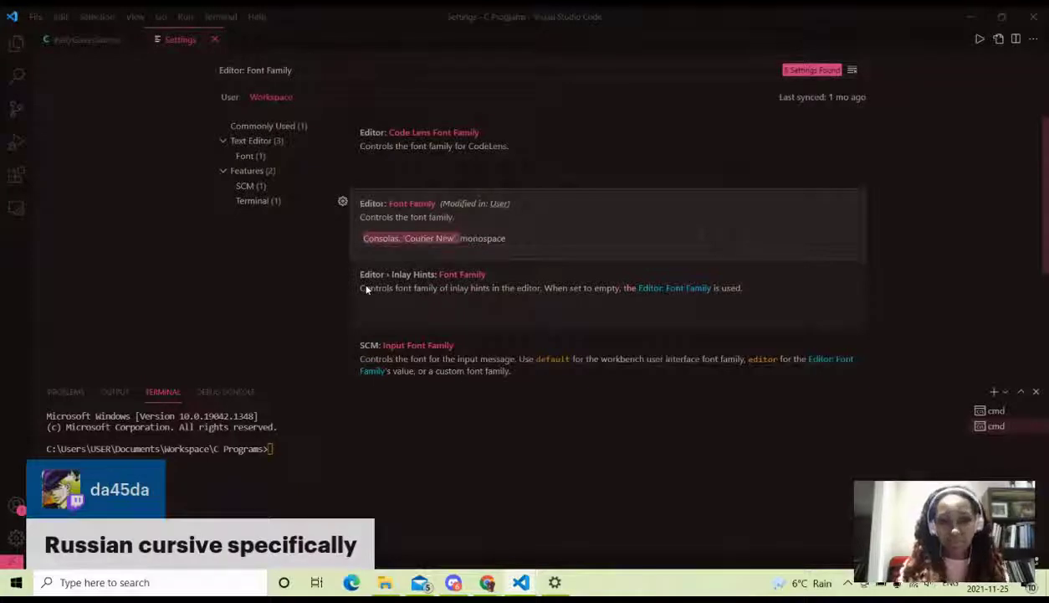
key(BackSpace)
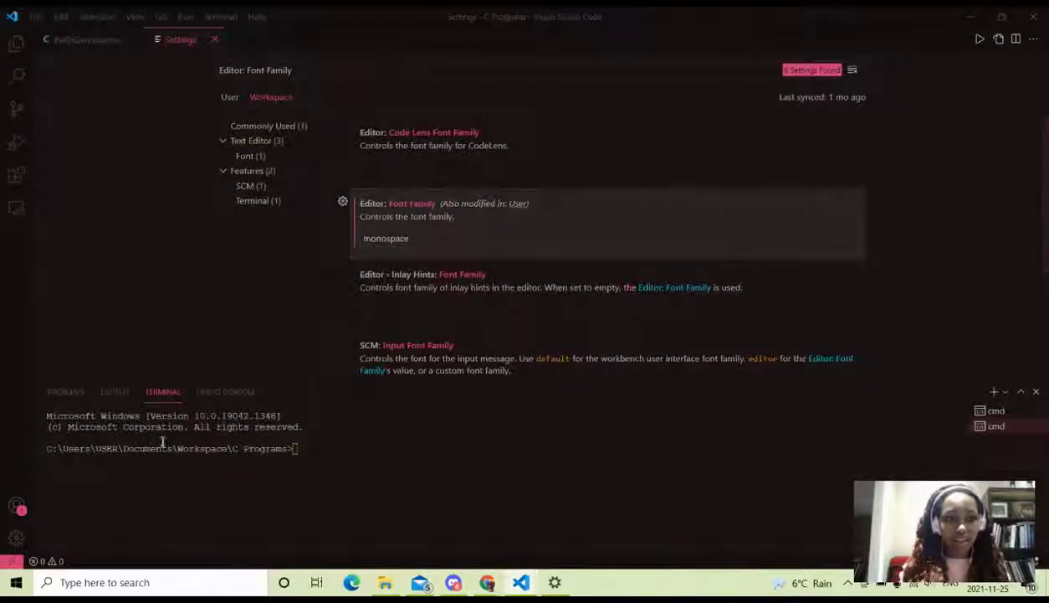
- Open kellyGuessGame.c and look through its code to examine the editor font
click(60, 42)
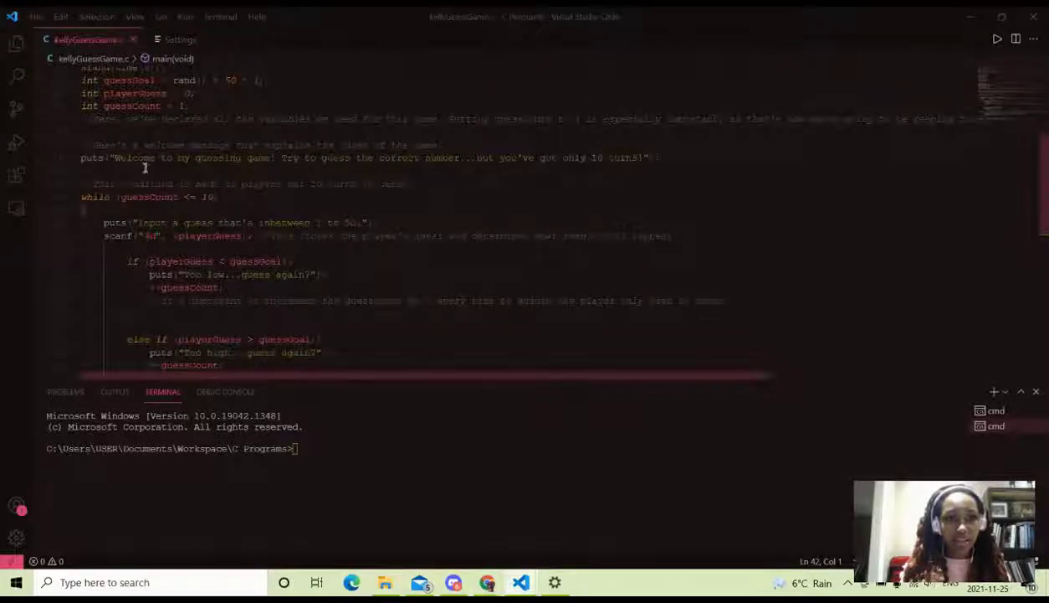
scroll(145, 167, up, 5)
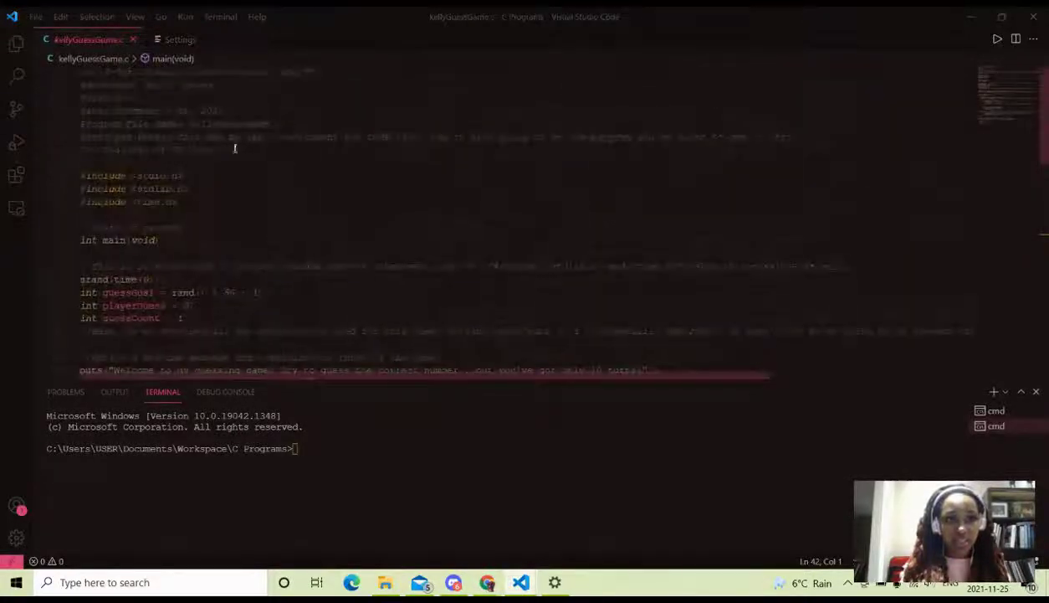
scroll(206, 225, down, 4)
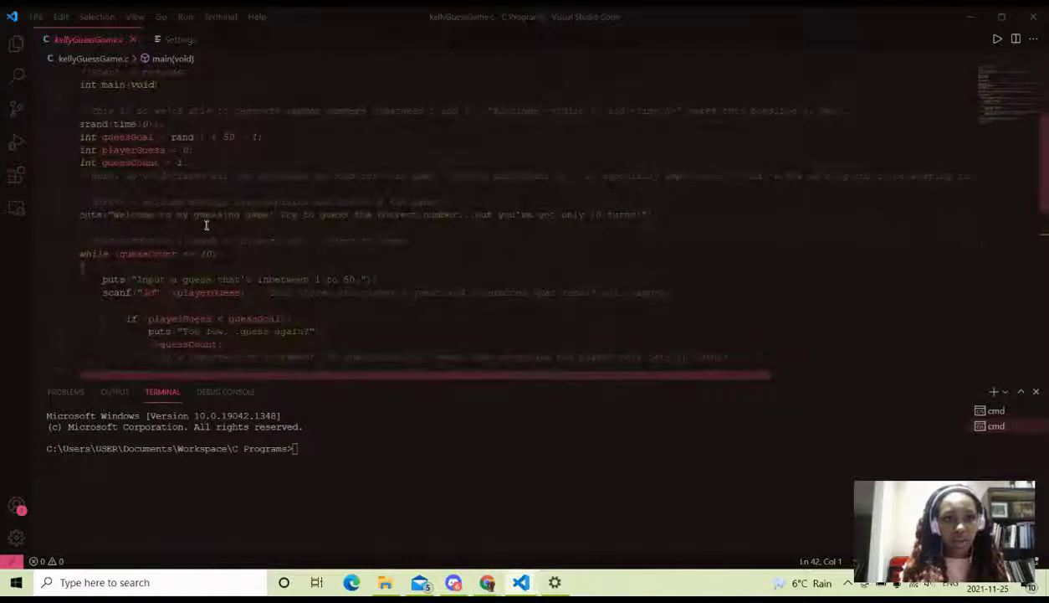
scroll(206, 224, down, 1)
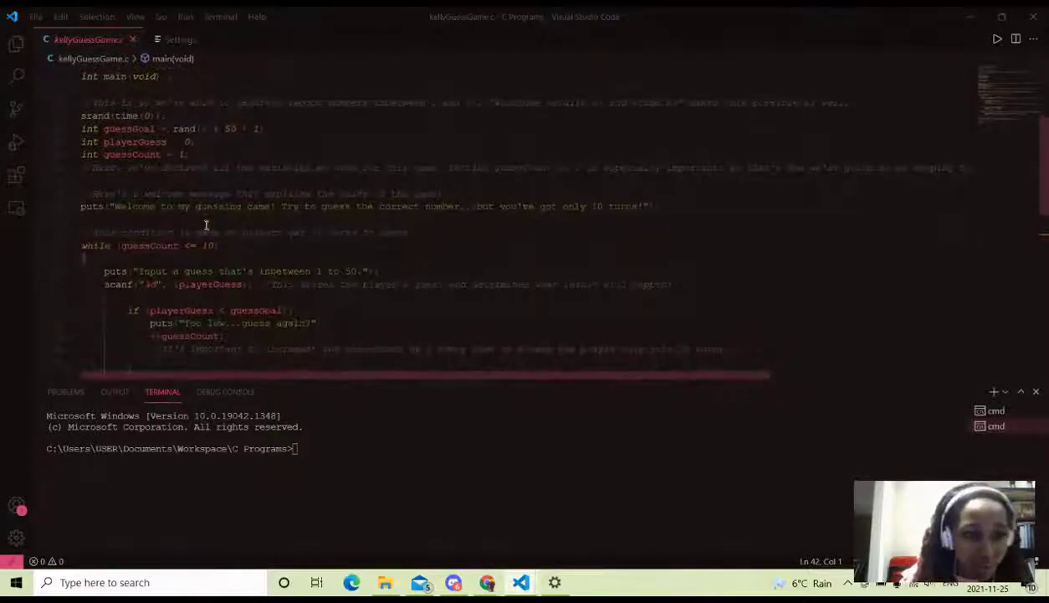
scroll(206, 224, down, 2)
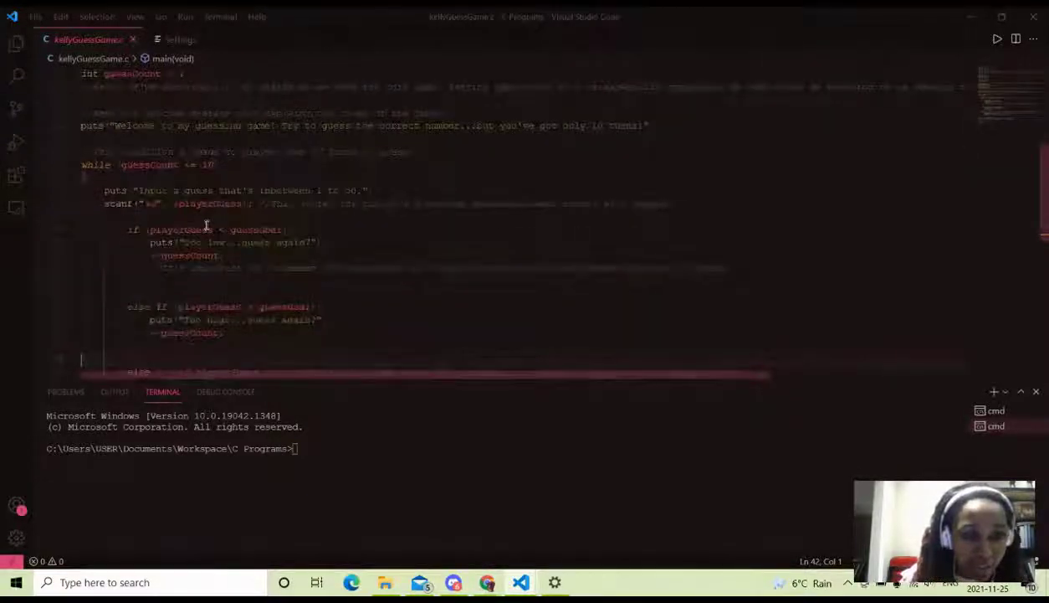
scroll(206, 224, up, 6)
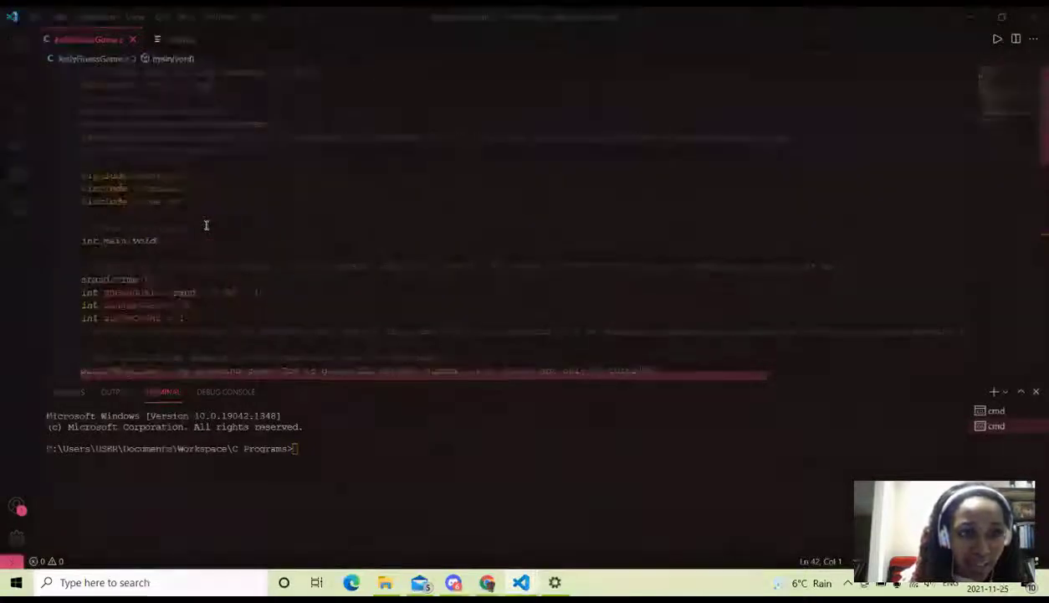
- Switch to Chrome and search Google for russian cursive in a new tab
click(970, 17)
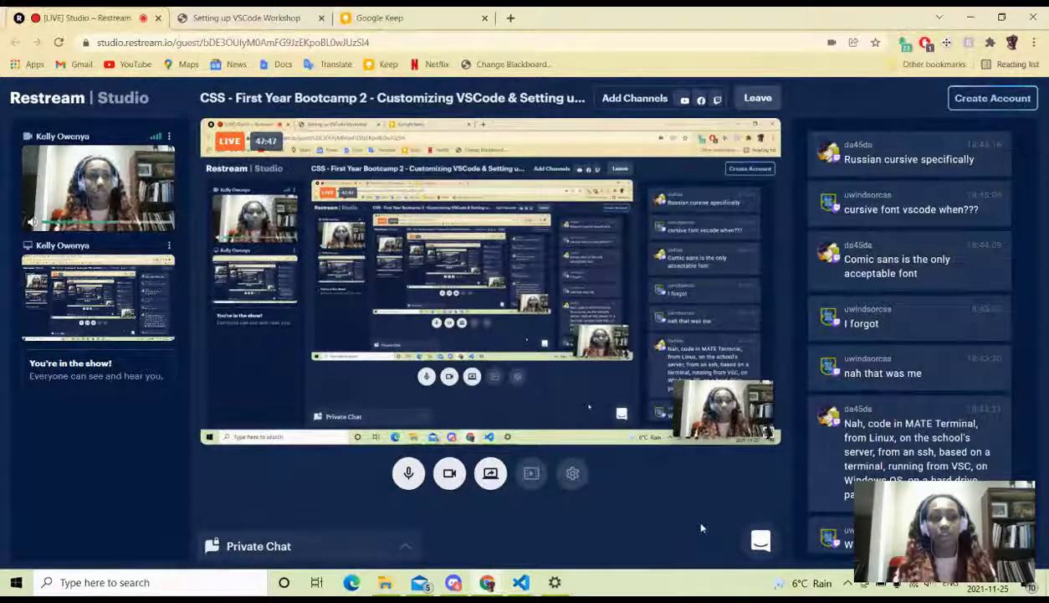
click(511, 17)
text(russia)
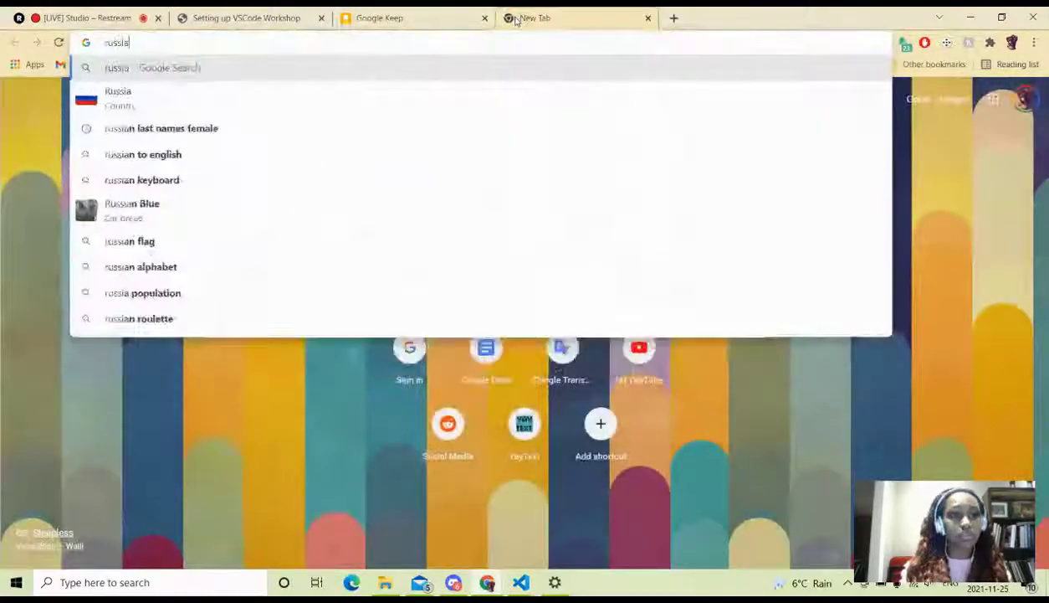
text(n cursive)
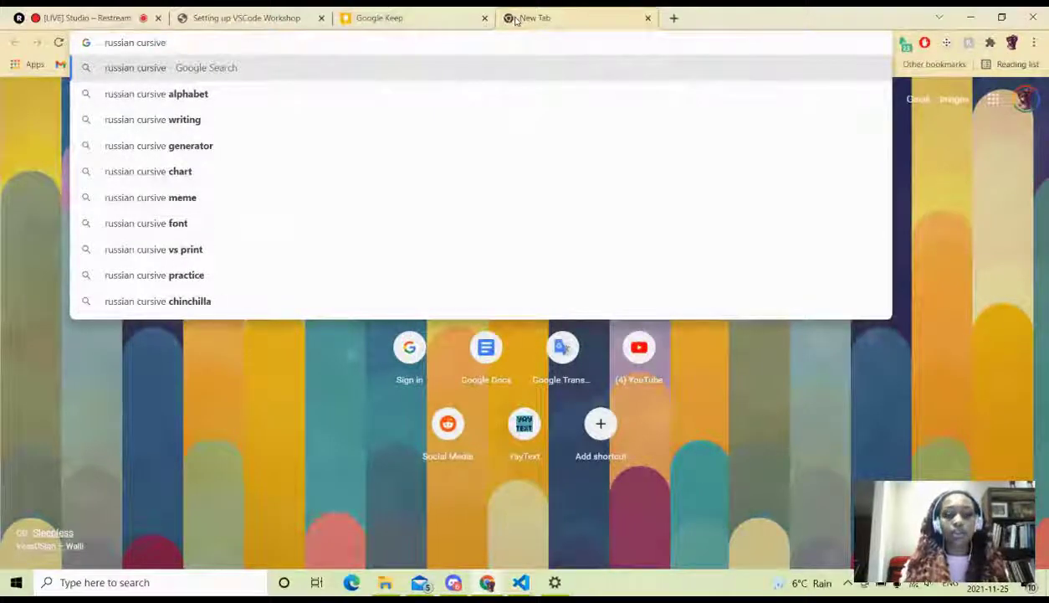
key(Return)
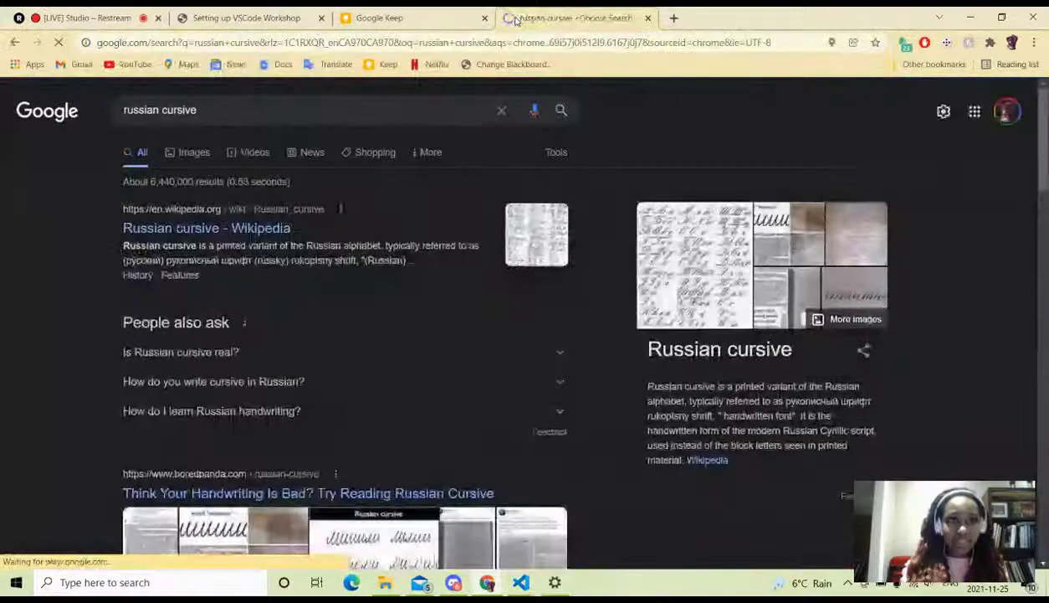
- View the Reddit and Bored Panda image results for Russian cursive and return to the Restream Studio page
click(195, 152)
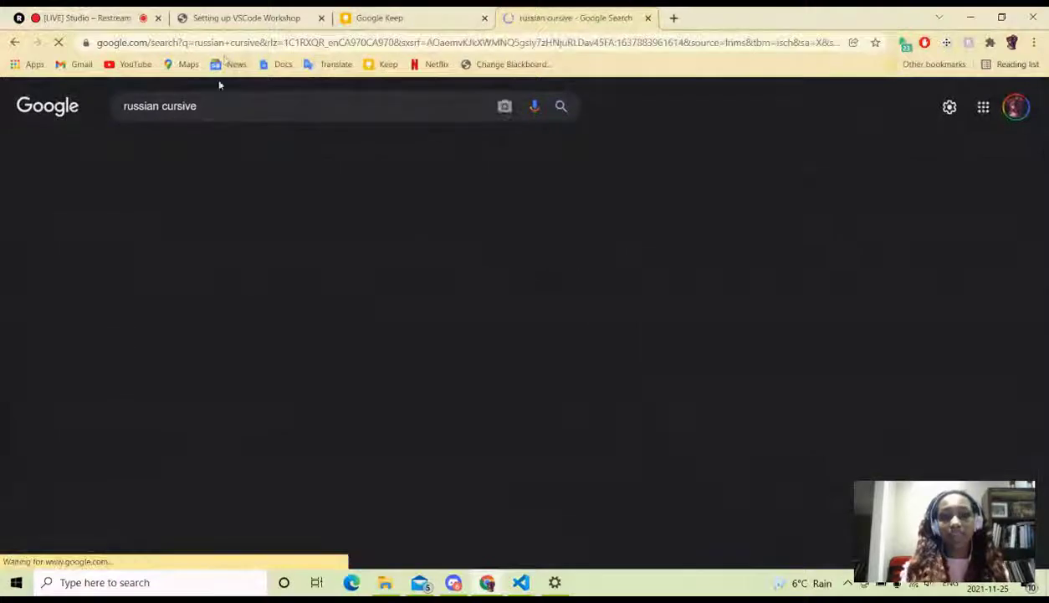
click(385, 262)
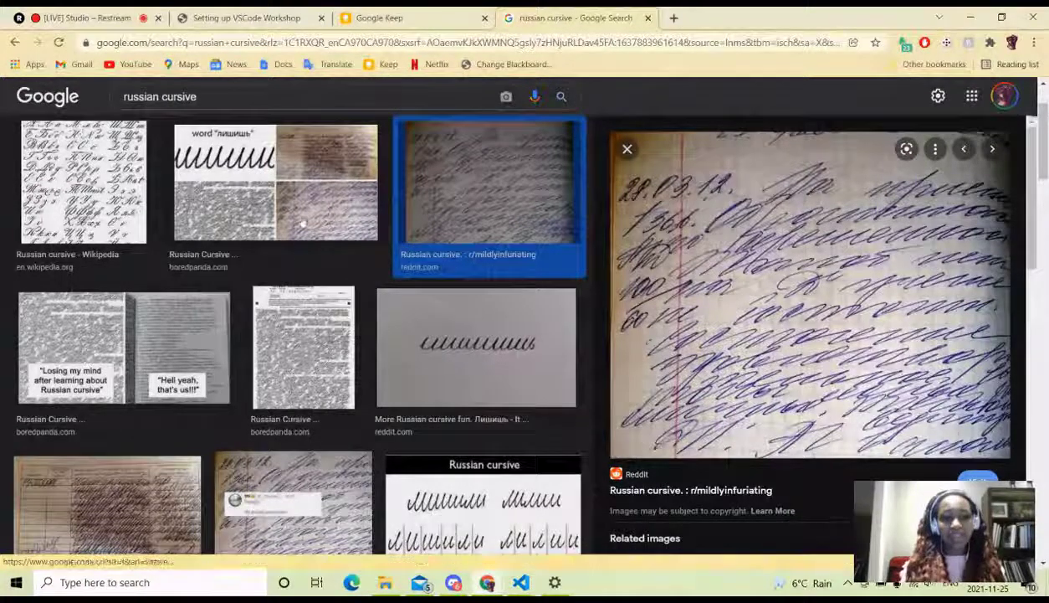
click(289, 178)
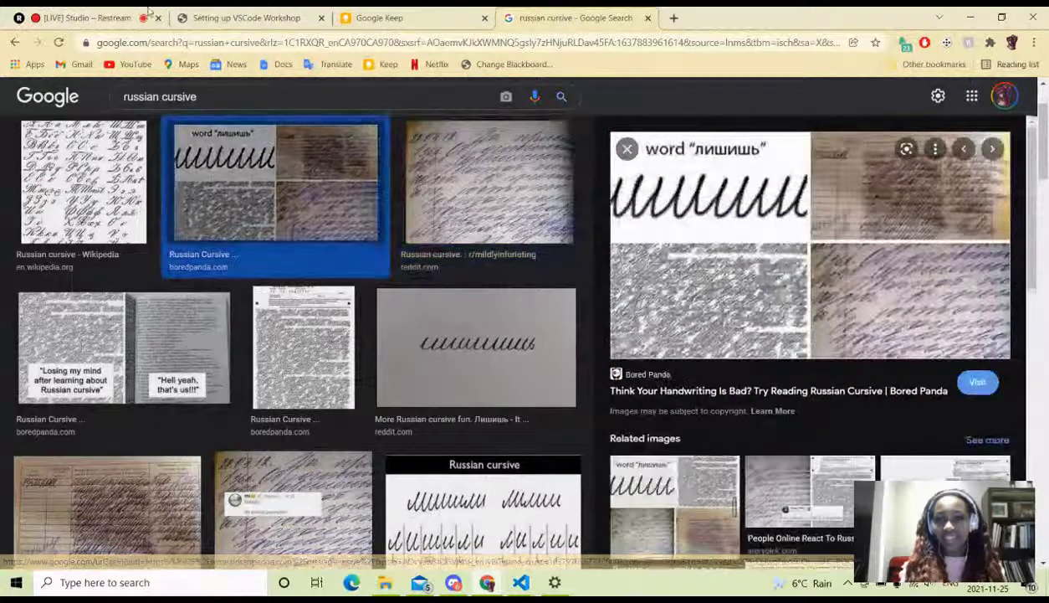
click(266, 12)
key(ctrl+1)
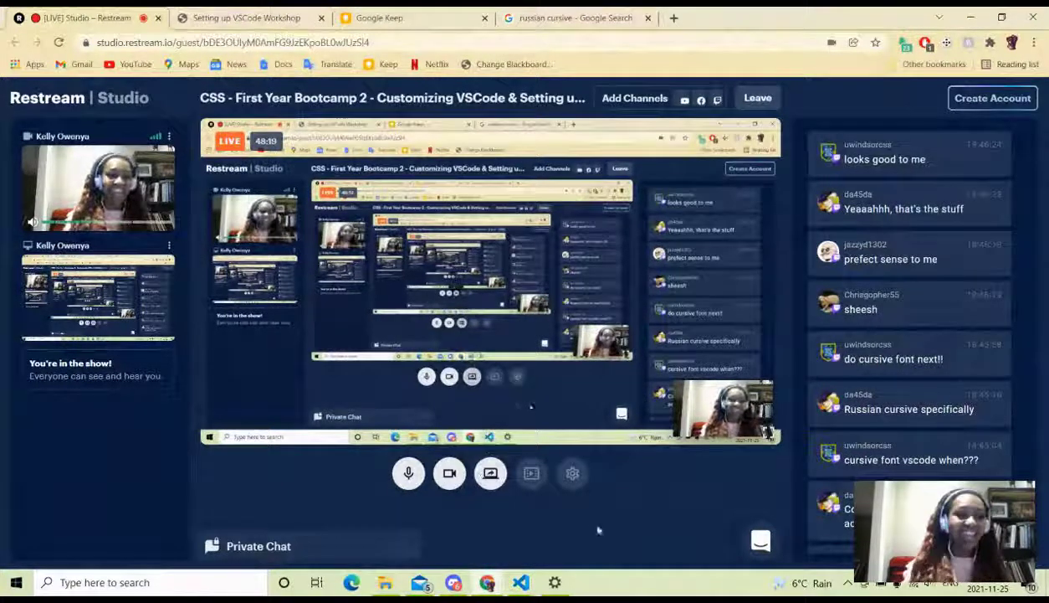
- Switch back to the local VS Code window with kellyGuessGame.c and examine how the code looks in the editor font
click(522, 583)
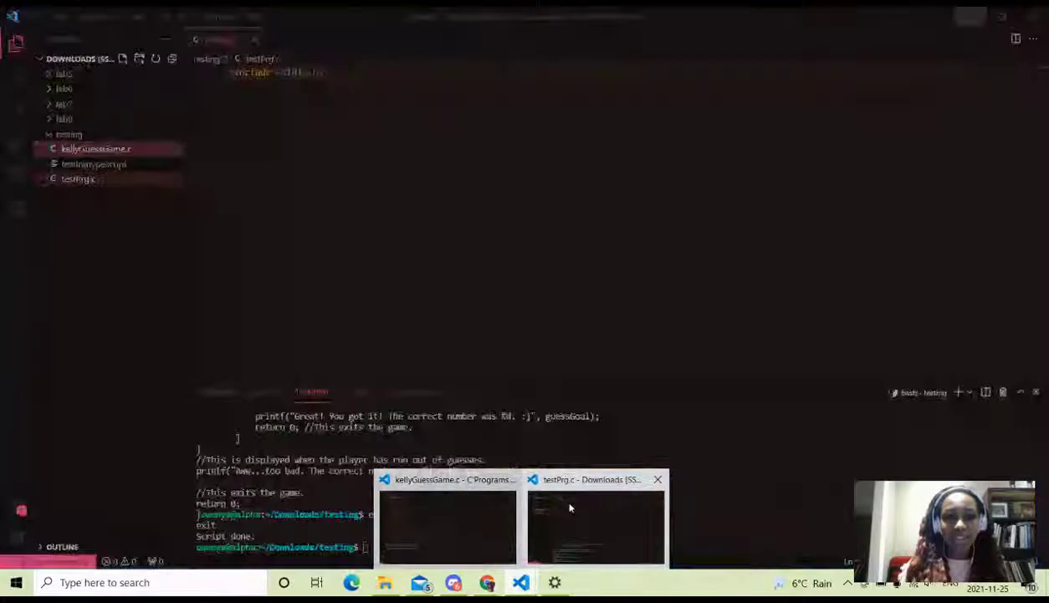
click(578, 510)
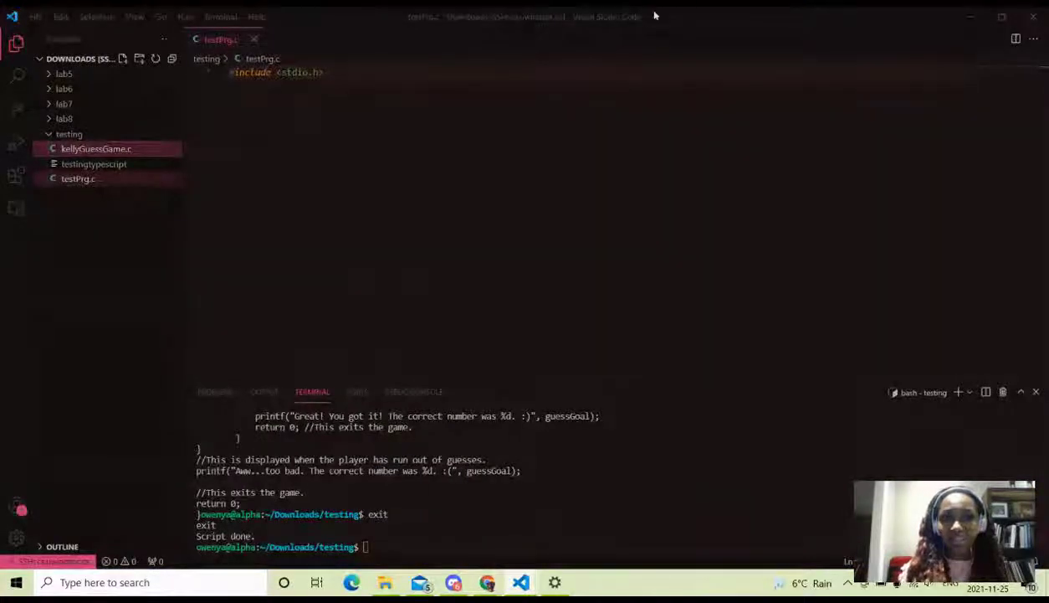
click(488, 582)
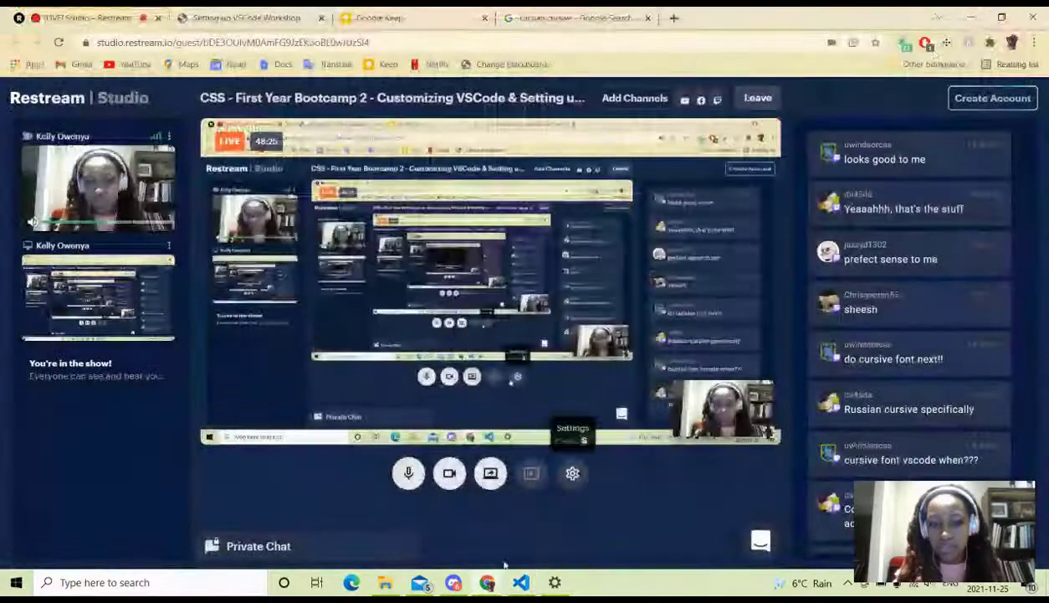
click(521, 581)
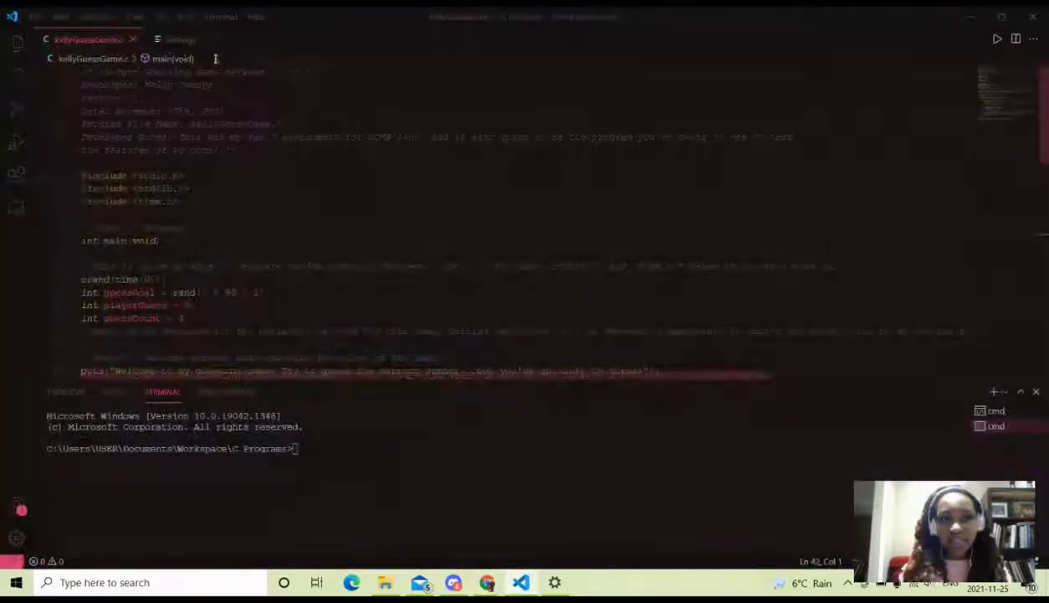
scroll(190, 177, down, 5)
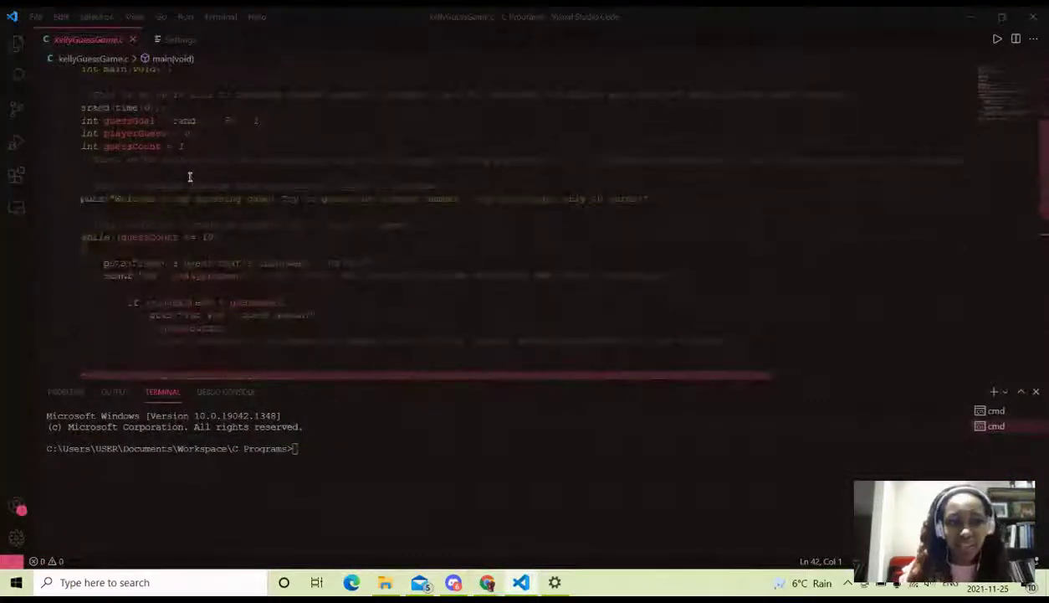
scroll(190, 176, down, 5)
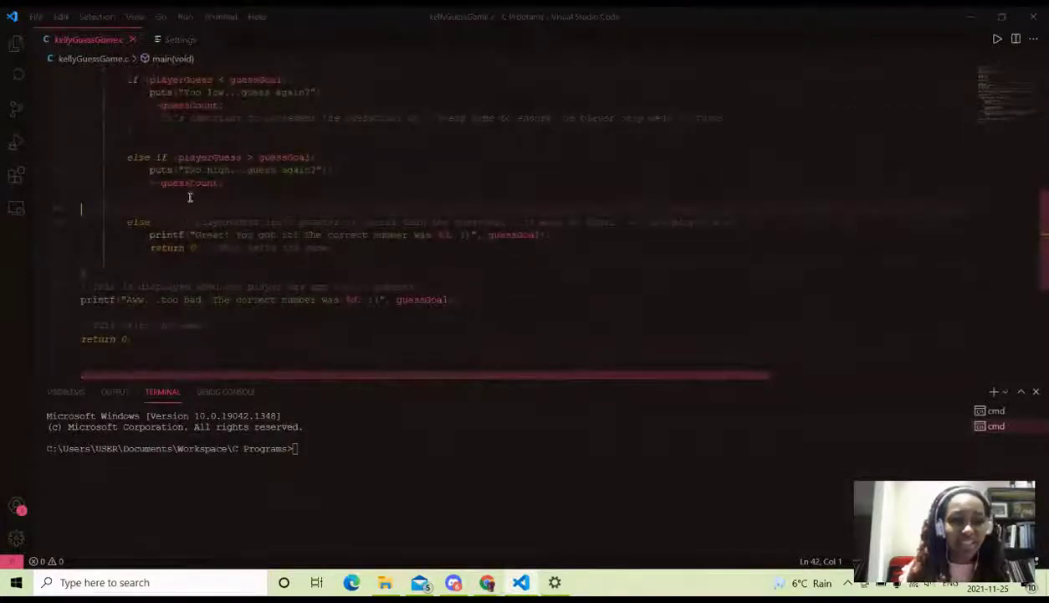
scroll(190, 201, up, 2)
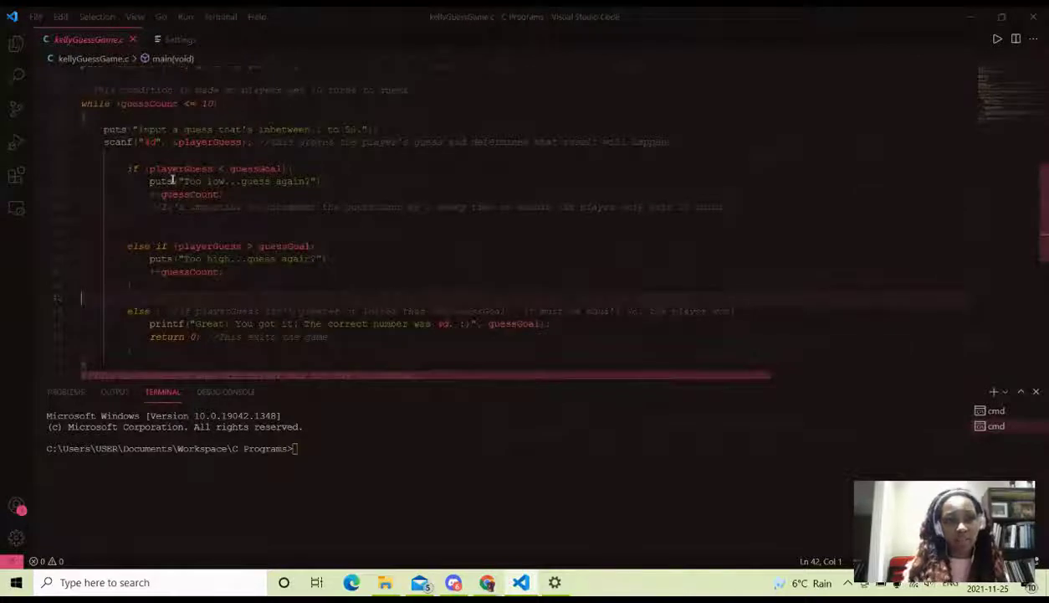
scroll(154, 238, down, 3)
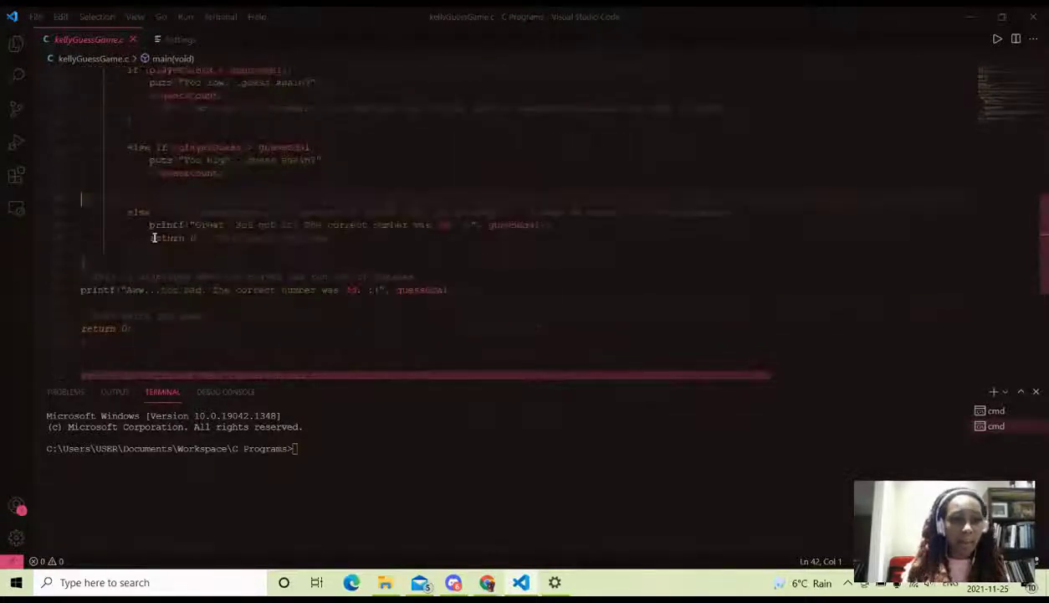
- Set the workspace Editor: Font Family value to 'Courier New', monospace
click(173, 38)
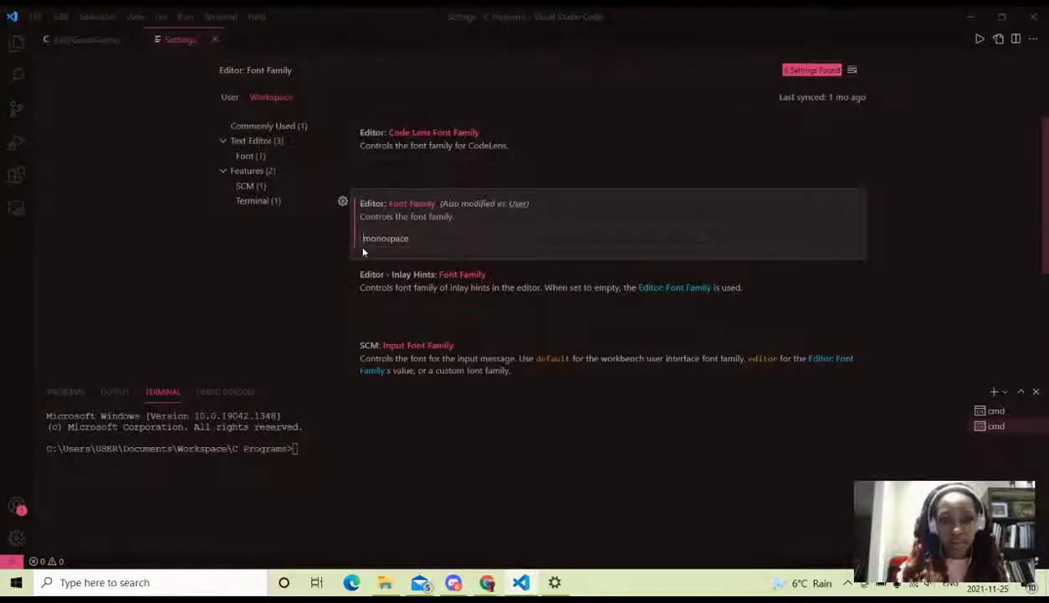
key(Delete)
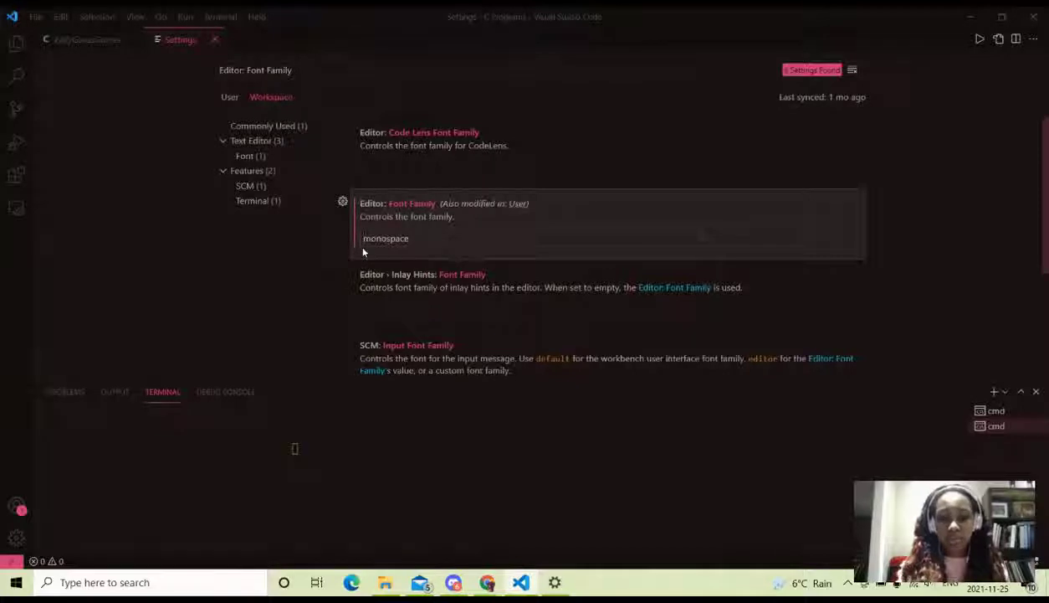
text(')
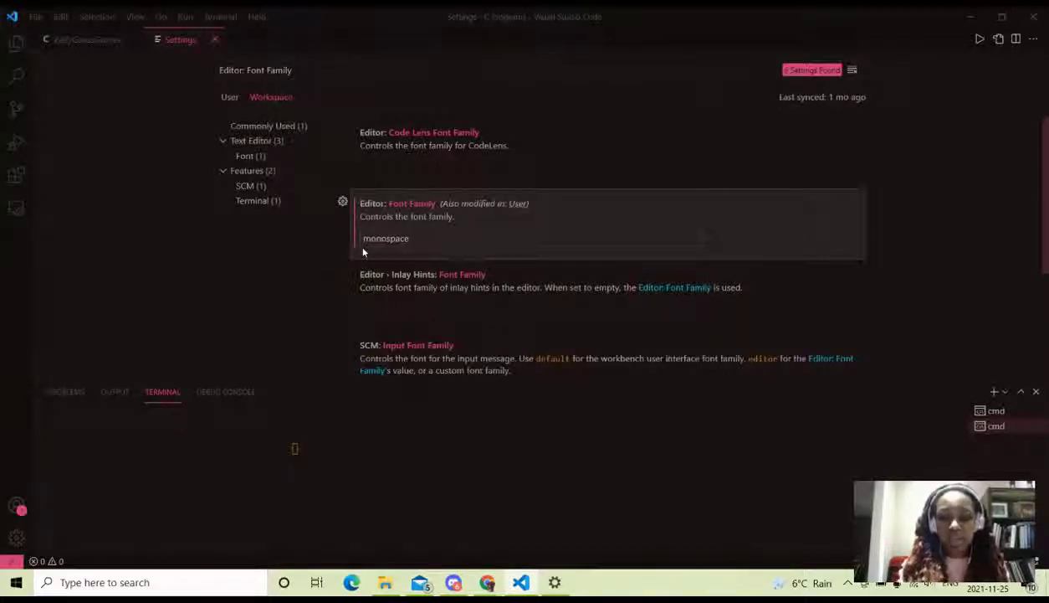
text(Co)
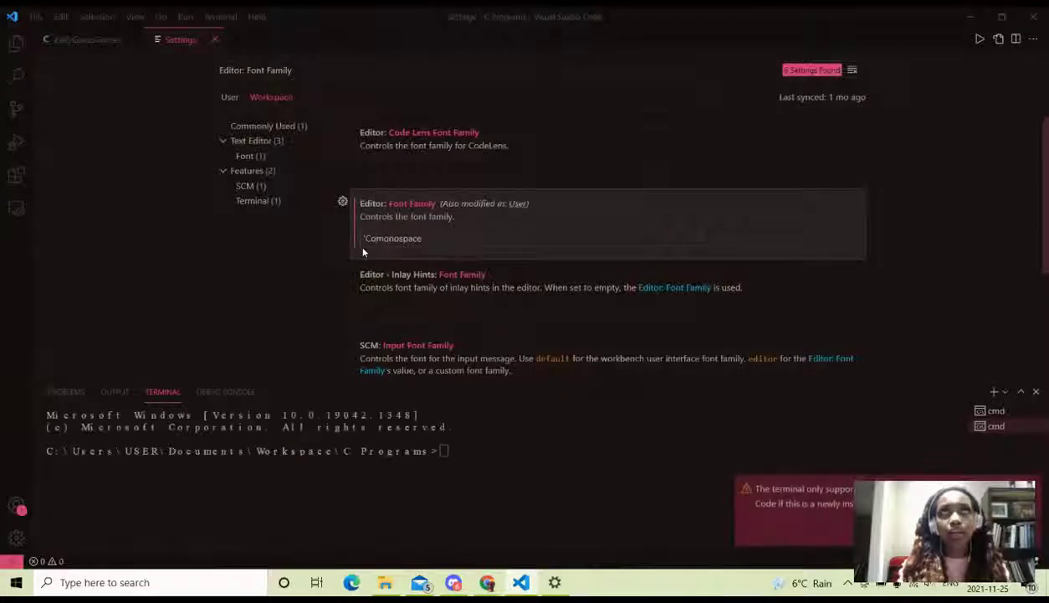
text(ur)
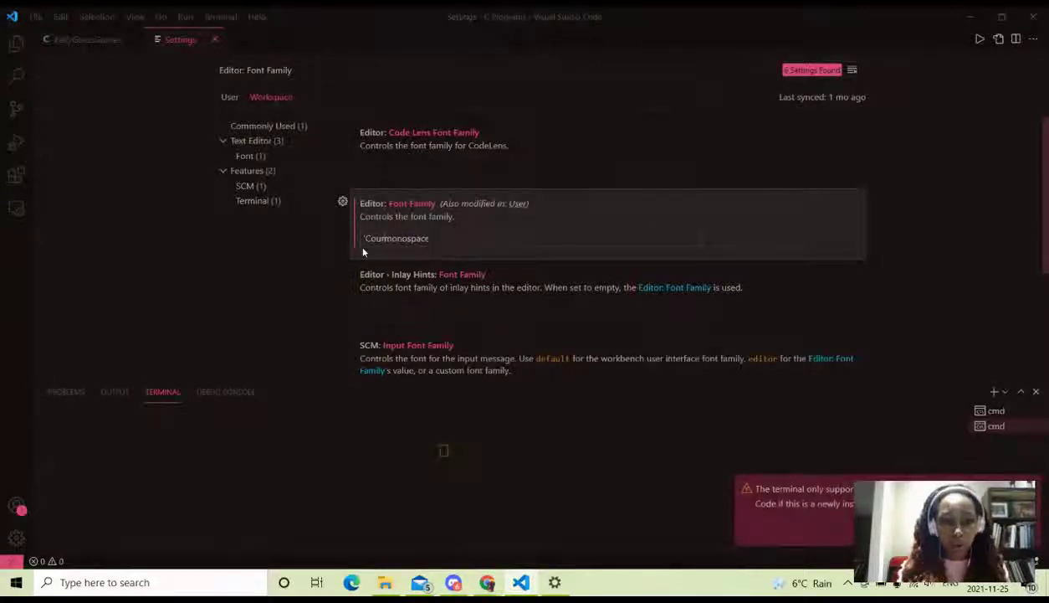
text(ier)
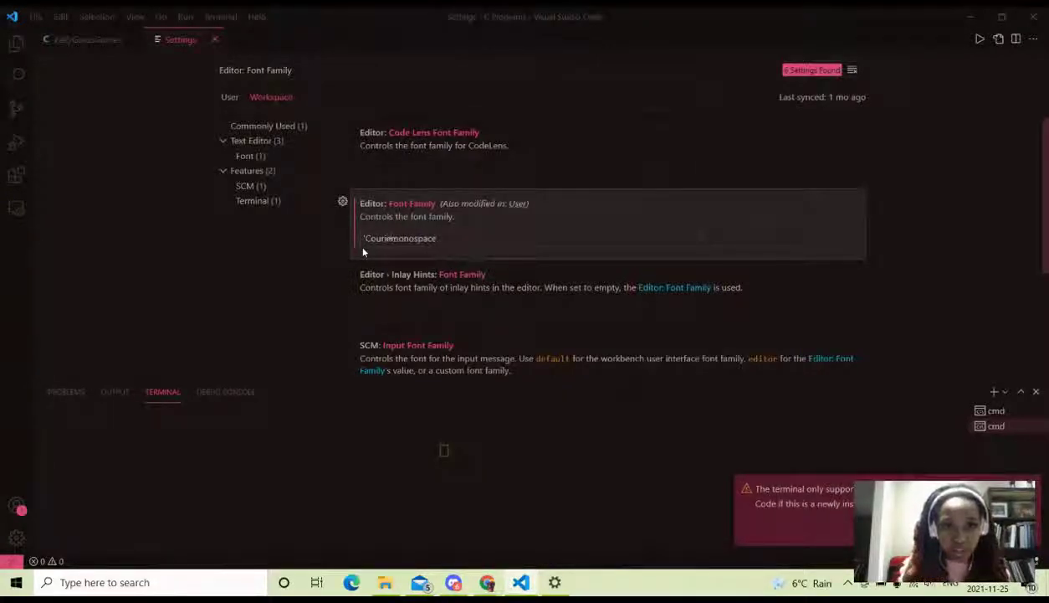
text( N)
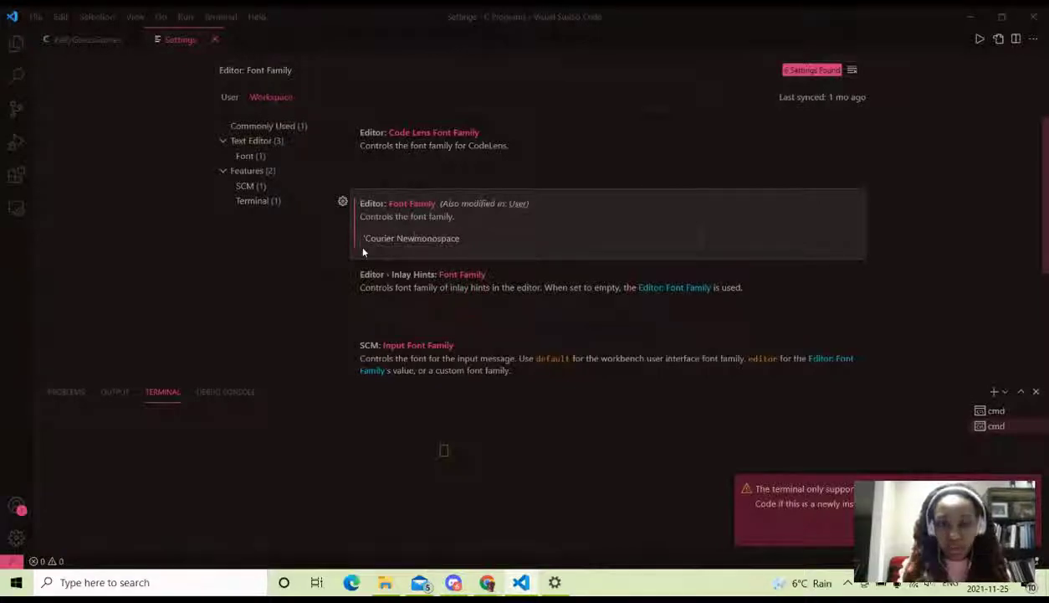
text(ew )
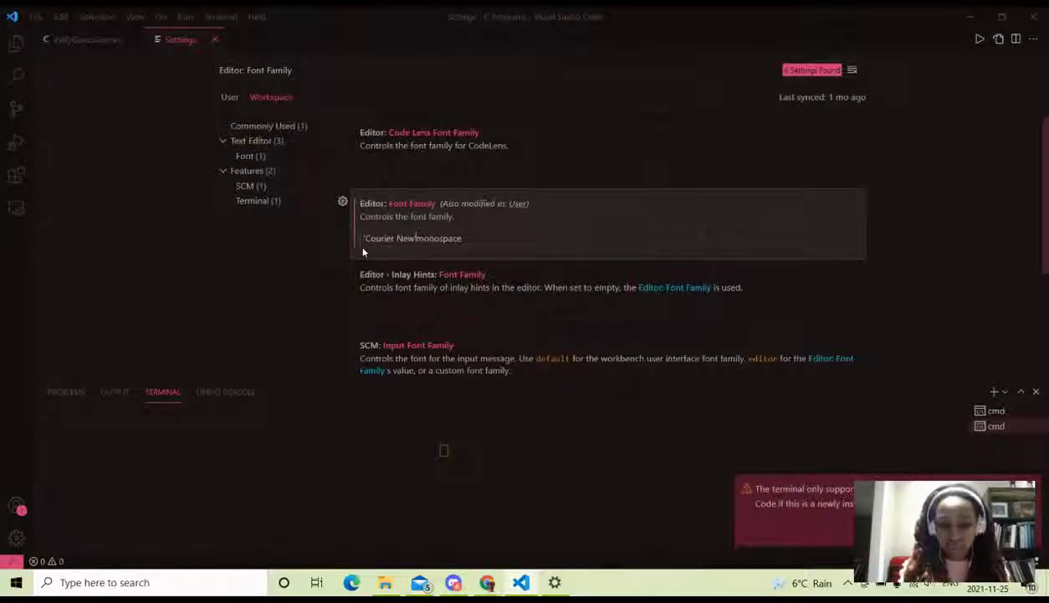
text(,)
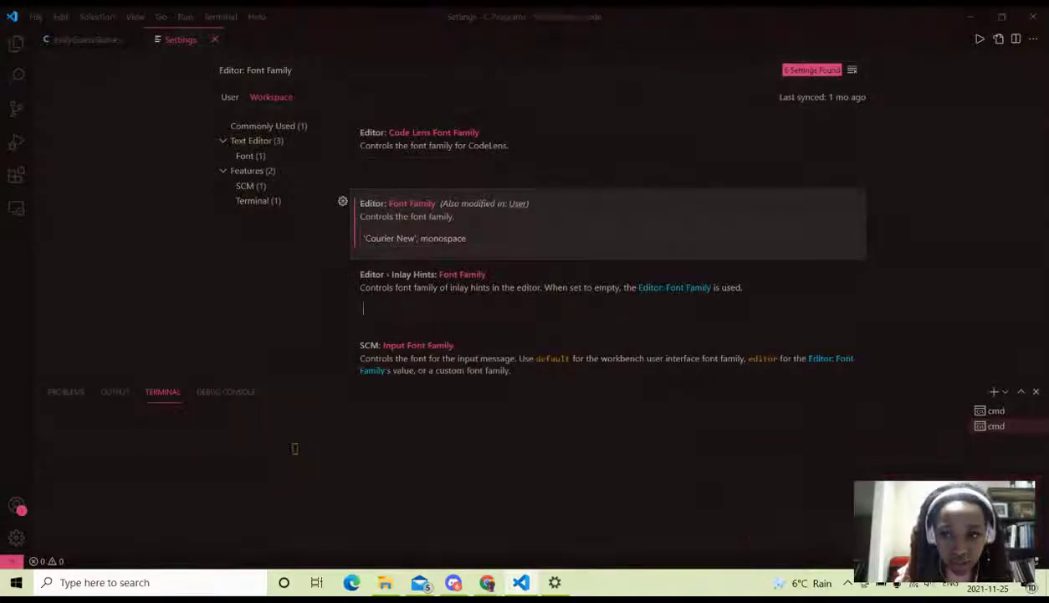
- Set the workspace Editor: Font Family value to Consolas, monospace
click(419, 239)
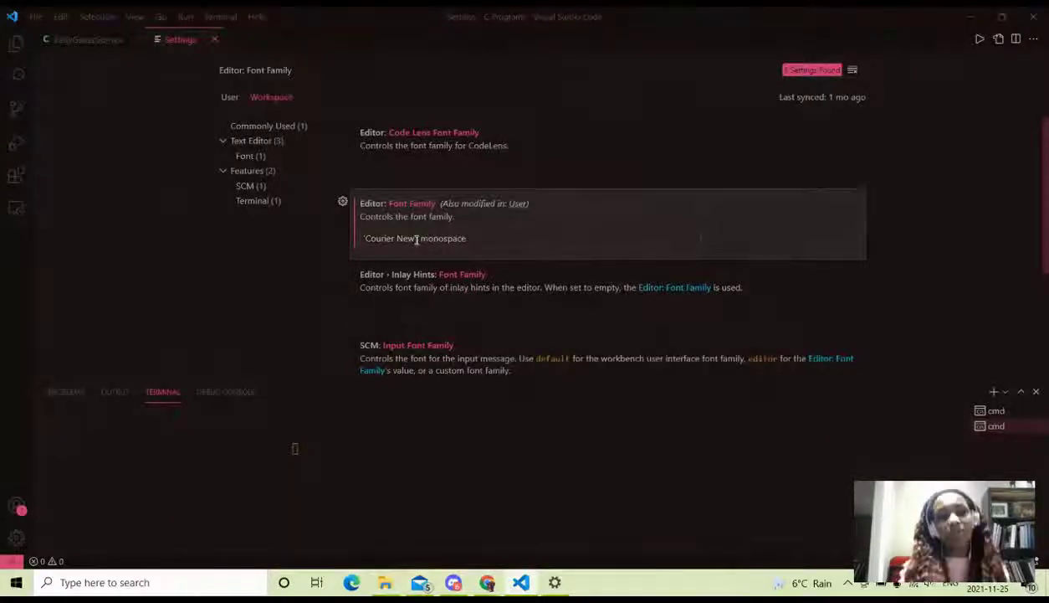
key(BackSpace)
key(BackSpace)
key(BackSpace)
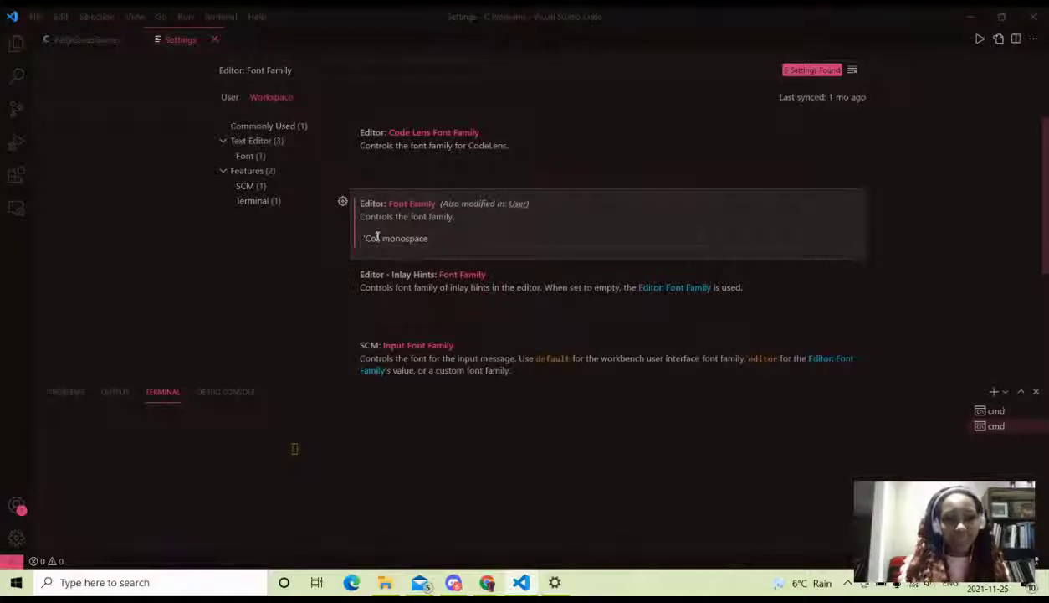
key(Delete)
key(Delete)
key(Delete)
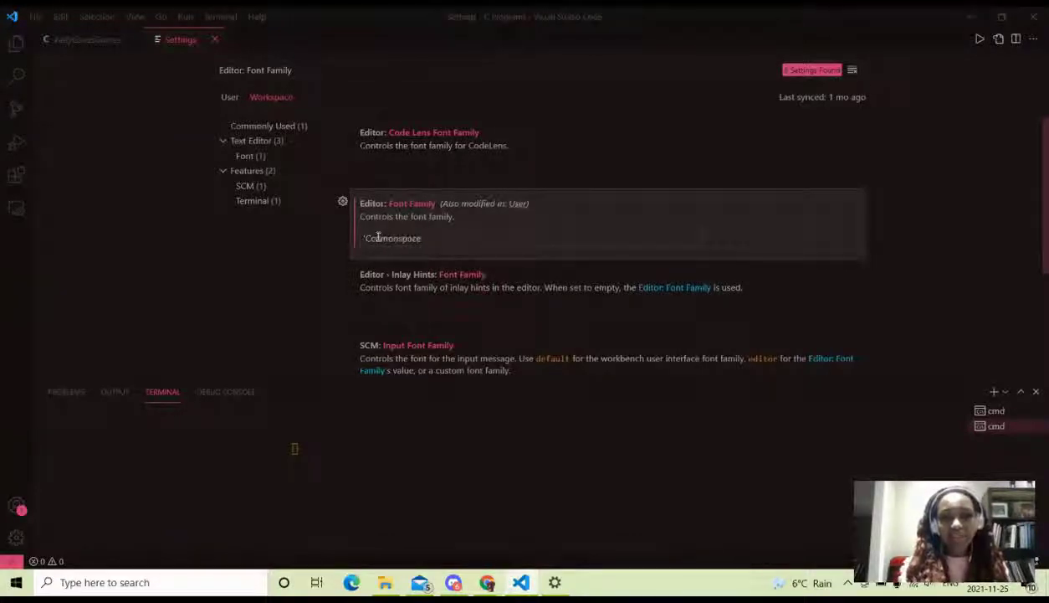
text(Co)
key(Delete)
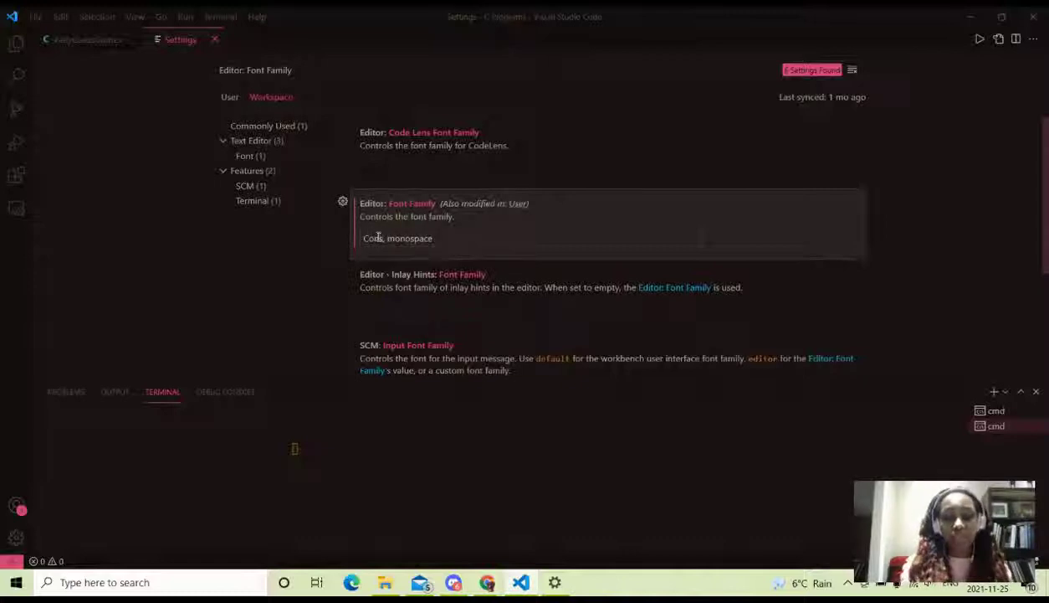
text(nsolas)
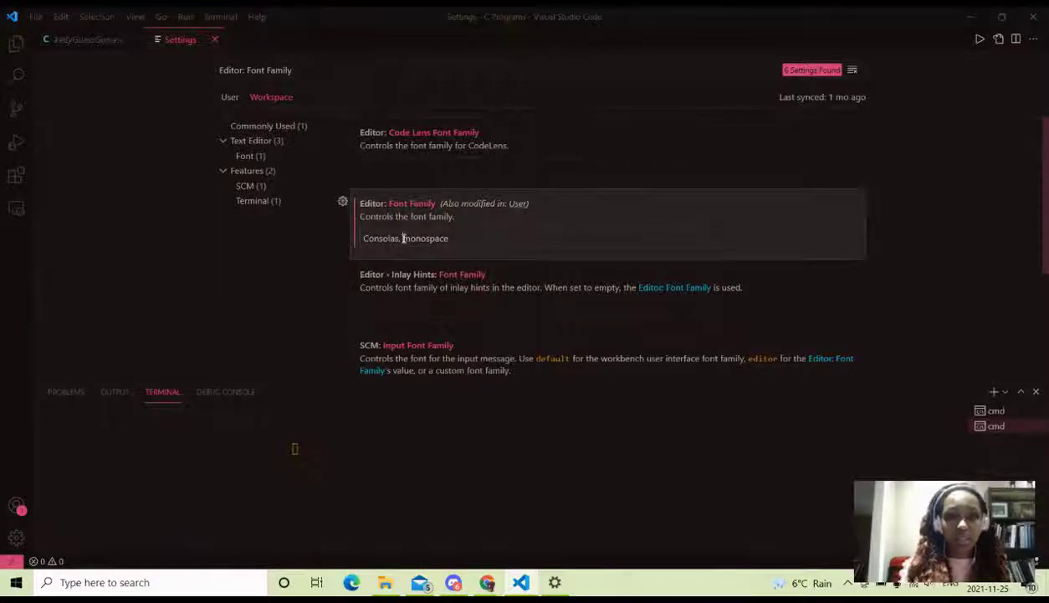
- Examine how the code in kellyGuessGame.c looks in the Consolas font from the header comment to the final return
click(71, 46)
scroll(162, 194, up, 8)
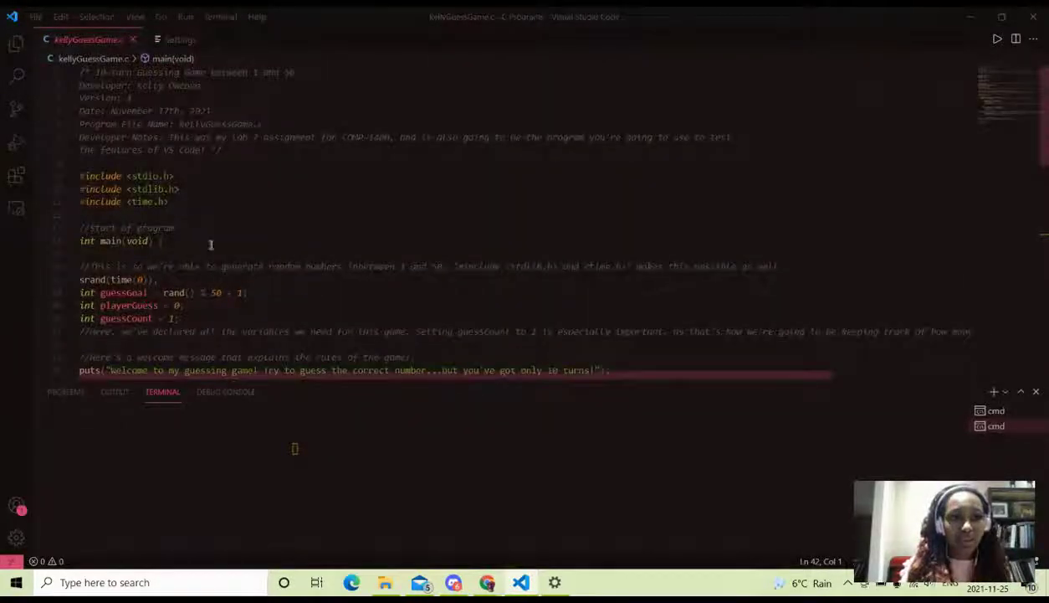
scroll(211, 244, down, 5)
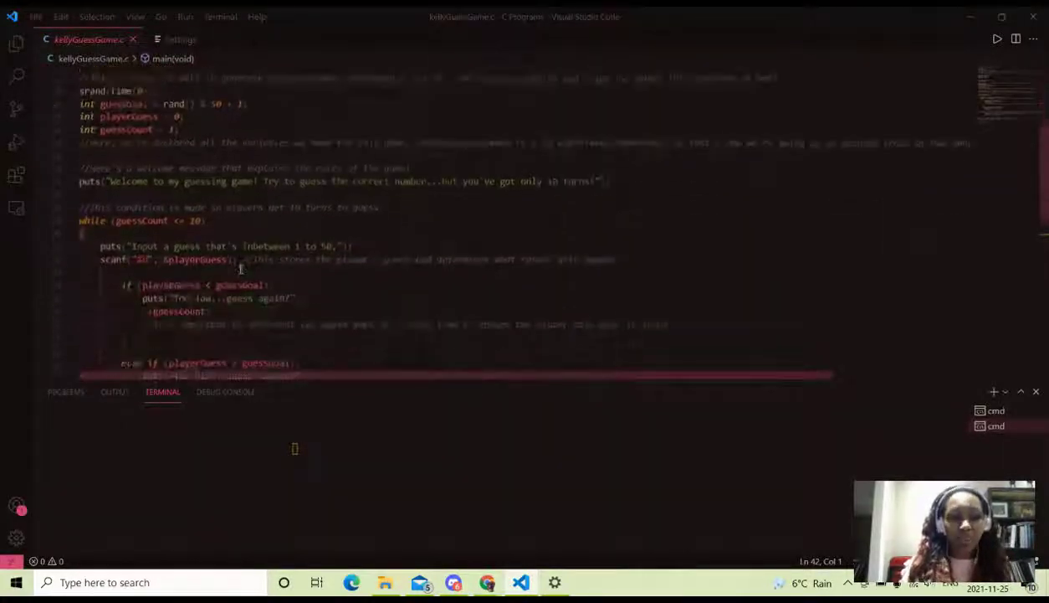
scroll(240, 269, down, 6)
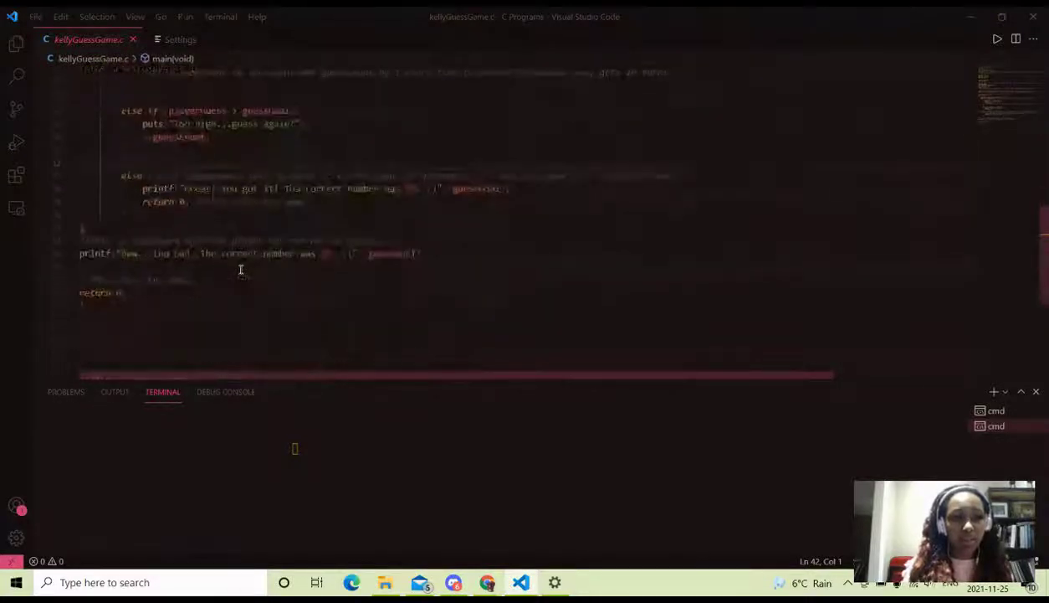
scroll(240, 269, up, 10)
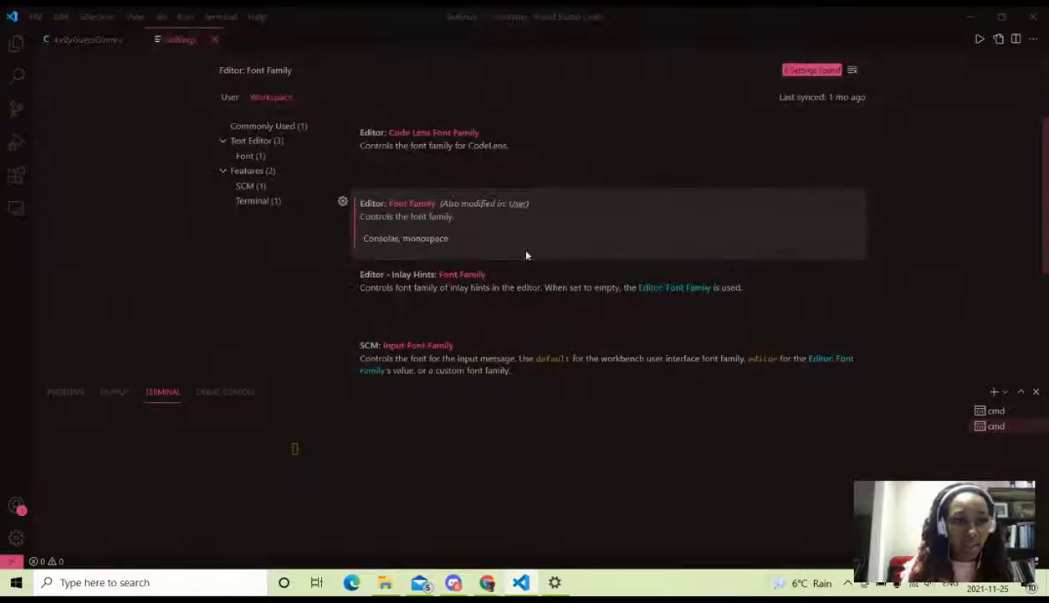
- Switch to Chrome and copy the font list starting with 'Cartograph CF Light' from the Google Keep note
click(970, 15)
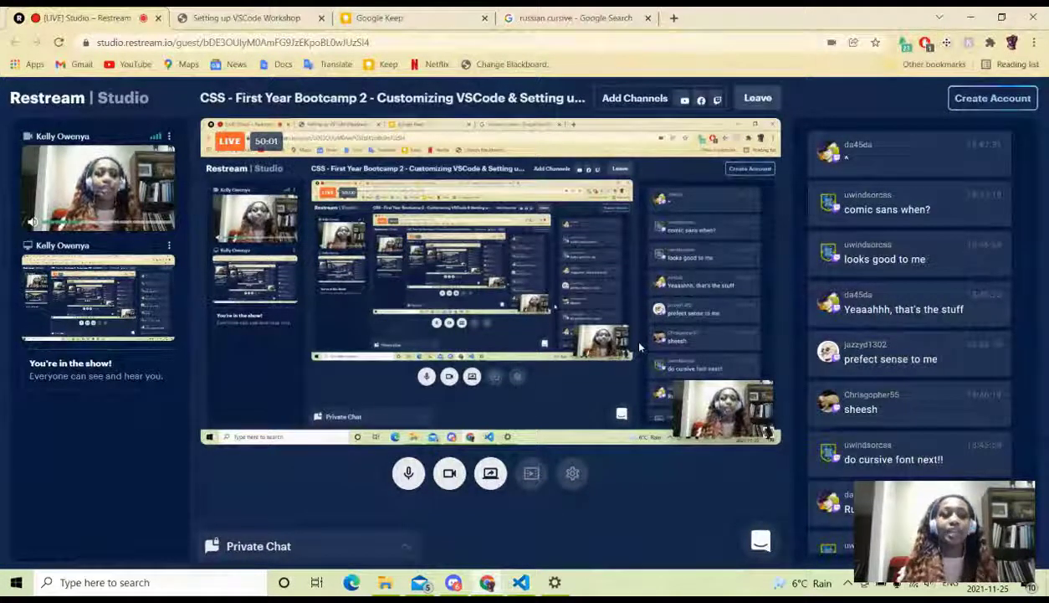
click(251, 18)
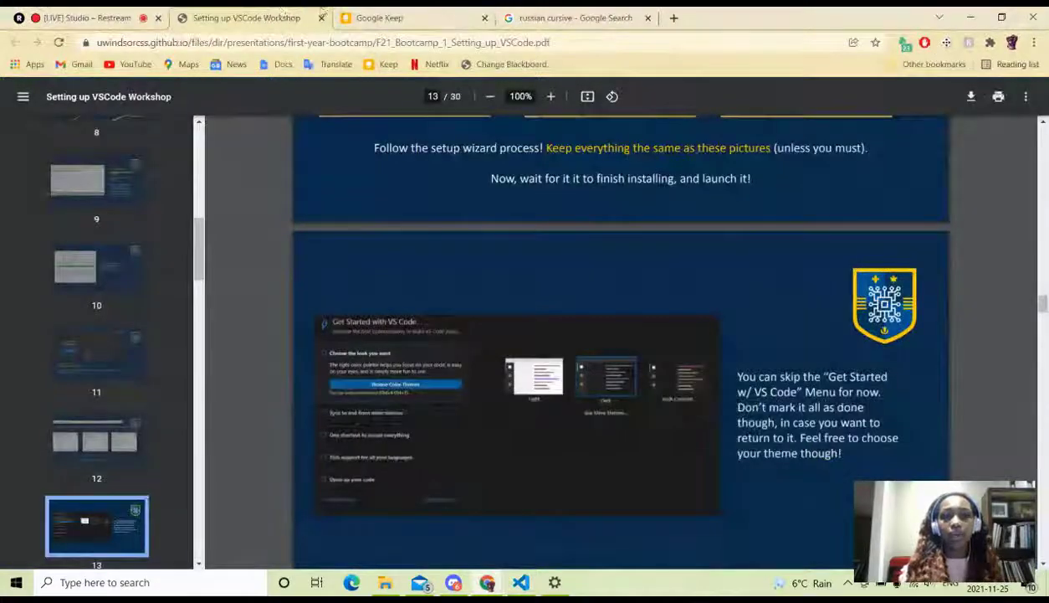
click(369, 16)
click(279, 326)
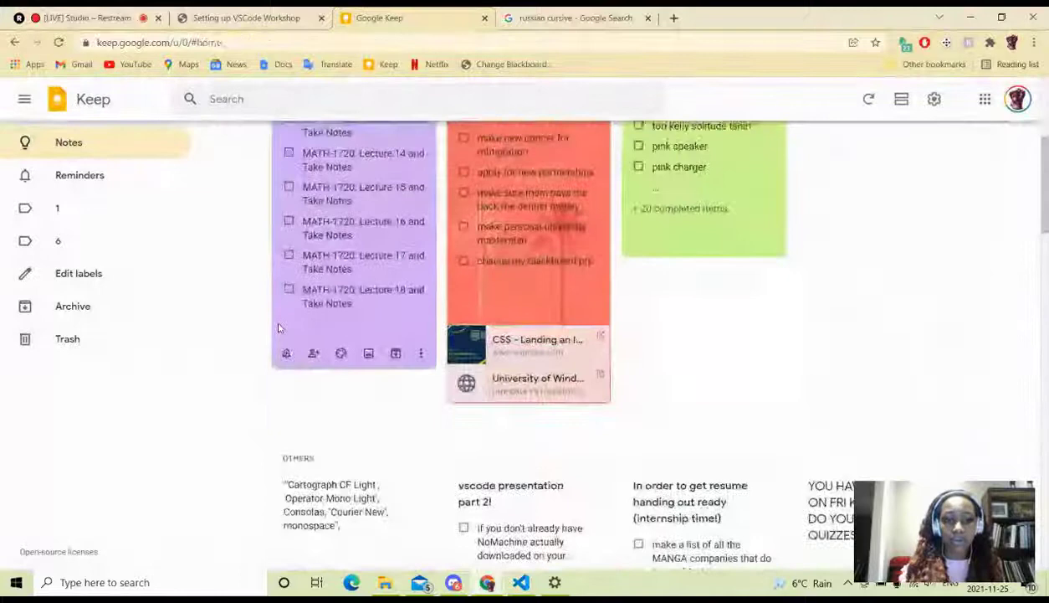
mouse_move(340, 554)
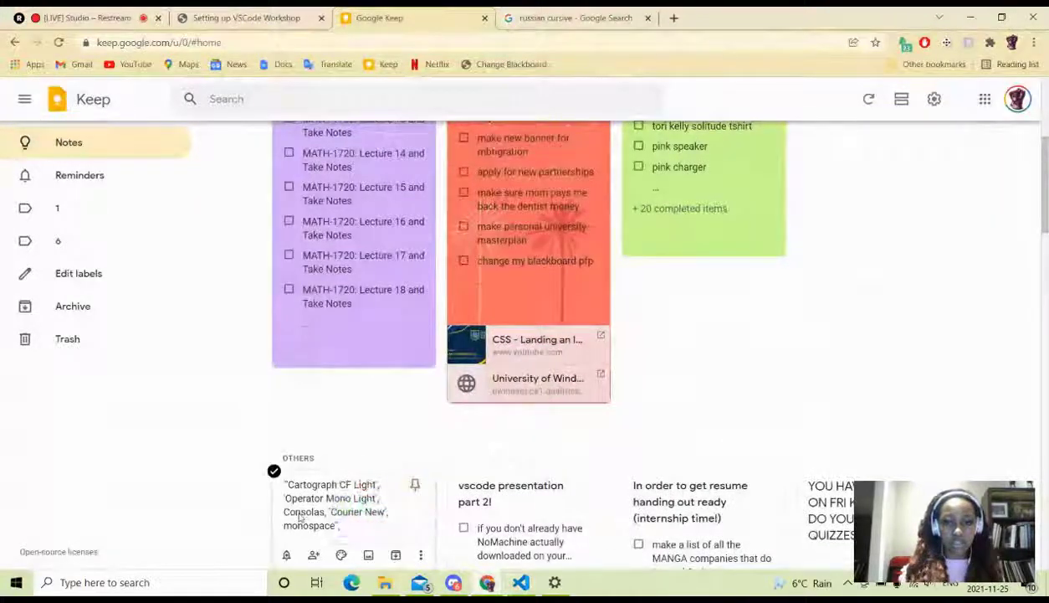
click(394, 508)
drag(435, 259, 238, 235)
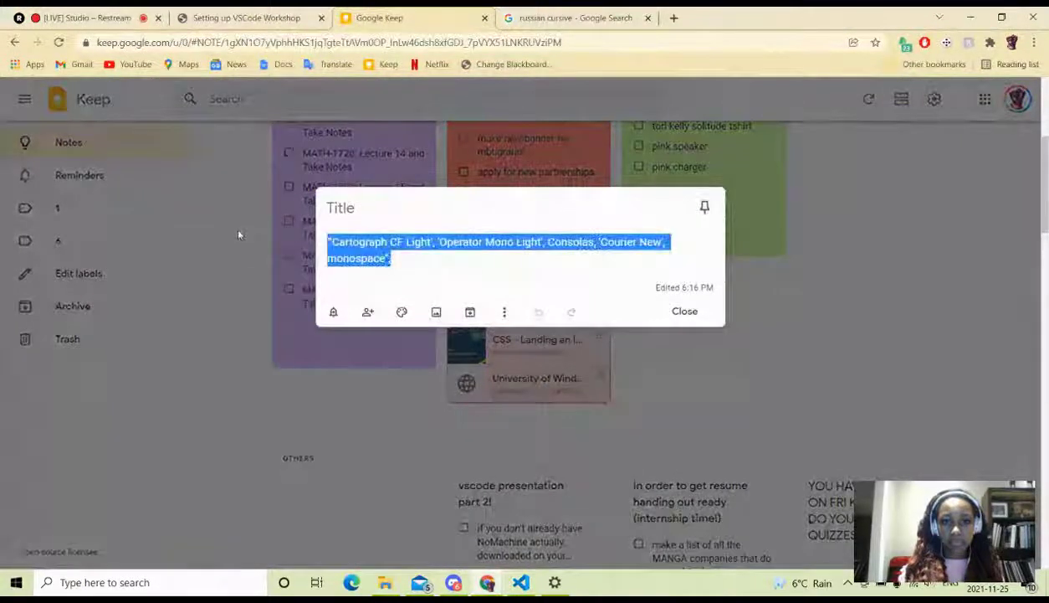
click(86, 12)
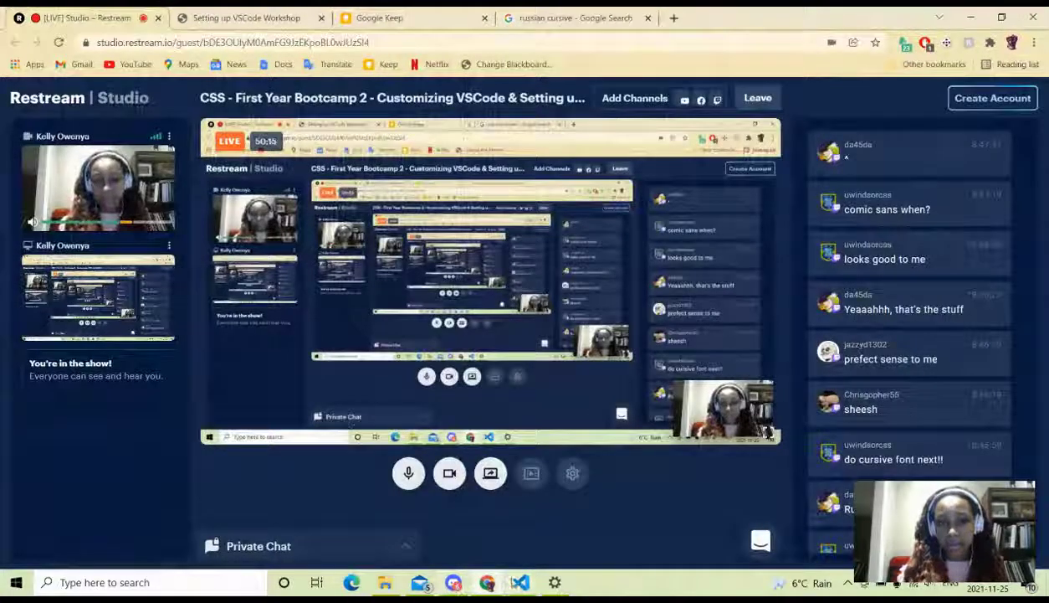
- Back in VS Code, replace the workspace Editor: Font Family value with "'Cartograph CF Light', 'Operator Mono Light', Consolas, 'Courier New', monospace", dropping the trailing comma
click(521, 581)
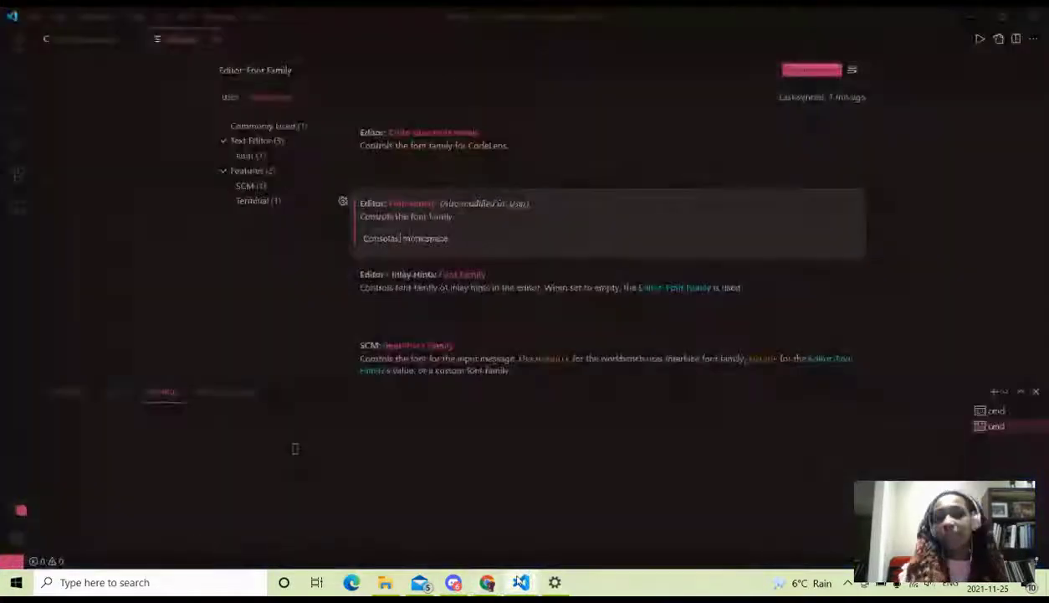
click(425, 237)
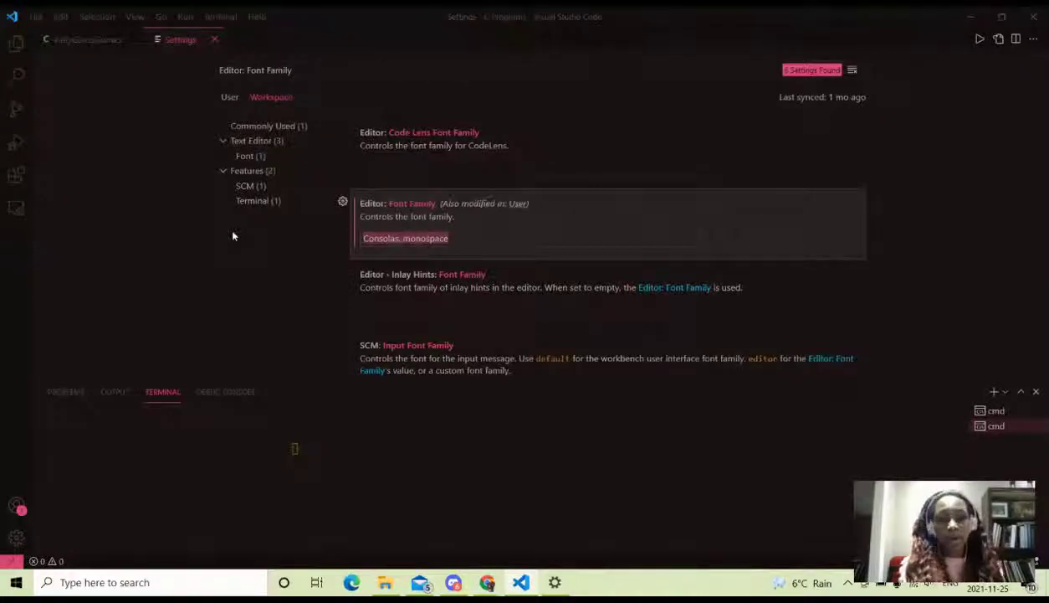
text("'Cartograph CF Light', 'Operator Mono Light', Consolas, 'Courier New', monospace")
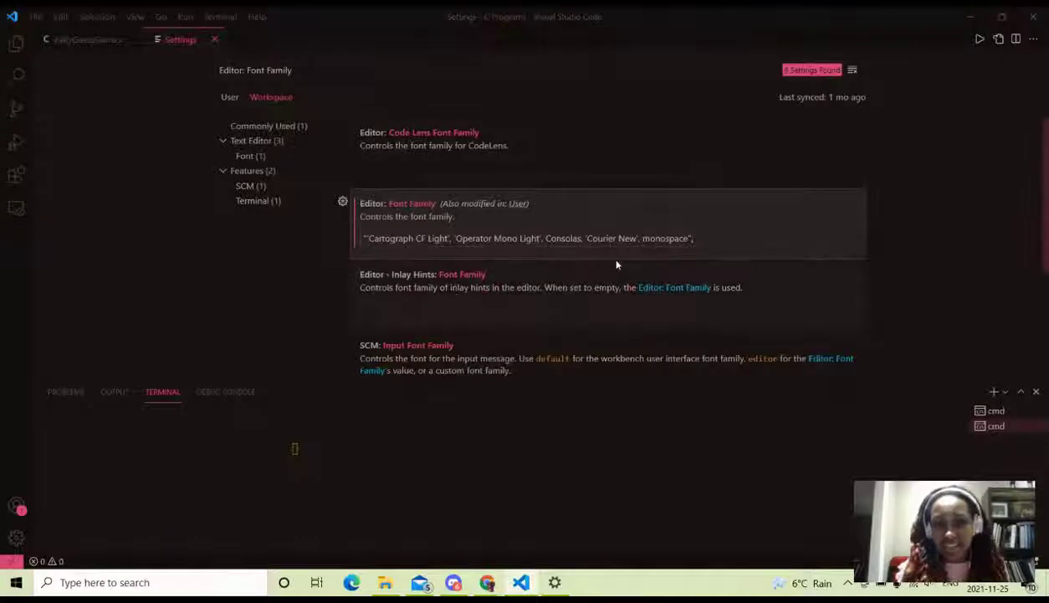
click(661, 265)
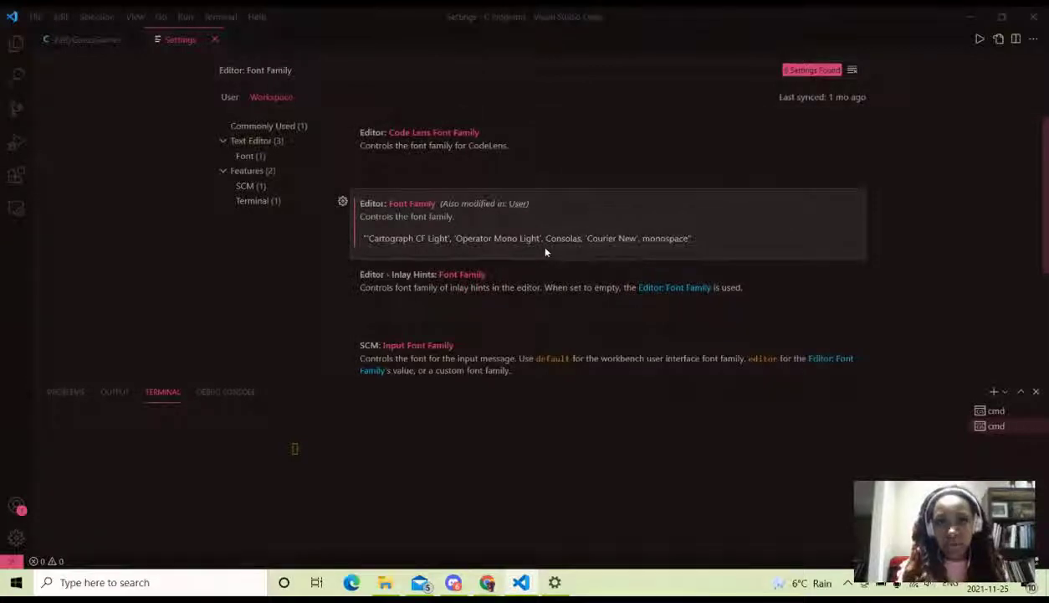
- Compare the kellyGuessGame.c code with the Font Family setting to examine how the pasted font list renders
click(86, 40)
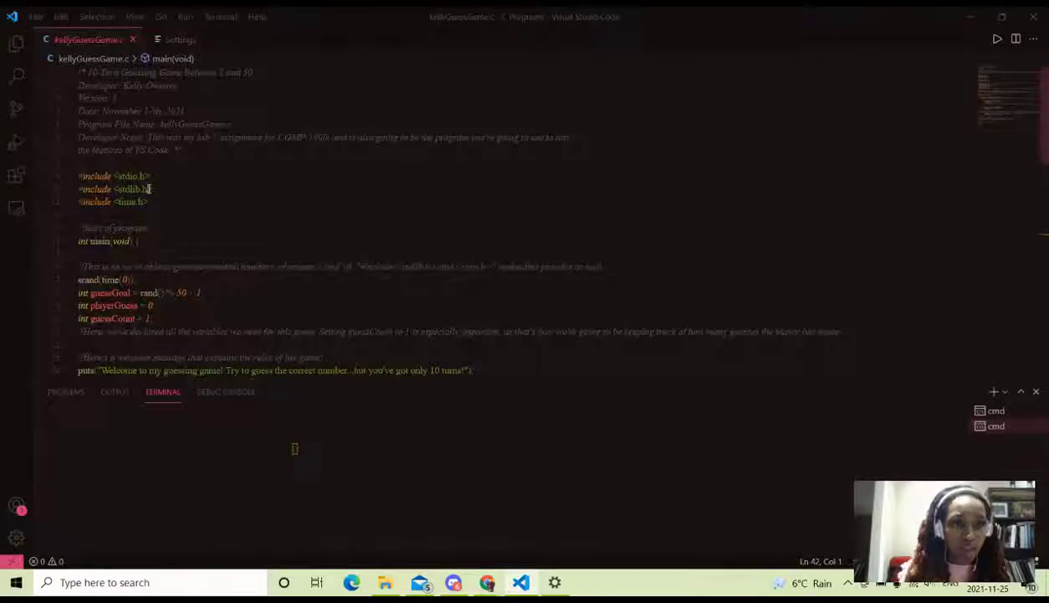
scroll(149, 189, down, 2)
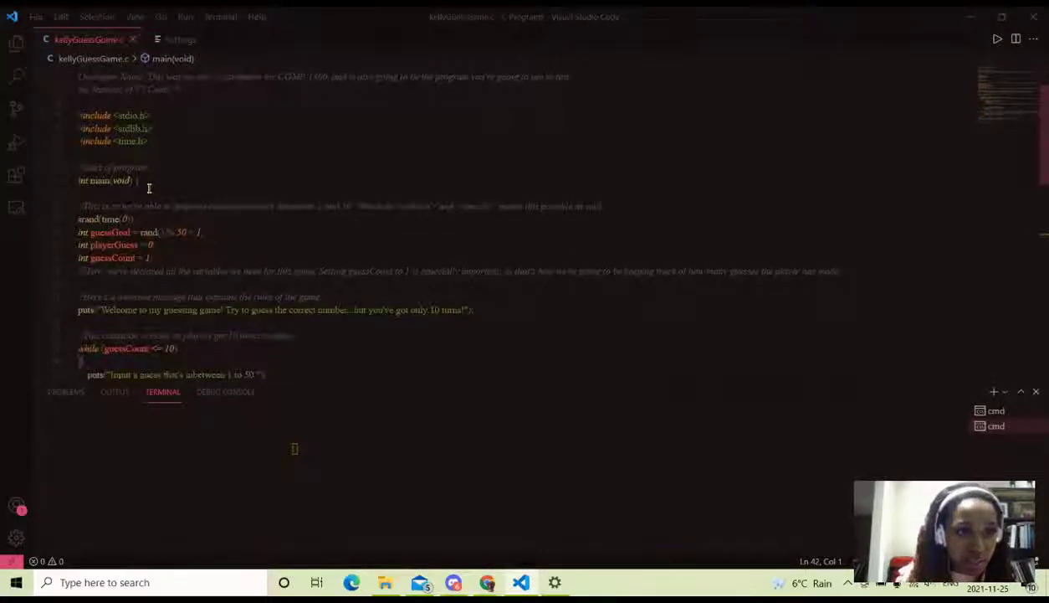
scroll(149, 188, up, 2)
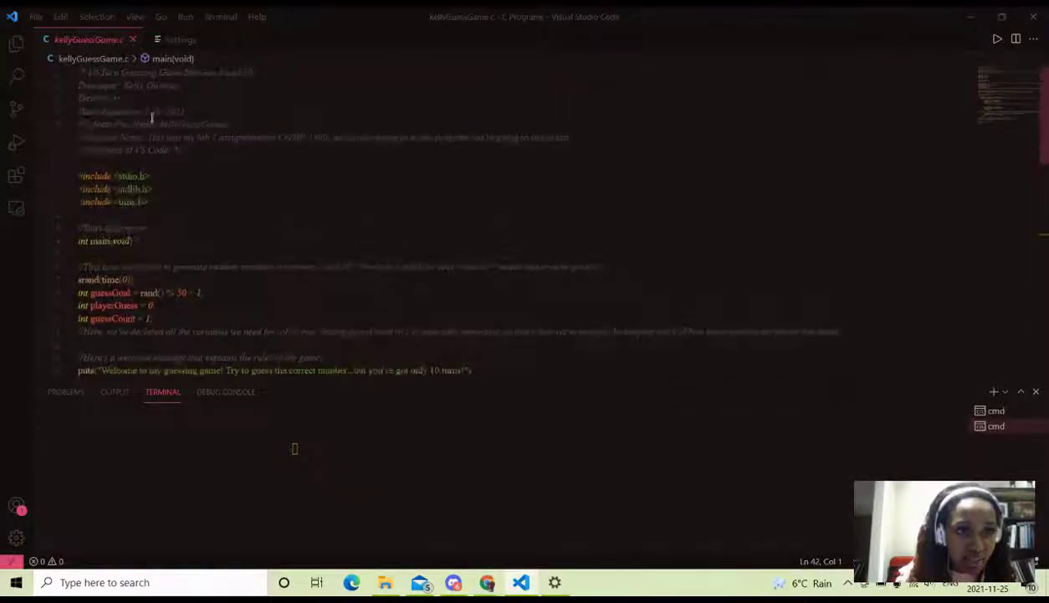
click(161, 42)
click(80, 38)
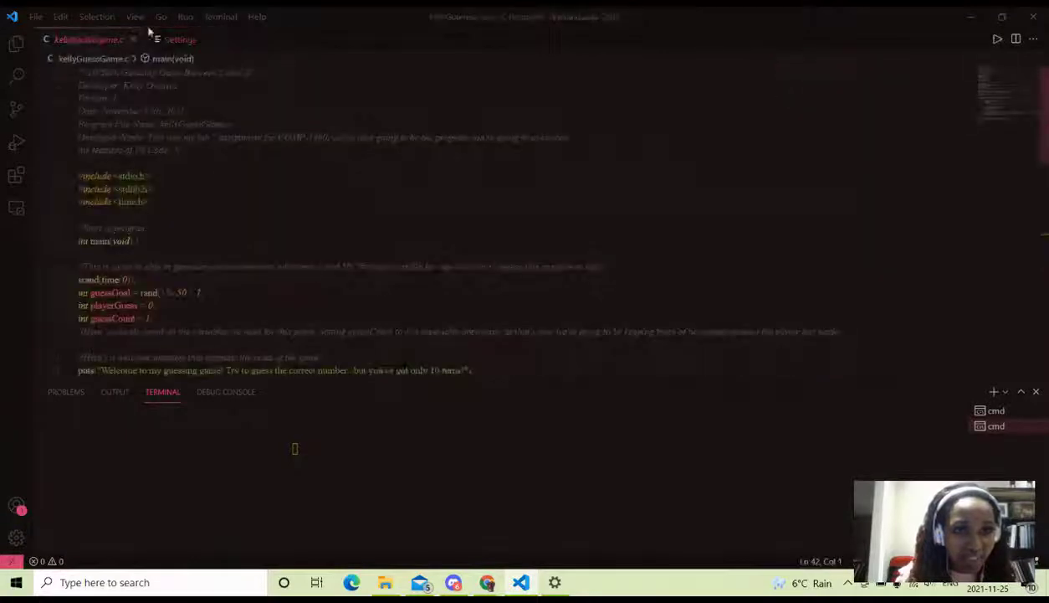
click(185, 39)
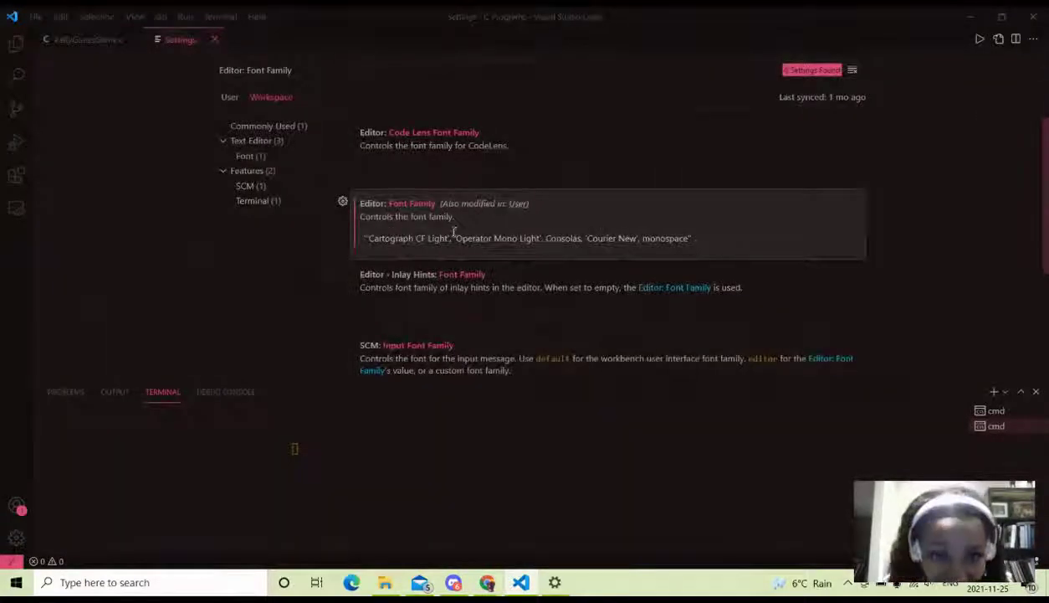
click(699, 237)
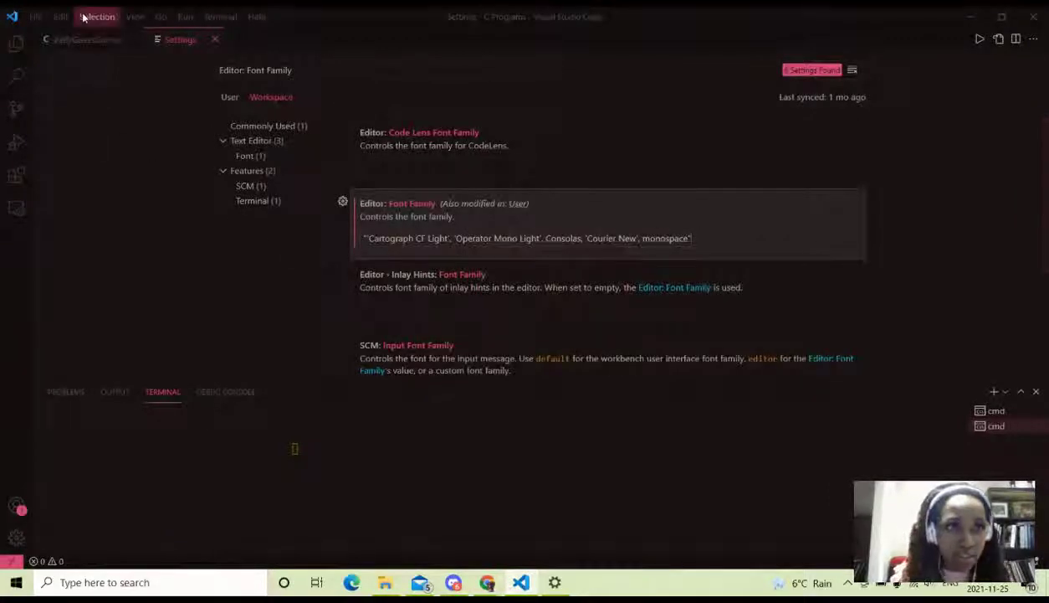
click(85, 42)
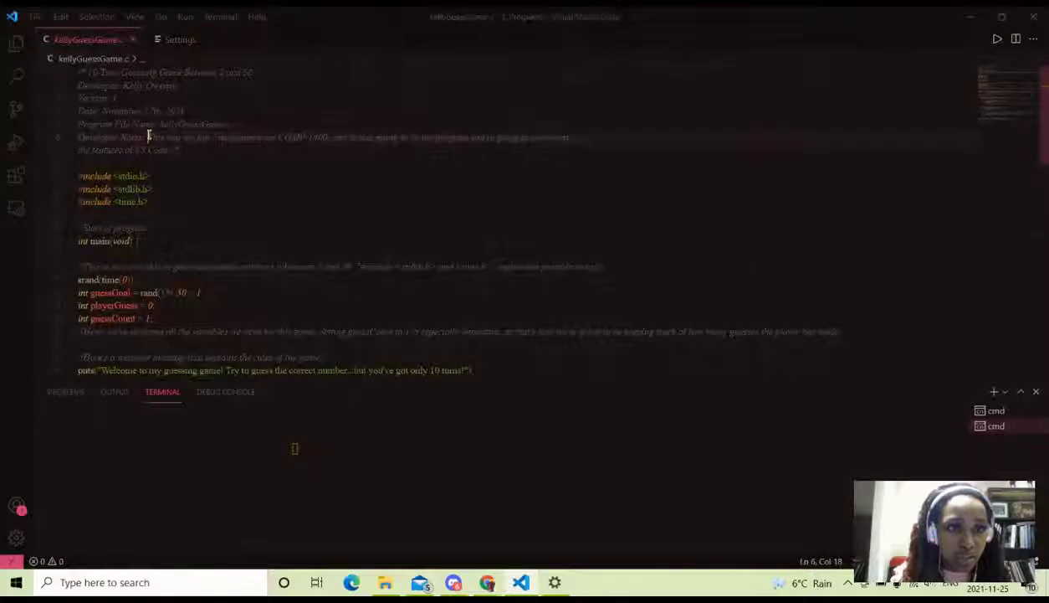
click(180, 39)
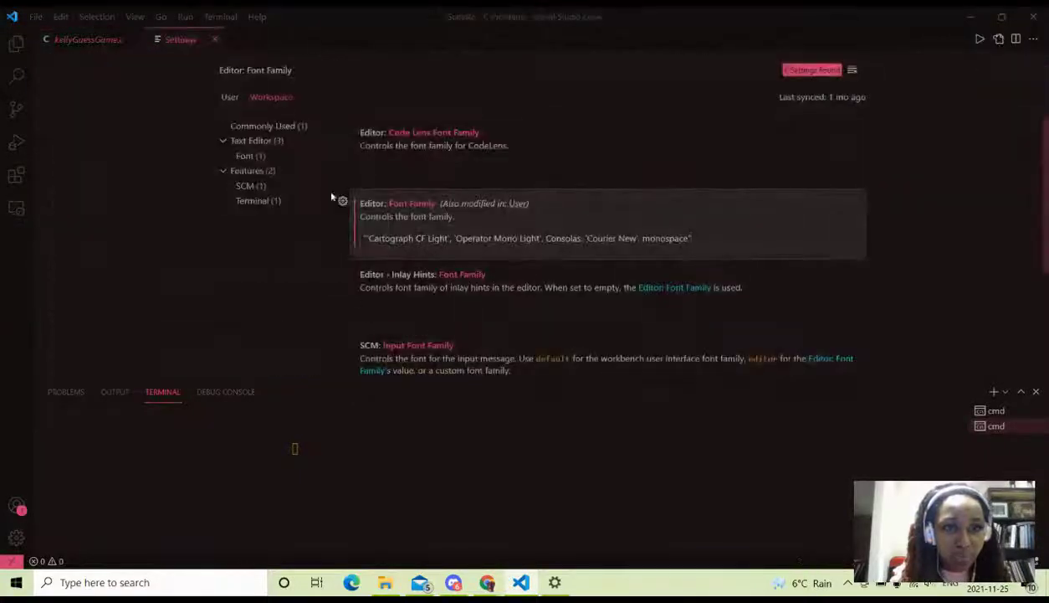
click(84, 40)
scroll(159, 244, down, 2)
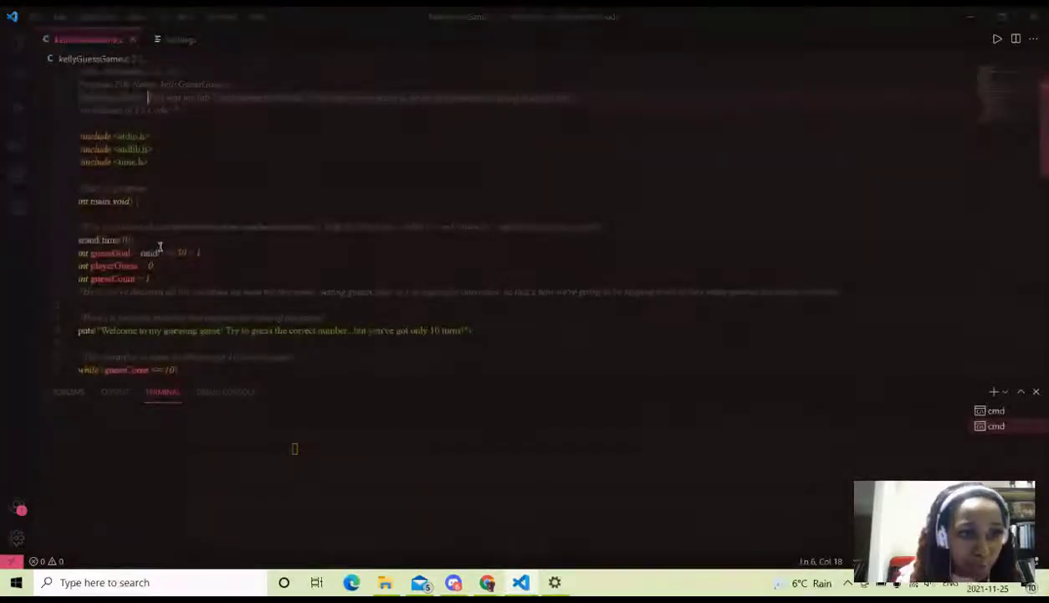
- Remove the outer double quotes from the Editor: Font Family value and check the code in kellyGuessGame.c
click(167, 42)
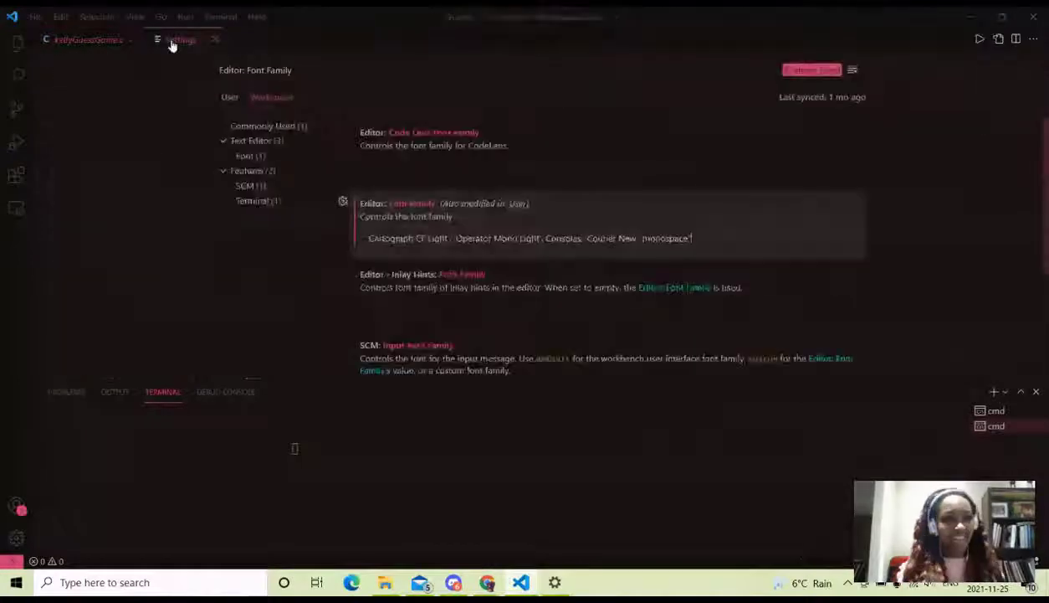
drag(544, 238, 369, 240)
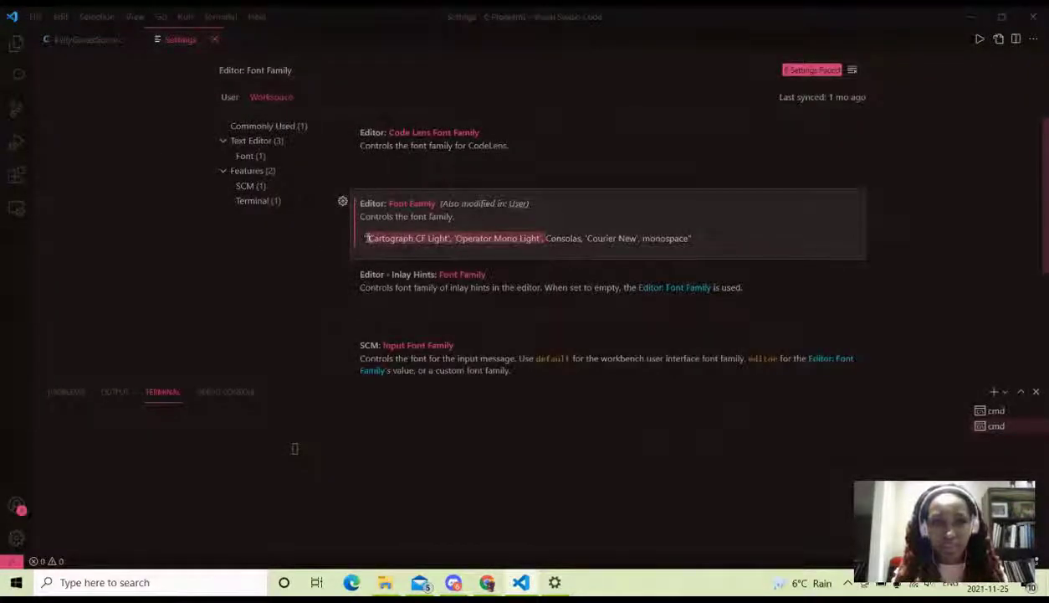
click(691, 237)
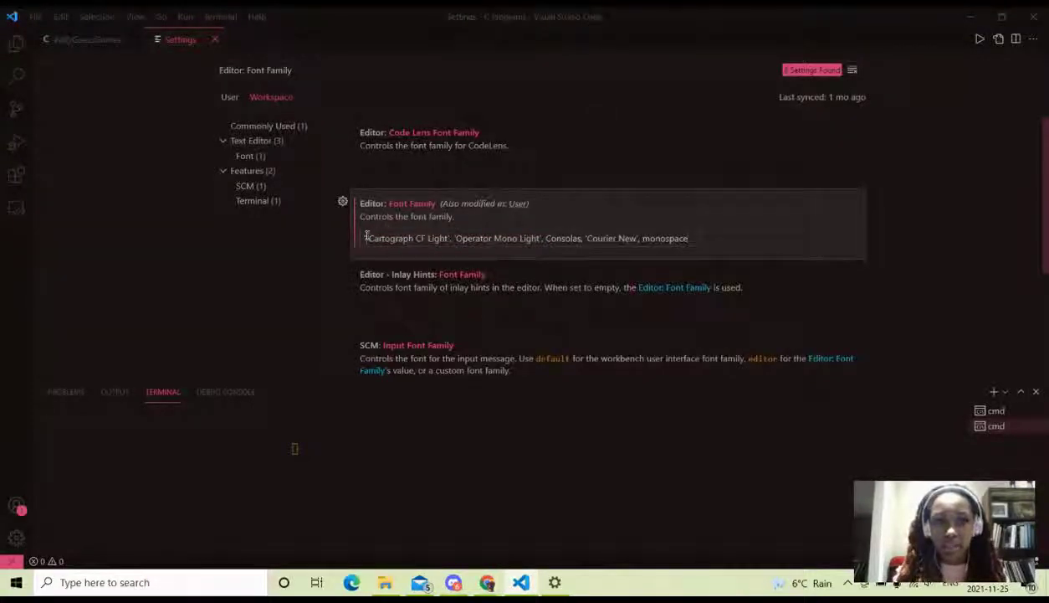
click(105, 47)
click(159, 39)
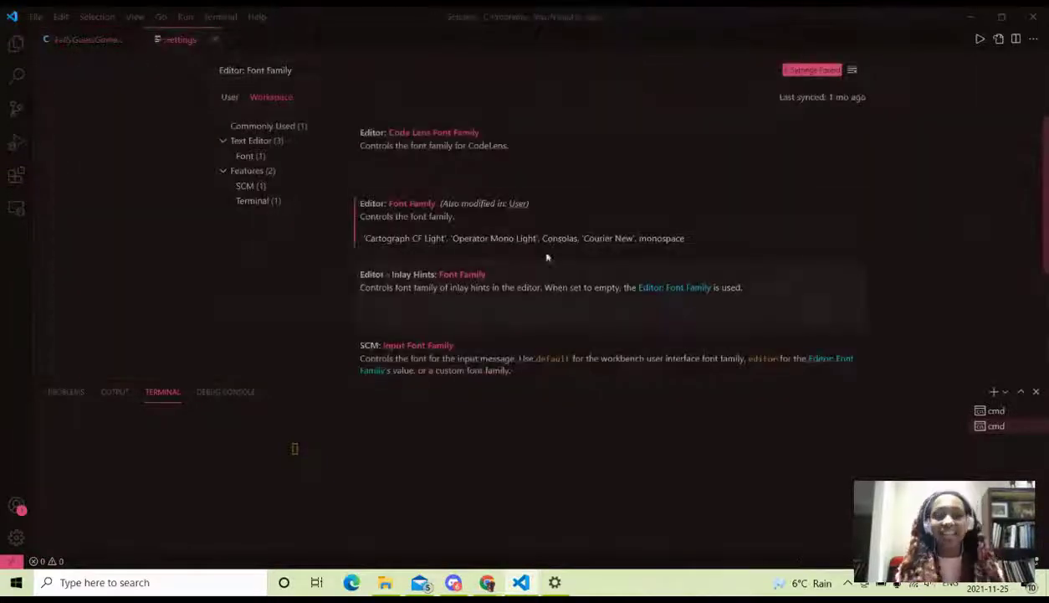
- Copy the 'Cartograph CF Light', entry from the Editor: Font Family value
click(687, 236)
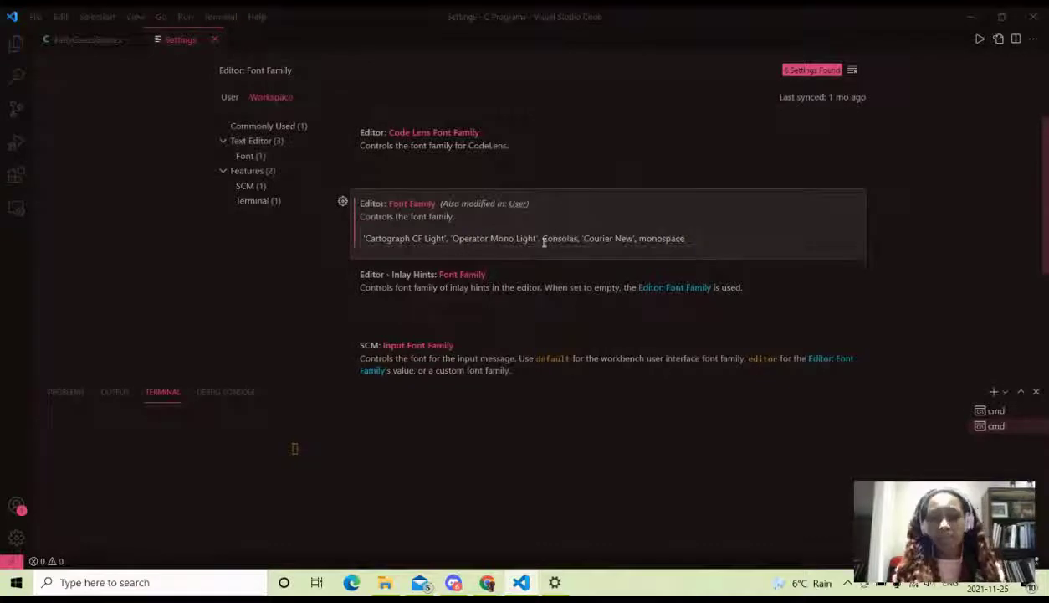
click(260, 487)
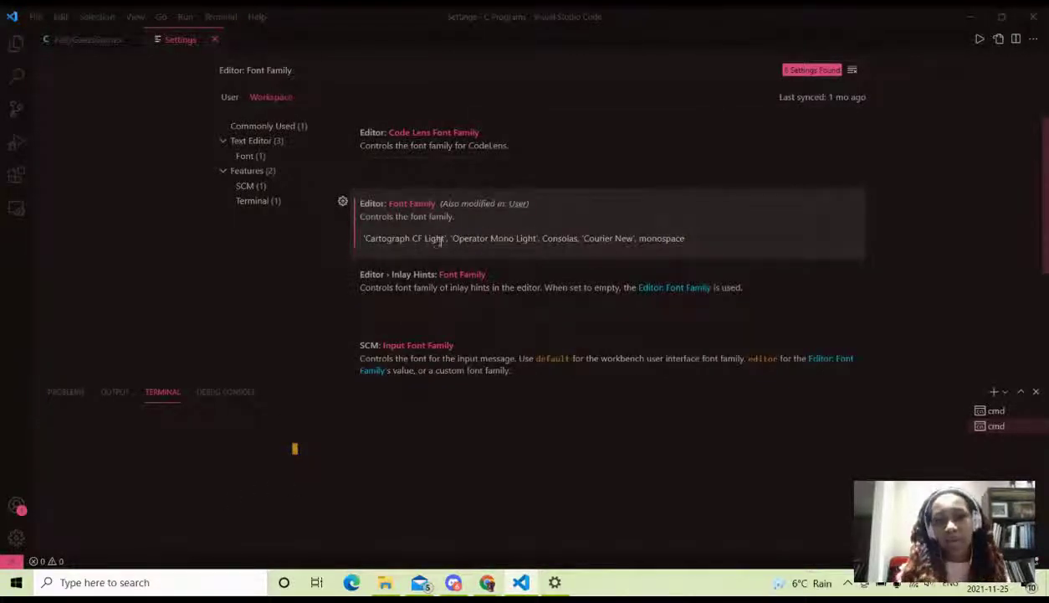
drag(450, 238, 350, 239)
key(ctrl+c)
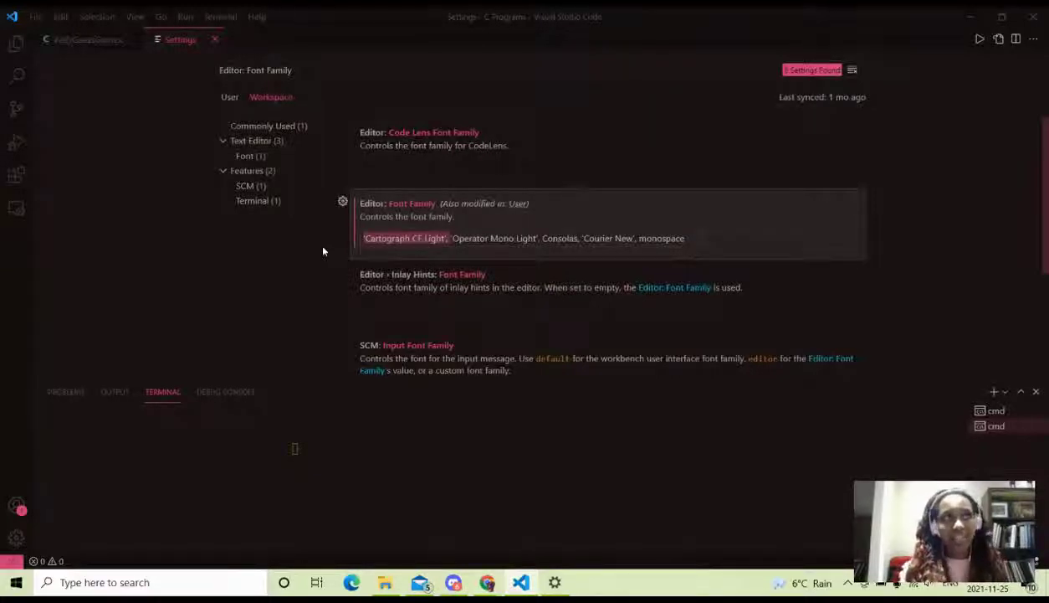
- Remove the 'Cartograph CF Light', entry from the Editor: Font Family value and check the code in kellyGuessGame.c
key(BackSpace)
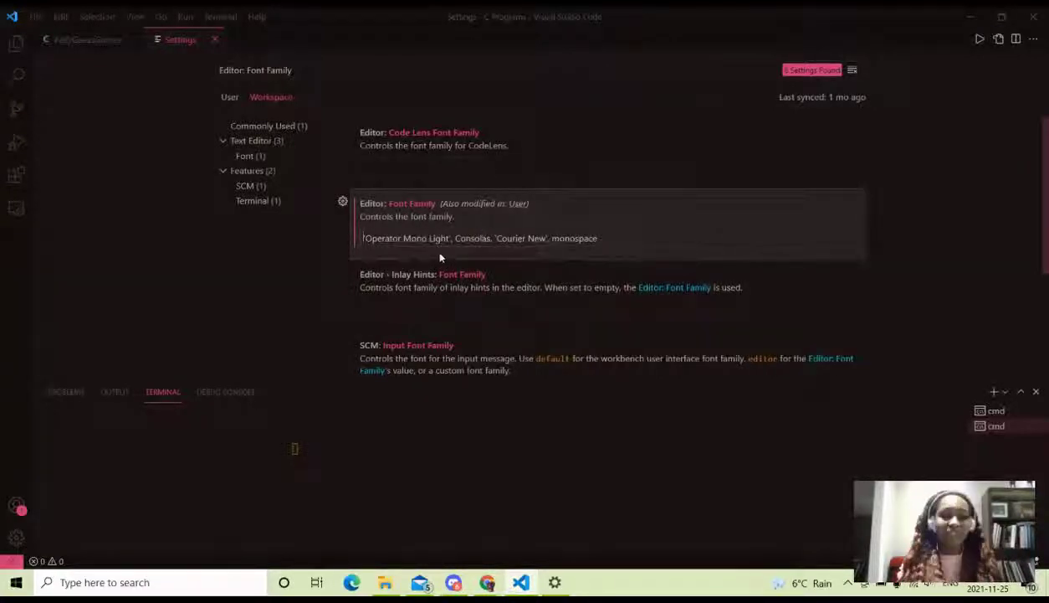
click(71, 41)
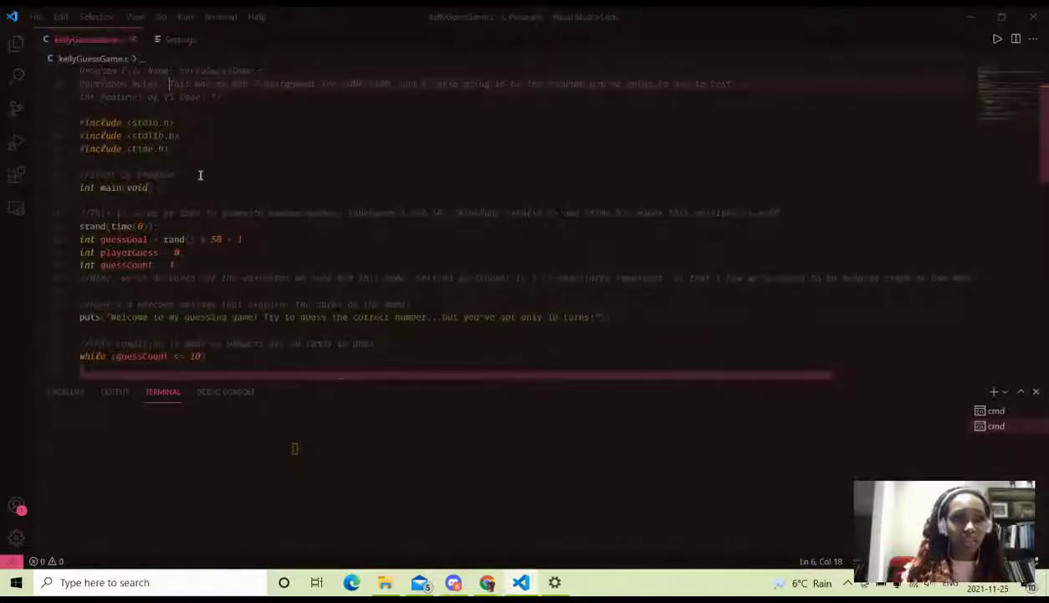
scroll(200, 174, down, 15)
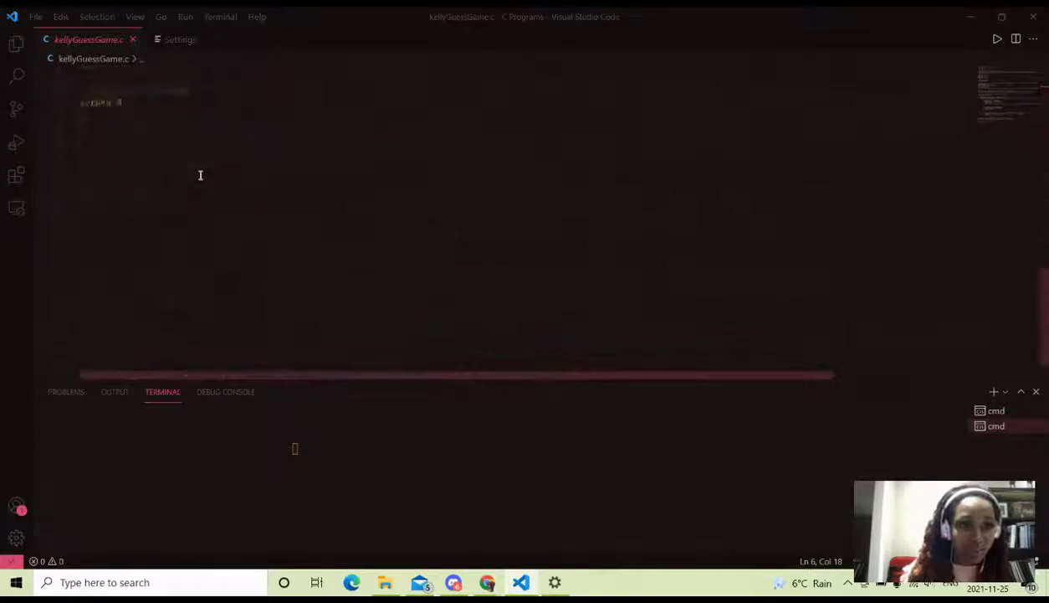
scroll(200, 175, up, 12)
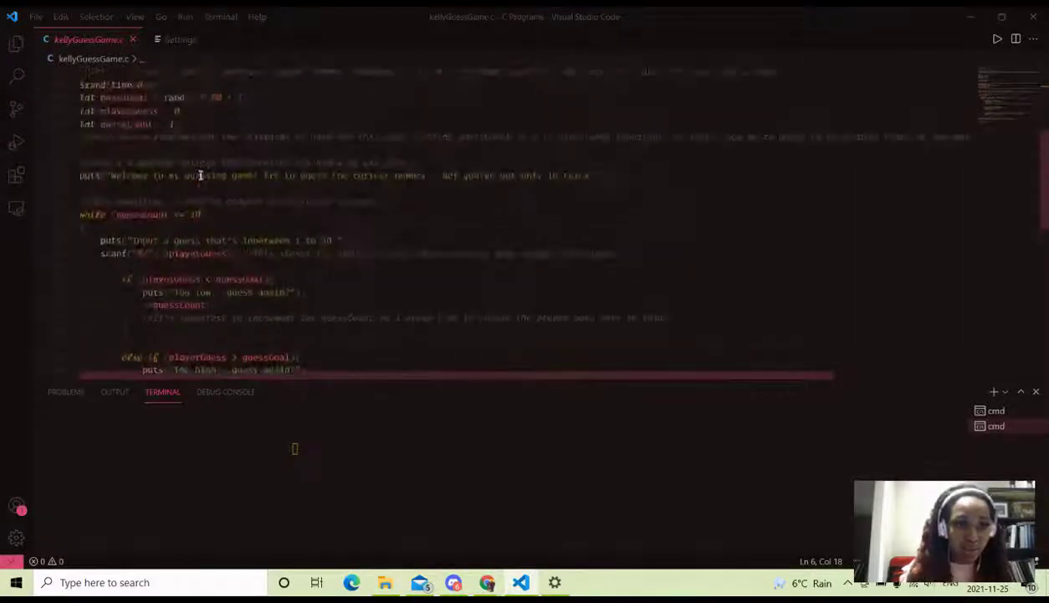
scroll(157, 206, up, 5)
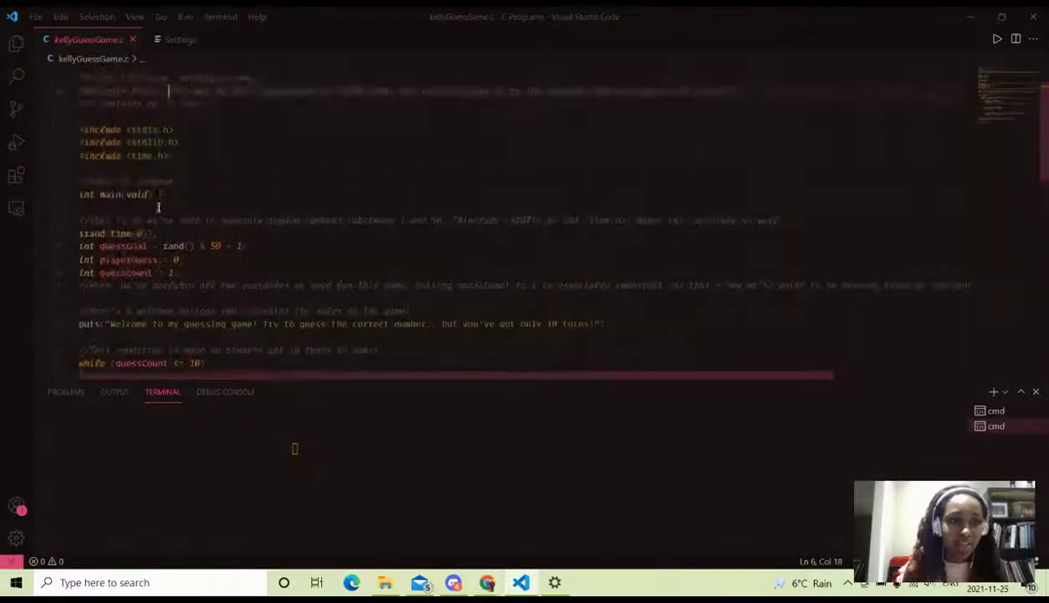
- Examine how the comments, keywords and statements in kellyGuessGame.c render with the shortened font list, and check the livestream chat
click(157, 206)
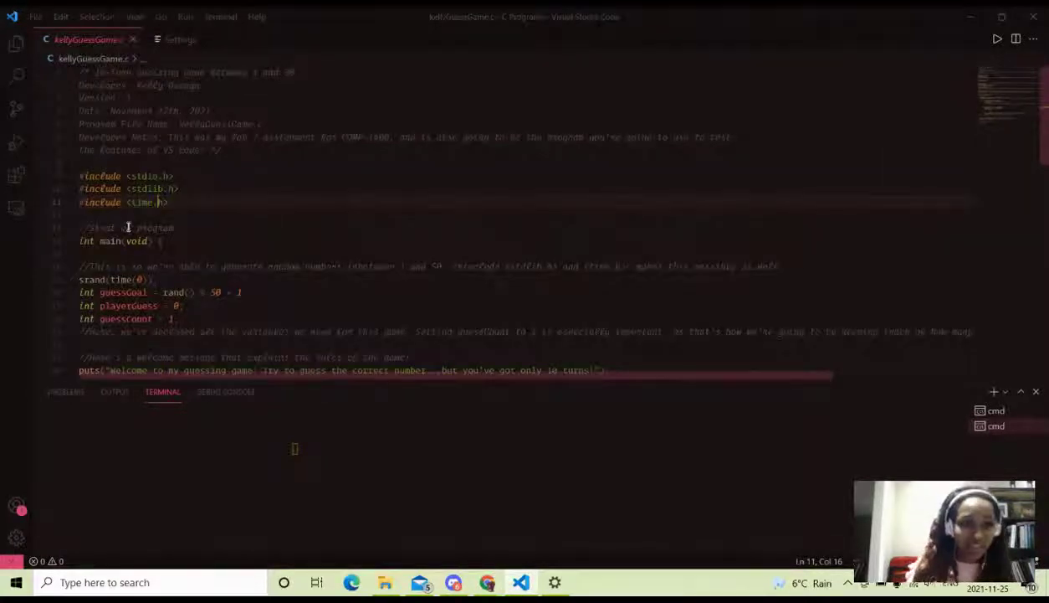
drag(126, 226, 138, 228)
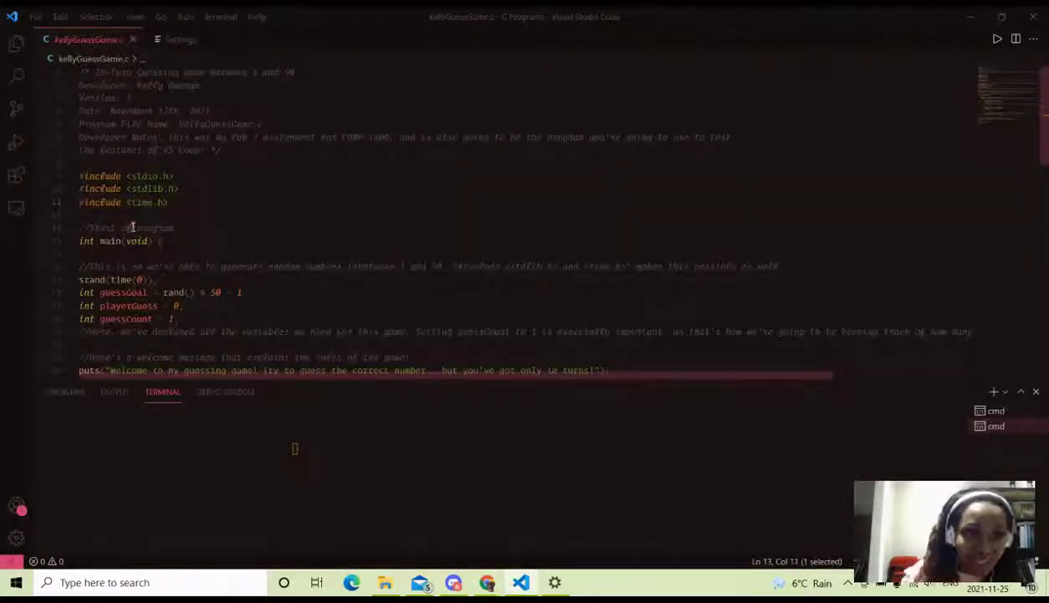
click(235, 214)
scroll(234, 214, down, 3)
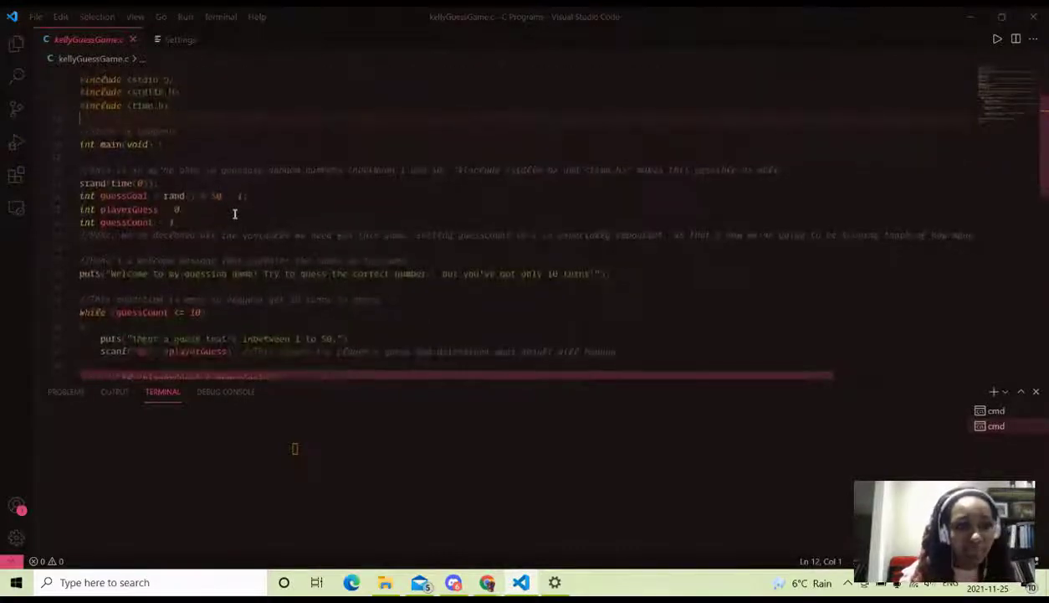
scroll(274, 364, down, 3)
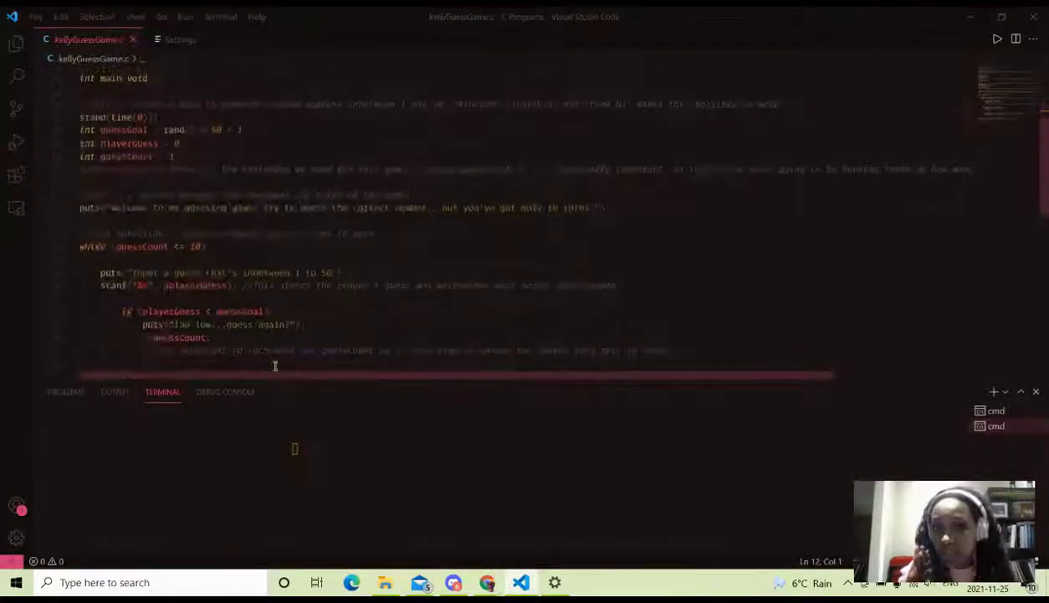
scroll(274, 366, down, 2)
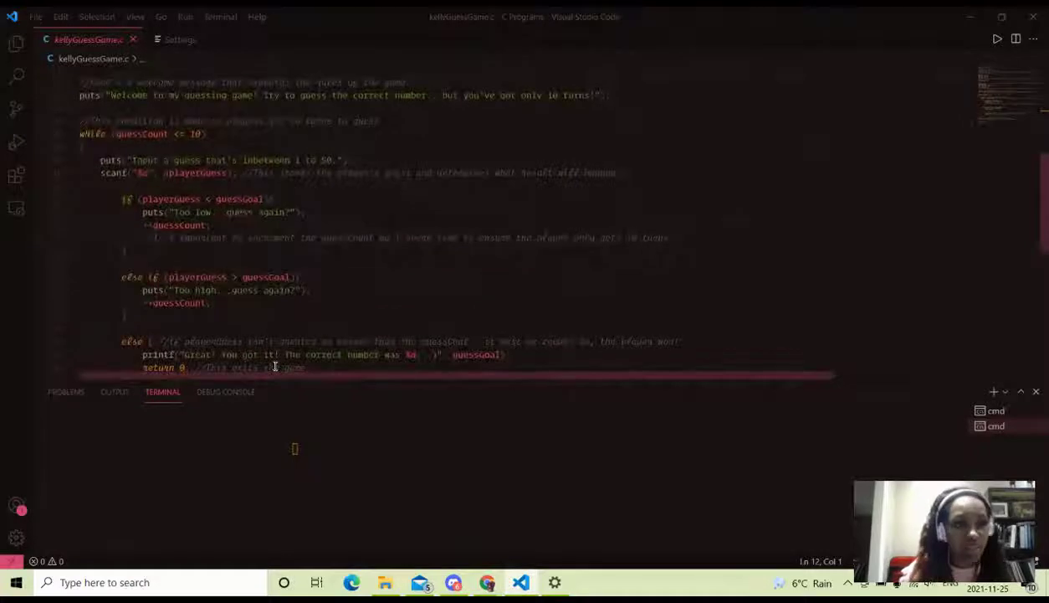
scroll(401, 181, down, 3)
scroll(401, 181, up, 3)
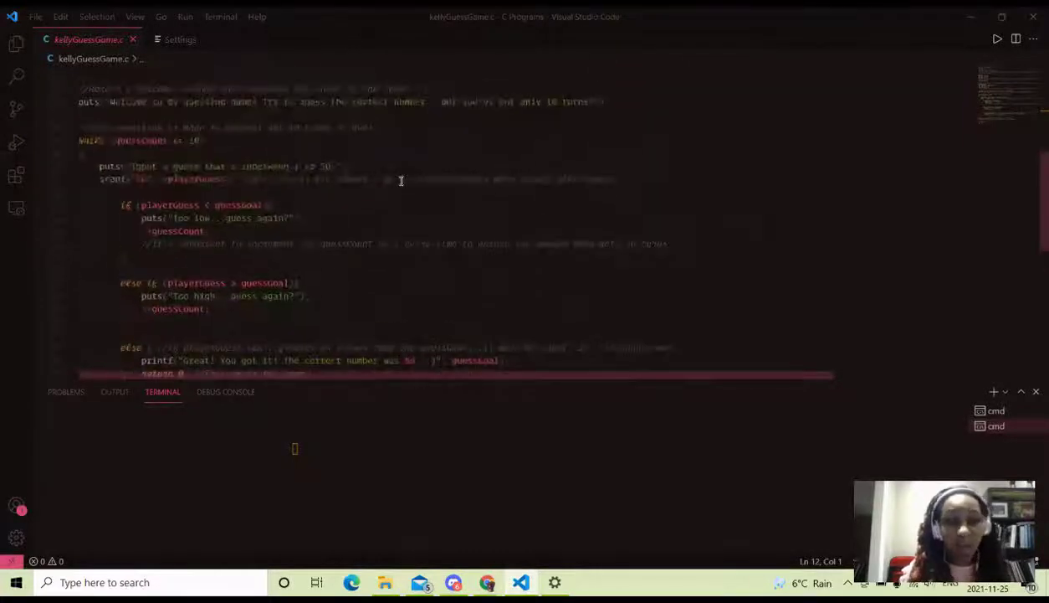
scroll(394, 305, up, 6)
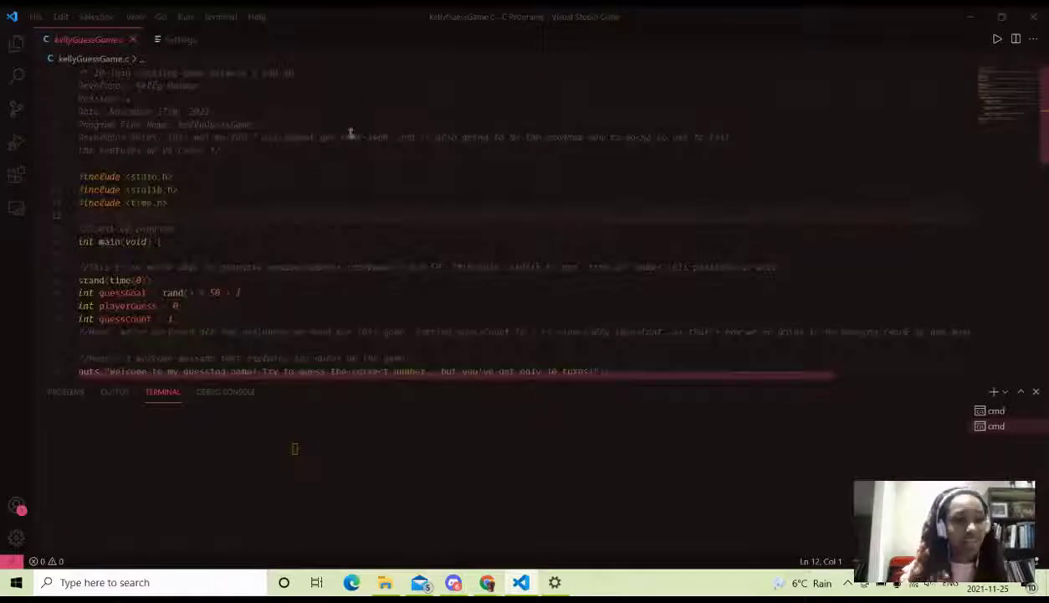
click(976, 14)
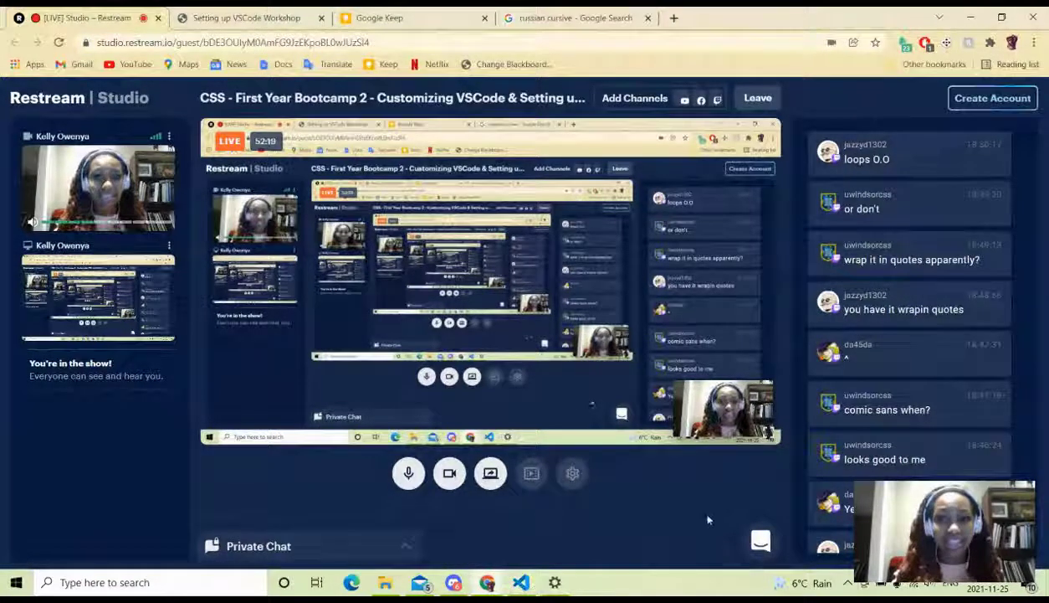
- Back in VS Code, replace the entire workspace Editor: Font Family value with the copied 'Cartograph CF Light', entry
click(521, 582)
click(177, 40)
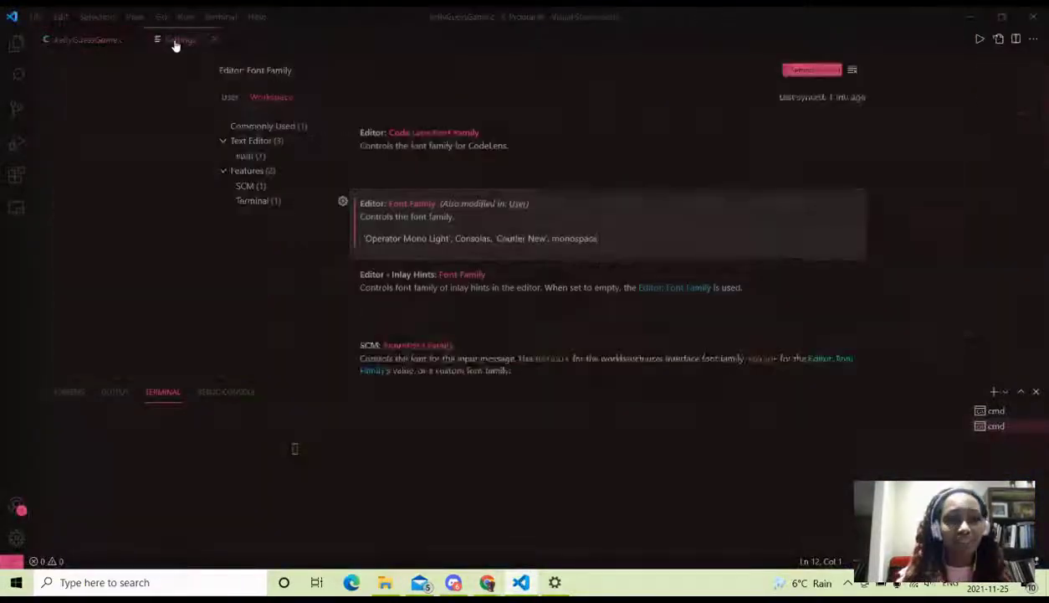
click(364, 240)
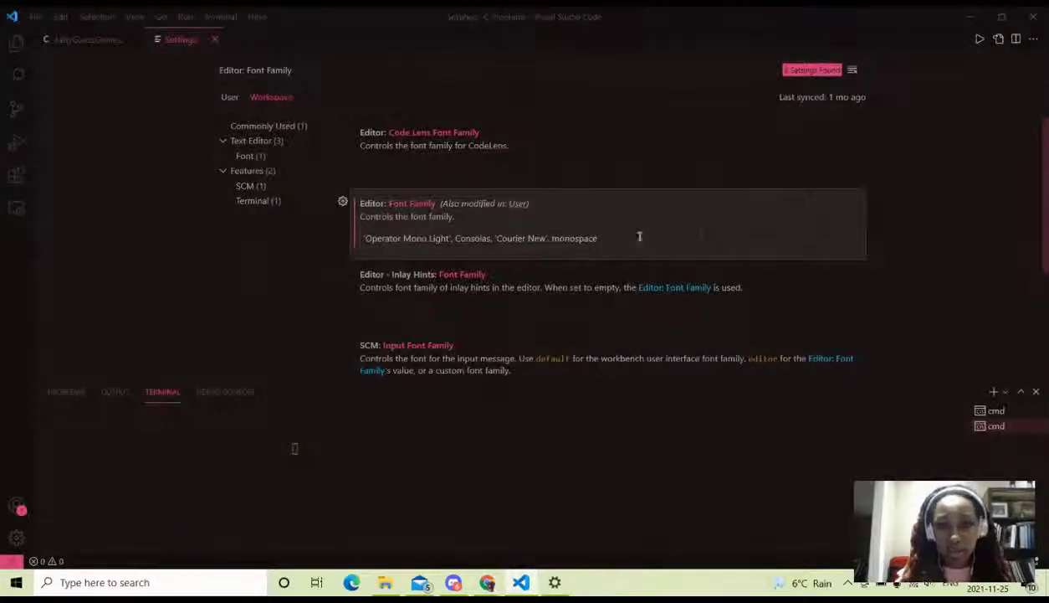
key(ctrl+a)
key(ctrl+v)
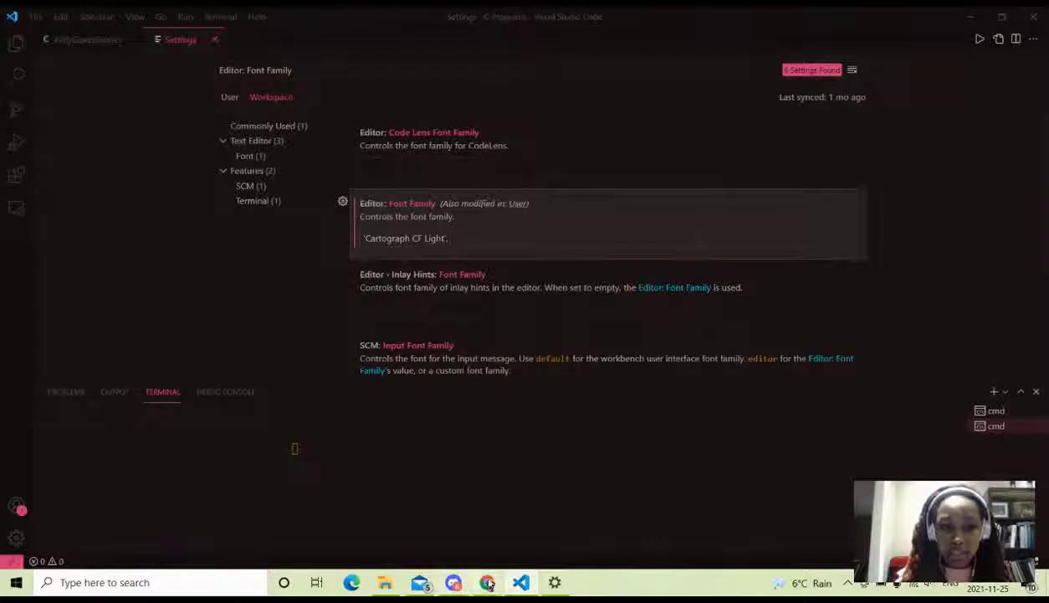
- Switch to the Google Keep note in Chrome and copy its complete font list
mouse_move(452, 583)
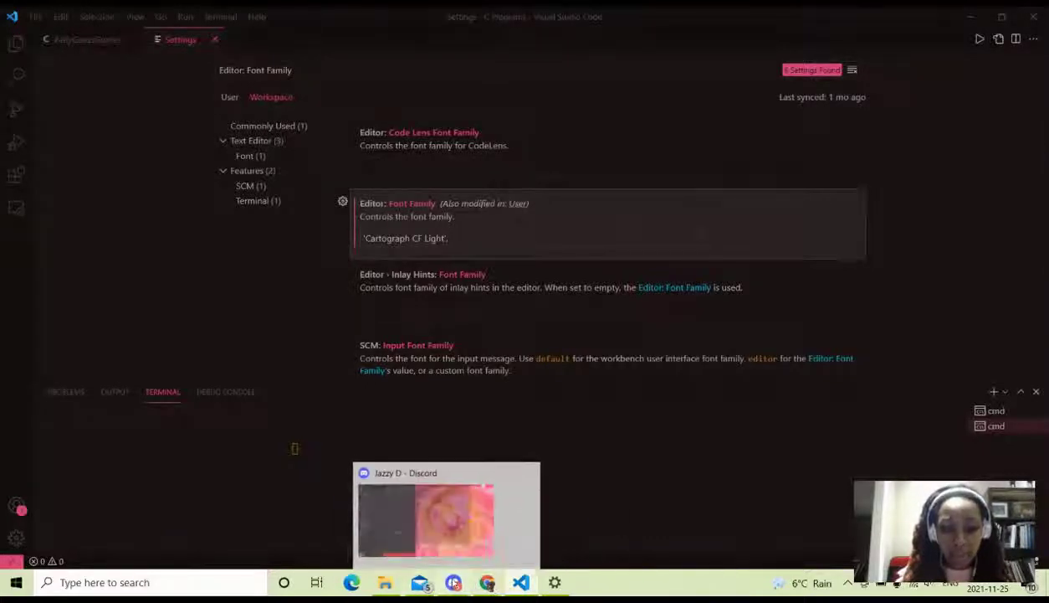
mouse_move(487, 583)
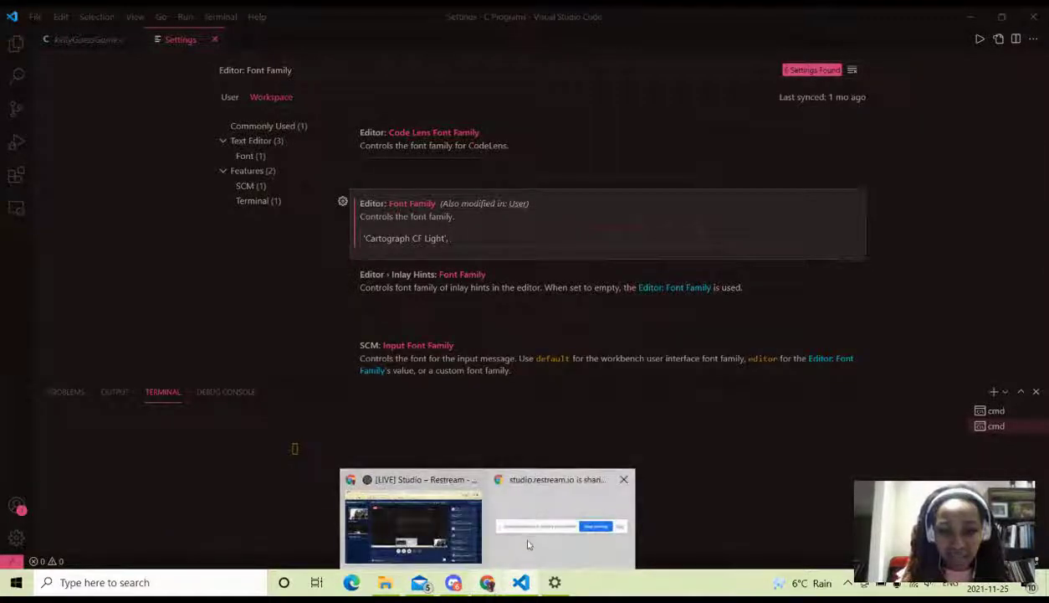
click(470, 556)
click(378, 18)
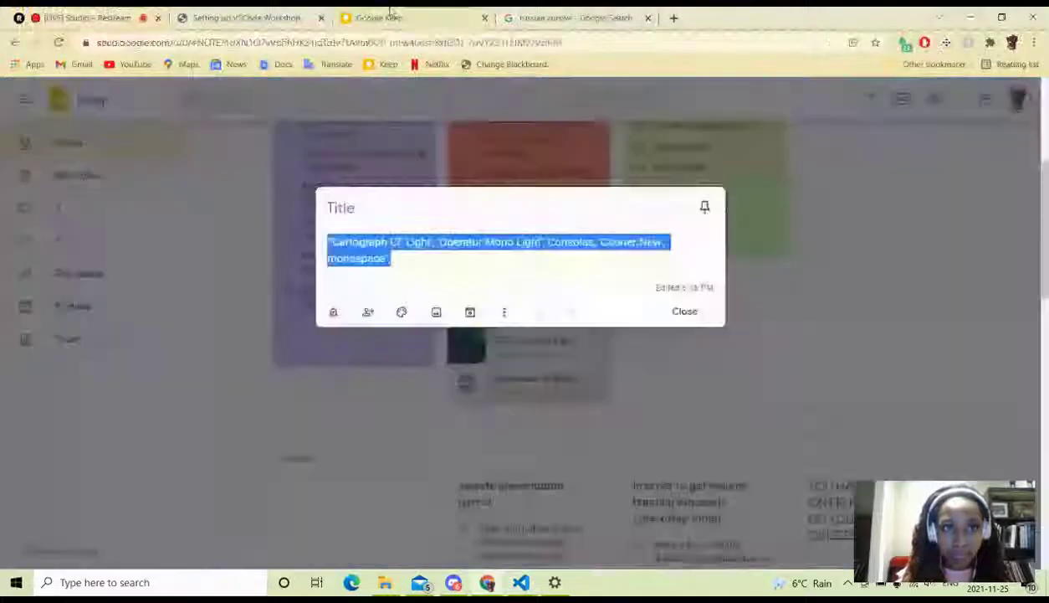
click(416, 266)
key(ctrl+a)
key(ctrl+c)
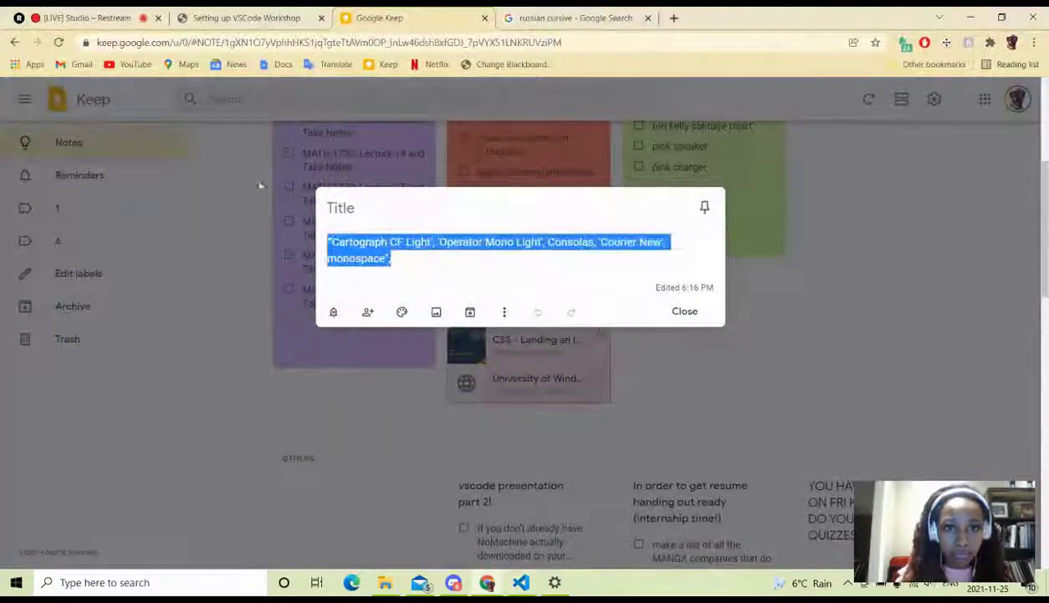
- Return to VS Code and replace the Editor: Font Family value with the full font list copied from the note
click(489, 581)
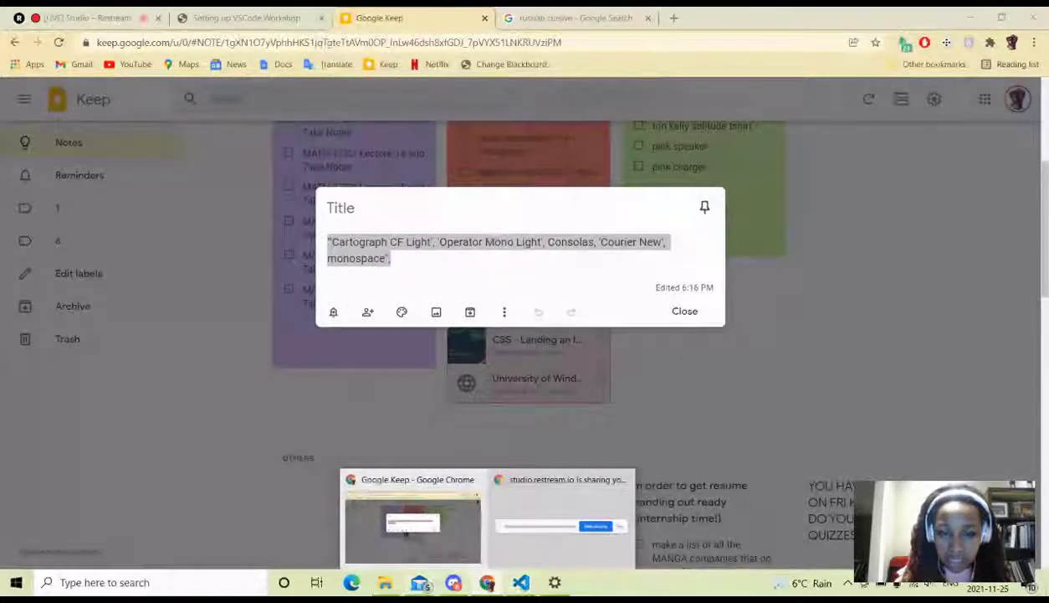
click(521, 582)
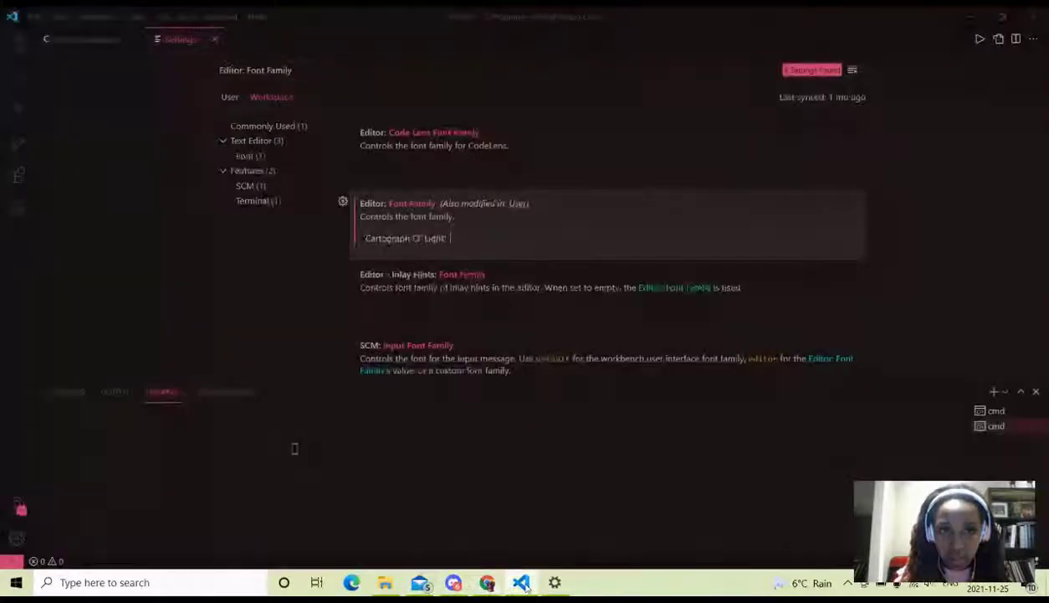
click(487, 241)
key(ctrl+a)
key(ctrl+v)
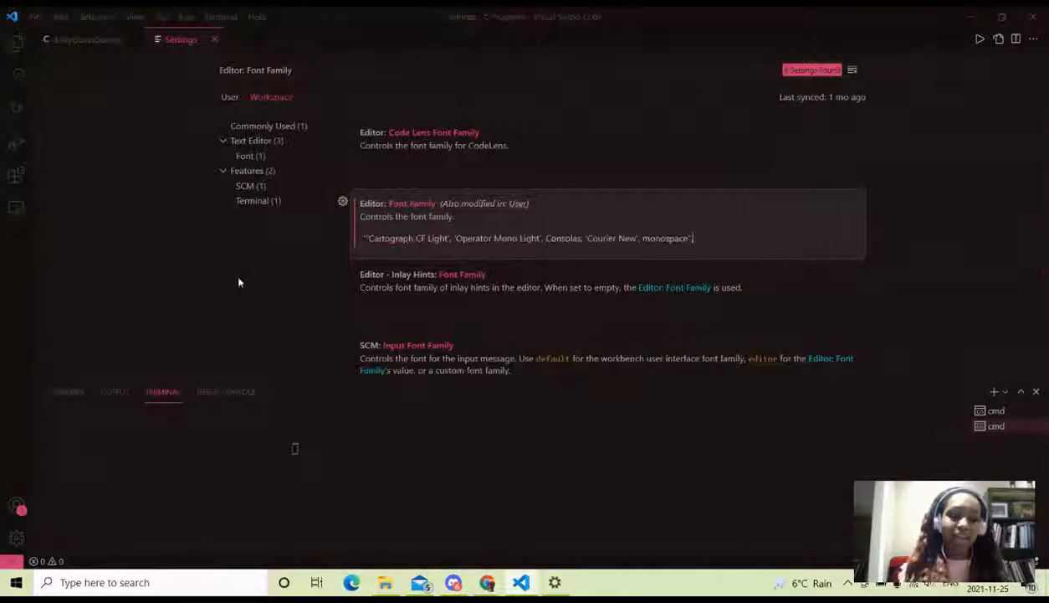
- Trim the outer double quotes and trailing comma, leaving 'Cartograph CF Light', 'Operator Mono Light', Consolas, 'Courier New', monospace as the Font Family value
click(365, 241)
key(BackSpace)
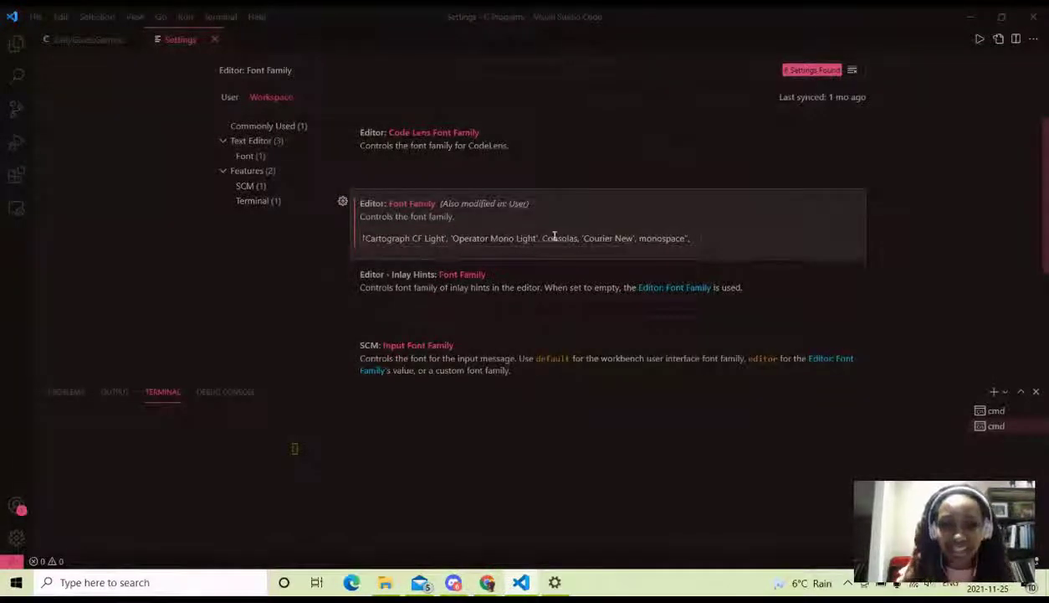
click(691, 239)
key(BackSpace)
key(BackSpace)
key(BackSpace)
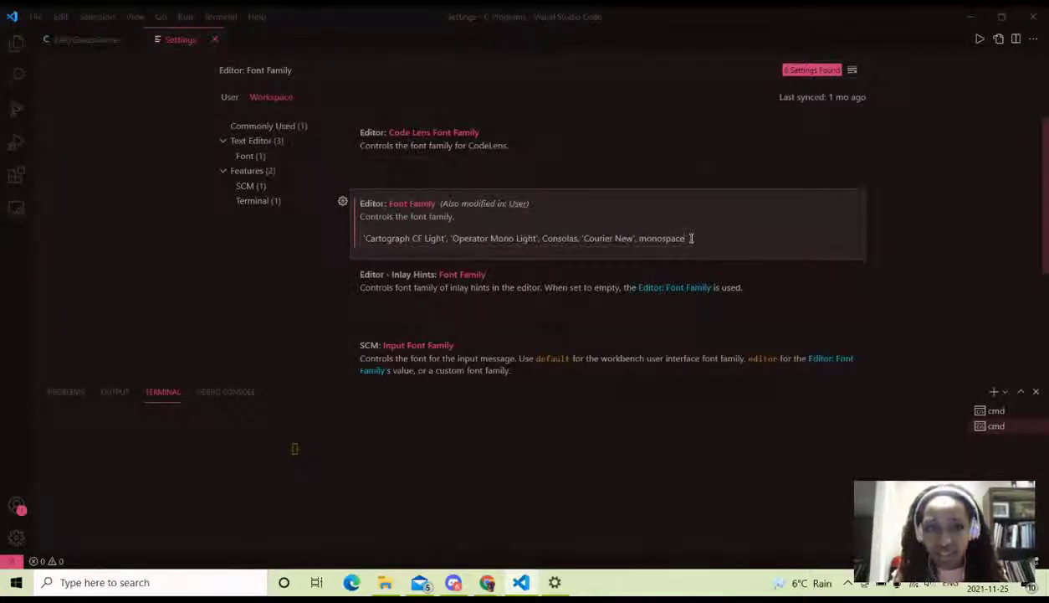
- Examine the whole kellyGuessGame.c program to see how the restored font list renders its code and comments
click(75, 40)
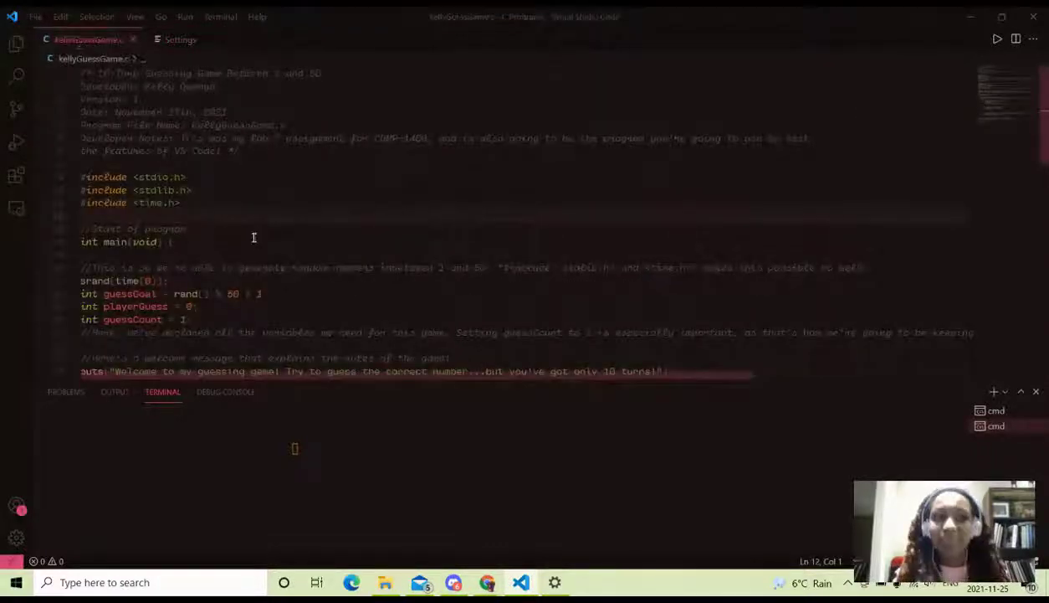
scroll(253, 238, down, 2)
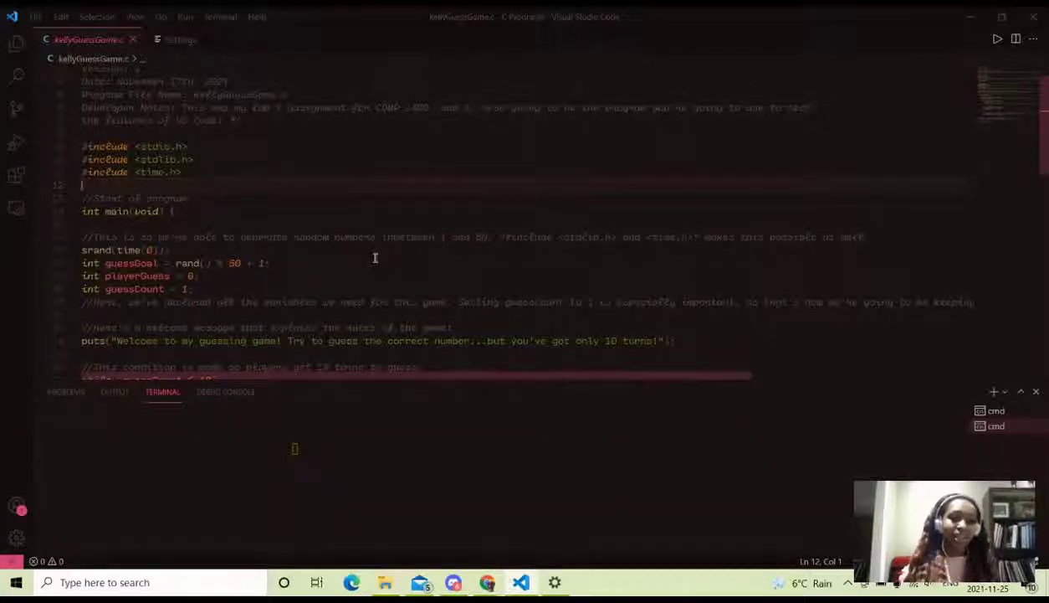
scroll(375, 258, down, 1)
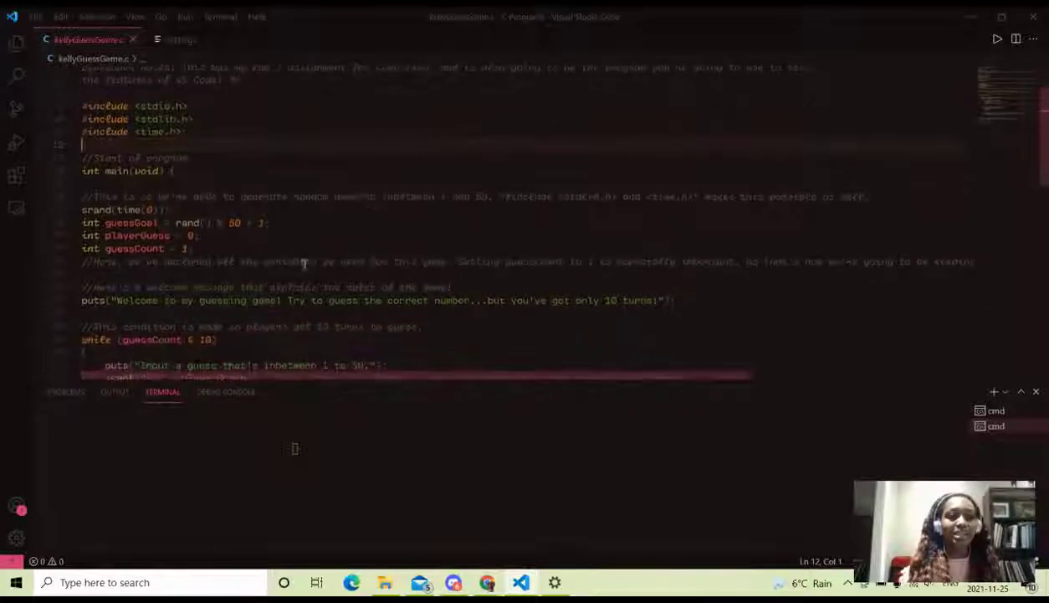
scroll(234, 269, down, 3)
click(235, 264)
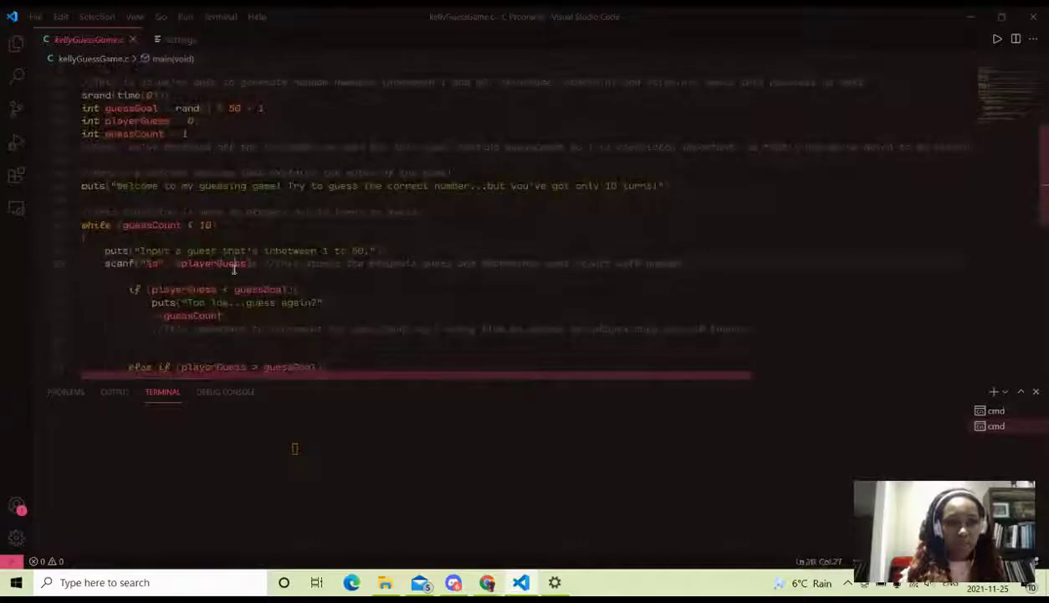
scroll(314, 269, down, 1)
scroll(315, 269, down, 5)
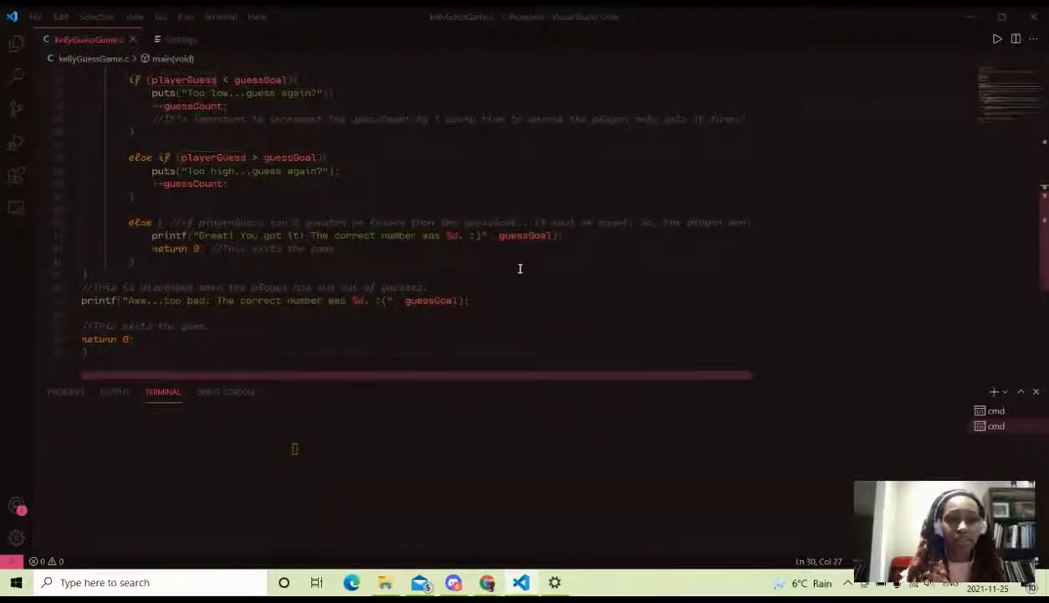
scroll(520, 268, up, 2)
scroll(520, 267, up, 9)
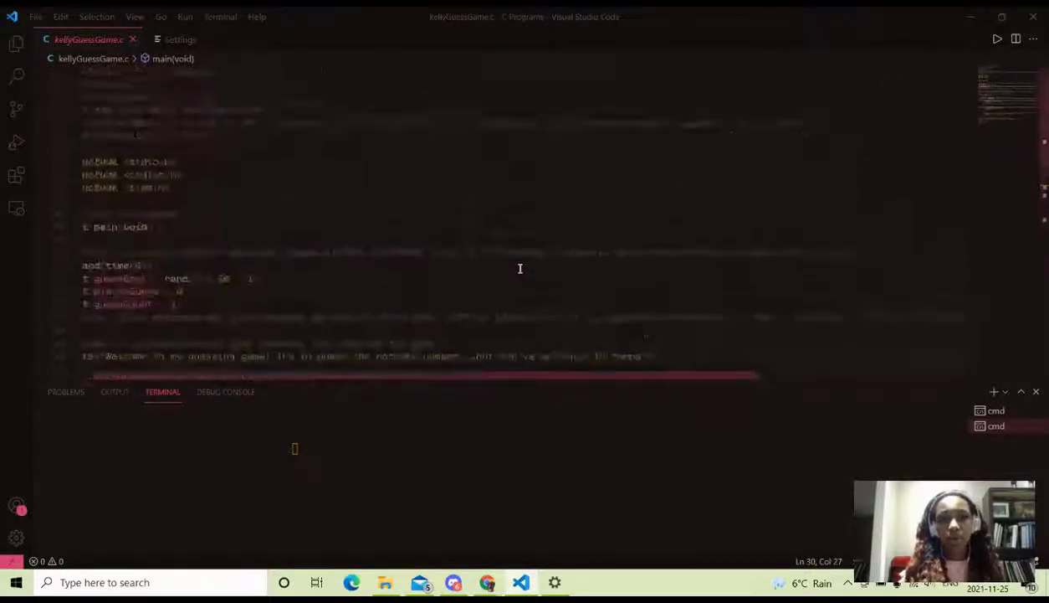
- Switch to Chrome, close the open Keep note, and search Google Images for "monospace fonts for vscode"
click(971, 15)
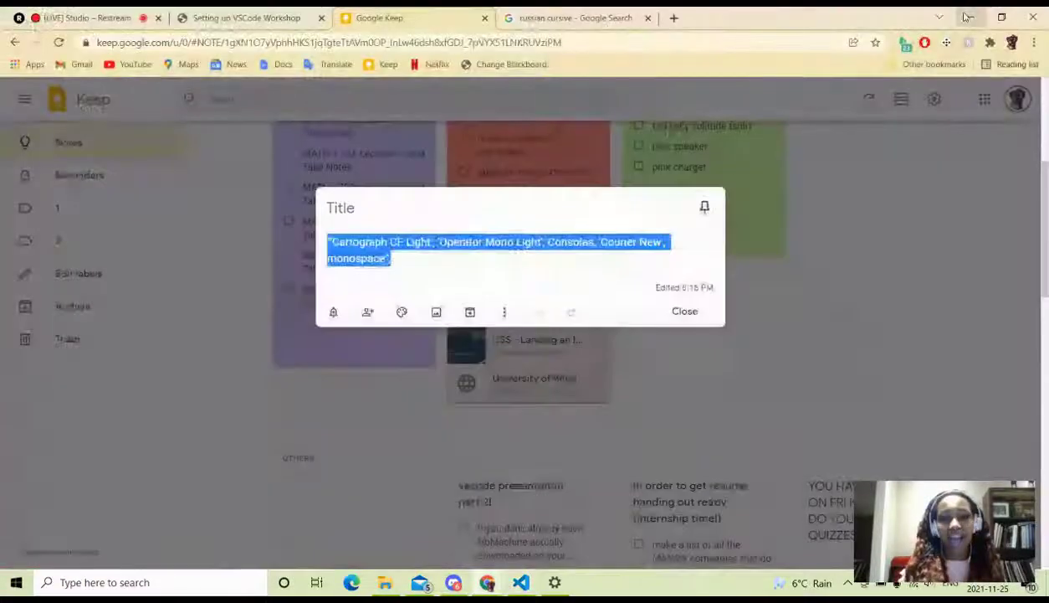
click(815, 387)
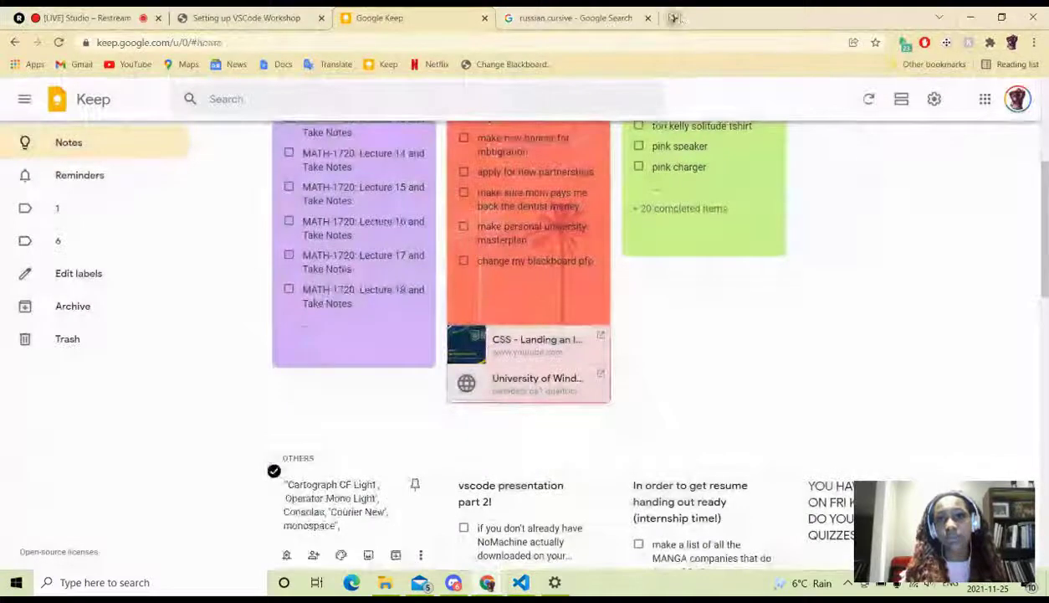
click(598, 14)
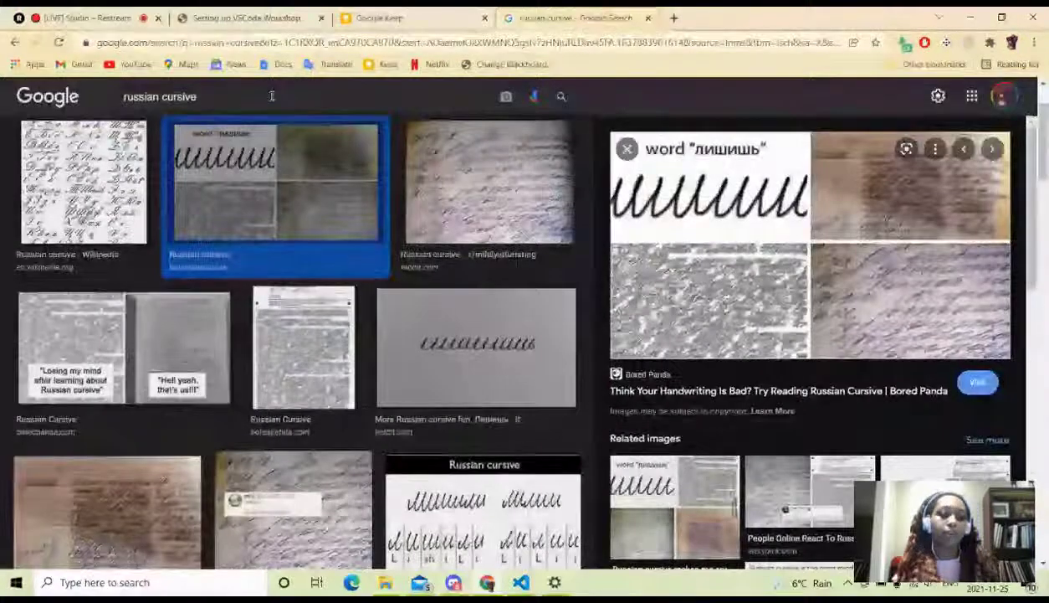
triple_click(237, 97)
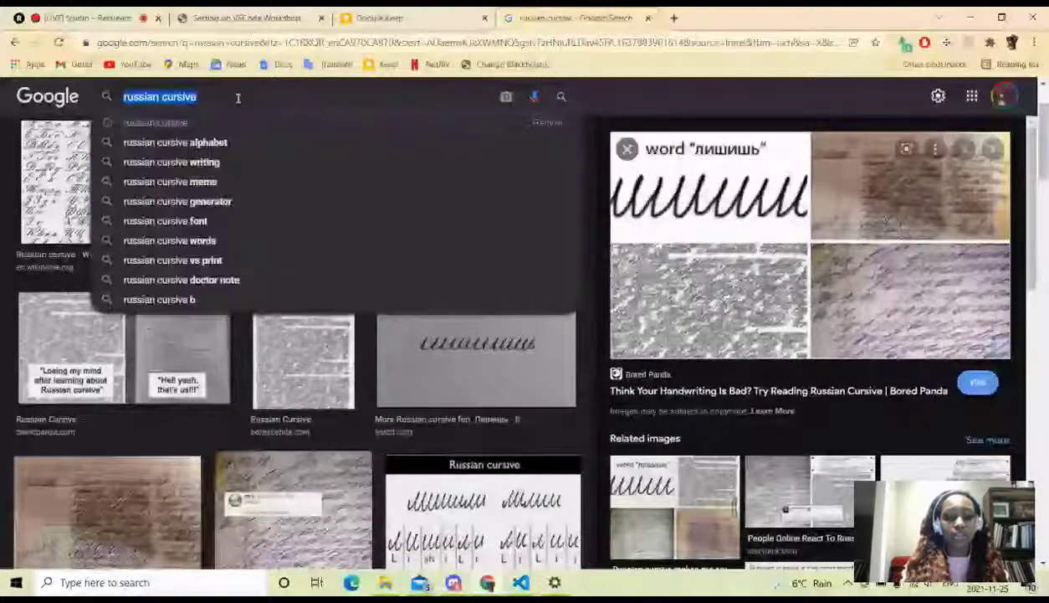
text(monosp)
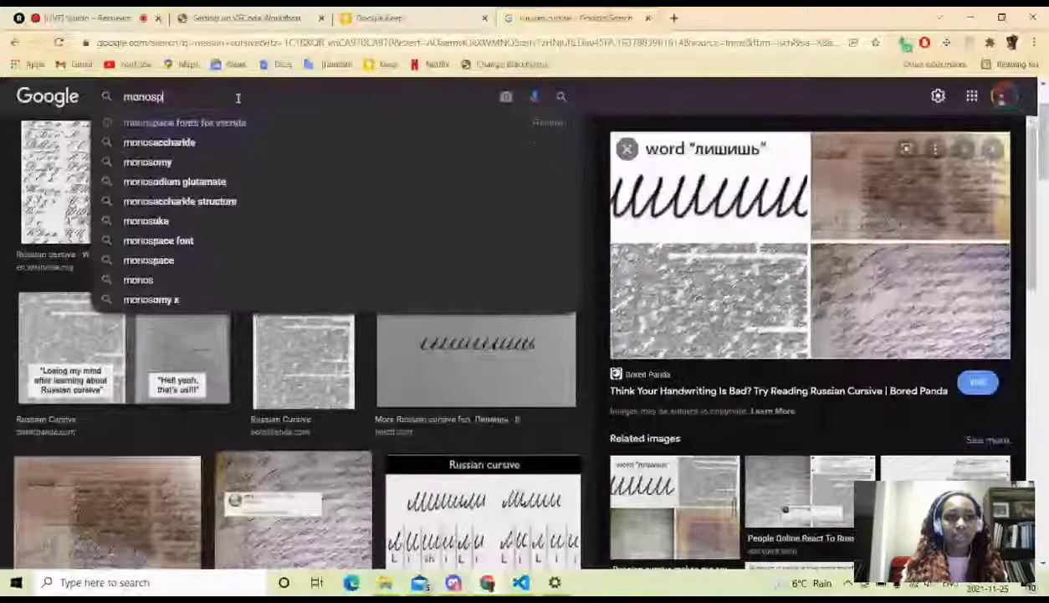
click(231, 122)
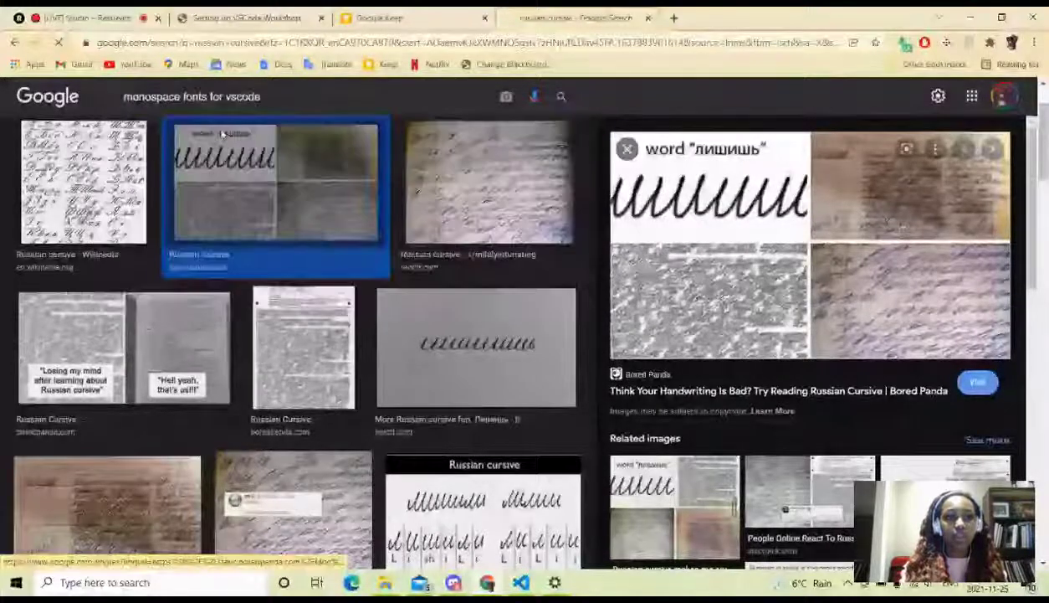
drag(181, 106, 2, 107)
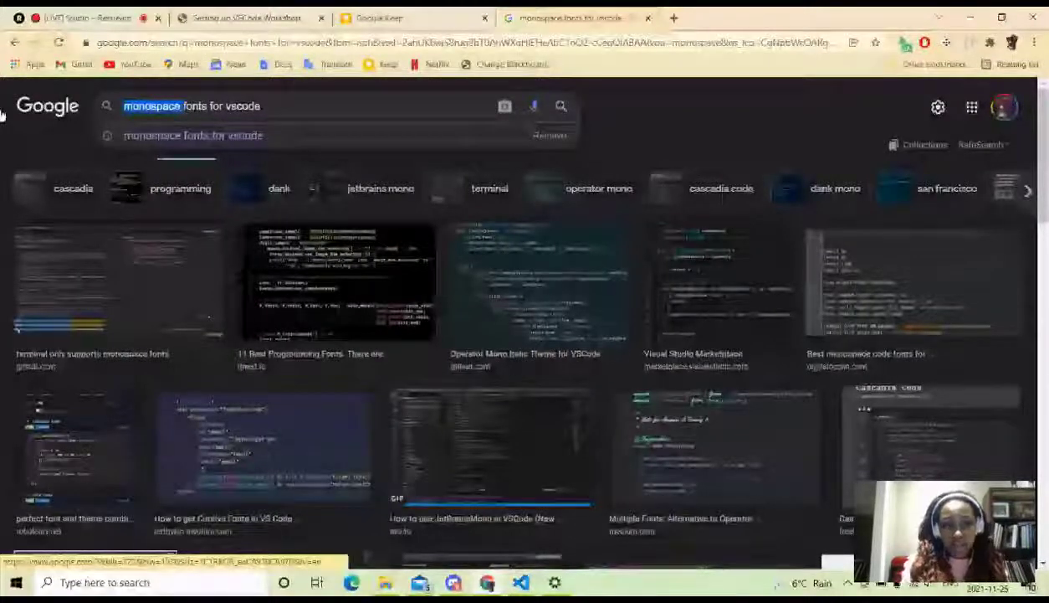
- Preview the first image results, from the terminal and 11 Best Programming Fonts samples through Operator Mono to JetBrainsMono in VSCode
click(66, 296)
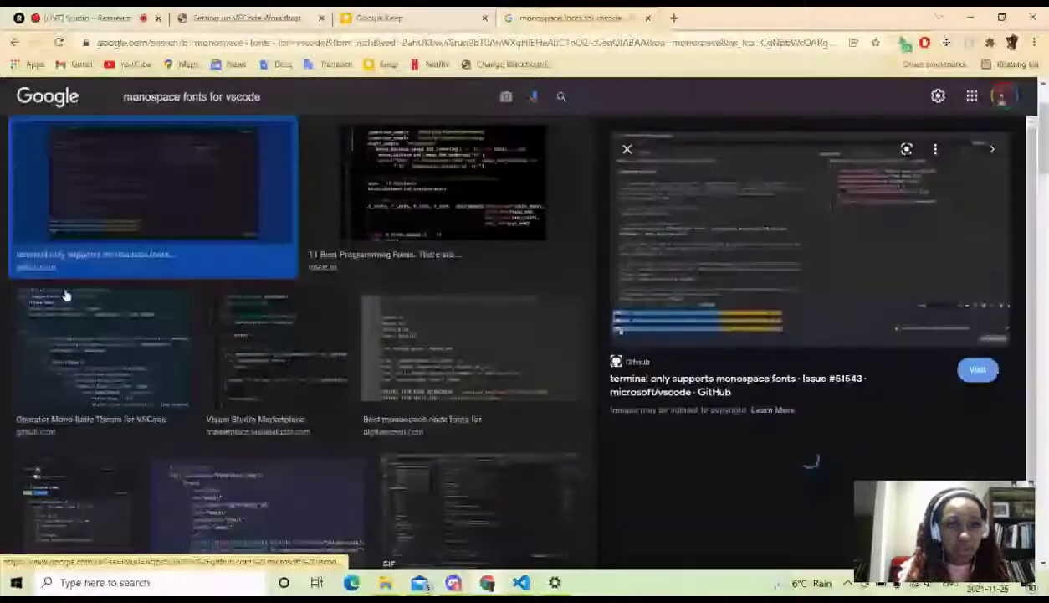
click(432, 223)
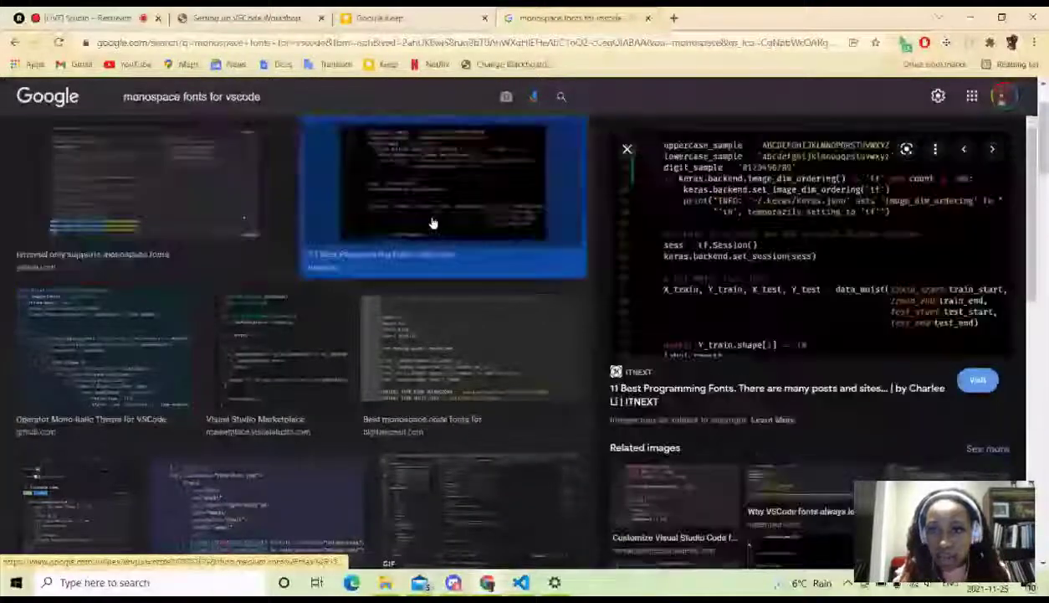
click(136, 363)
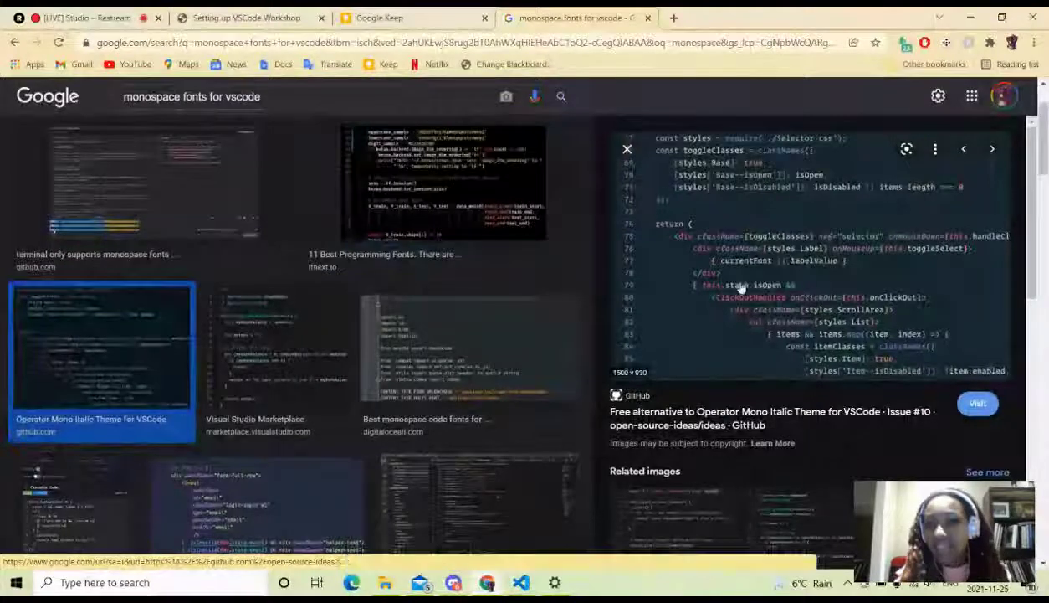
click(234, 395)
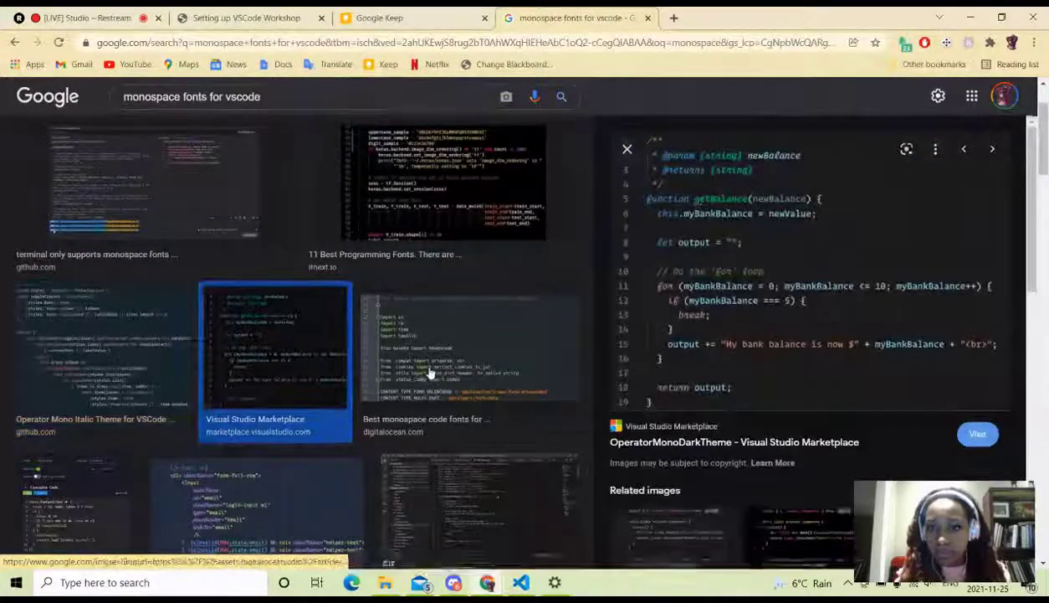
click(429, 376)
scroll(428, 370, down, 3)
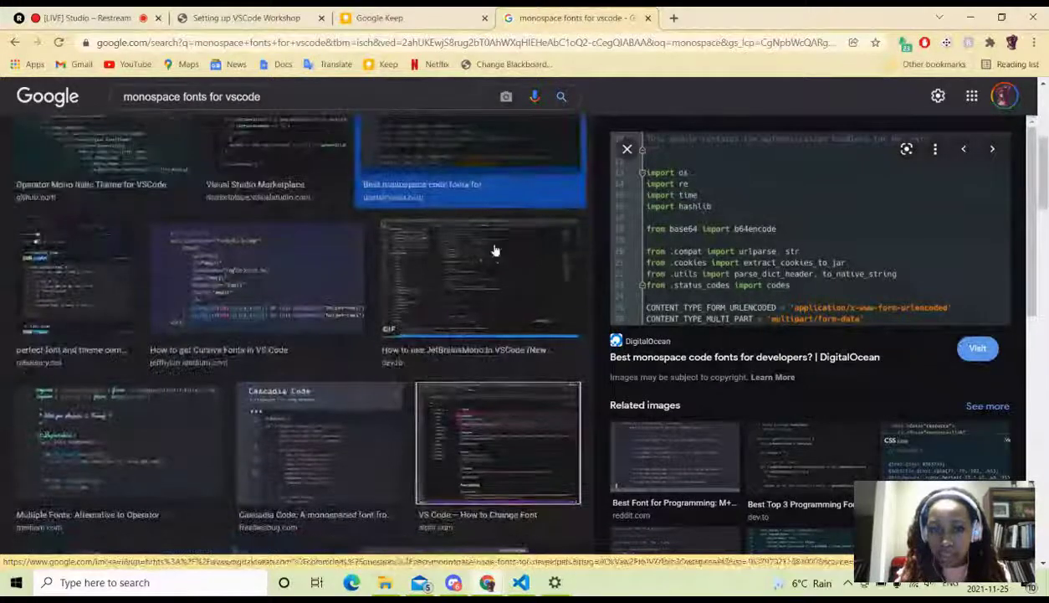
click(494, 251)
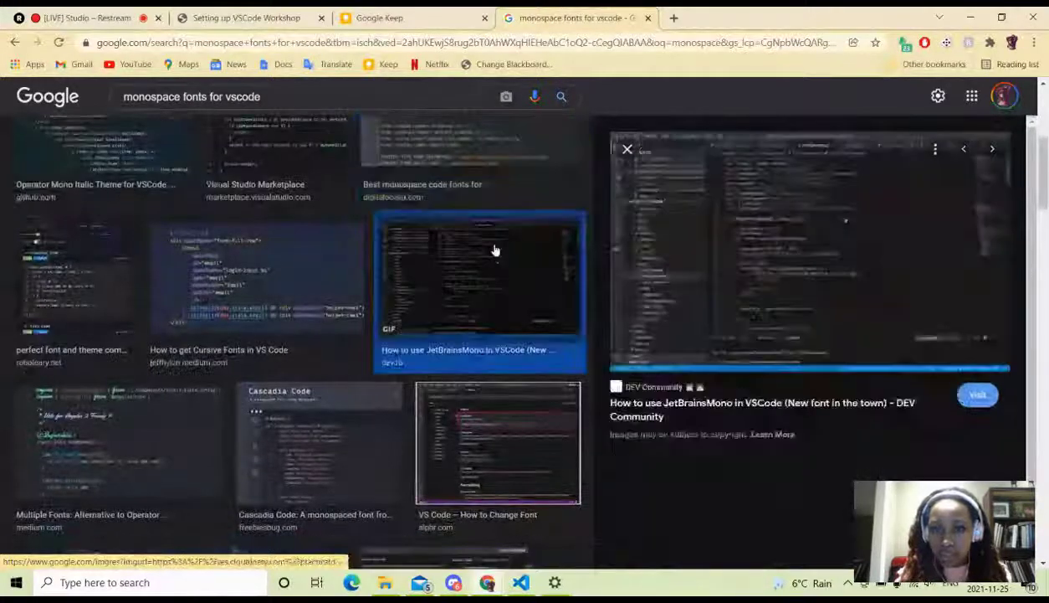
- Compare the previews for Cursive Fonts in VS Code, Multiple Fonts, Cascadia Code and VS Code – How to Change Font
click(284, 265)
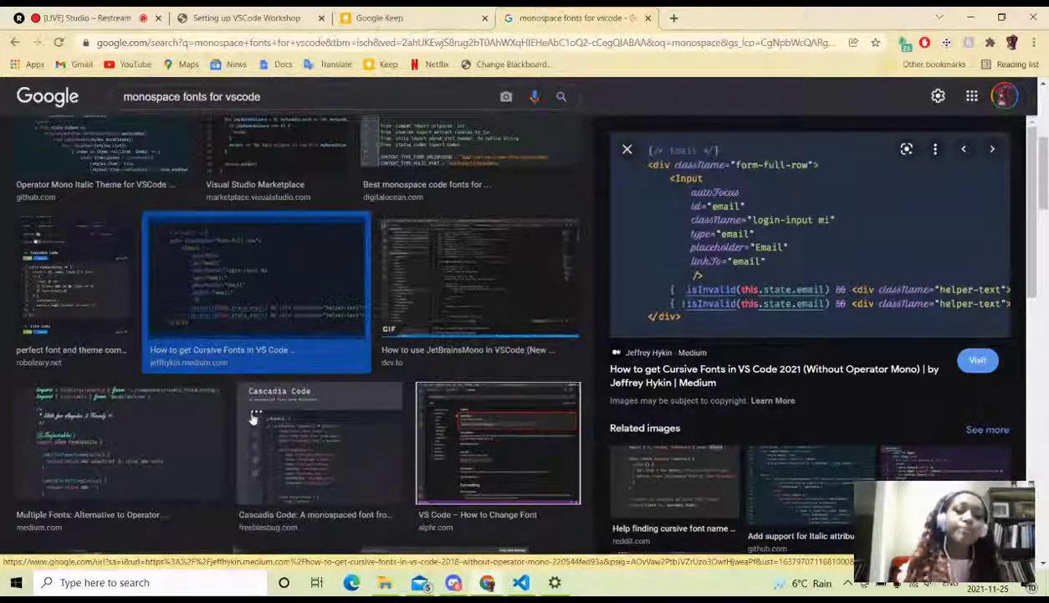
click(143, 453)
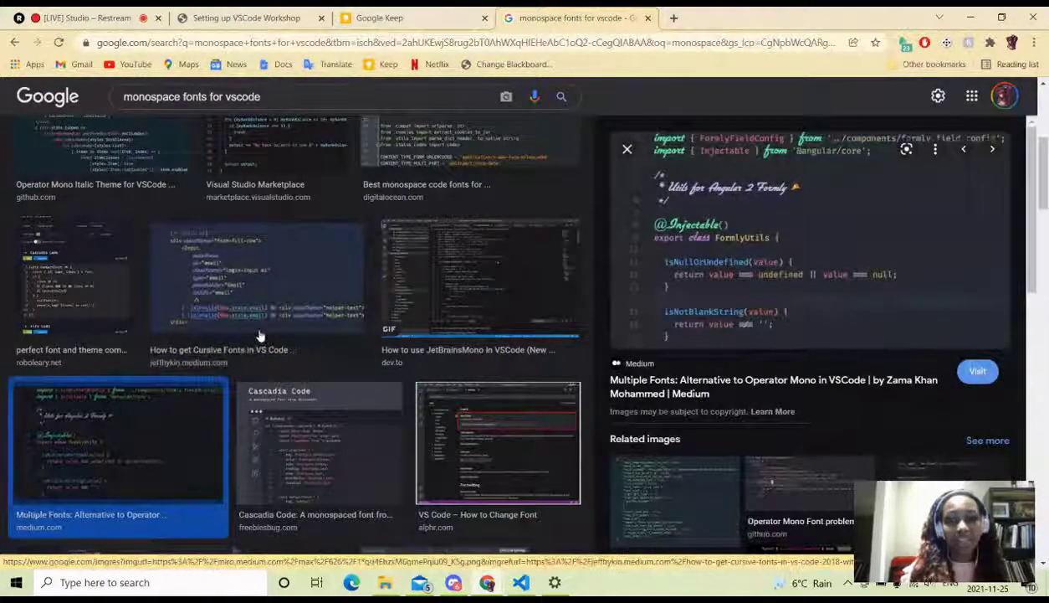
click(311, 460)
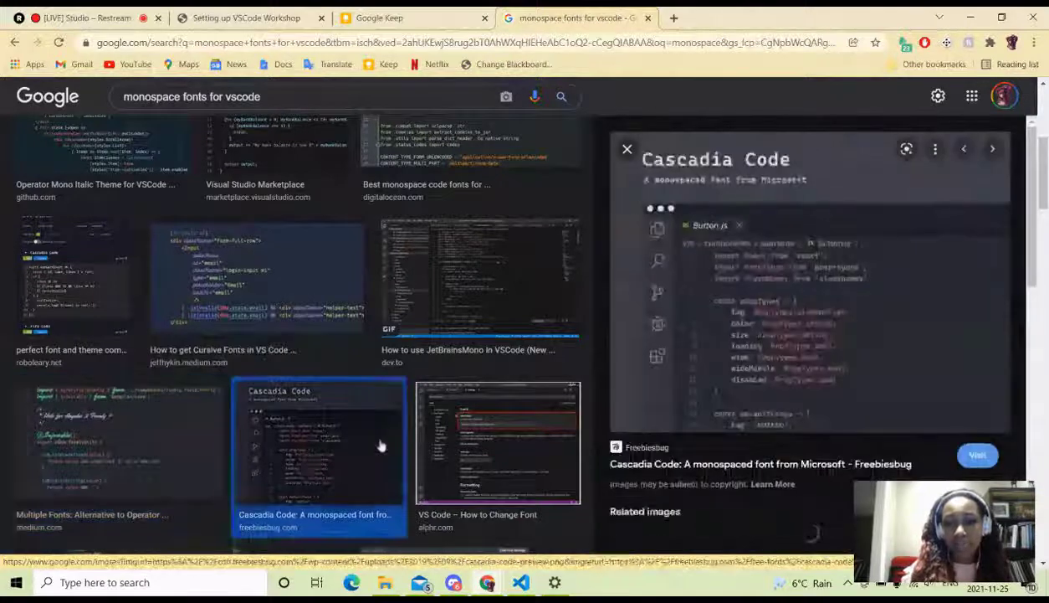
click(339, 300)
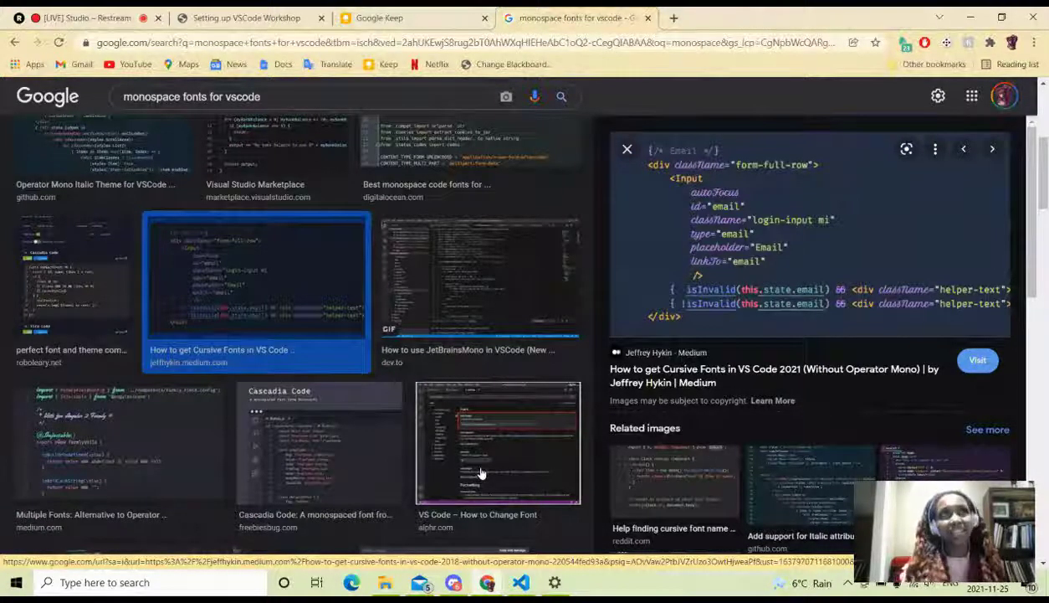
click(481, 473)
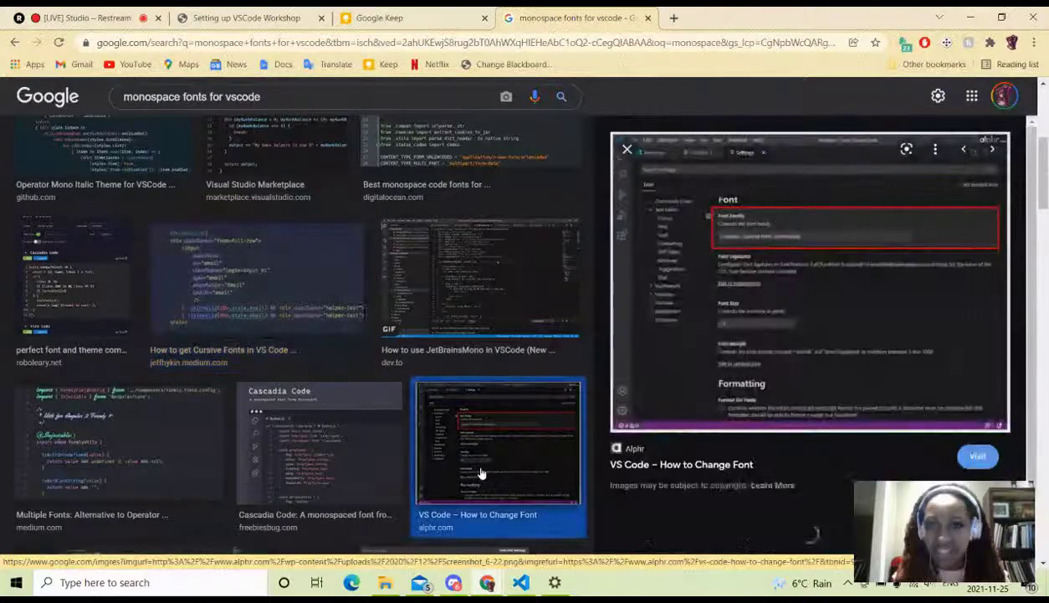
- Browse further results, previewing the tiny terminal font, cursive theme, OperatorMonoDarkTheme, handwriting font and multiple-font customization samples
scroll(391, 442, down, 3)
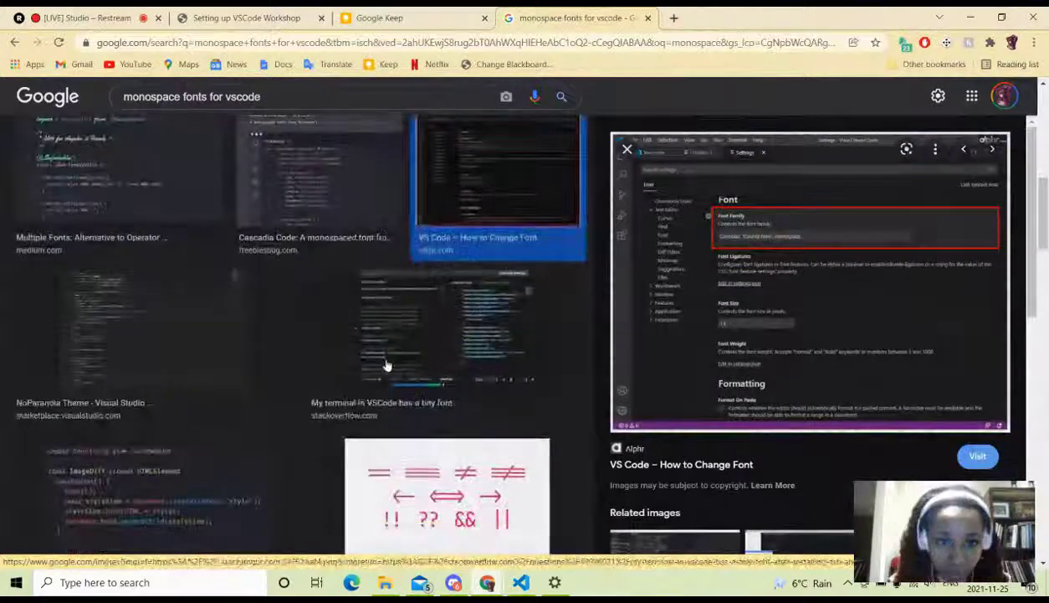
click(390, 366)
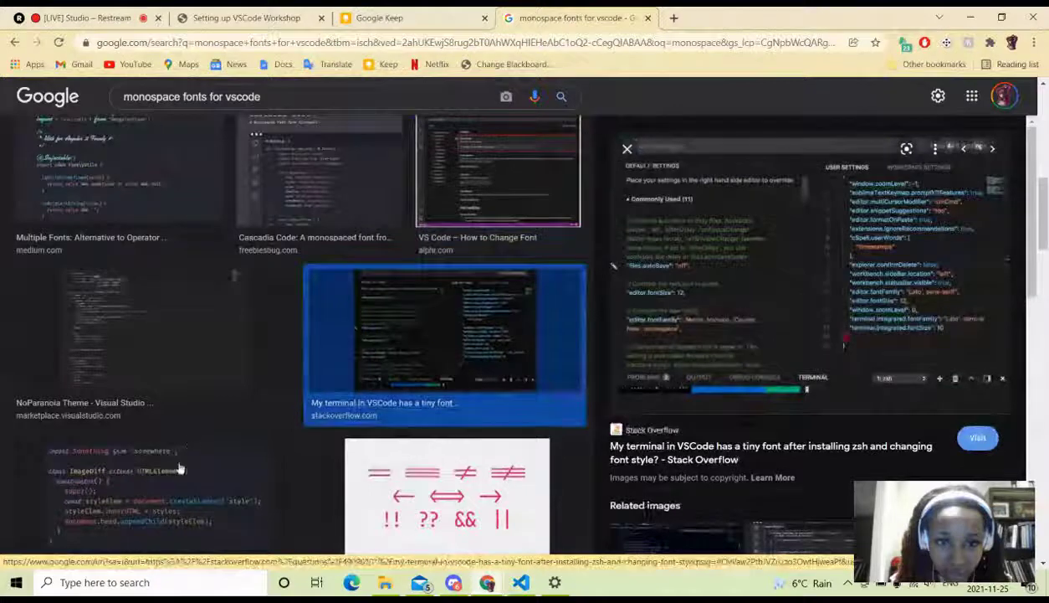
click(177, 452)
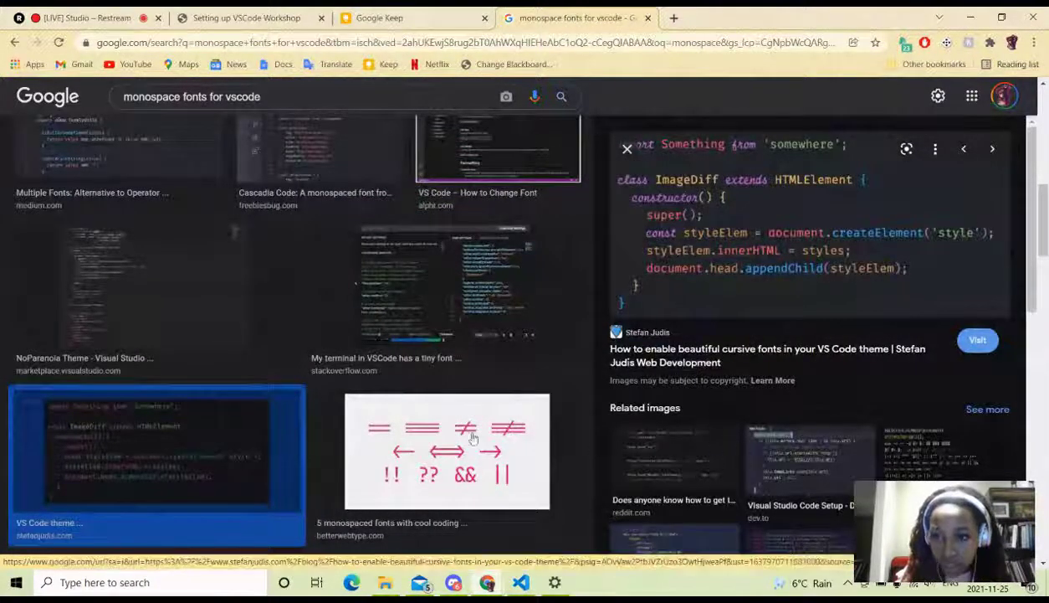
scroll(362, 408, down, 3)
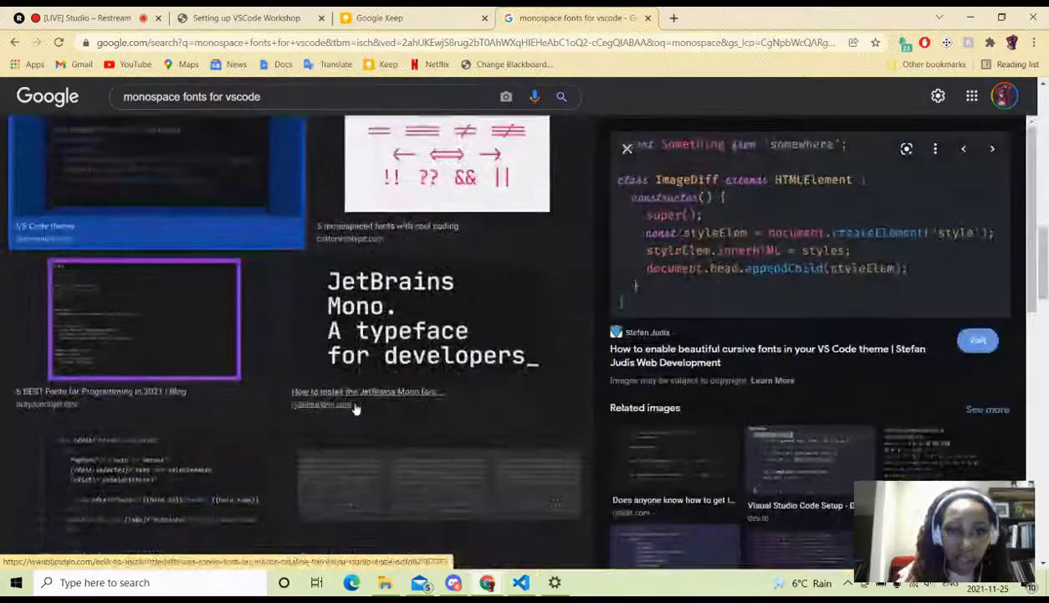
click(201, 429)
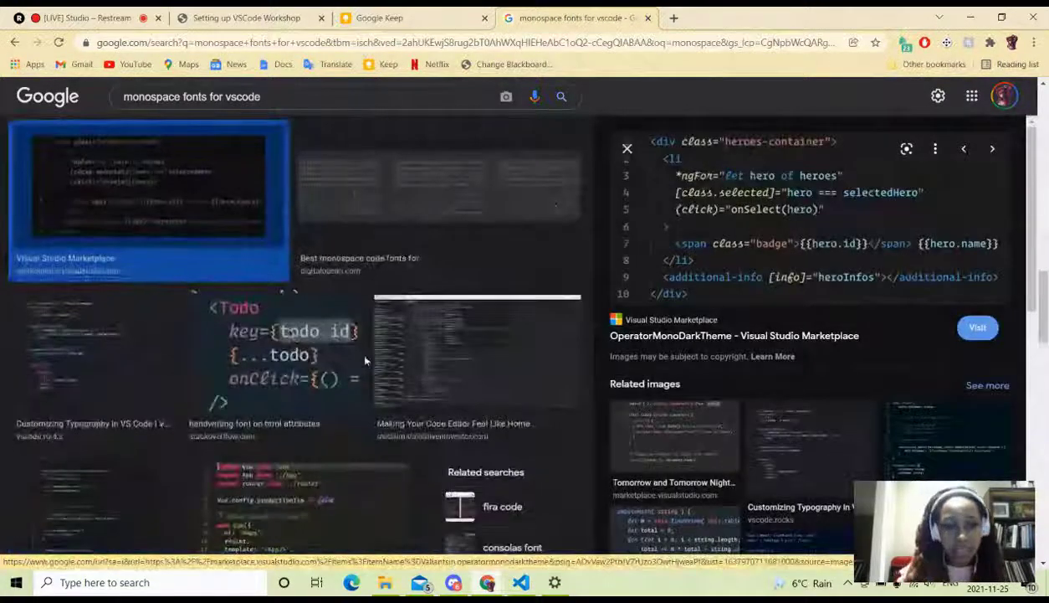
click(293, 370)
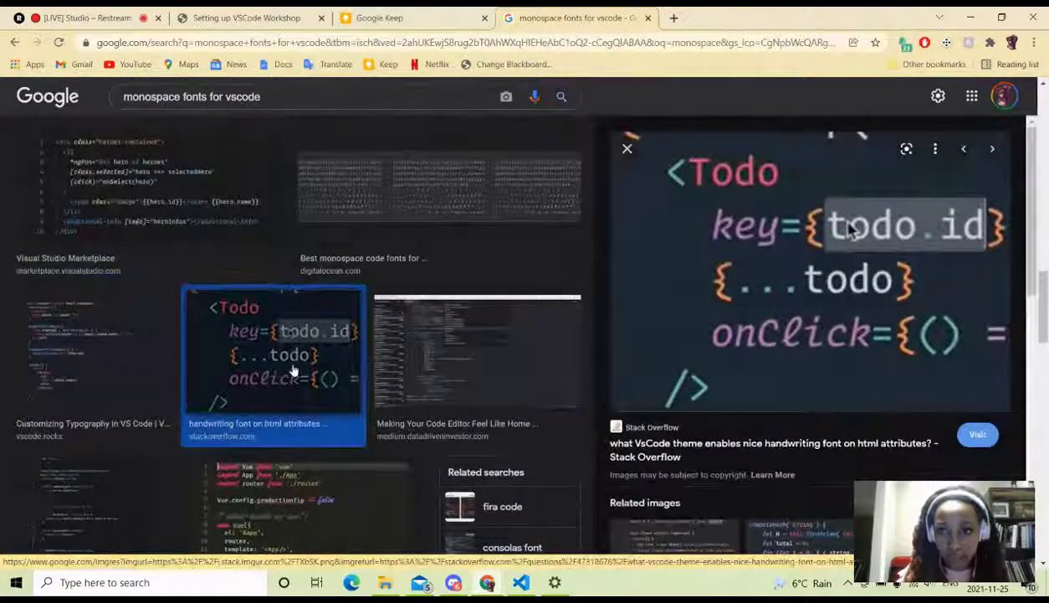
click(293, 370)
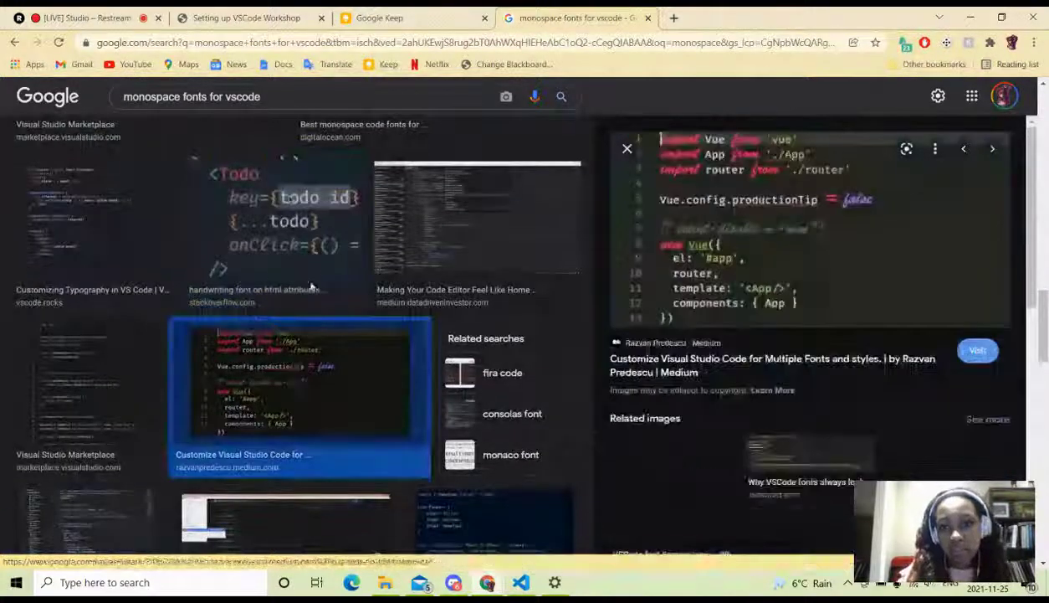
- Open the related "fira code" image search and preview the Sublime Text 3 ligatures sample and the Cascadia Code comparison
click(482, 376)
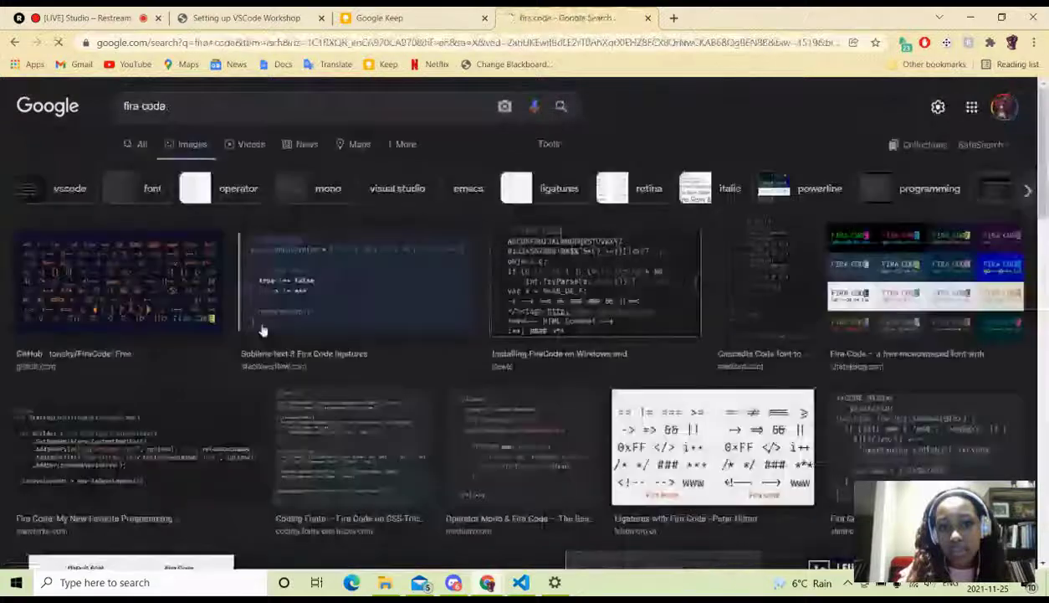
click(369, 311)
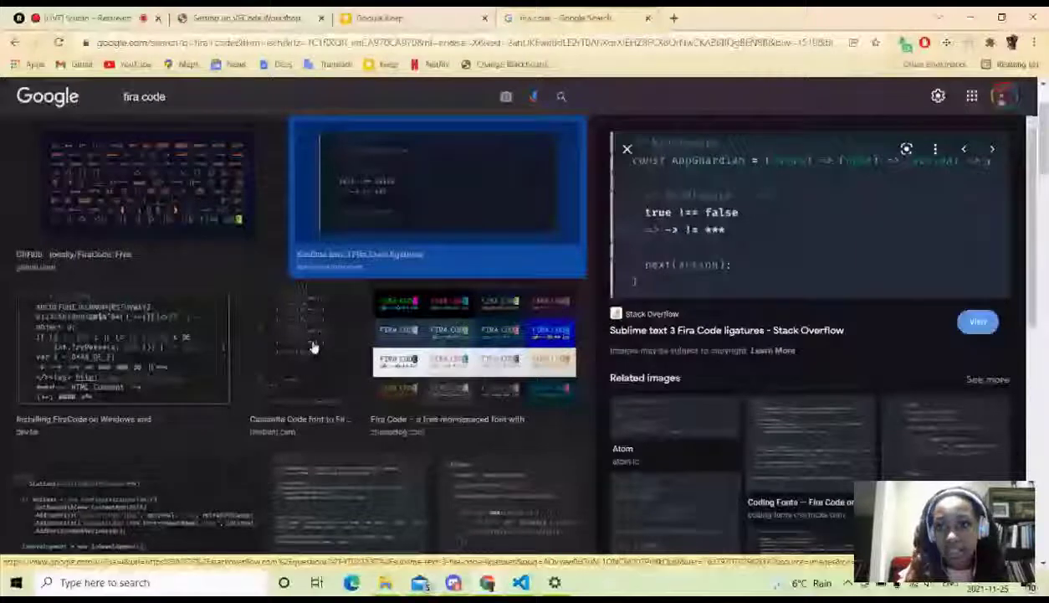
click(313, 347)
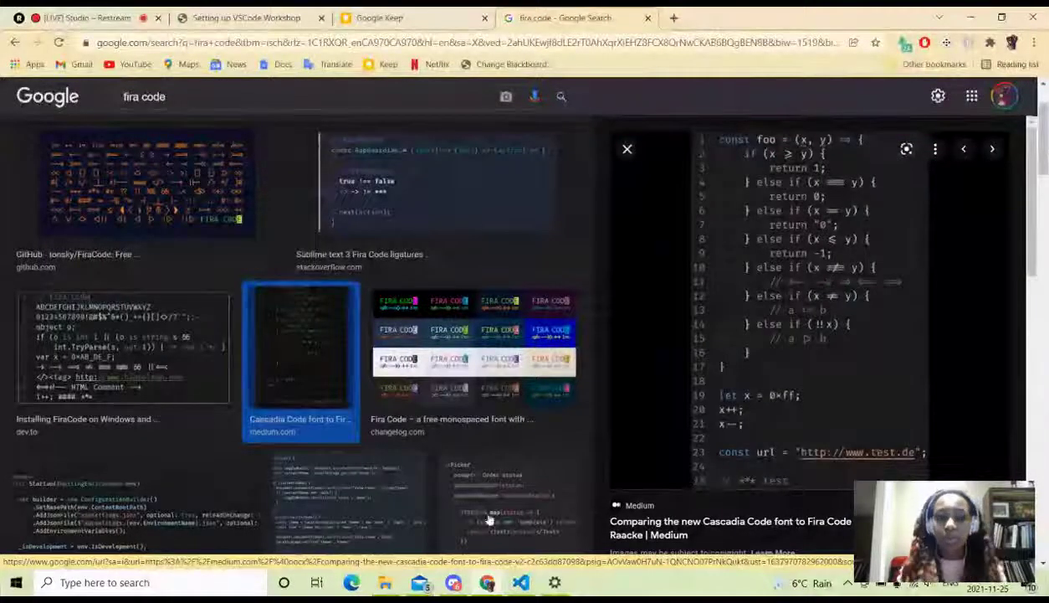
click(456, 582)
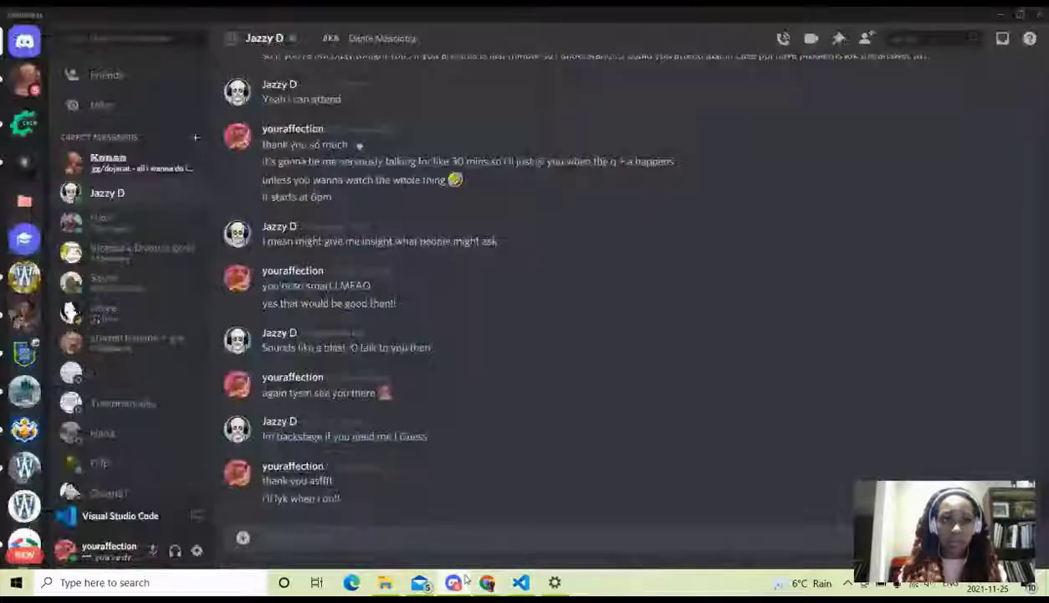
click(487, 582)
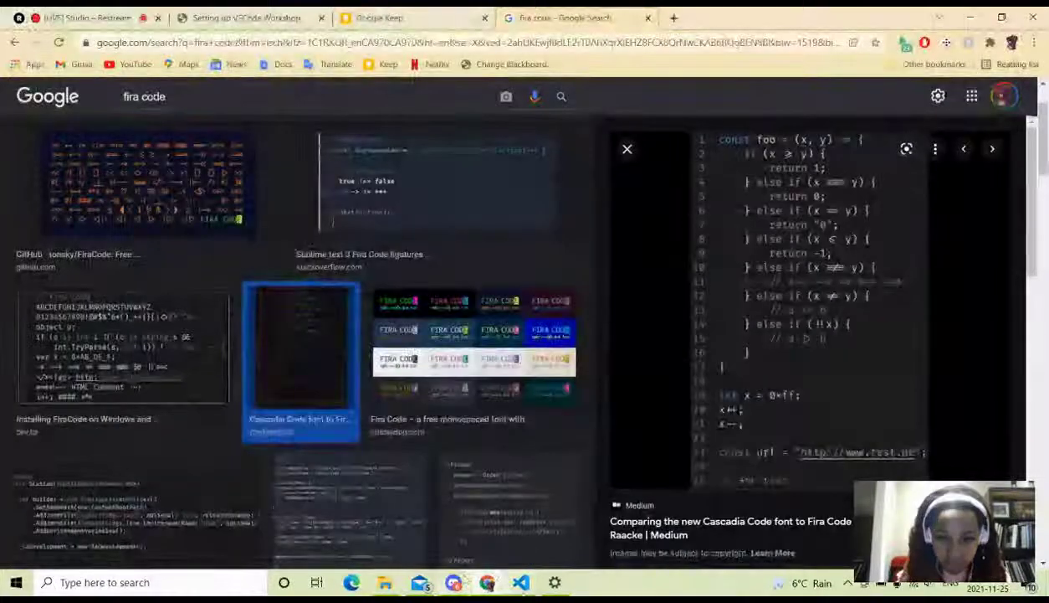
- Switch to VS Code and add blank lines after the final printf in kellyGuessGame.c, entering a three-character operator to test ligatures
click(519, 583)
scroll(232, 148, down, 15)
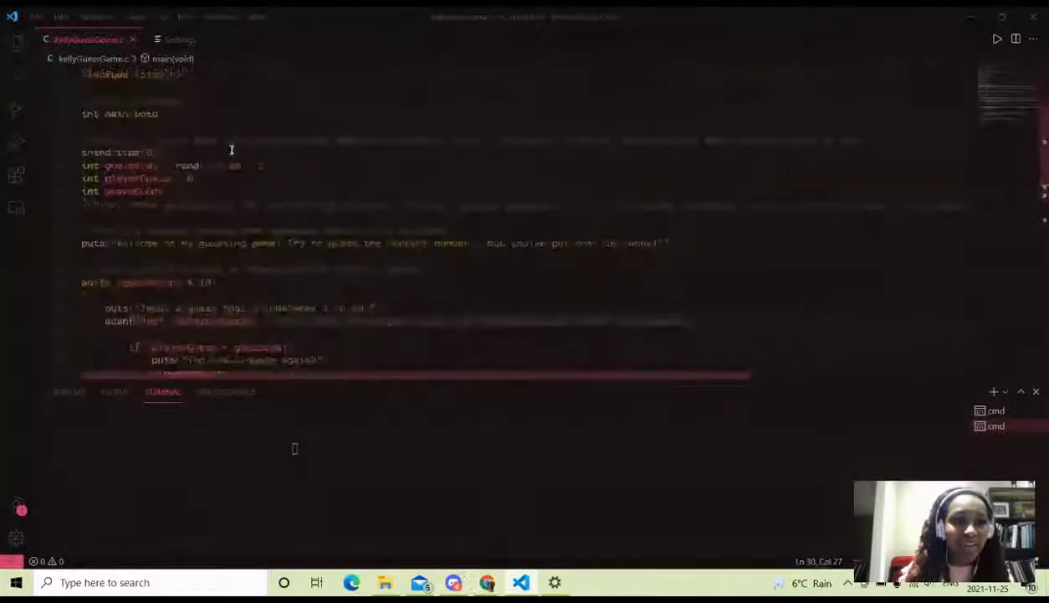
scroll(227, 102, up, 3)
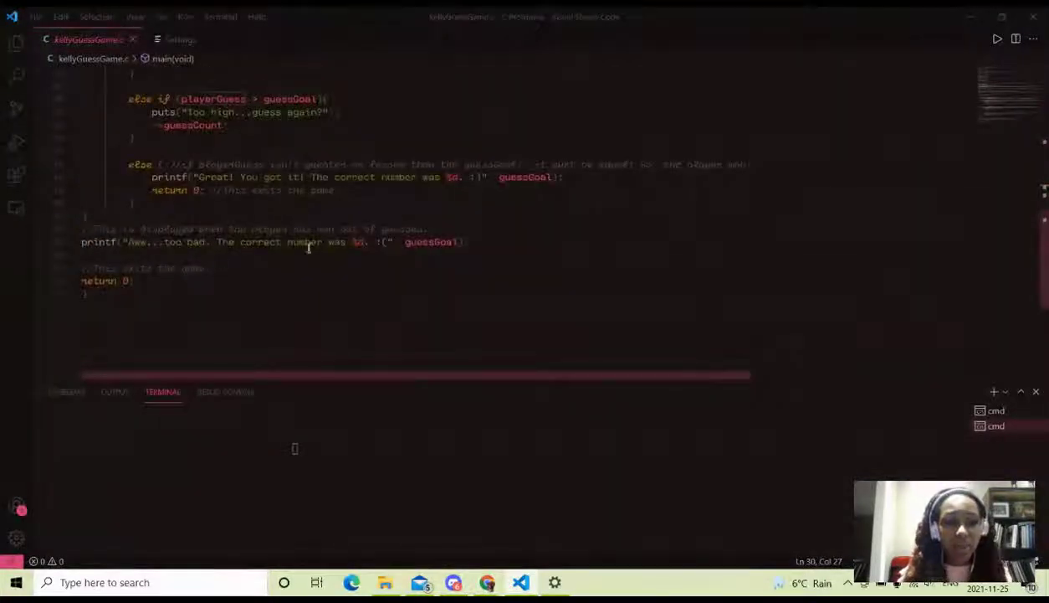
click(195, 250)
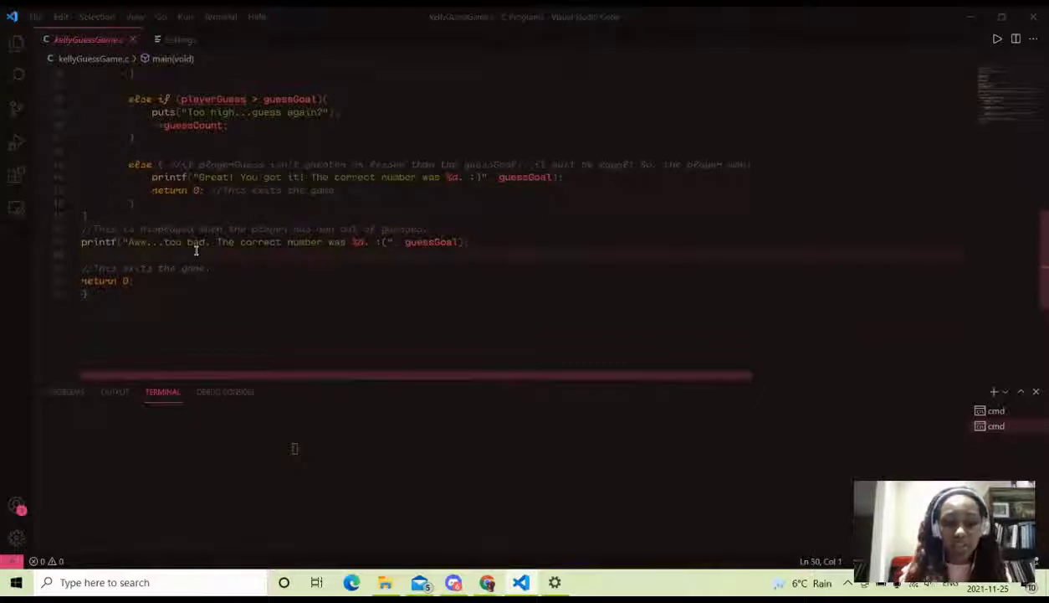
key(Return)
key(Return)
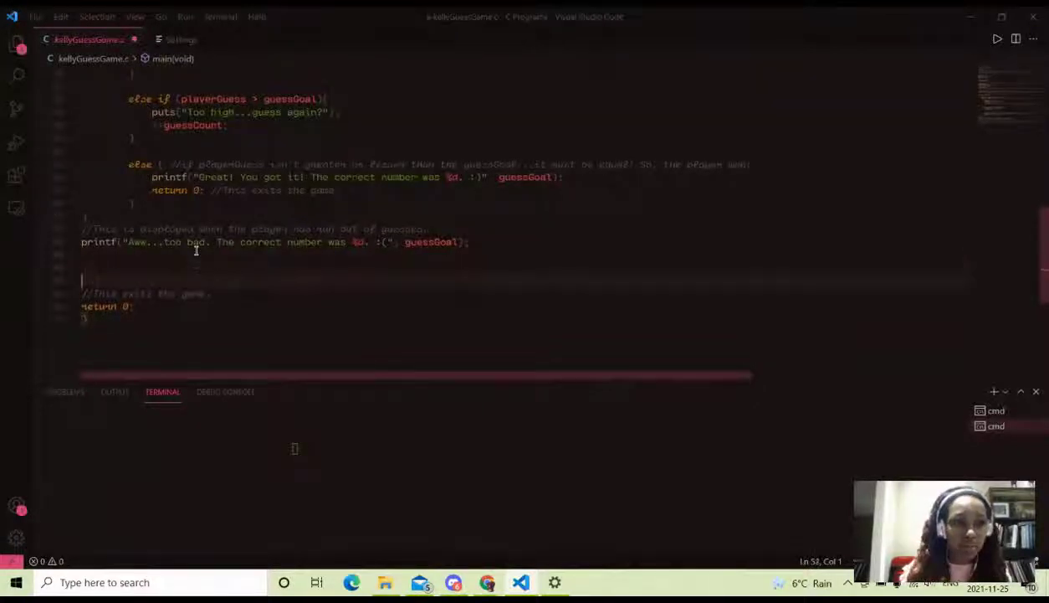
click(87, 263)
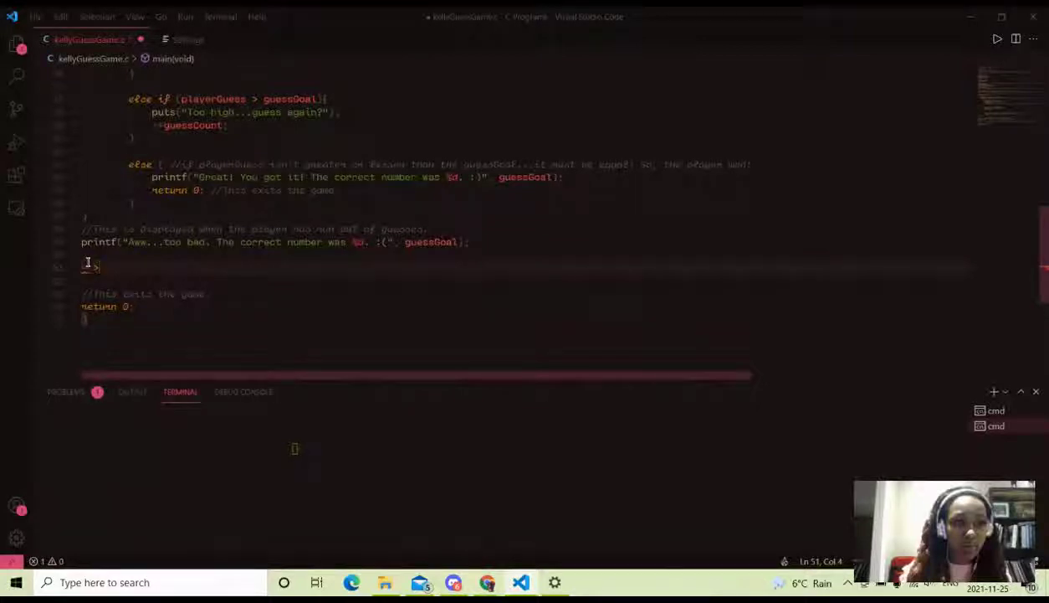
- Try other operator character combinations on the test line above the "This exits the game" comment
key(BackSpace)
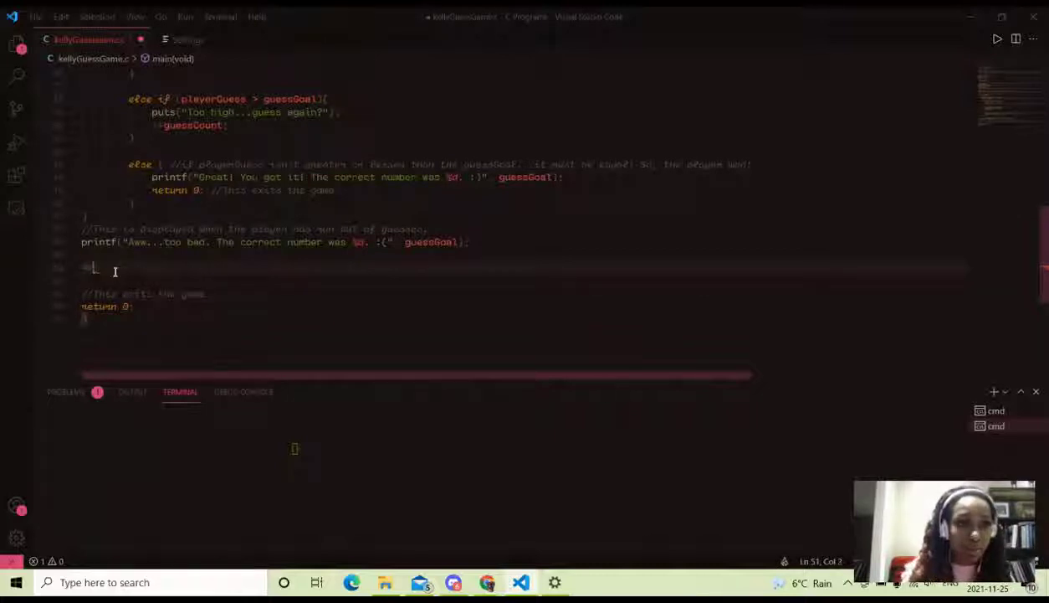
text(/)
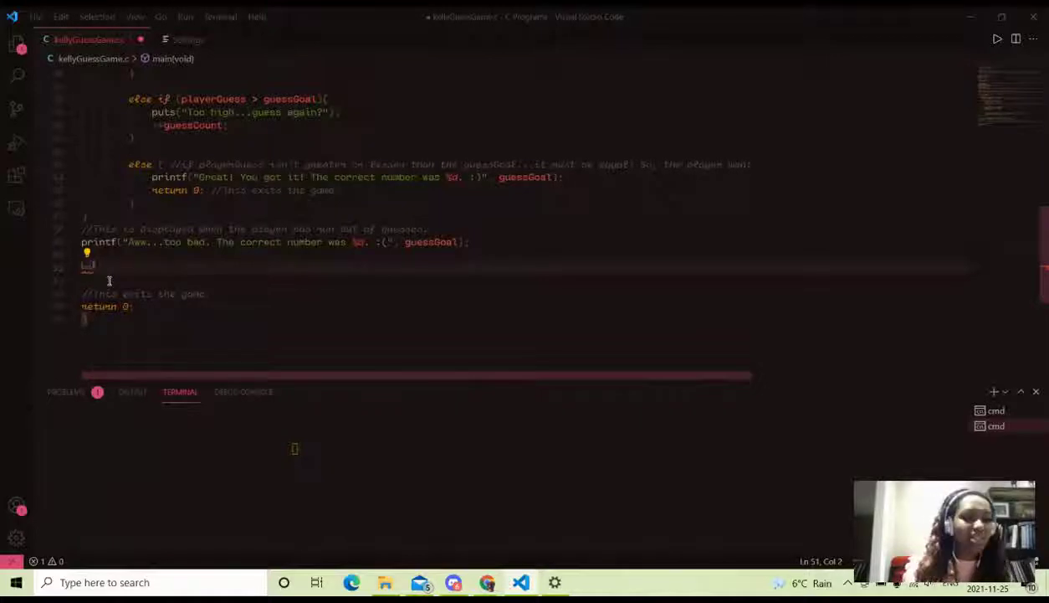
key(BackSpace)
key(BackSpace)
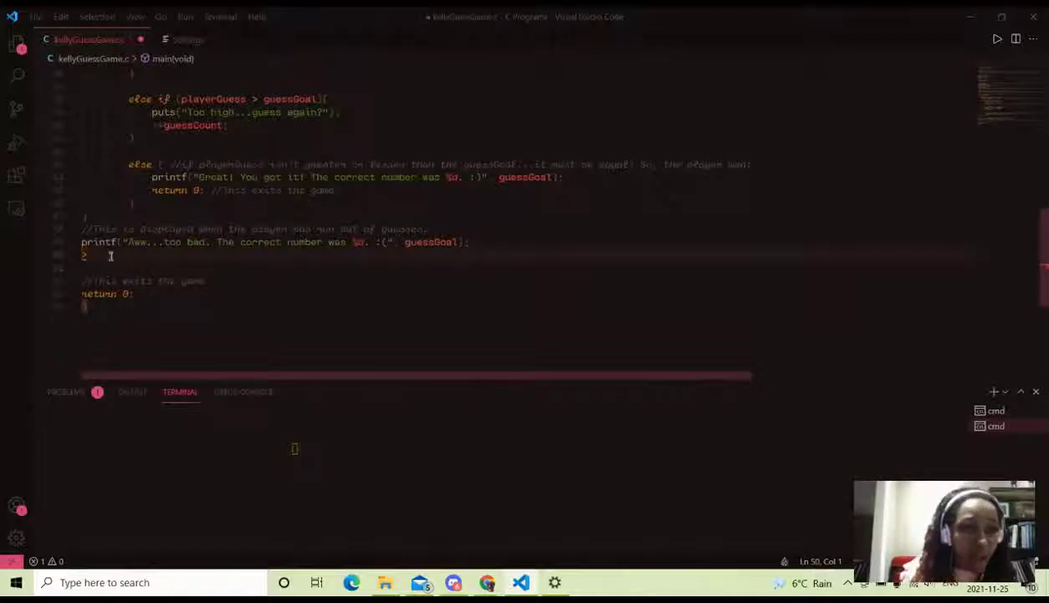
key(Return)
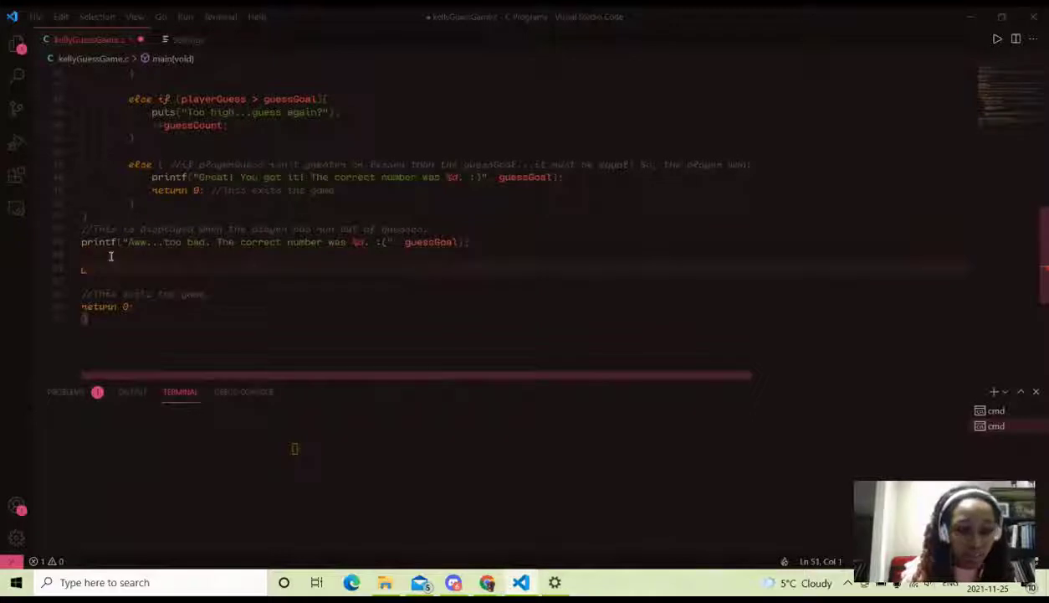
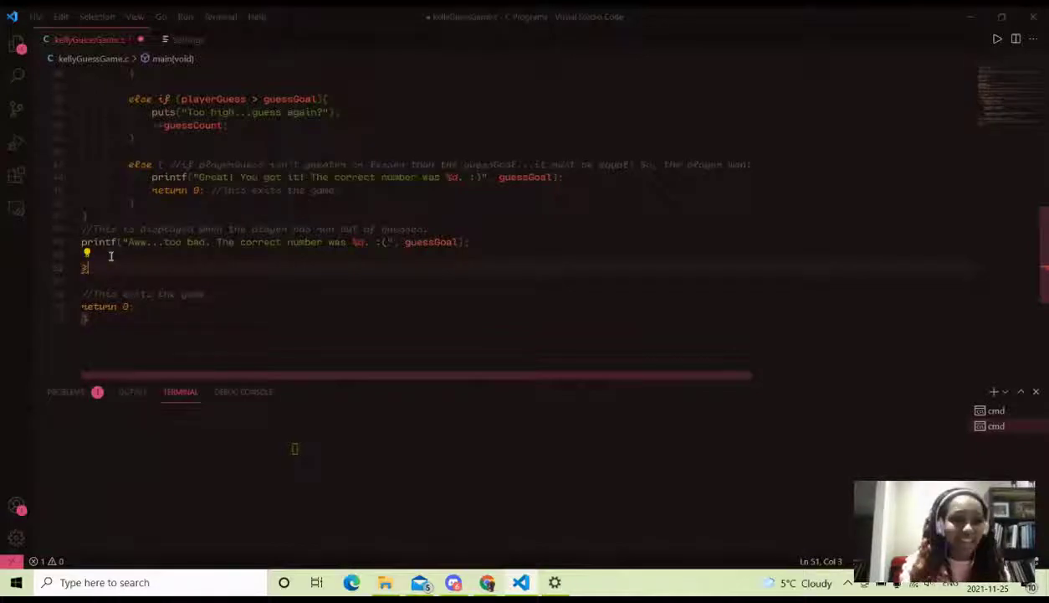
- Remove the ligature test characters and extra blank lines below the final printf, and save kellyGuessGame.c
key(BackSpace)
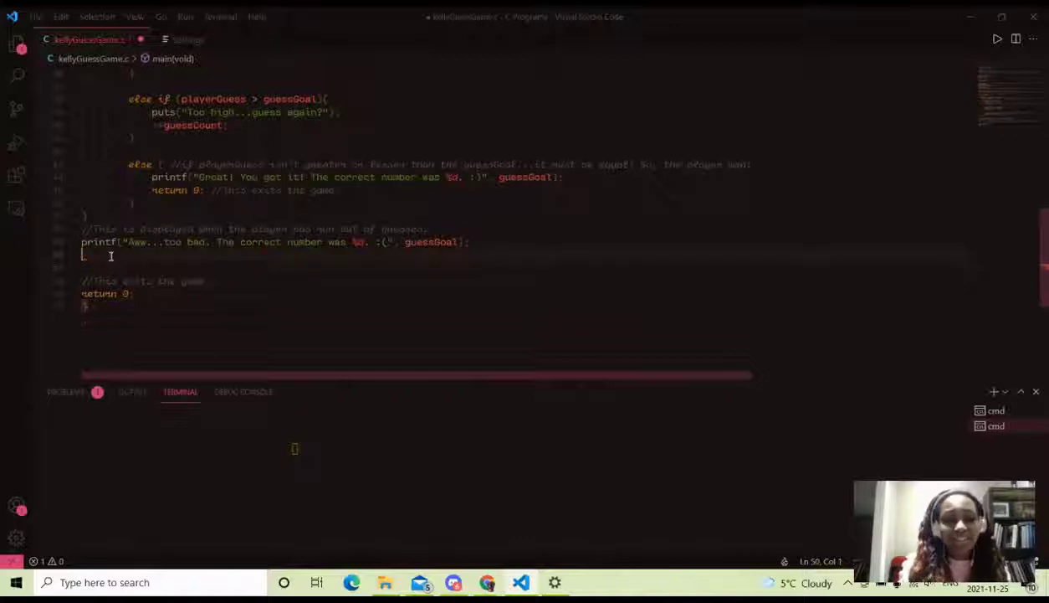
key(BackSpace)
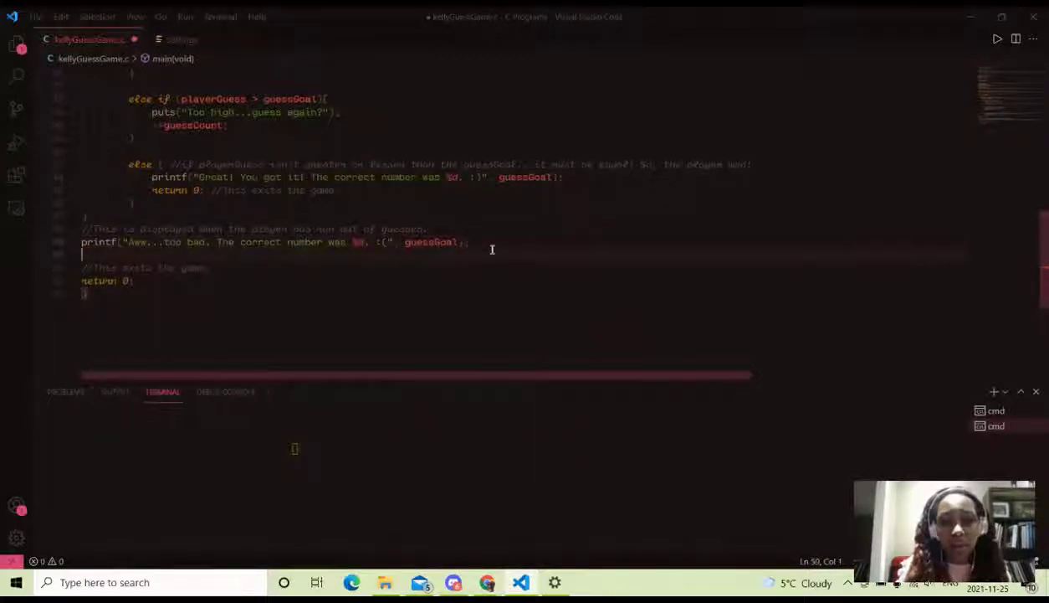
key(Down)
key(ctrl+s)
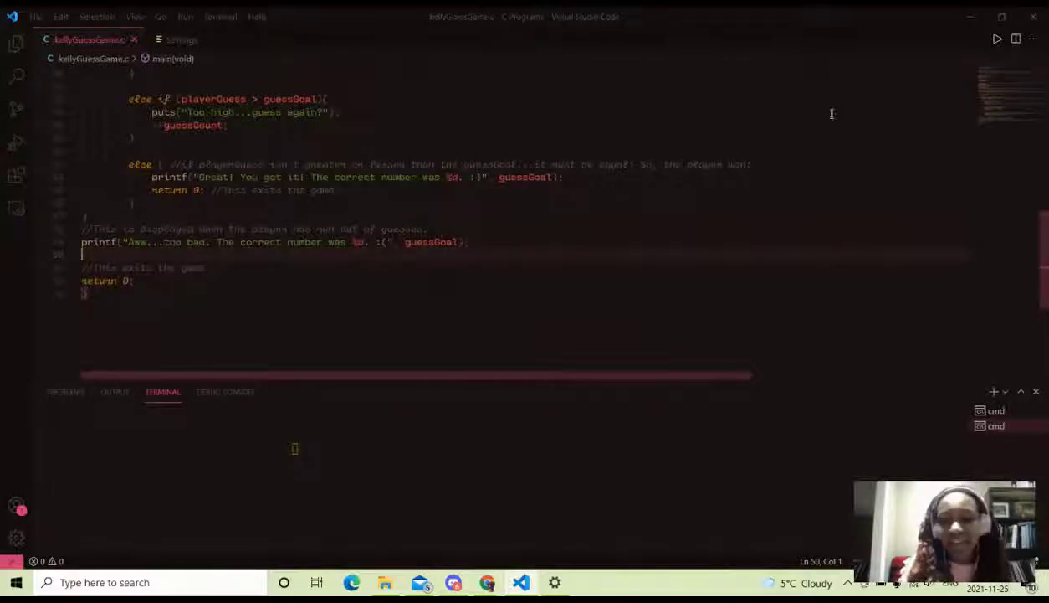
- Return to the browser, search for "fira code font" and show the general web results instead of images
click(971, 17)
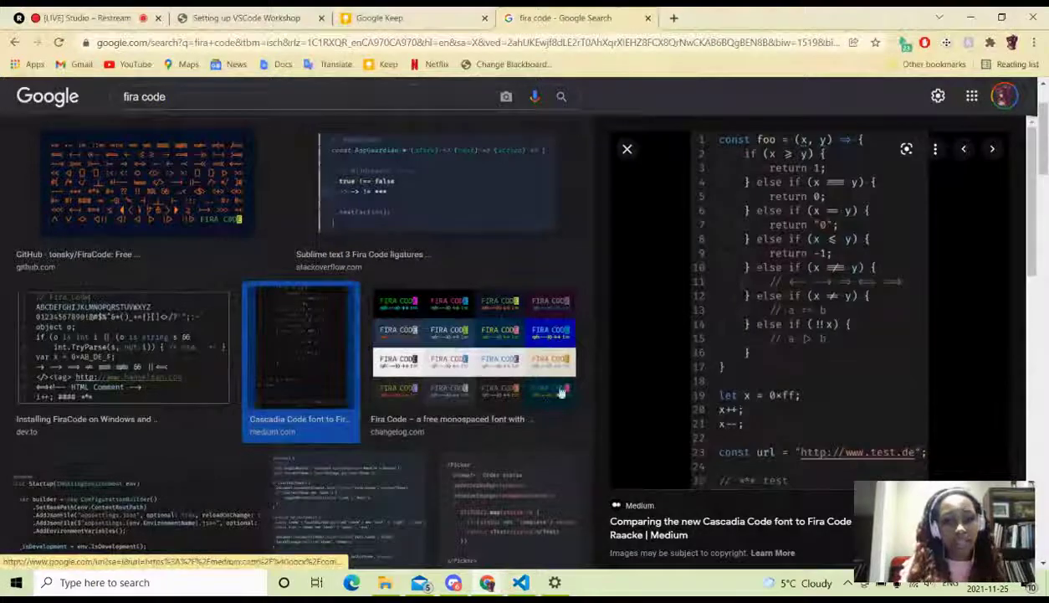
scroll(389, 285, up, 3)
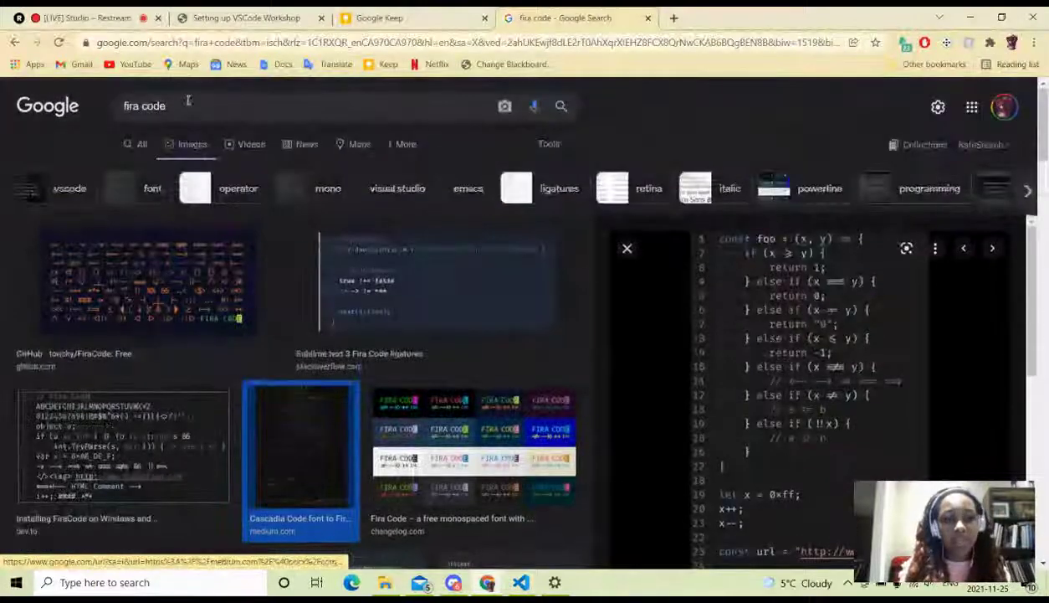
click(188, 100)
triple_click(189, 100)
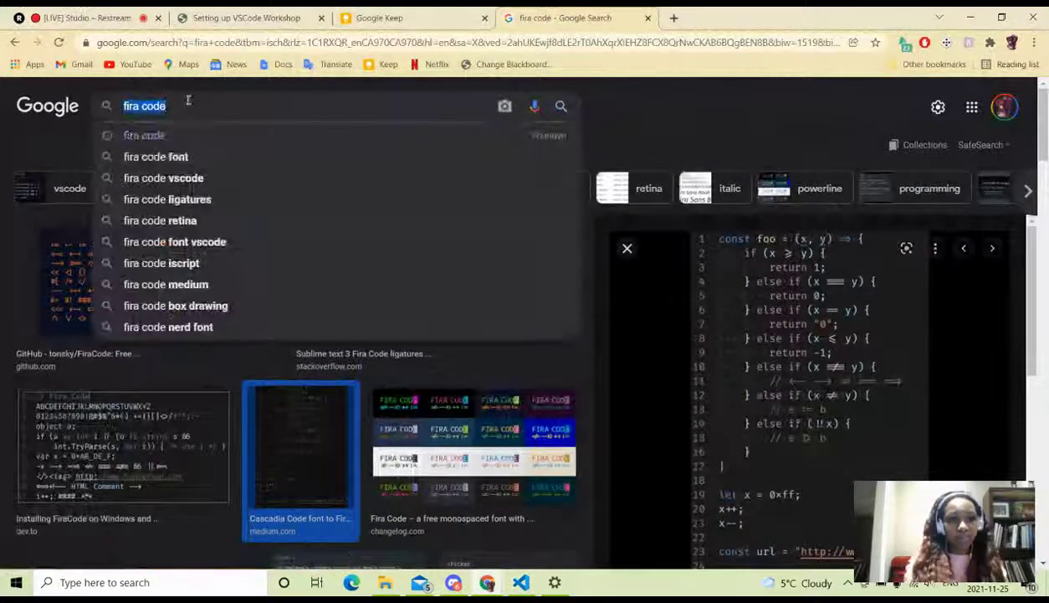
click(164, 158)
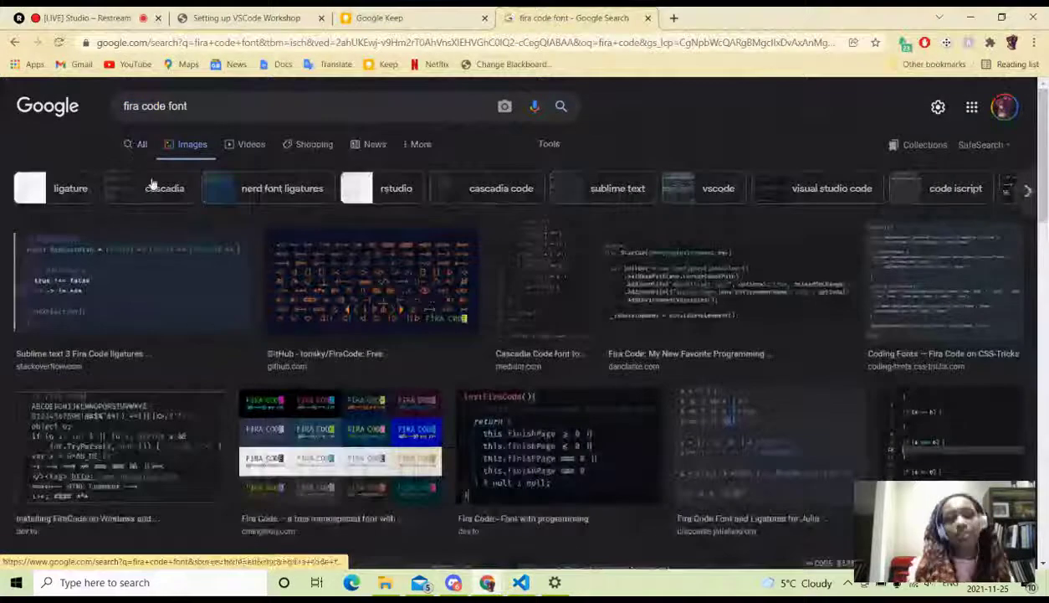
click(137, 145)
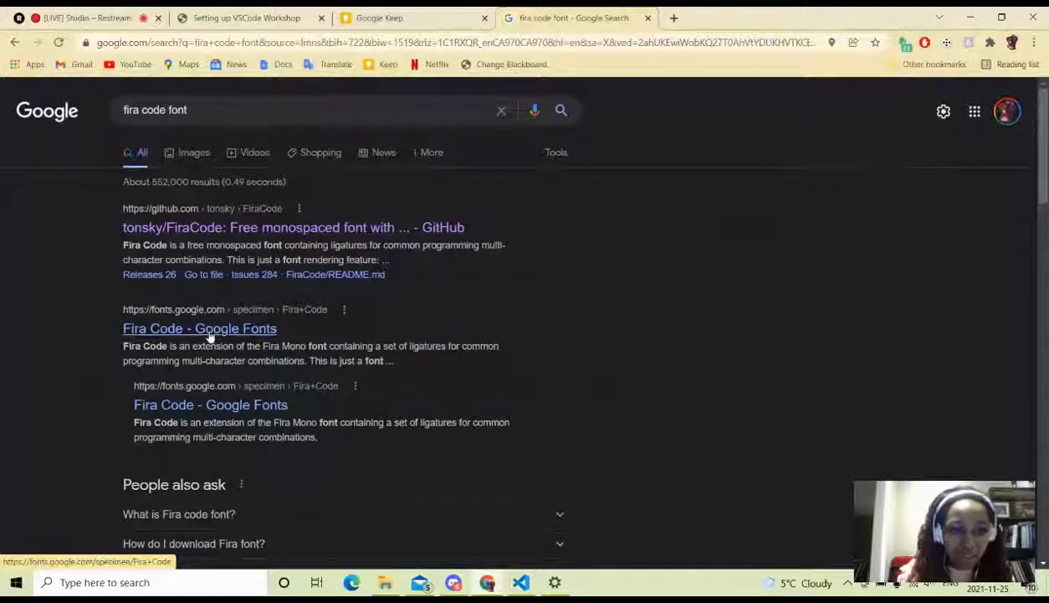
- Search the web for "fira code font download" and check the Restream Studio chat before returning to the results
scroll(209, 333, down, 2)
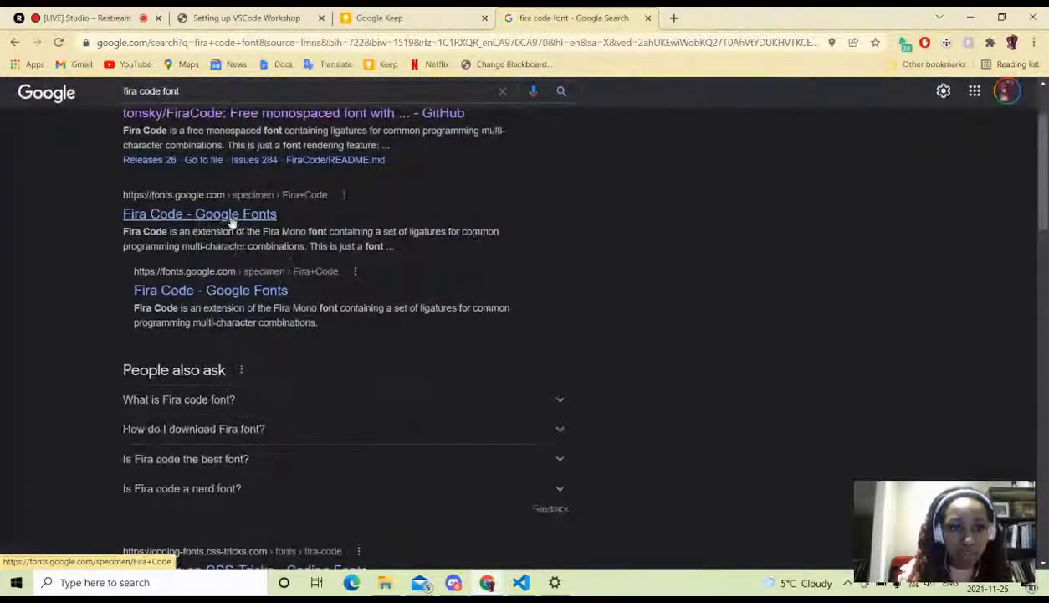
click(205, 93)
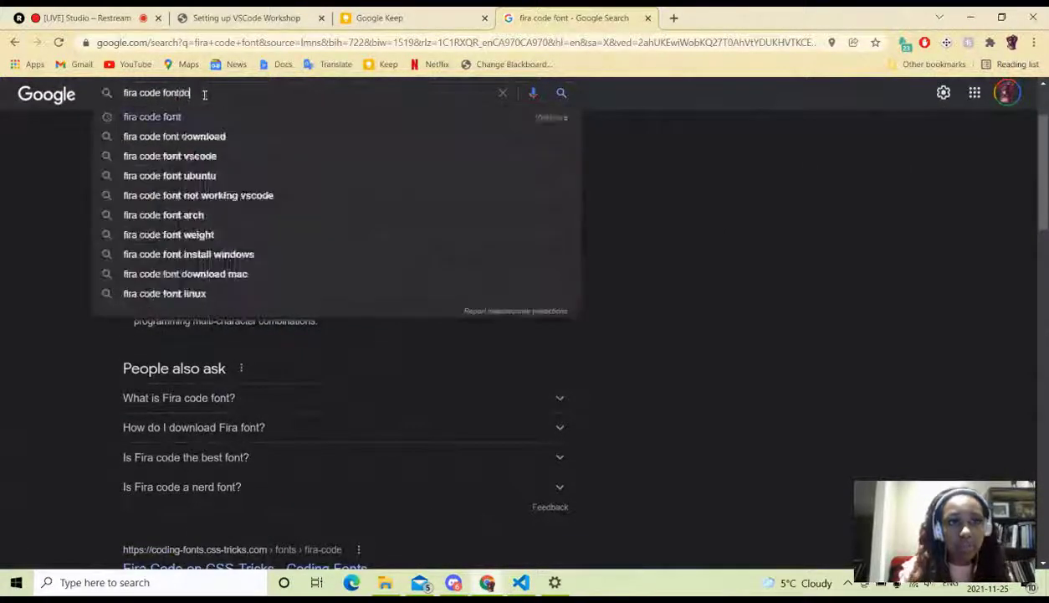
text(down)
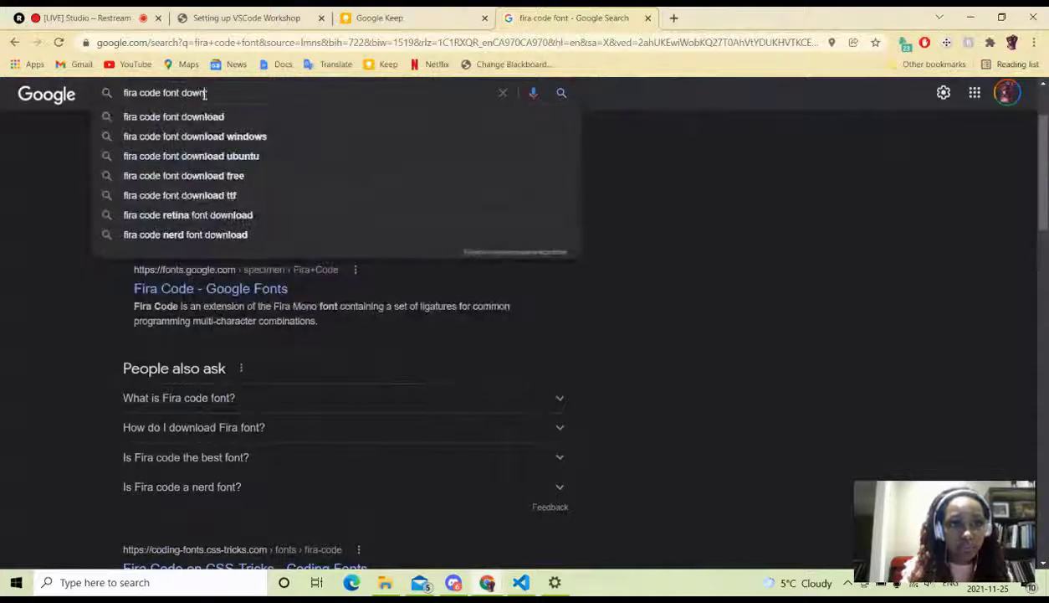
text(load)
key(Return)
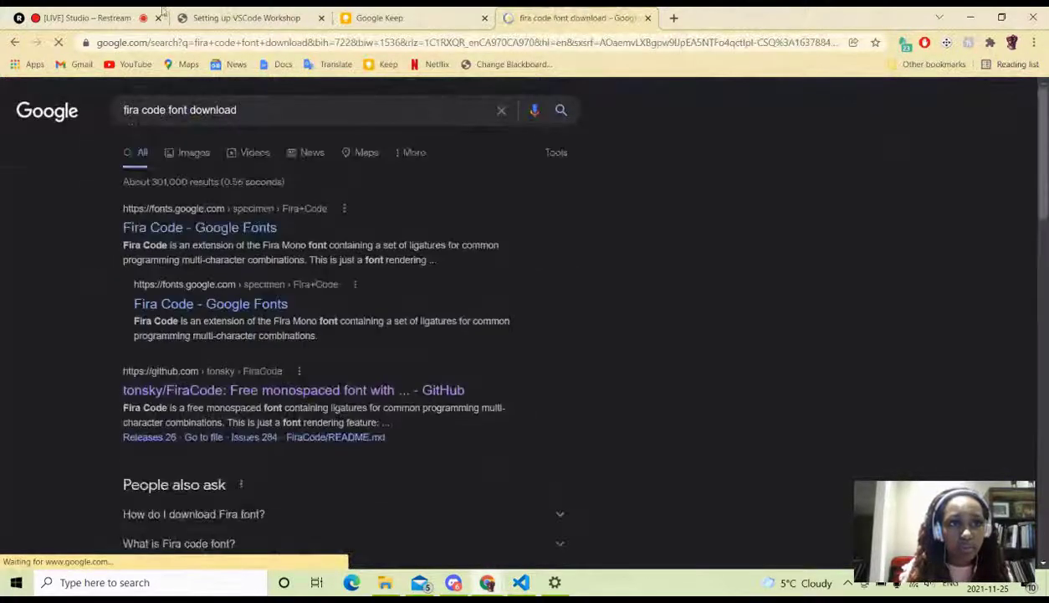
click(92, 17)
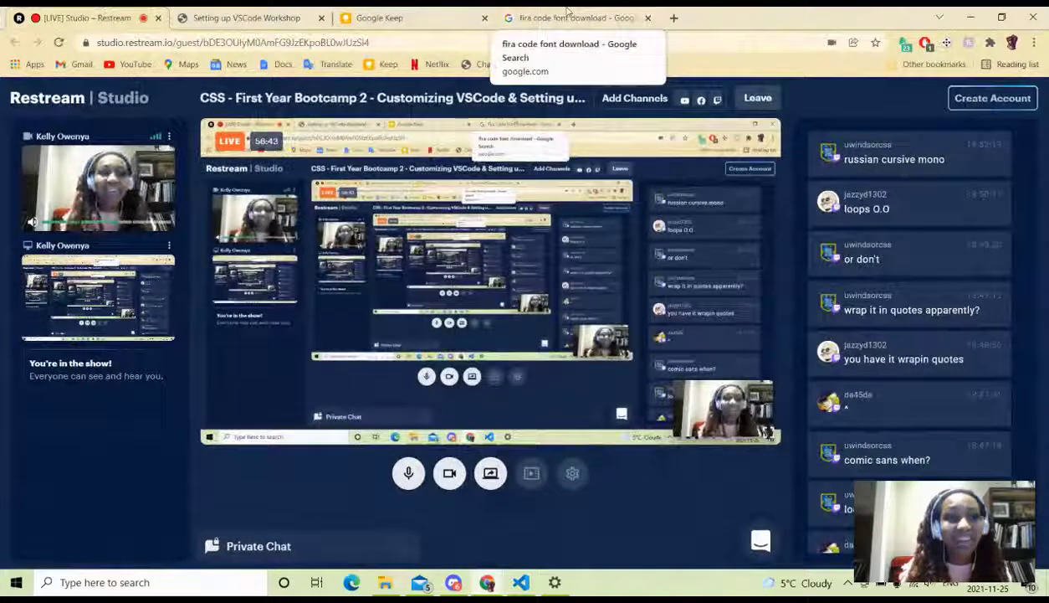
click(567, 17)
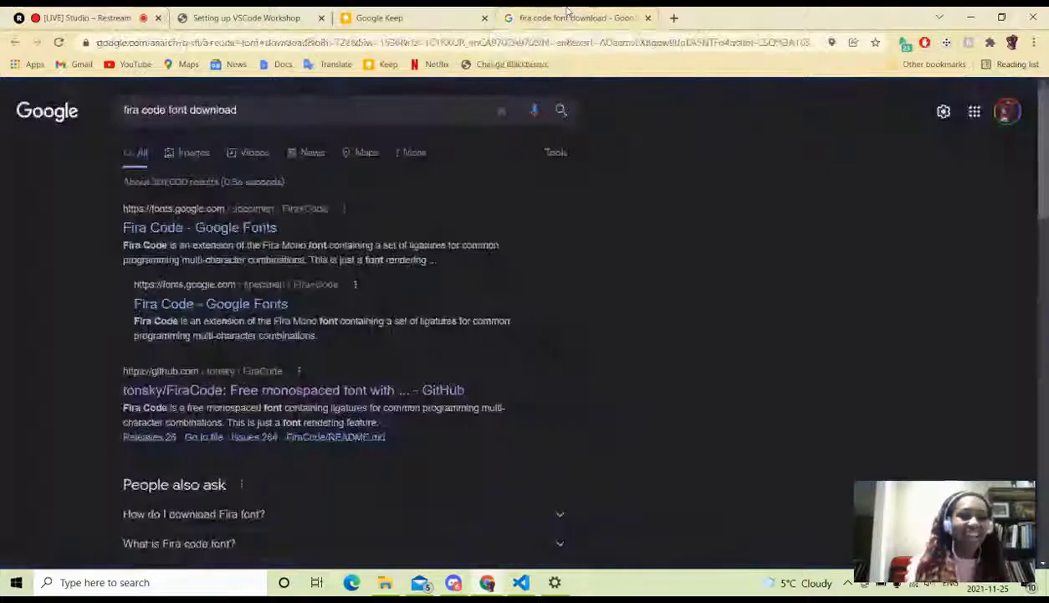
- Download the Fira Code family from its Google Fonts page and open Fira_Code.zip in a maximized archive window
click(173, 235)
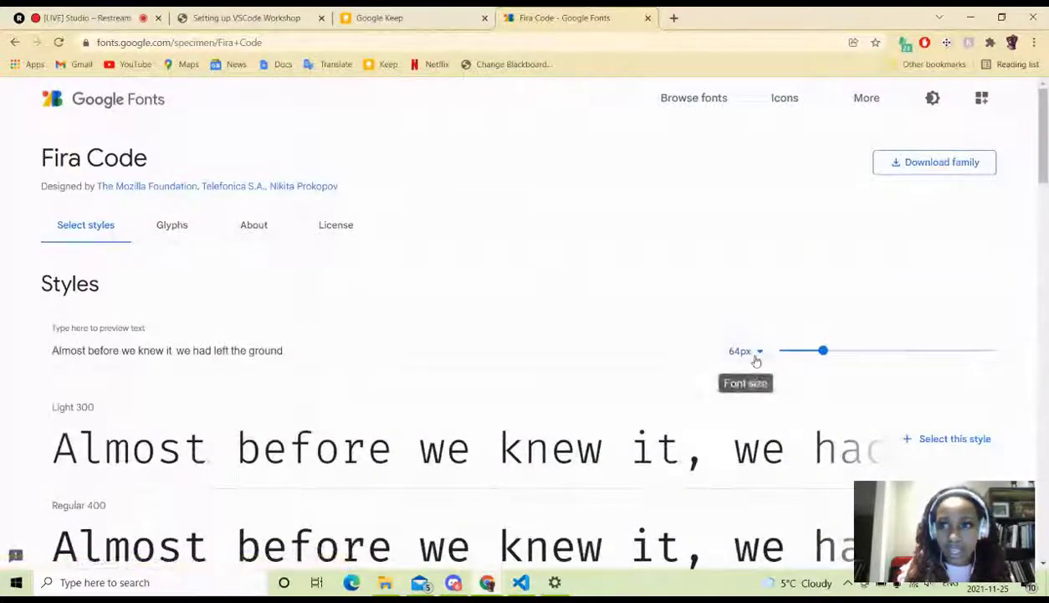
click(910, 163)
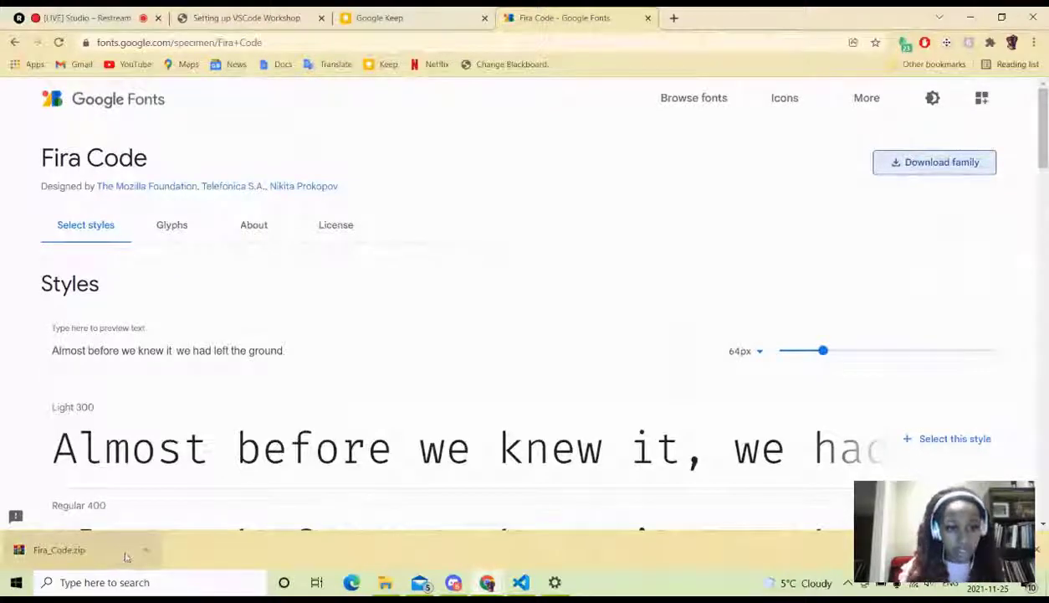
click(123, 554)
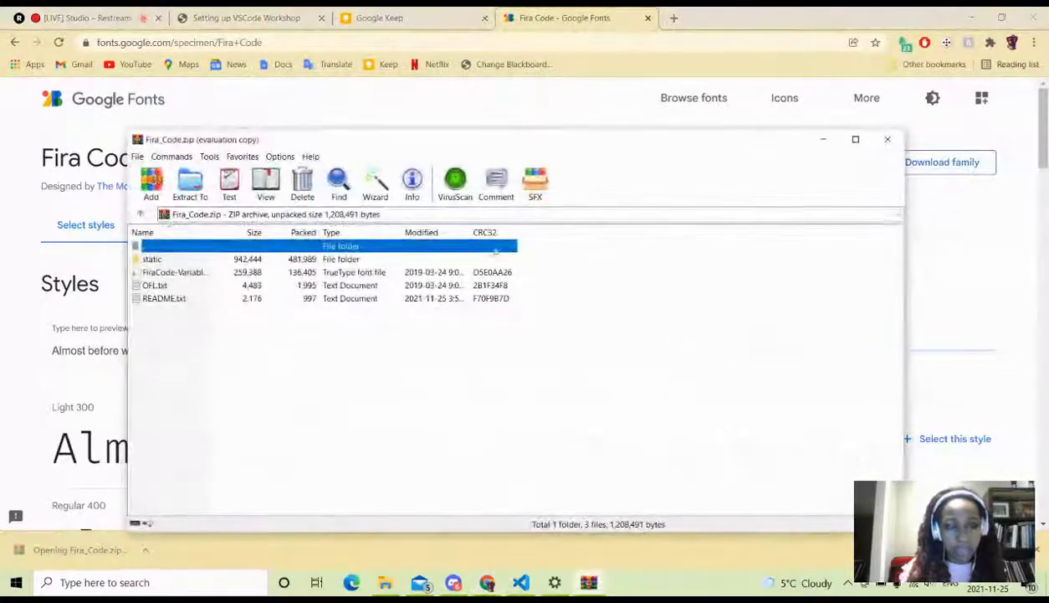
click(856, 139)
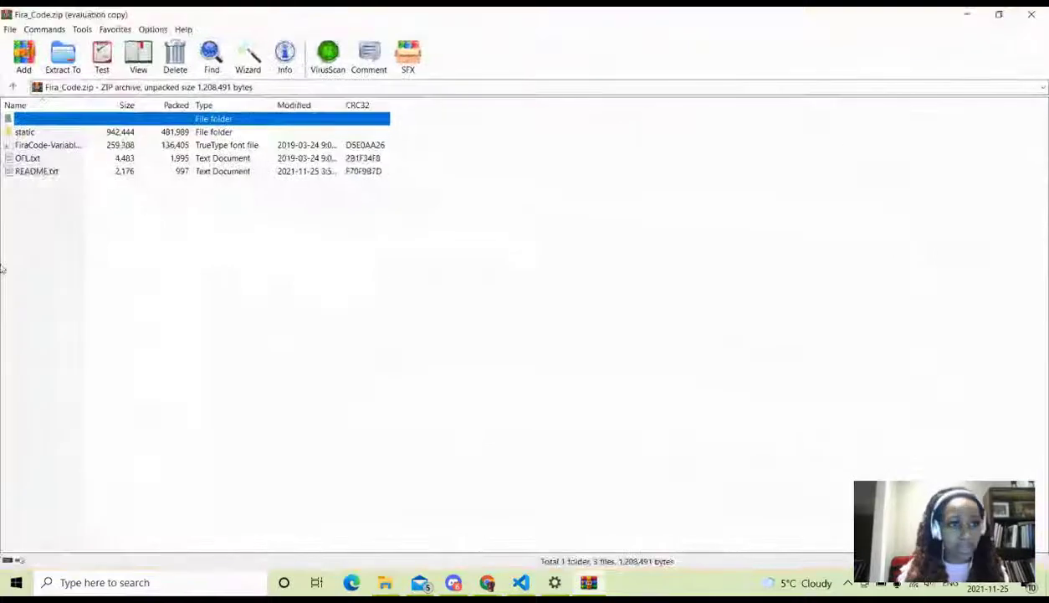
- Preview the FiraCode-Variable TrueType font file from the archive and close the preview
click(84, 152)
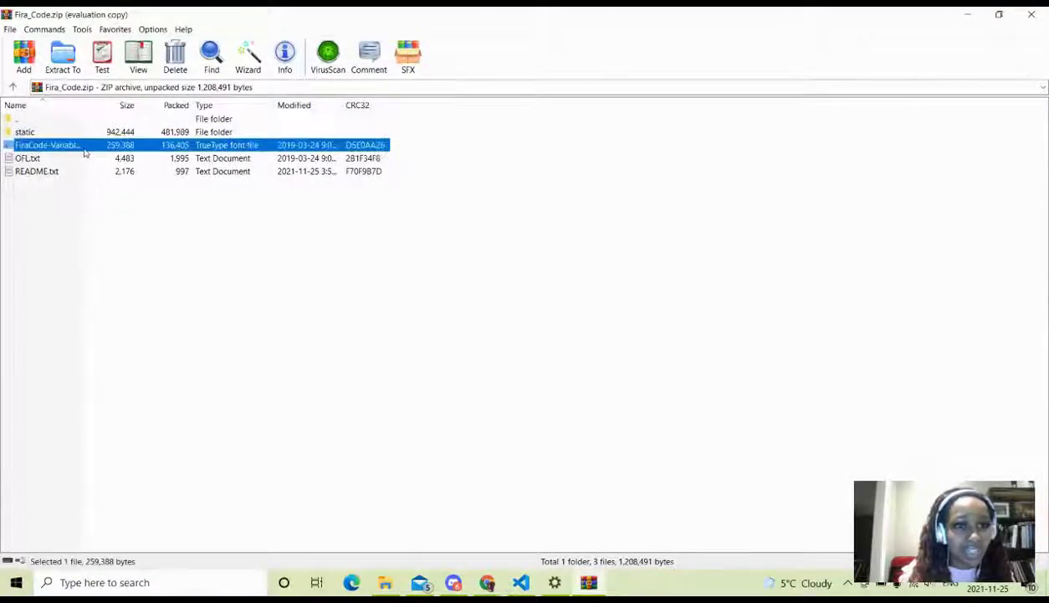
double_click(86, 147)
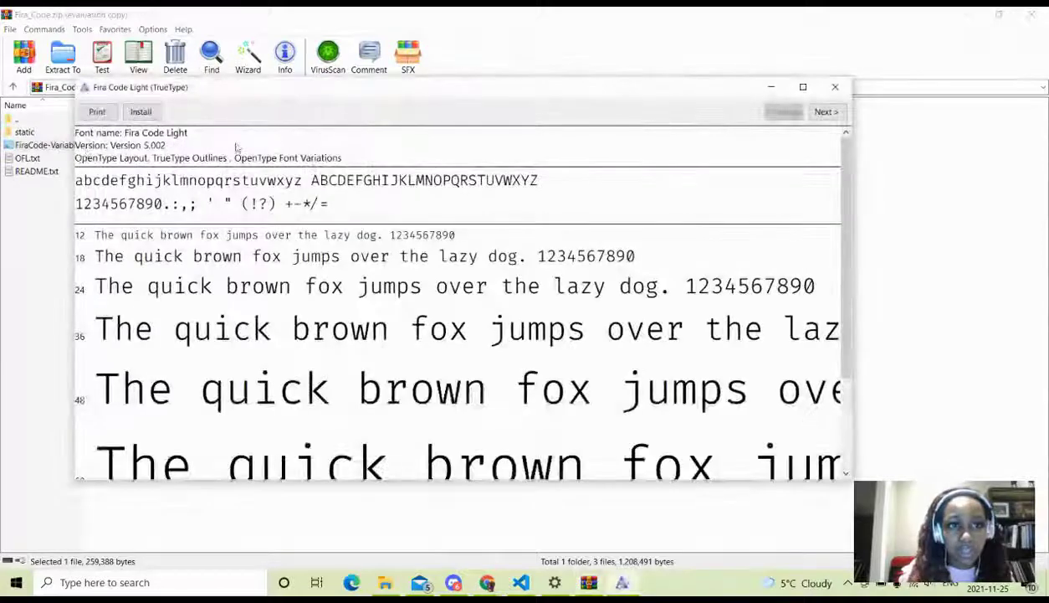
click(835, 86)
- Extract the FiraCode-Variable font file to C:\Users\USER\Downloads\Fira_Code
right_click(188, 146)
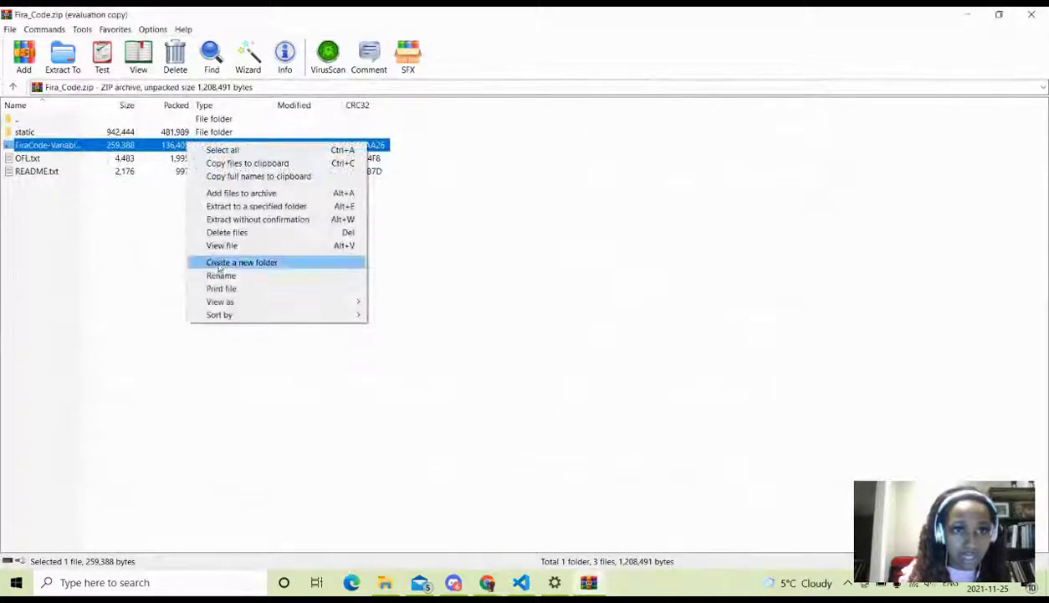
click(241, 207)
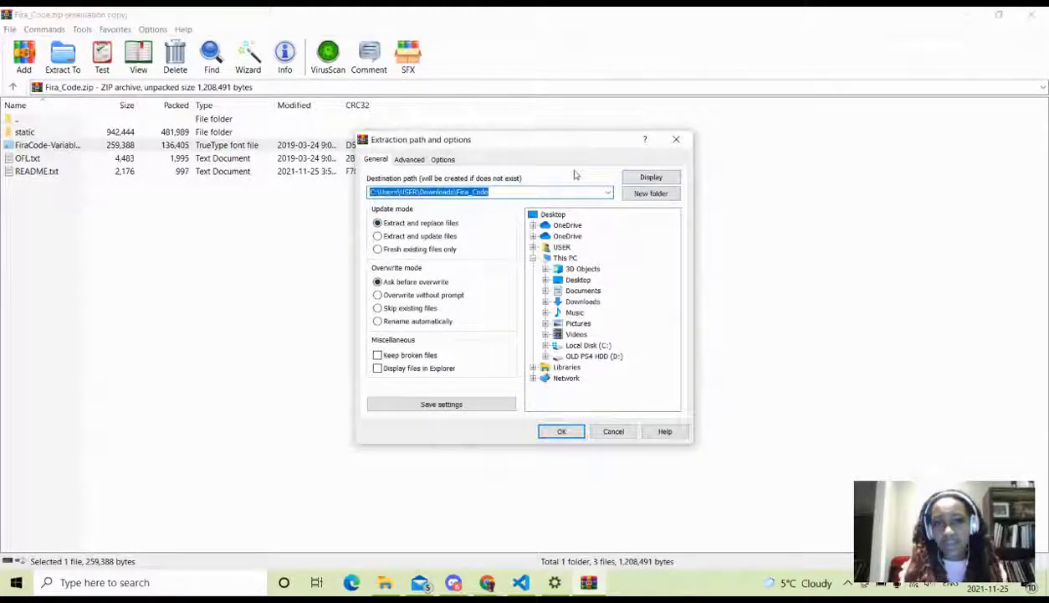
click(529, 192)
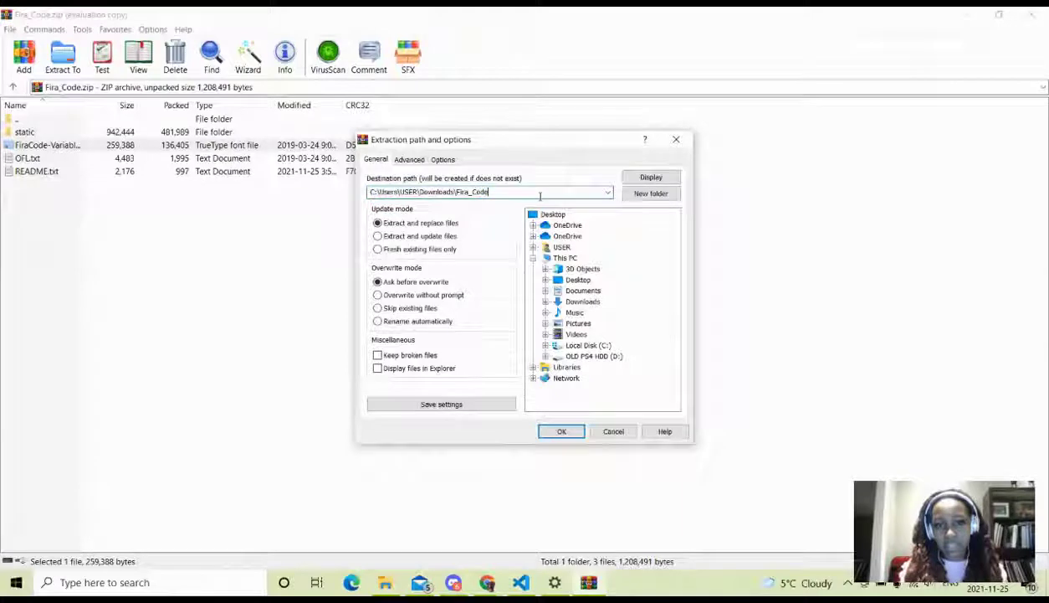
click(558, 432)
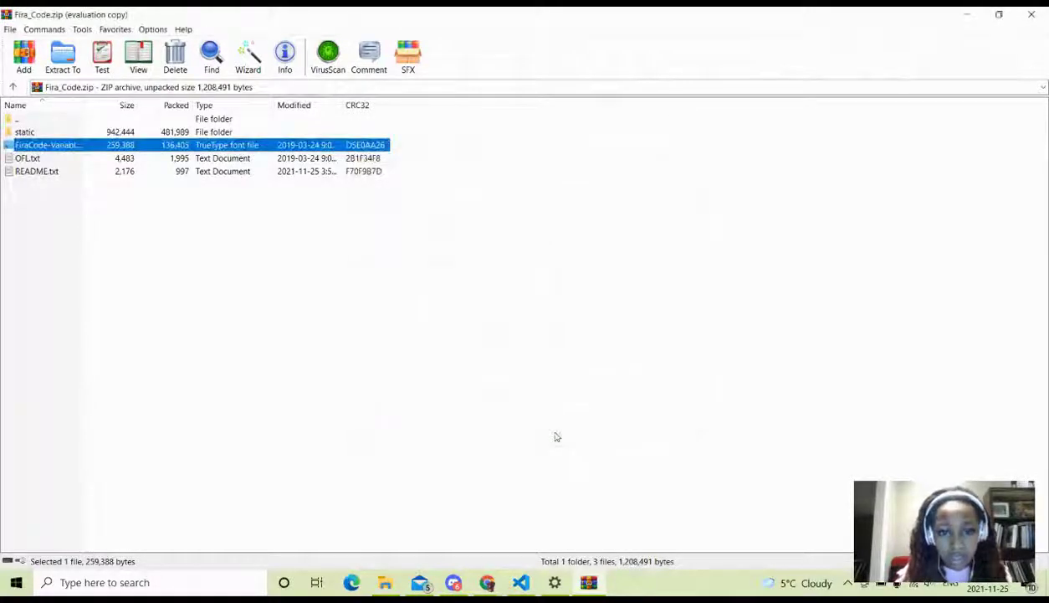
- Switch to File Explorer in a maximized window and open the Fira_Code archive from the Downloads folder
click(386, 584)
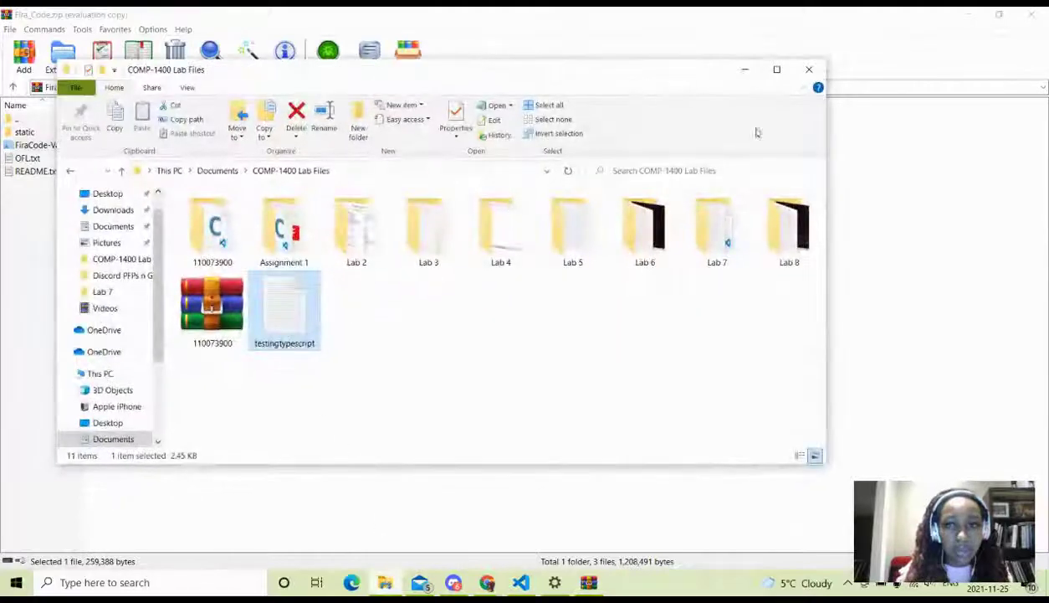
click(776, 70)
click(59, 180)
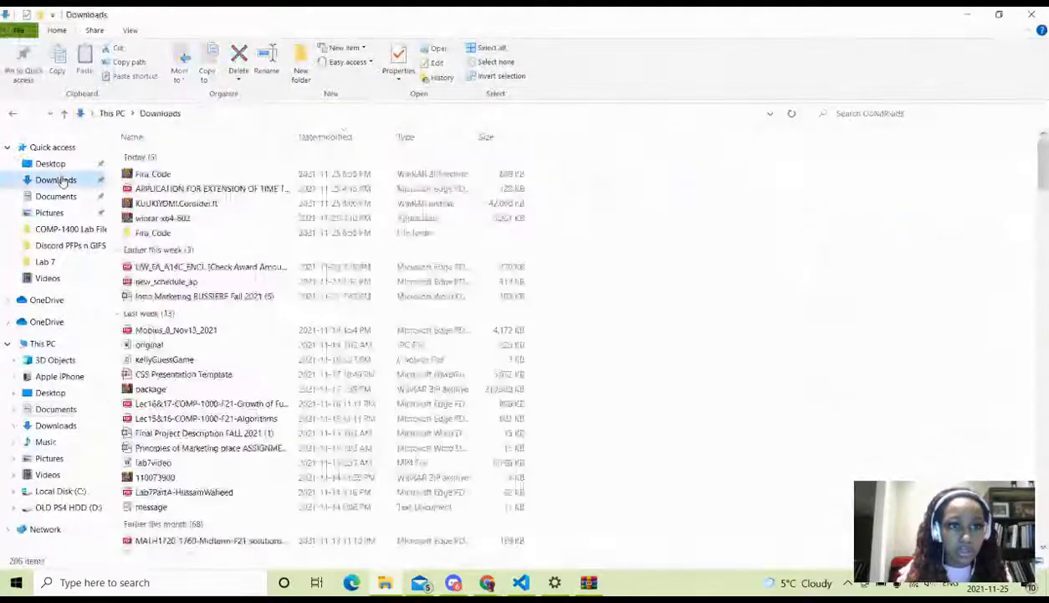
double_click(185, 174)
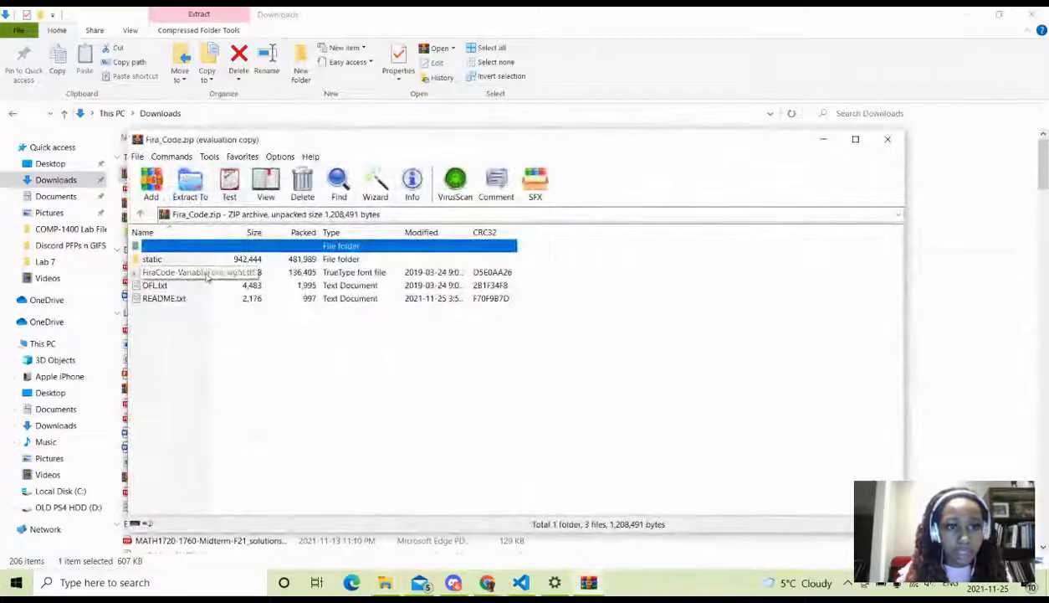
click(242, 276)
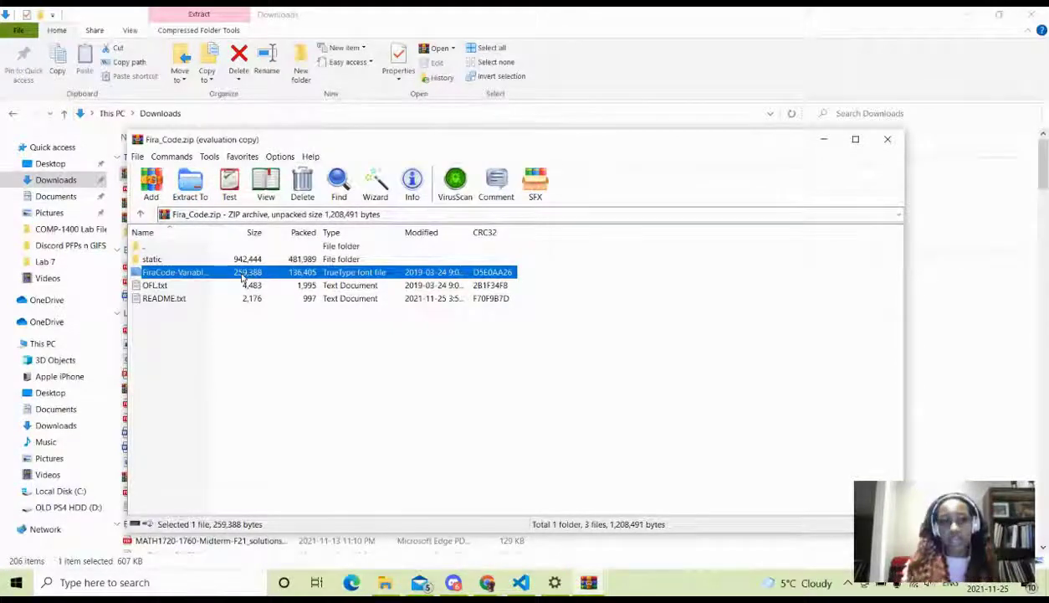
right_click(243, 278)
key(Escape)
key(Up)
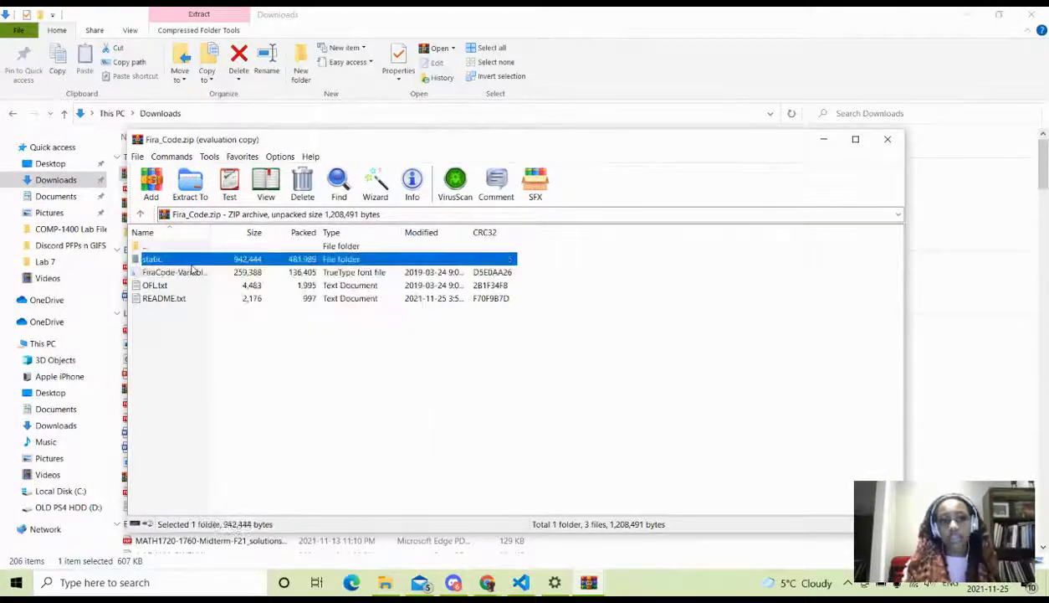
click(353, 276)
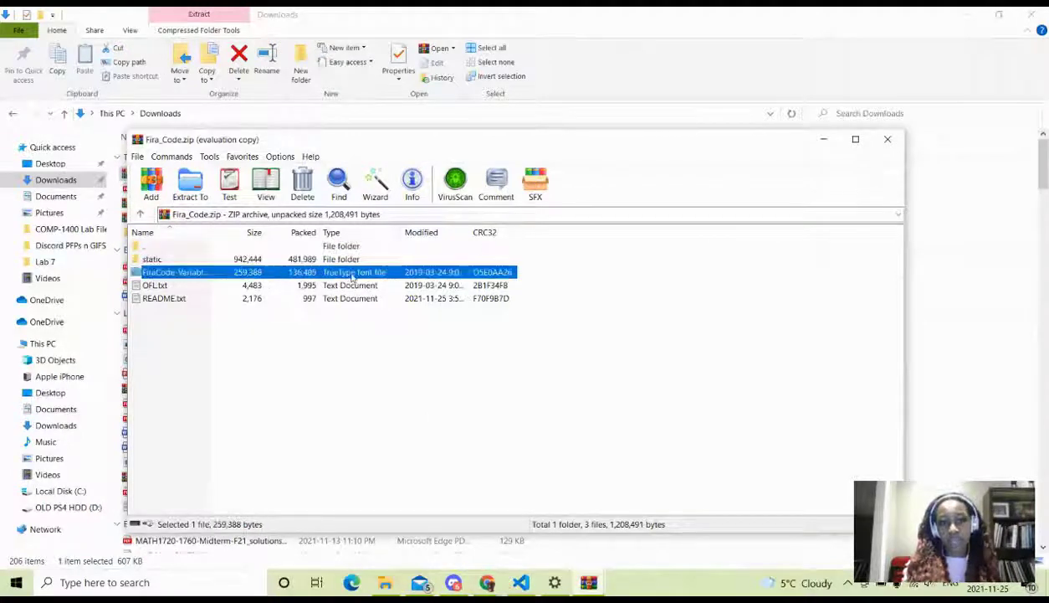
click(176, 391)
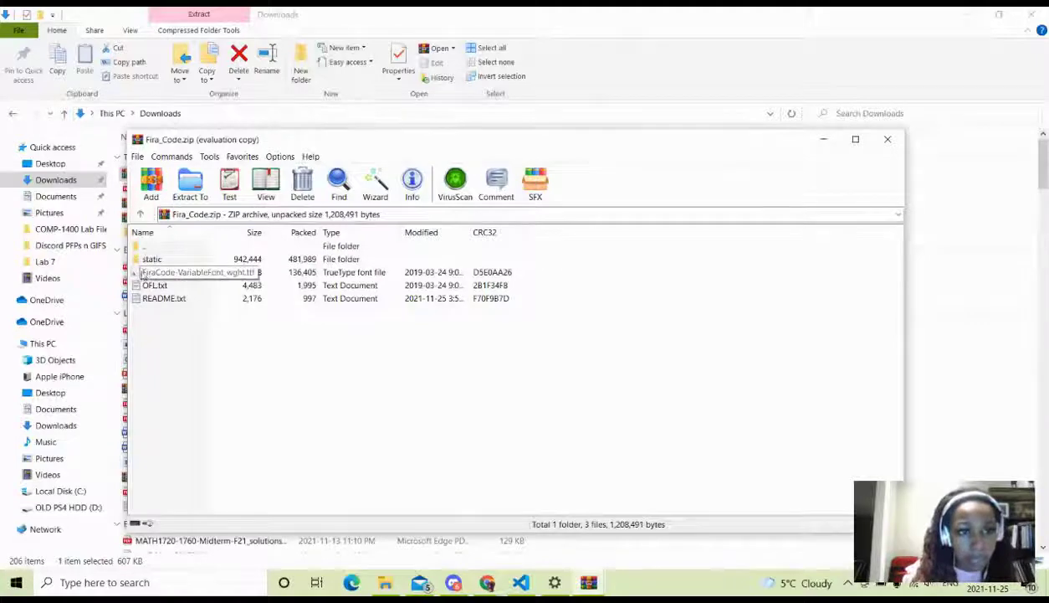
- Open the FiraCode-VariableFont_wght.ttf file from the archive and install the font on the system
double_click(225, 272)
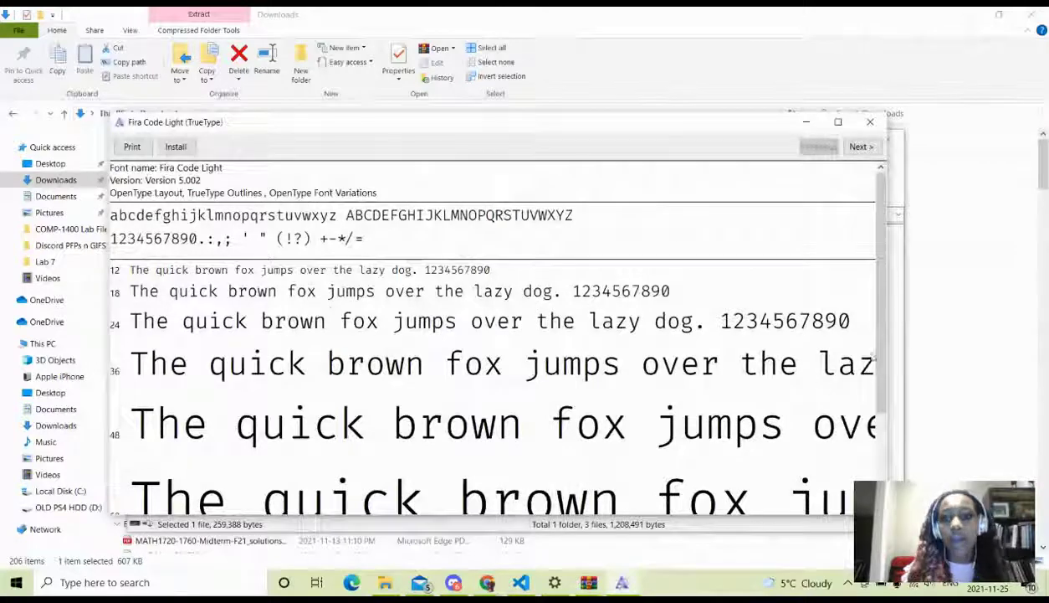
scroll(281, 199, down, 5)
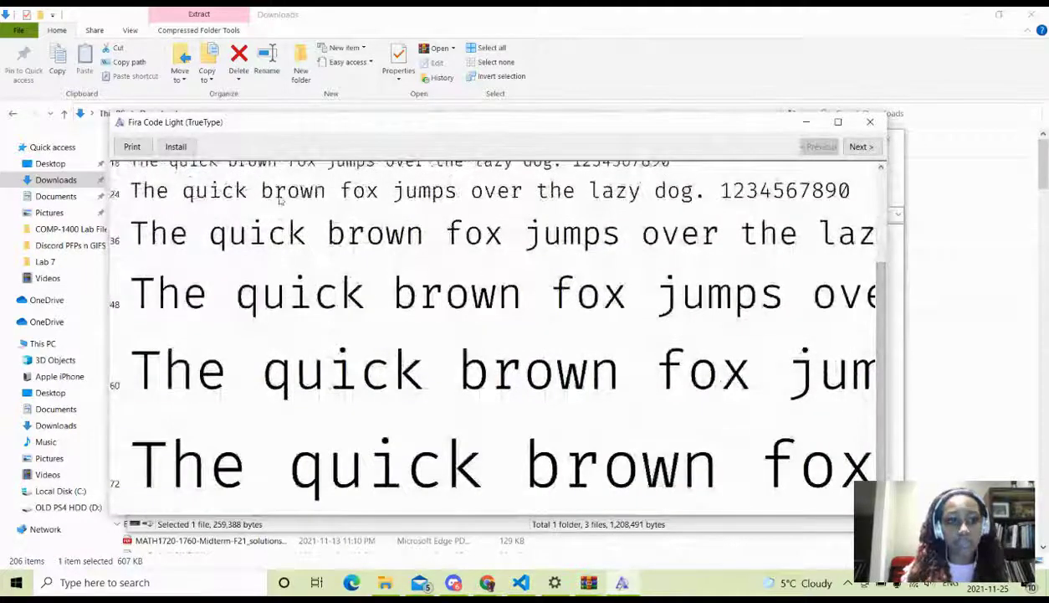
click(177, 149)
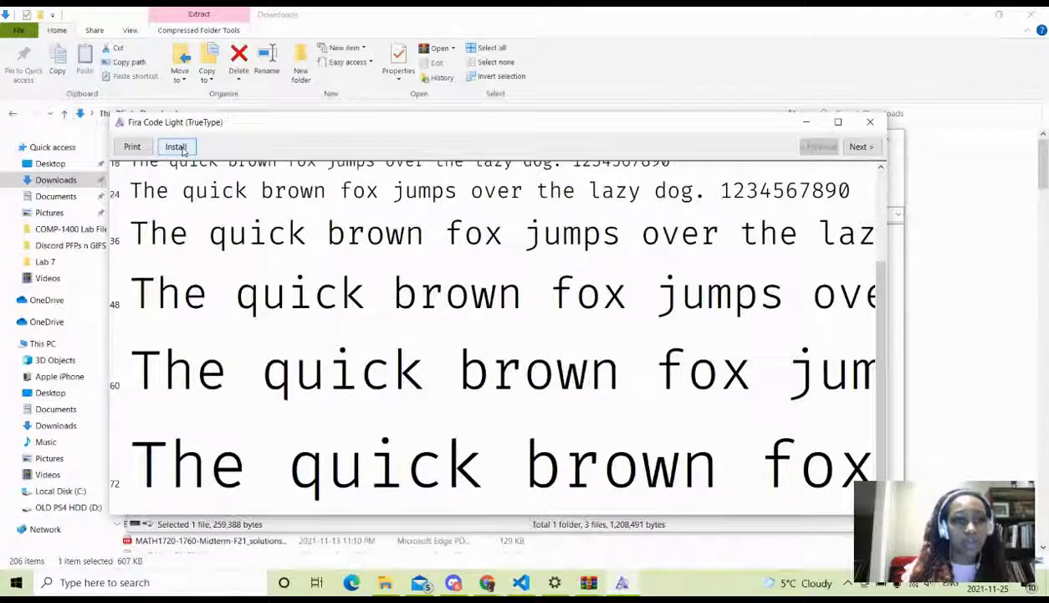
click(180, 148)
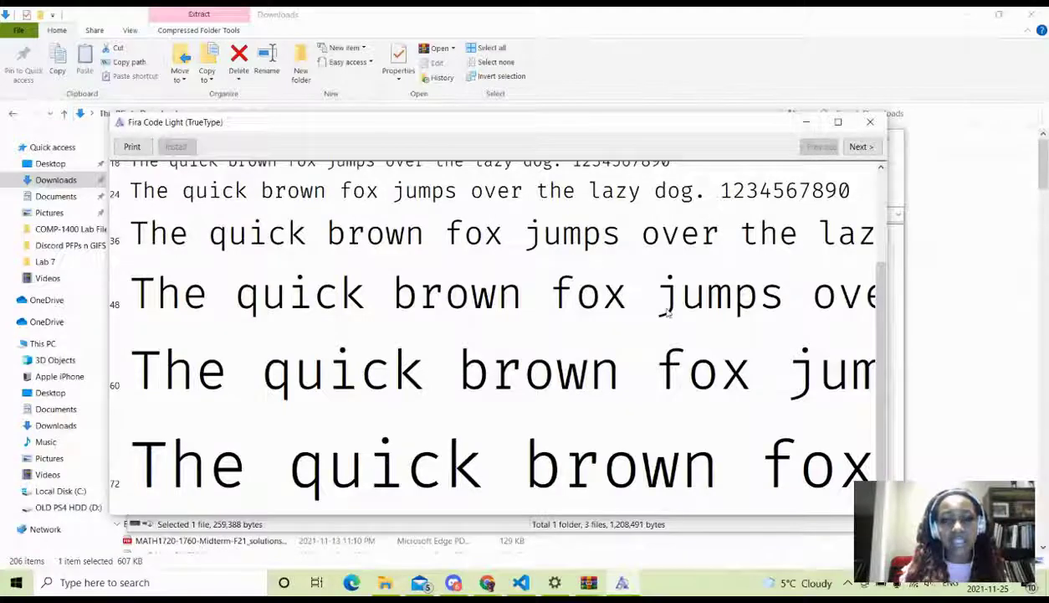
scroll(667, 313, up, 3)
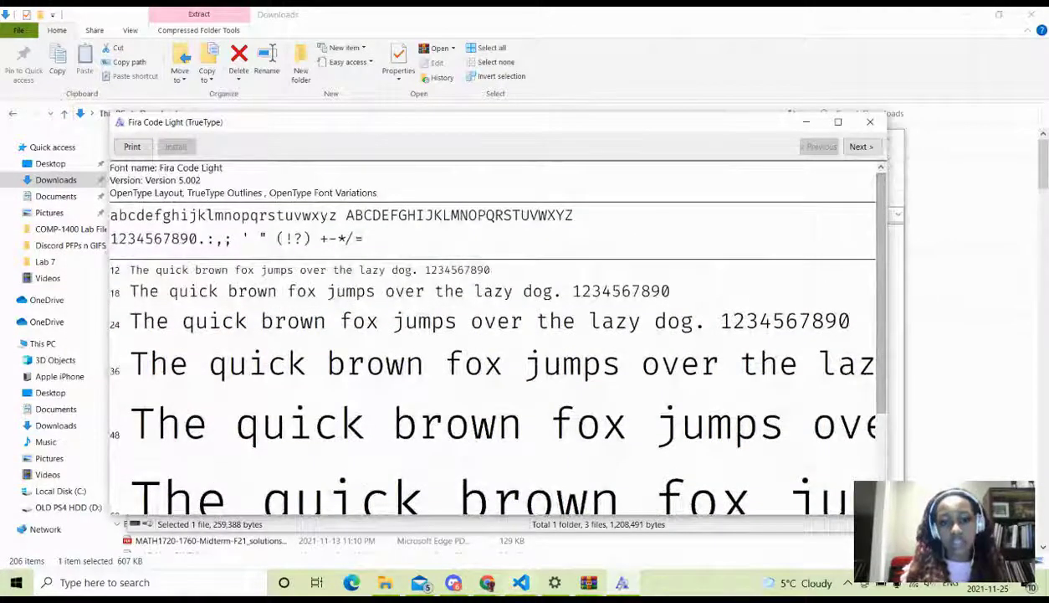
- Switch to Visual Studio Code and open its user settings filtered to Editor: Font Family
mouse_move(523, 583)
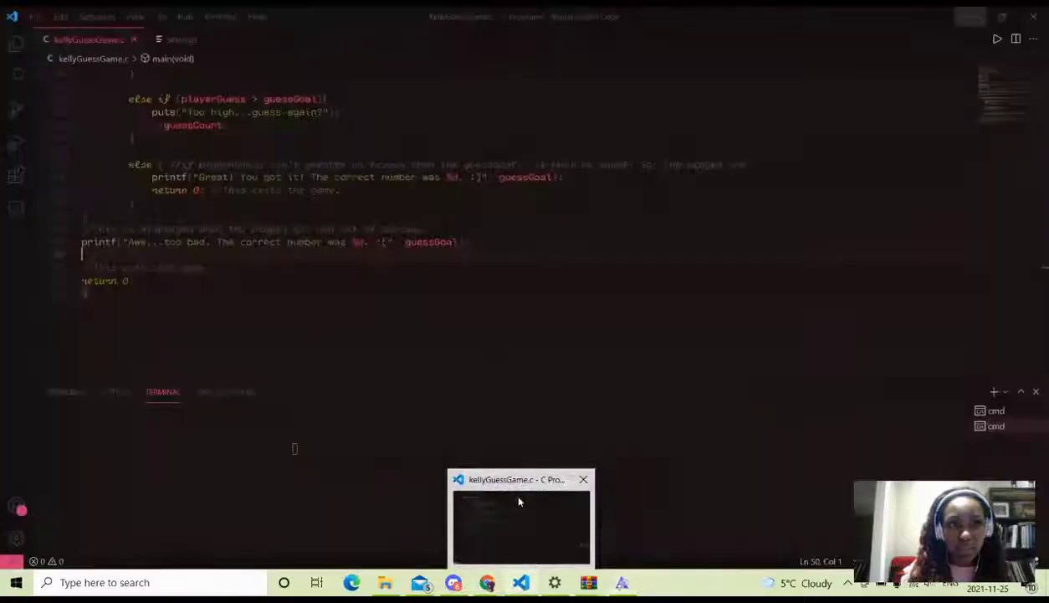
click(518, 502)
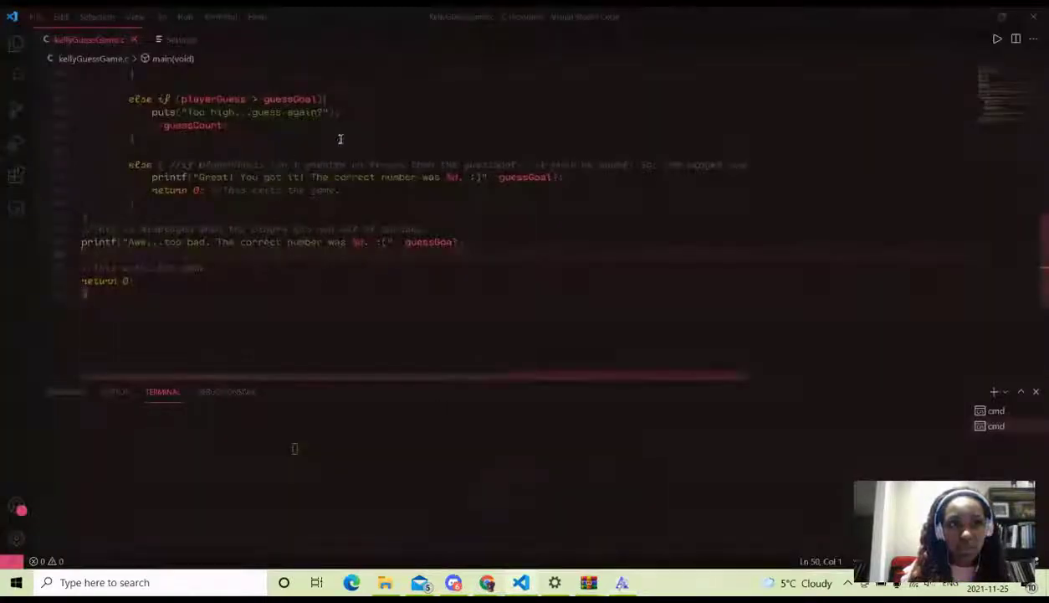
scroll(300, 134, up, 6)
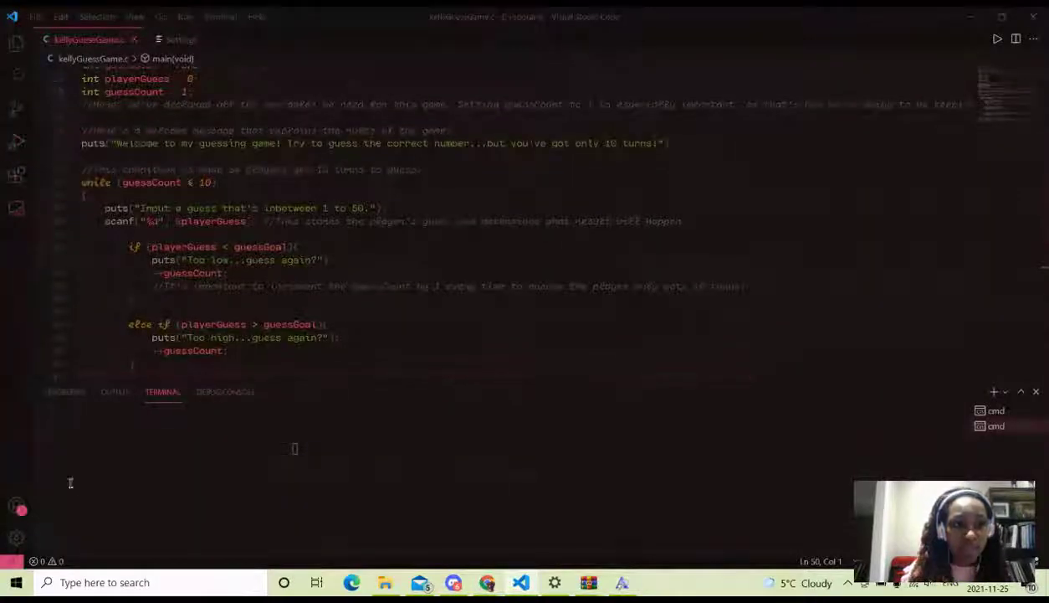
click(16, 537)
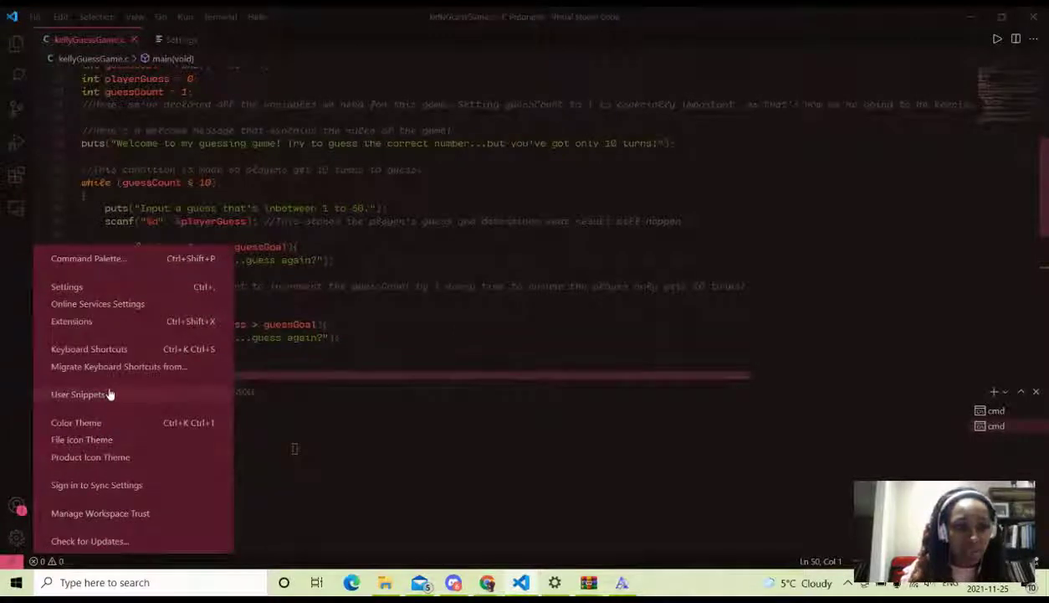
click(96, 286)
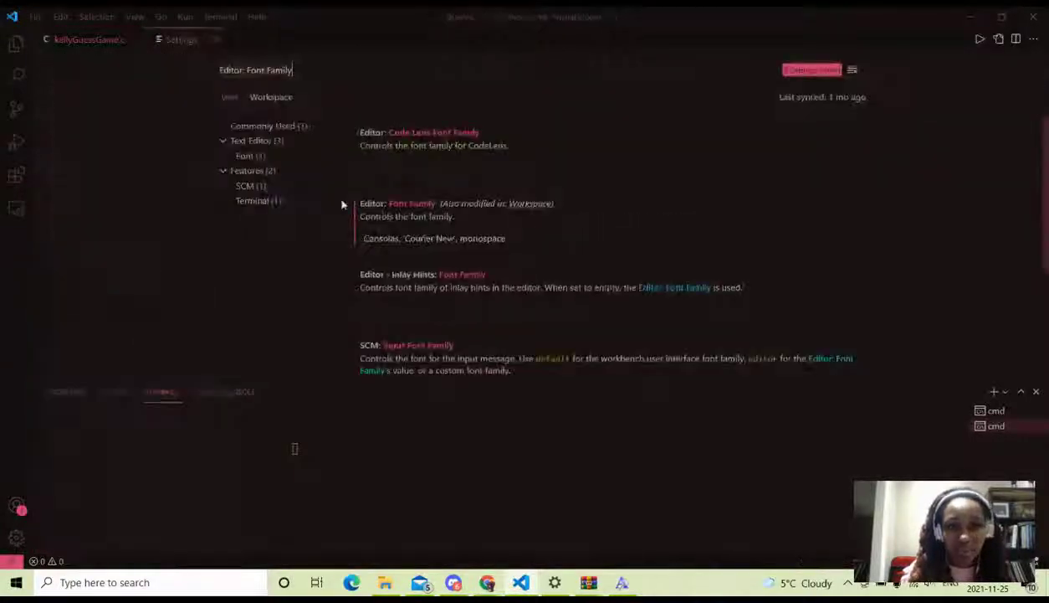
scroll(391, 163, down, 1)
scroll(391, 163, up, 1)
click(422, 170)
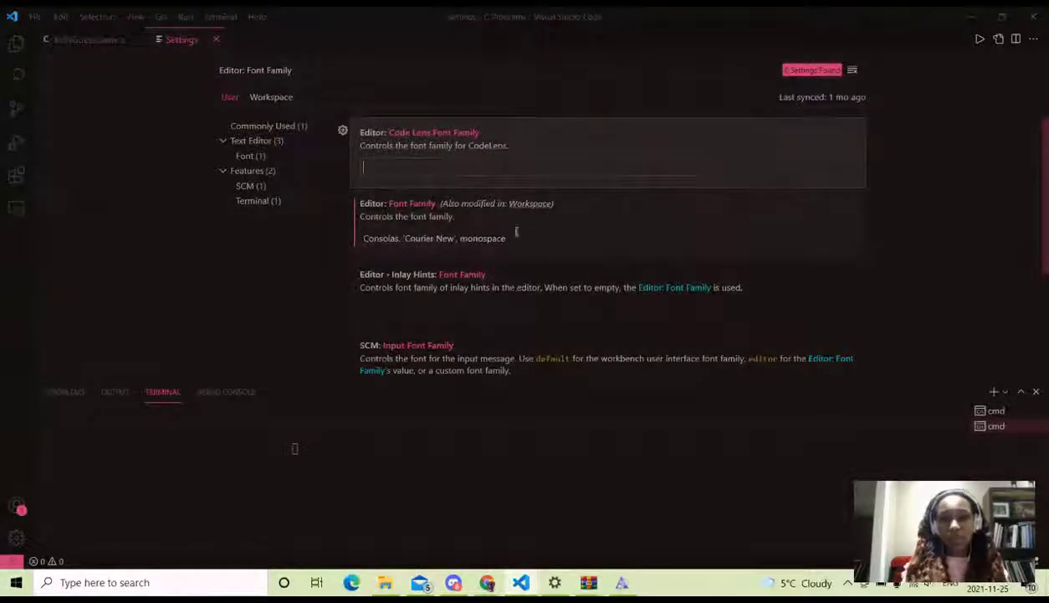
- Check the exact font name in the open Fira Code font preview, then return to the Visual Studio Code settings
click(366, 238)
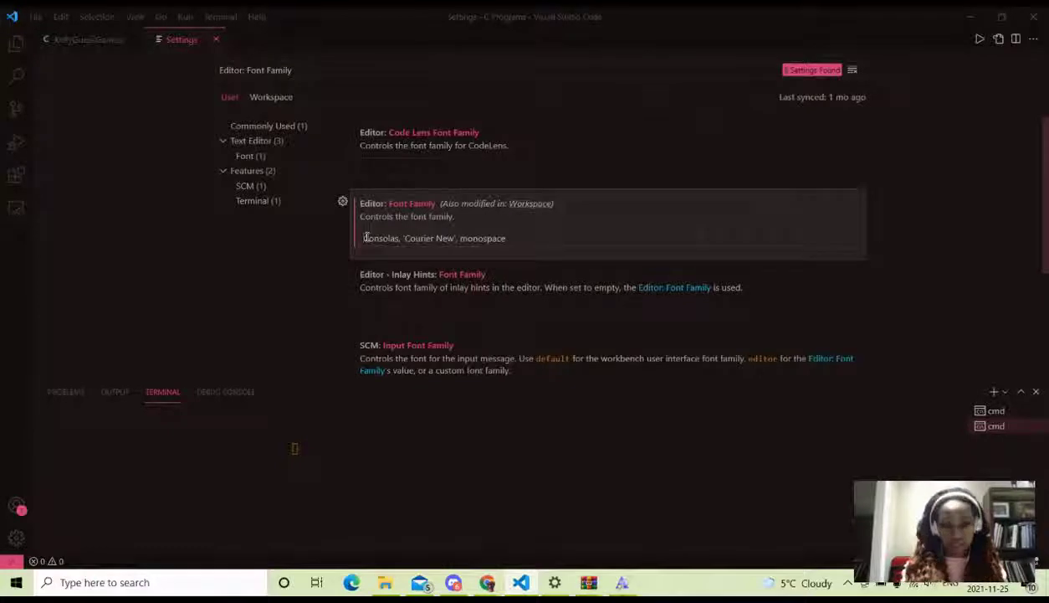
click(622, 582)
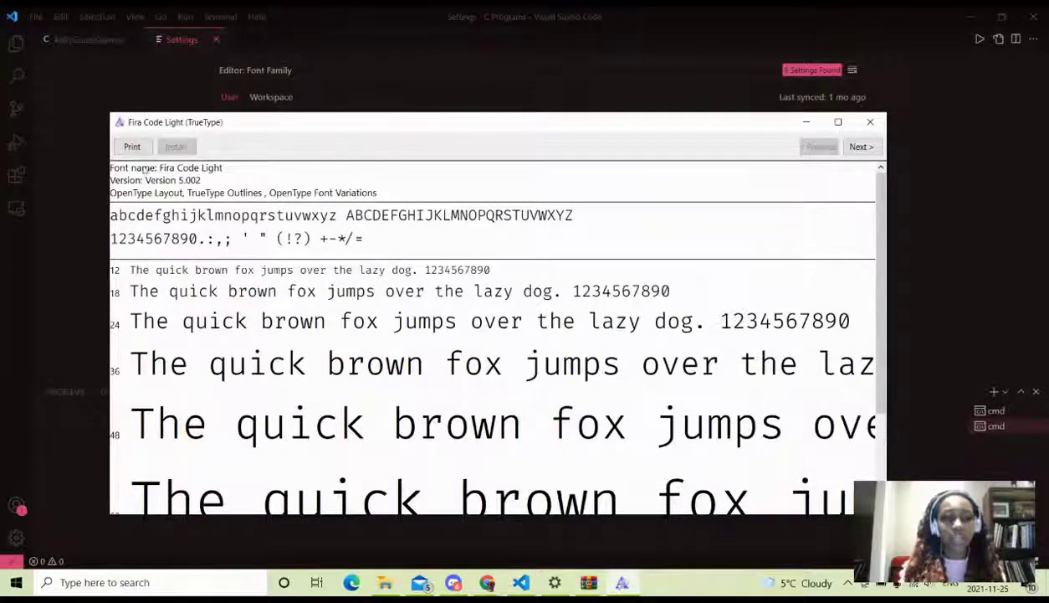
click(66, 508)
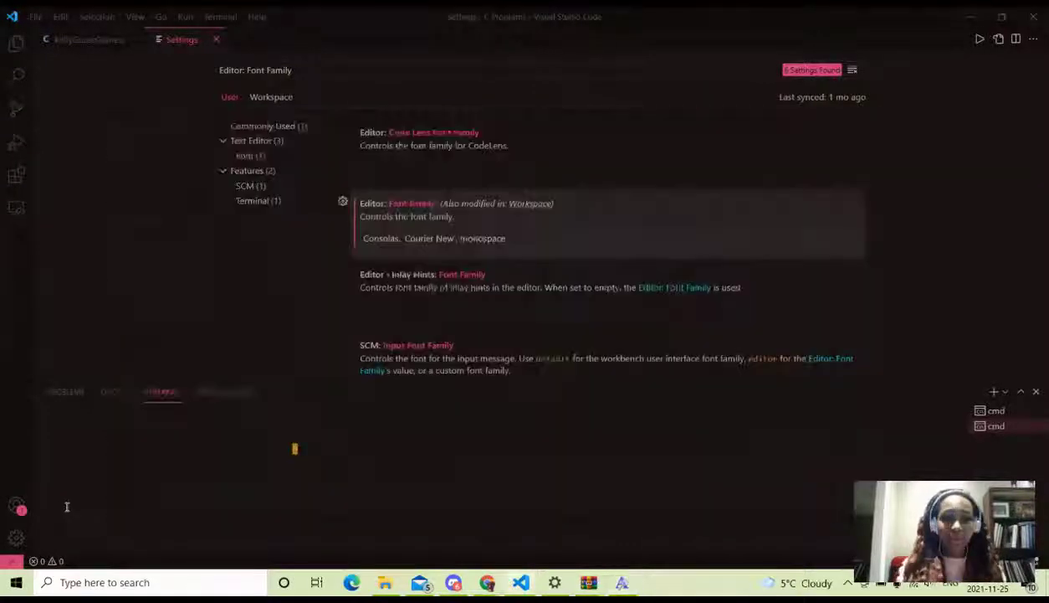
- Add Fira Code Light, followed by a comma, ahead of Consolas in the Editor: Font Family setting
click(364, 237)
text(Fira)
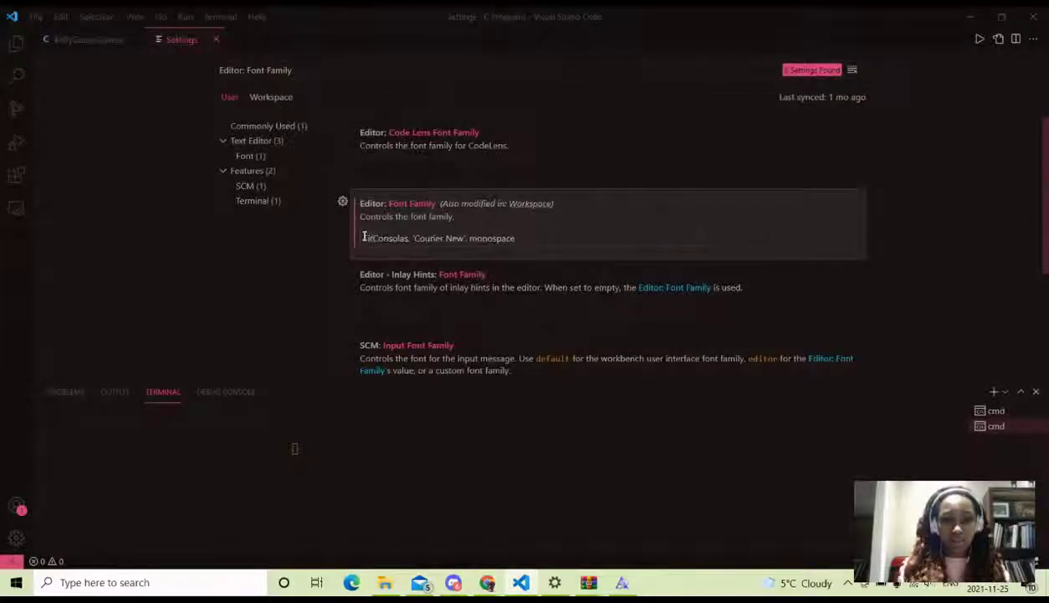
text( C)
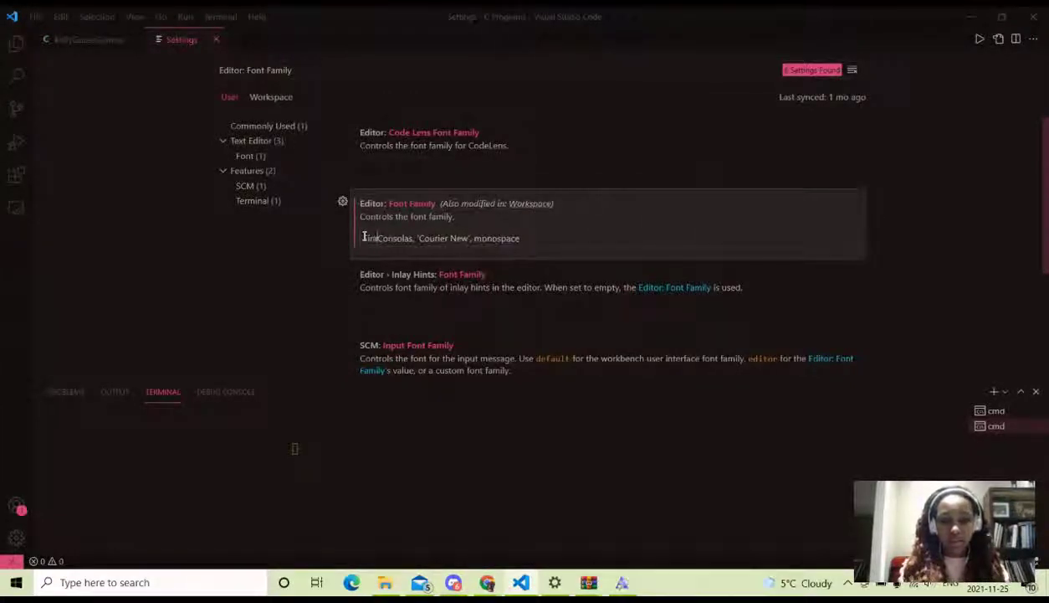
text(ode Light)
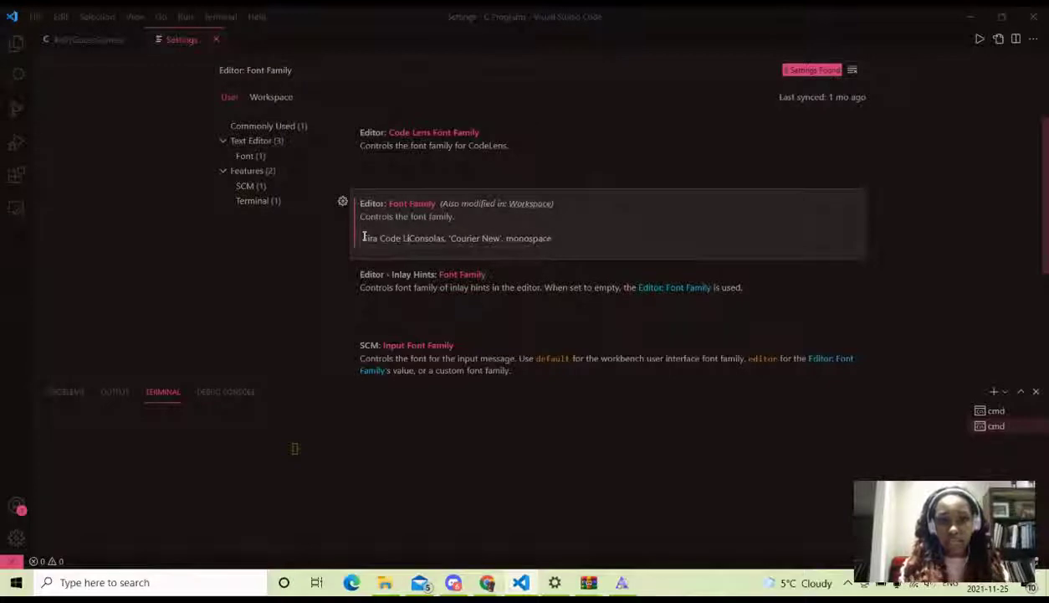
text(,)
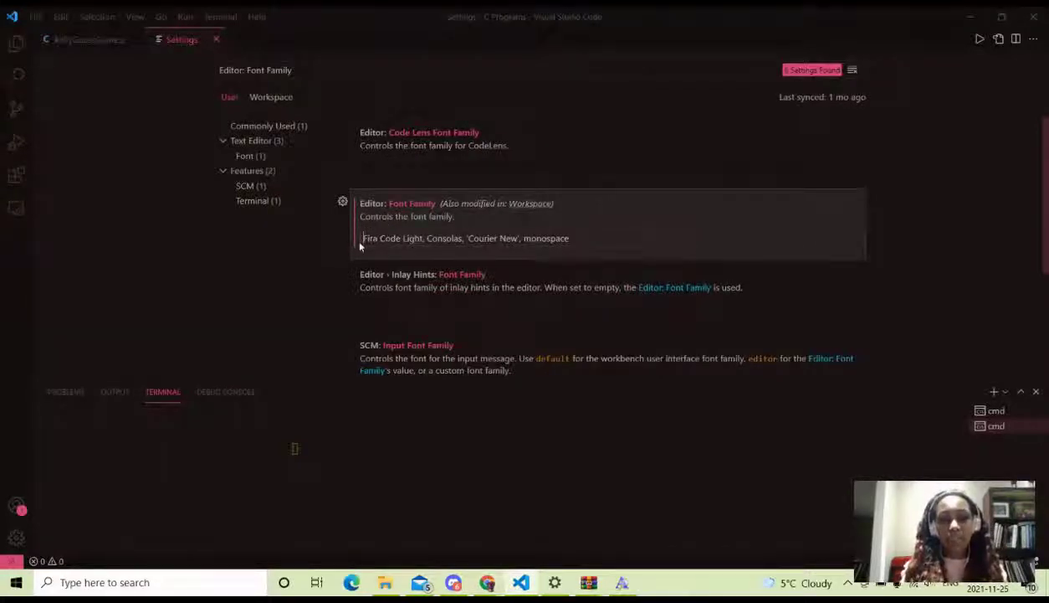
- Enclose the Fira Code Light font name in single quotes in the Editor: Font Family setting
text(')
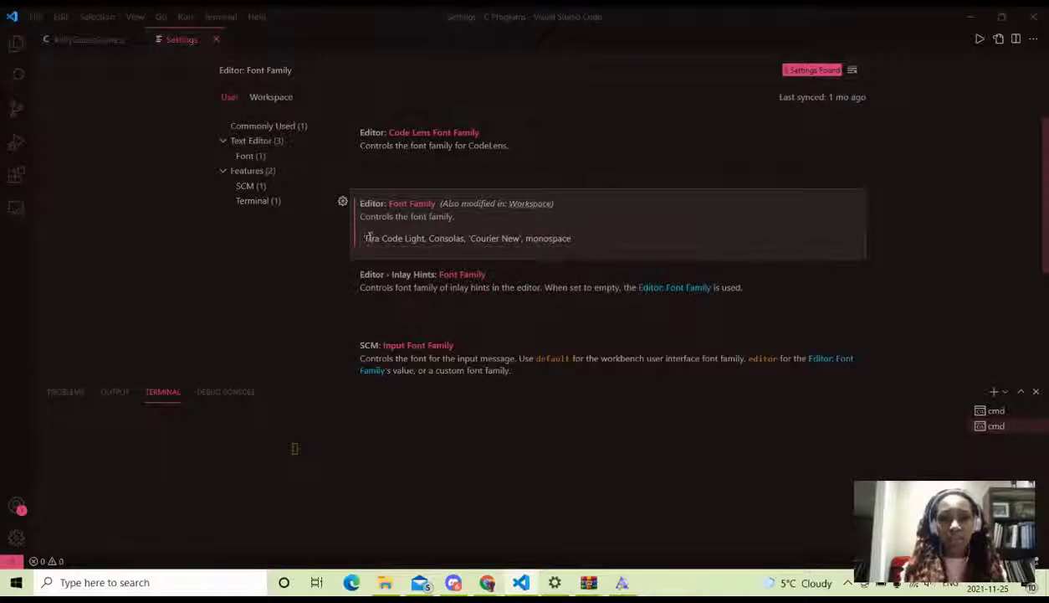
click(426, 237)
text(')
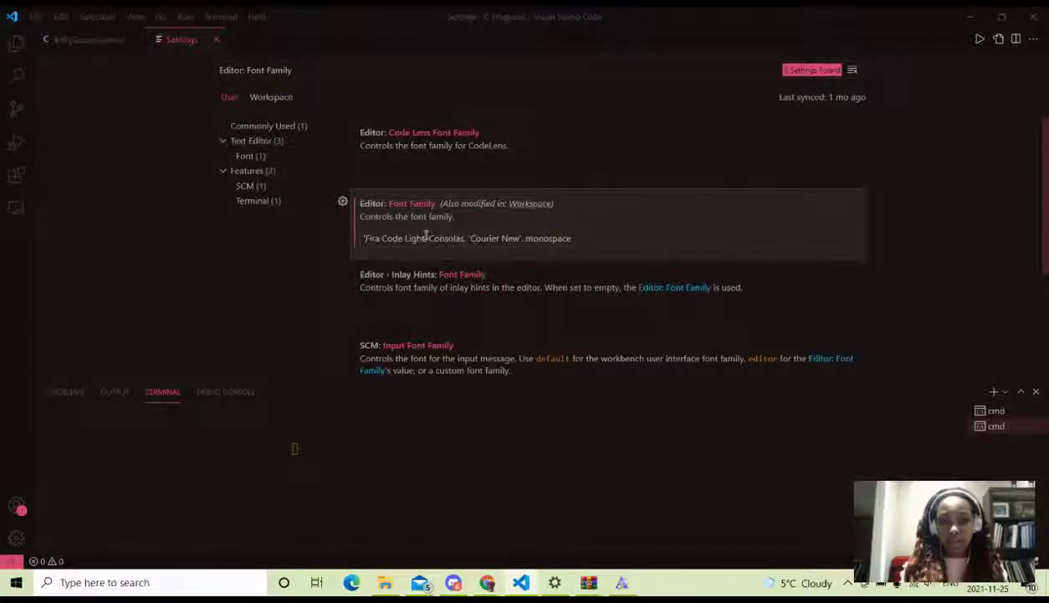